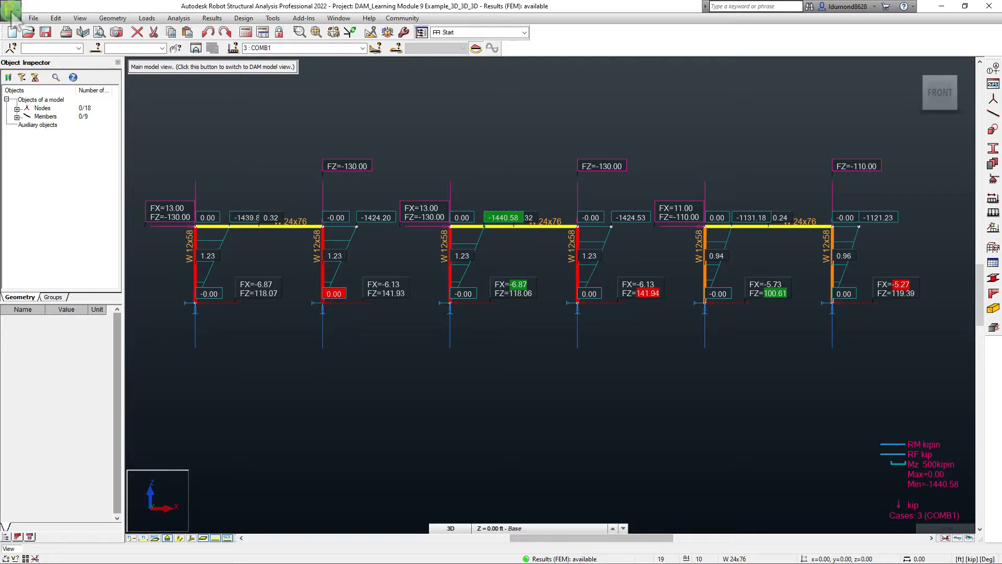
left_click(32, 19)
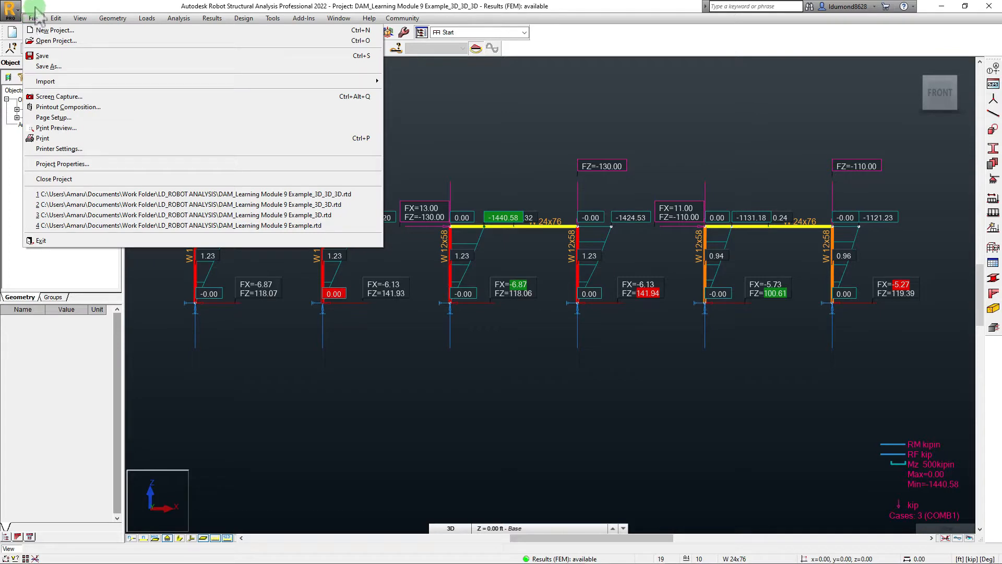
left_click(38, 18)
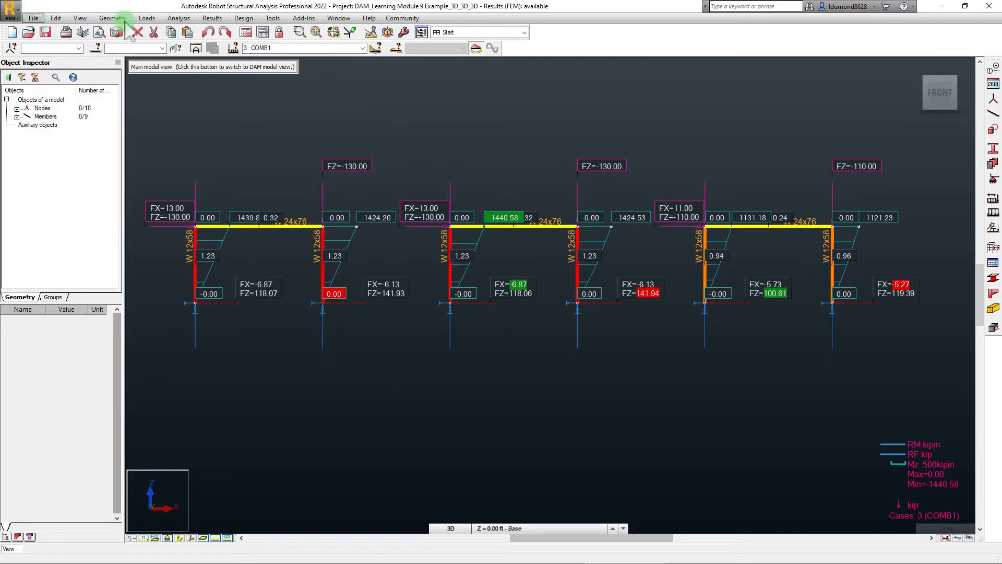
Step: Read through the program's version, copyright and licence information and close it
left_click(370, 18)
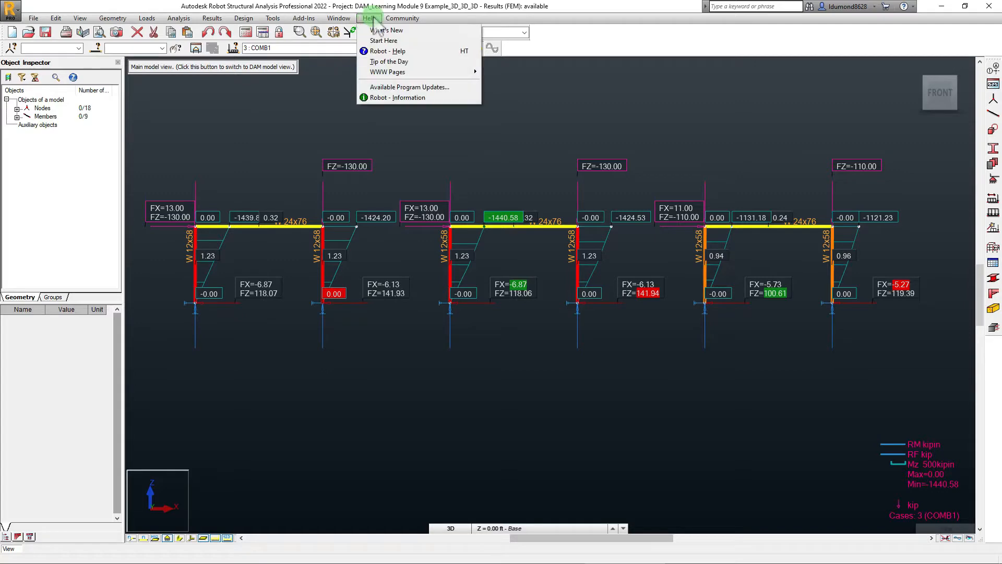
left_click(404, 99)
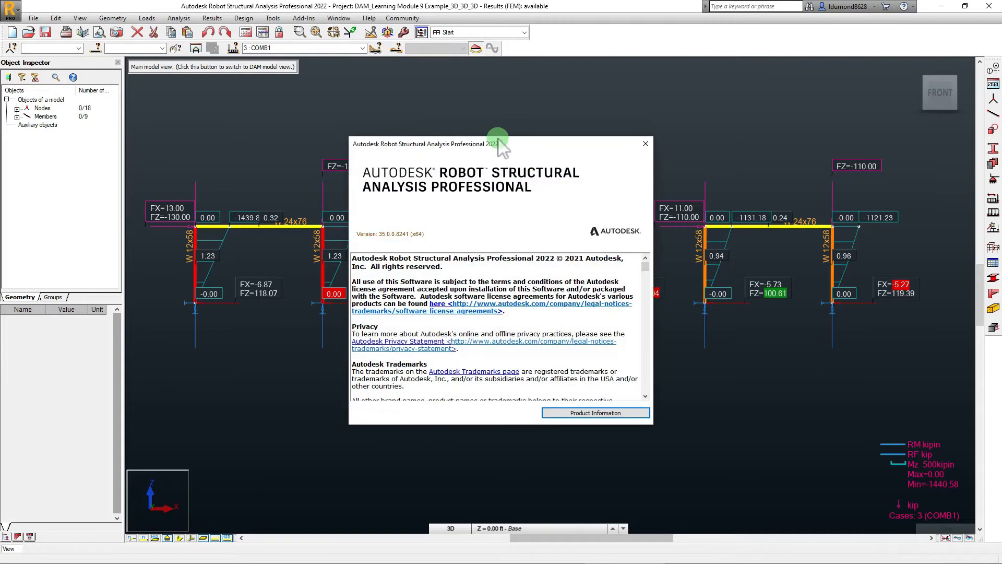
left_click_drag(517, 145, 530, 111)
left_click(419, 206)
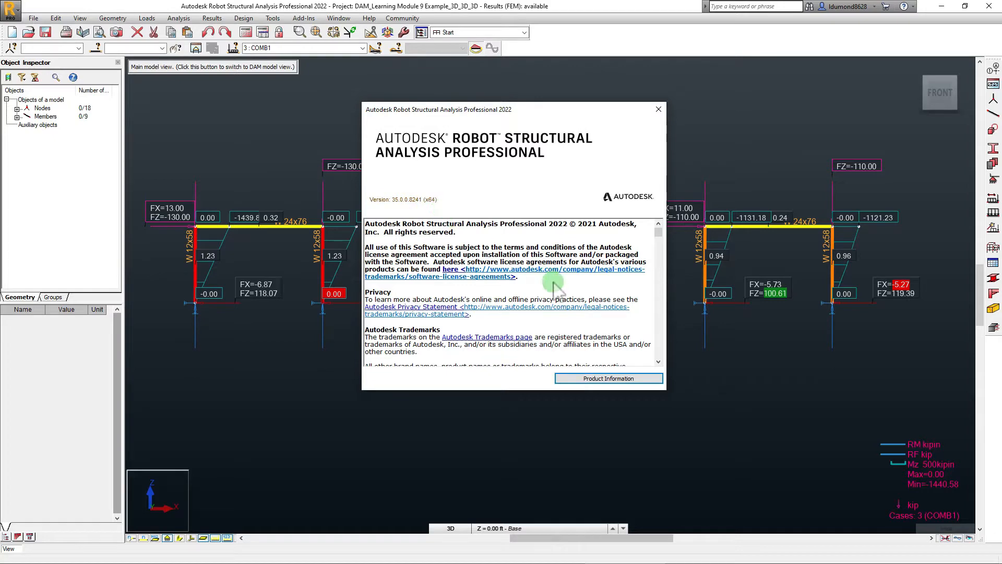
scroll(569, 287, "down", 10)
scroll(602, 301, "down", 4)
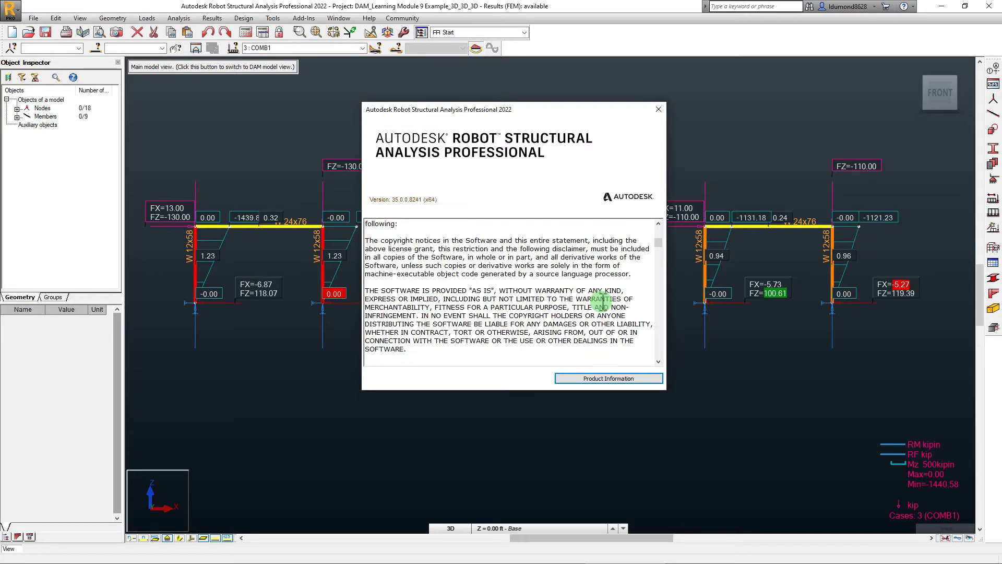
left_click(658, 110)
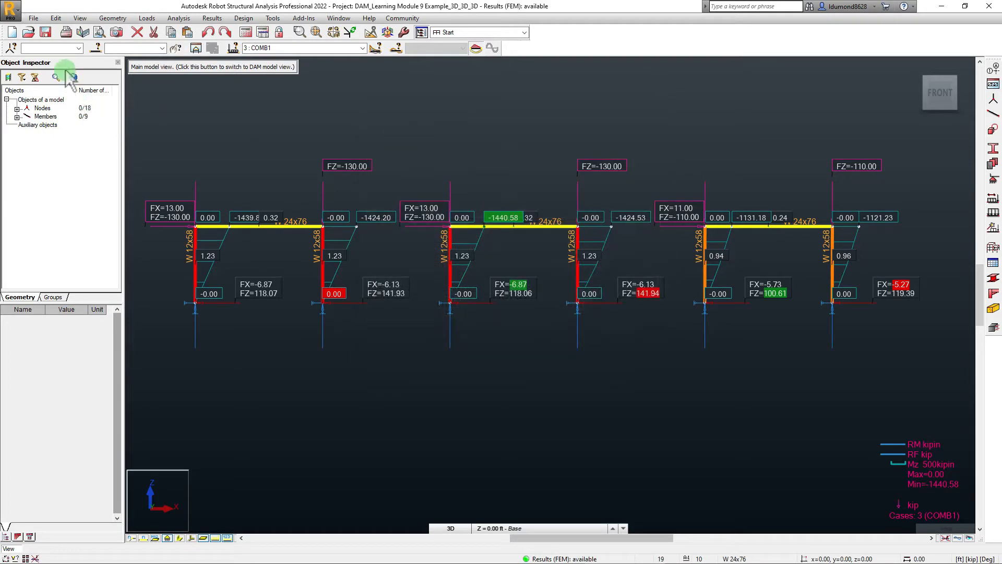
Step: Start a new project with the 3D frame structure type
left_click(12, 32)
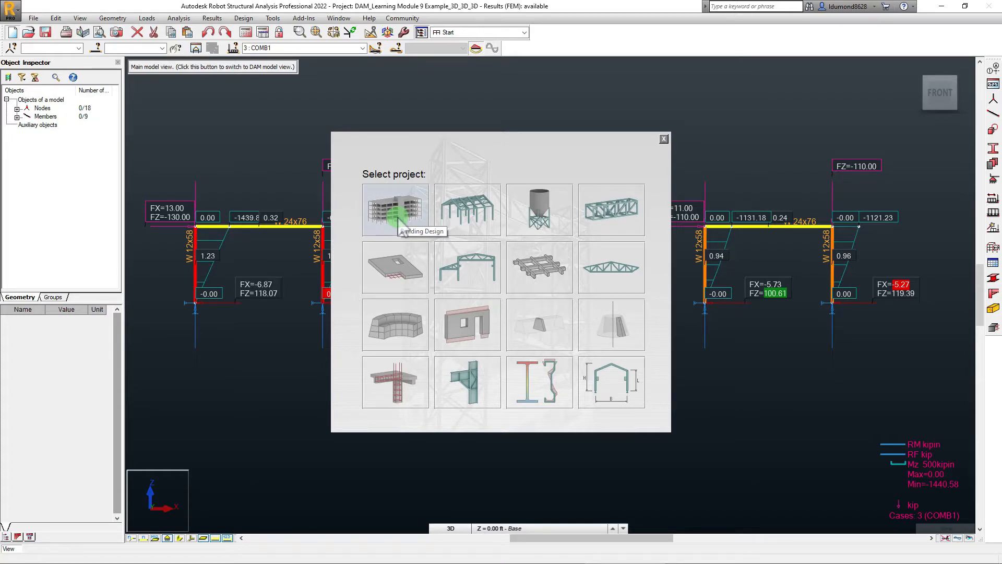
left_click(475, 219)
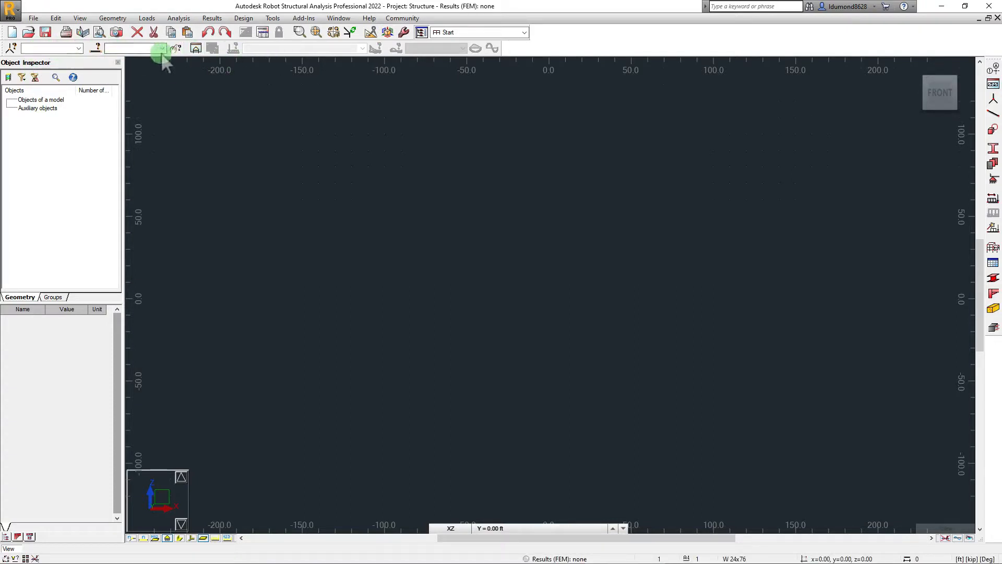
left_click(80, 48)
left_click(80, 48)
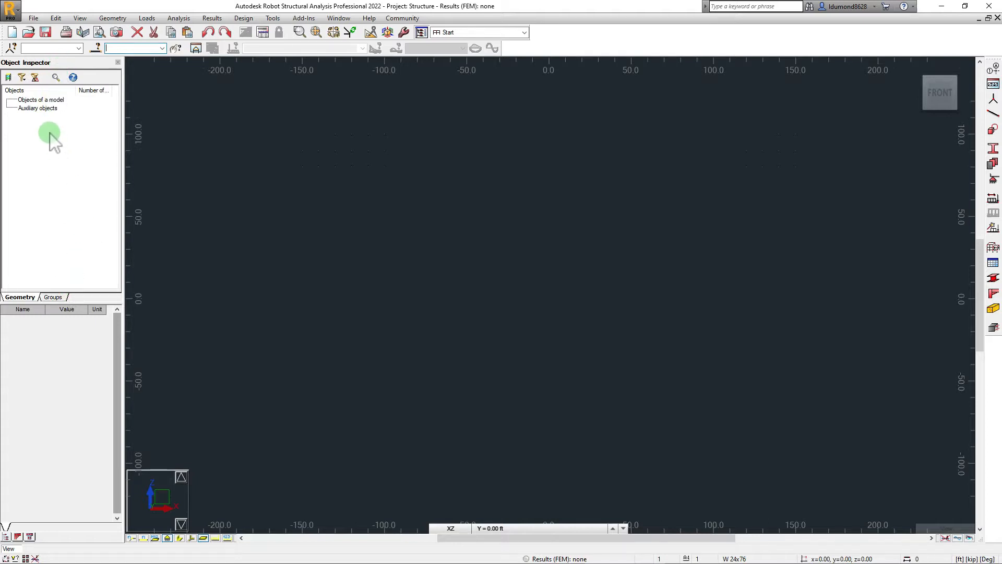
left_click(53, 298)
left_click(21, 298)
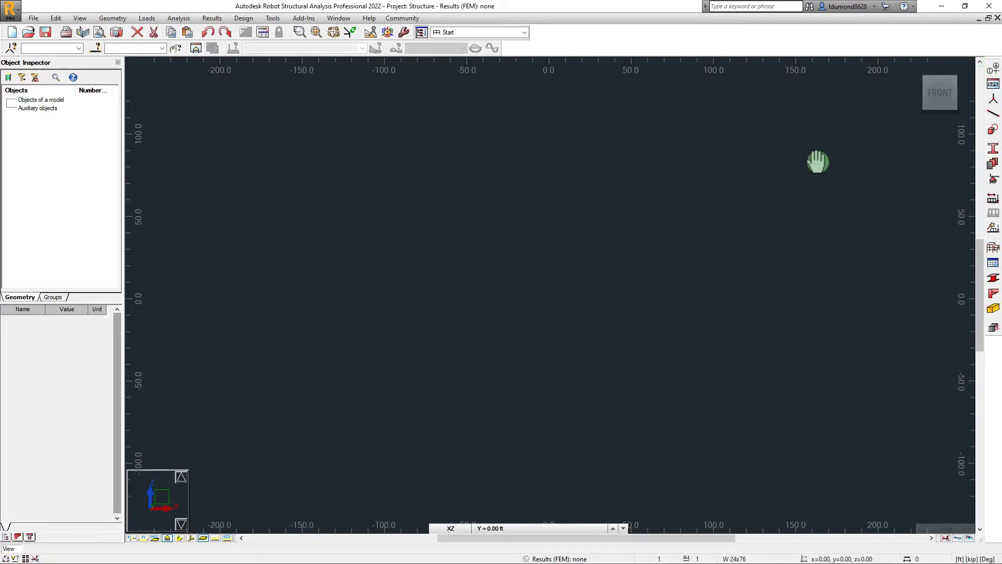
Step: Switch the workspace layout from Start to Steel/Aluminum Design, found in the Steel Design group
left_click(525, 33)
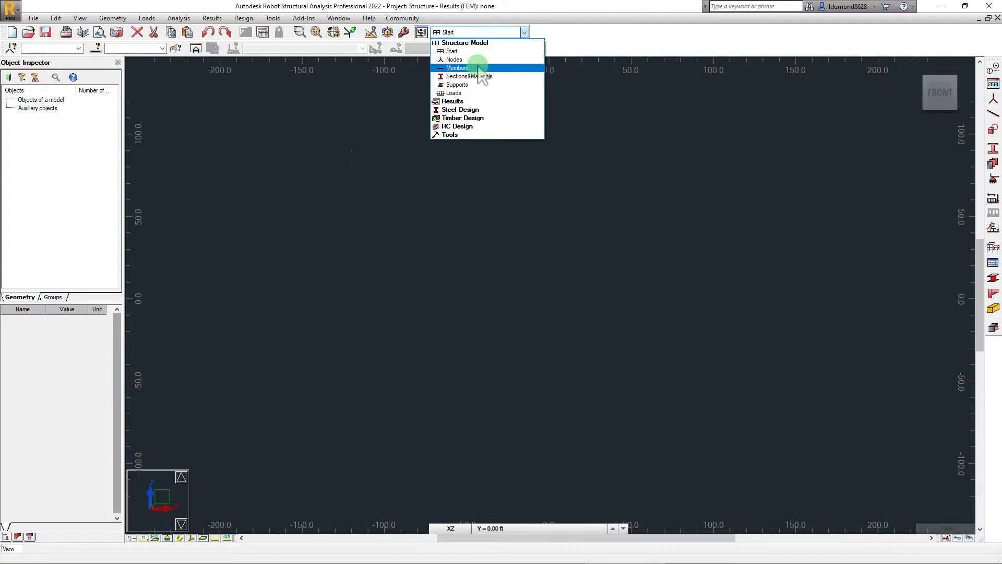
left_click(462, 100)
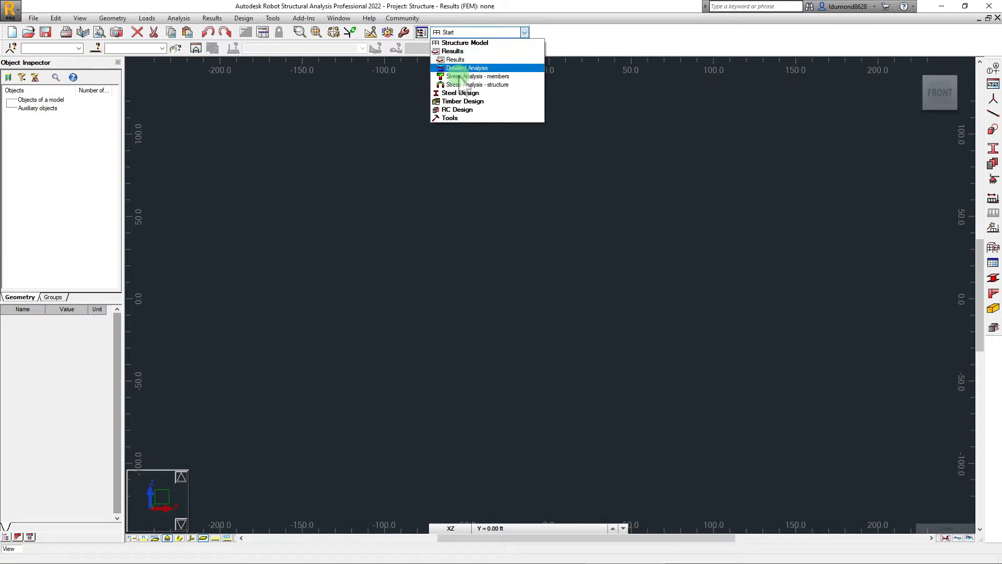
left_click(457, 93)
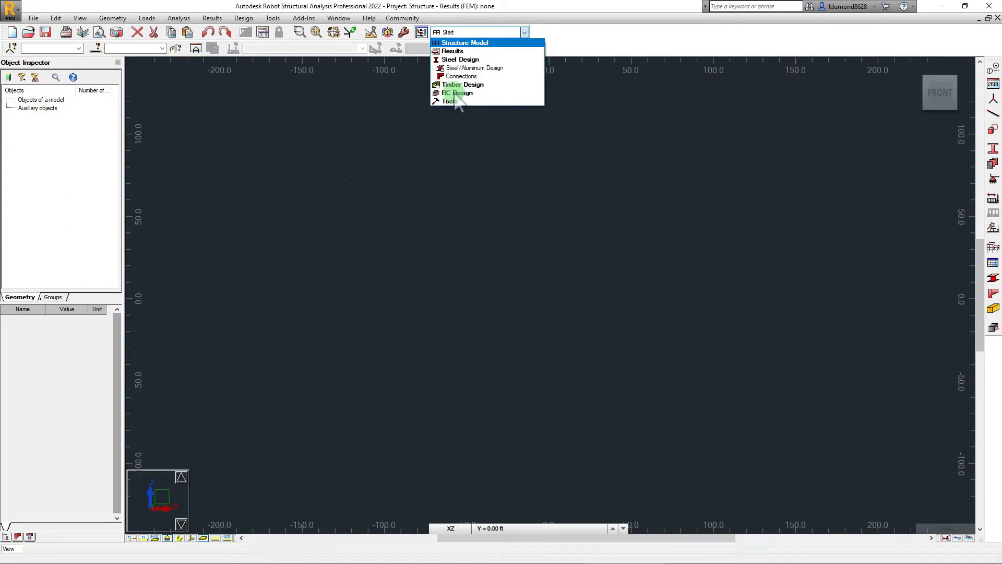
left_click(472, 68)
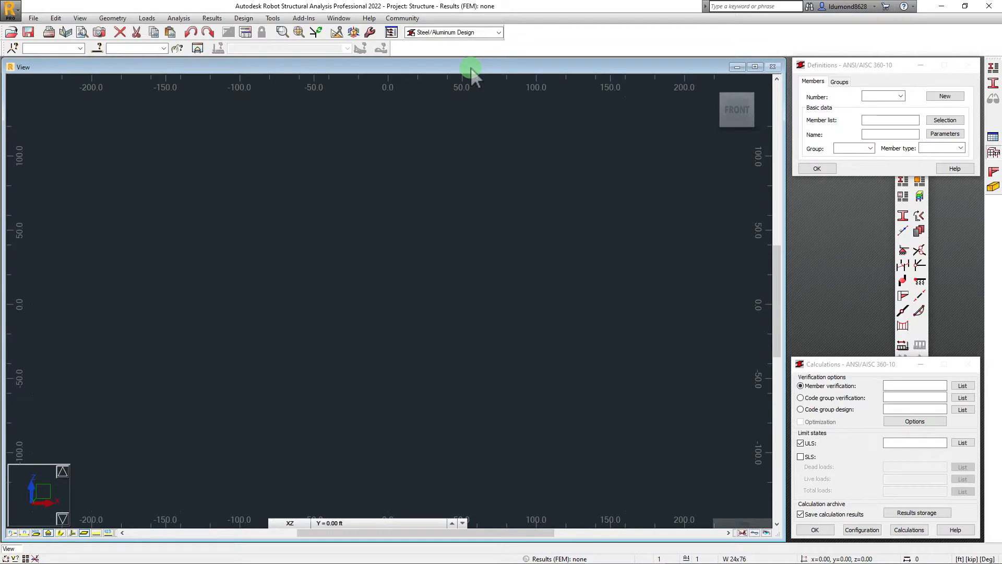
Step: Maximize the model view and place the Definitions dialog directly above the Calculations dialog, away from the structure toolbar
left_click(755, 66)
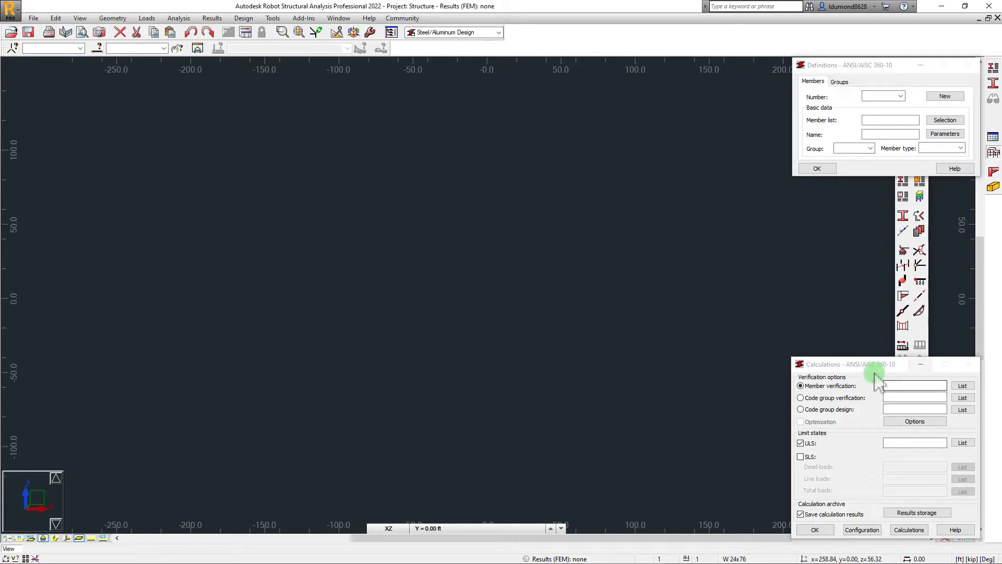
left_click_drag(863, 367, 805, 272)
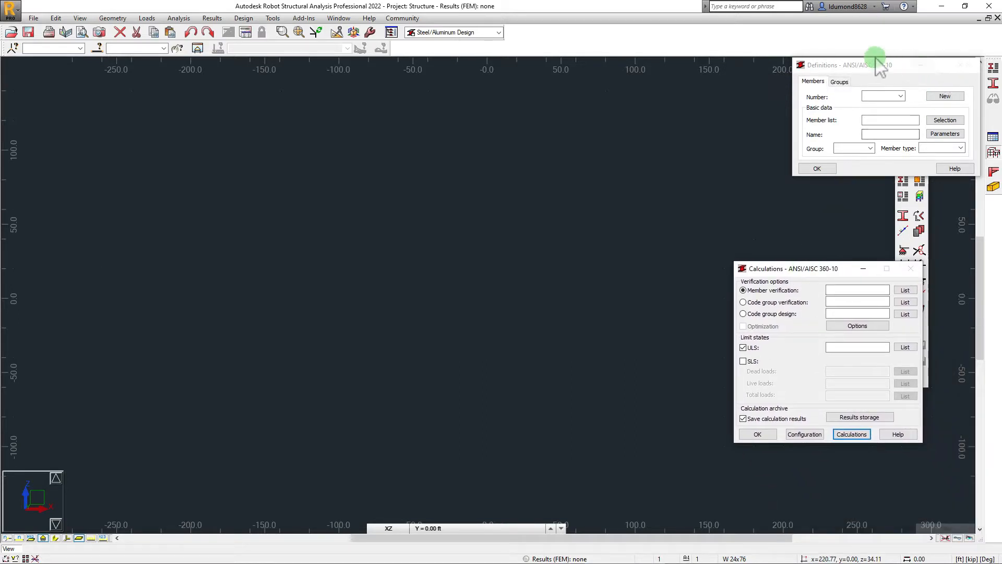
left_click_drag(868, 68, 678, 58)
left_click_drag(801, 267, 679, 196)
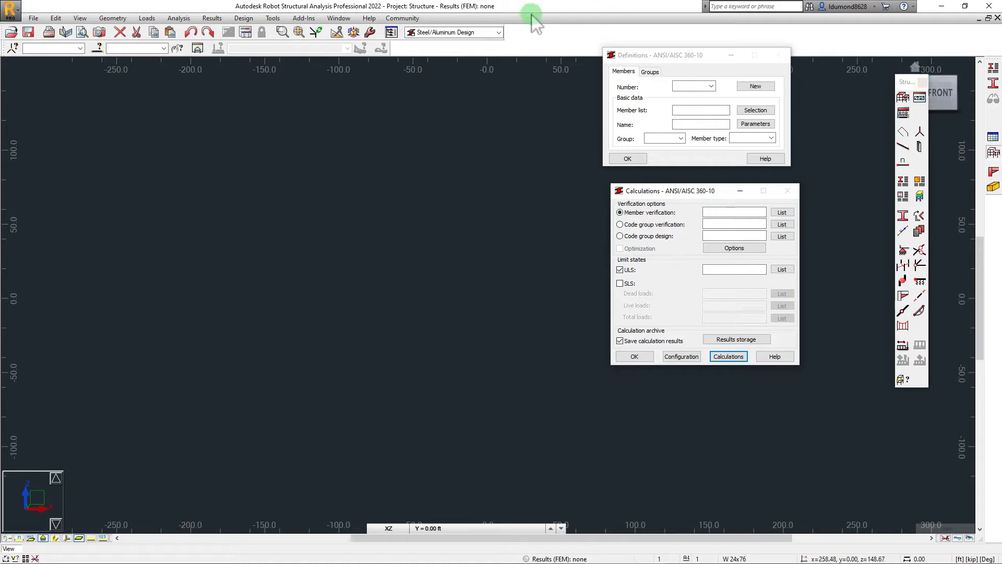
Step: Return the workspace to the Start layout of the Structure Model group
left_click(499, 33)
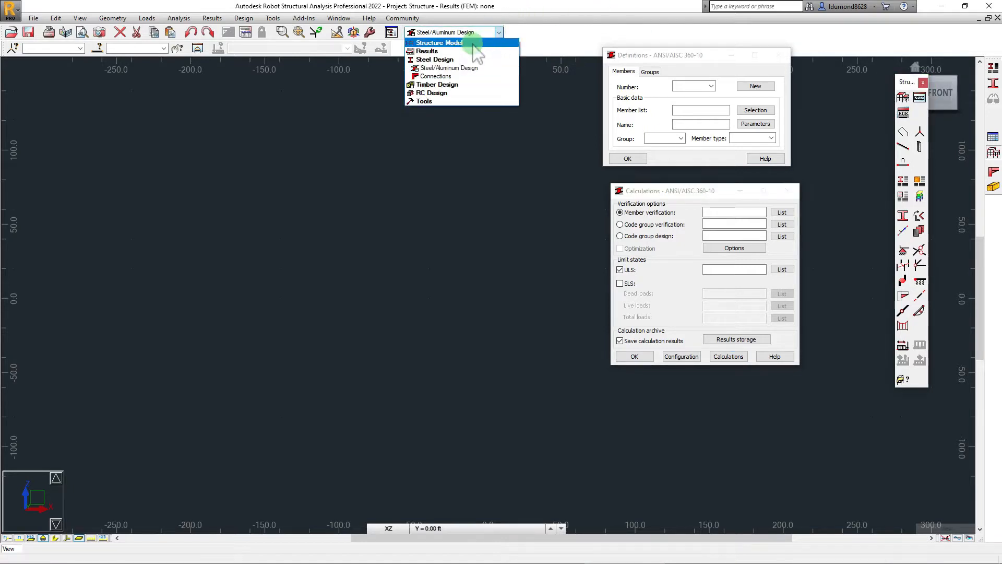
left_click(443, 51)
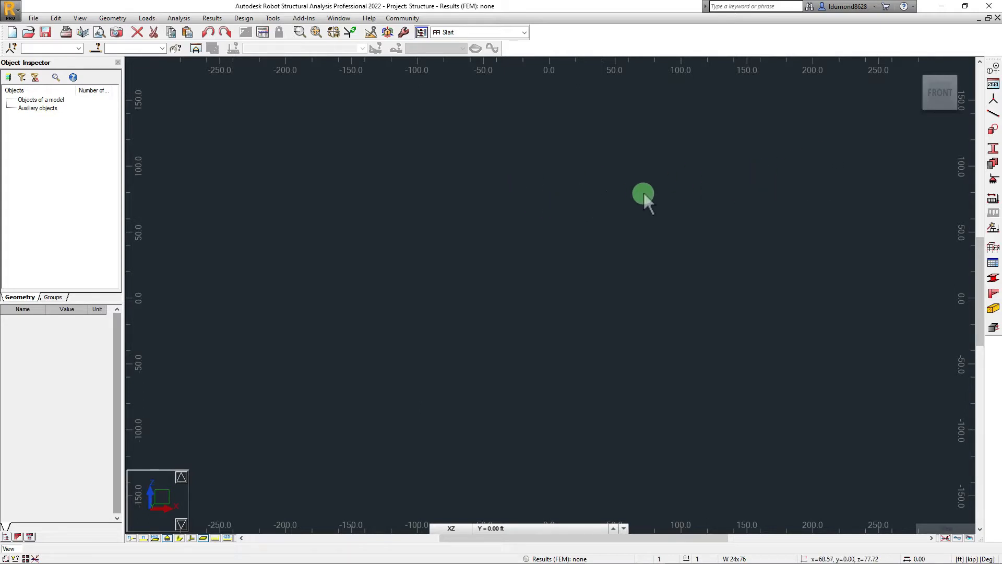
Step: Orbit the empty workspace to a 3D corner view and turn it back to the front view
mouse_move(954, 84)
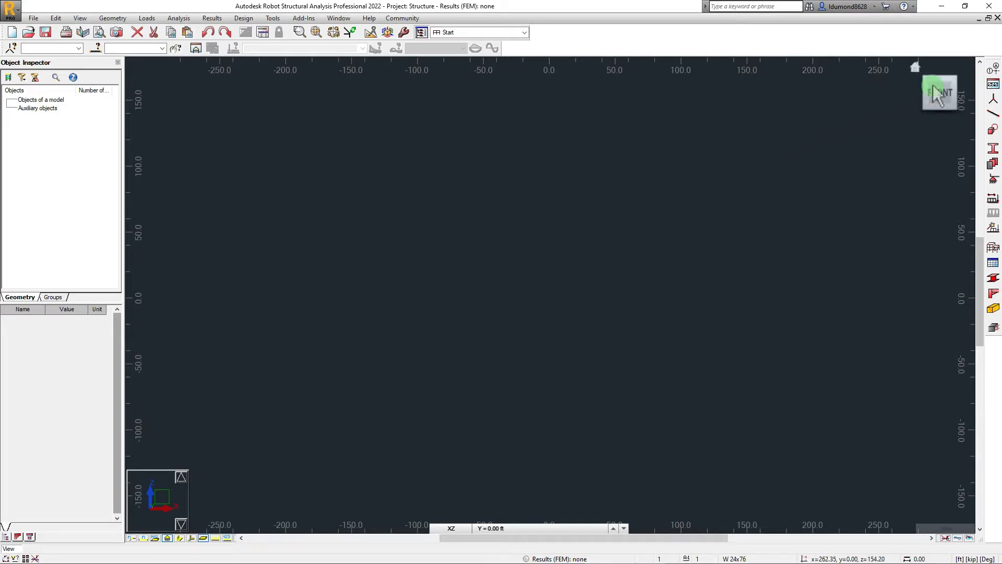
left_click(955, 81)
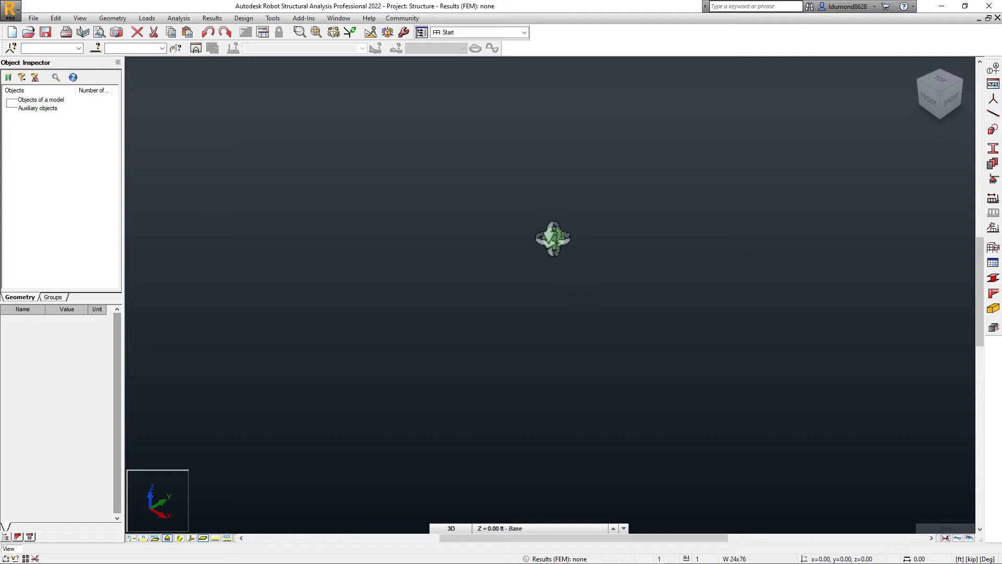
mouse_move(553, 238)
middle_mouse_down("shift")
mouse_move(586, 229)
mouse_move(609, 203)
mouse_move(566, 189)
mouse_move(539, 246)
mouse_move(551, 237)
middle_mouse_up("shift")
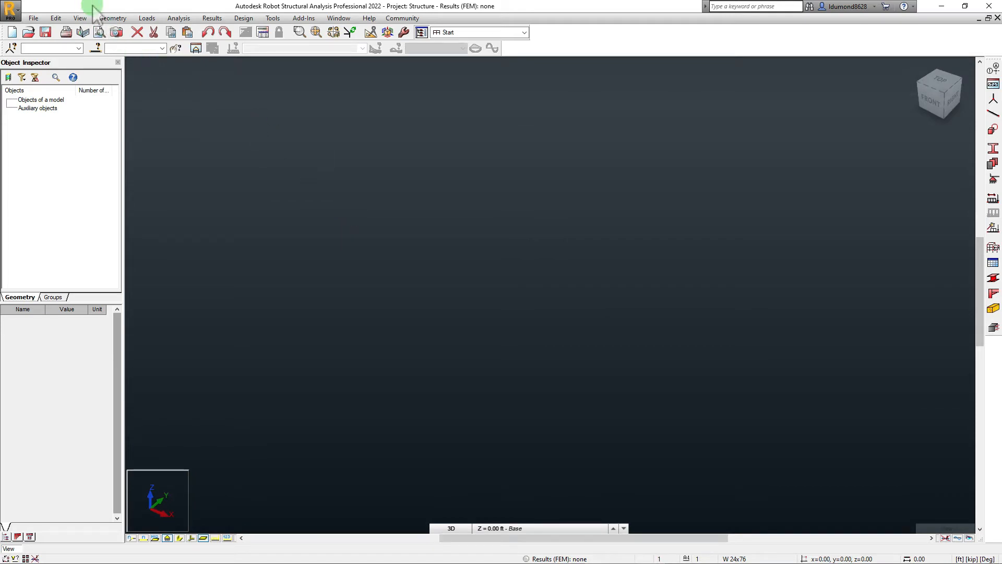
left_click(939, 102)
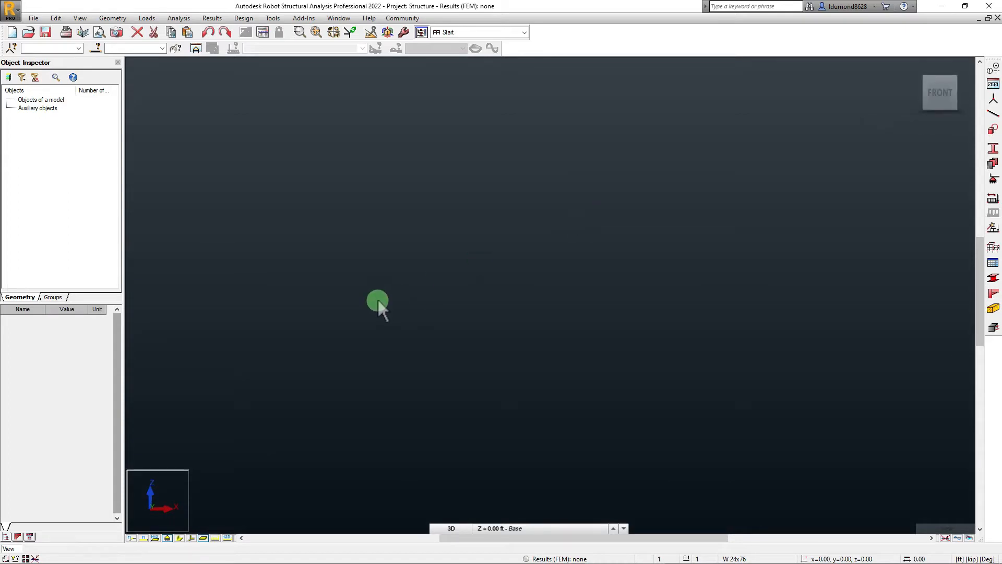
mouse_move(955, 84)
left_click(80, 18)
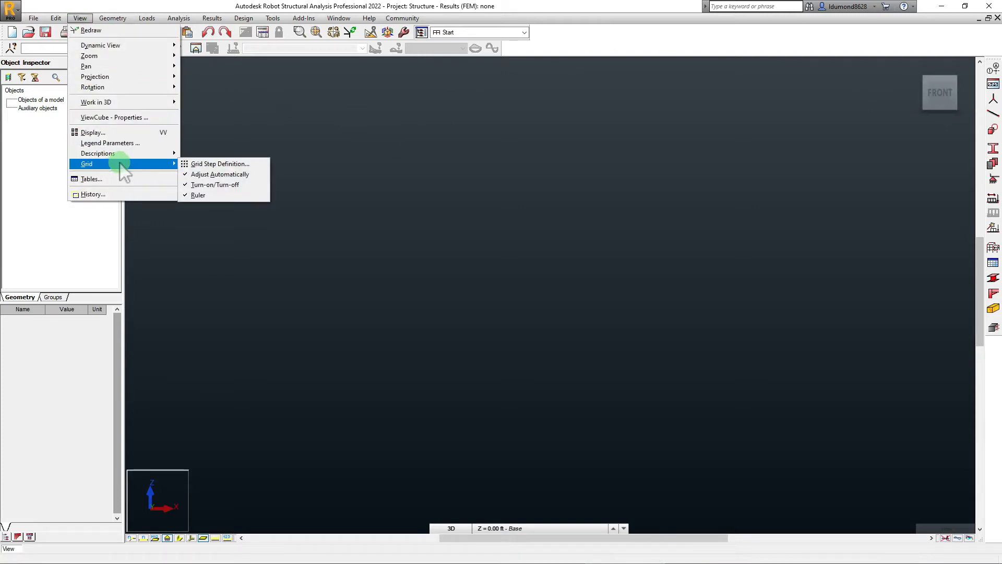
mouse_move(170, 163)
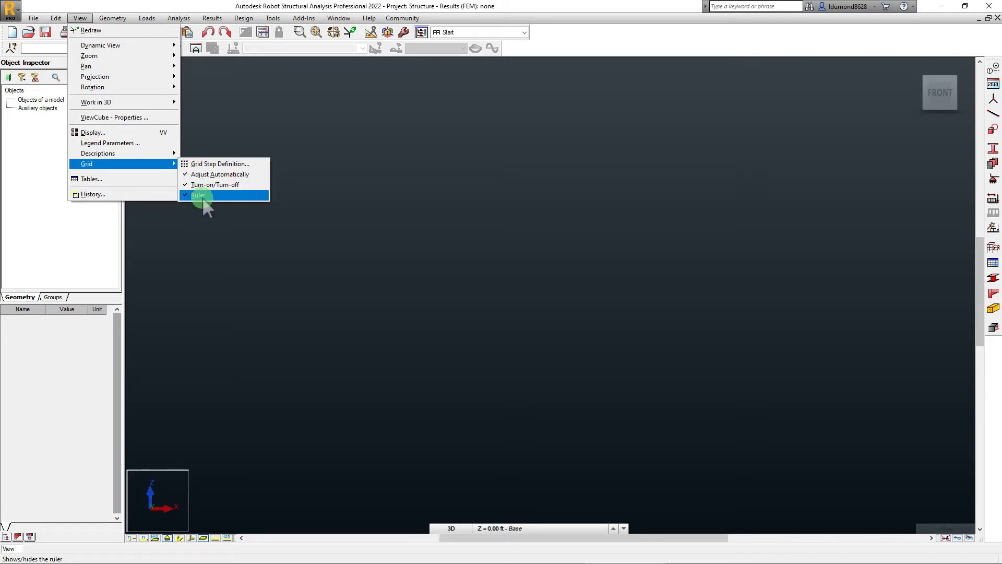
left_click(498, 34)
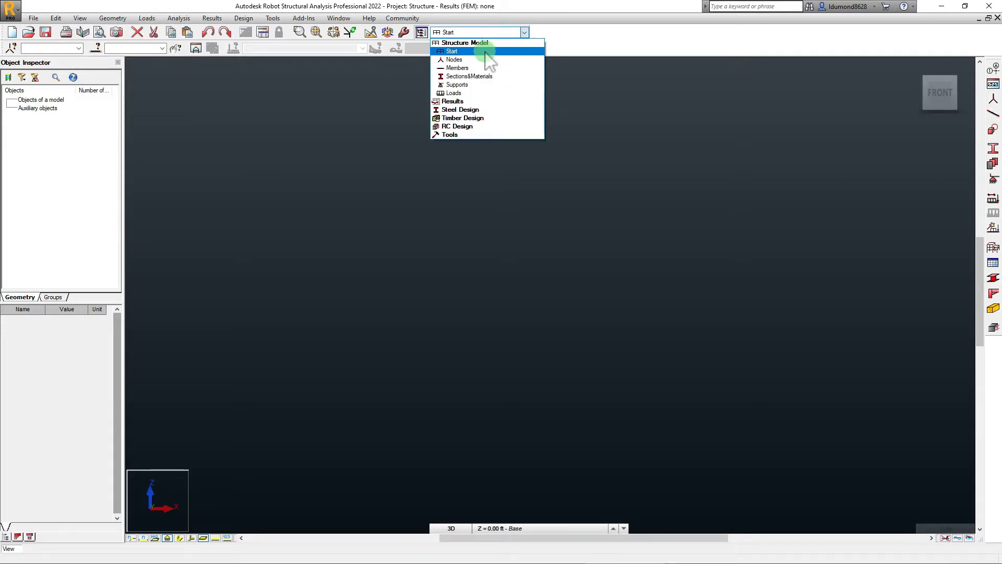
left_click(485, 51)
left_click(522, 33)
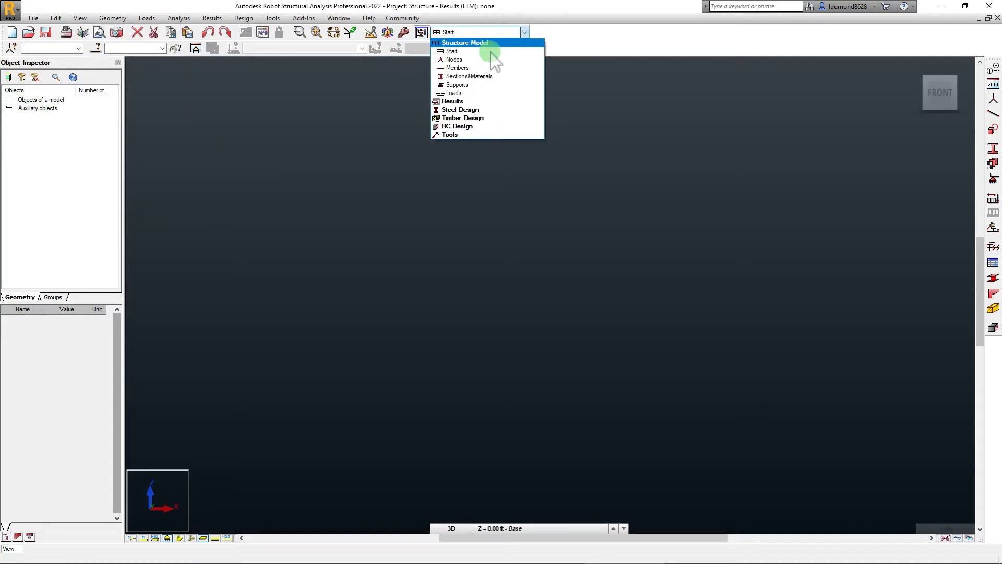
left_click(462, 103)
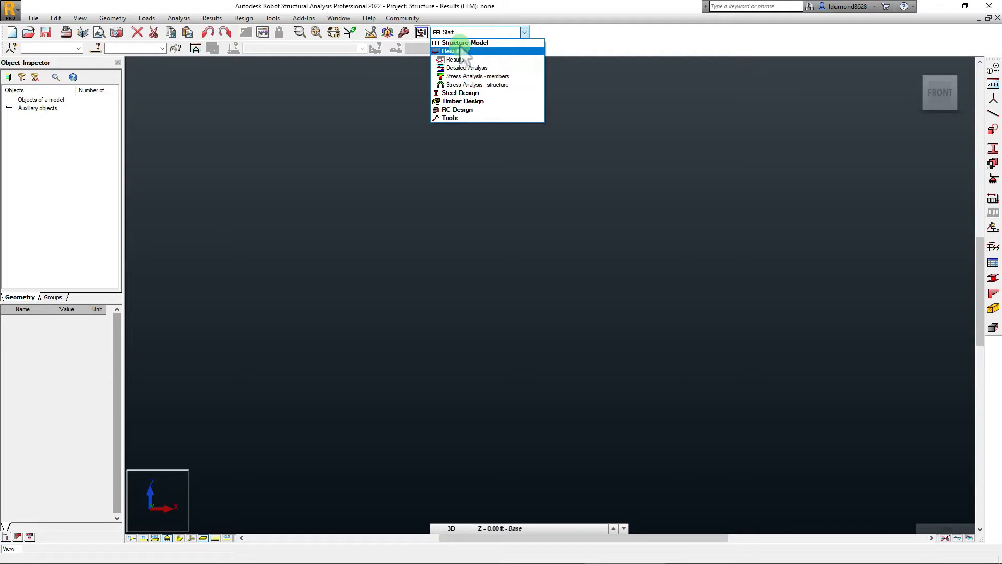
left_click(460, 42)
left_click(463, 51)
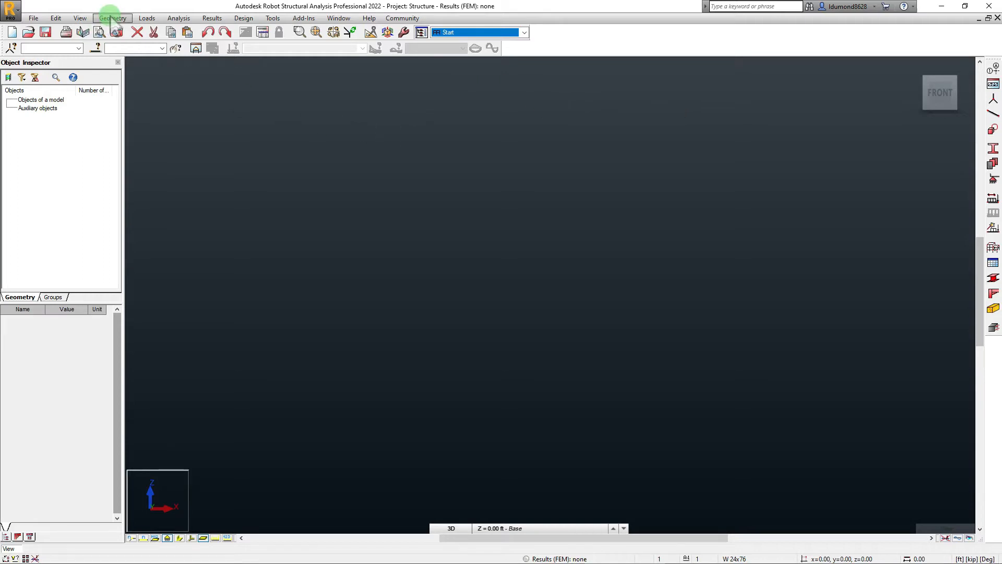
Step: Open the job preferences and display the Dimensions settings under Units and Formats
left_click(280, 19)
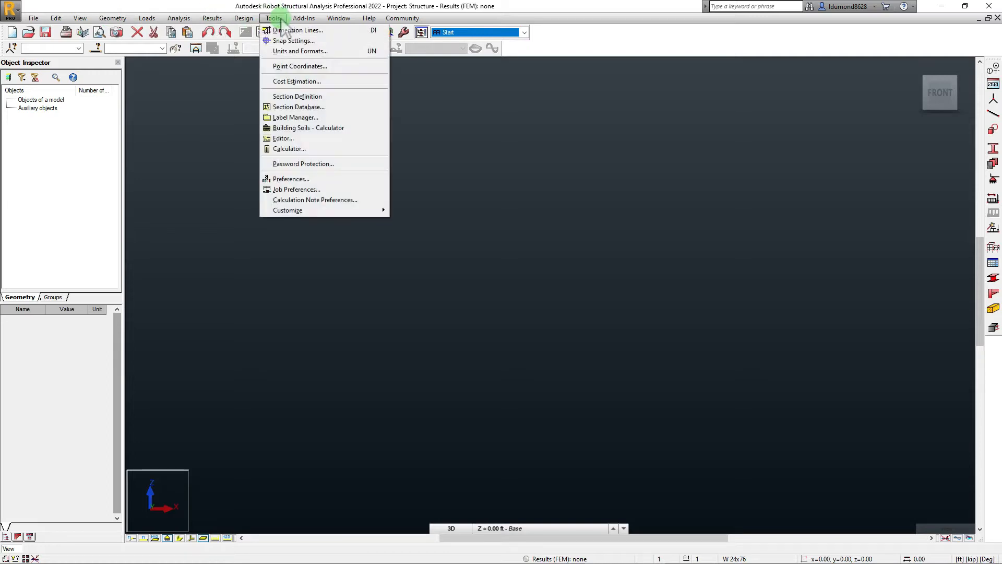
left_click(290, 190)
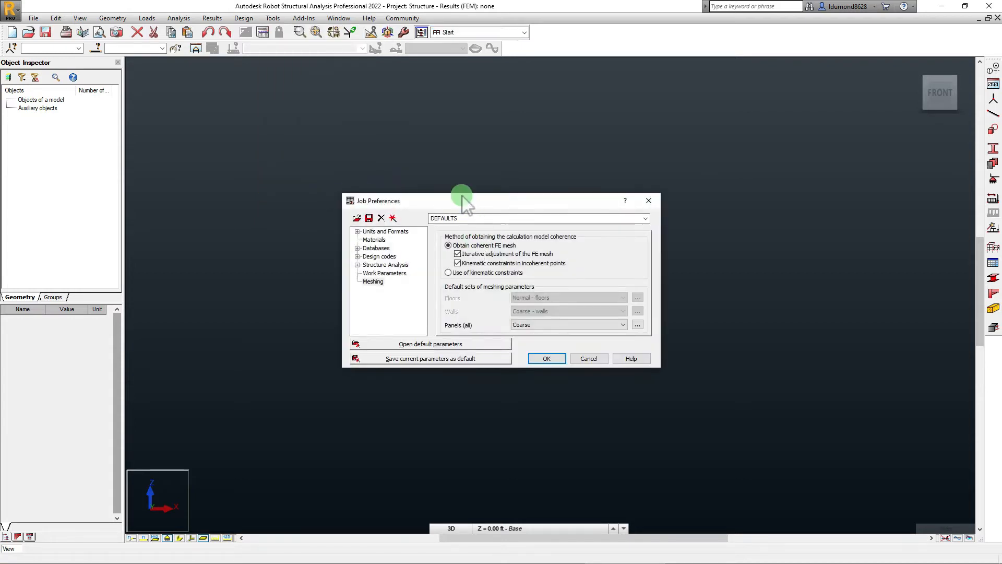
left_click_drag(462, 197, 406, 159)
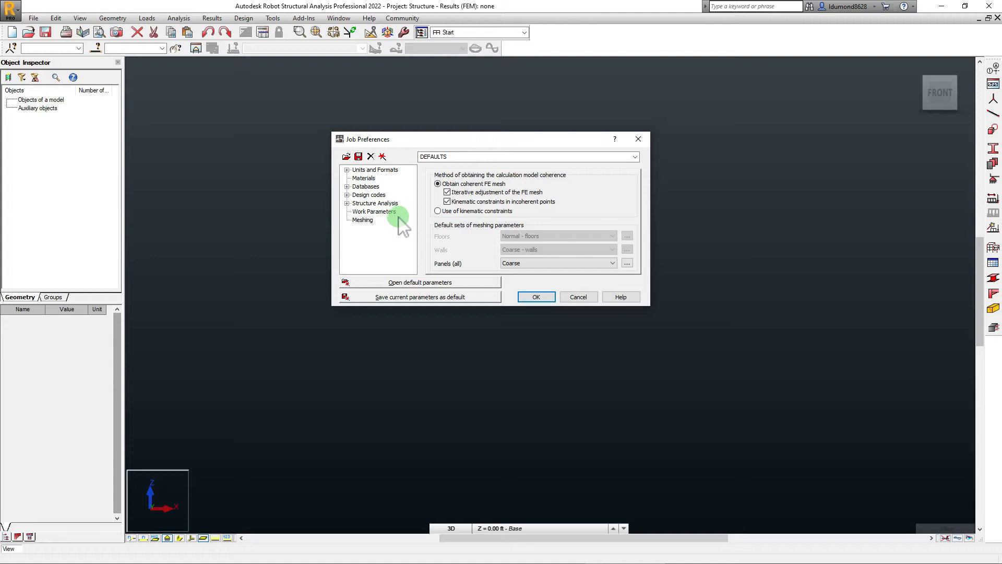
left_click(347, 169)
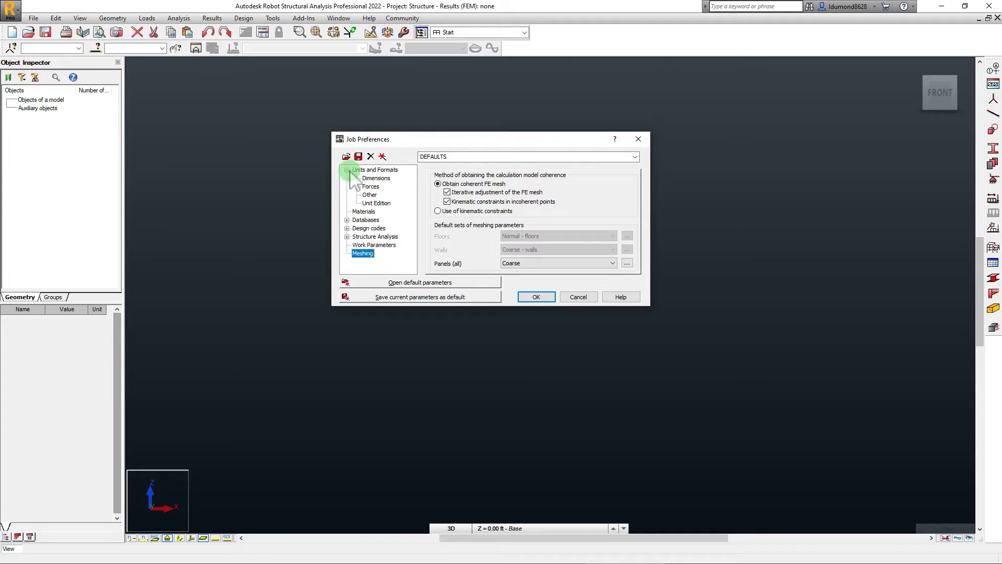
left_click(371, 178)
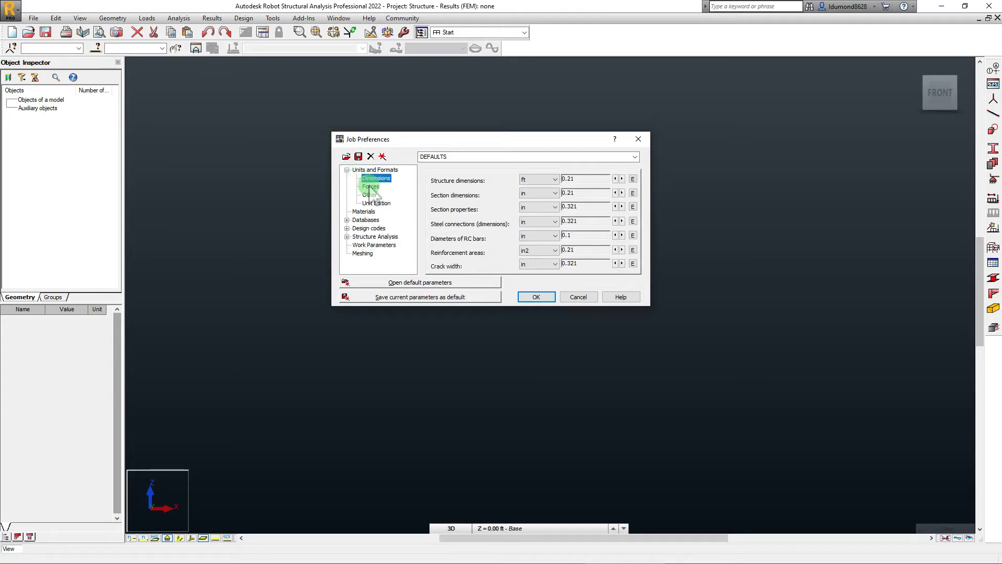
Step: Review the Forces, Other, Unit Edition and Dimensions settings under Units and Formats in the job preferences
left_click(370, 186)
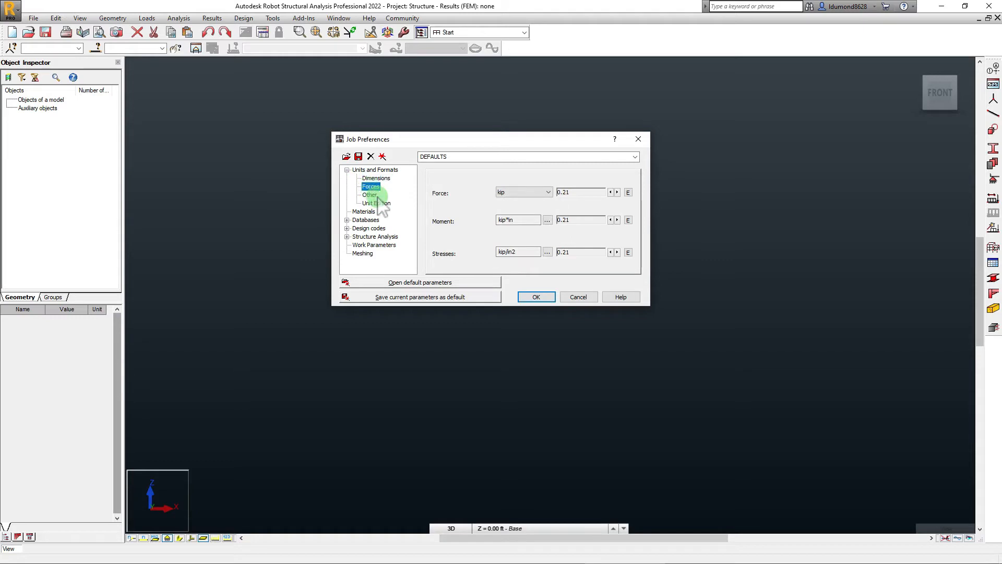
left_click(370, 195)
left_click(377, 203)
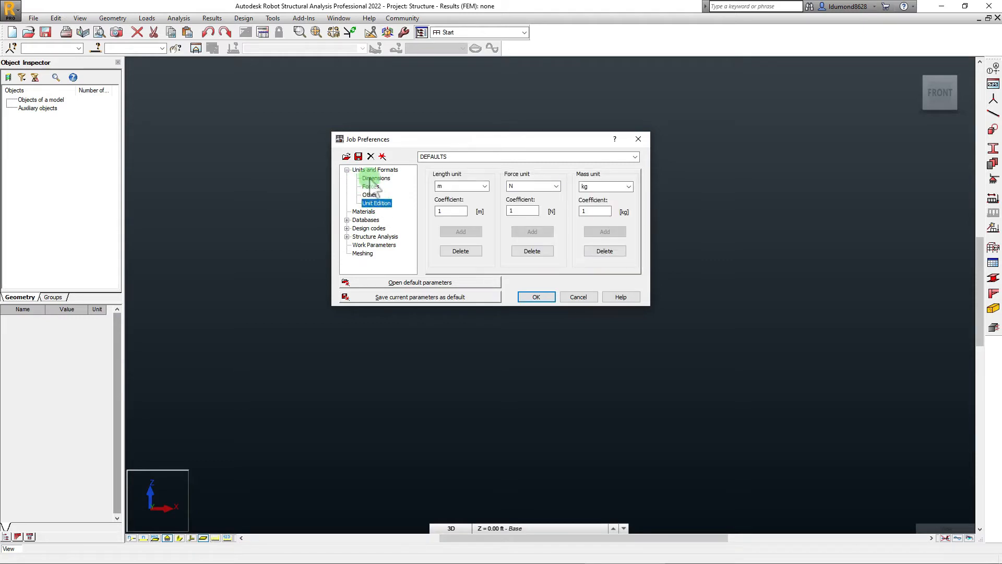
left_click(367, 179)
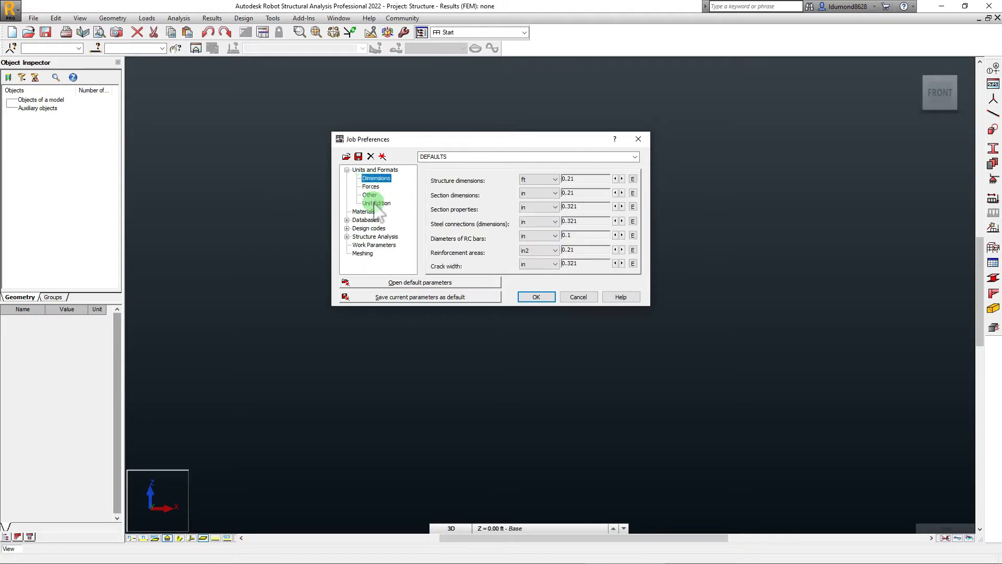
left_click(380, 203)
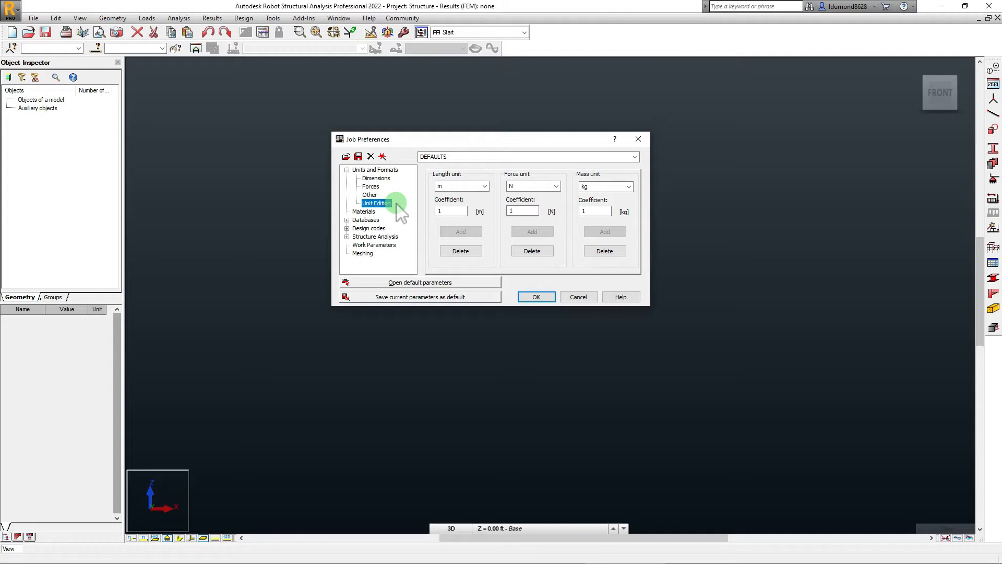
left_click(376, 179)
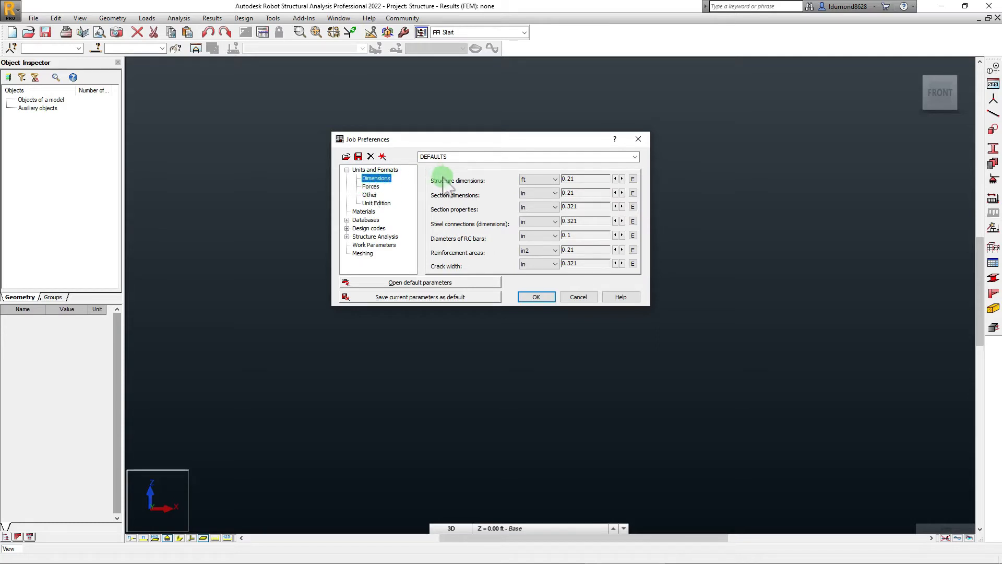
left_click(371, 186)
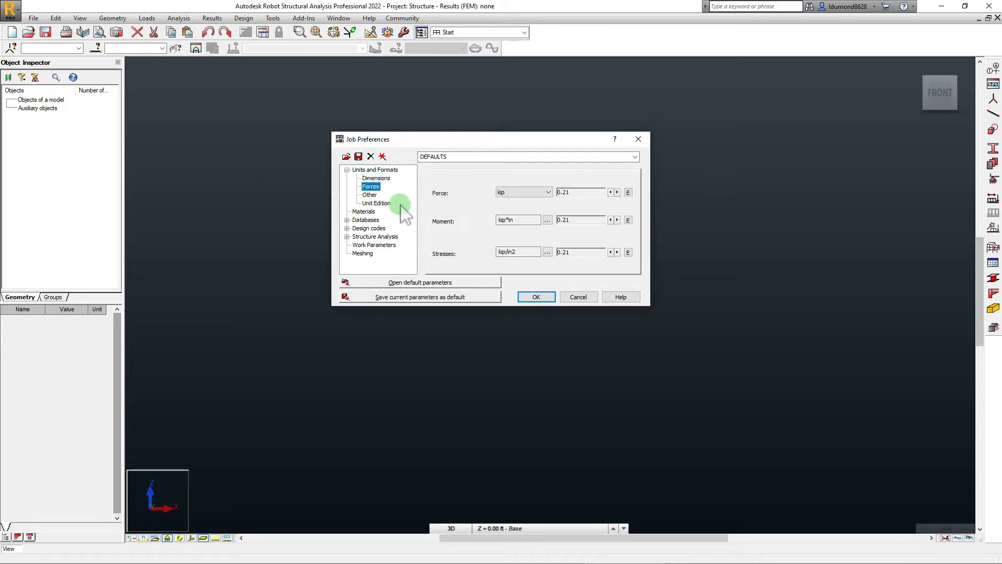
Step: Examine the steel and timber section databases under Databases, then return to the default databases overview
left_click(347, 170)
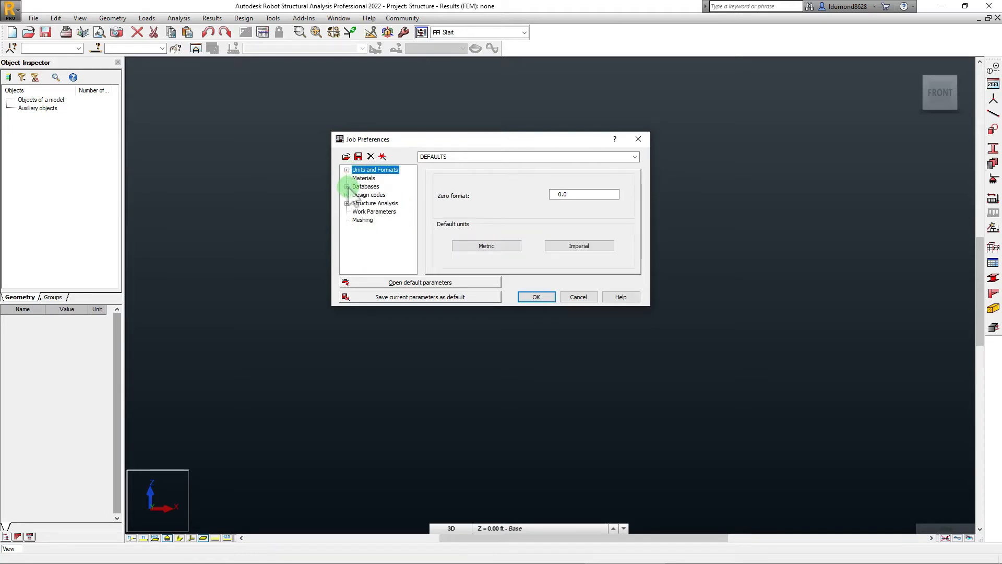
left_click(347, 186)
left_click(378, 195)
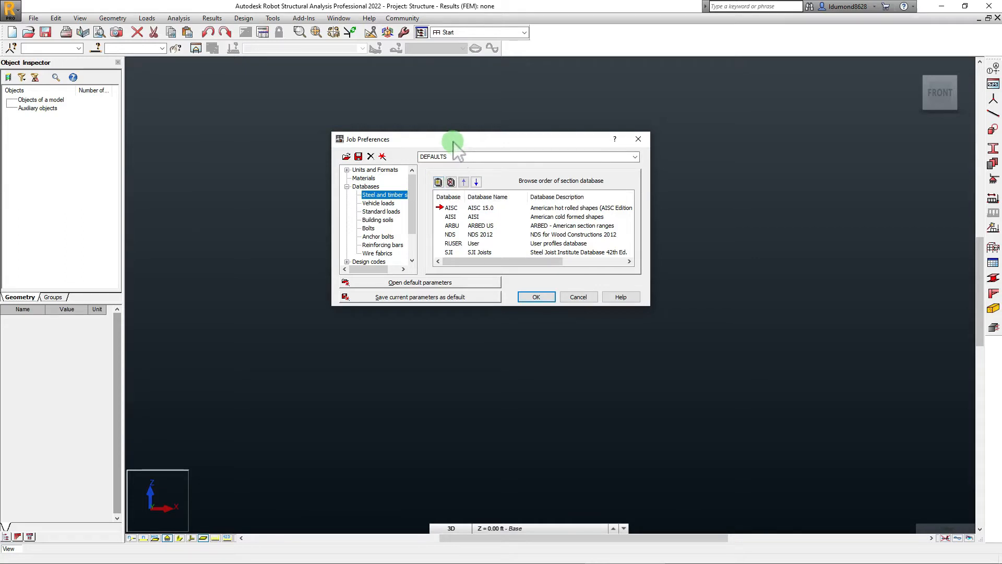
left_click_drag(453, 142, 446, 128)
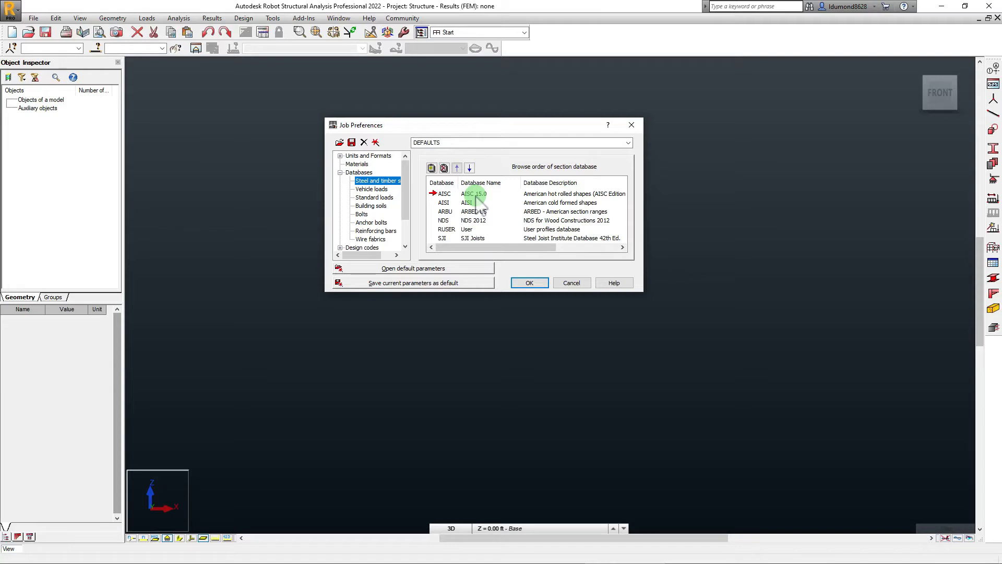
left_click(340, 173)
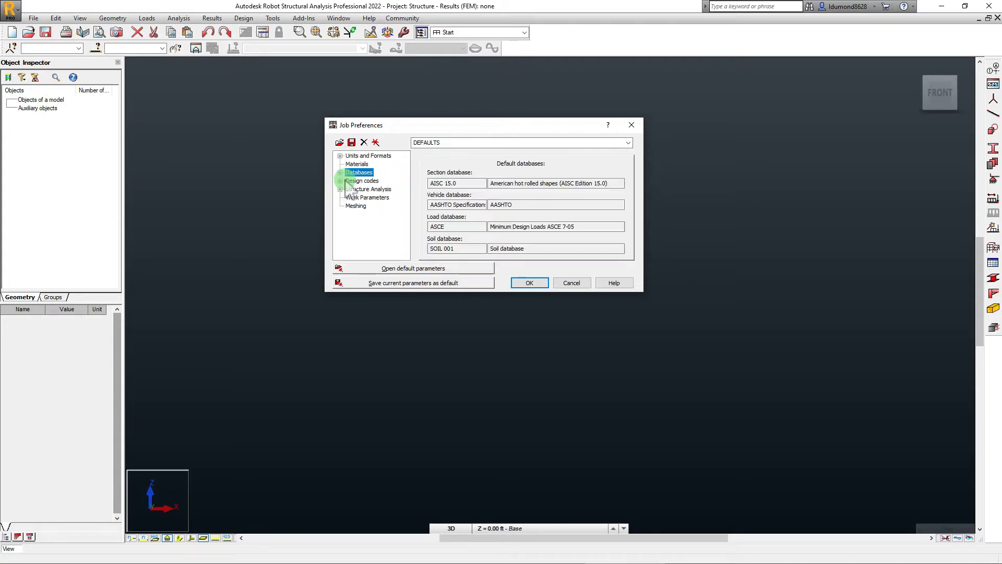
Step: Select ANSI/AISC 360-10 as the steel/aluminum design code and check the code options for steel connections
left_click(340, 180)
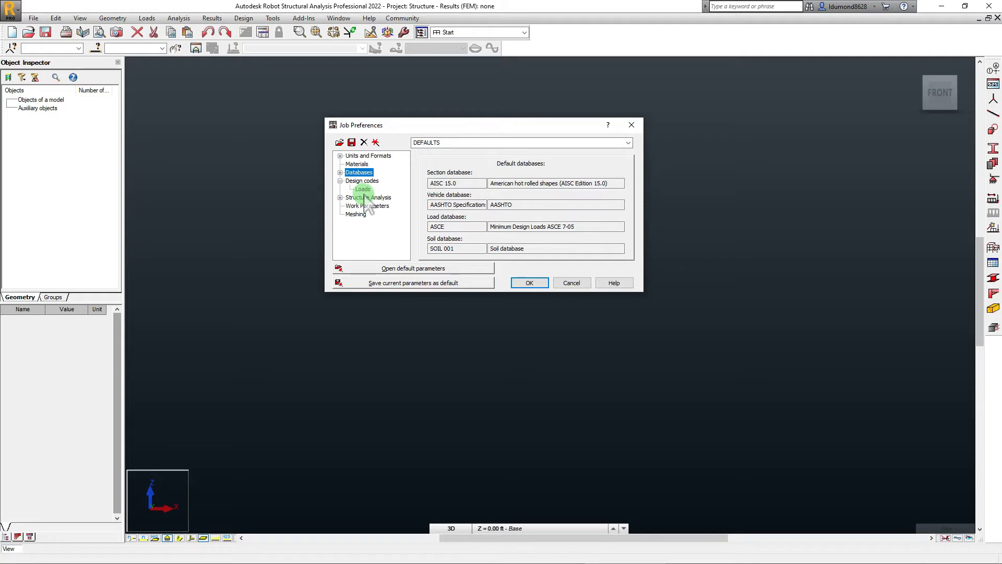
left_click(362, 180)
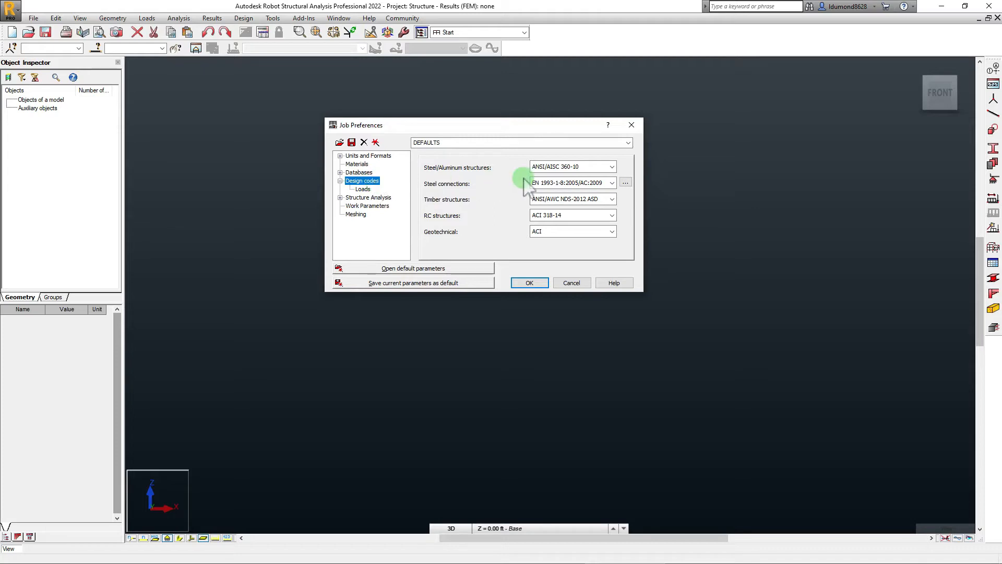
left_click(617, 168)
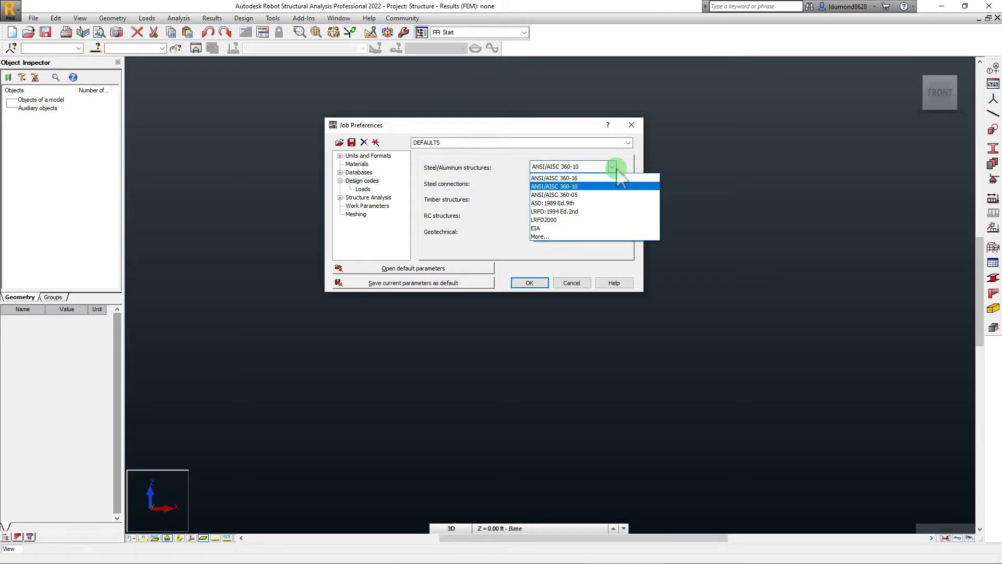
left_click(572, 187)
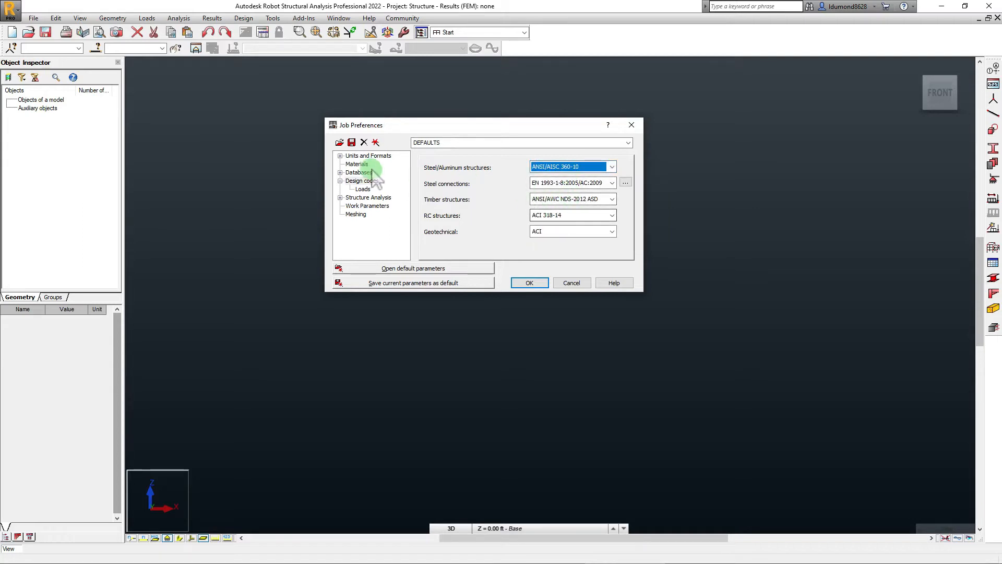
left_click(613, 182)
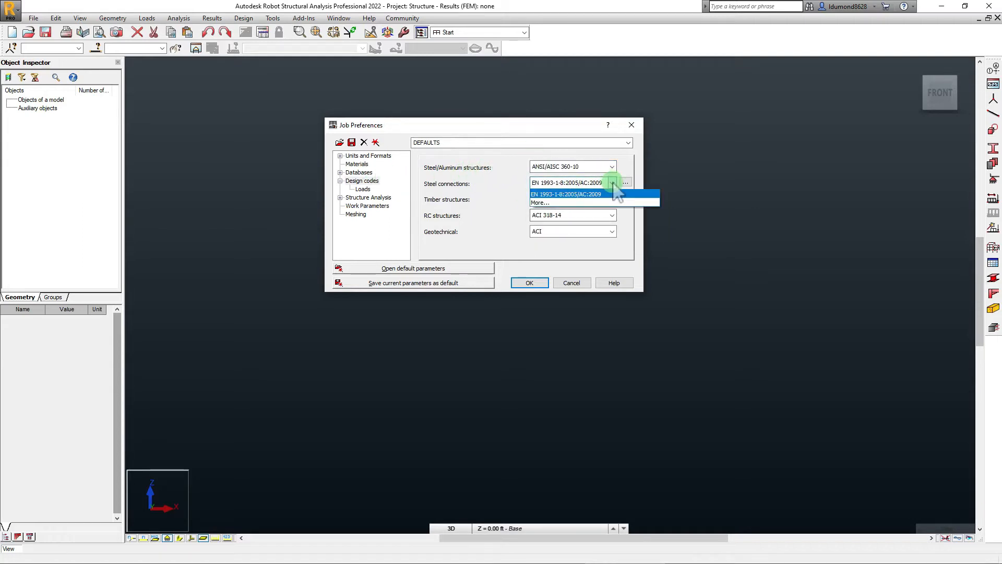
left_click(508, 159)
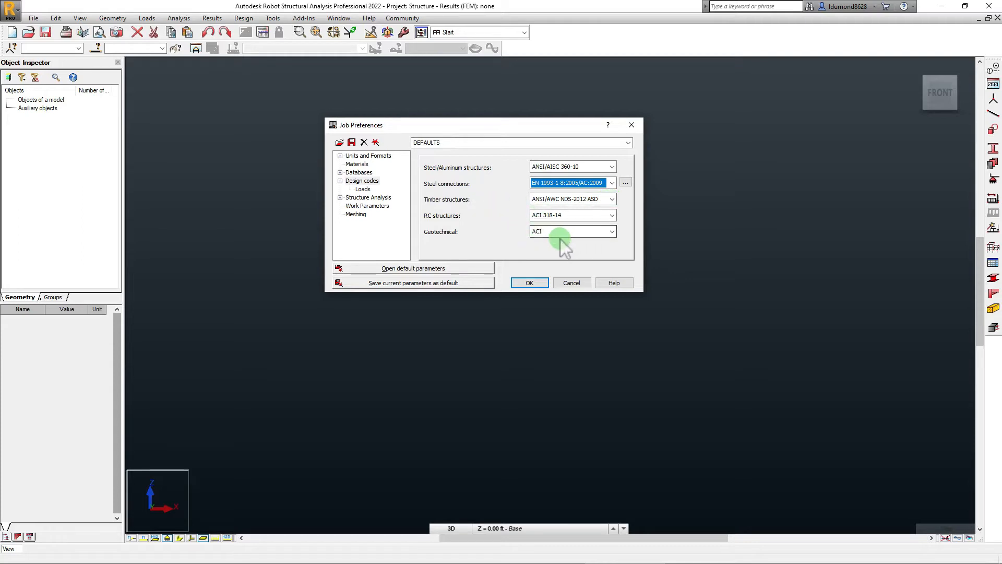
Step: Display the Loads settings under Design codes and choose ASD ASCE 7-10 for code combinations
left_click(364, 190)
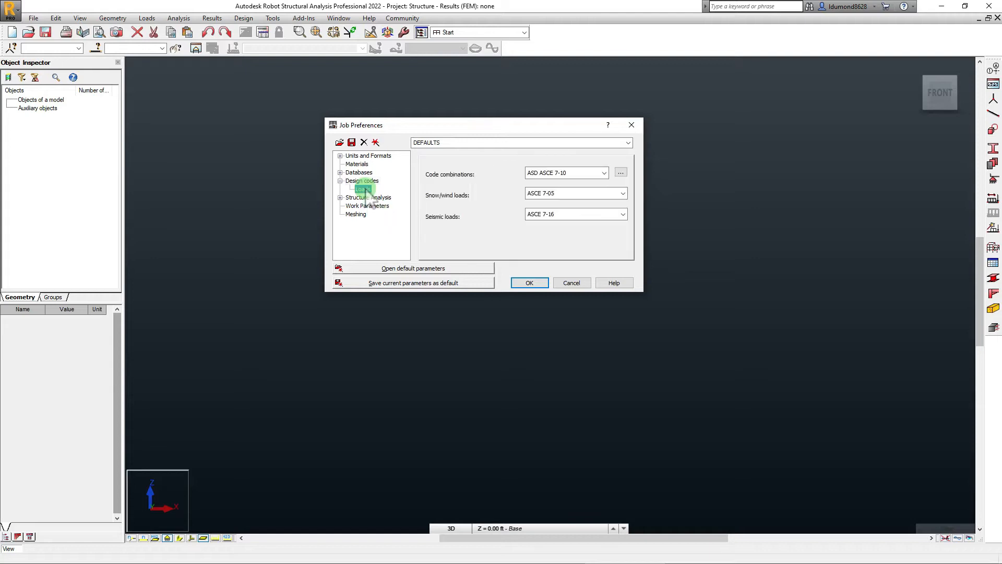
left_click(365, 182)
left_click(365, 190)
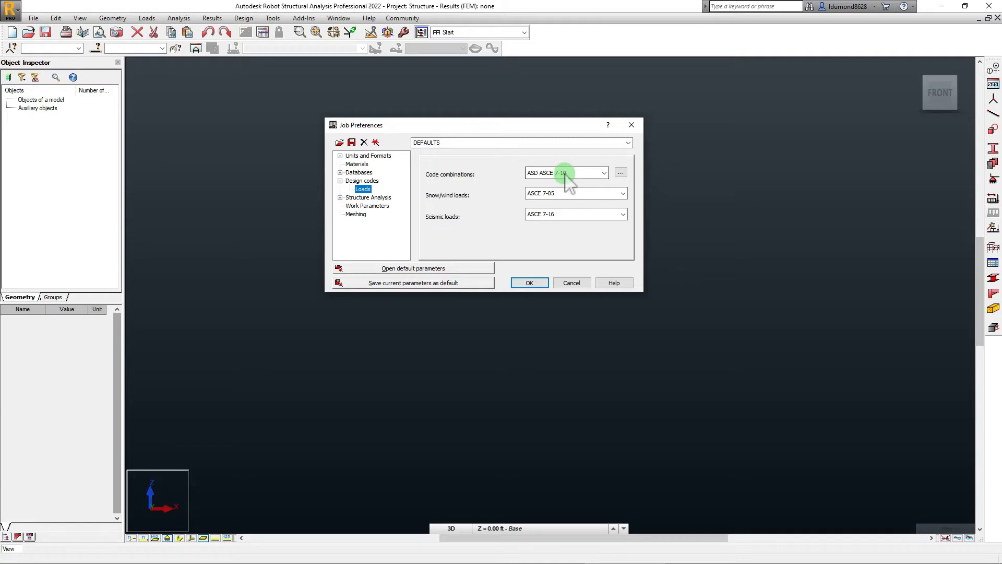
left_click(604, 173)
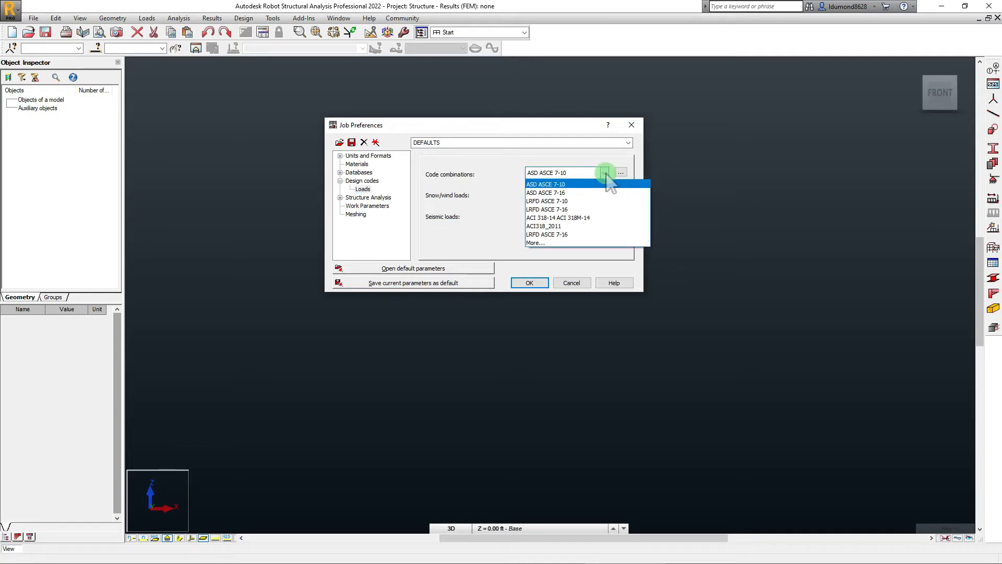
left_click(584, 186)
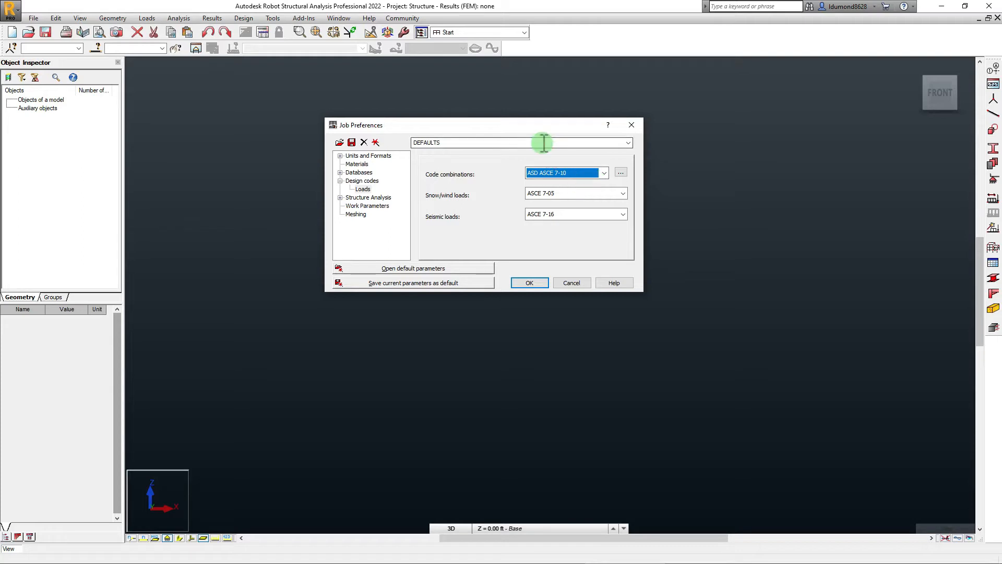
left_click(604, 173)
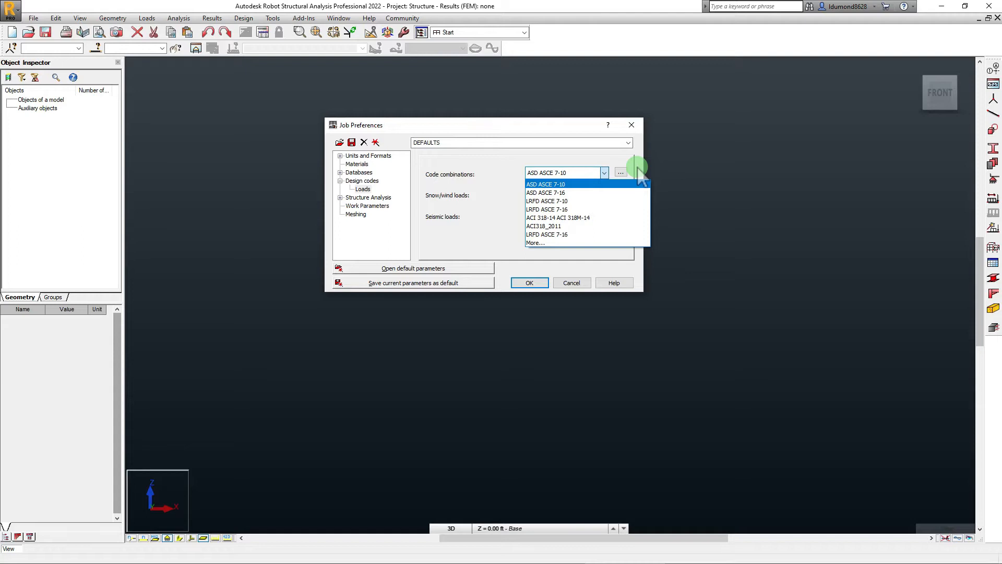
left_click(599, 183)
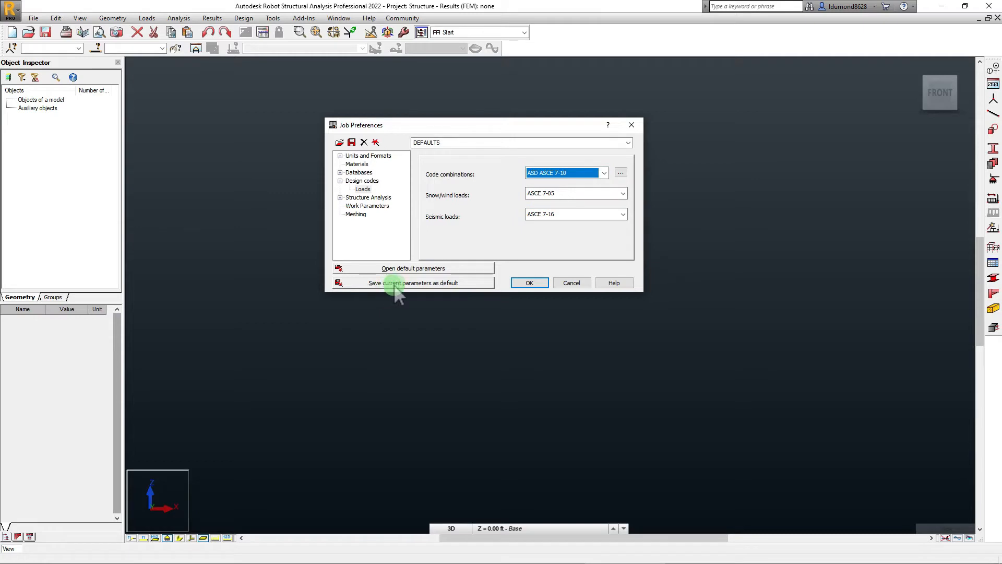
Step: Try to save the current job preference parameters as the default
left_click(431, 285)
left_click(502, 234)
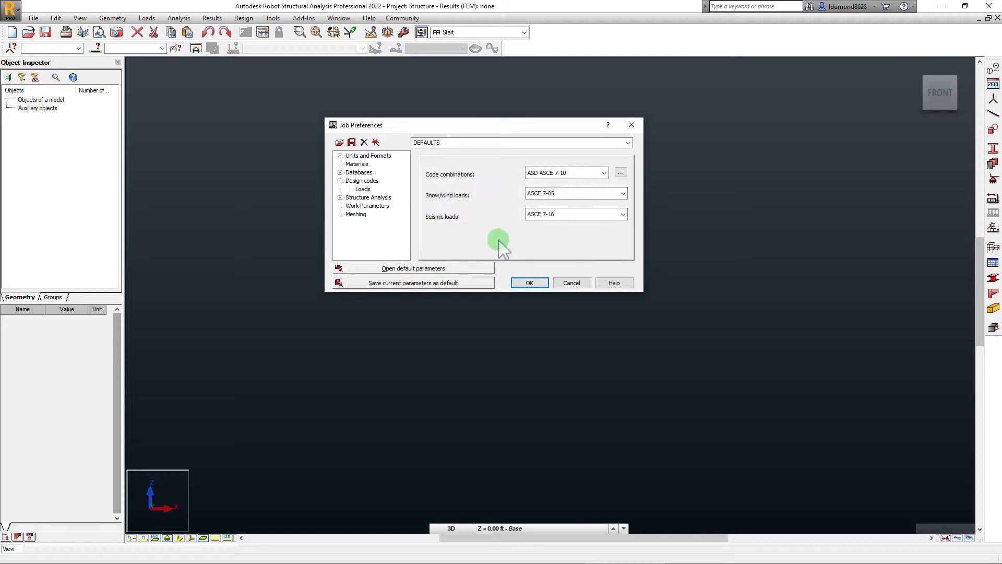
Step: Expand Structure Analysis and review the Modal Analysis and Non-linear Analysis settings
left_click(340, 197)
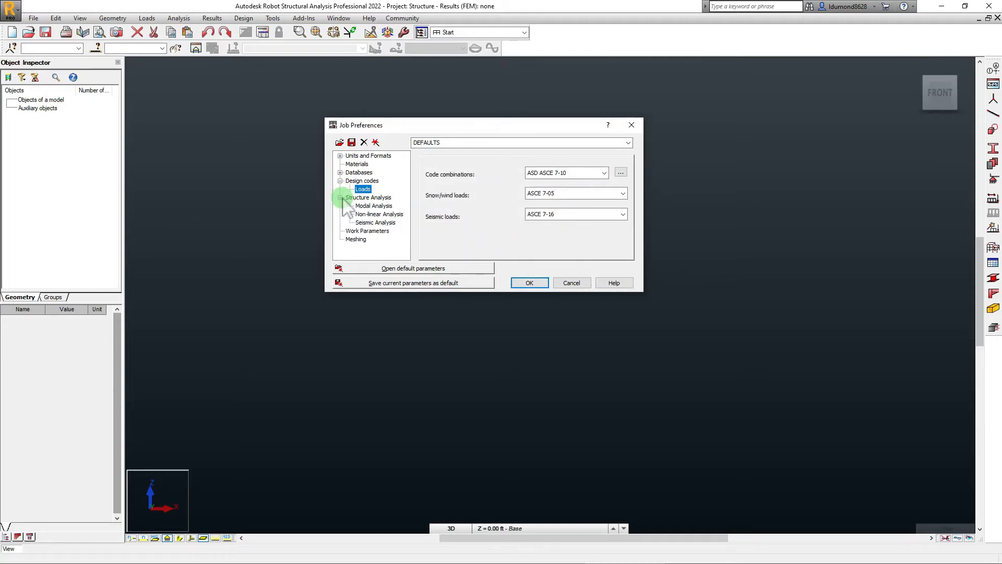
left_click(372, 207)
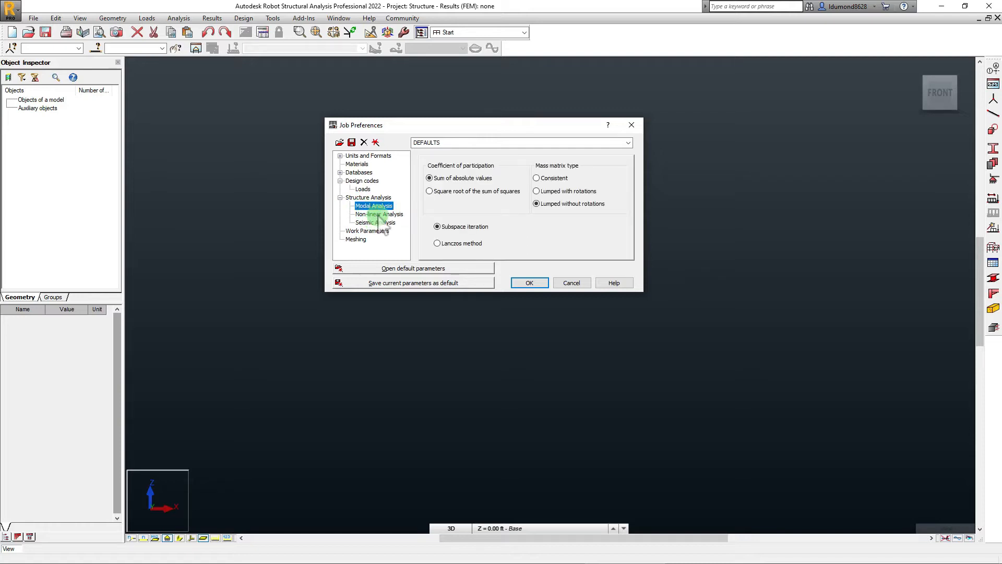
left_click(377, 214)
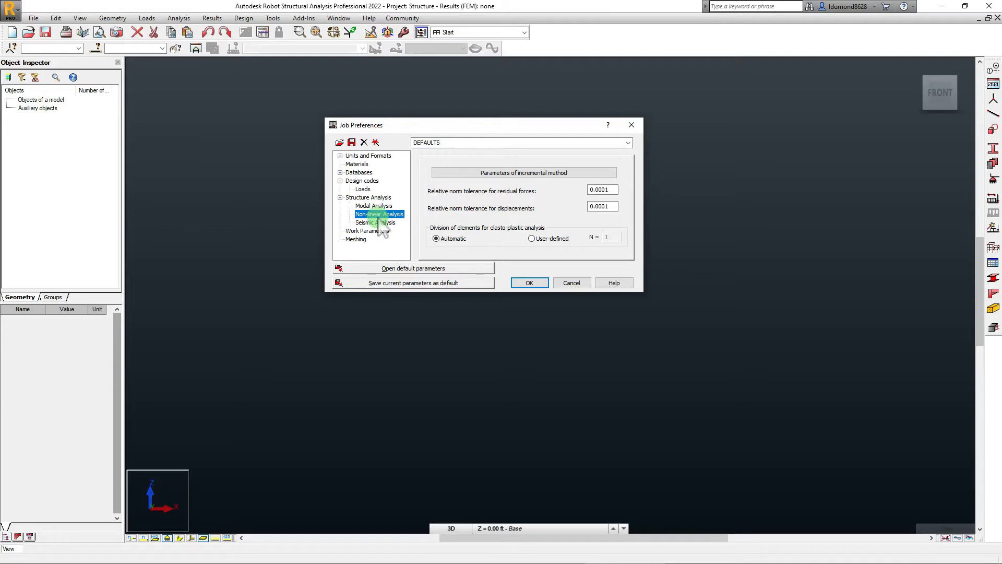
Step: Open the incremental method parameters for non-linear analysis and move their dialog partly off the Job Preferences dialog
left_click(462, 174)
left_click_drag(456, 117, 385, 110)
left_click(497, 126)
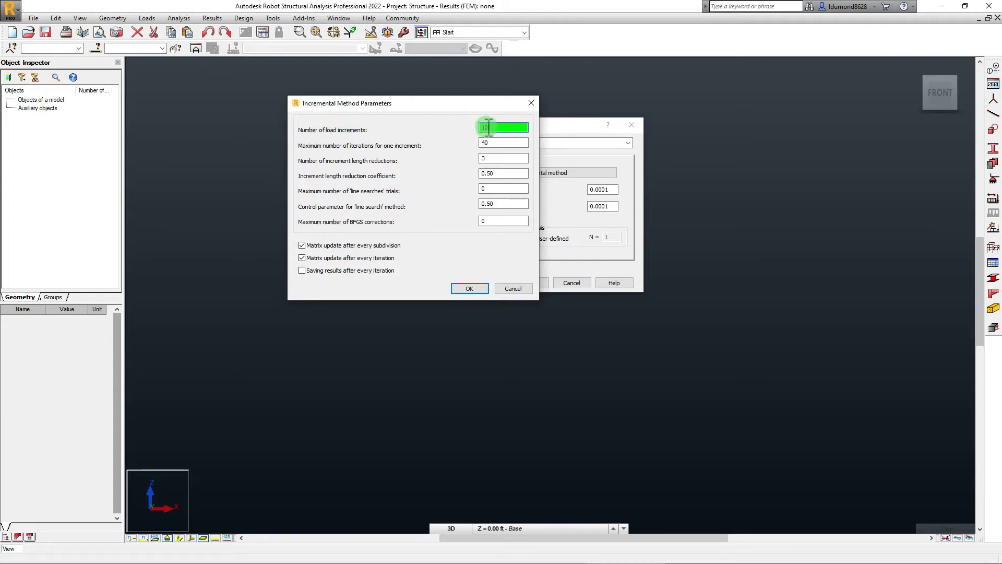
left_click_drag(459, 104, 386, 99)
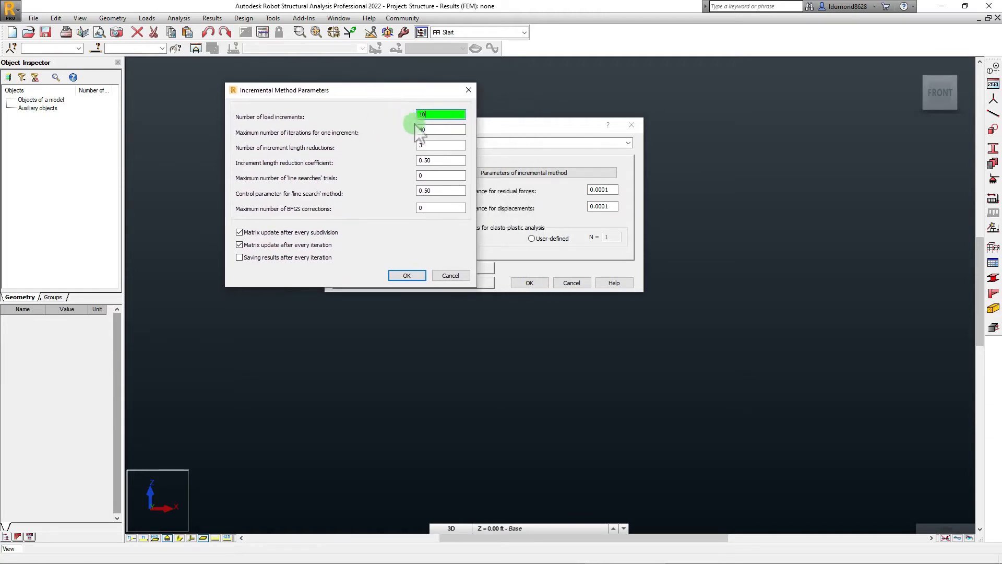
Step: Examine the number of load increments, the maximum iterations per increment and the number of increment length reductions
left_click(439, 145)
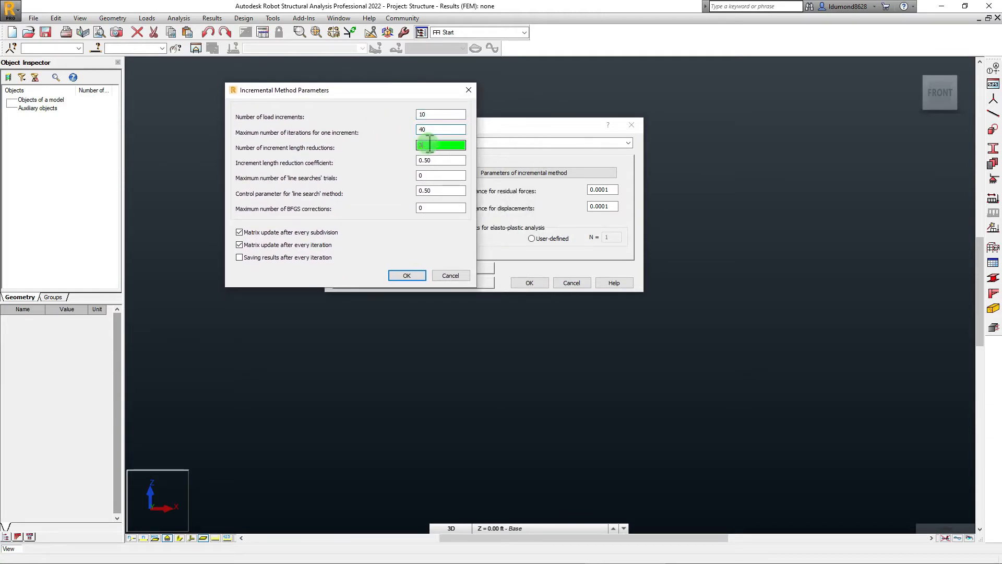
left_click(432, 115)
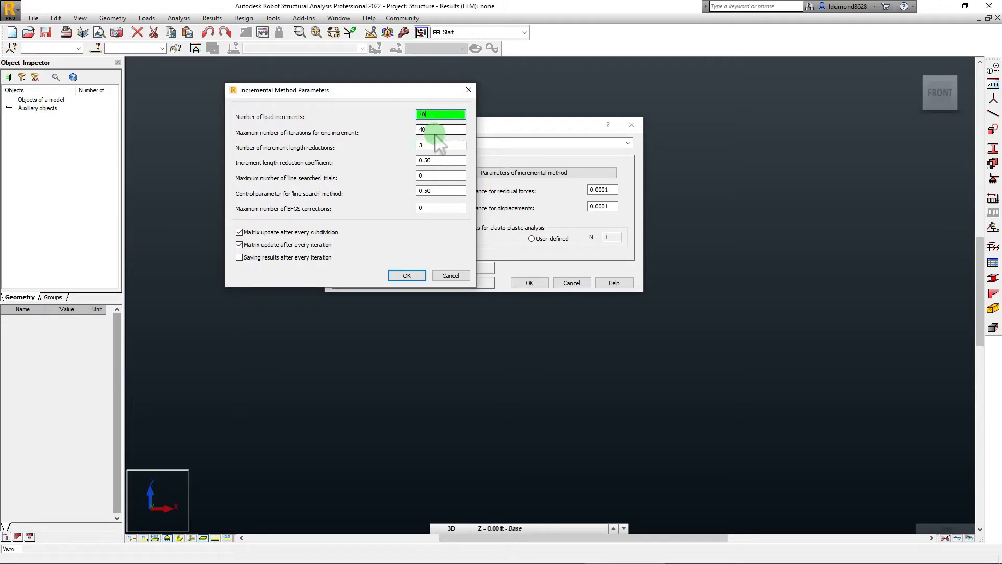
left_click(437, 129)
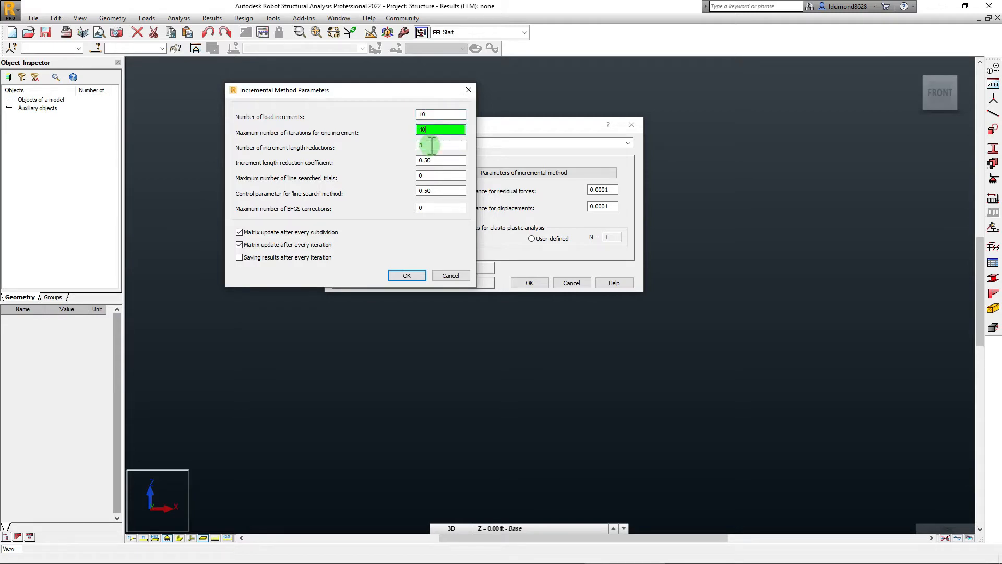
left_click(432, 145)
left_click(430, 114)
left_click(434, 130)
left_click(428, 146)
left_click(431, 116)
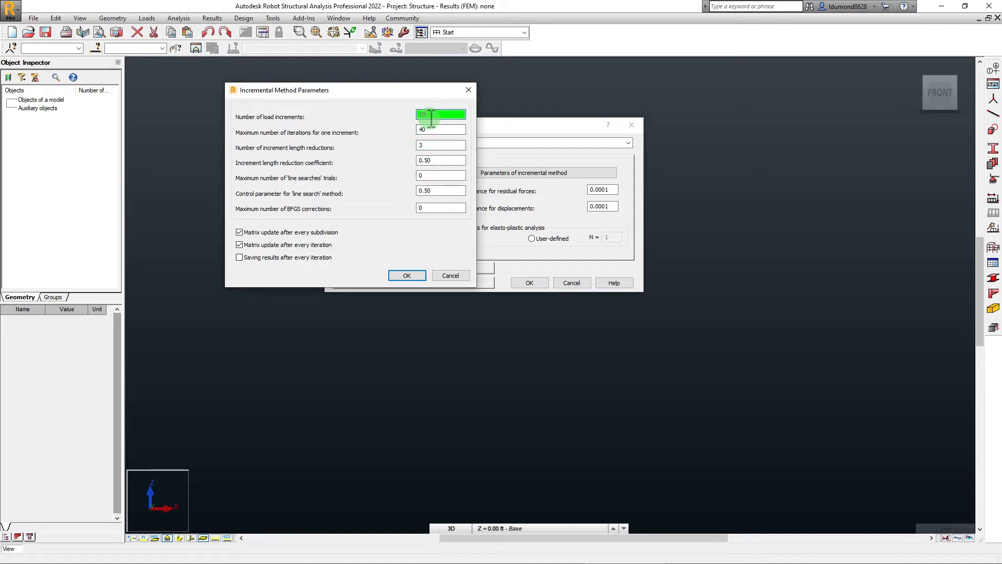
left_click(414, 110)
Step: Reposition the Incremental Method Parameters dialog to uncover the non-linear analysis tolerances in the job preferences
left_click_drag(375, 94, 405, 89)
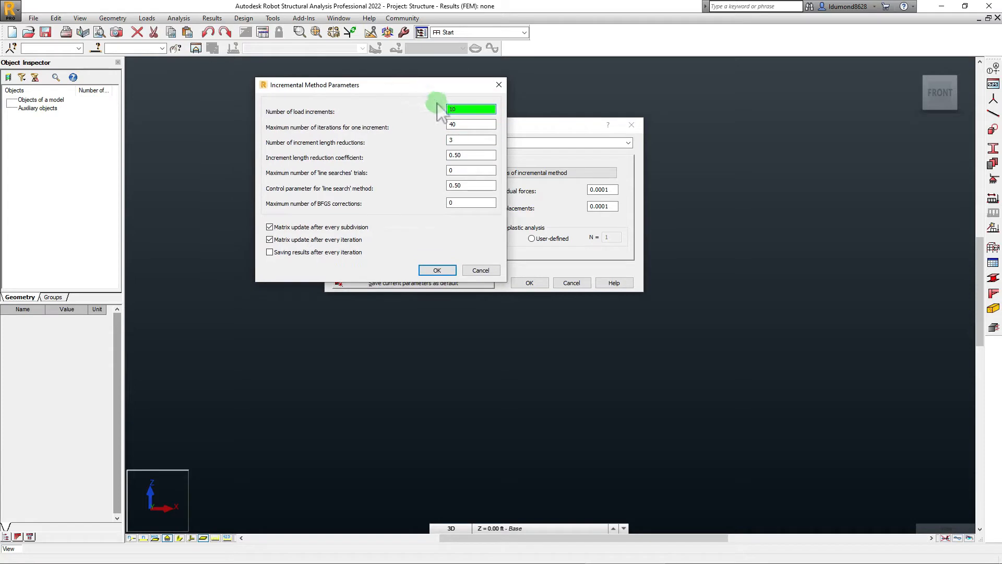
left_click(464, 110)
left_click_drag(376, 83, 346, 80)
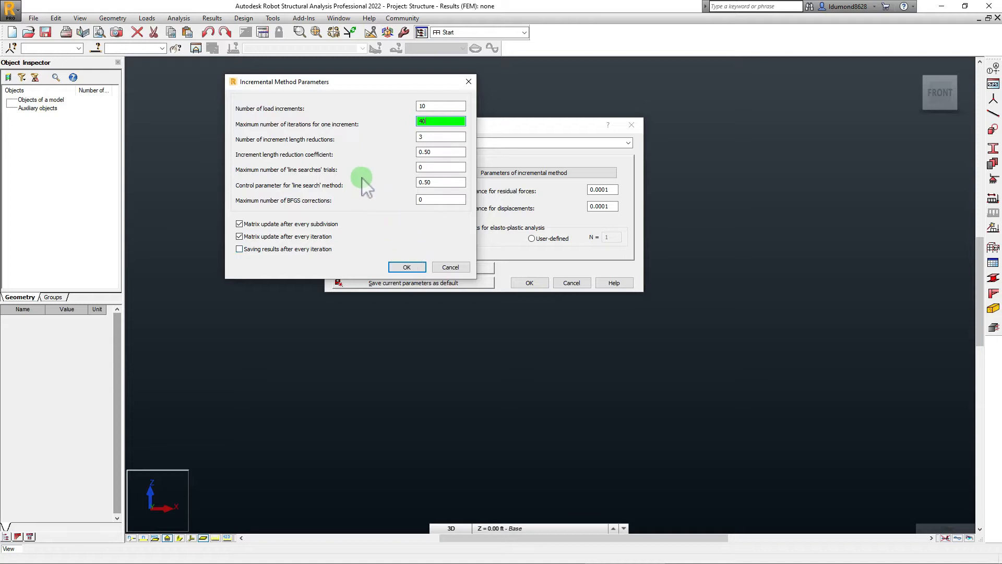
left_click_drag(300, 86, 223, 92)
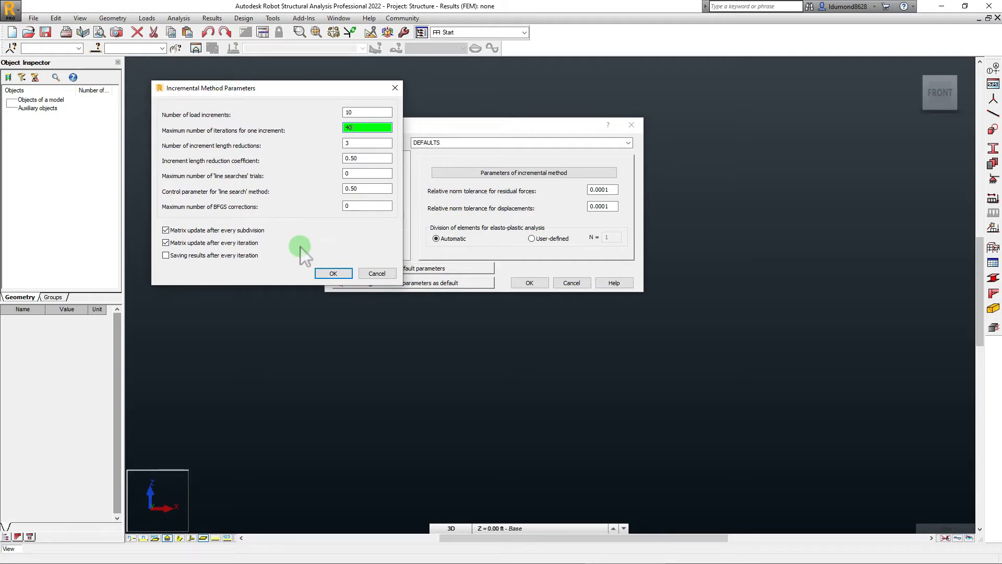
Step: Accept the incremental method parameters and examine the relative norm tolerance for displacements in the non-linear analysis settings
left_click(332, 273)
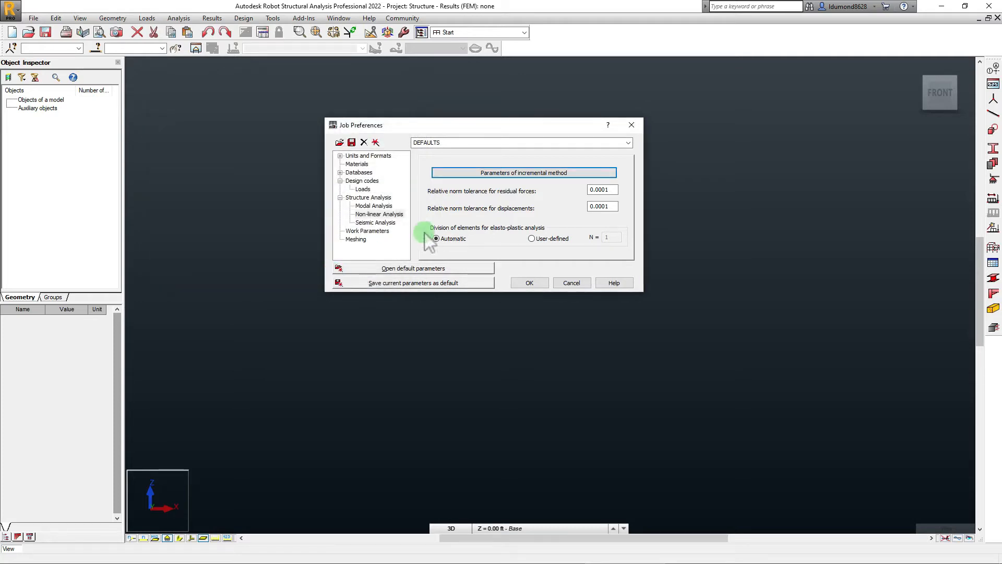
double_click(606, 207)
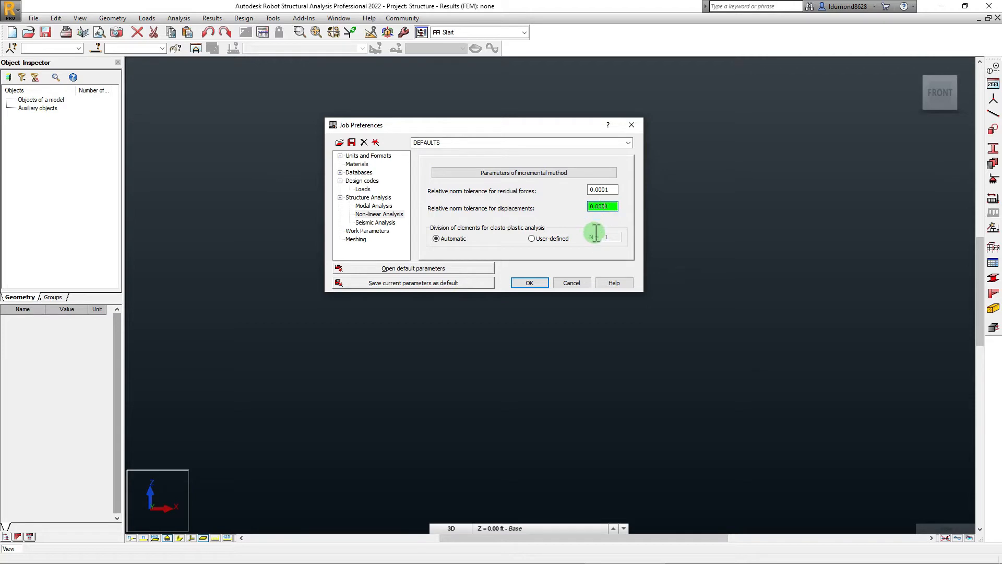
double_click(601, 207)
Step: Review the Seismic Analysis, Work Parameters and Meshing job preferences, and collapse the Structure Analysis branch
left_click_drag(483, 127, 415, 115)
left_click(301, 211)
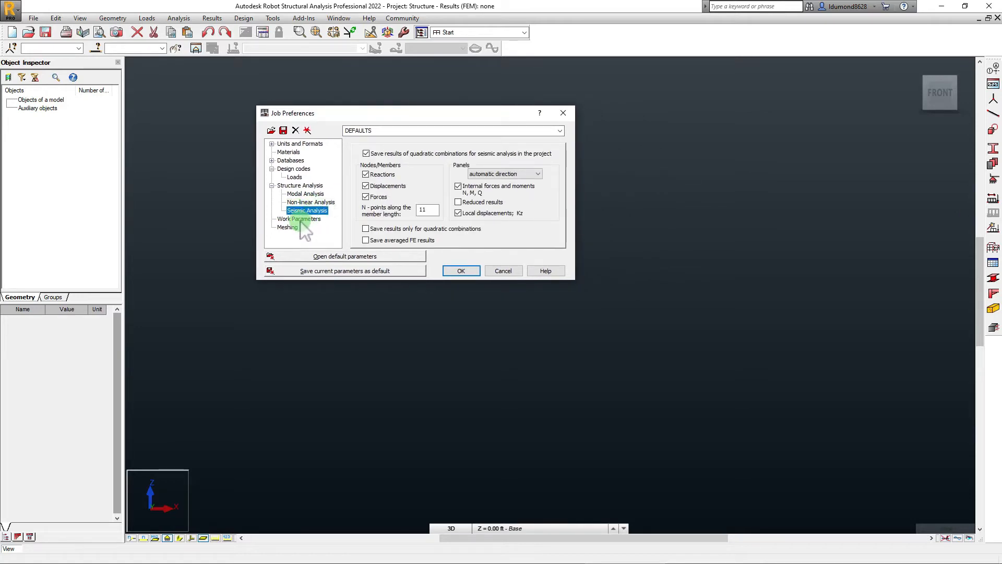
left_click(300, 220)
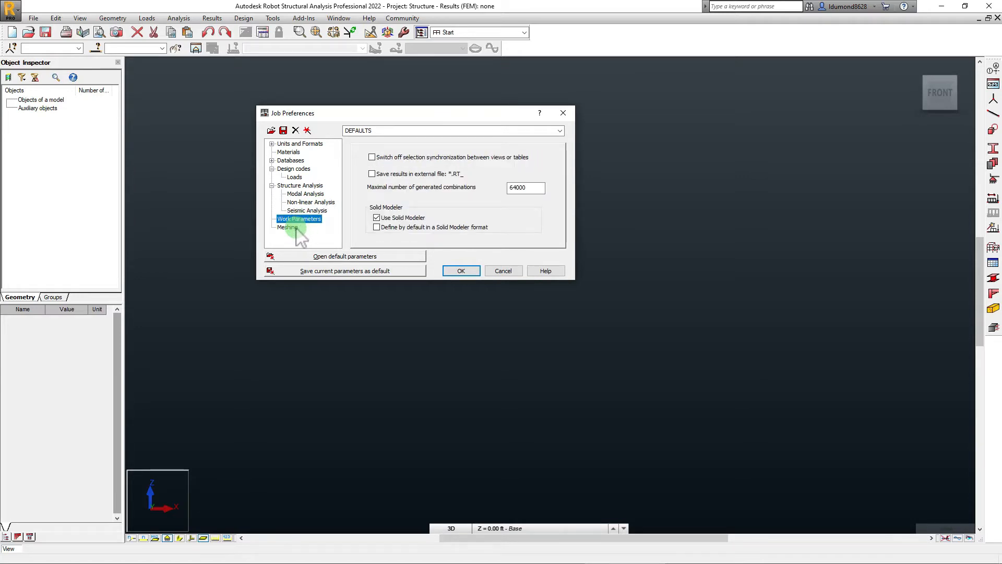
left_click(291, 229)
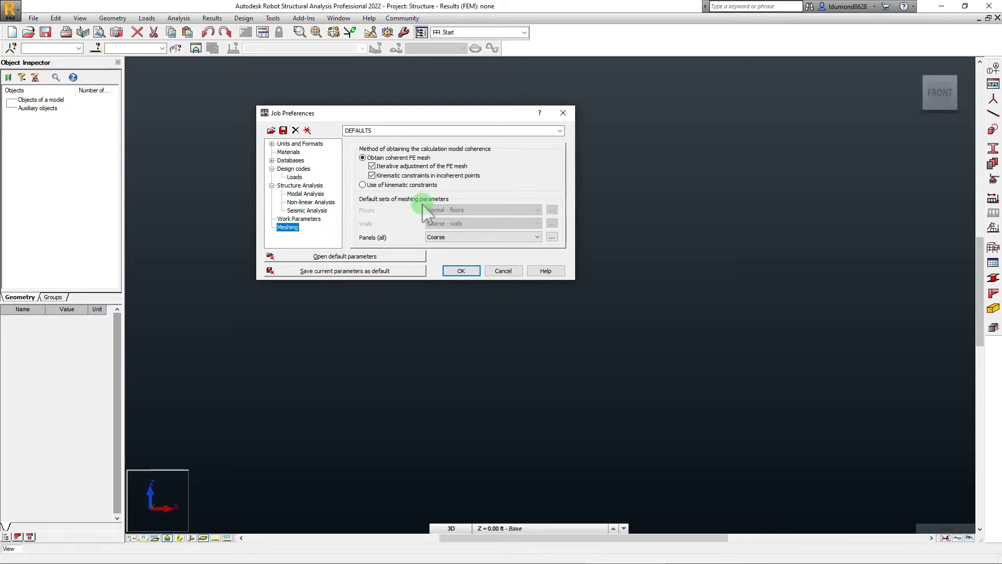
left_click(271, 185)
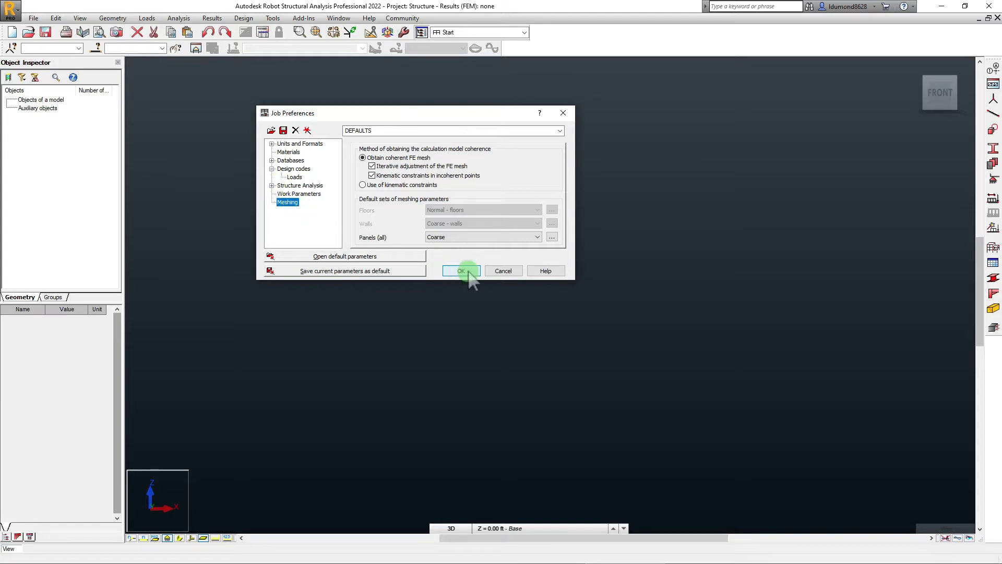
Step: Revisit the Units and Formats settings with their Dimensions page, and look through the Databases categories
left_click(296, 145)
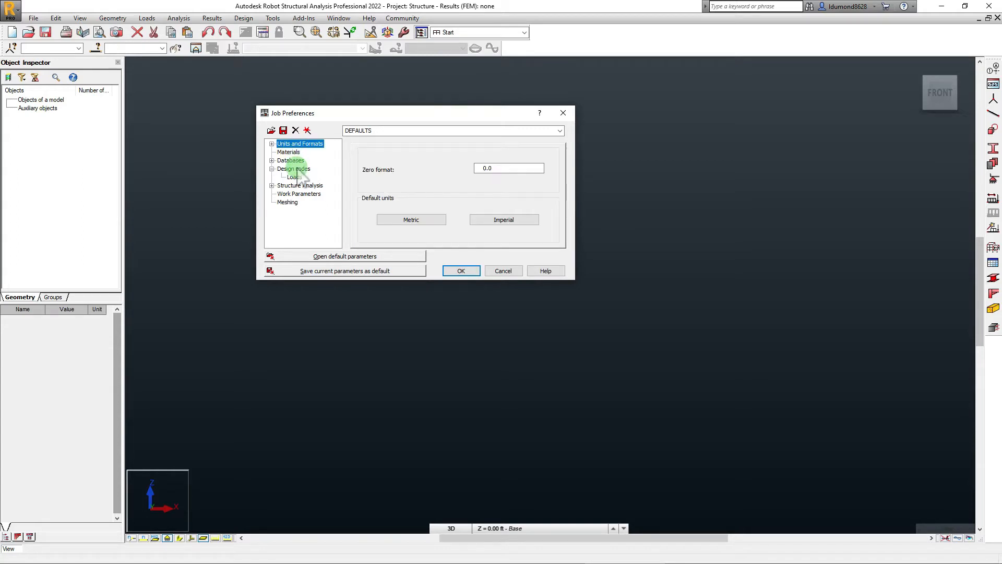
left_click(271, 144)
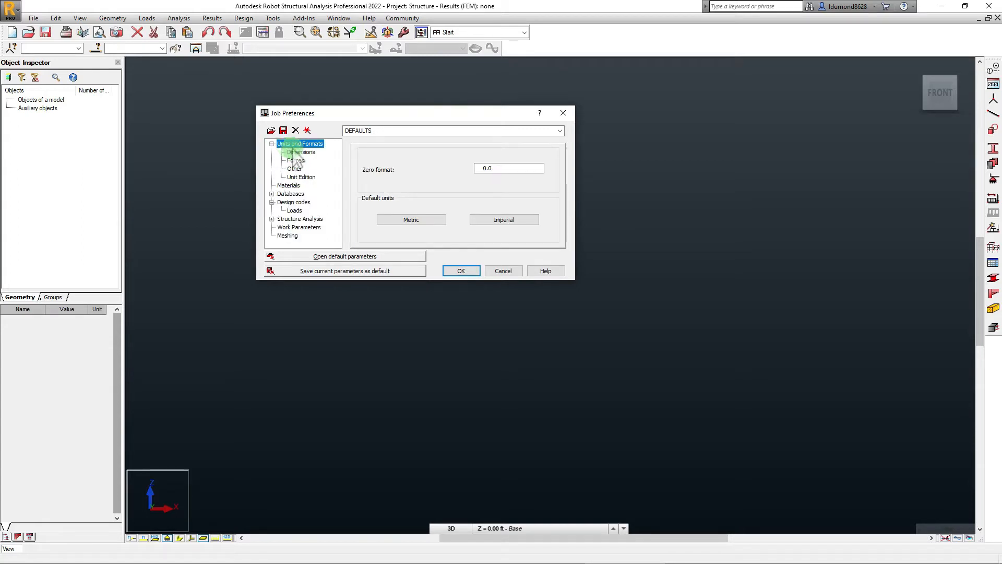
left_click(298, 152)
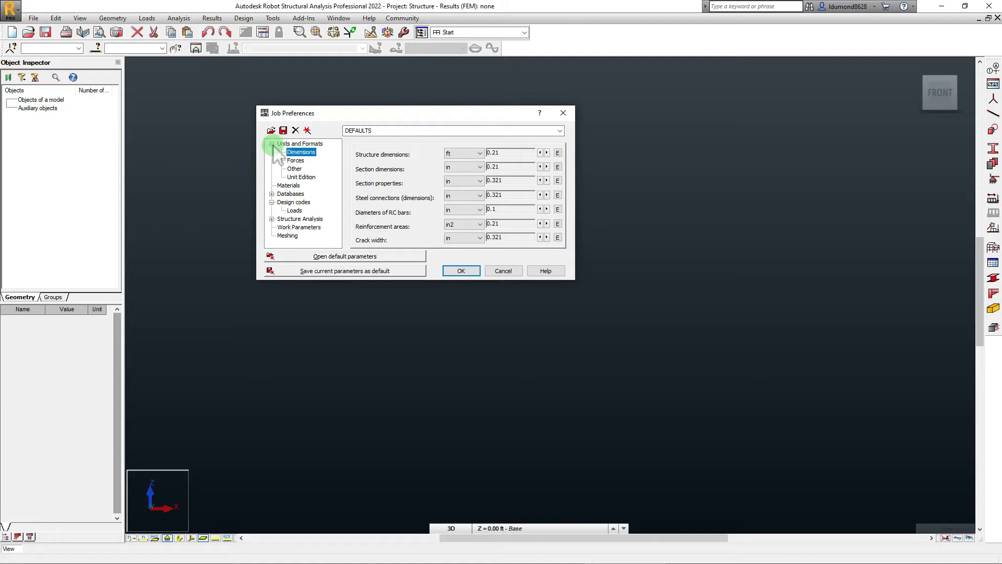
left_click(272, 143)
left_click(272, 160)
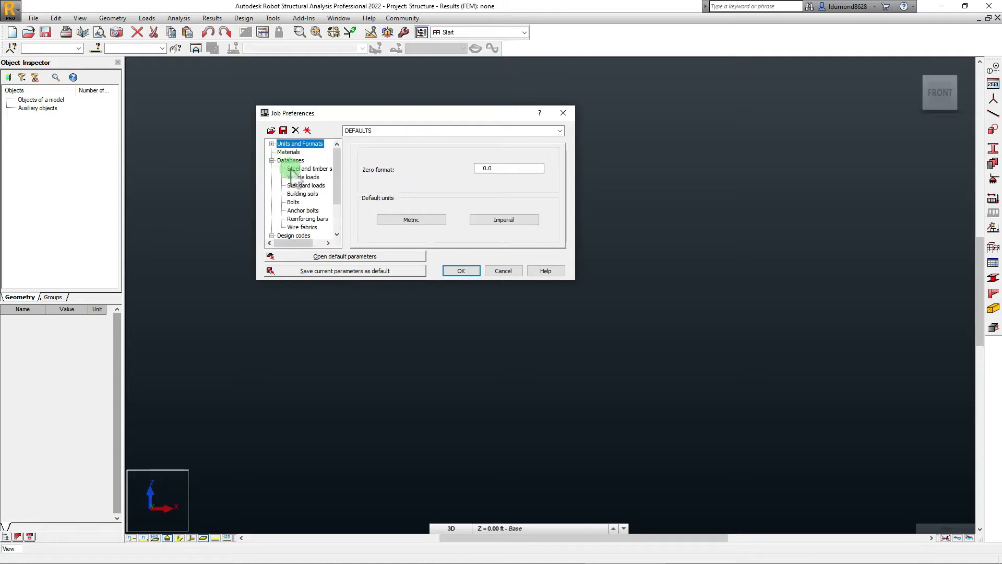
left_click(272, 160)
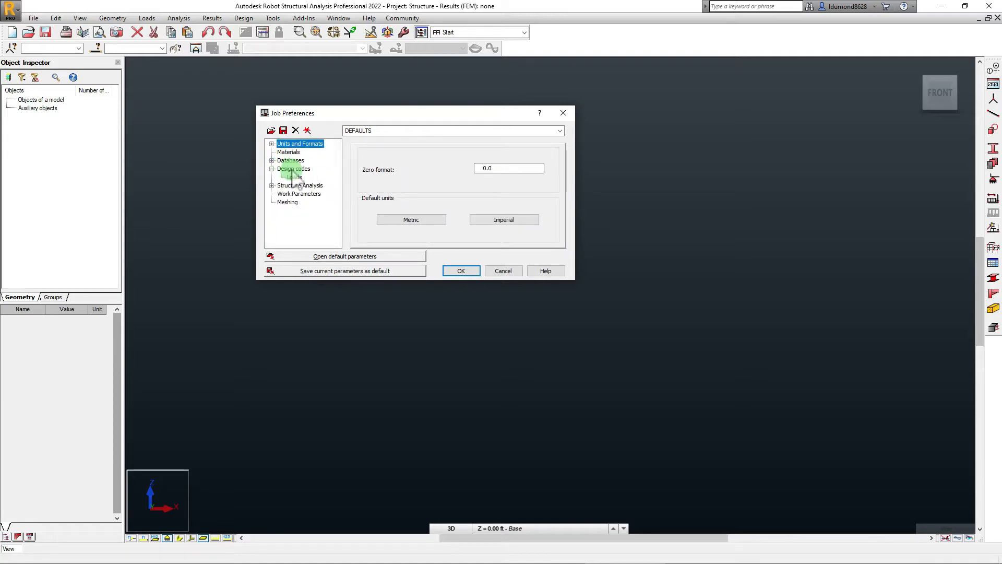
Step: Review the load codes under Design codes and accept the job preferences
left_click(293, 170)
left_click(294, 177)
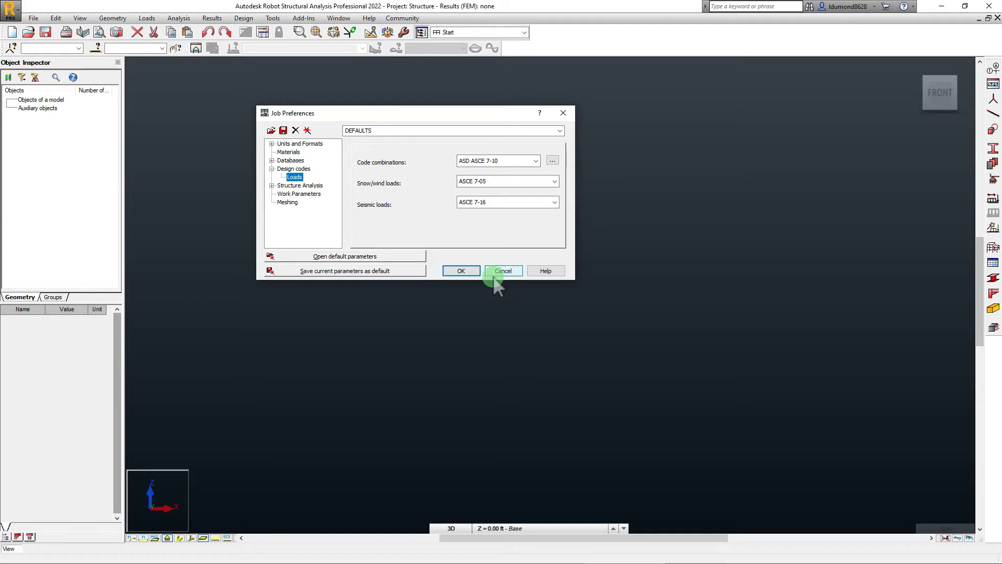
left_click(462, 271)
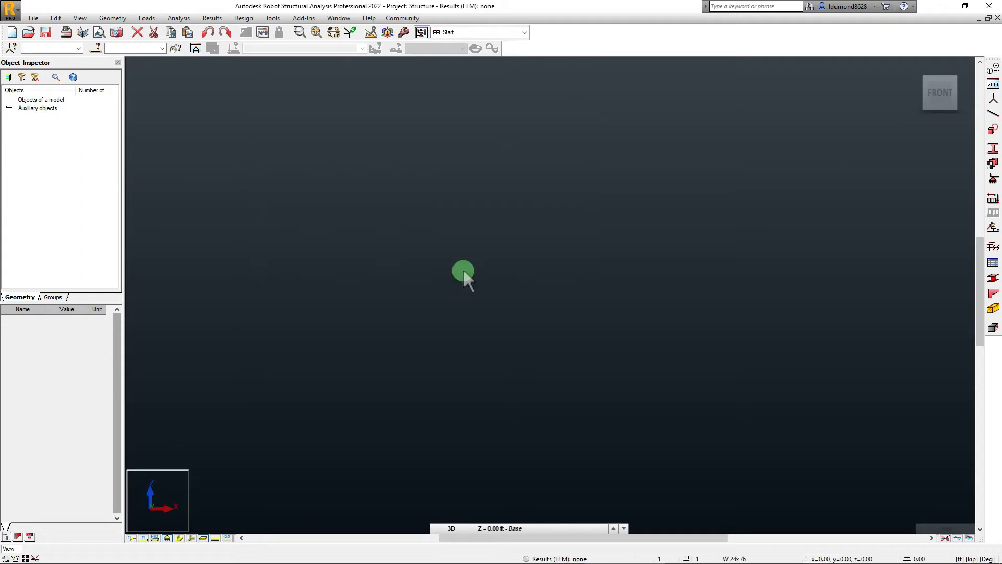
Step: Change the desktop colour set to DEEP BLUE in the program preferences
left_click(272, 18)
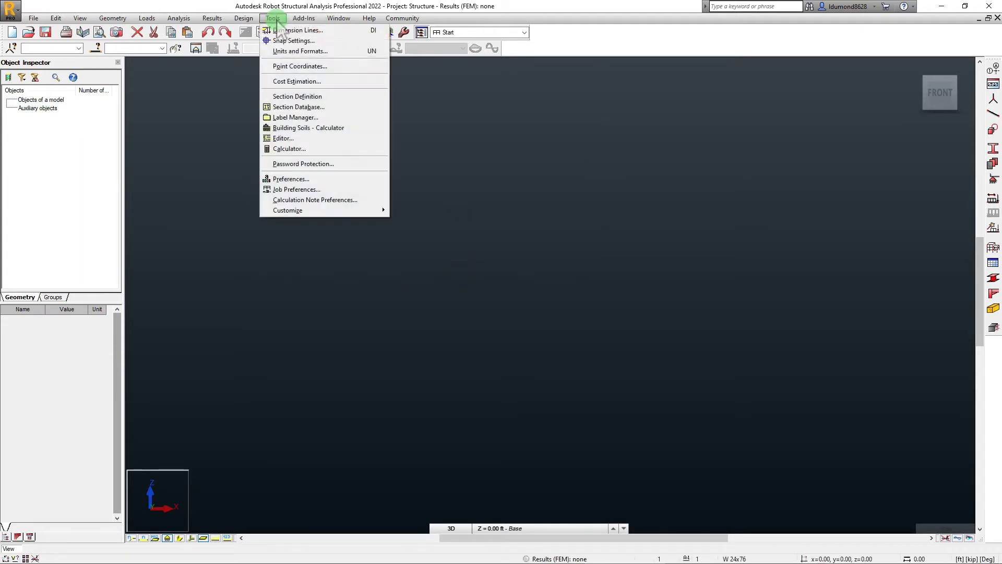
left_click(299, 178)
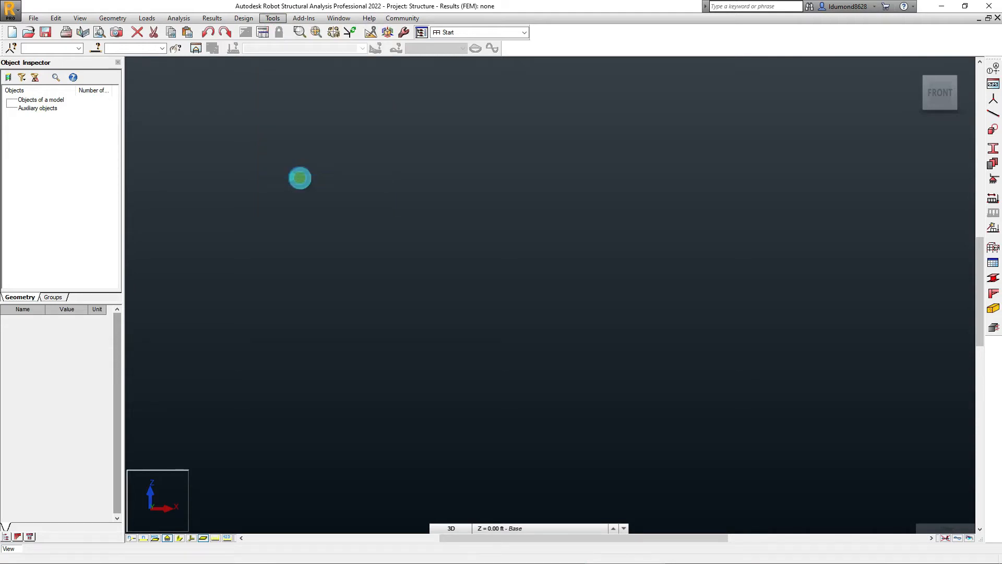
left_click_drag(399, 204, 387, 156)
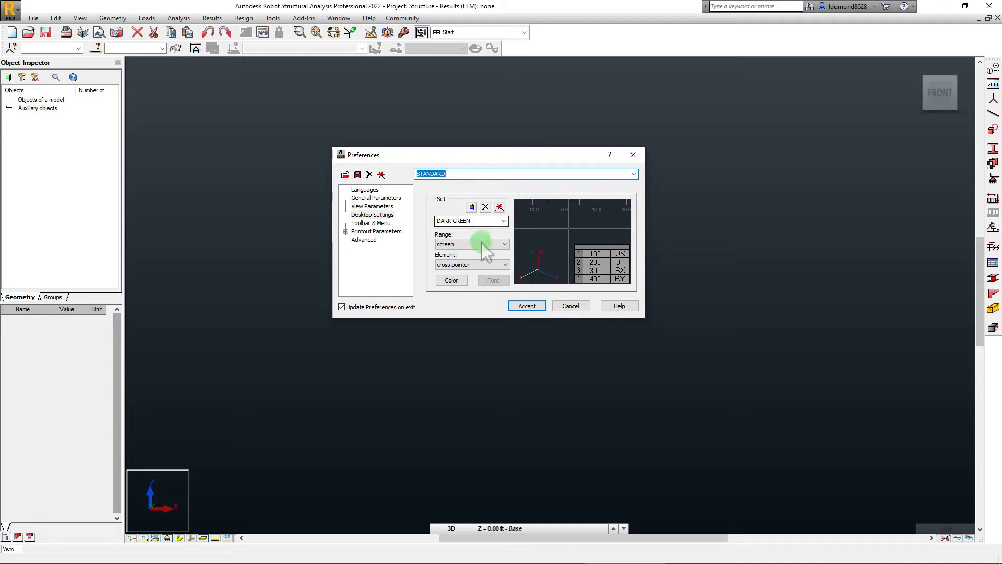
left_click(462, 264)
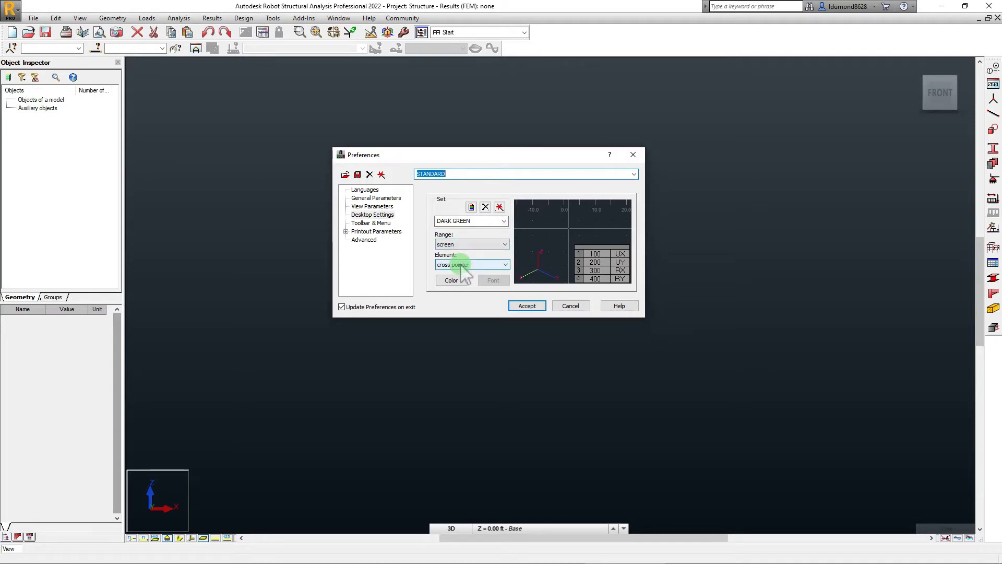
left_click(505, 221)
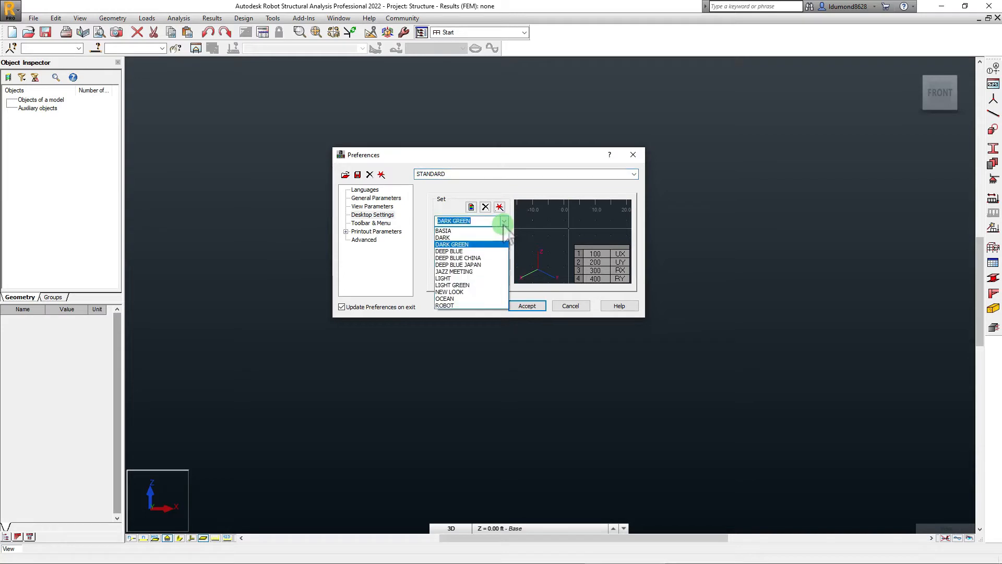
left_click(470, 252)
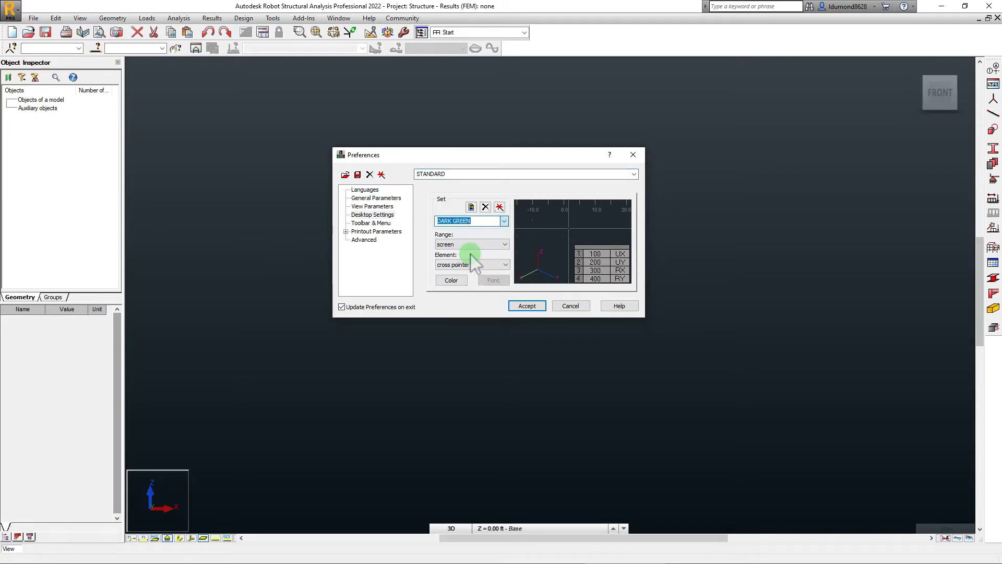
left_click(527, 305)
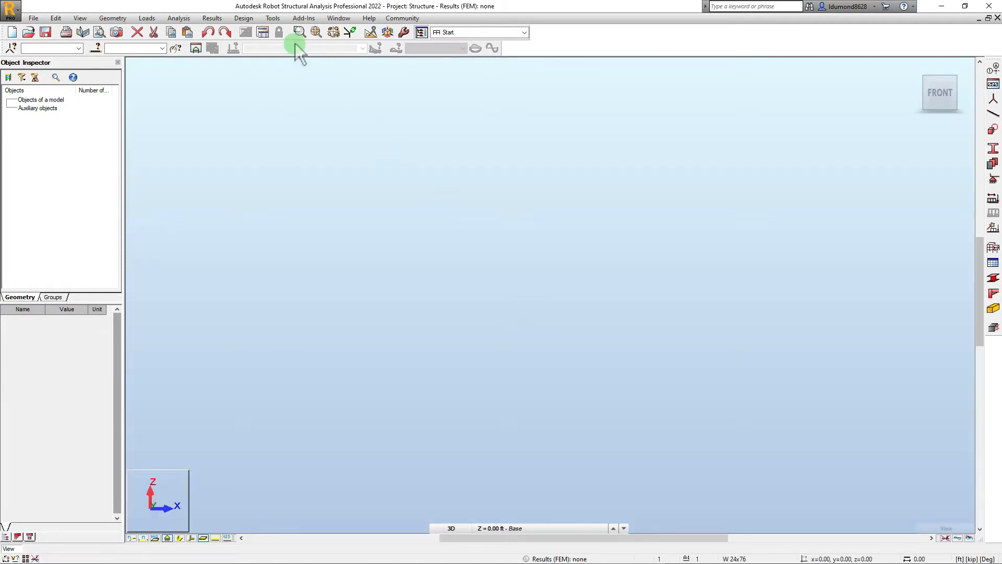
Step: Switch the desktop colour set back to DARK GREEN in the program preferences
left_click(273, 18)
mouse_move(243, 18)
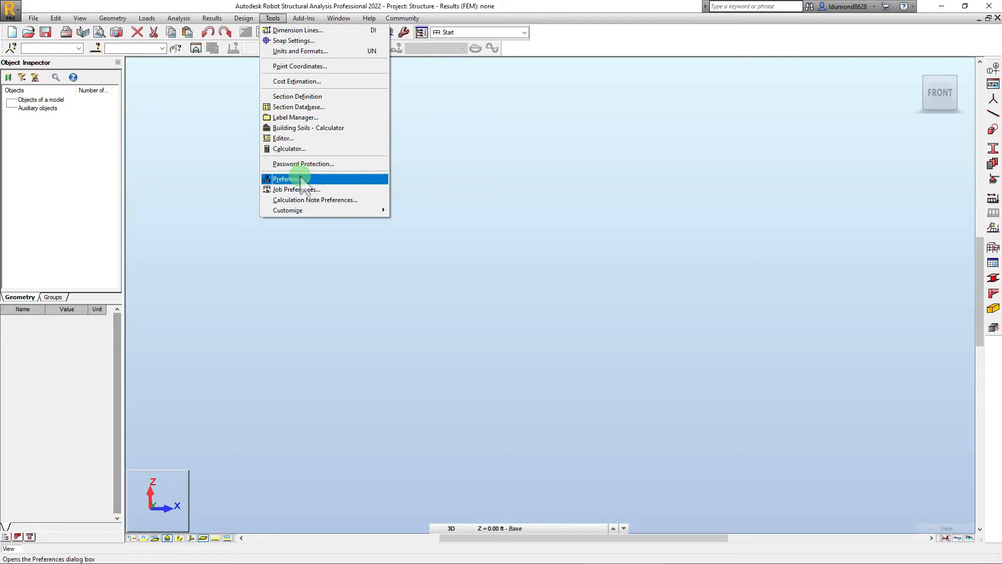
left_click(301, 179)
left_click(517, 269)
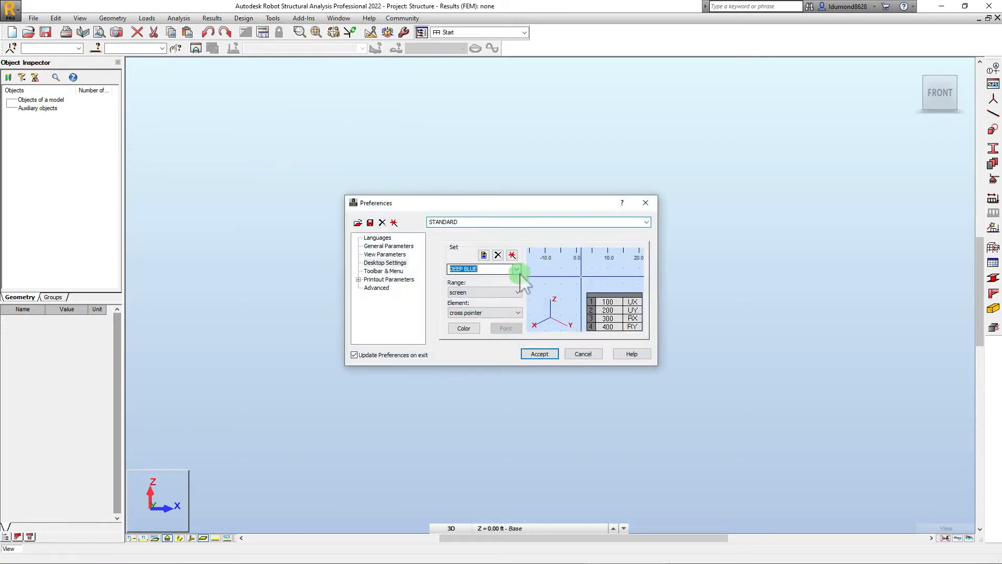
left_click(505, 286)
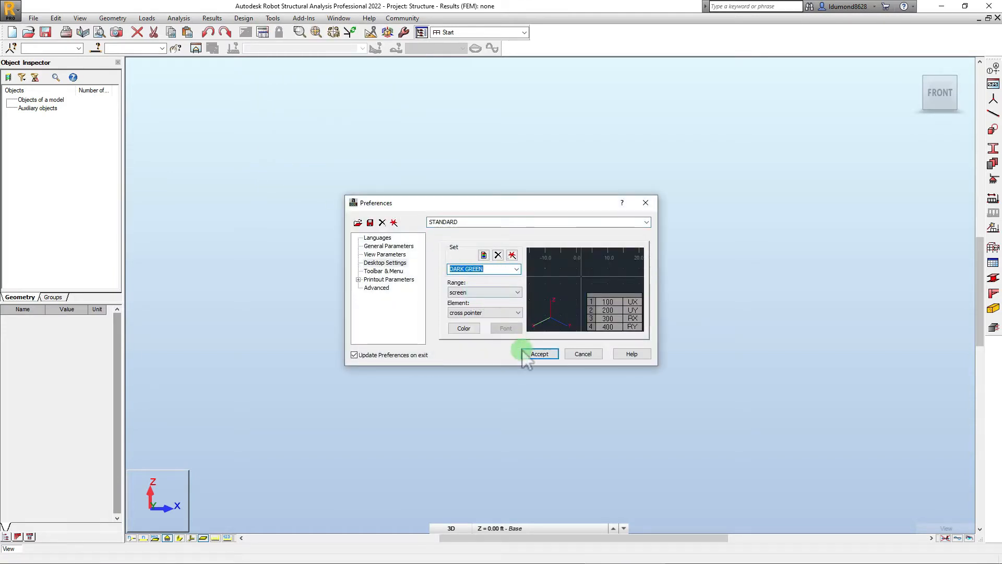
left_click(552, 355)
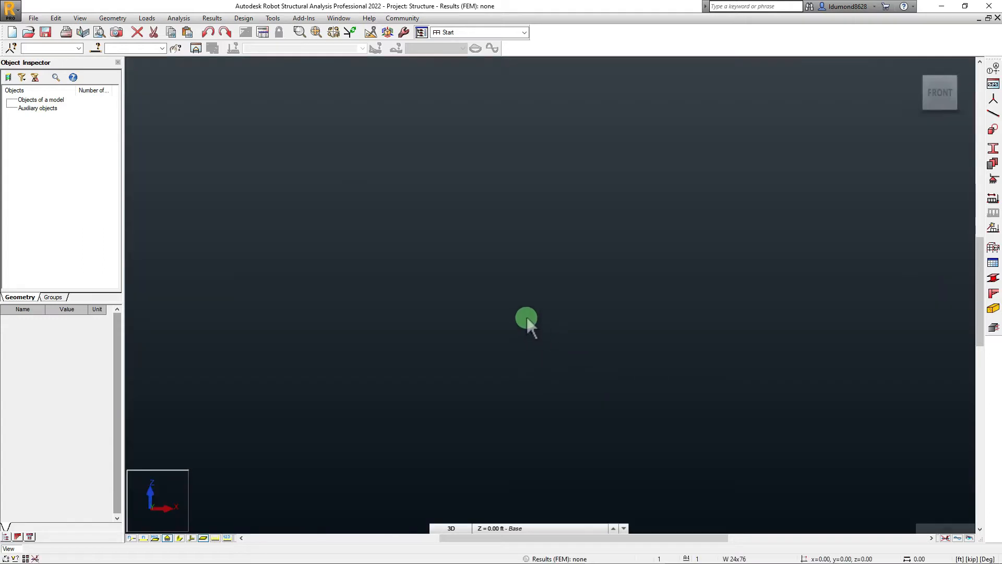
Step: Save the project in the LD_ROBOT ANALYSIS folder as Simple Cantilever Col Model_Direct Analysis Model-test04
left_click(45, 32)
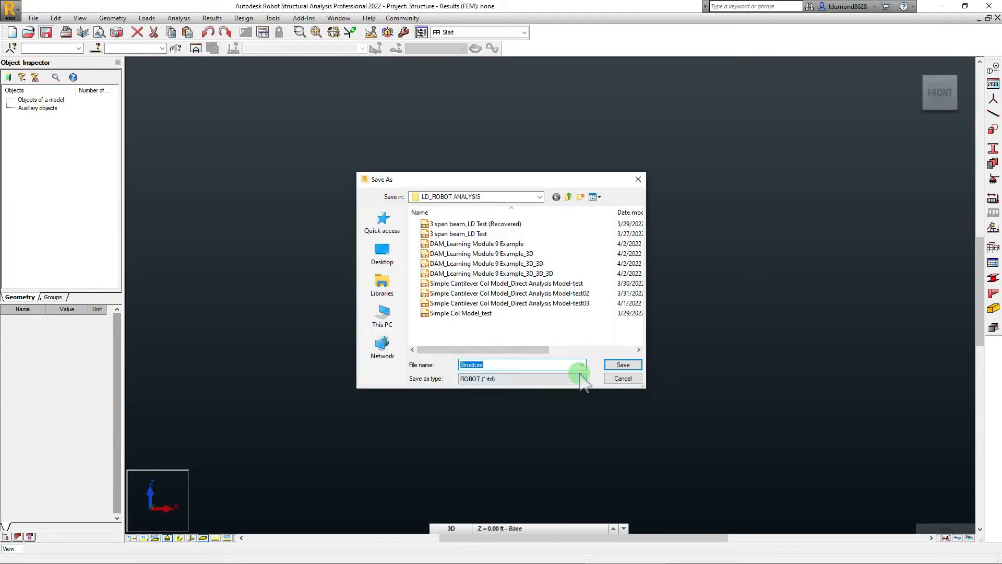
left_click(491, 303)
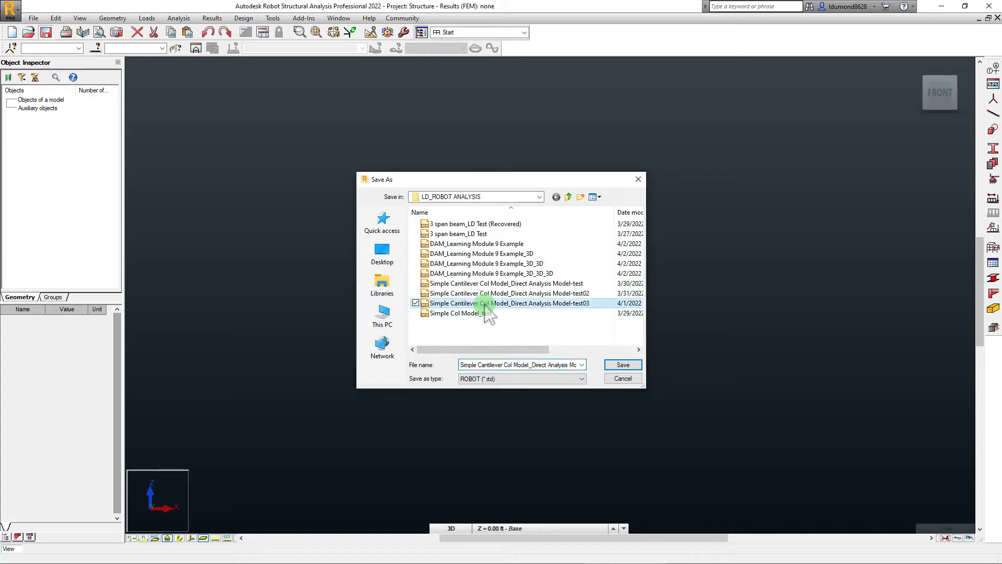
left_click(566, 365)
left_click(562, 365)
key("BackSpace")
type("4")
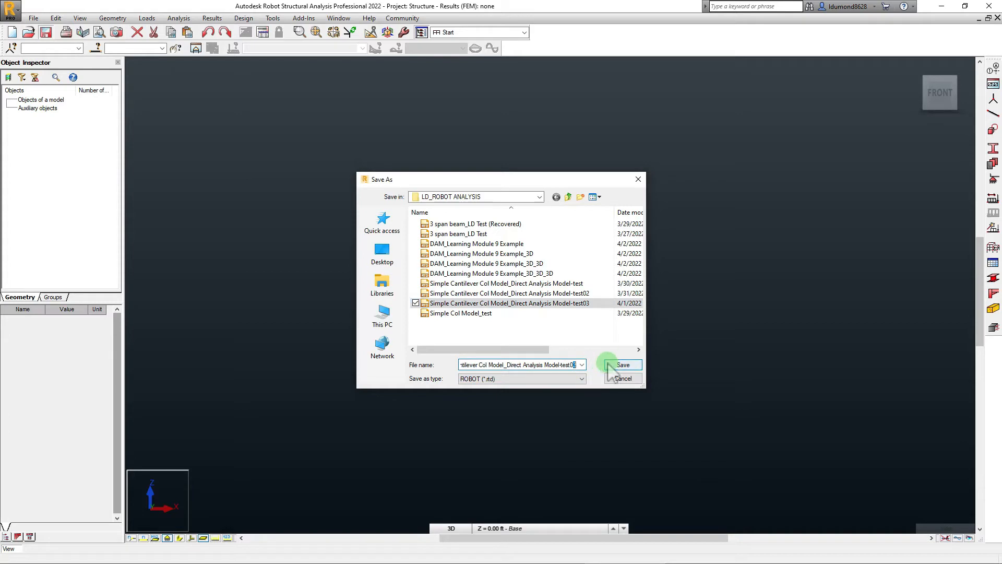
left_click(611, 364)
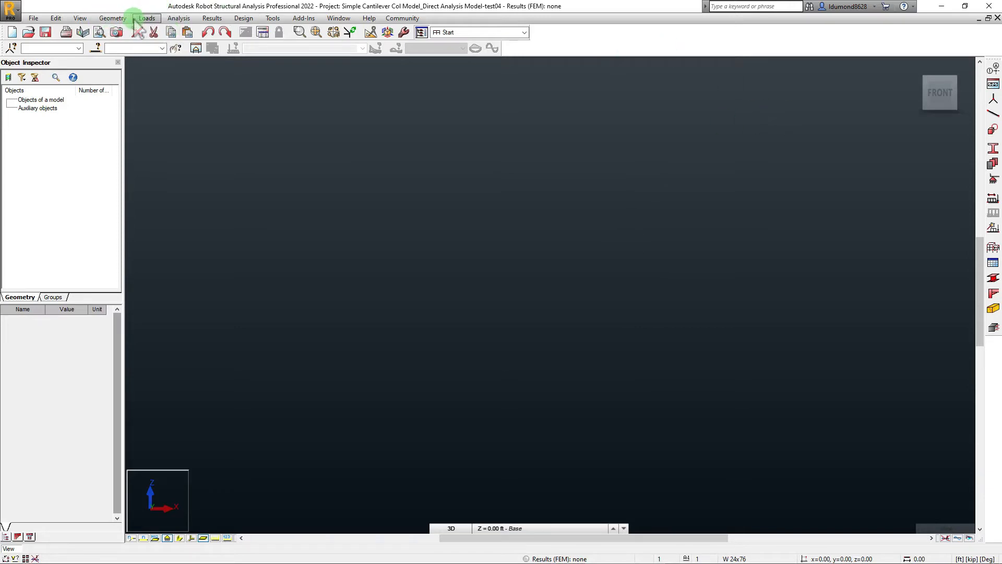
Step: Add node 1 at the coordinates 0,0,0 ft, with the Nodes dialog moved clear of the drawing area's upper left
left_click(118, 19)
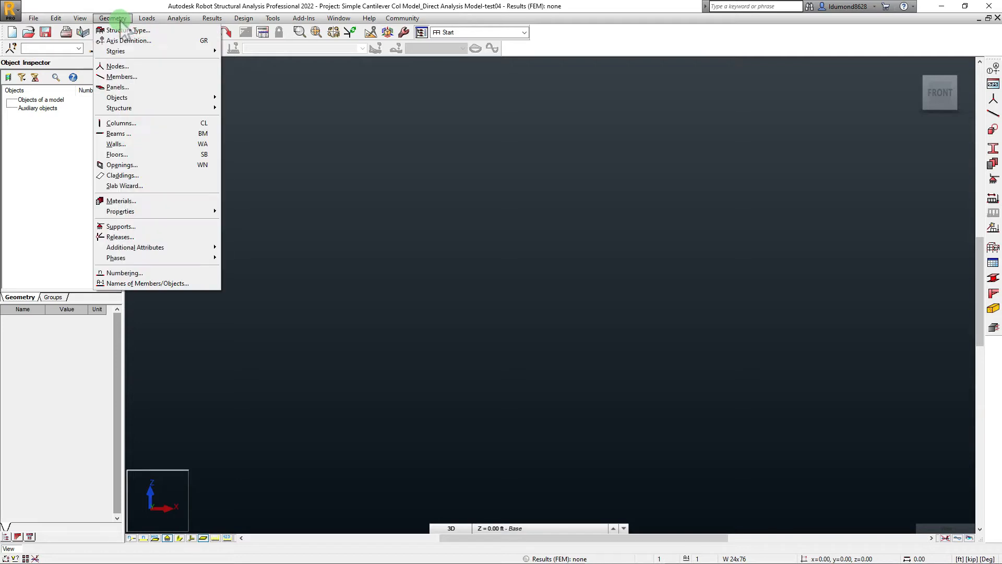
left_click(119, 66)
left_click_drag(407, 62, 614, 144)
left_click(693, 177)
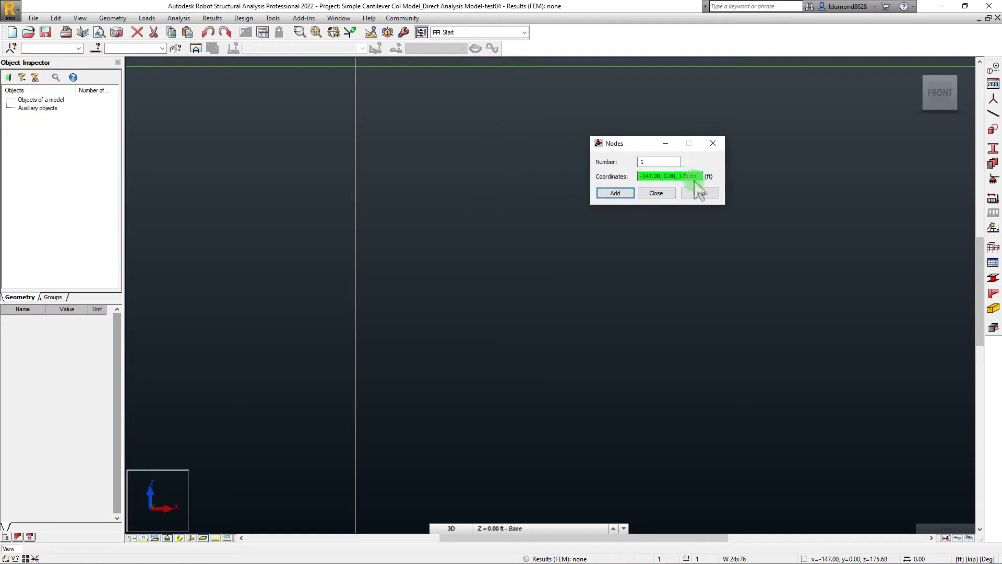
left_click_drag(695, 177, 608, 172)
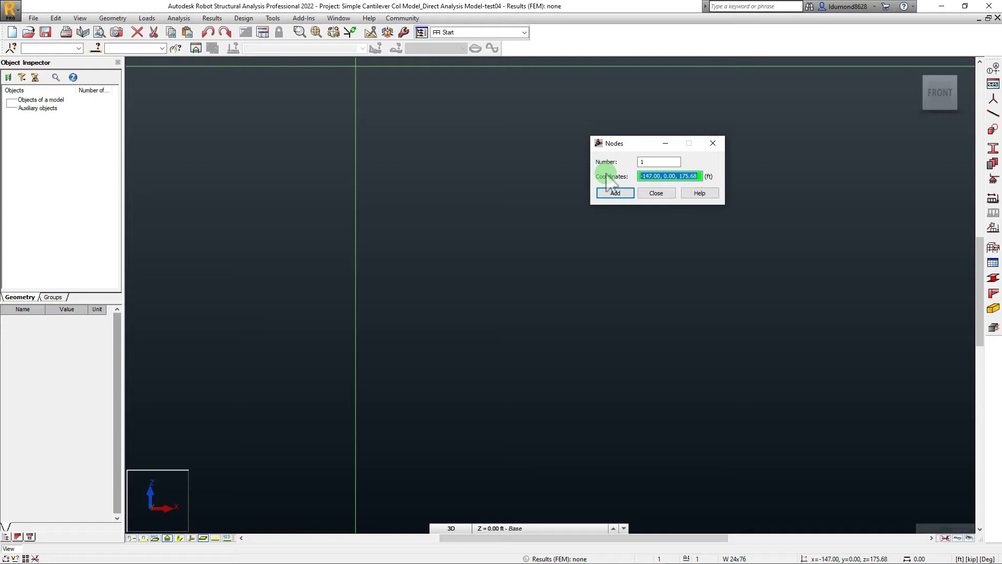
type("0.00,")
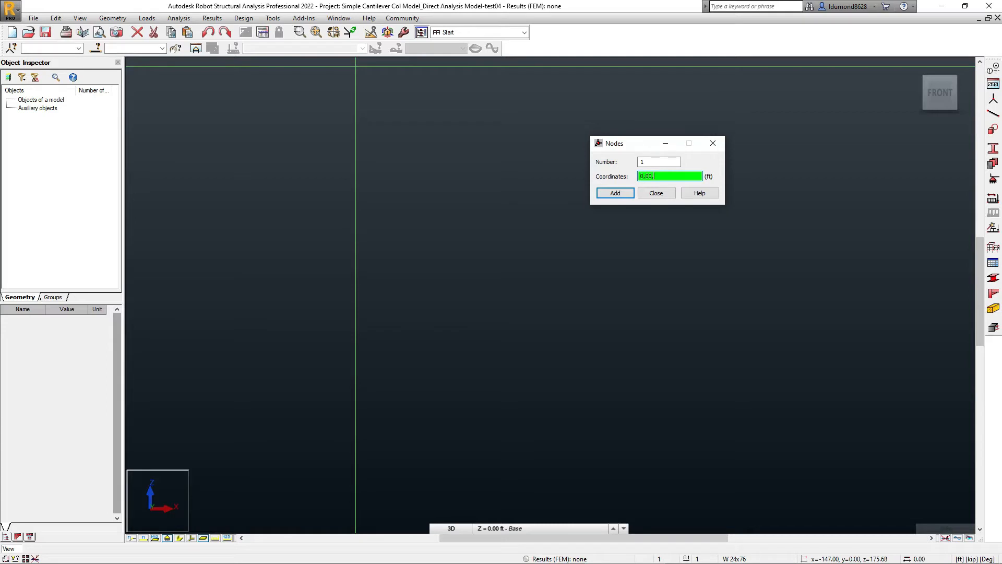
left_click(651, 176)
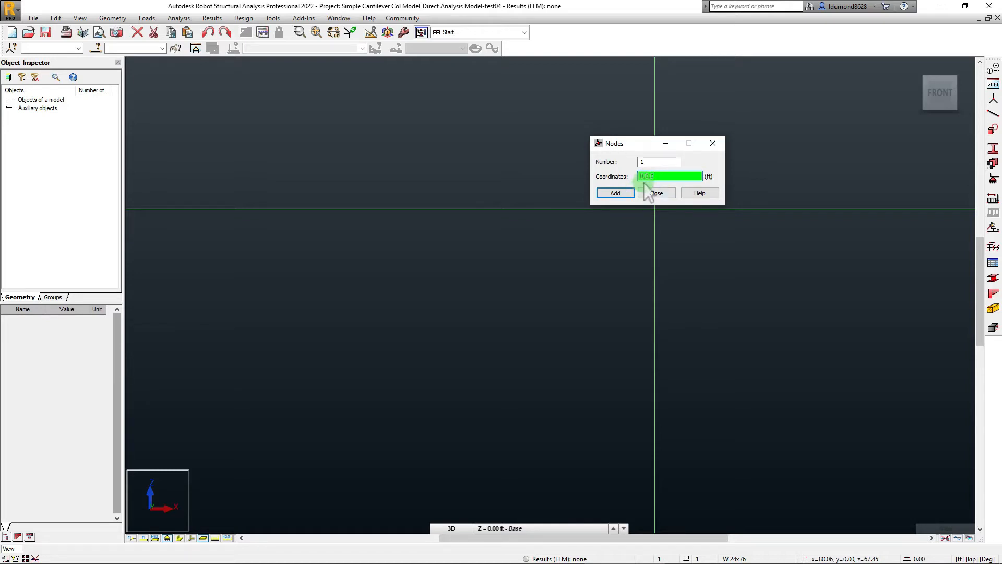
double_click(663, 178)
left_click(615, 193)
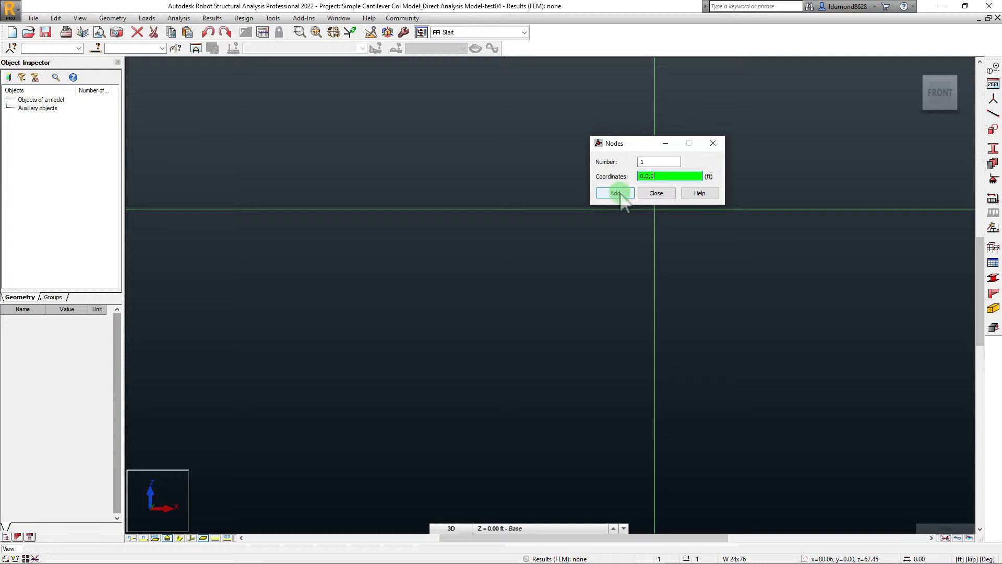
left_click(618, 197)
left_click(616, 194)
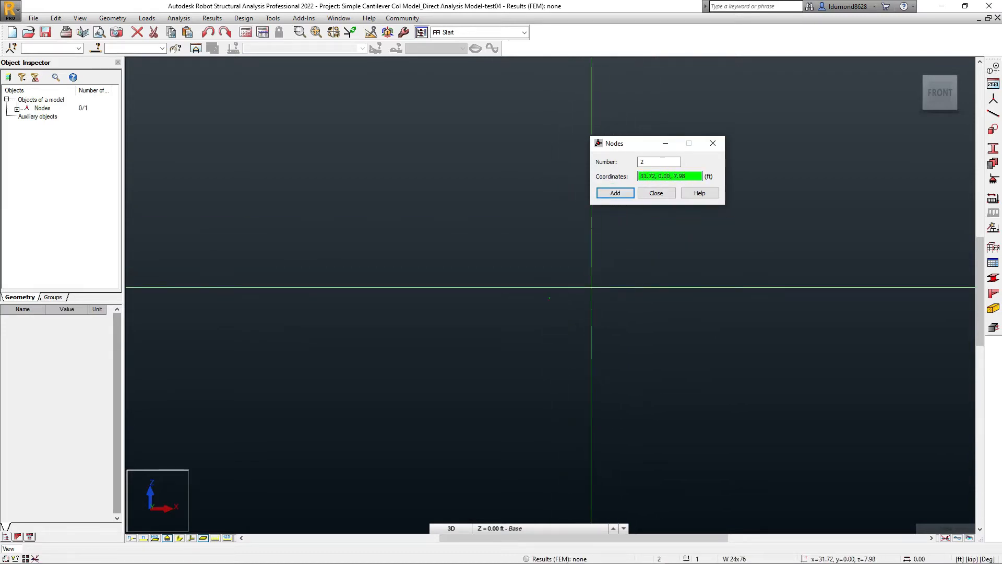
Step: Add node 2 at the coordinates 0,0,12 ft and finish defining nodes
left_click(694, 177)
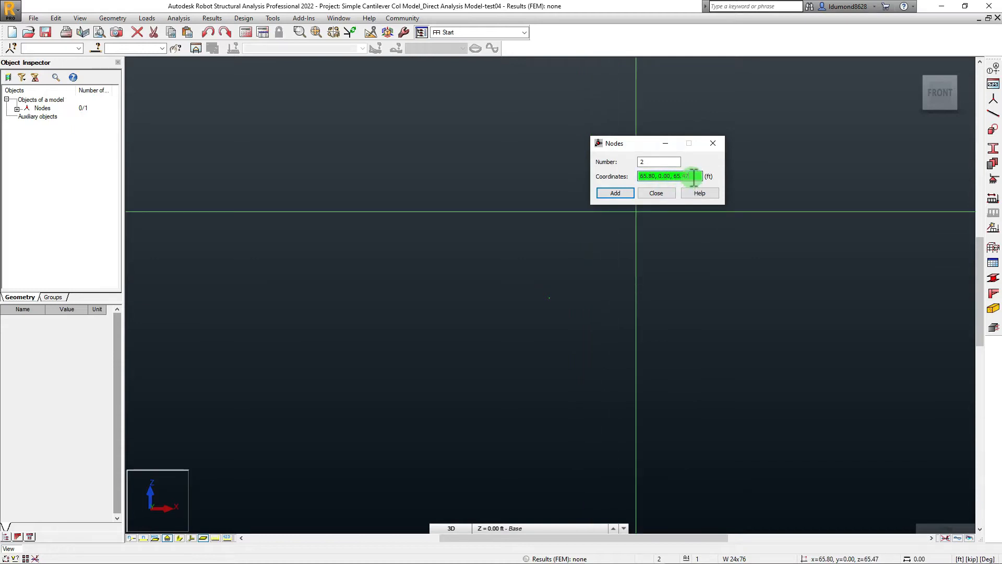
left_click_drag(694, 177, 592, 176)
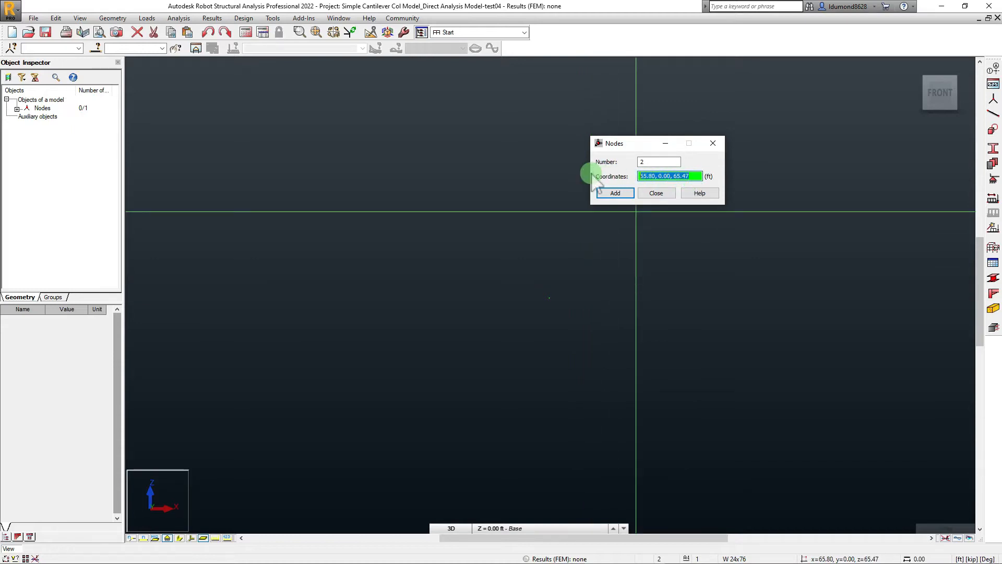
type("0,")
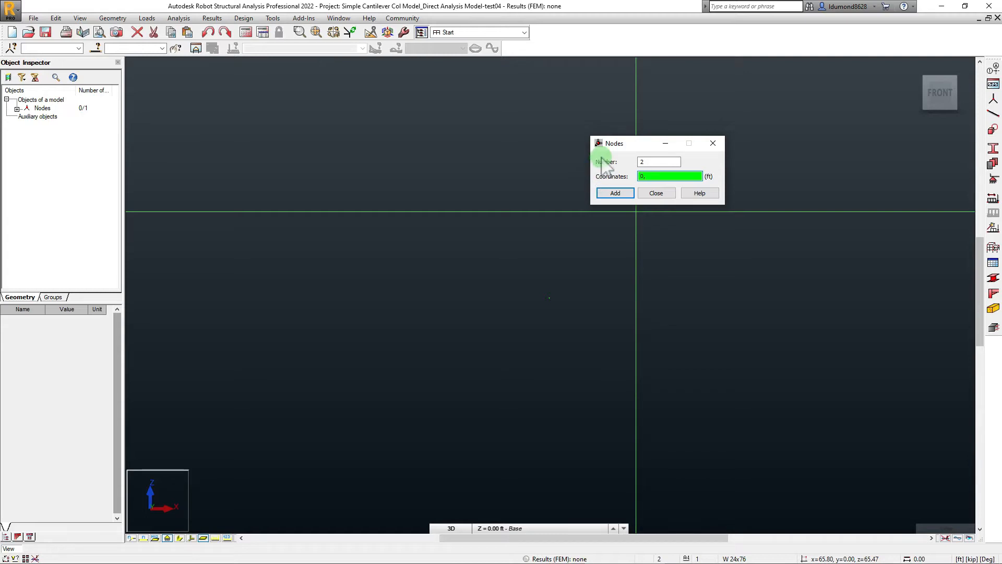
left_click_drag(619, 143, 633, 133)
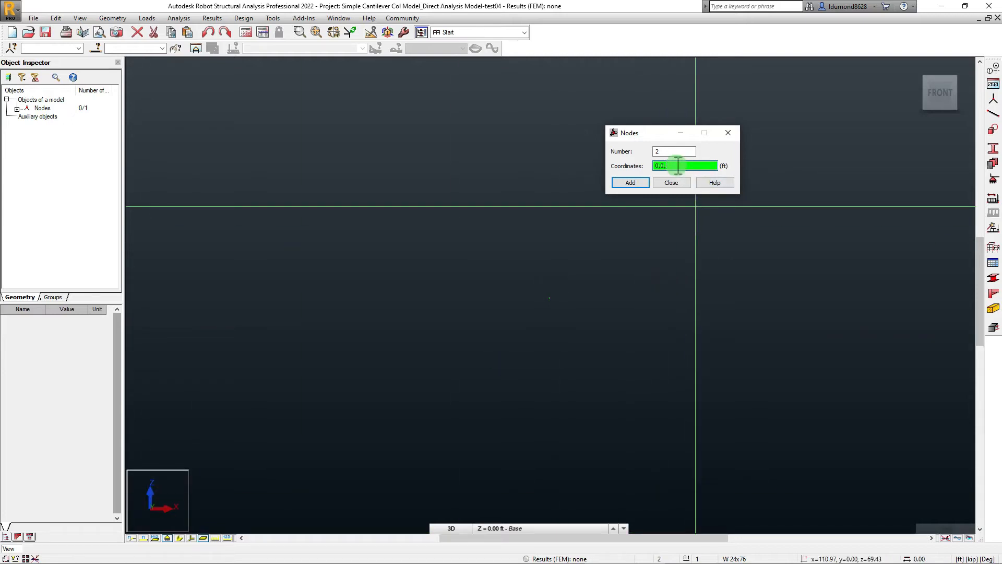
type("12")
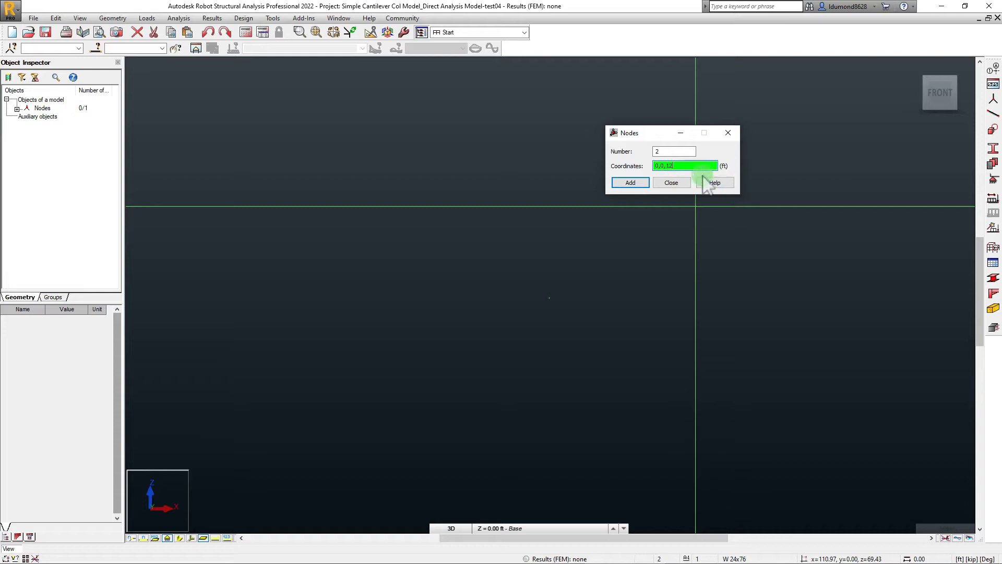
left_click(639, 184)
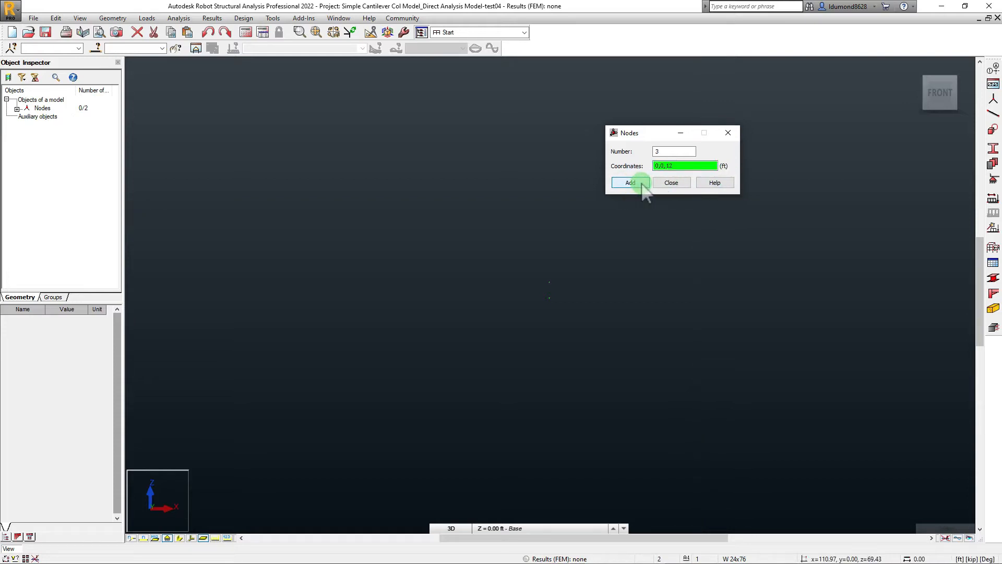
left_click(671, 183)
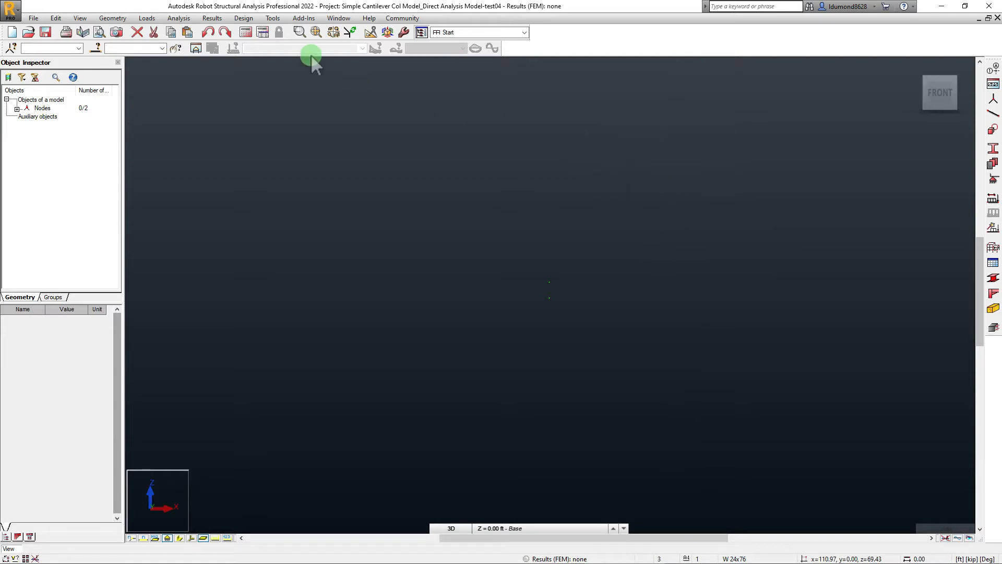
Step: Fit the whole model in the view and display the node numbers
left_click(316, 32)
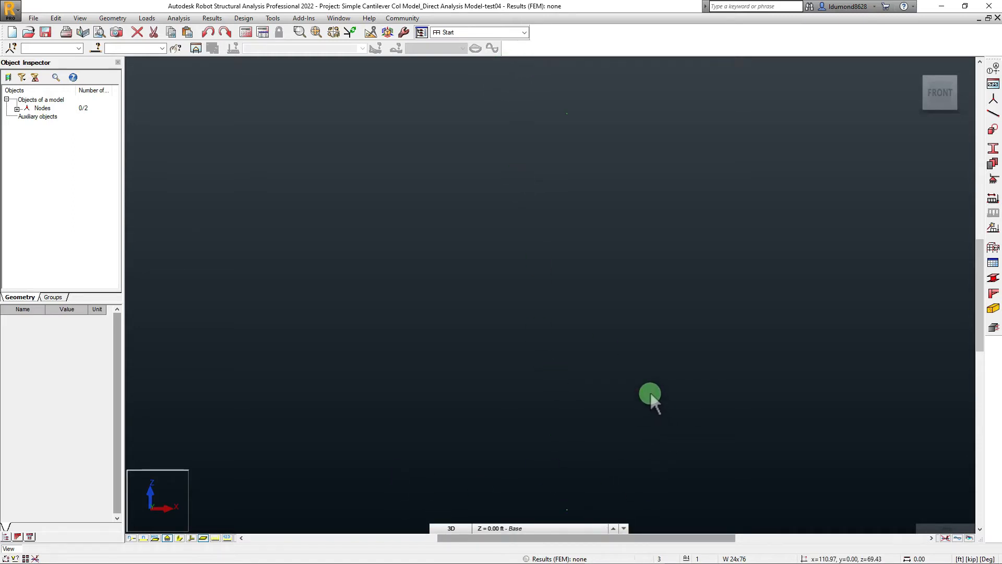
mouse_move(651, 396)
middle_mouse_down()
mouse_move(643, 384)
mouse_move(632, 391)
middle_mouse_up()
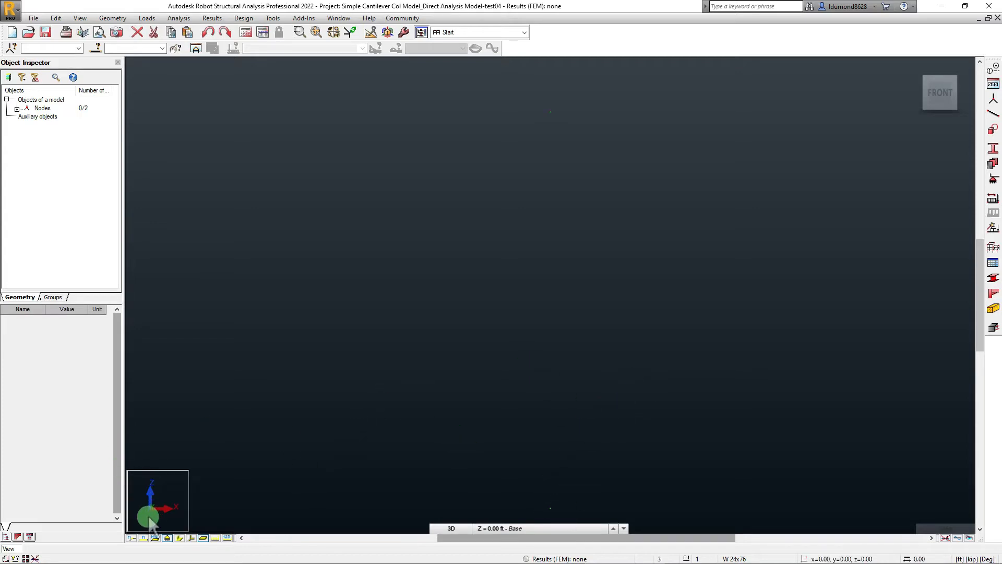
left_click(132, 539)
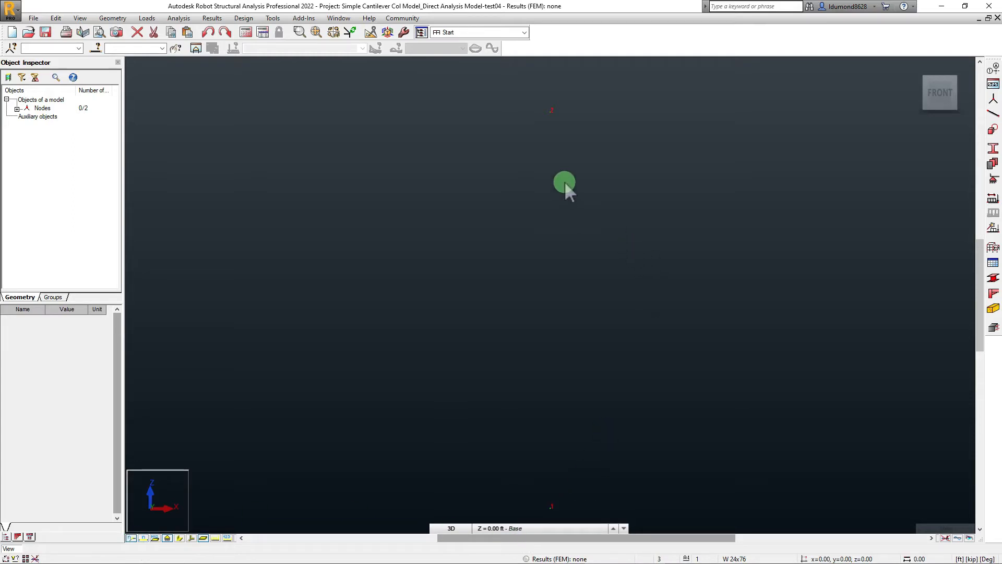
middle_click_drag(599, 214, 596, 203)
Step: Set the node numbers' font size to 8 in the desktop settings of the program preferences, and save the project
left_click(272, 19)
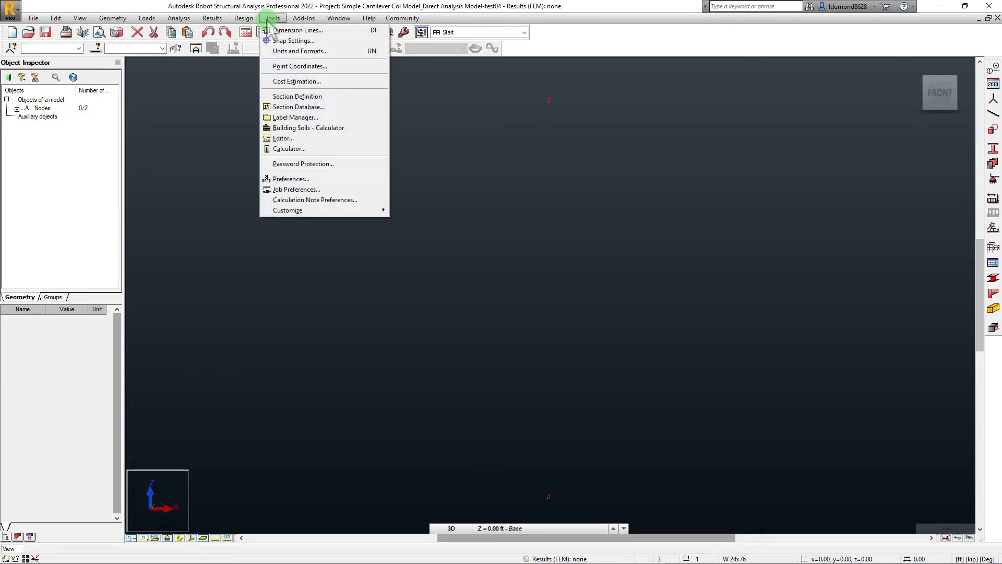
left_click(295, 179)
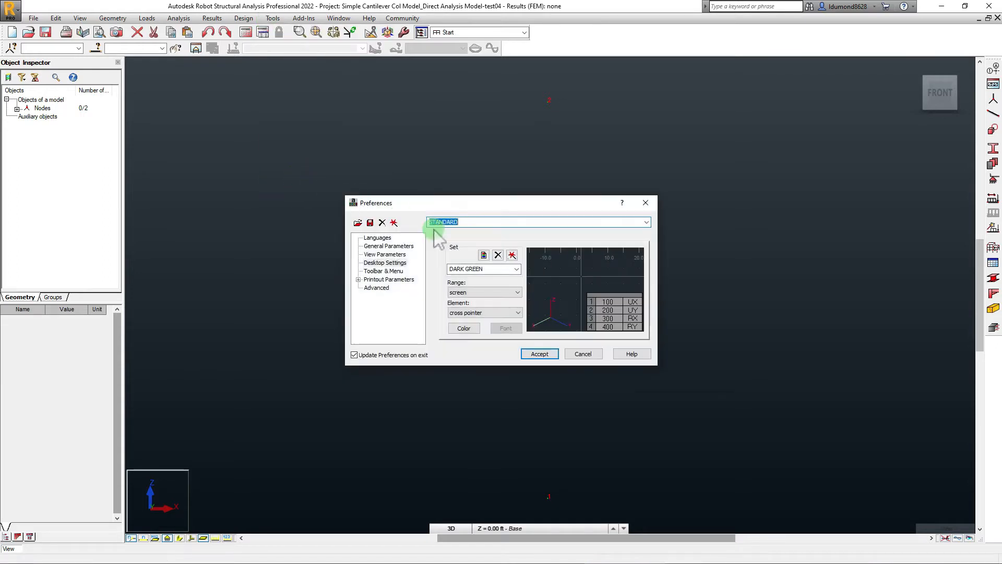
left_click_drag(402, 203, 271, 142)
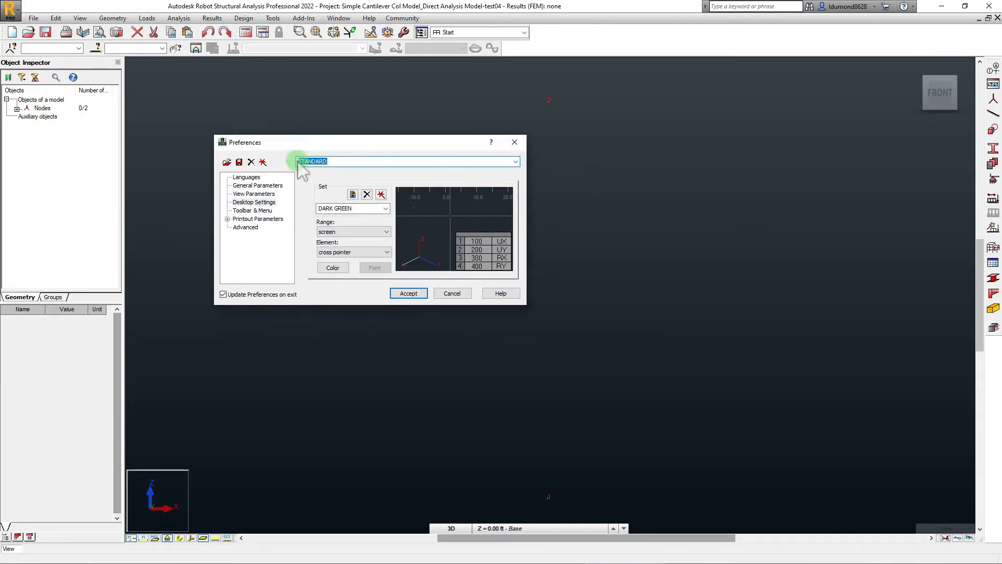
left_click(364, 233)
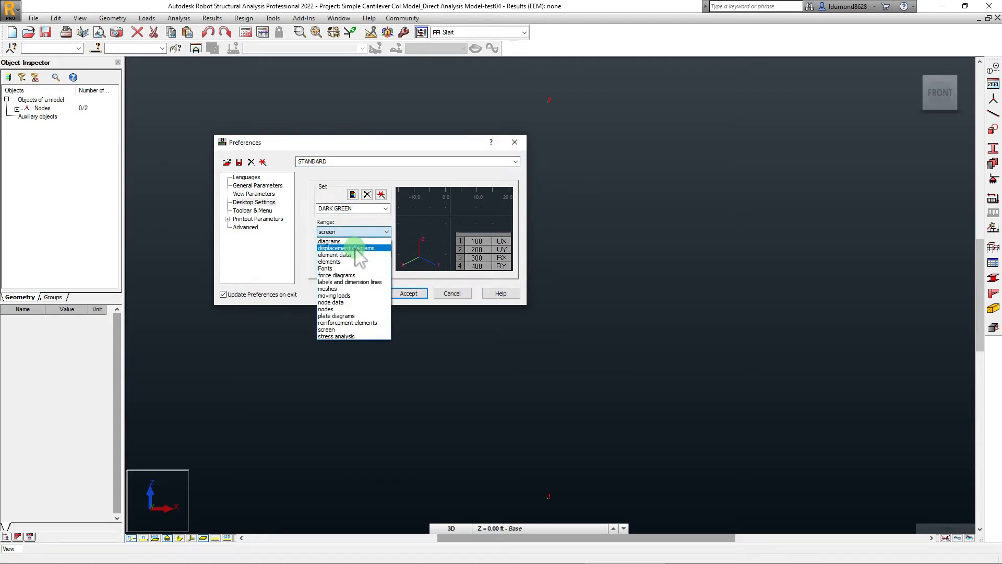
left_click(333, 309)
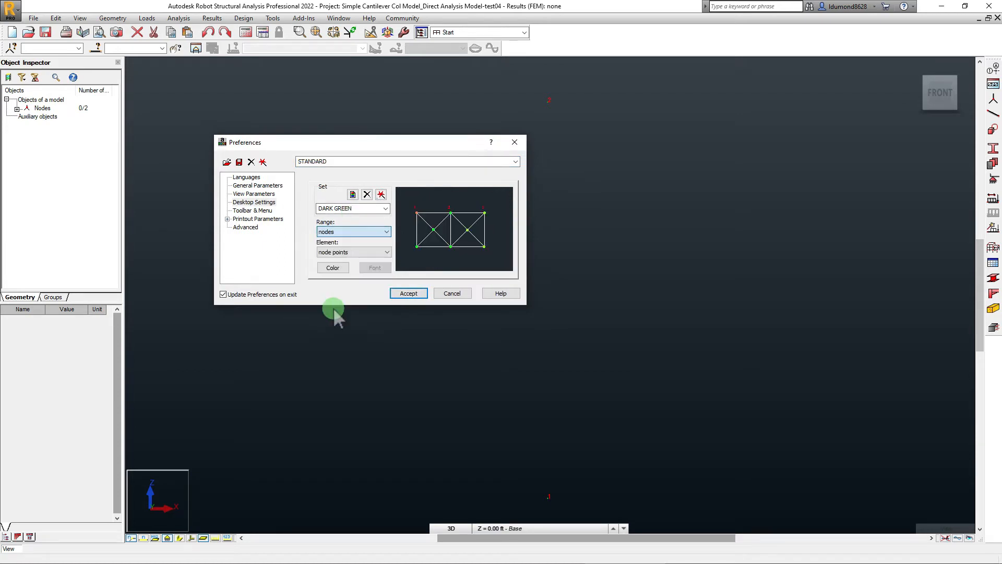
left_click(347, 253)
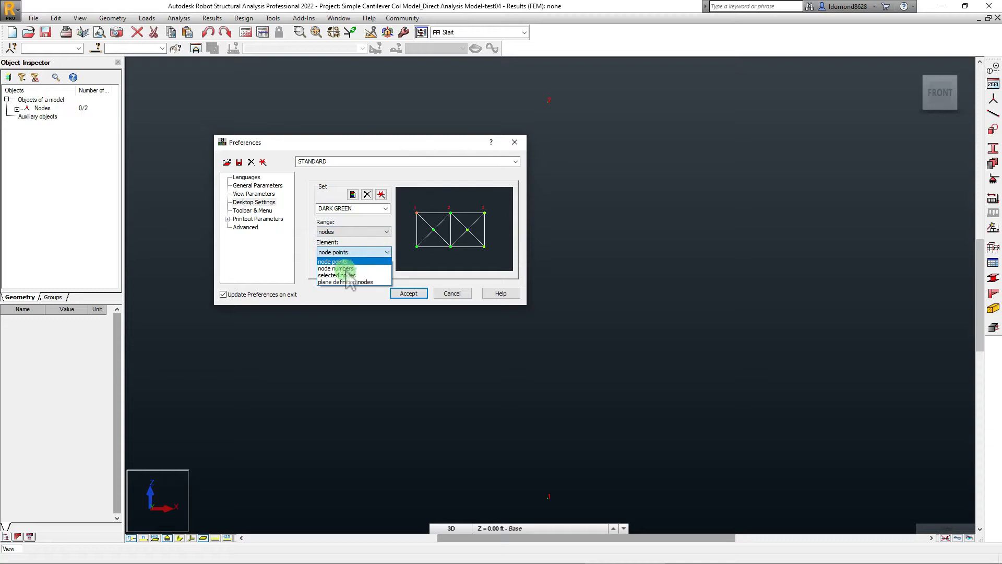
left_click(346, 269)
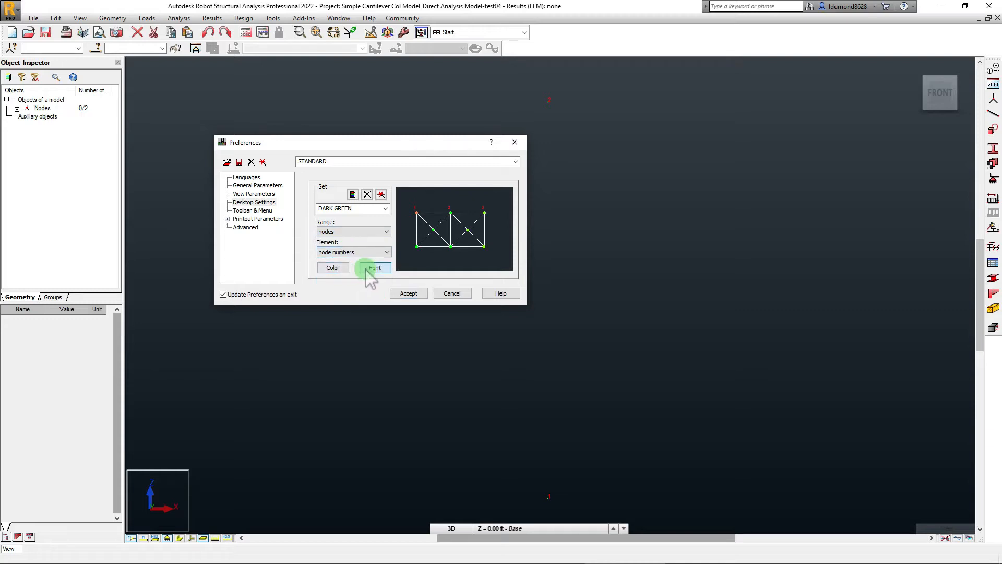
left_click(366, 268)
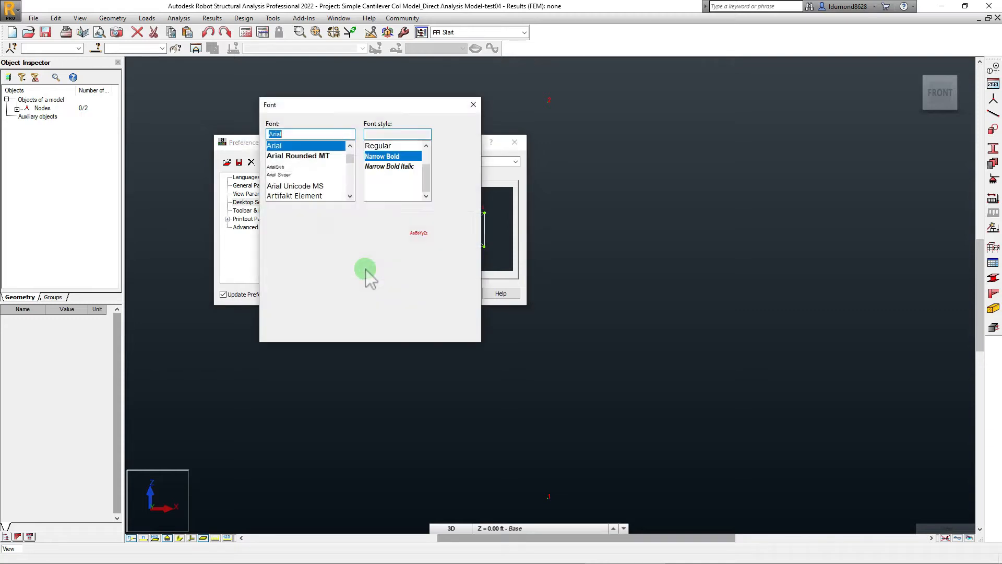
left_click(458, 134)
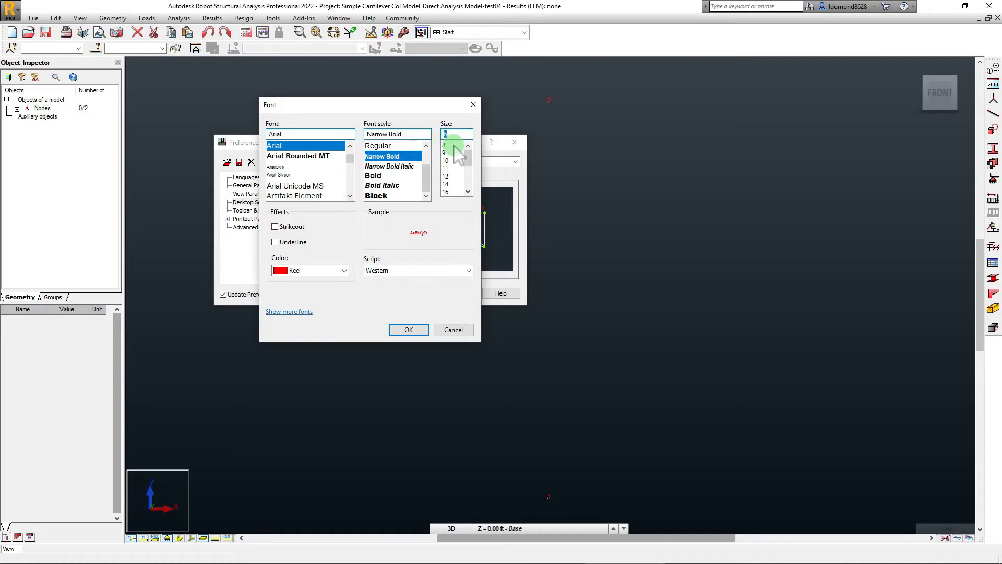
left_click(448, 145)
left_click(408, 330)
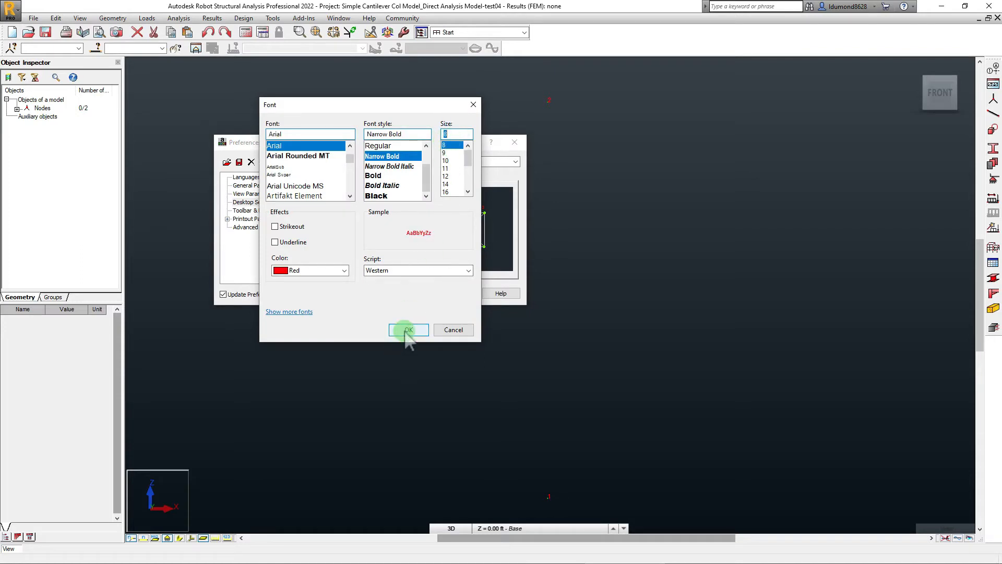
left_click(408, 293)
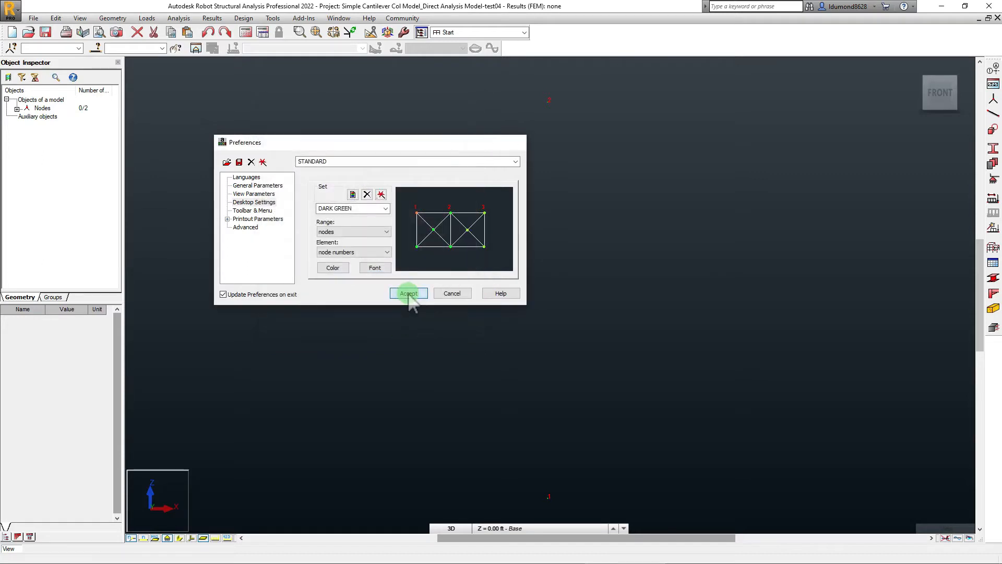
middle_click_drag(550, 298, 545, 299)
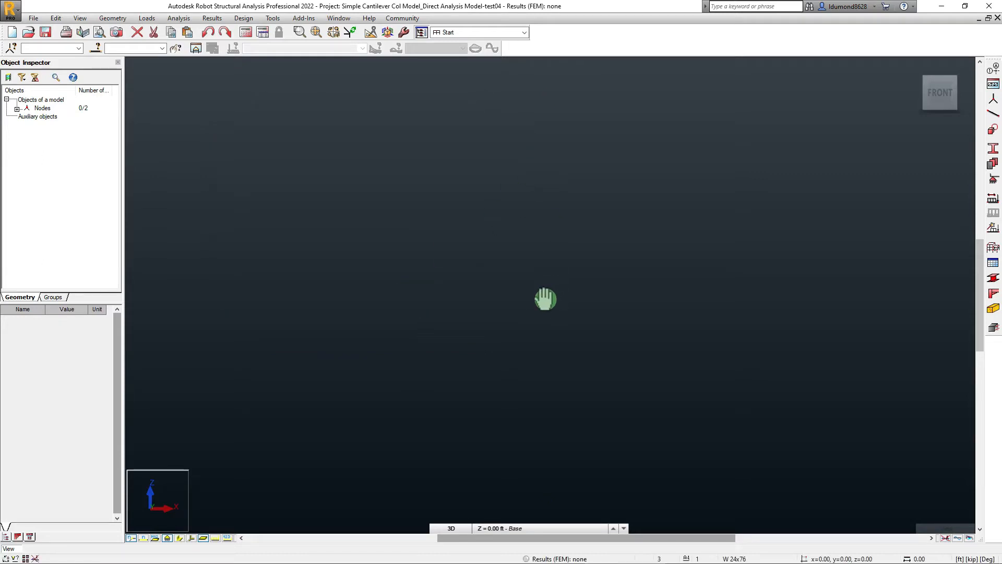
left_click(46, 32)
Step: Create the column as a W 24x76 simple member from node 1 to node 2
left_click(993, 114)
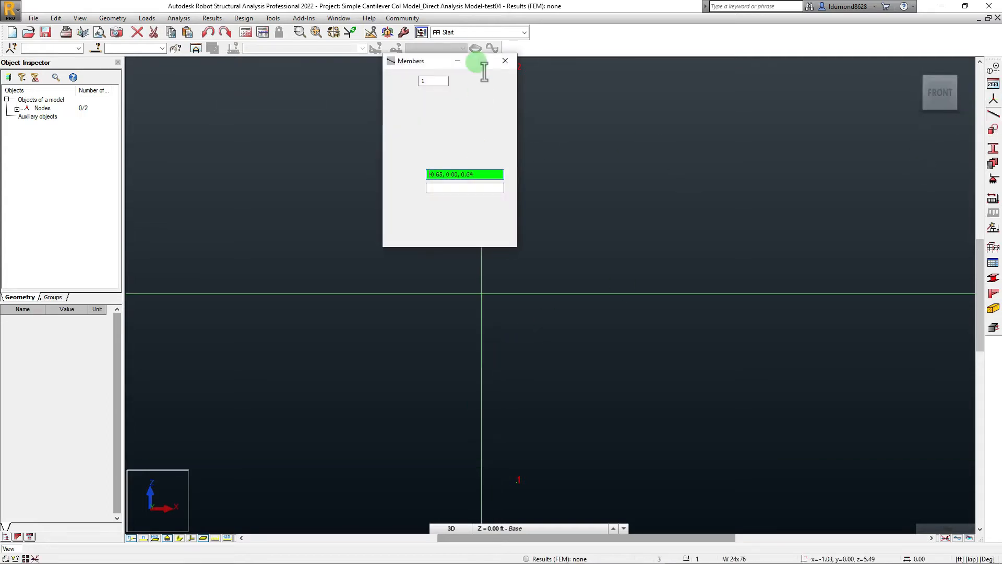
left_click_drag(446, 61, 300, 100)
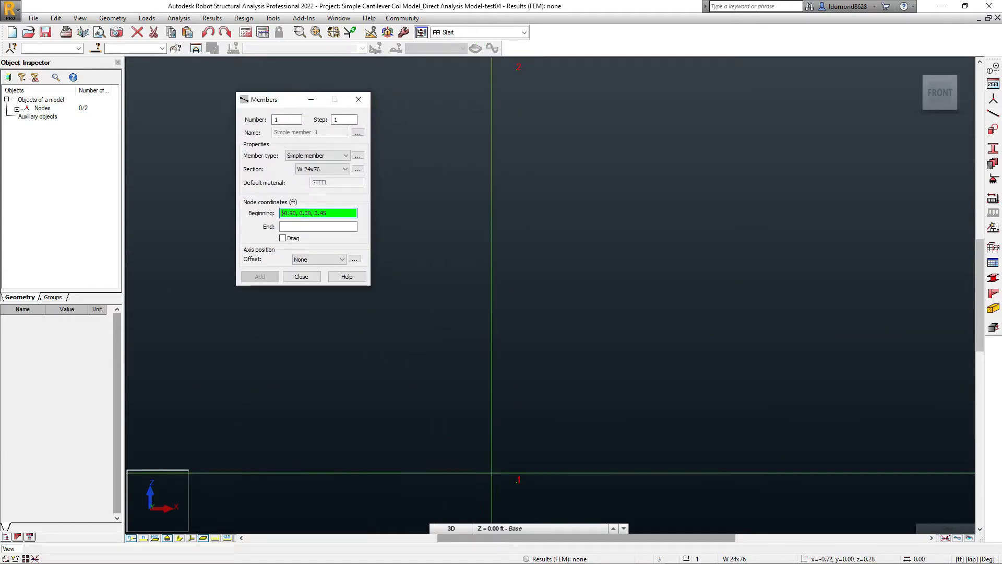
left_click(517, 482)
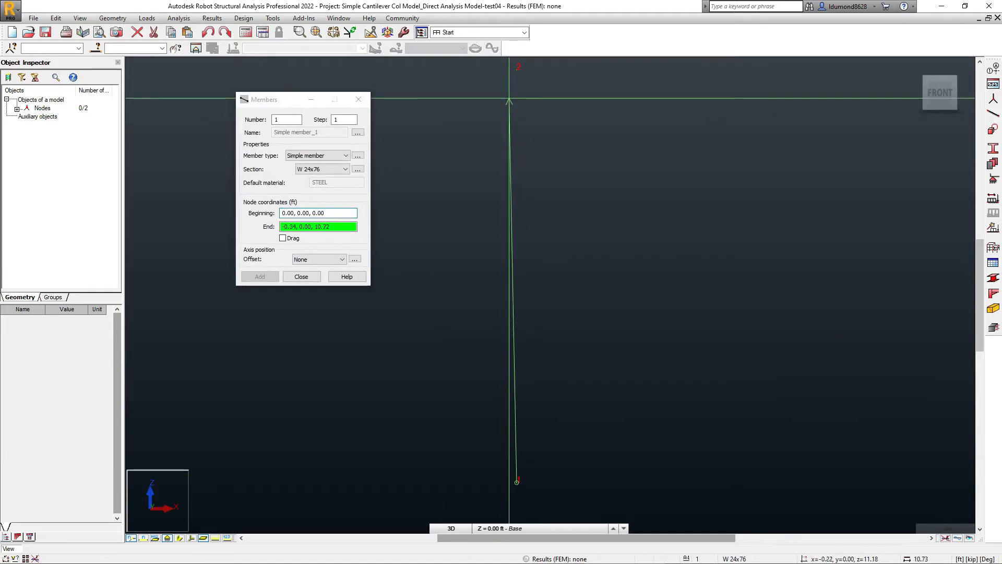
left_click(516, 69)
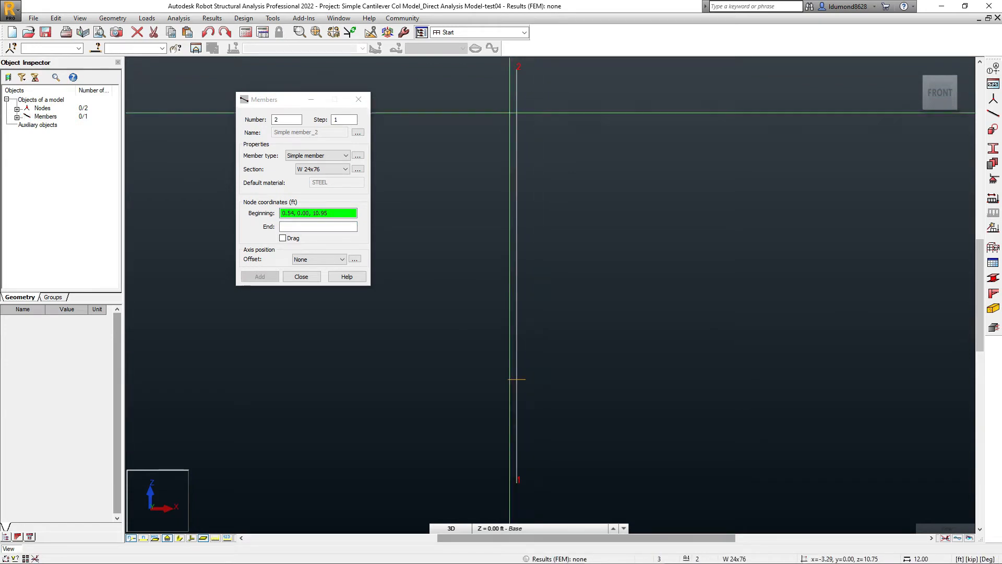
Step: Examine the available member types and the buckling parameters of the Simple member type, and end member definition without changes
left_click(290, 99)
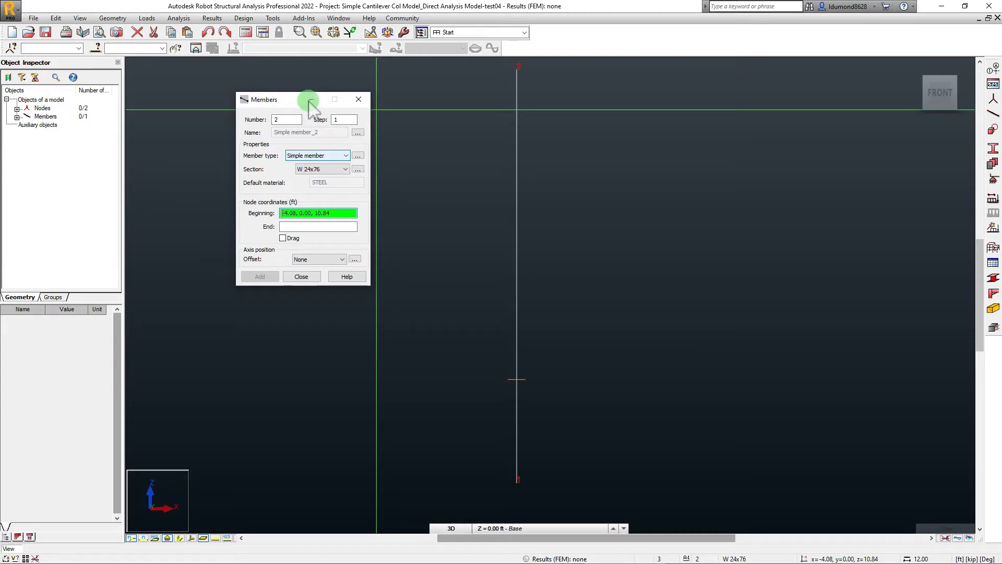
left_click_drag(291, 103, 261, 90)
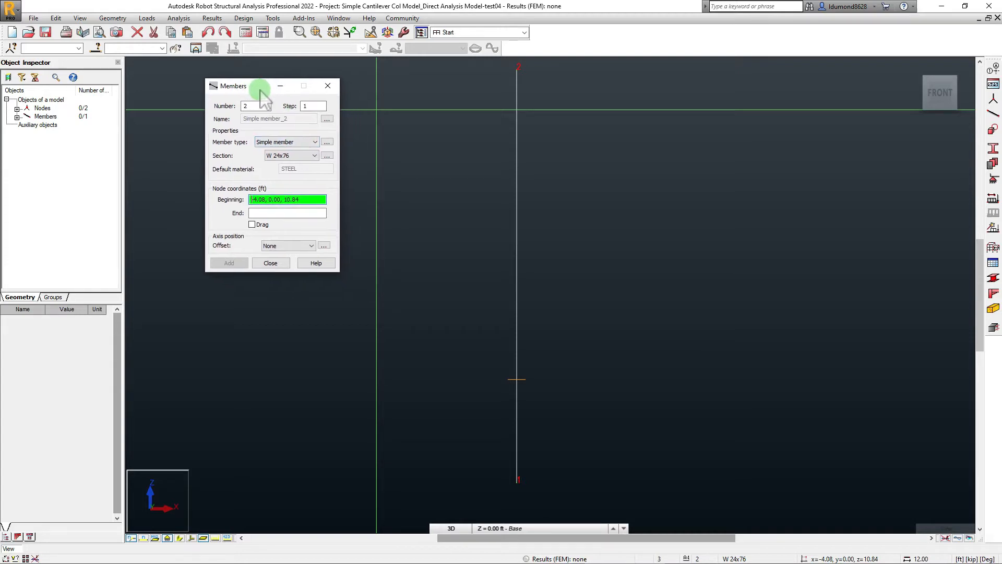
left_click(305, 143)
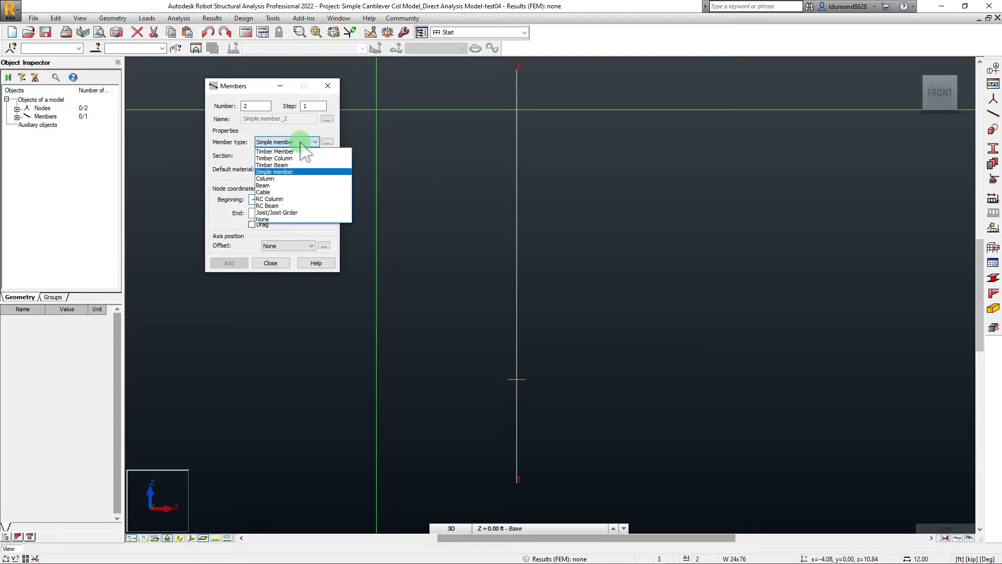
left_click(301, 143)
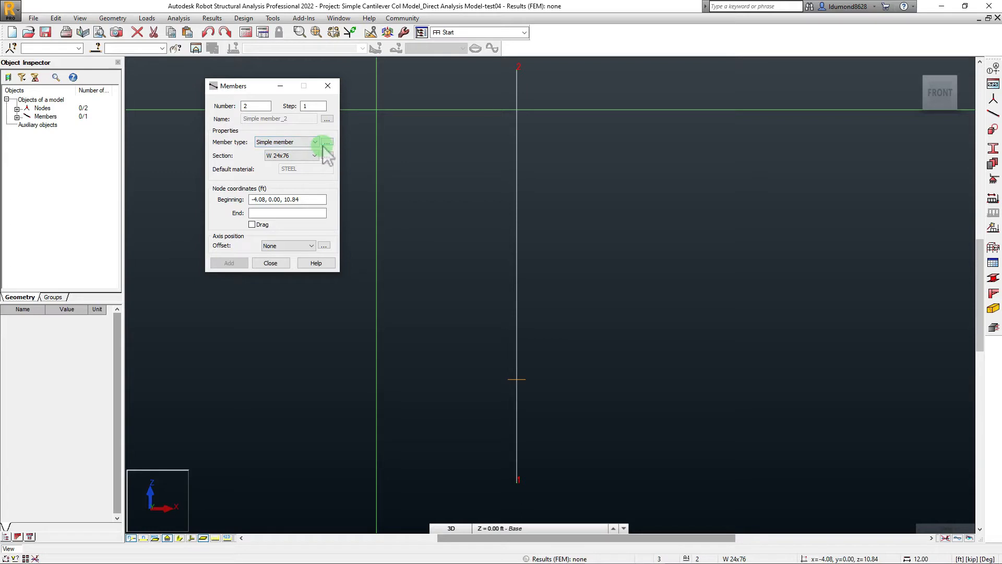
left_click(327, 142)
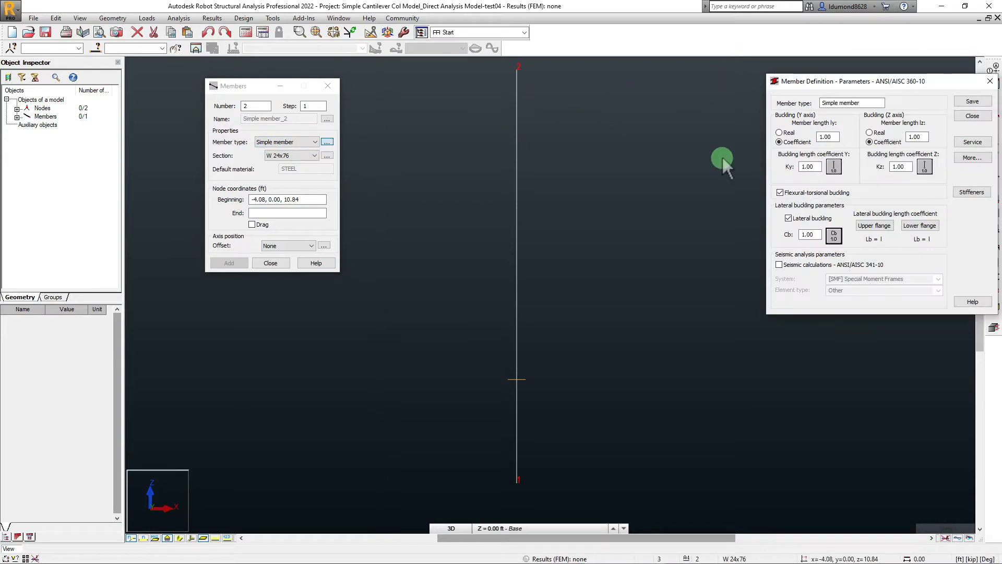
mouse_move(832, 77)
left_mouse_down()
mouse_move(712, 96)
mouse_move(650, 90)
left_mouse_up()
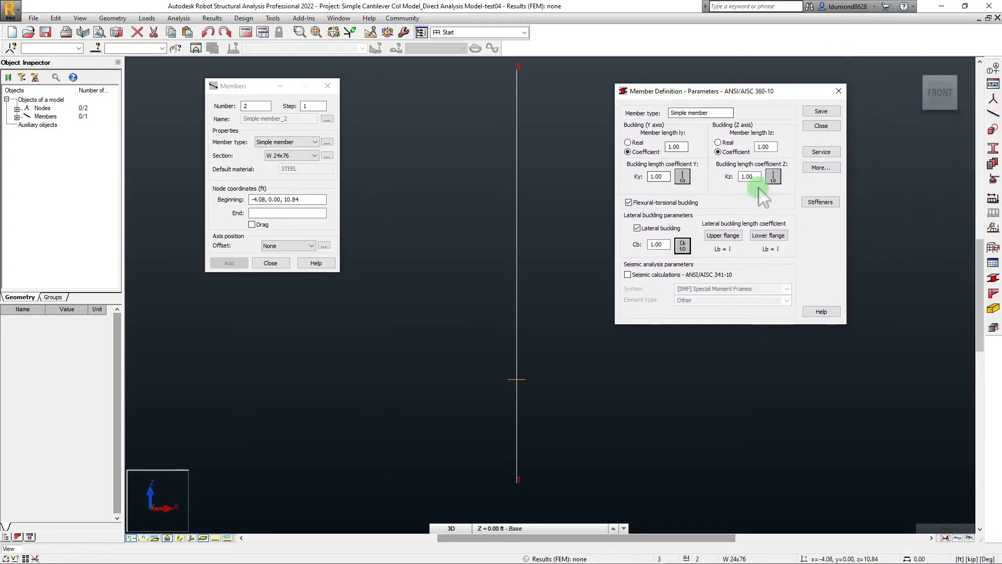
left_click(741, 152)
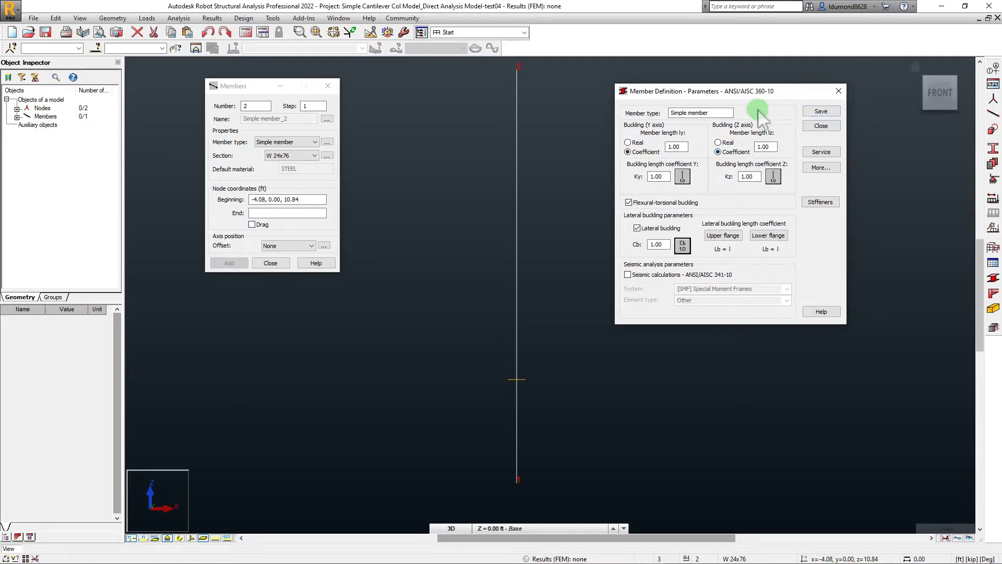
left_click_drag(739, 93, 720, 79)
left_click(819, 78)
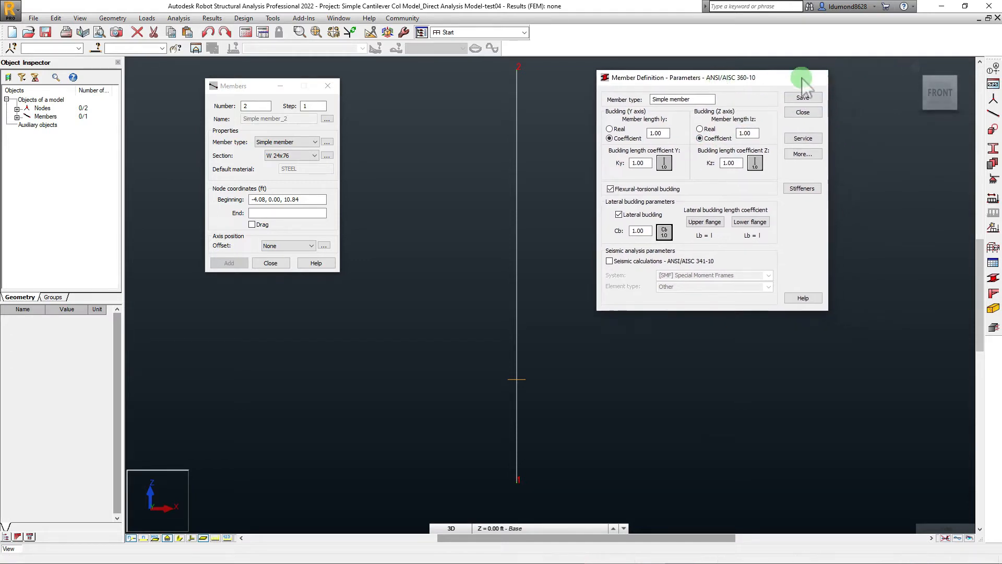
left_click(273, 266)
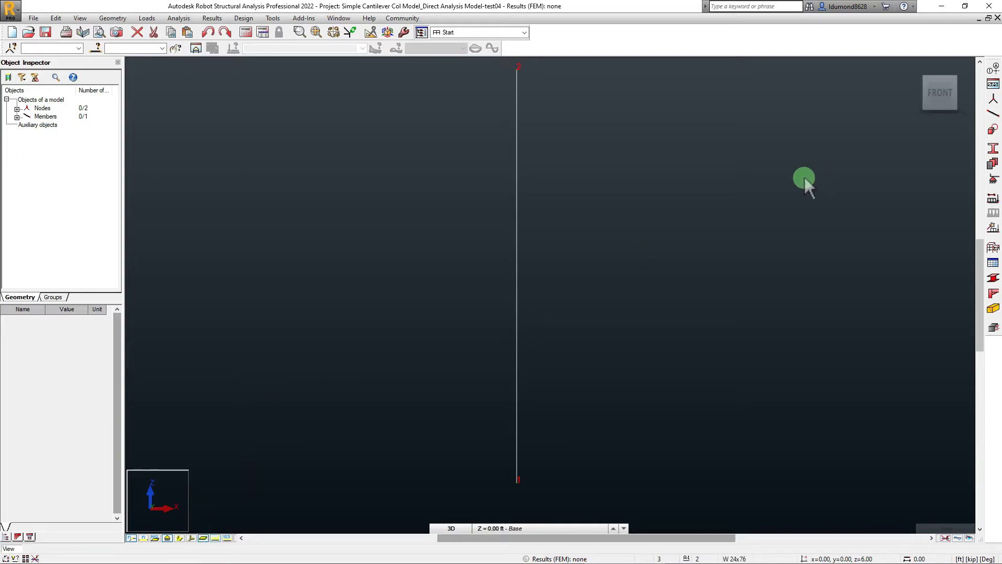
Step: Open the list of nodal supports, examine the fixed directions of a new rigid support definition, and close the definition without adding it
left_click(994, 180)
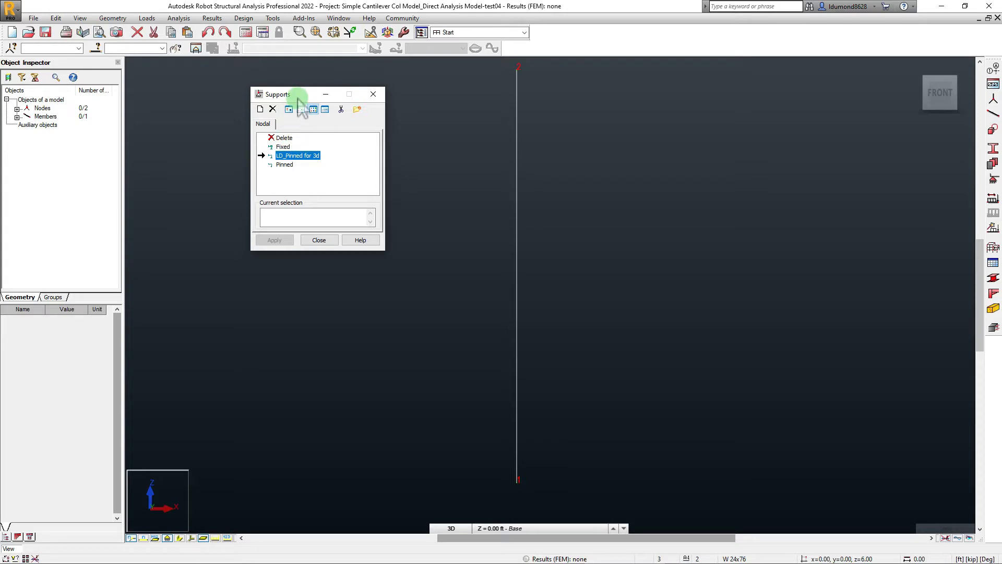
left_click(373, 94)
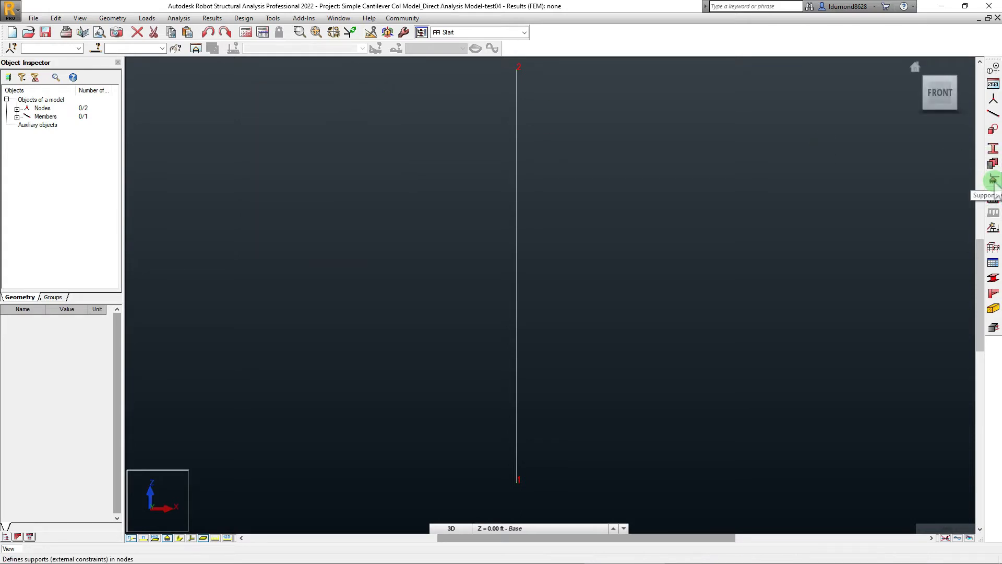
left_click(113, 19)
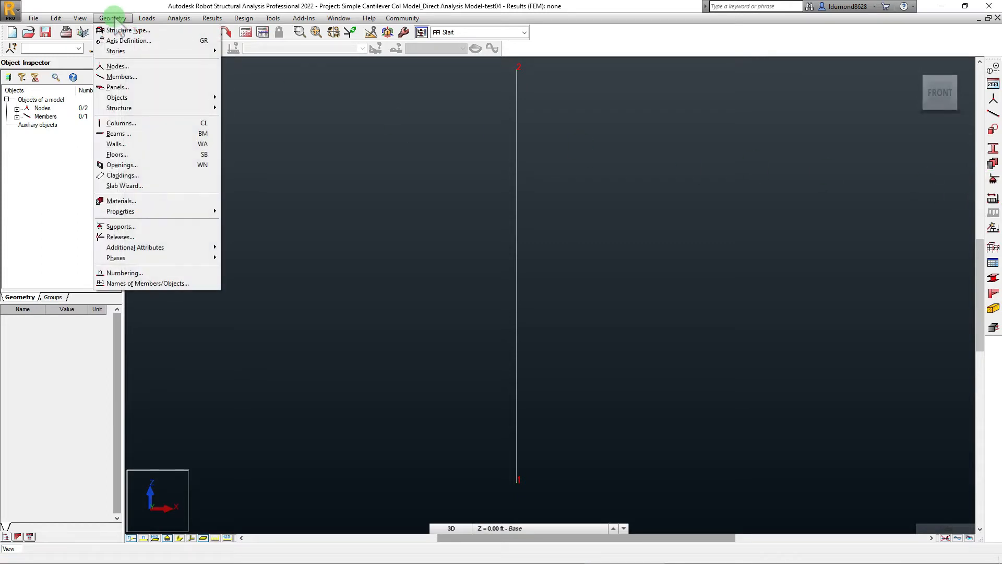
left_click(125, 226)
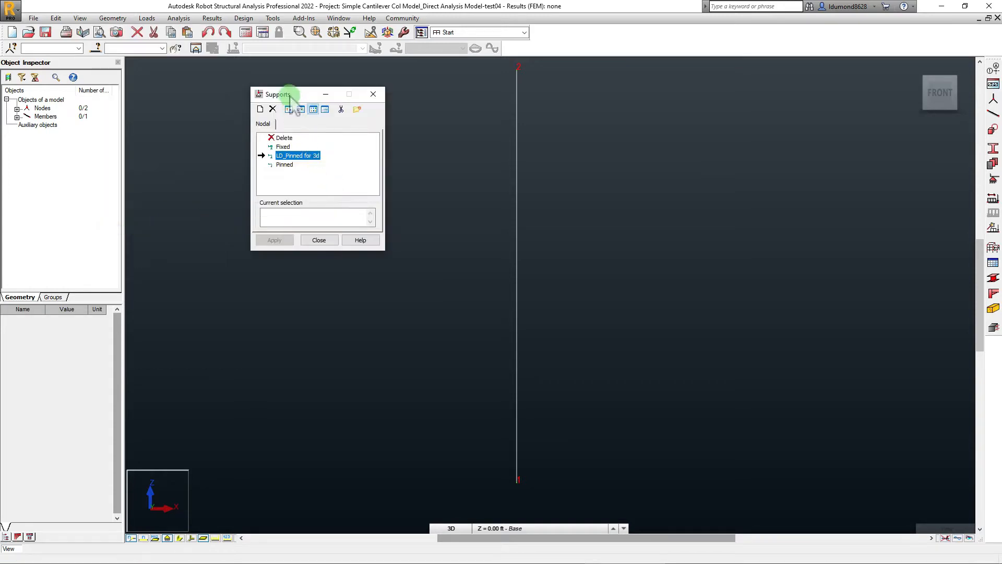
left_click_drag(290, 95, 252, 88)
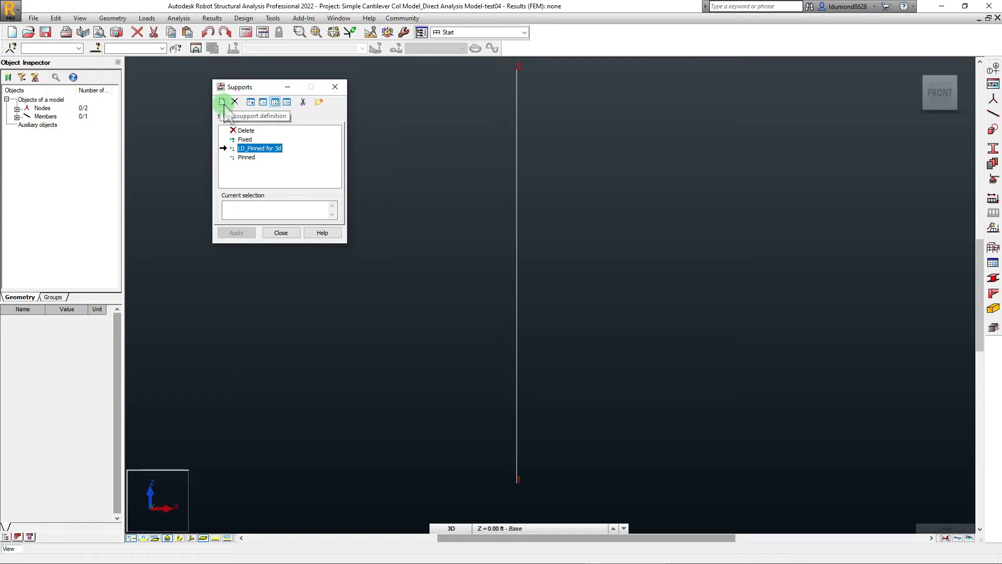
left_click(223, 103)
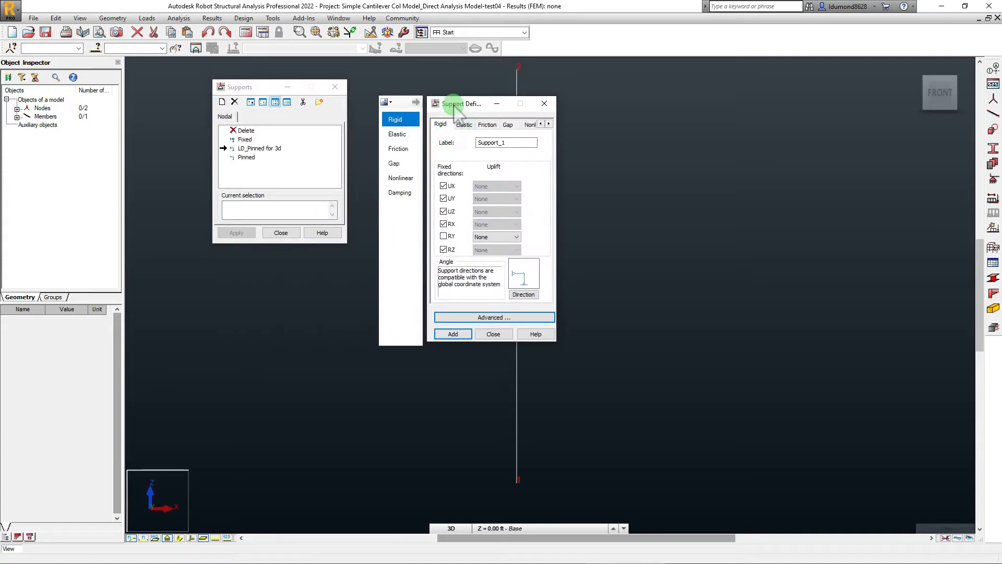
left_click_drag(454, 107, 442, 98)
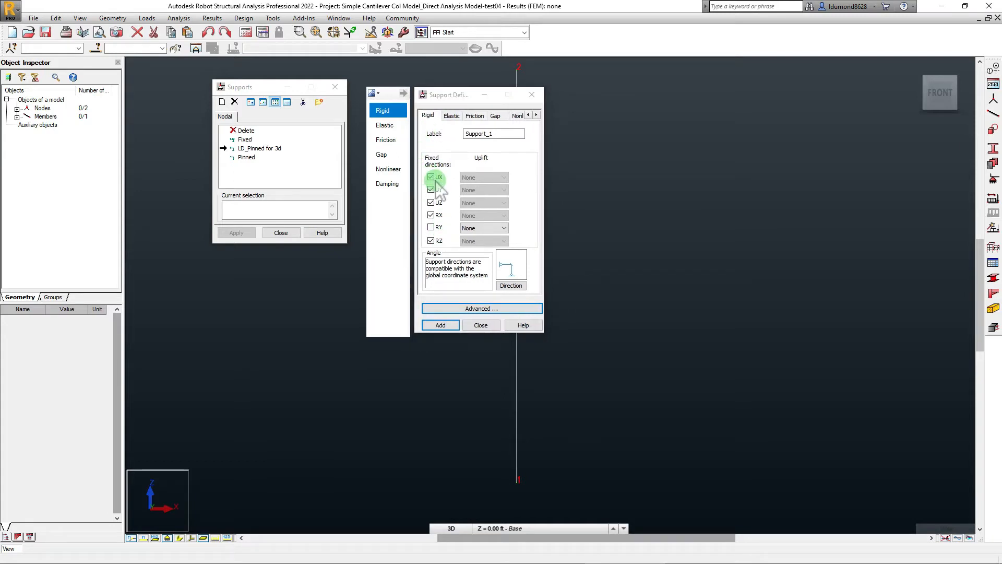
left_click(480, 325)
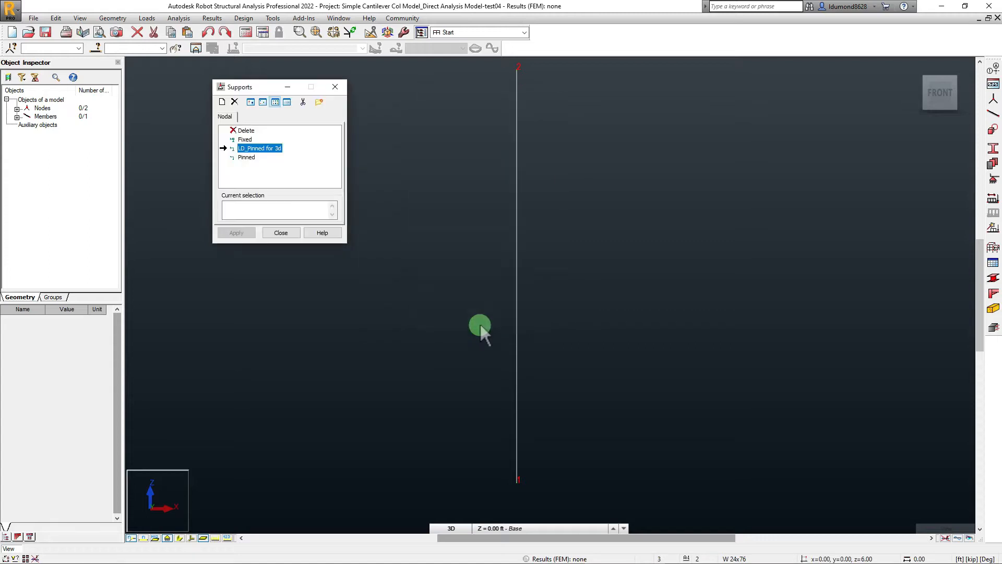
Step: Examine the fixed directions in the definition of the existing Fixed support, and close the definition unchanged
left_click(246, 149)
left_click(245, 140)
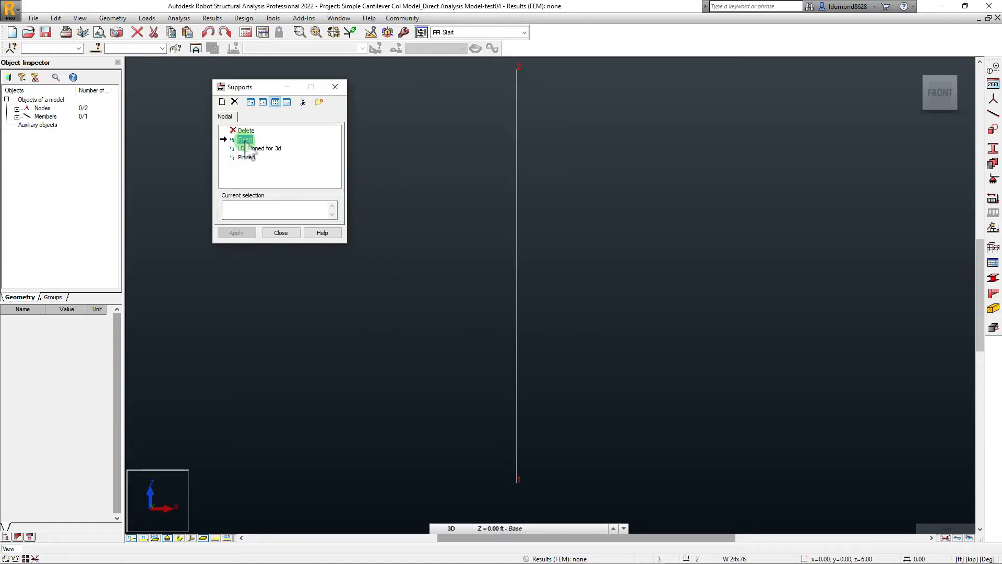
double_click(246, 141)
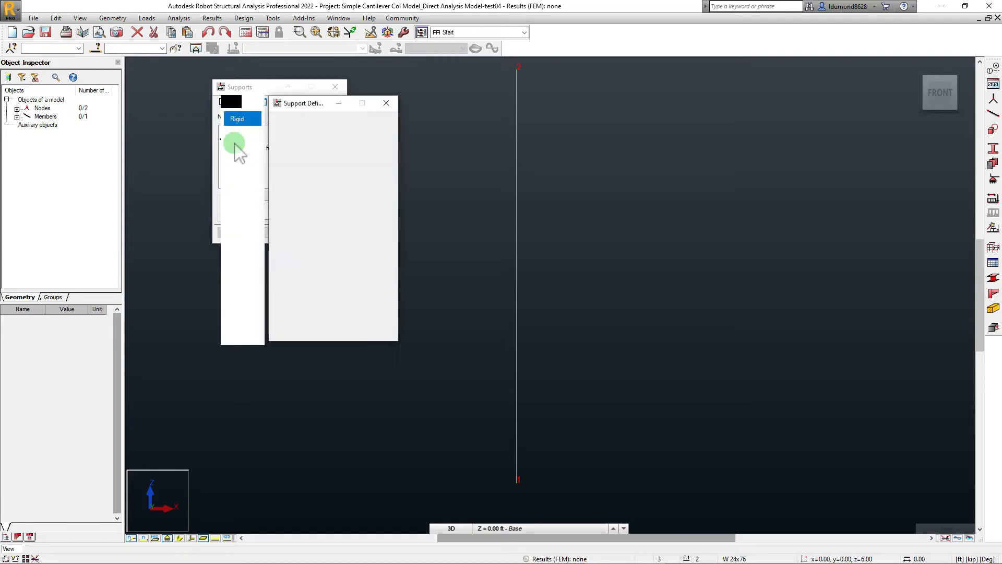
left_click(296, 100)
left_click_drag(297, 107, 424, 88)
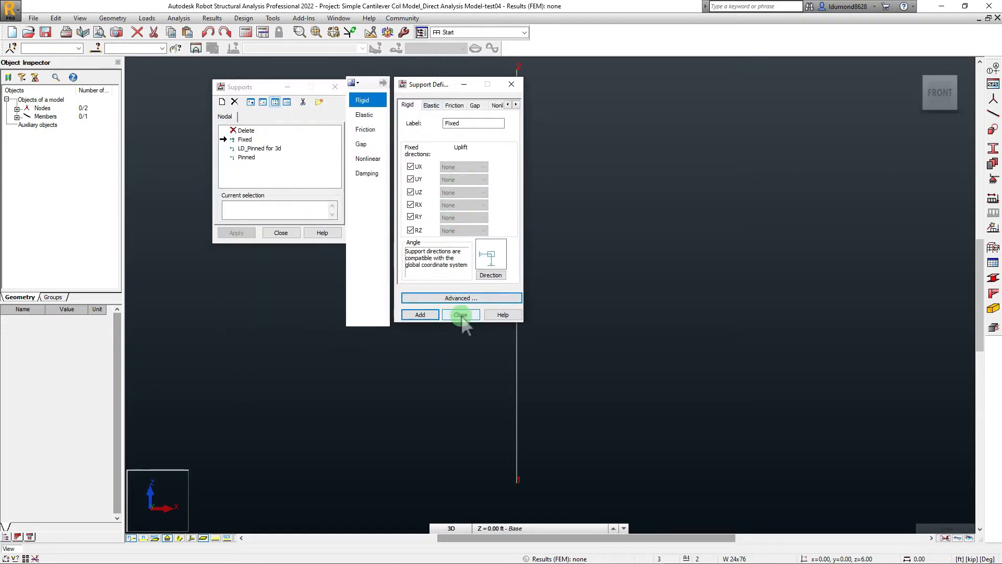
left_click(512, 85)
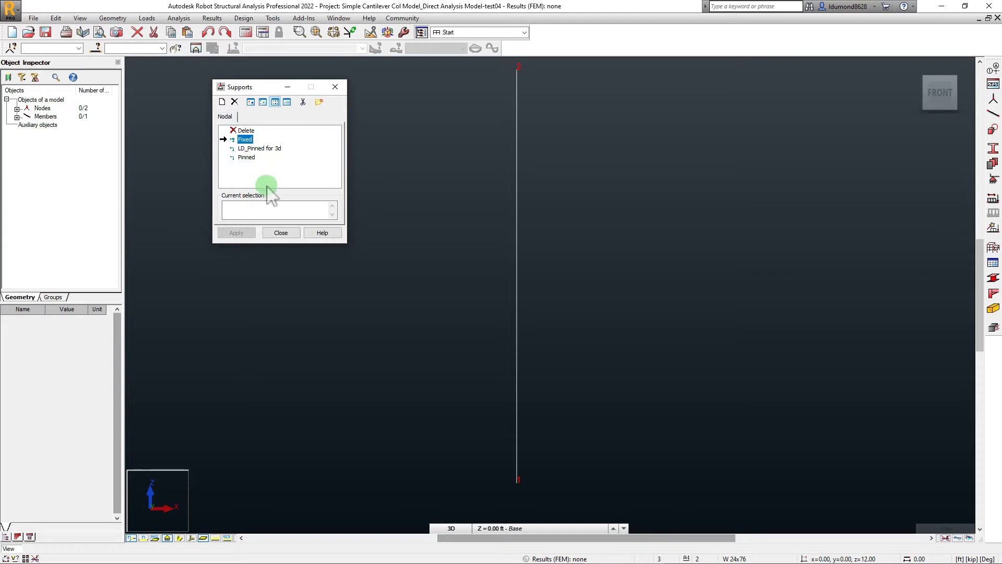
Step: Assign the Fixed support to node 1 at the base of the column, and finish support placement
left_click(245, 140)
middle_click_drag(435, 366, 431, 321)
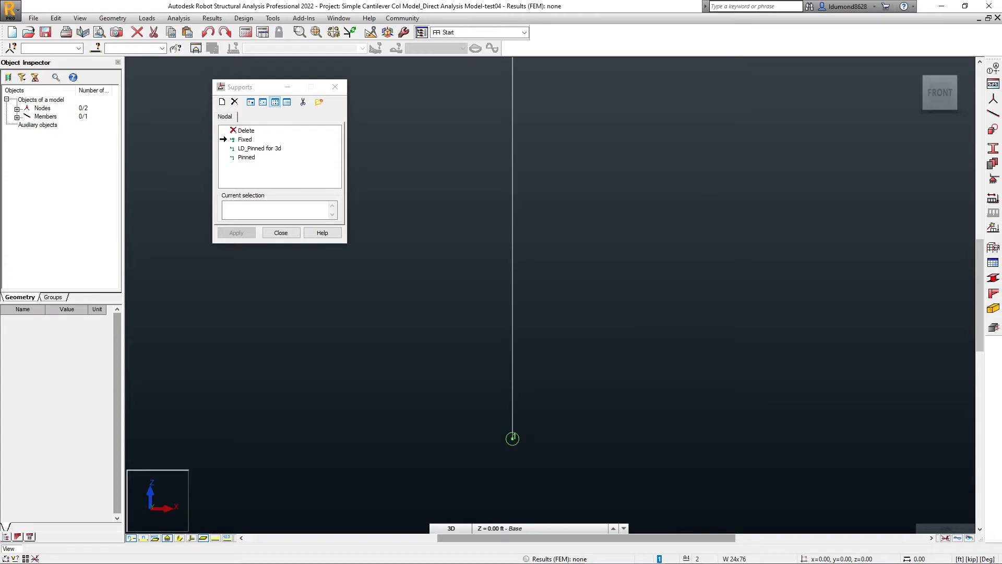
left_click(513, 438)
scroll(540, 410, "down", 1)
middle_click_drag(548, 348, 544, 358)
left_click(282, 233)
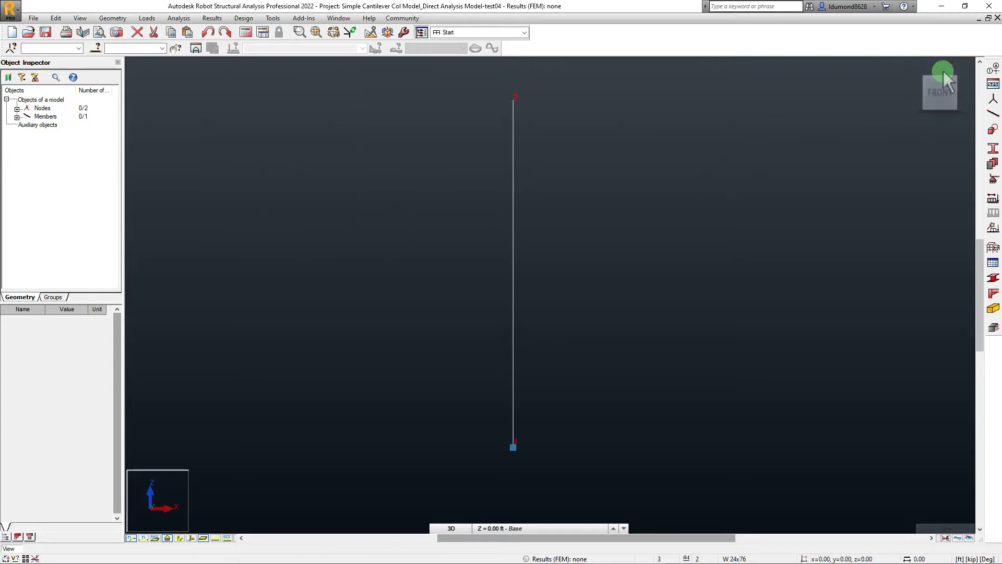
Step: Show the column in the isometric home view and display its section shape
left_click(962, 84)
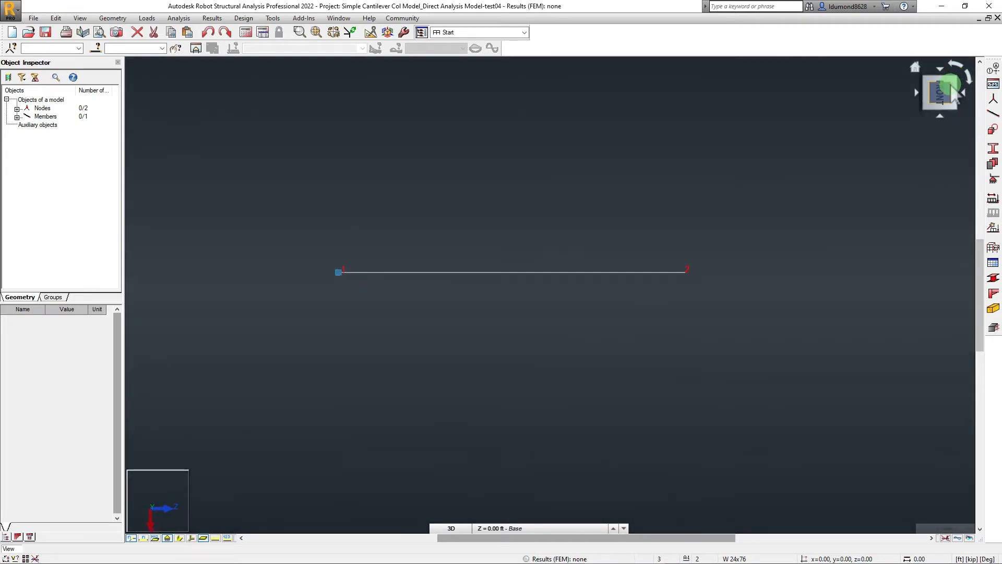
left_click(915, 66)
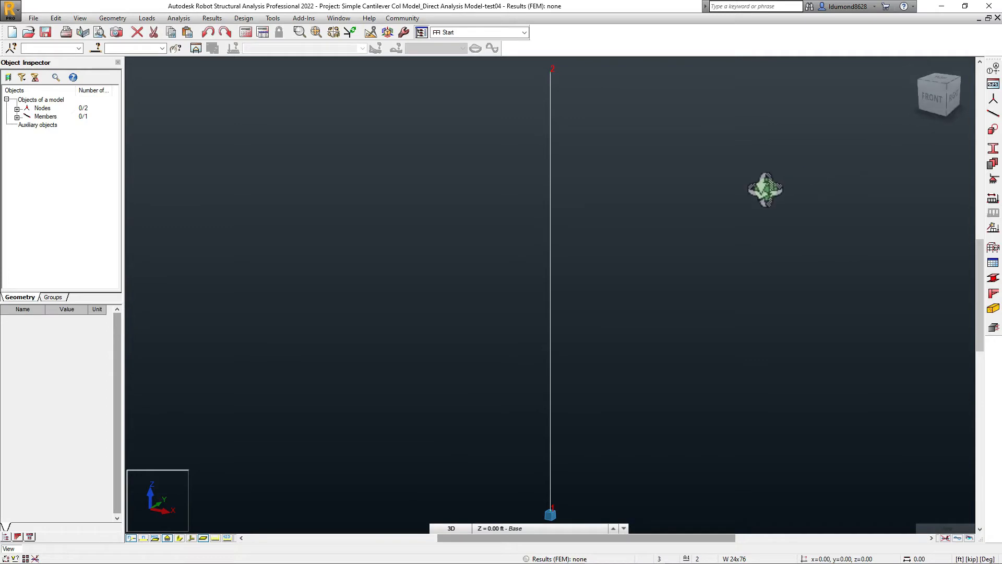
scroll(752, 189, "down", 1)
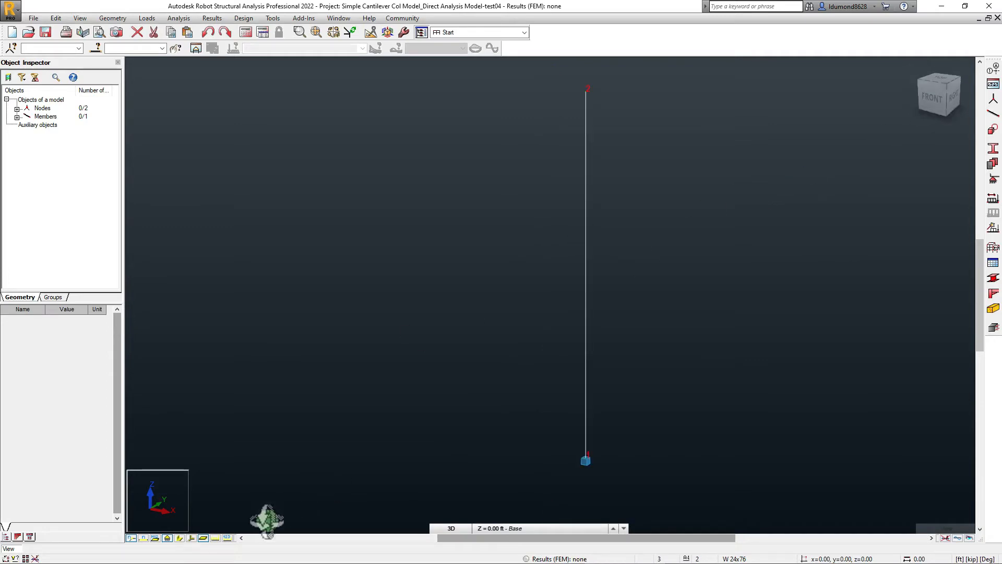
left_click(180, 538)
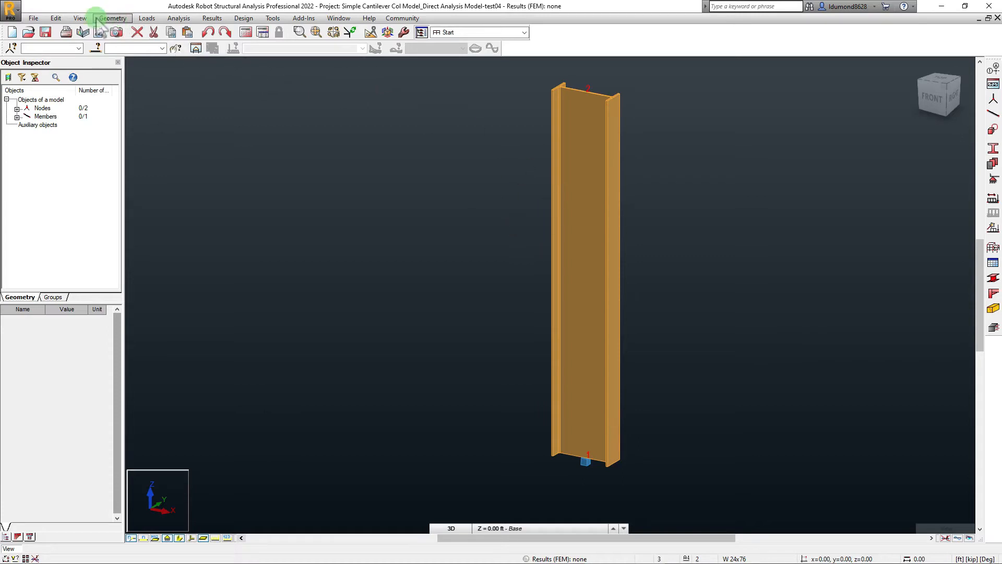
Step: Turn on section names under the member description in the favorite display attributes, and apply the display settings
left_click(80, 18)
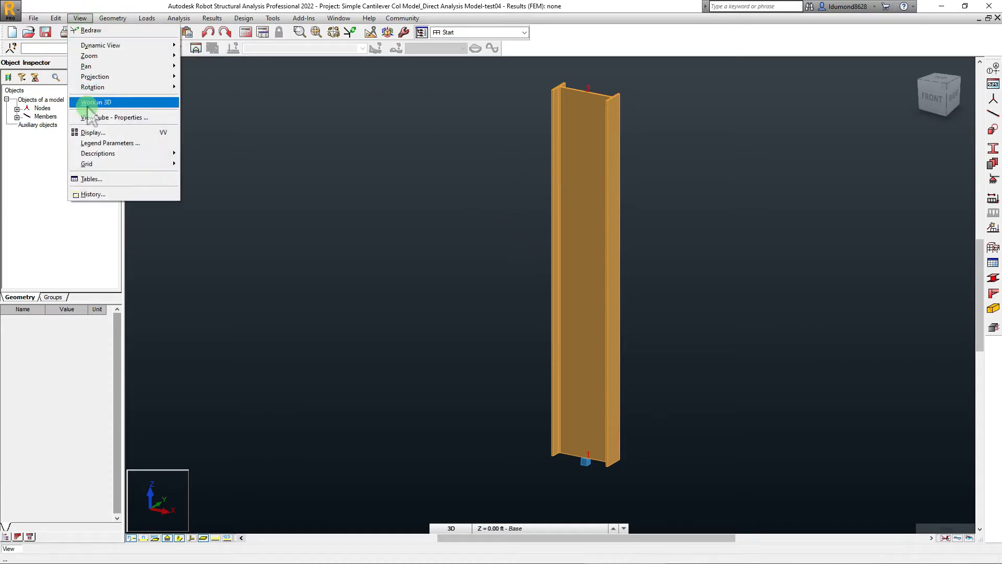
left_click(95, 133)
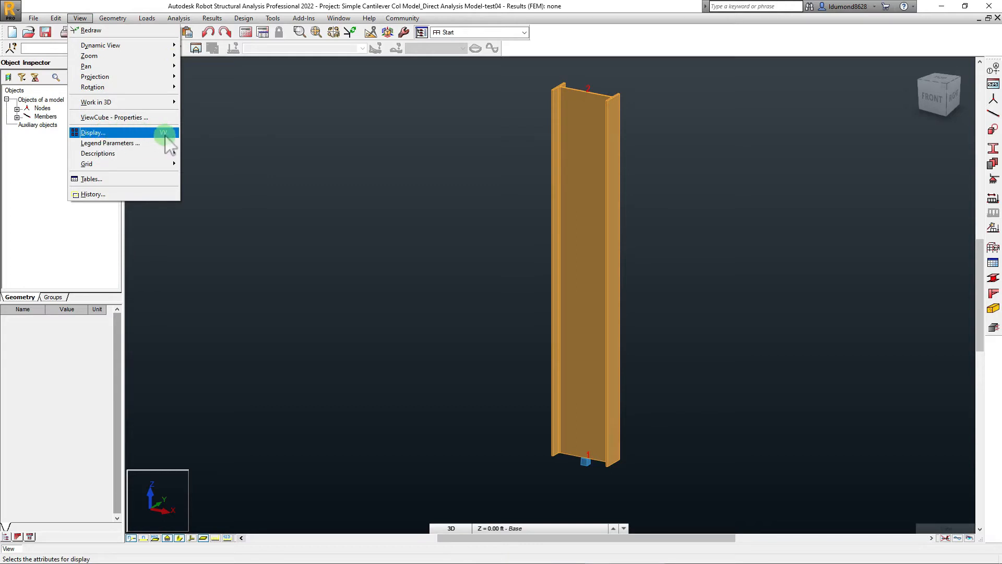
left_click(101, 133)
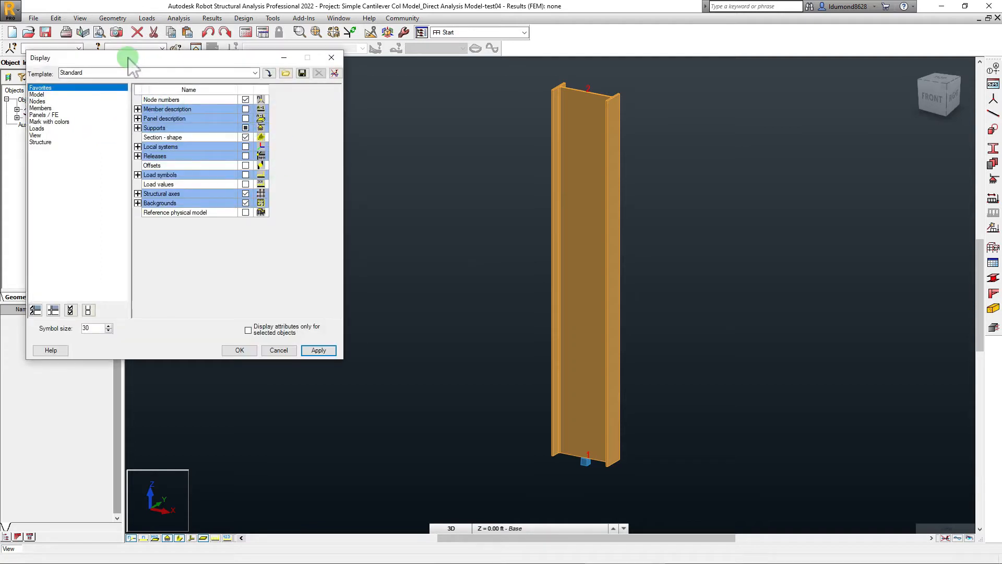
left_click_drag(127, 61, 172, 80)
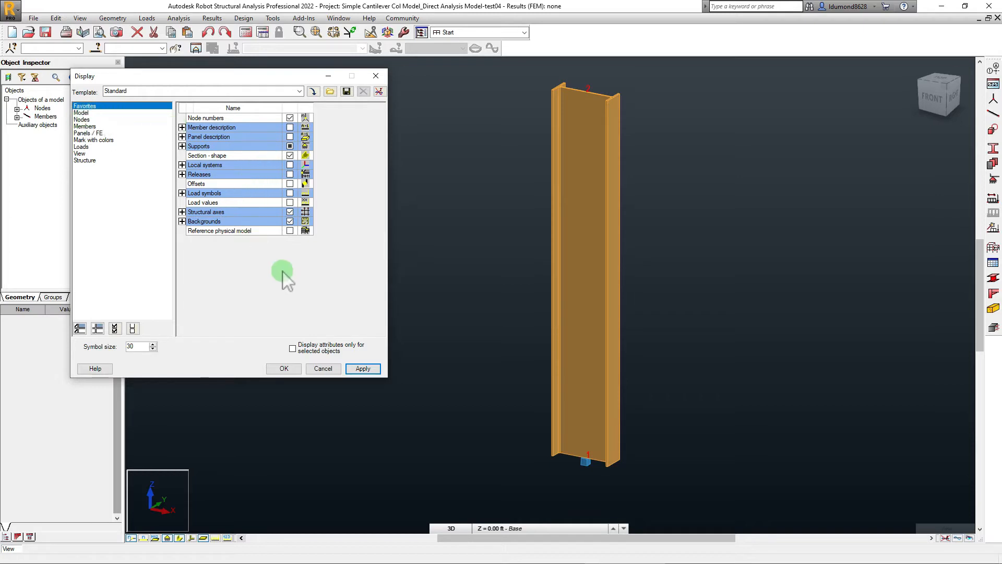
left_click(82, 113)
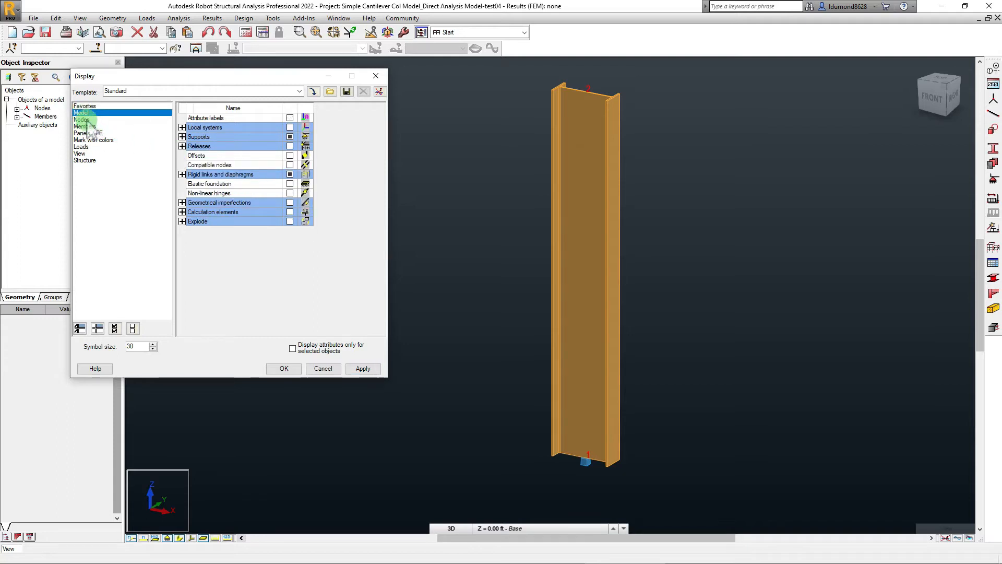
left_click(82, 120)
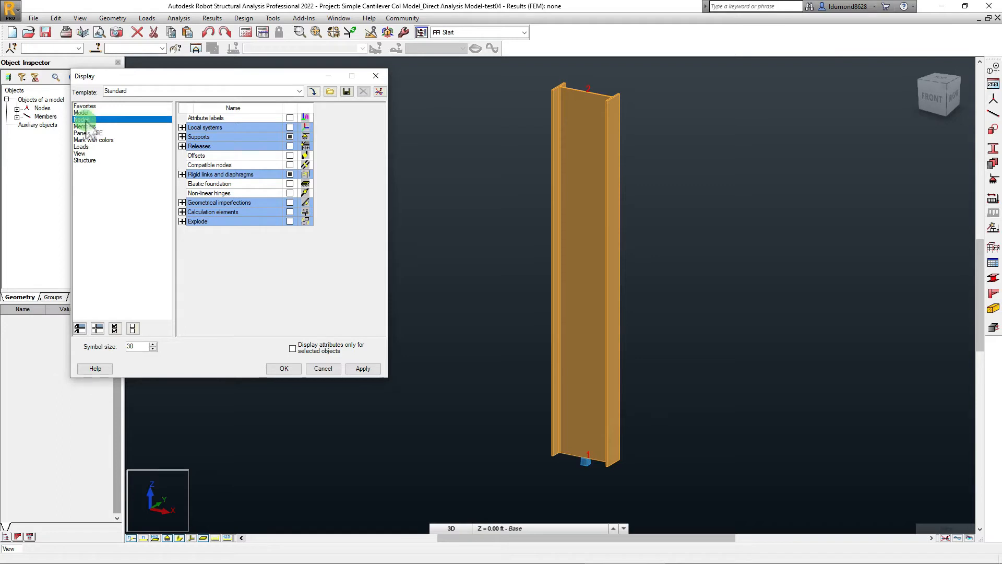
left_click(84, 126)
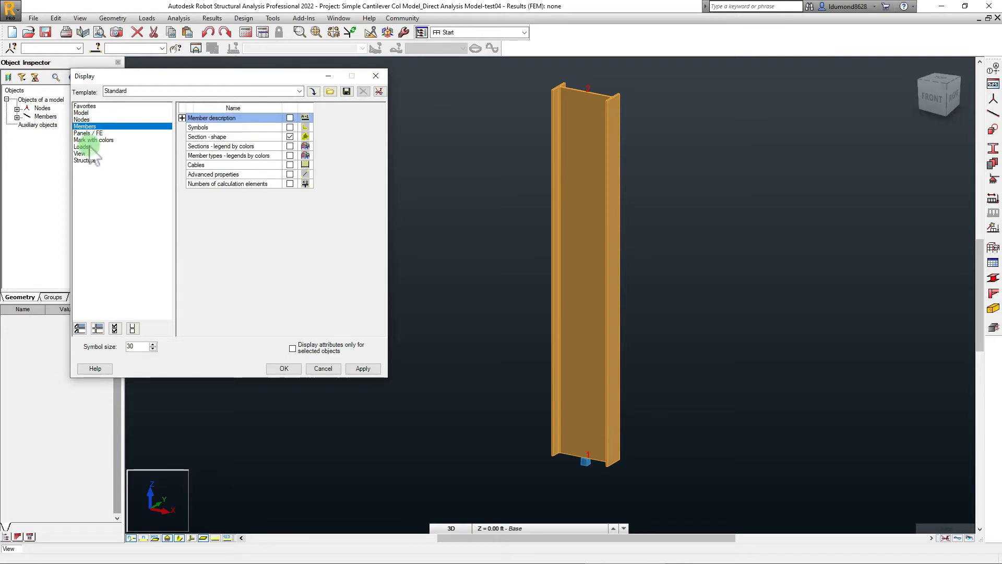
left_click(81, 106)
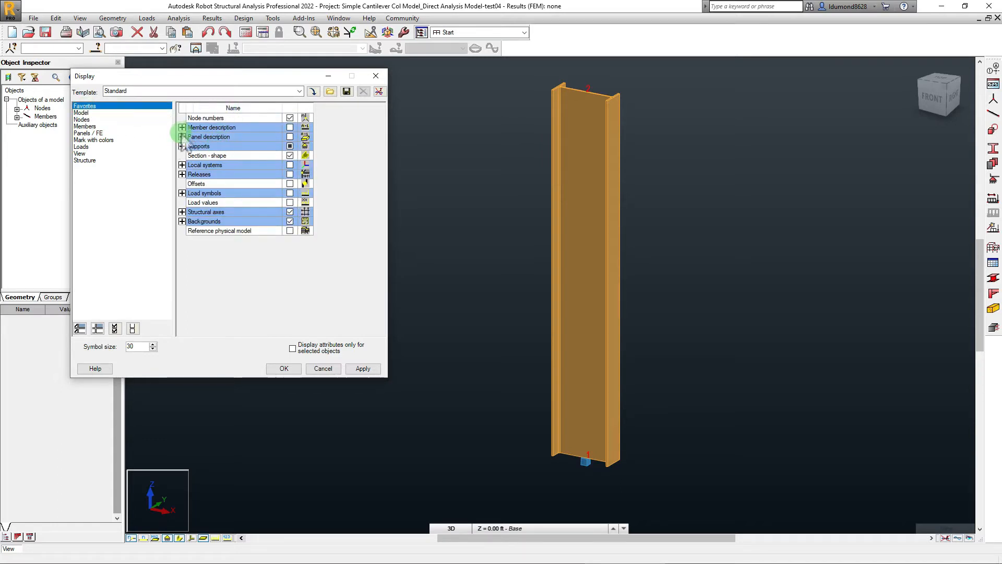
left_click(181, 127)
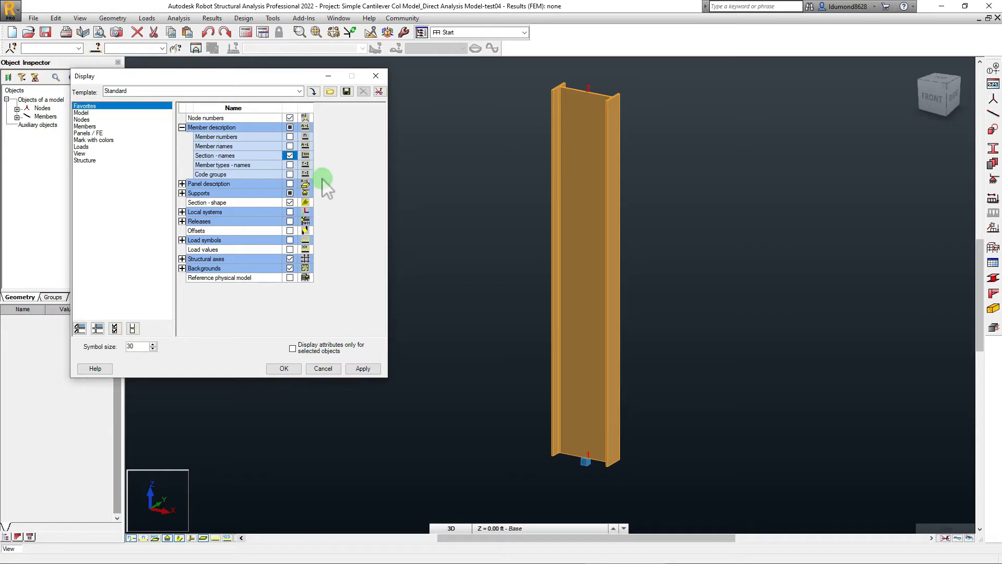
left_click(362, 369)
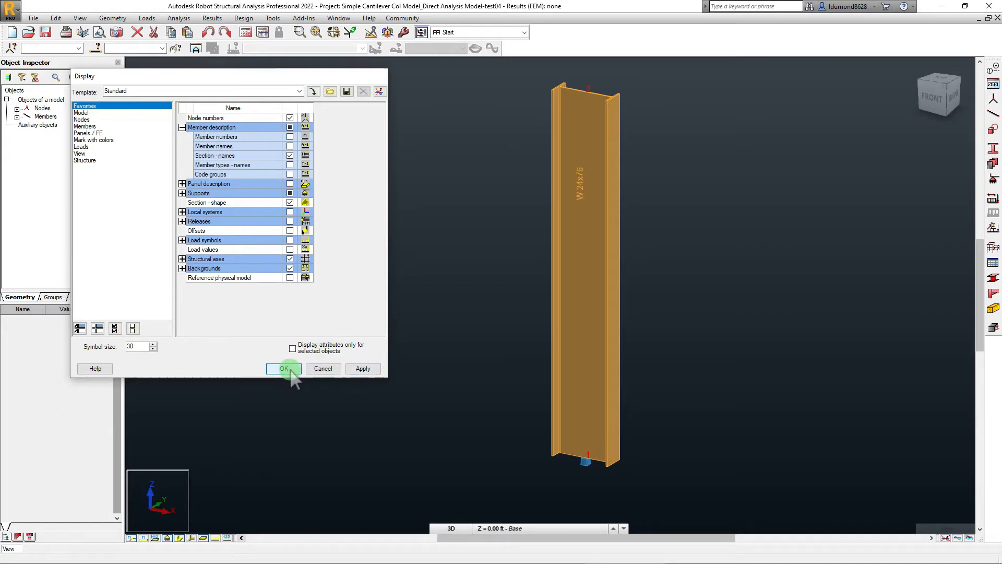
left_click(285, 368)
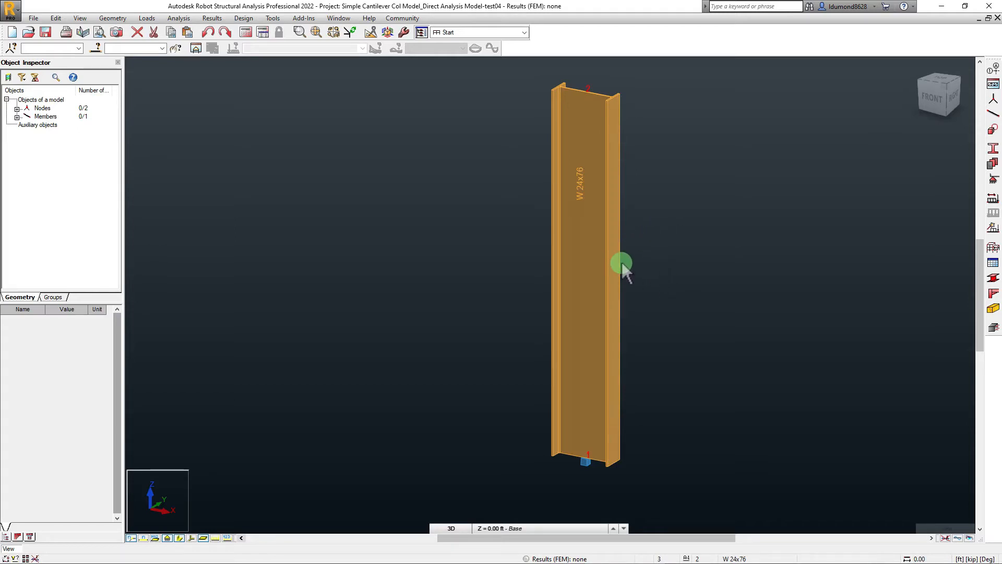
Step: Select the whole column with a selection window and widen the Object Inspector around its member properties
mouse_move(638, 250)
middle_mouse_down()
mouse_move(608, 241)
mouse_move(588, 265)
middle_mouse_up()
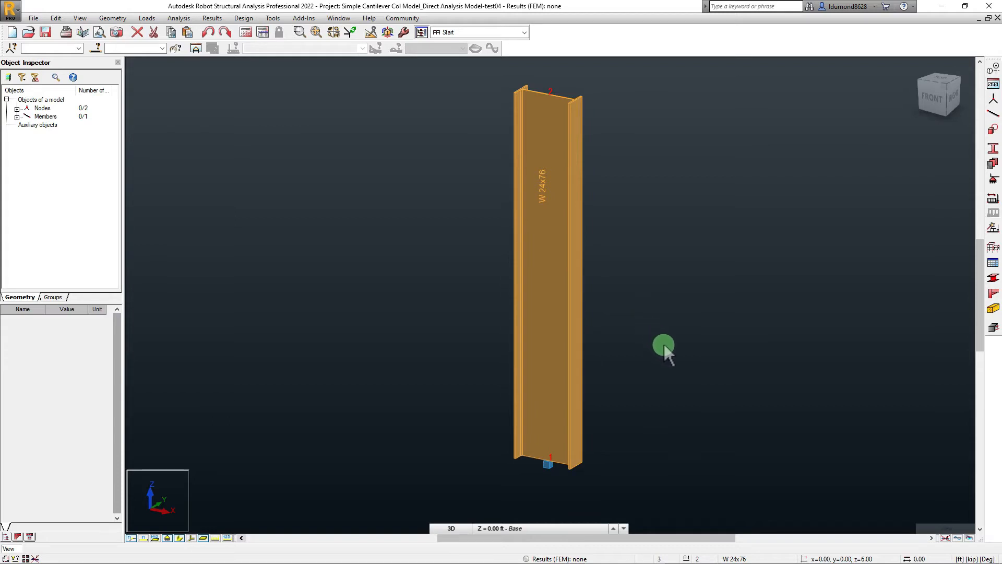
left_click_drag(663, 342, 488, 260)
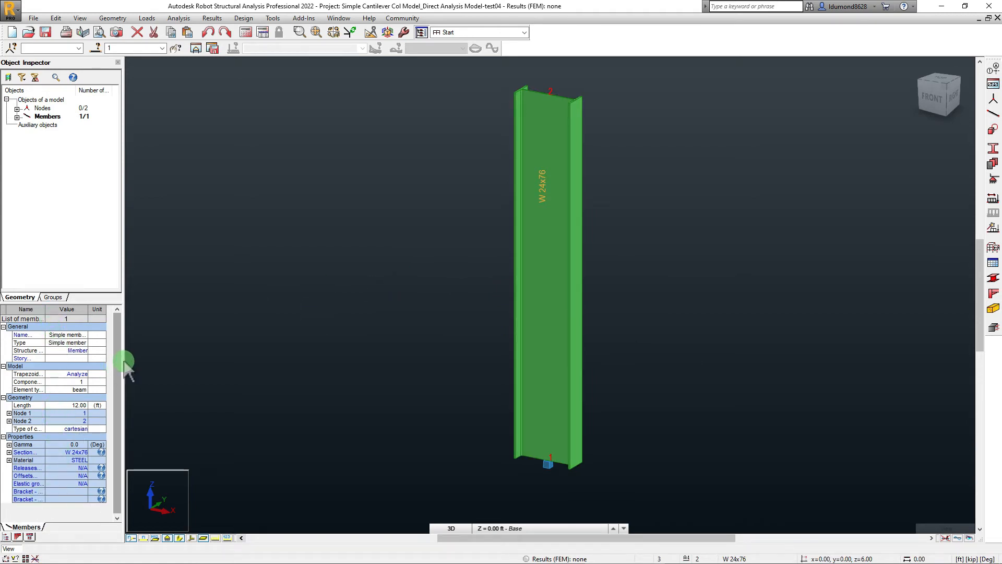
mouse_move(125, 368)
left_mouse_down()
mouse_move(126, 359)
mouse_move(140, 358)
left_mouse_up()
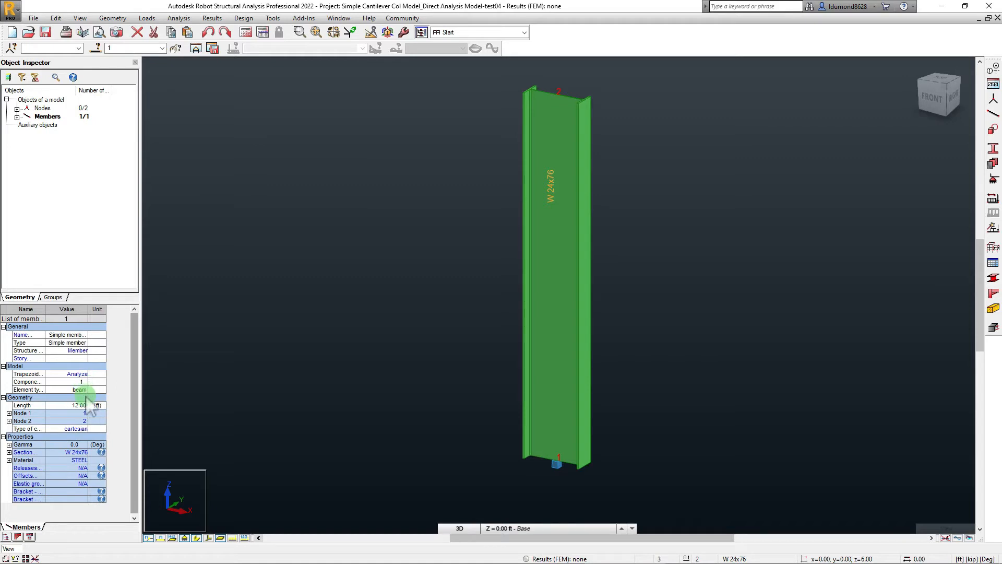
Step: Examine the section choices in the column's member properties and open the help page about sections
left_click(59, 453)
left_click(62, 453)
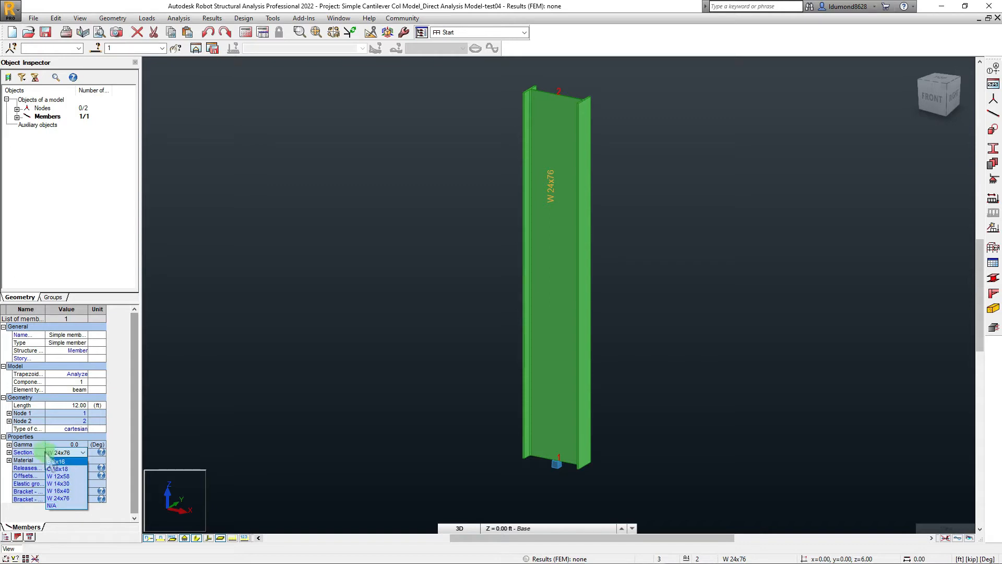
left_click(10, 453)
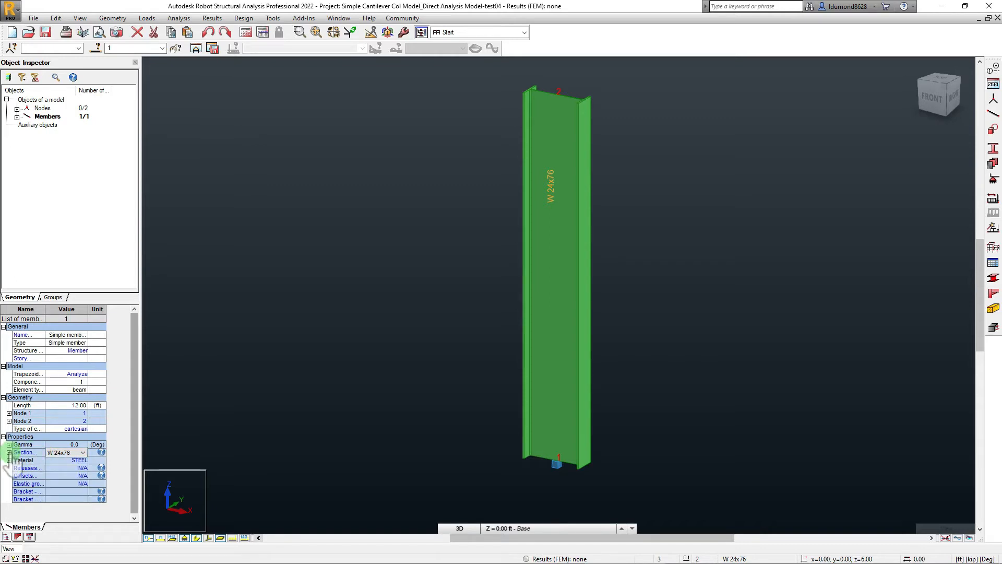
left_click(102, 452)
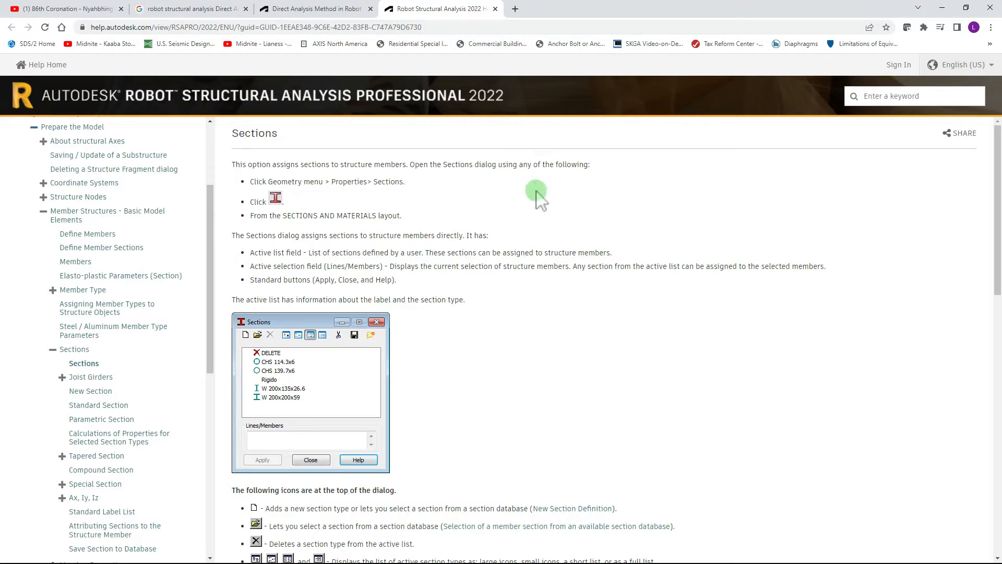
Step: Close the sections help page, return to Robot Structural Analysis, and review the geometry in the column's member properties
left_click(496, 14)
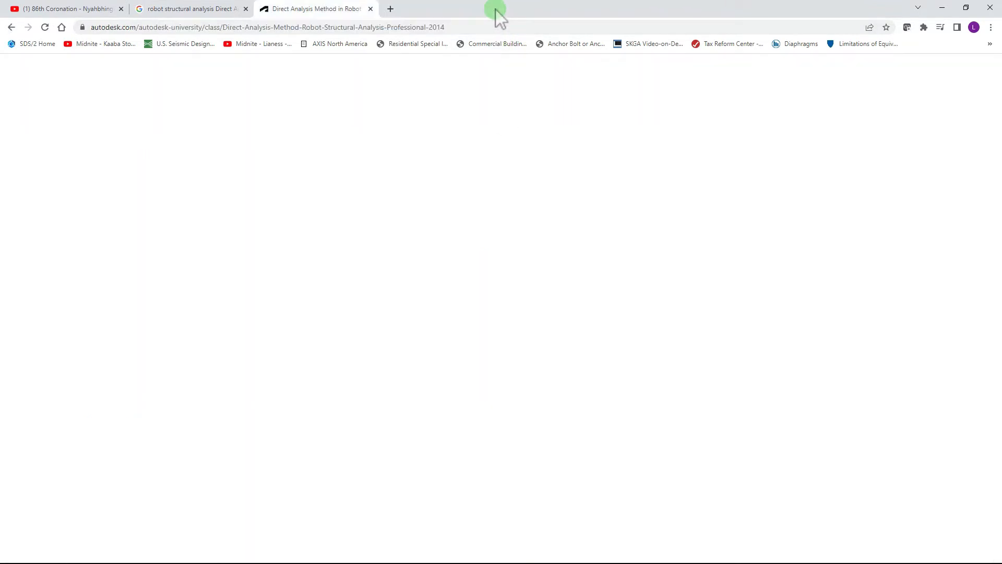
left_click(946, 8)
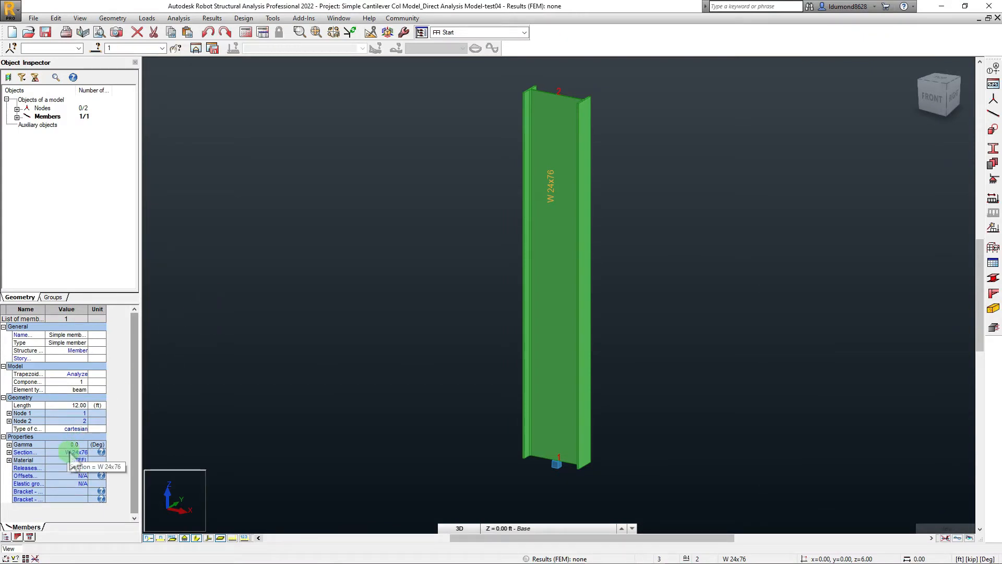
left_click(553, 249)
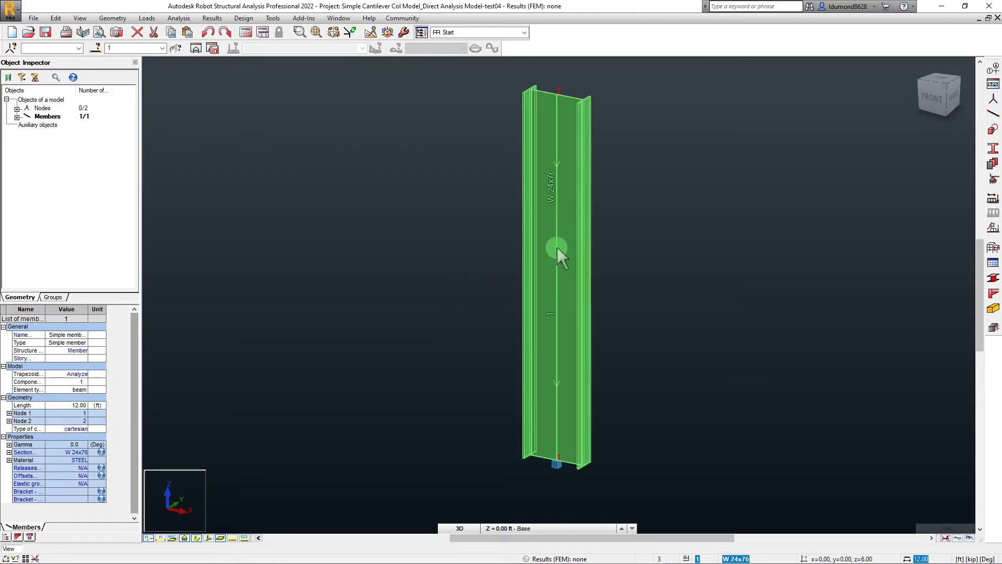
double_click(557, 247)
left_click(813, 84)
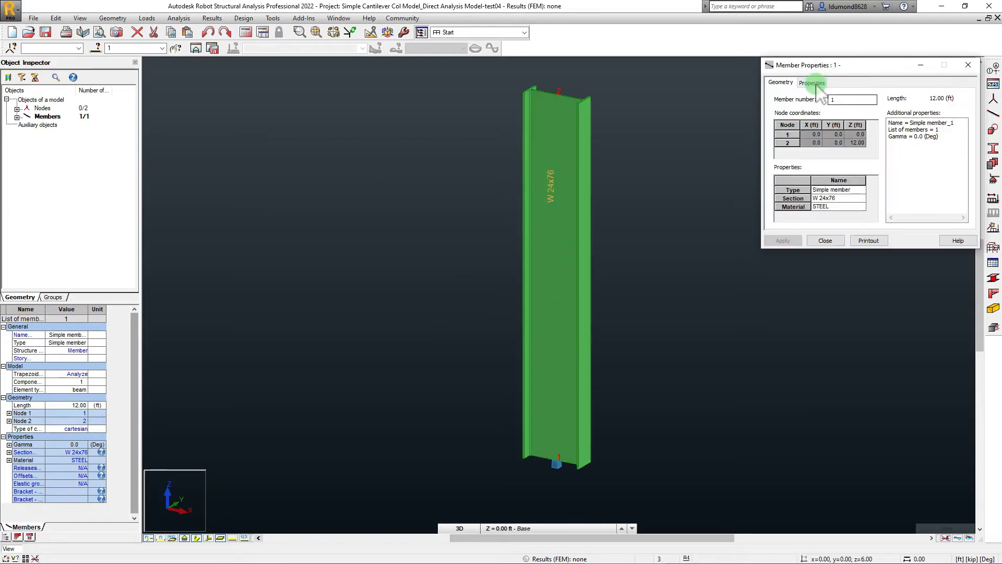
left_click(792, 86)
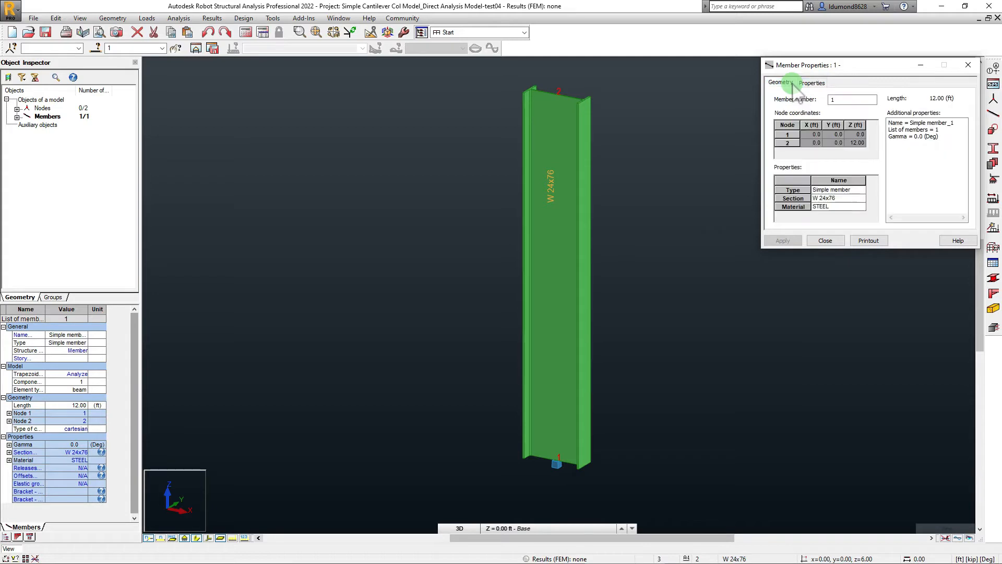
left_click_drag(824, 66, 785, 72)
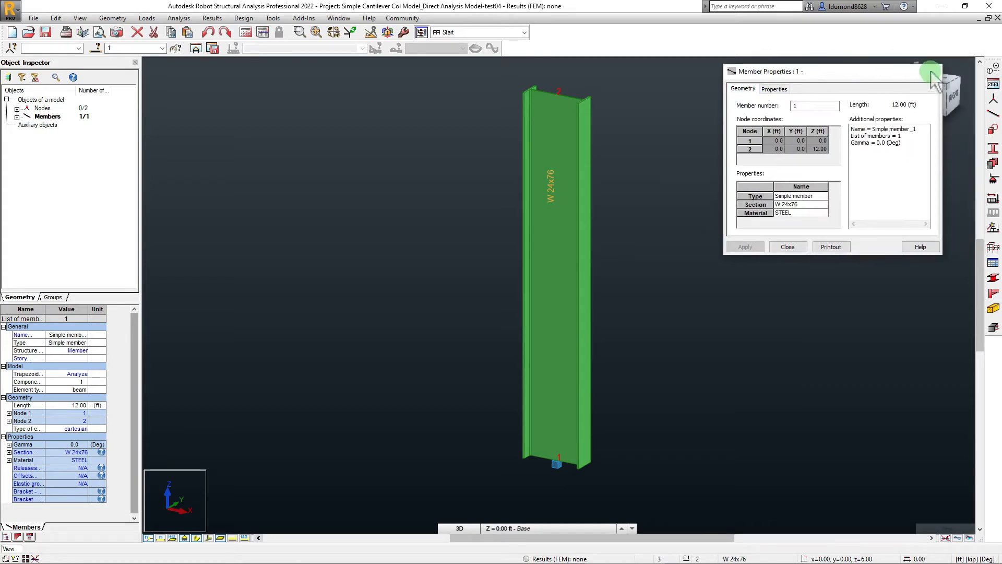
left_click(930, 71)
Step: Open the Sections list and start a new section definition, placing both dialogs clear of the column
left_click(113, 18)
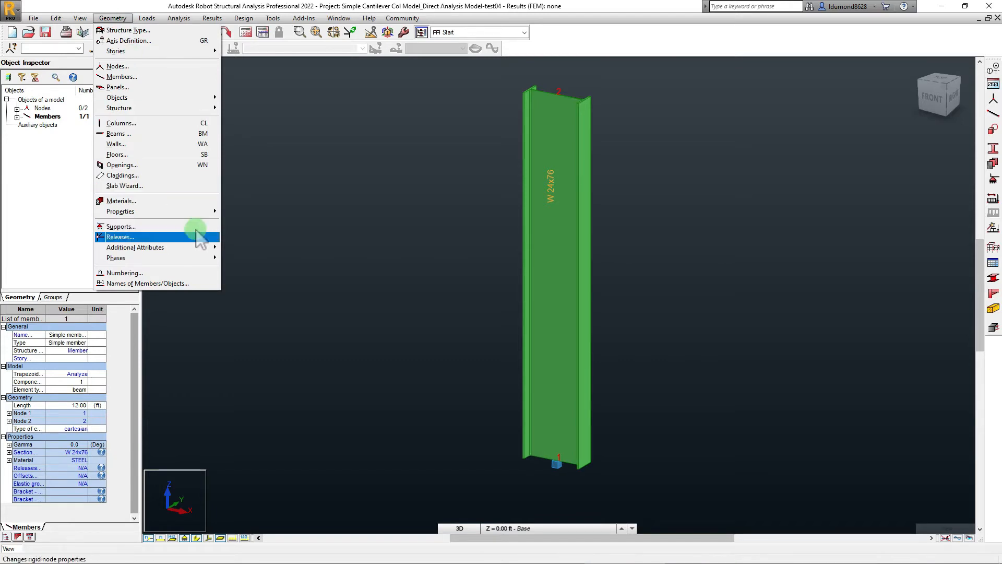
mouse_move(203, 216)
left_click(245, 212)
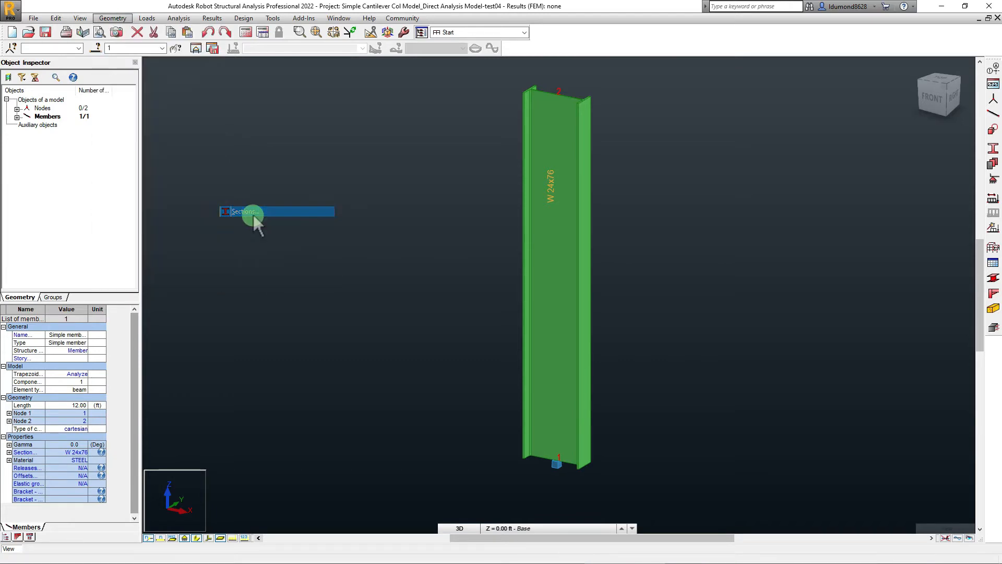
left_click_drag(415, 63, 328, 132)
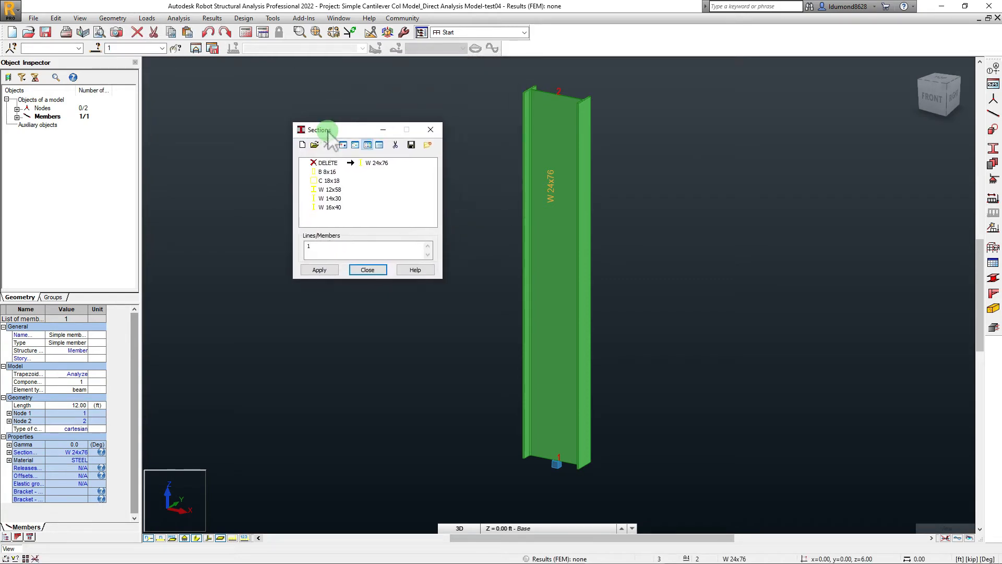
left_click_drag(328, 131, 305, 119)
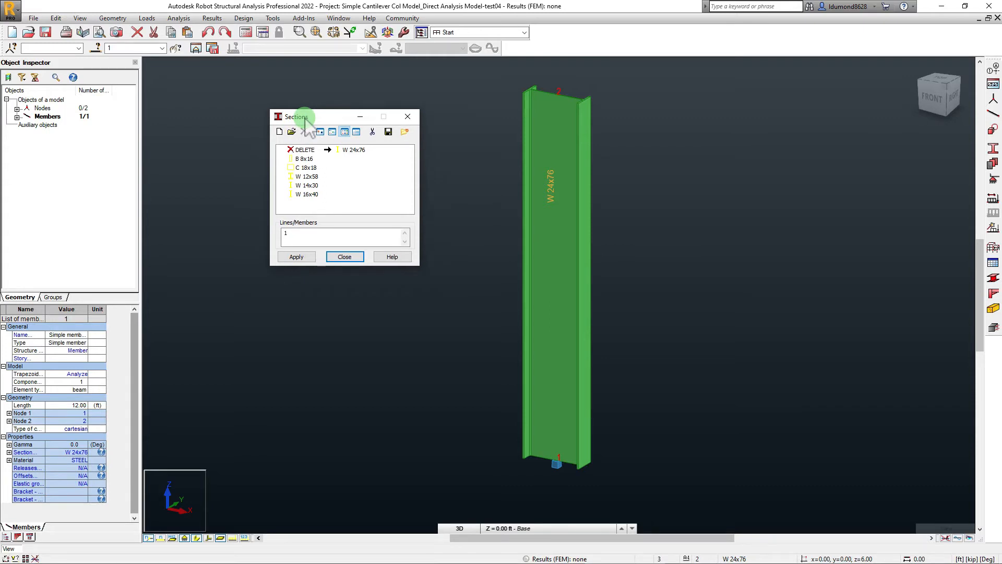
left_click(280, 133)
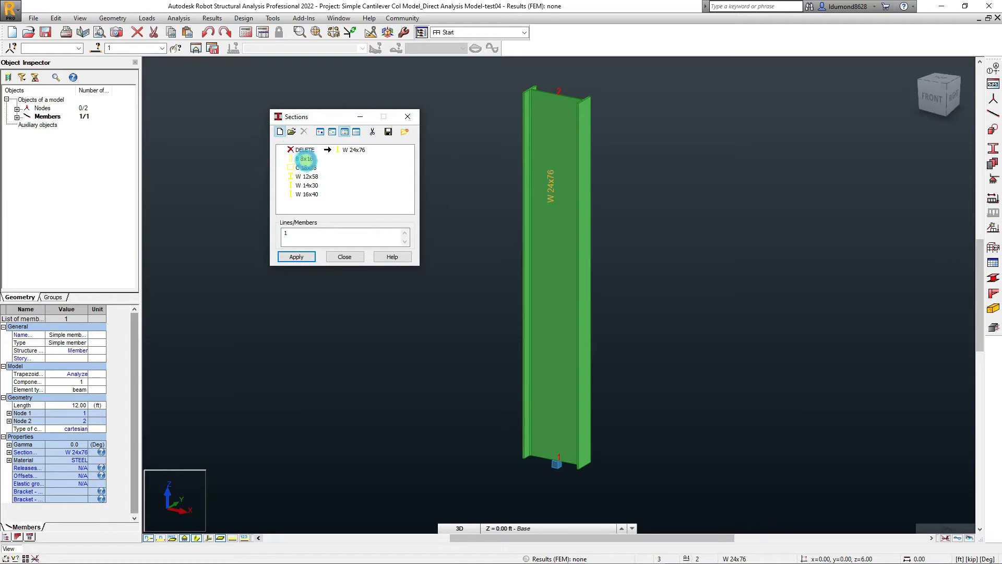
left_click(282, 133)
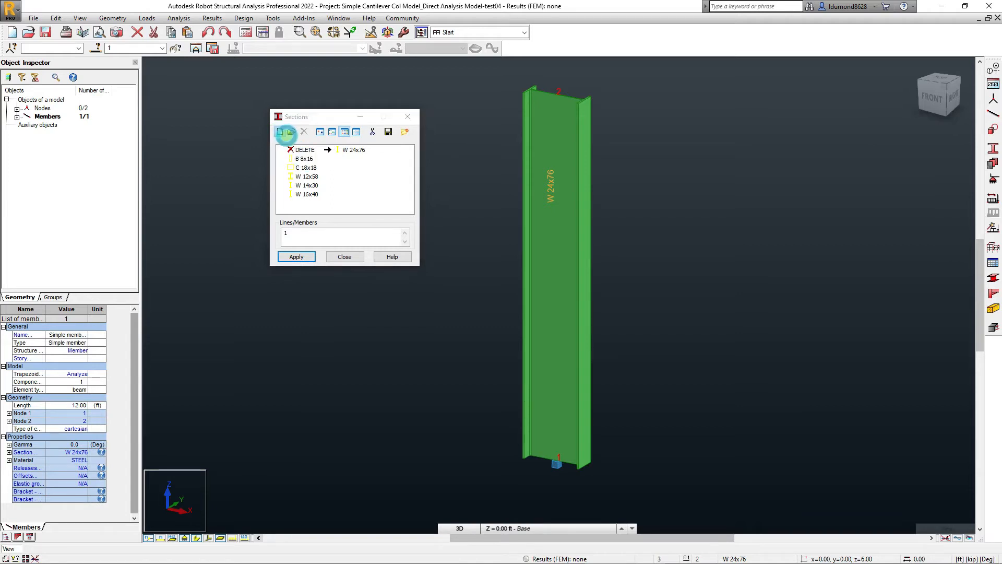
left_click_drag(369, 175, 703, 134)
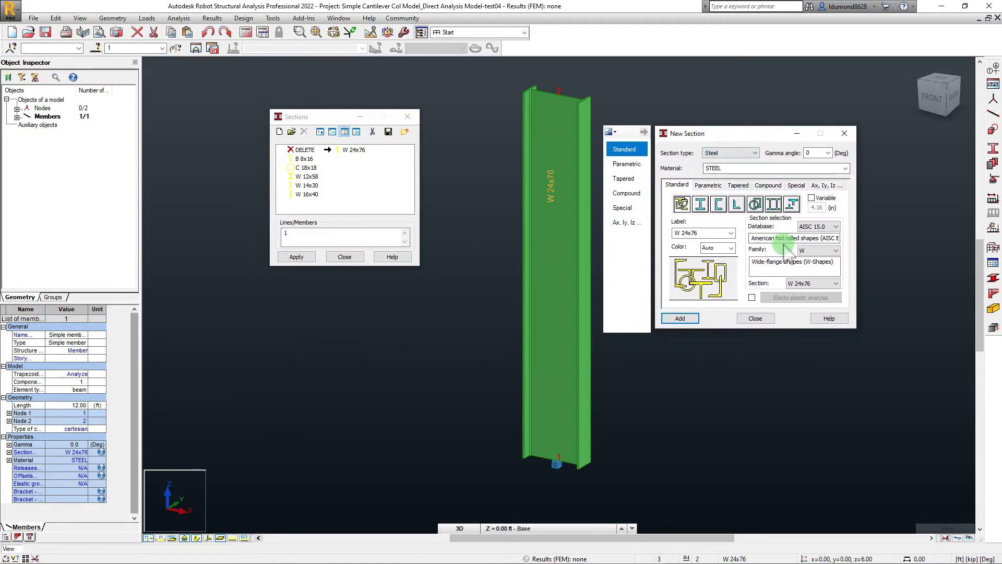
Step: Choose the W 14x30 section from the W family of the AISC 15.0 database for the new section
left_click(834, 228)
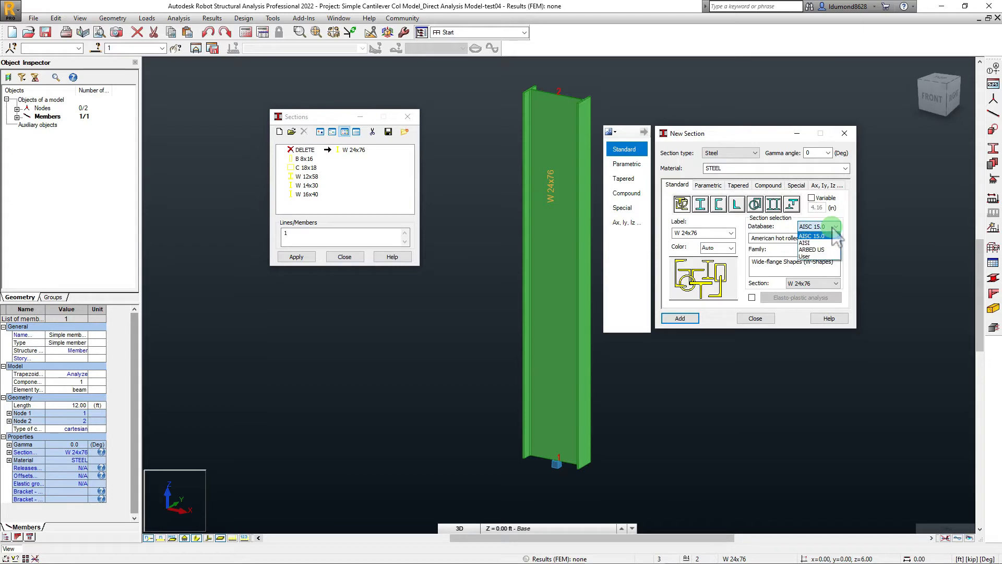
left_click(833, 230)
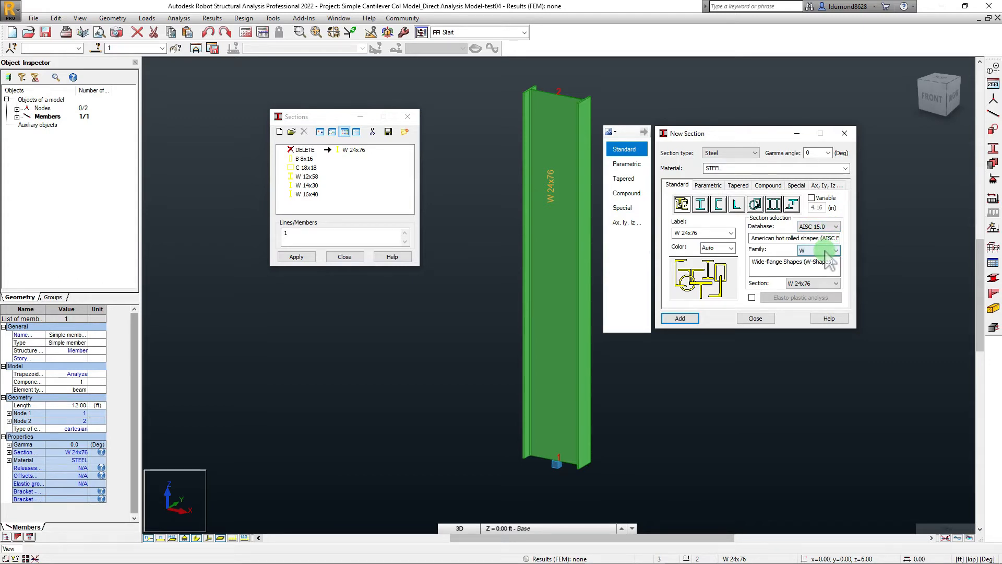
left_click(826, 252)
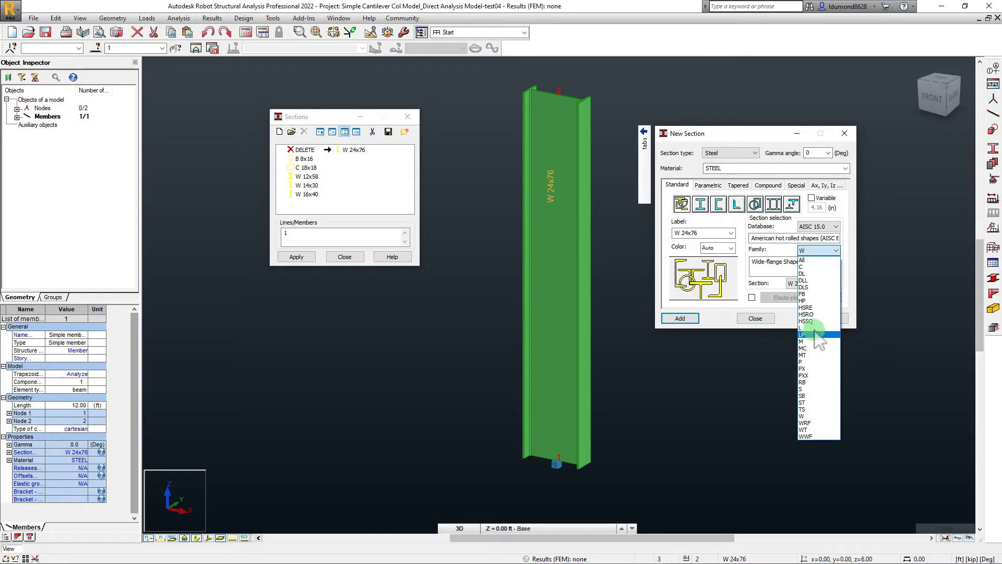
left_click(804, 415)
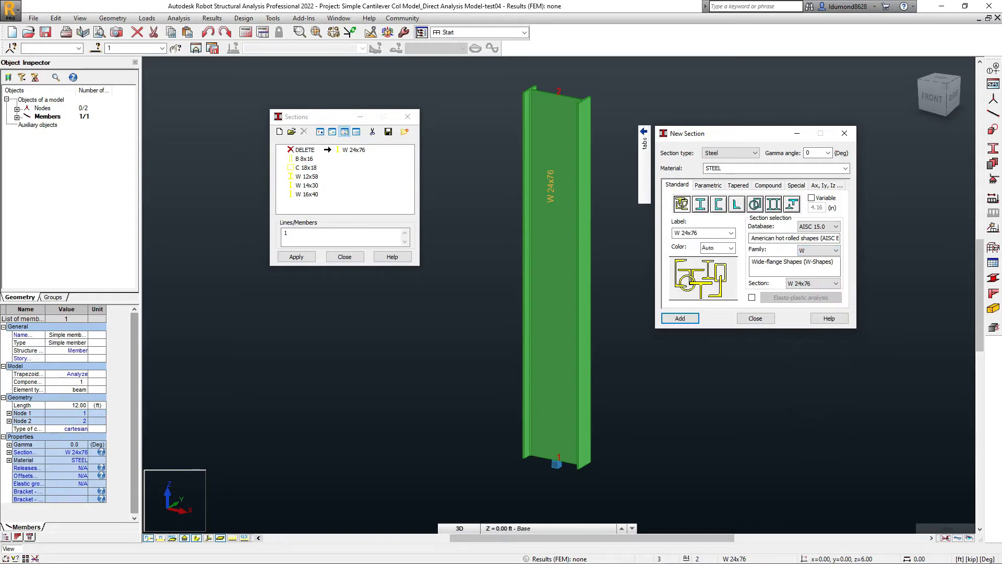
left_click(815, 284)
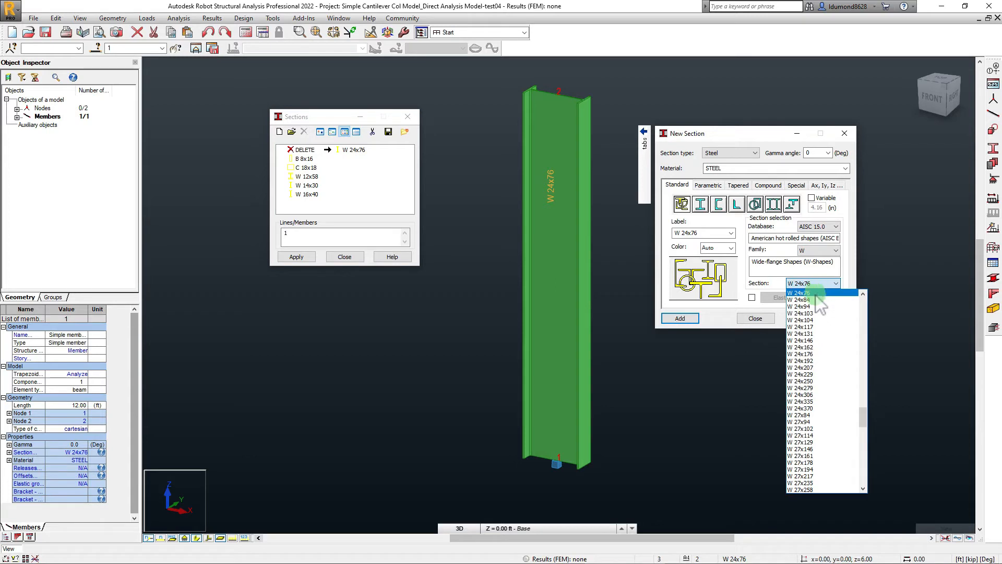
scroll(822, 334, "up", 2)
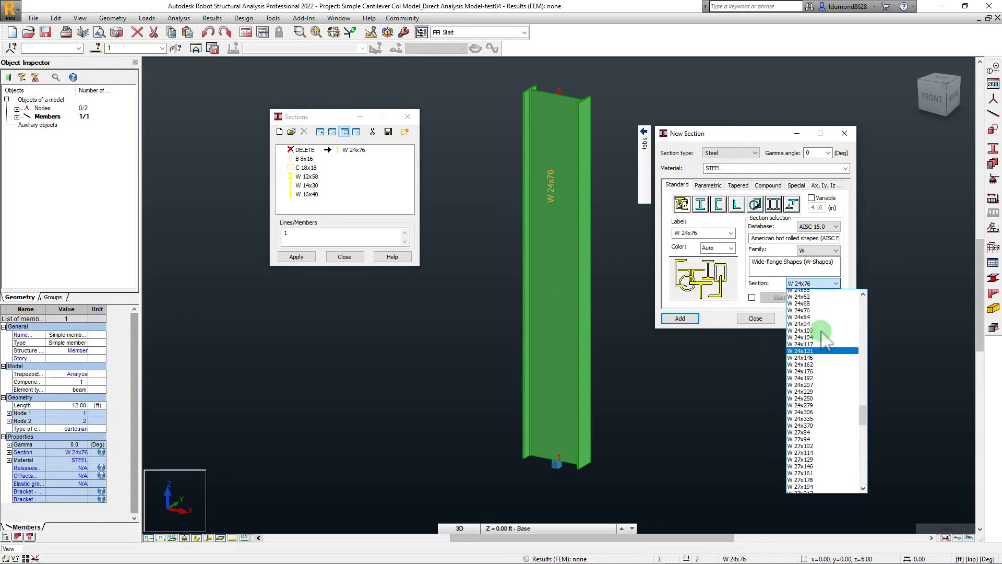
scroll(821, 332, "up", 6)
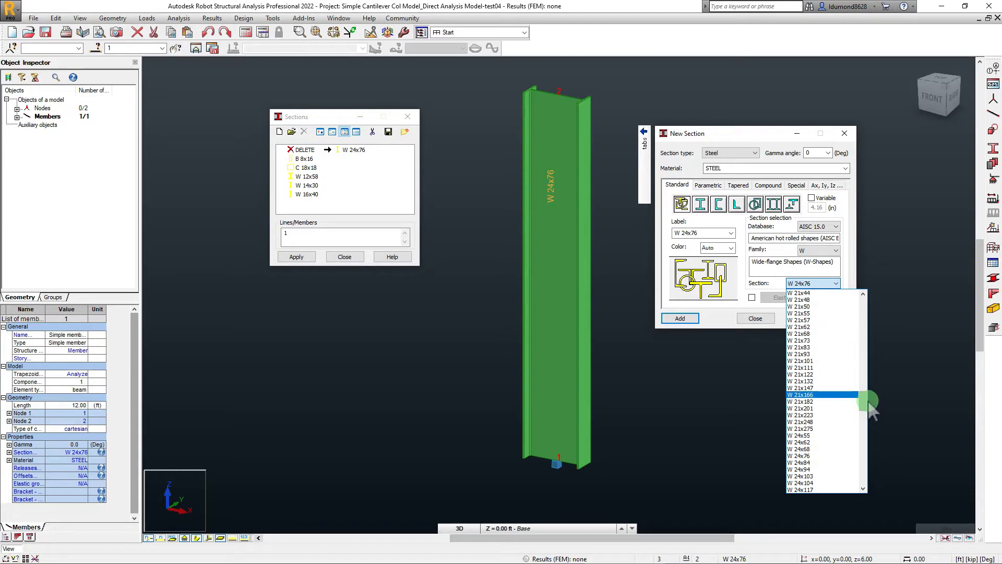
left_click_drag(869, 405, 857, 350)
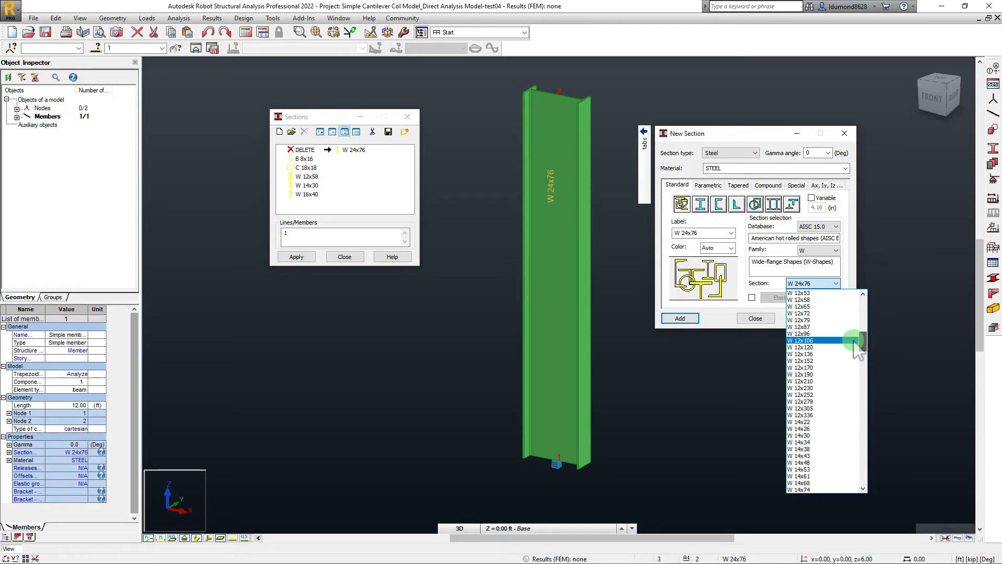
left_click(809, 436)
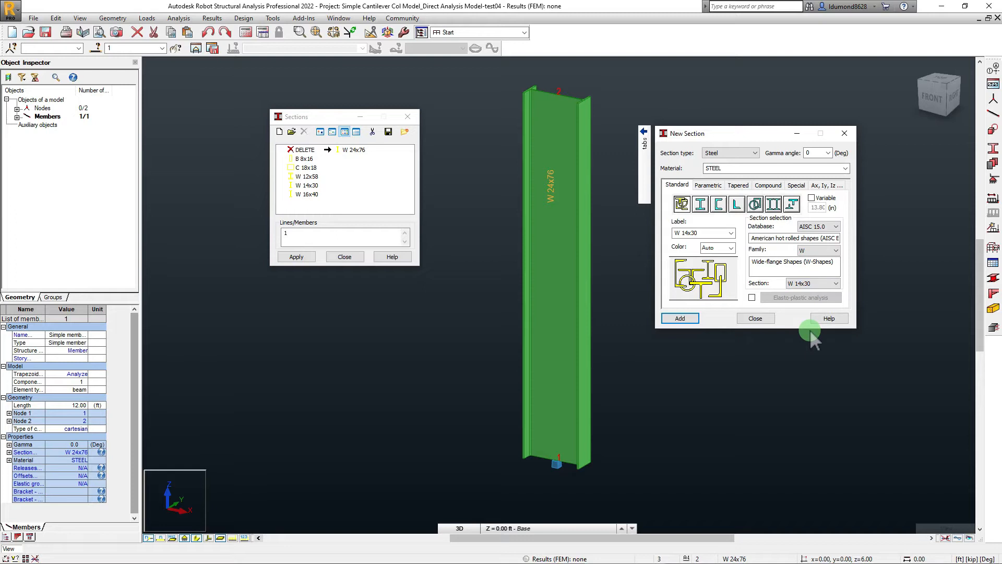
Step: Add W 14x30 to the active section list, overwriting the existing definition, and close the new section definition
left_click(680, 318)
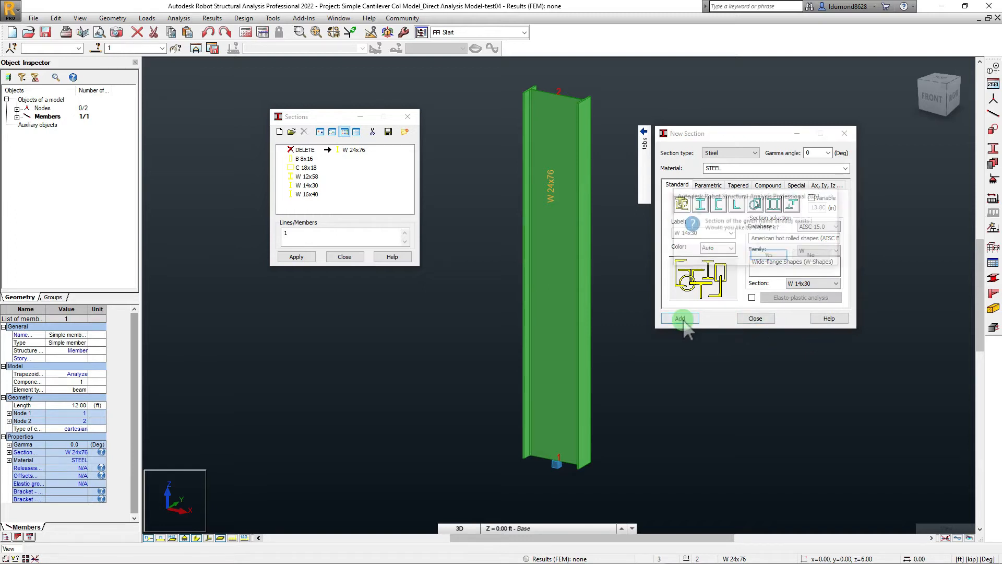
left_click(769, 255)
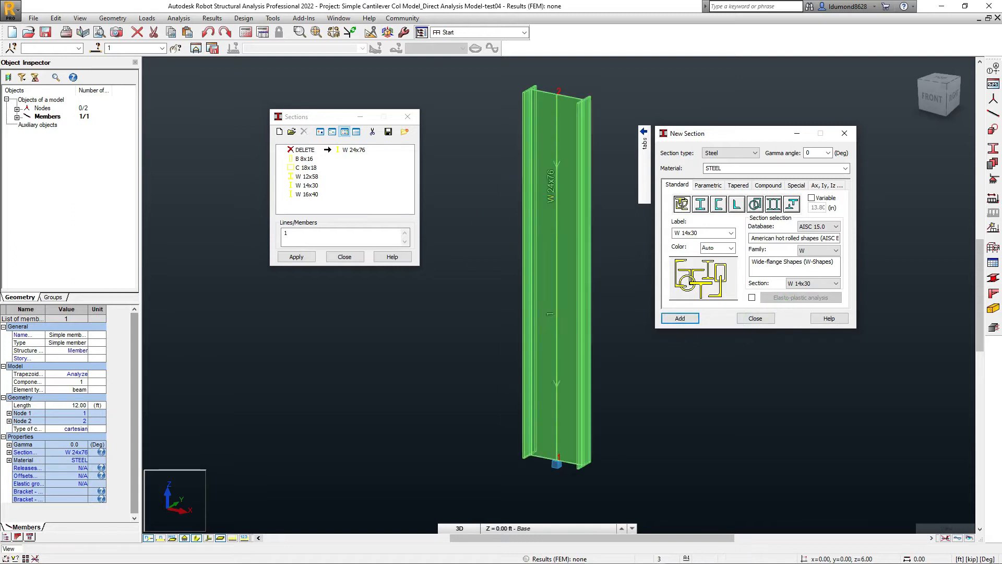
left_click(303, 185)
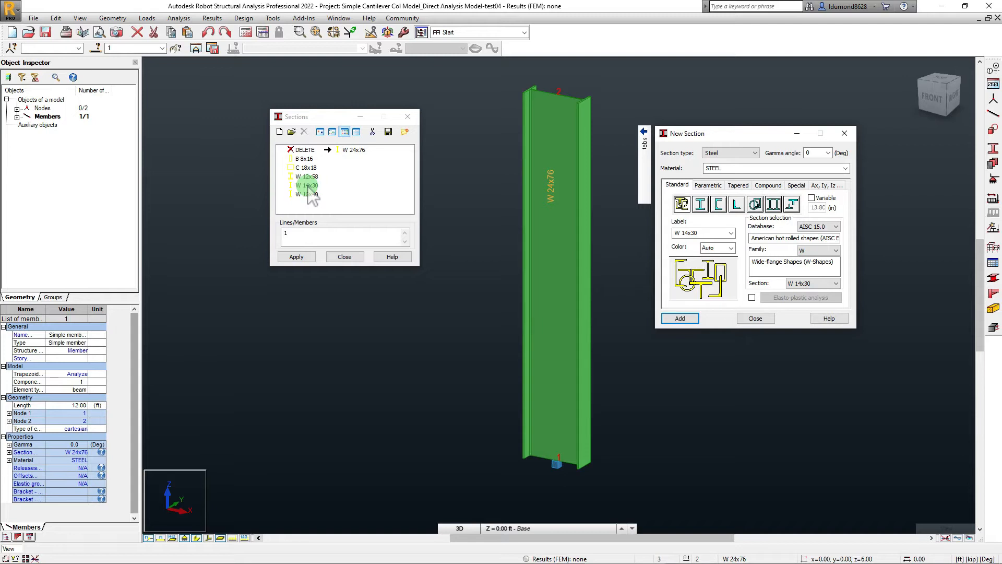
left_click(682, 318)
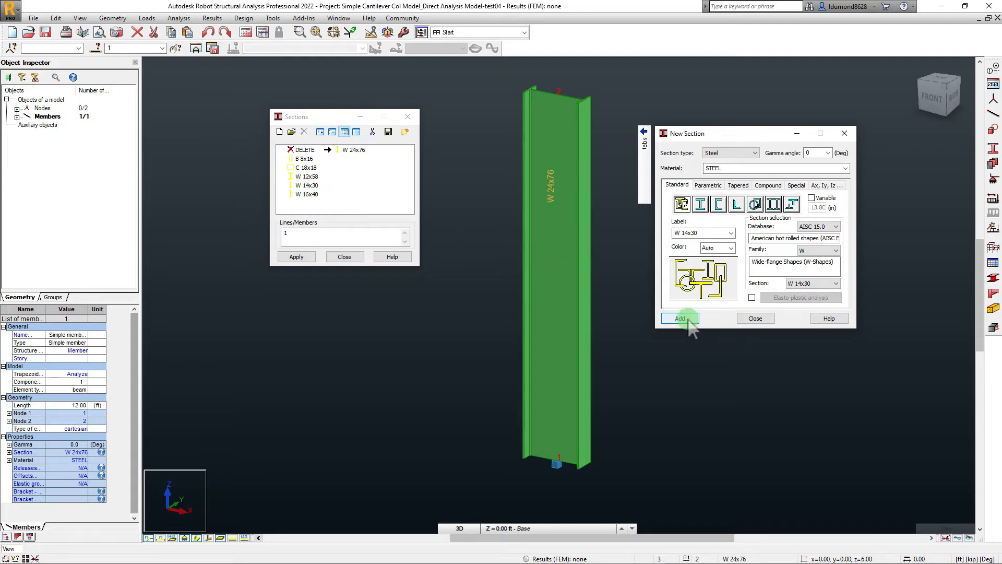
left_click(755, 318)
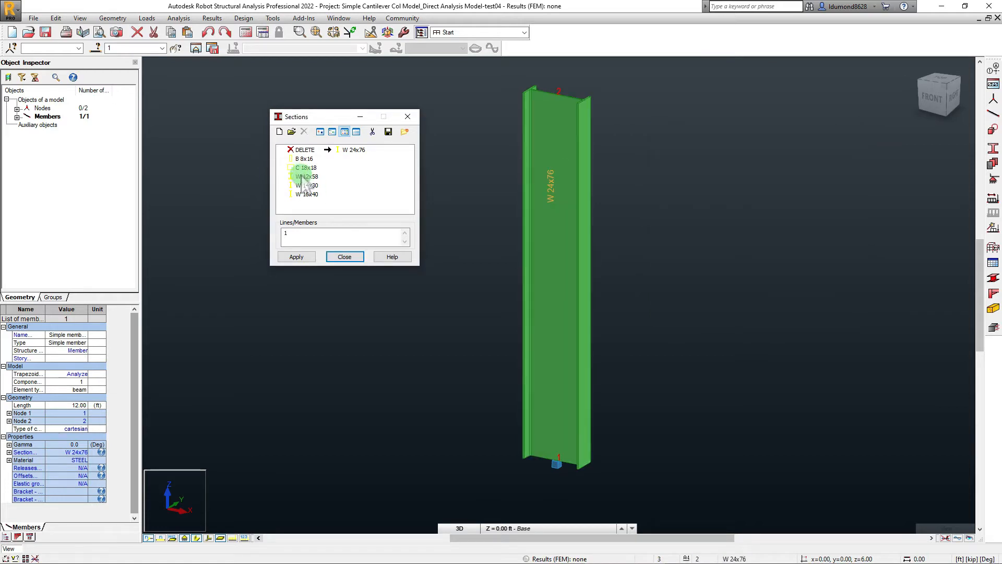
Step: Make W 12x58 the current section in the Sections list, close the list, and save the project with the column deselected
left_click(306, 177)
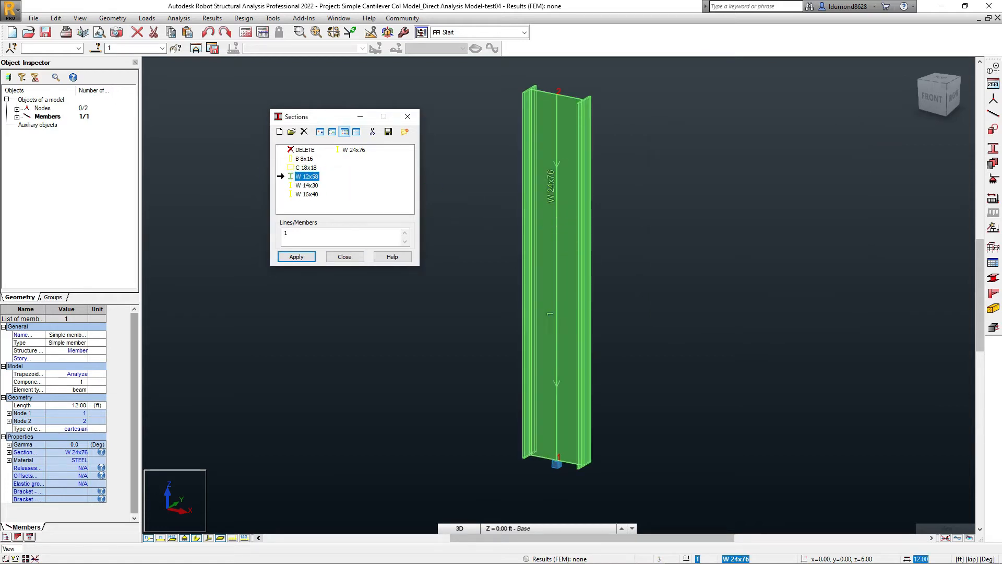
left_click(346, 257)
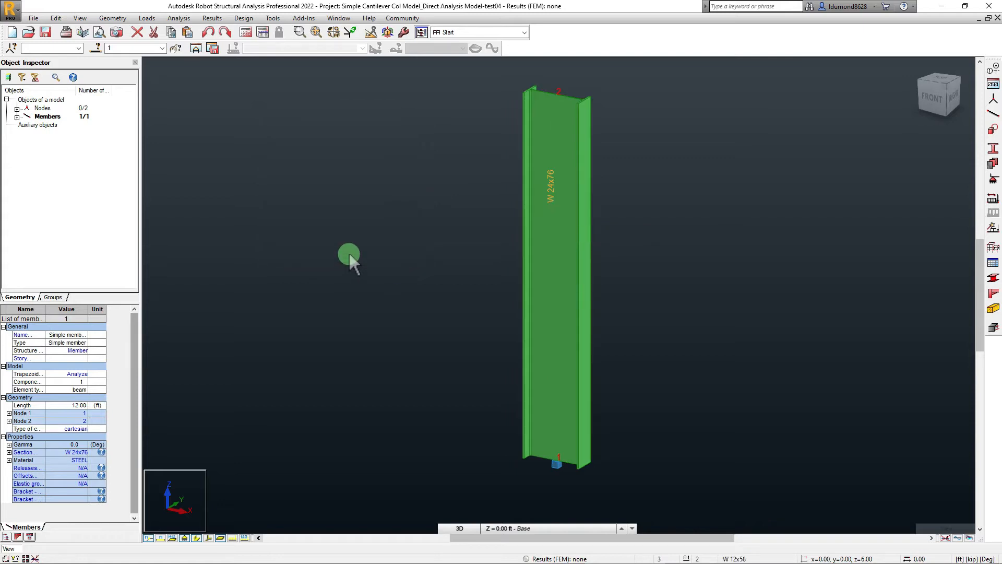
left_click(349, 253)
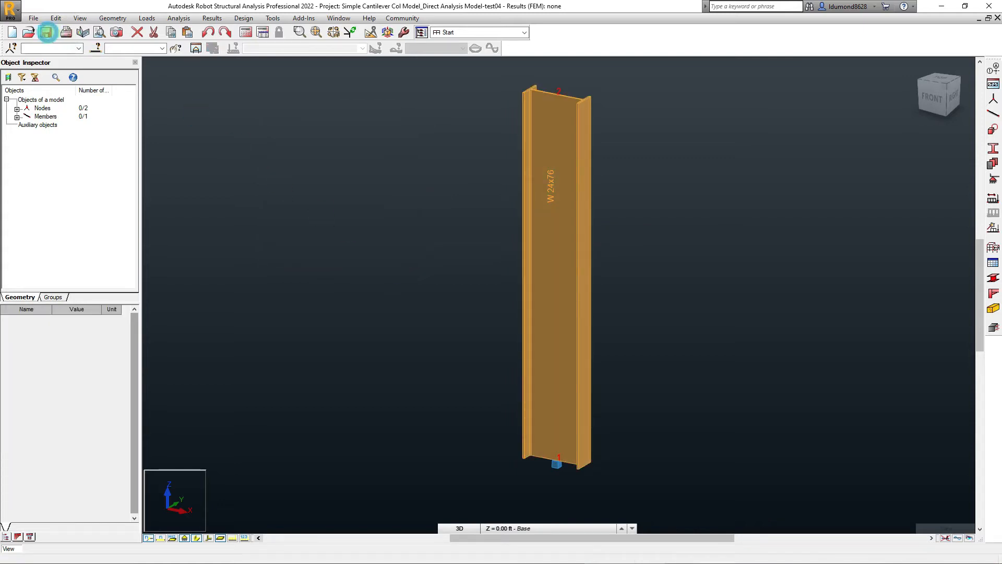
left_click(47, 32)
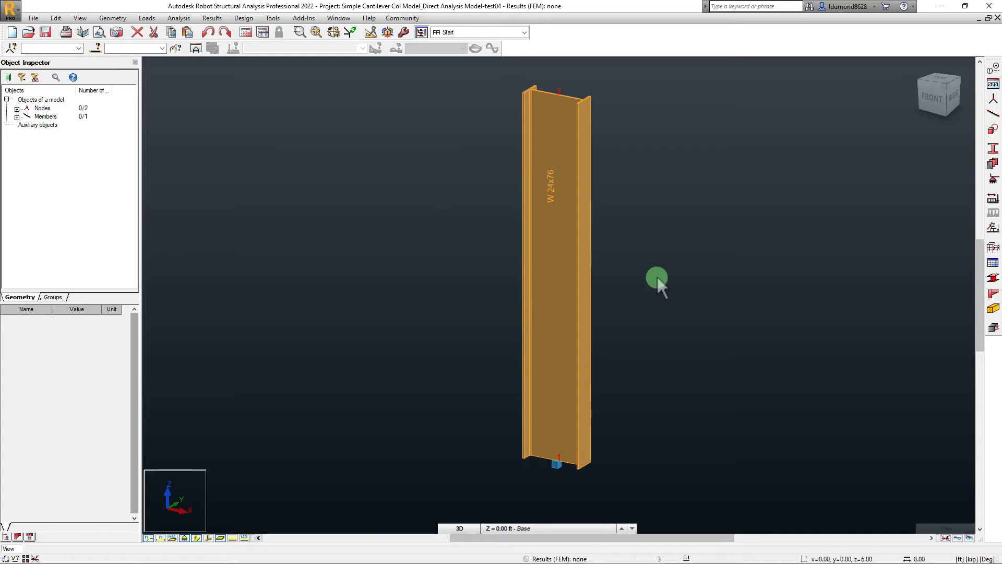
Step: Change the column's section to W 14x30 in its member properties and deselect the column
left_click(598, 277)
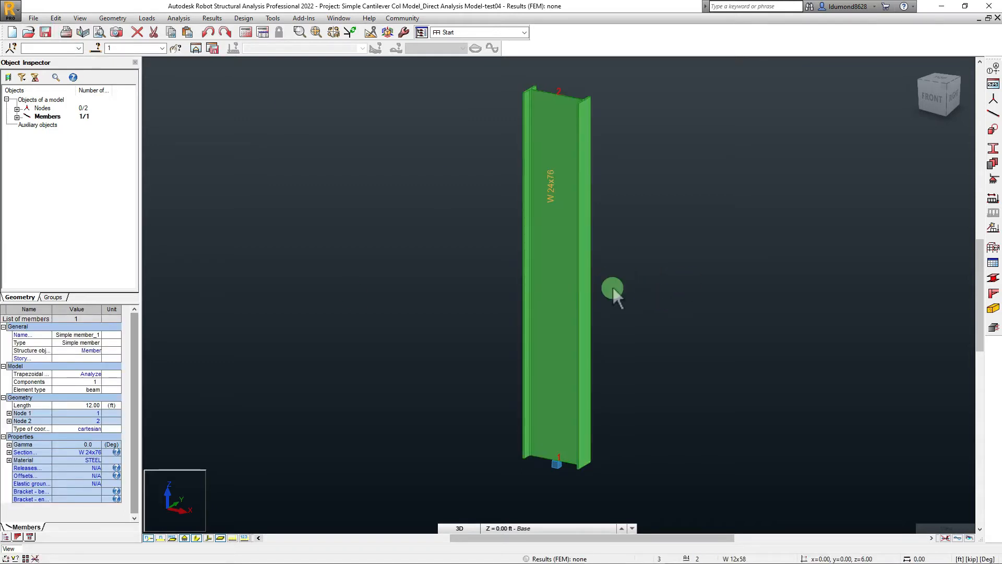
left_click(96, 454)
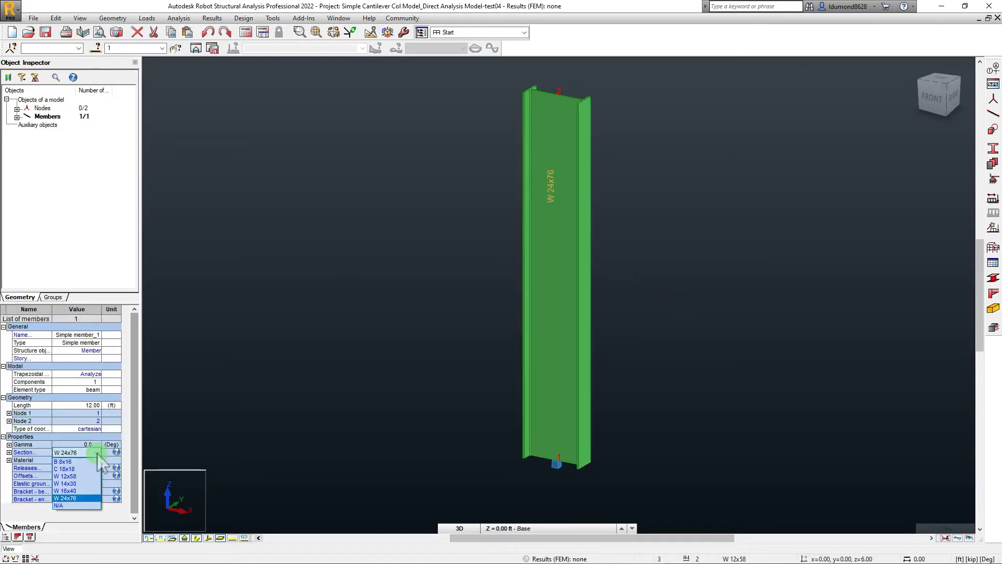
left_click(77, 482)
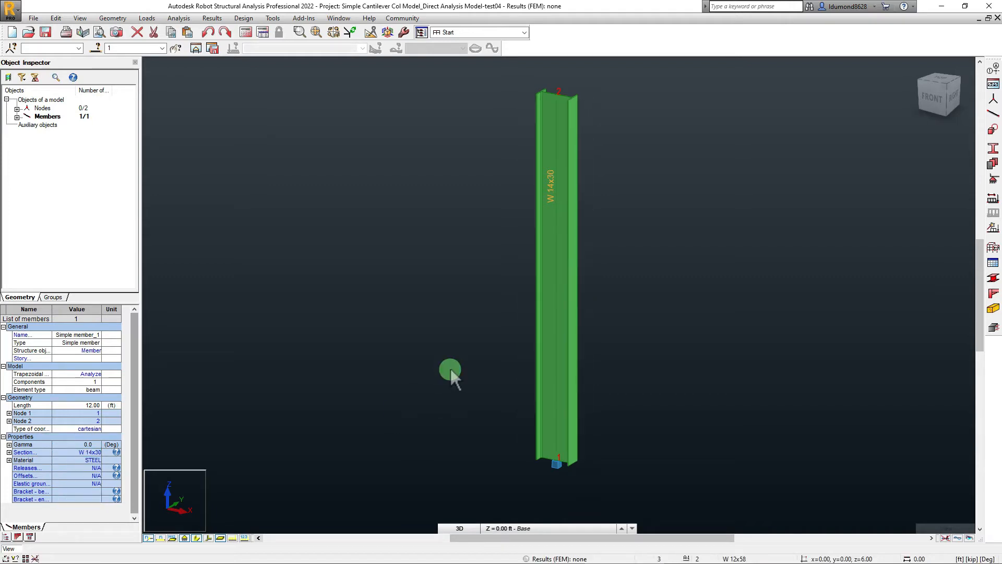
left_click(619, 339)
middle_click_drag(626, 334, 614, 334)
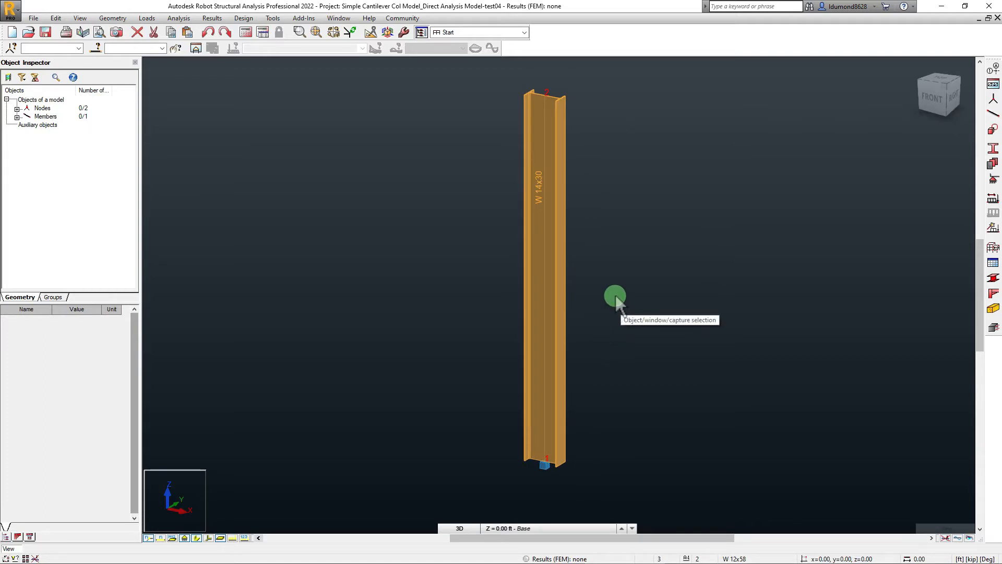
Step: Set the column's material to STEEL A992-50 in its member properties, then deselect the column and save the project
left_click(561, 278)
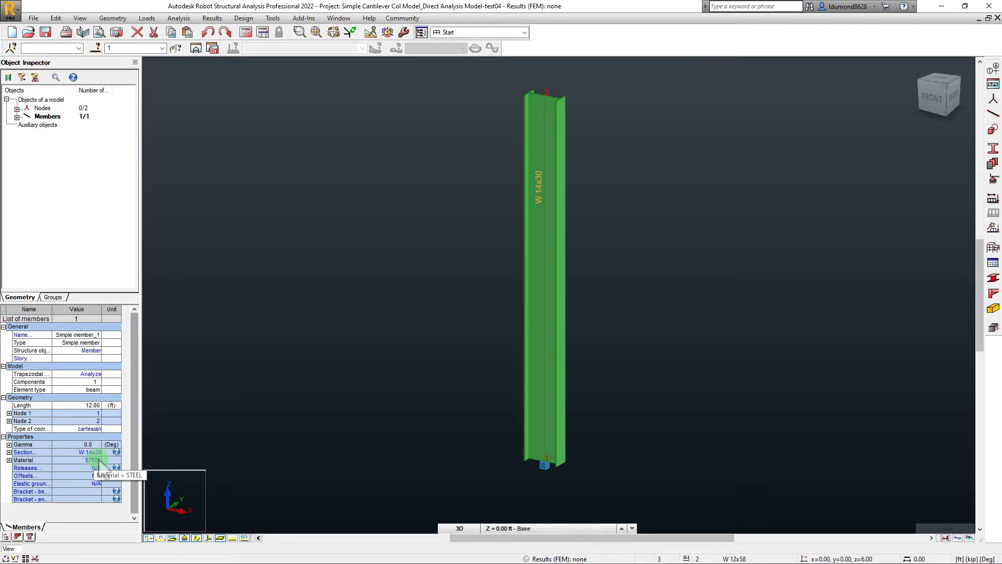
left_click(96, 460)
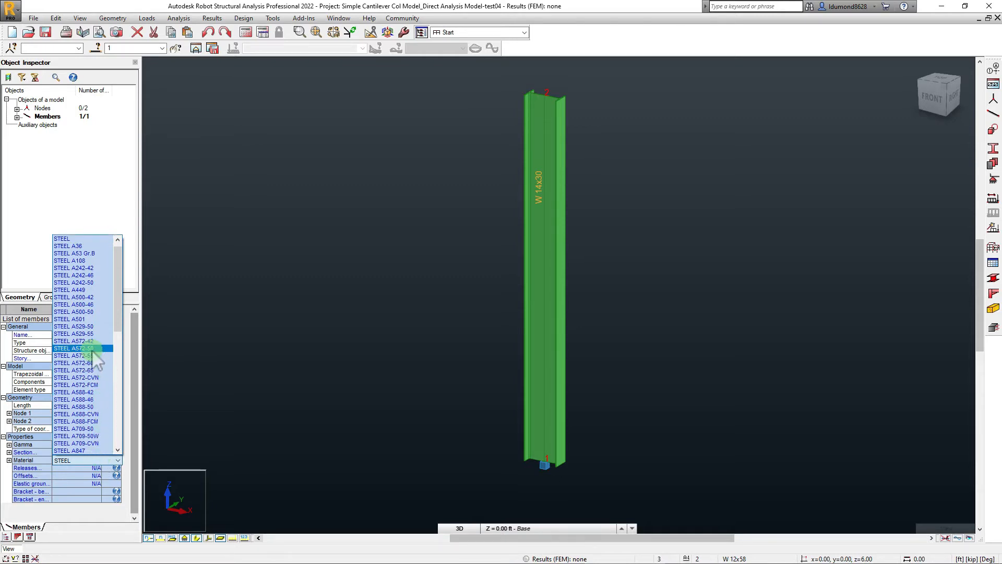
scroll(112, 420, "down", 1)
scroll(112, 419, "down", 2)
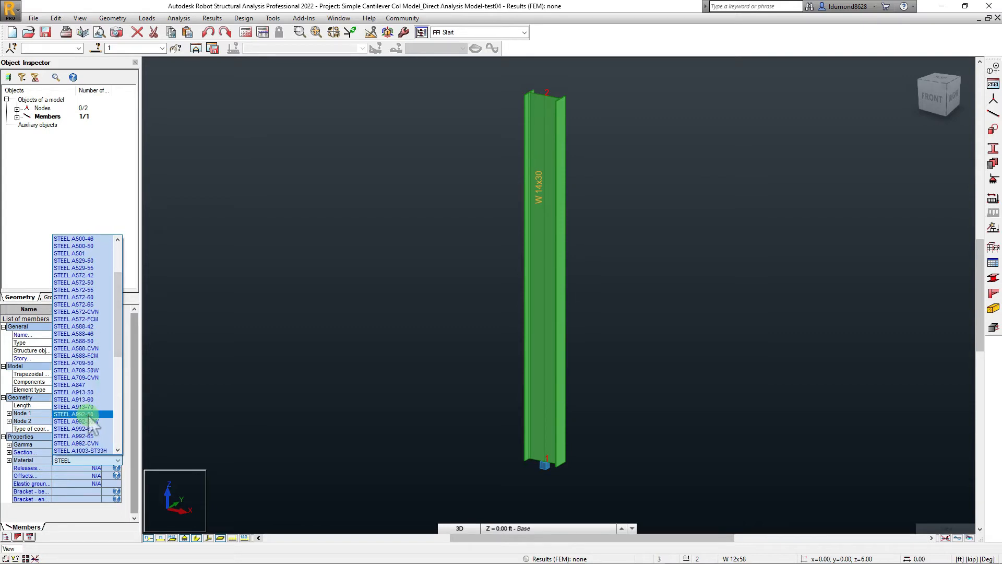
left_click(83, 415)
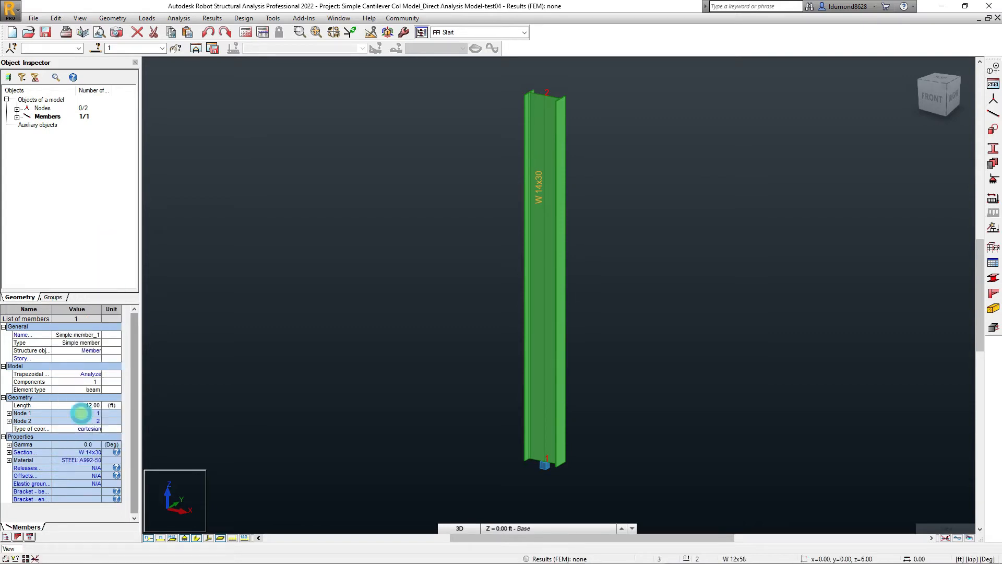
left_click(46, 32)
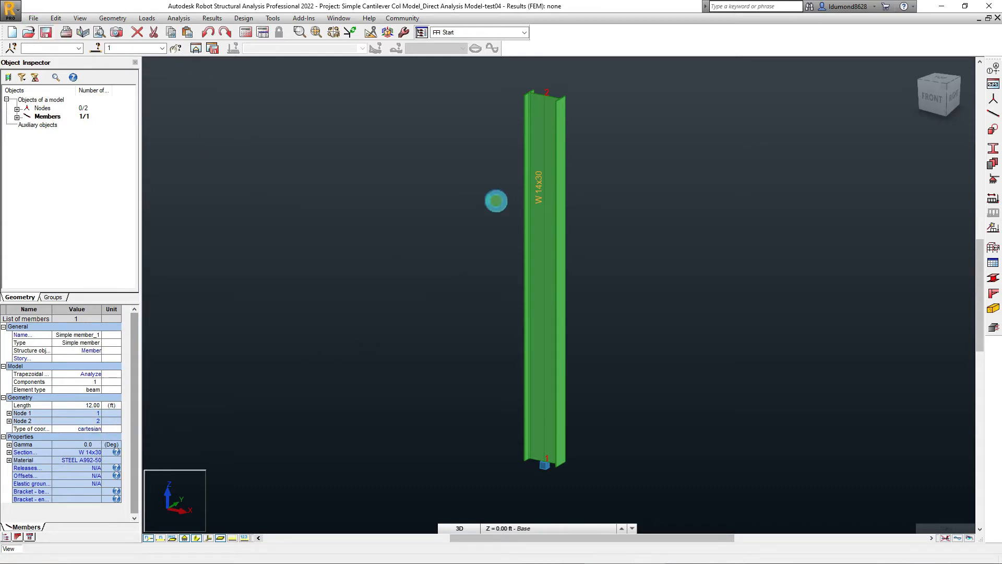
left_click(459, 190)
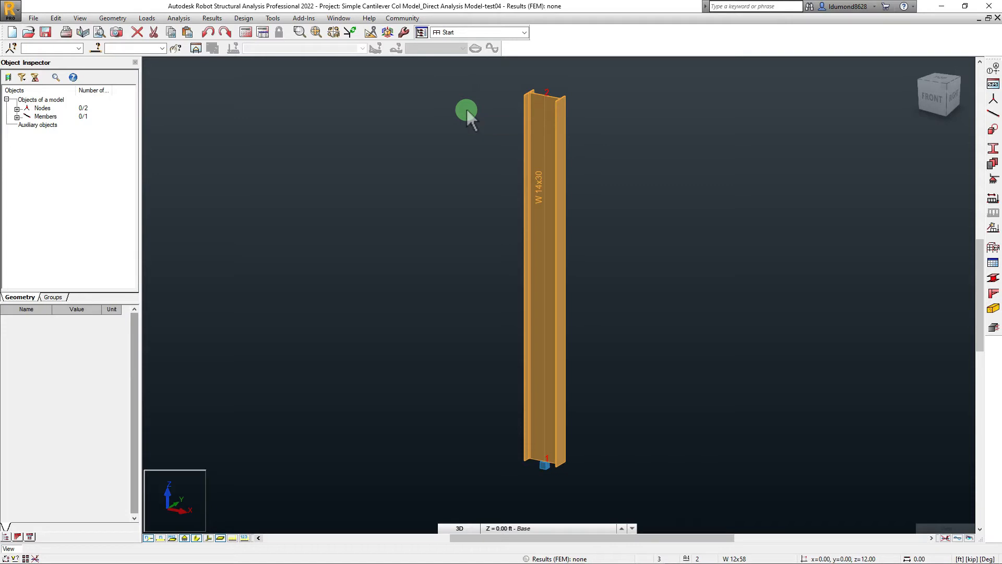
left_click(48, 30)
middle_click_drag(483, 181, 450, 168)
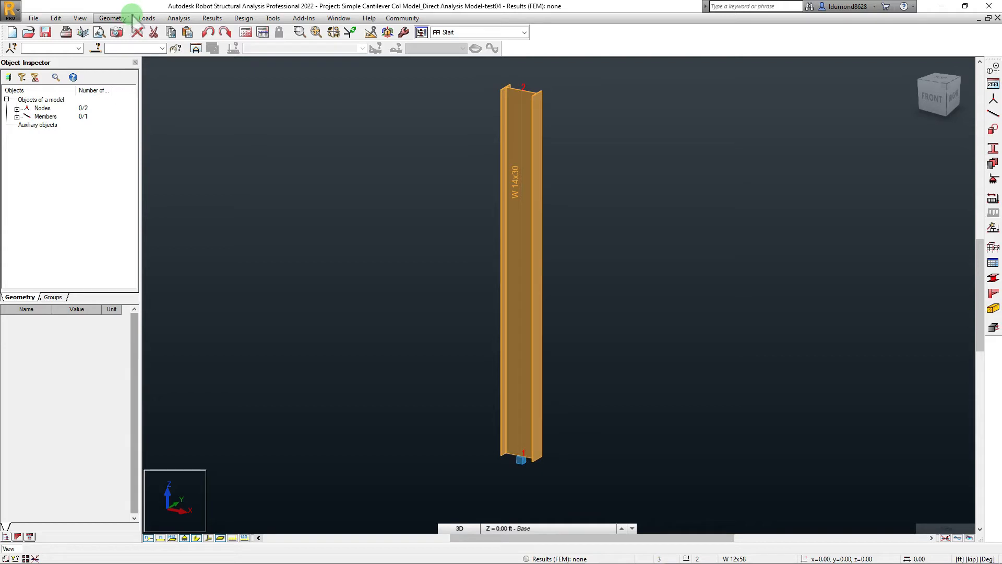
Step: Open the load types definition beside the column and narrow the Case name column so the Analysis Type column fits
left_click(145, 20)
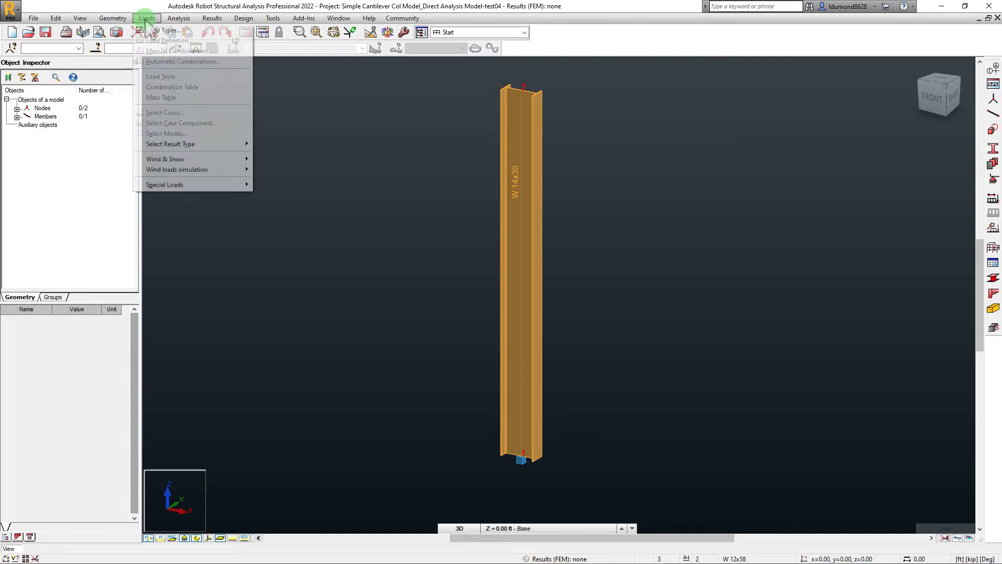
left_click(162, 30)
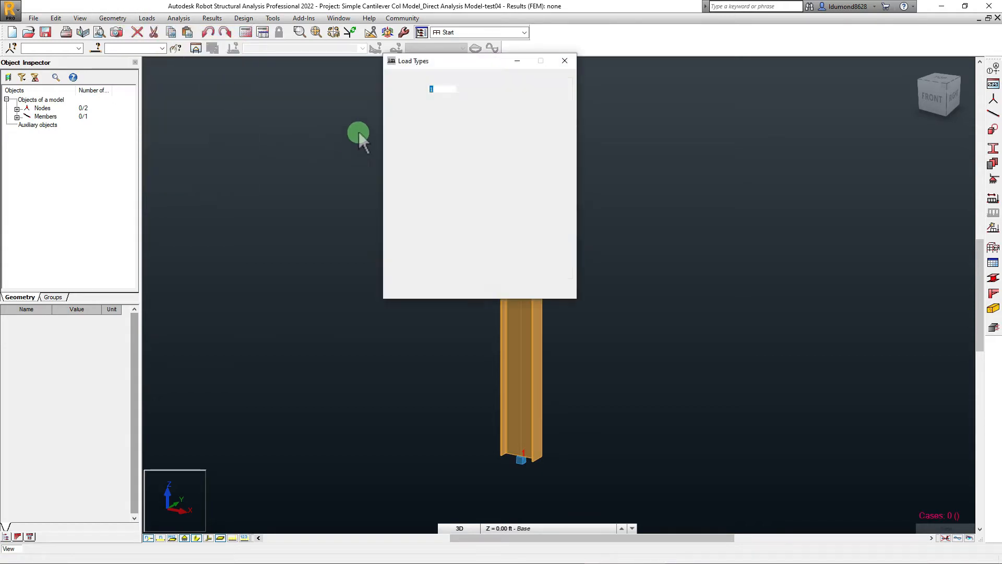
left_click_drag(415, 63, 248, 109)
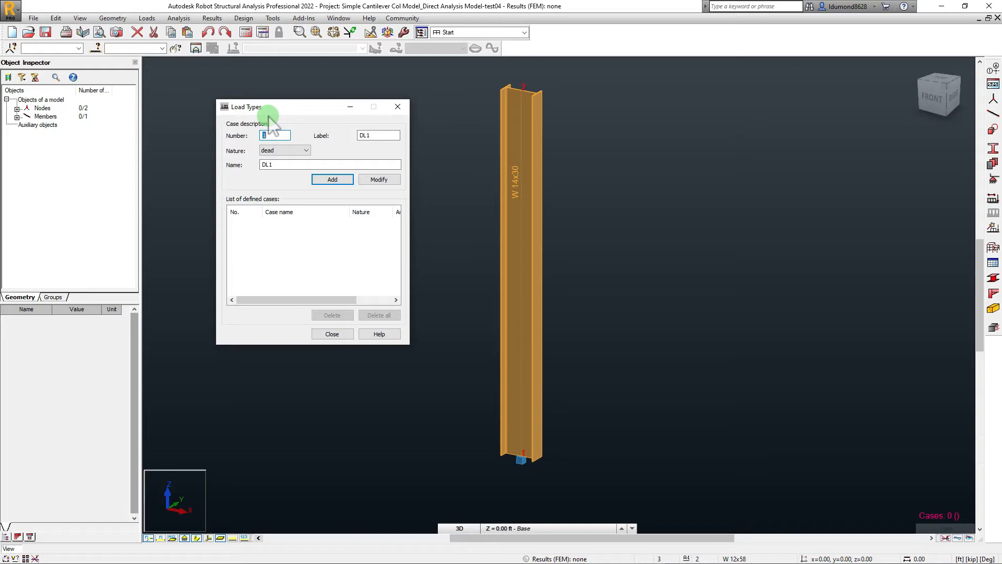
left_click_drag(268, 114, 264, 108)
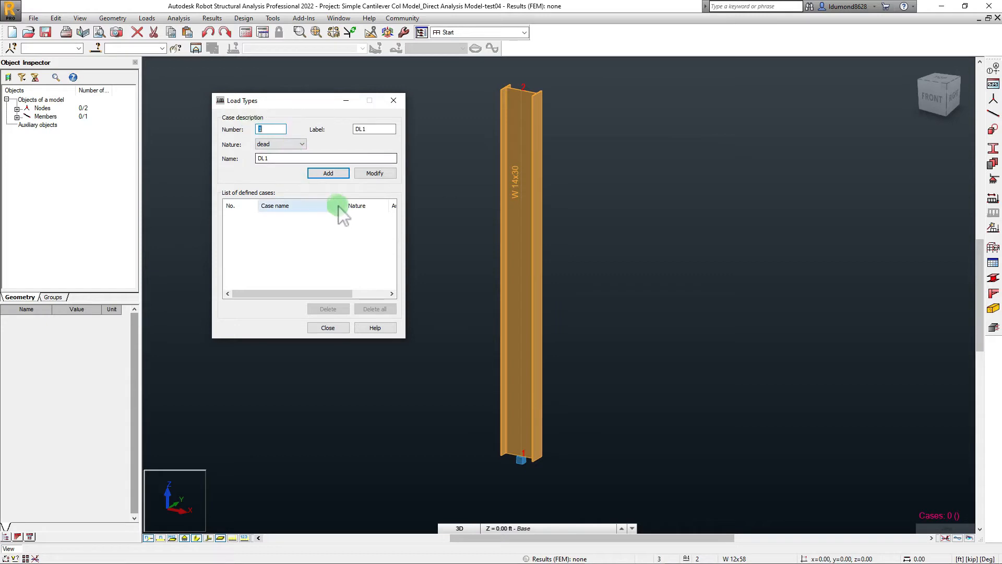
left_click_drag(347, 207, 303, 205)
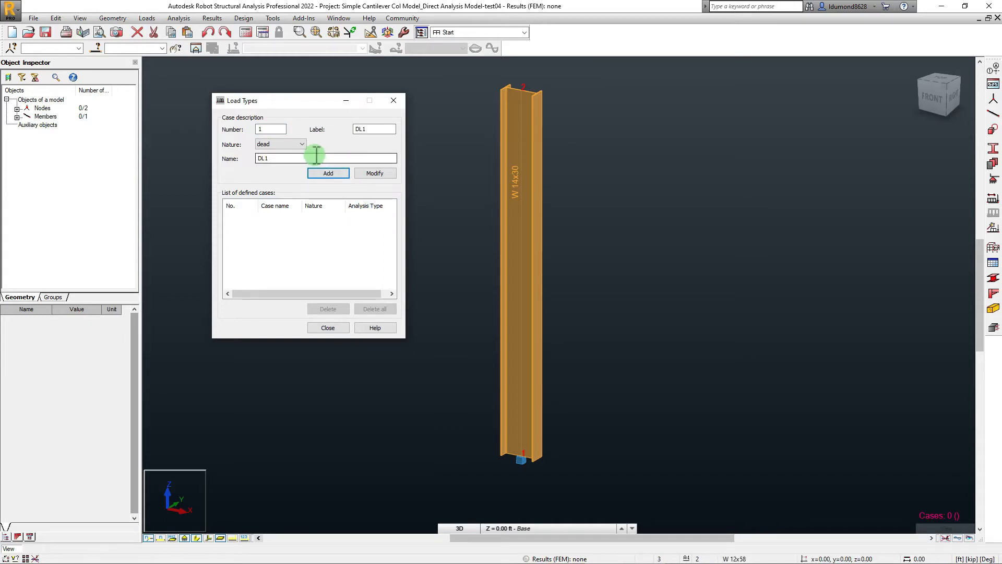
Step: Add load case 1 with nature live, using vert as both its label and its name
left_click(303, 144)
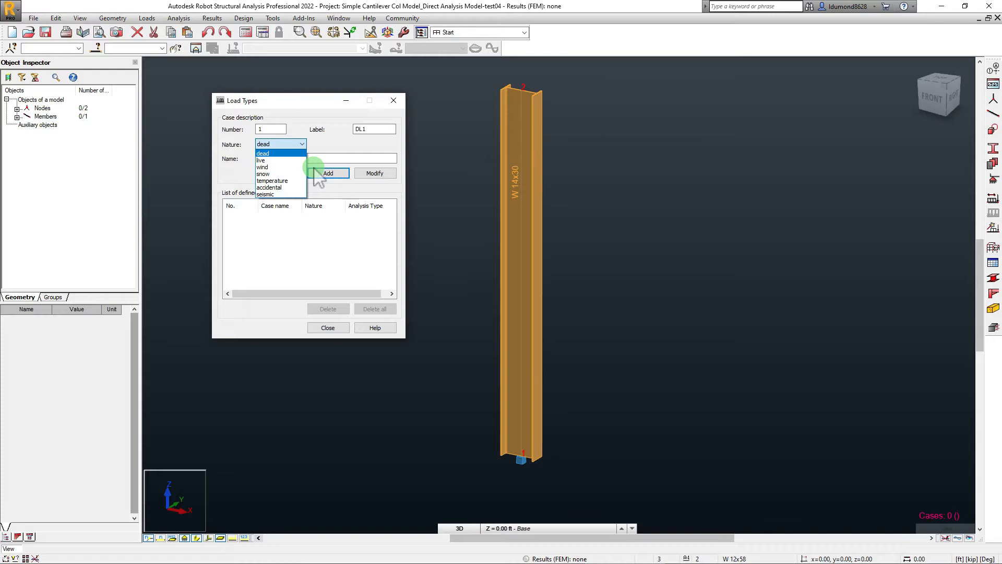
left_click(261, 160)
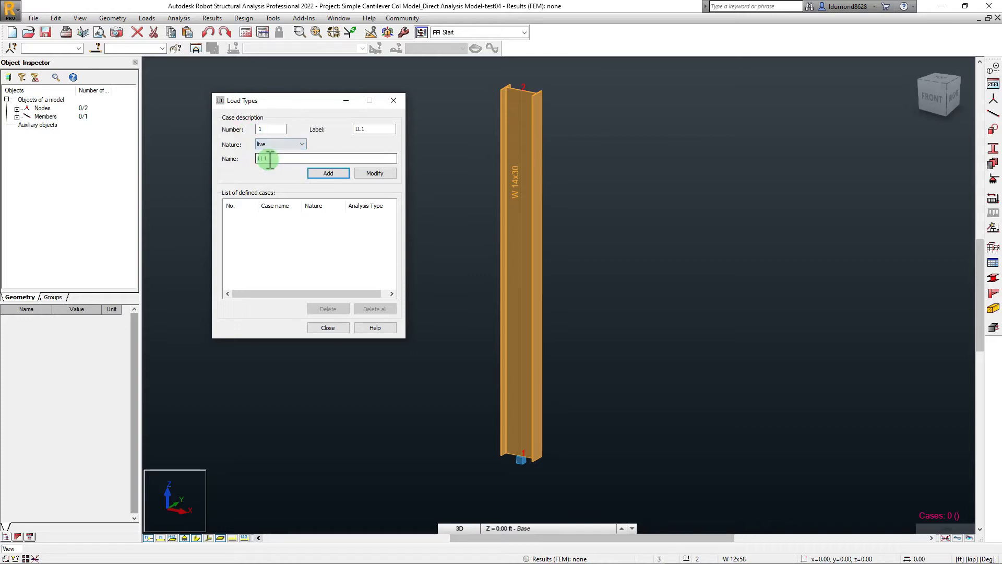
double_click(377, 129)
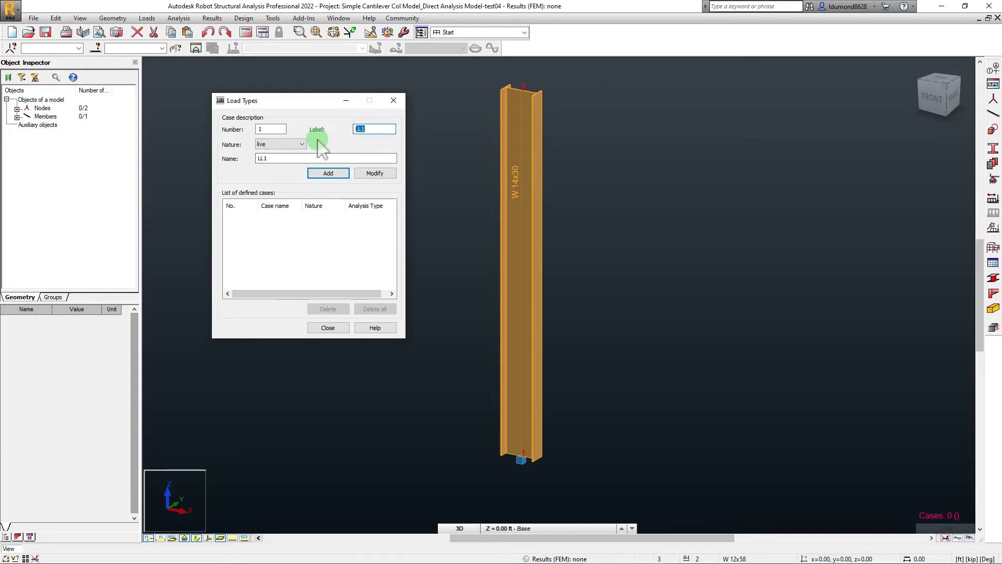
type("vert")
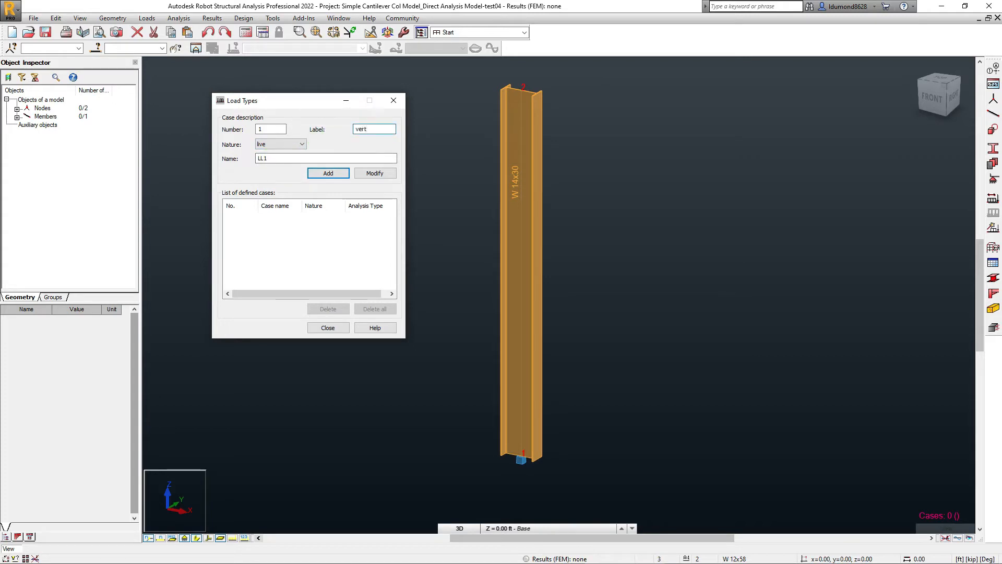
double_click(265, 158)
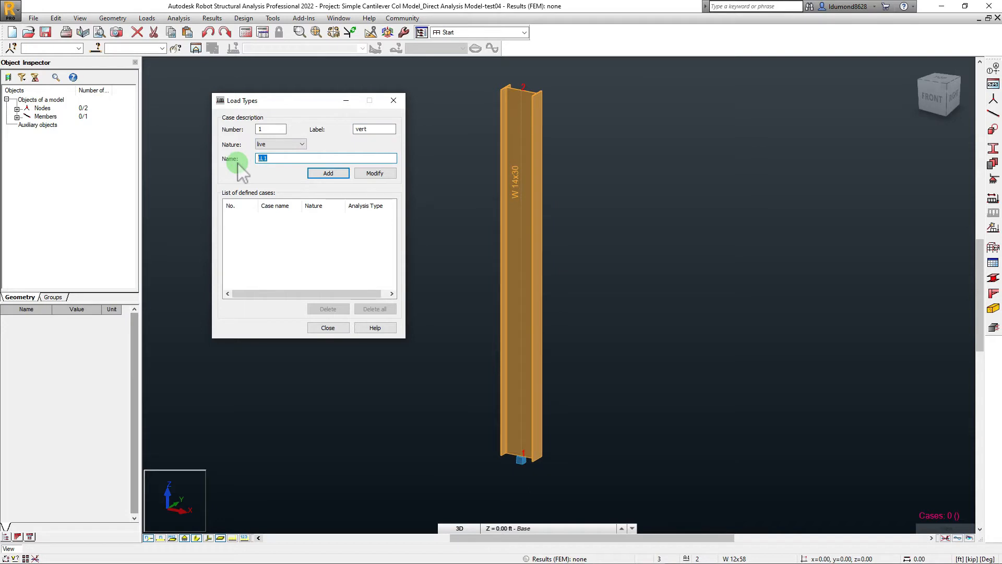
type("vert")
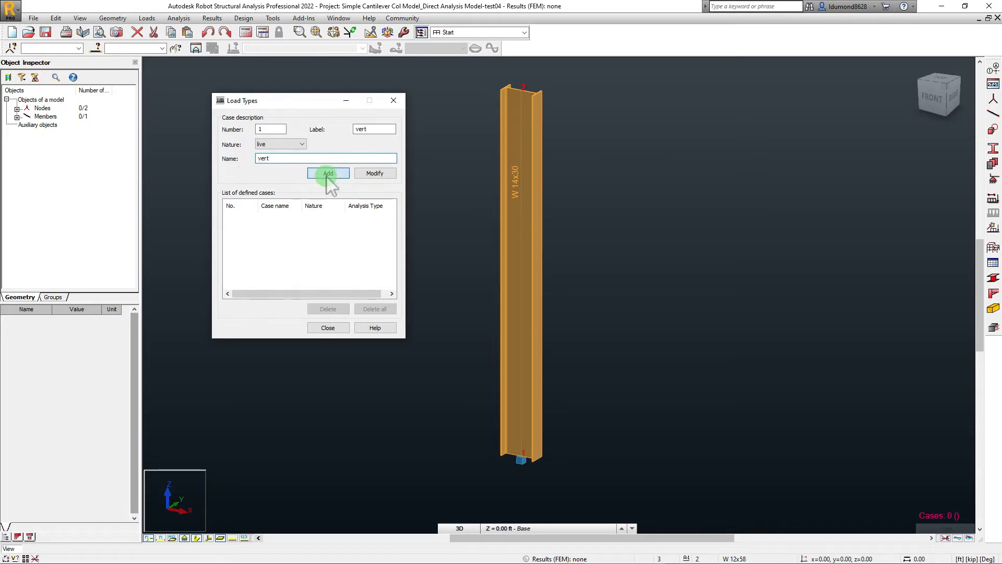
left_click(327, 176)
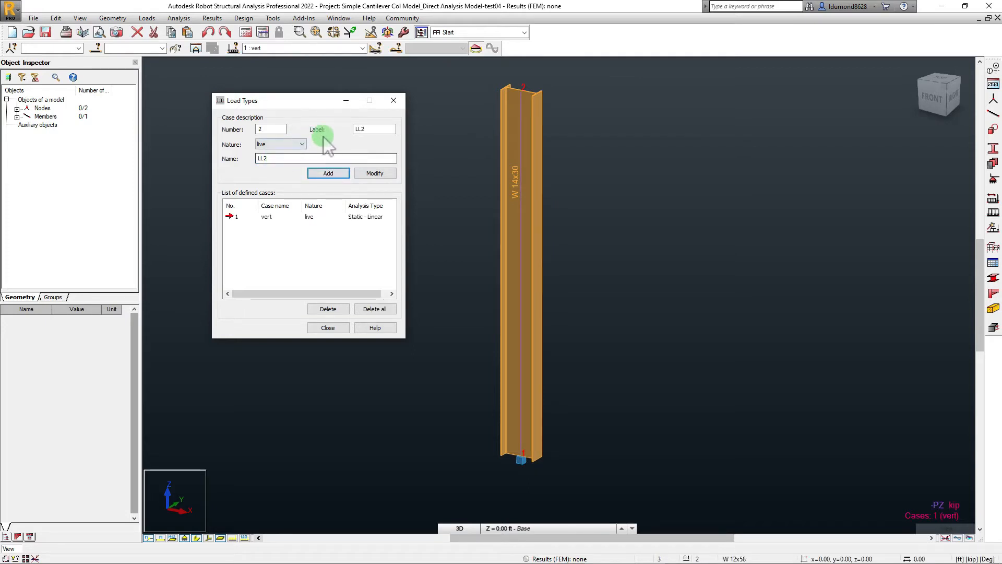
Step: Add load case 2 with nature live, using horiz as both its label and its name
double_click(362, 130)
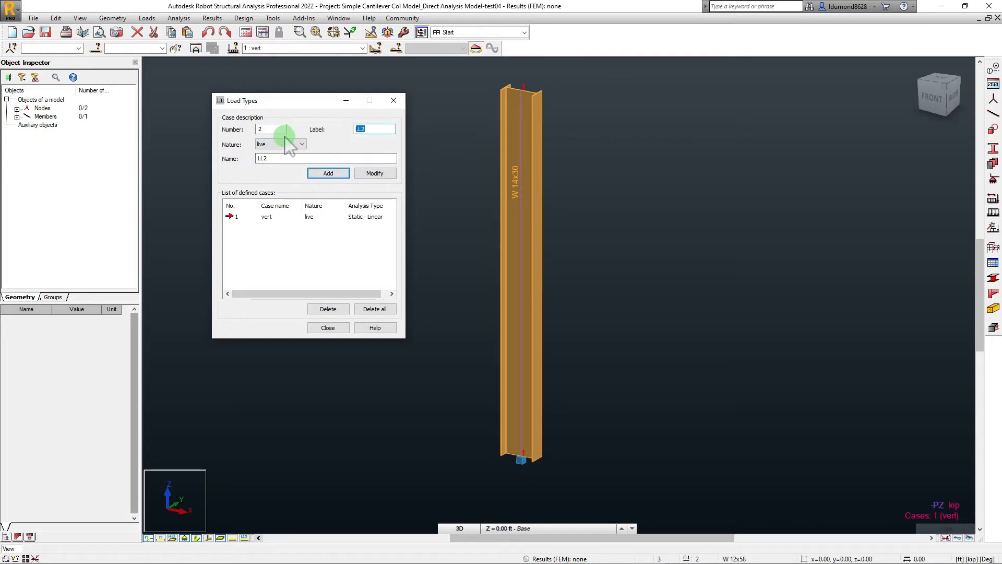
type("horiz")
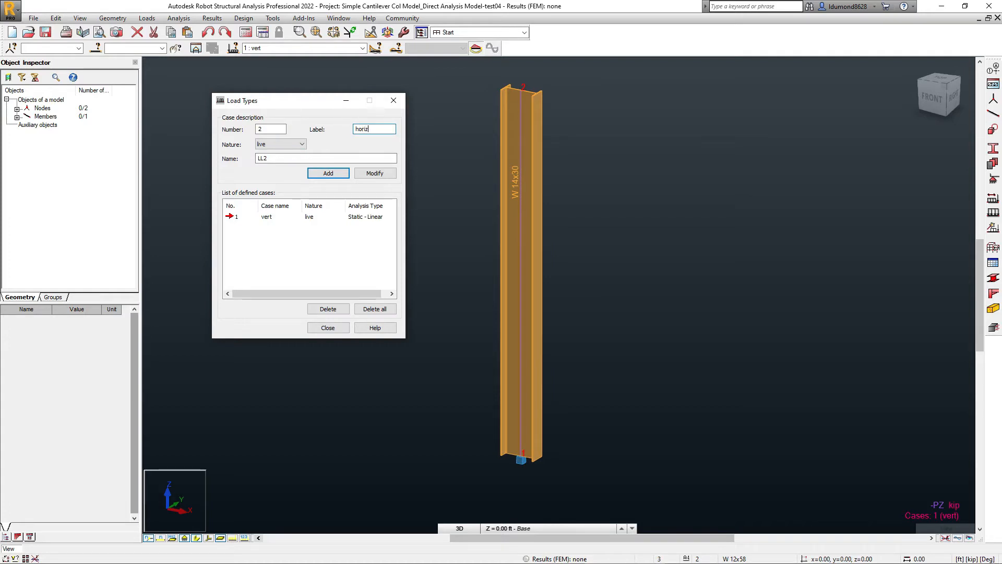
double_click(266, 158)
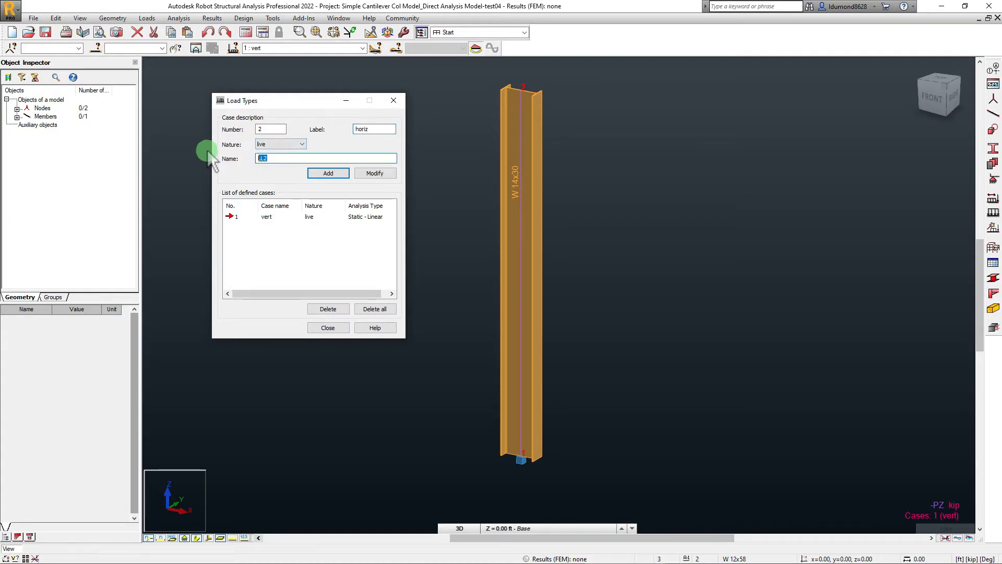
type("horiz")
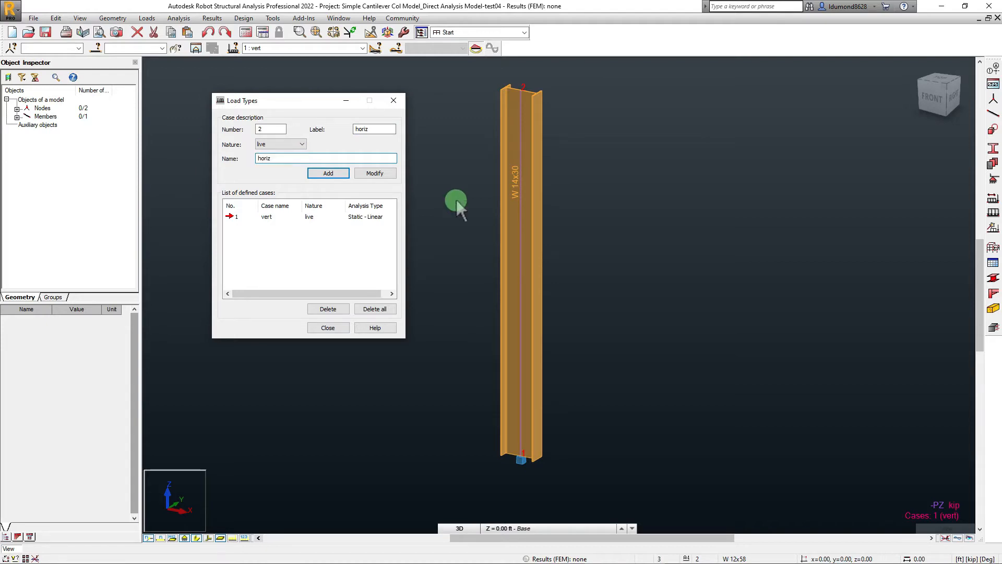
left_click(325, 176)
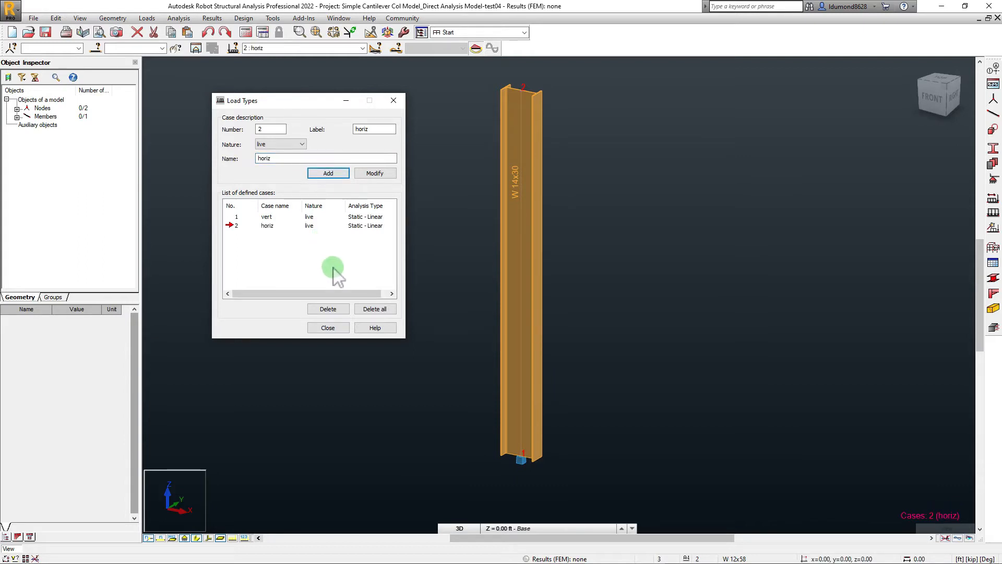
Step: Change the label of load case 2 to Lateral and apply the modification
left_click_drag(286, 101, 302, 91)
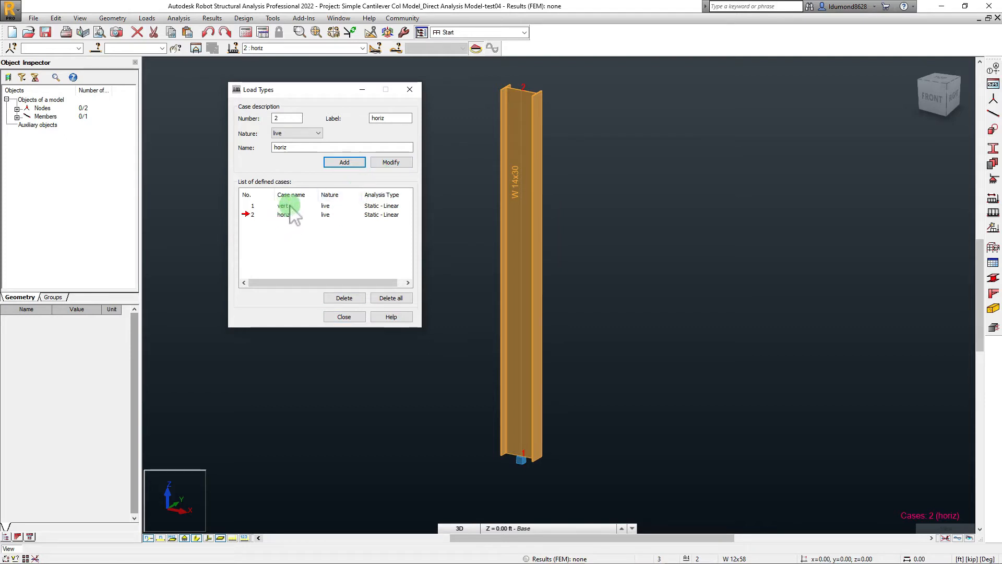
left_click(384, 167)
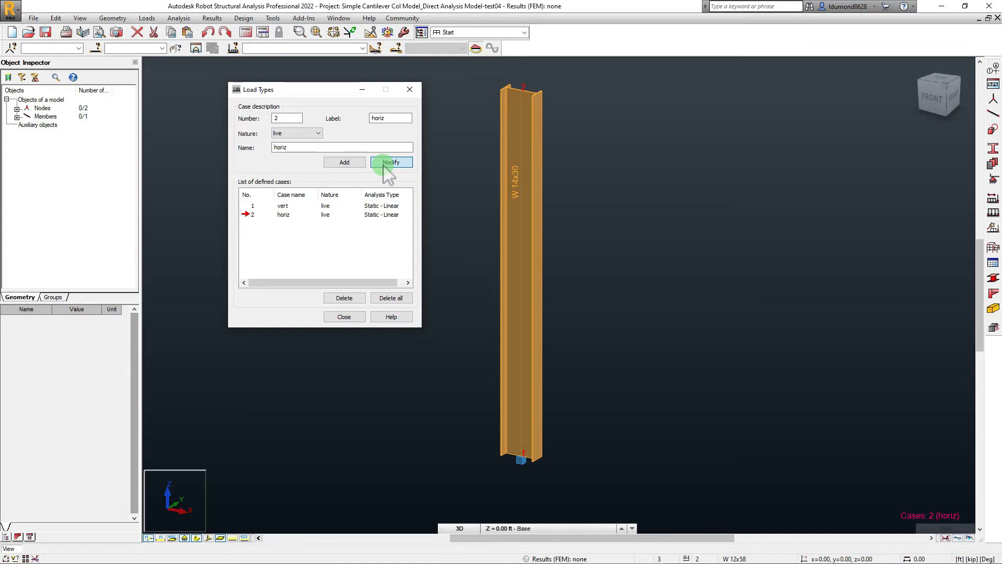
double_click(397, 118)
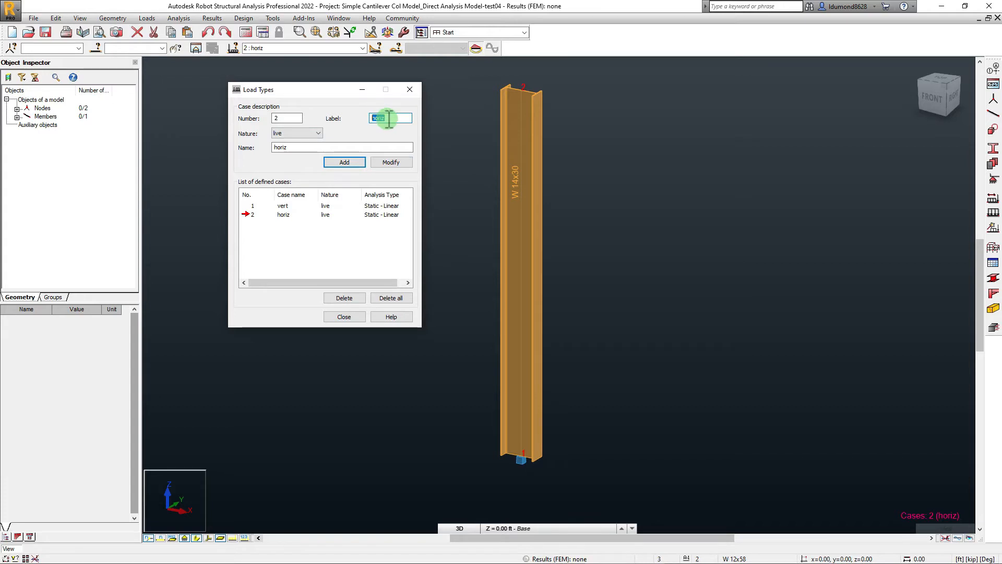
type("Lateral")
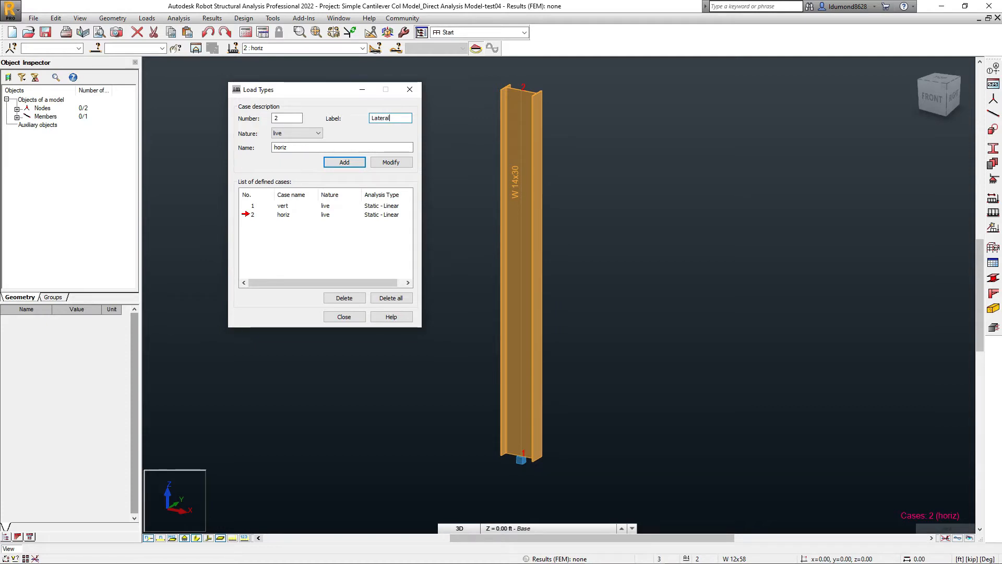
left_click(395, 162)
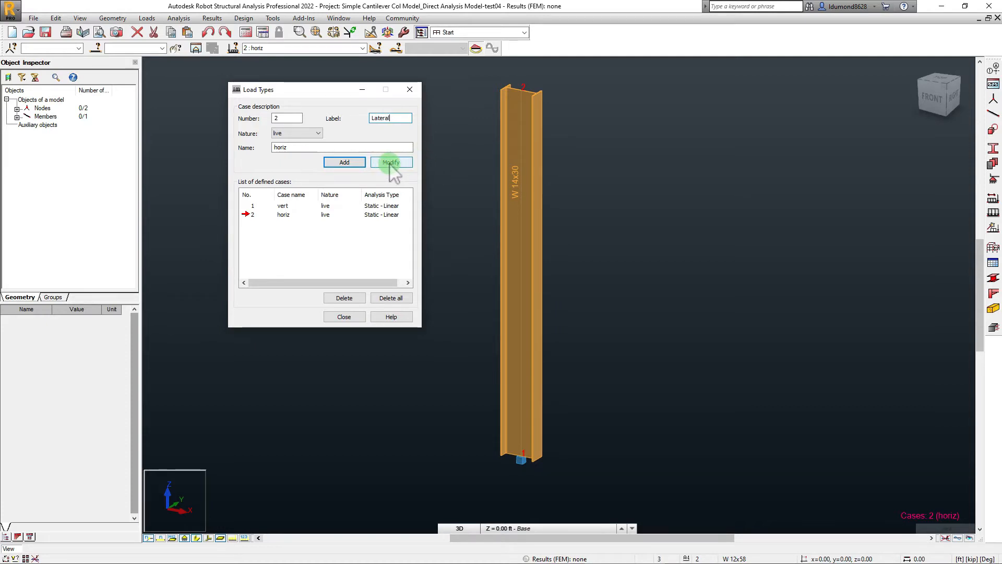
left_click(387, 163)
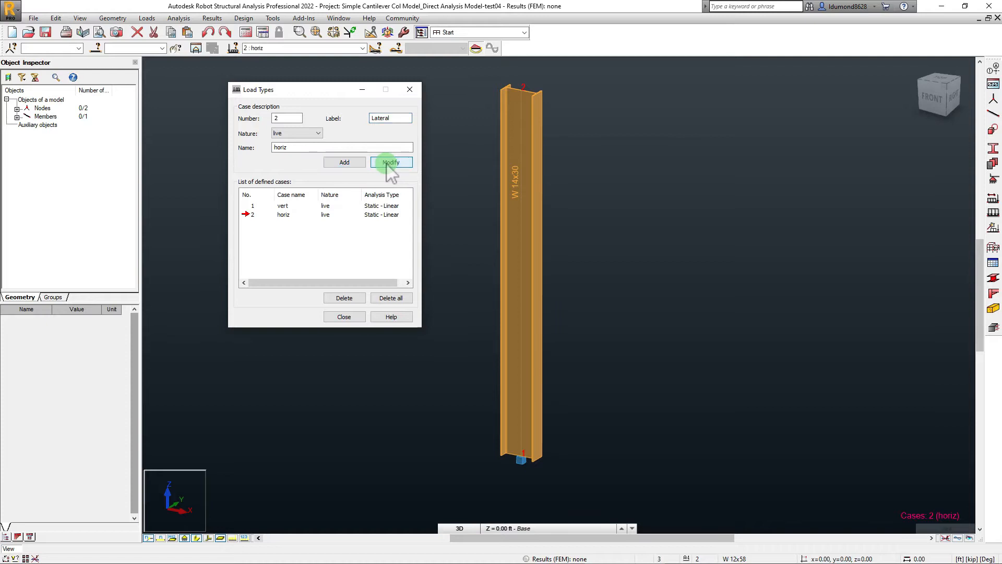
Step: Rename load case 2 as Lat in the list of defined cases
double_click(300, 149)
type("Lo")
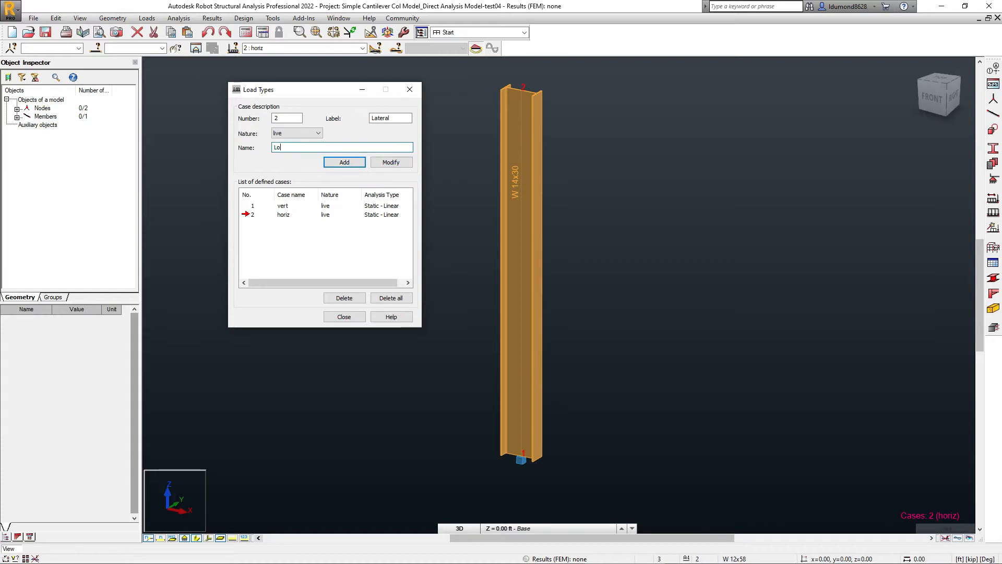
type("ader")
key("BackSpace")
key("BackSpace")
key("BackSpace")
key("BackSpace")
key("BackSpace")
type("a")
left_click(394, 162)
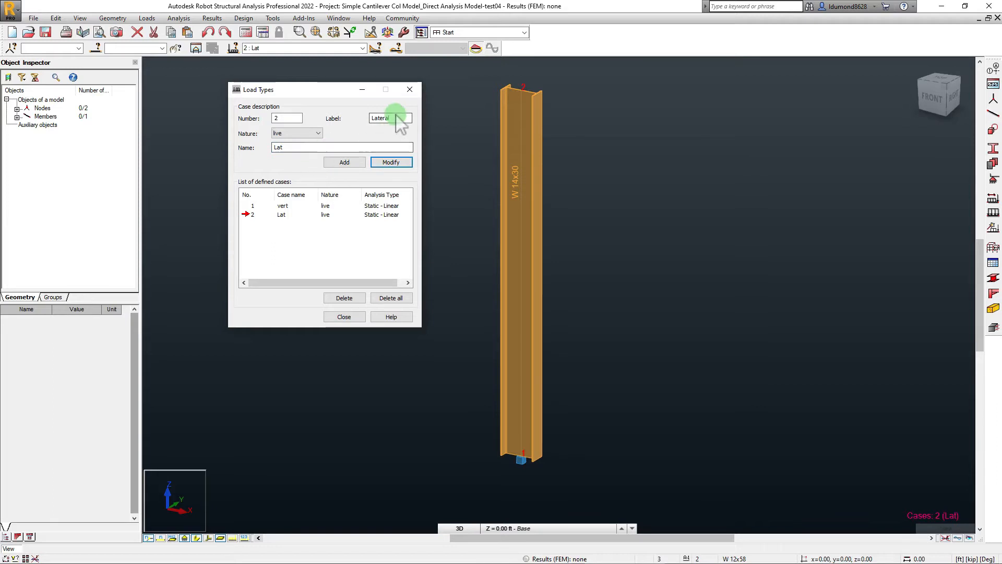
Step: Change both the label and the name of load case 2 to Horiz, apply the modification and save the project
left_click_drag(400, 118, 338, 119)
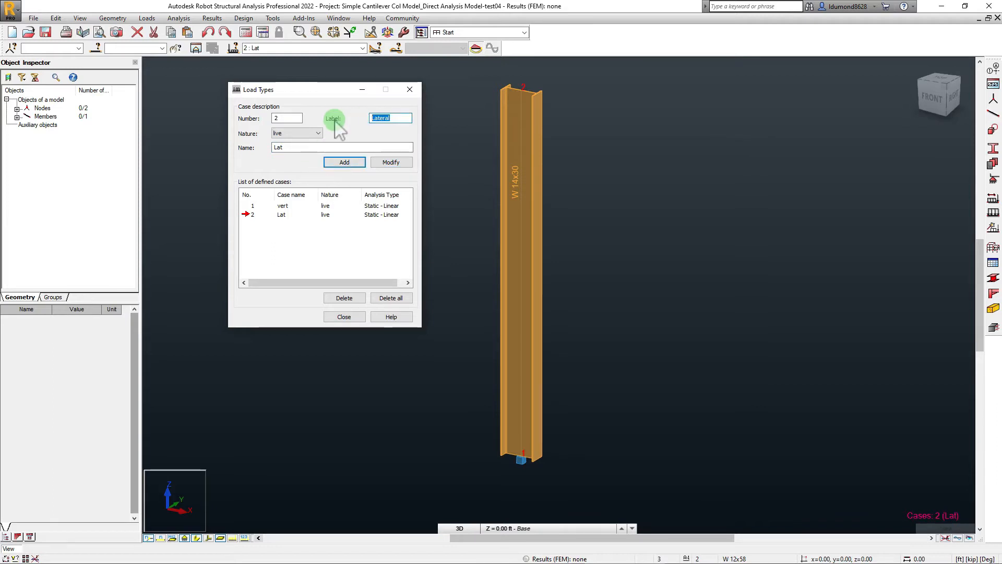
type("Horiz")
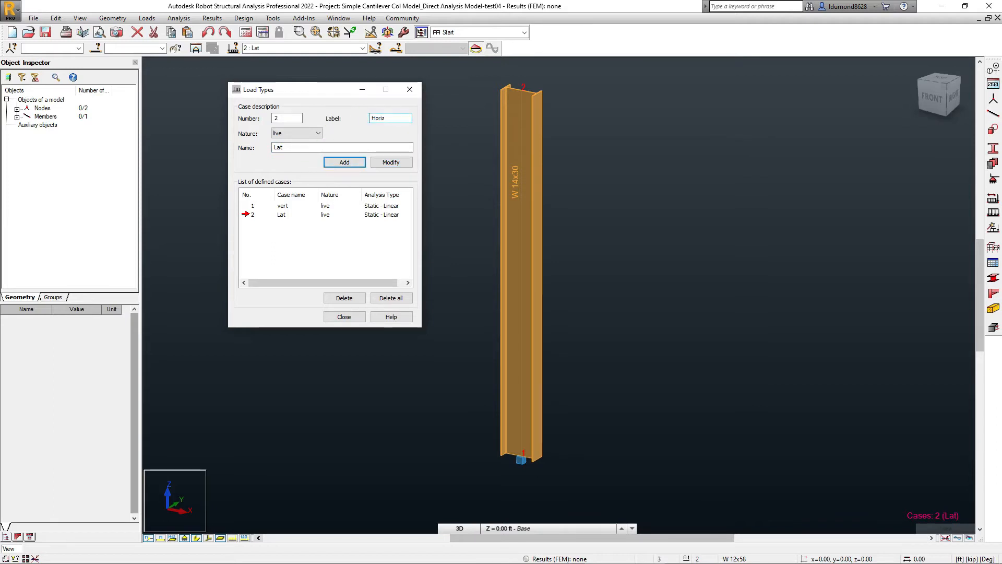
left_click_drag(293, 148, 143, 151)
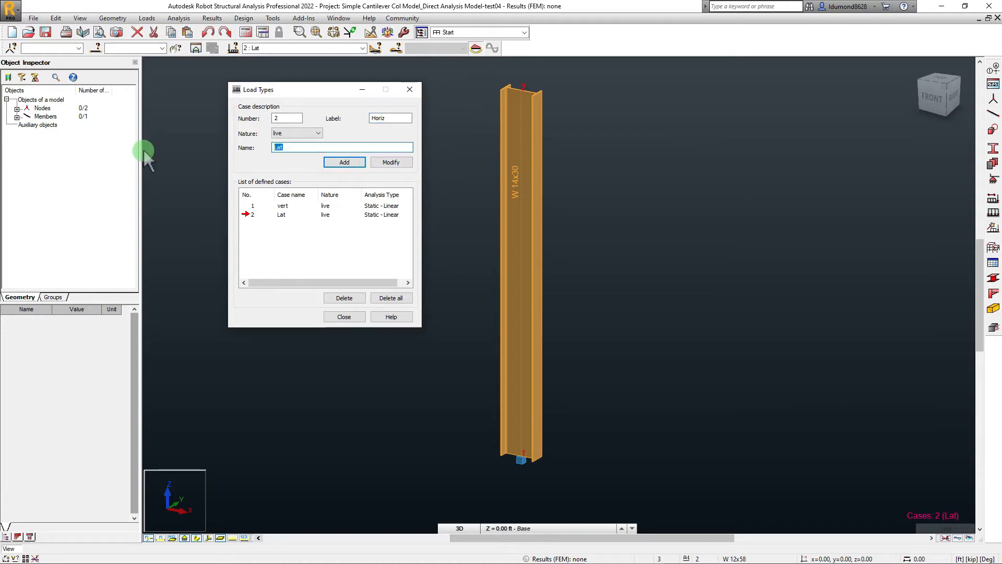
type("Hori")
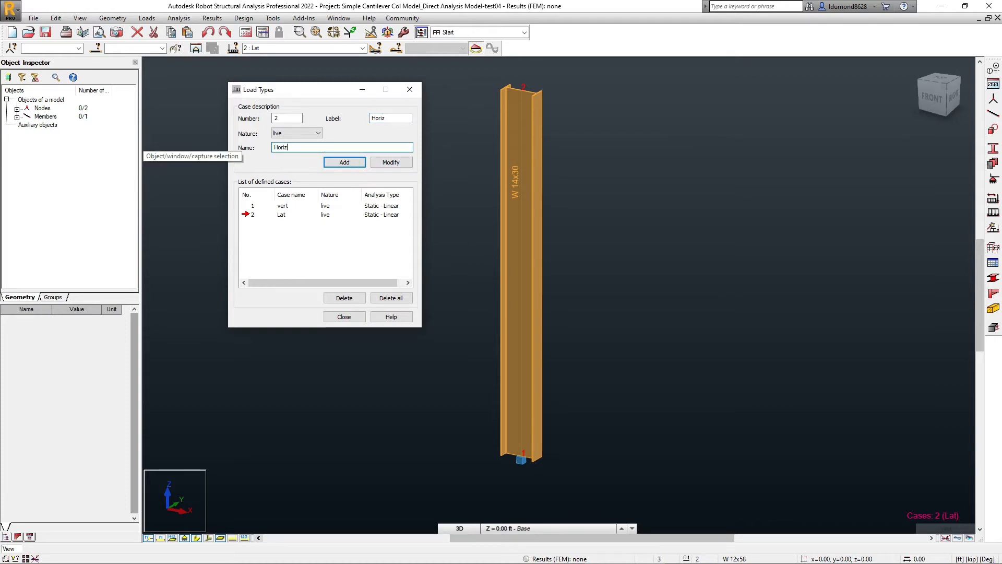
type("z")
left_click(391, 163)
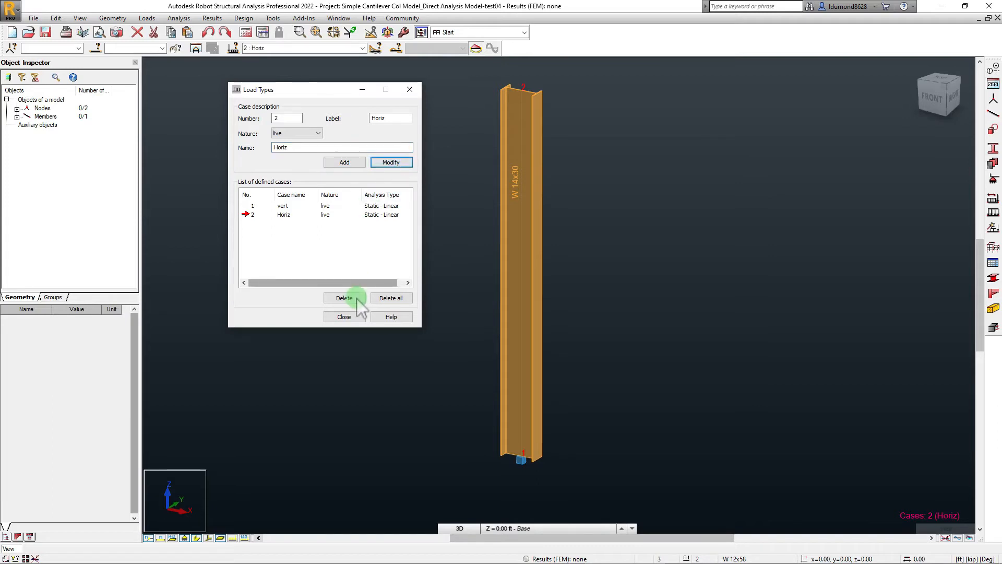
left_click(343, 316)
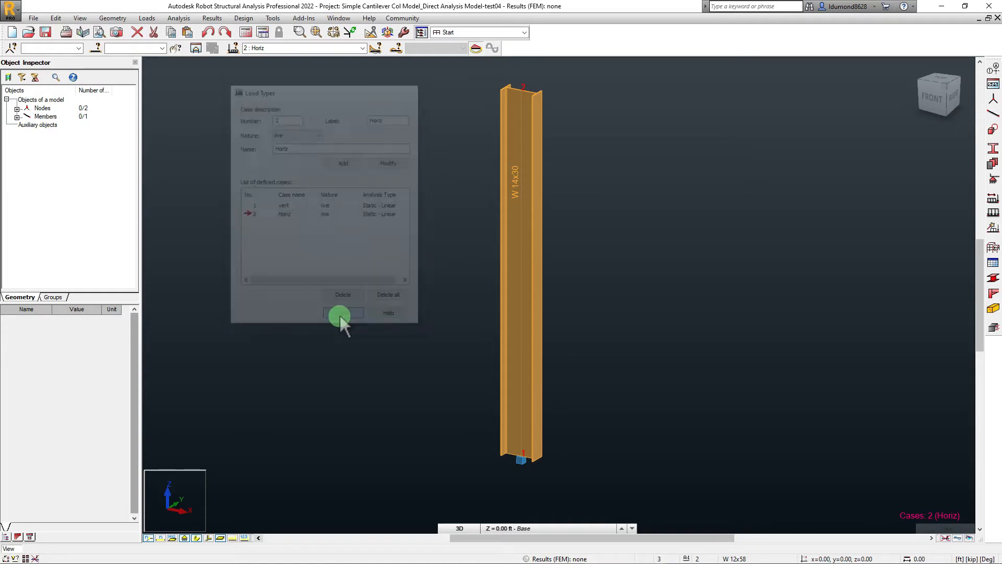
left_click(45, 33)
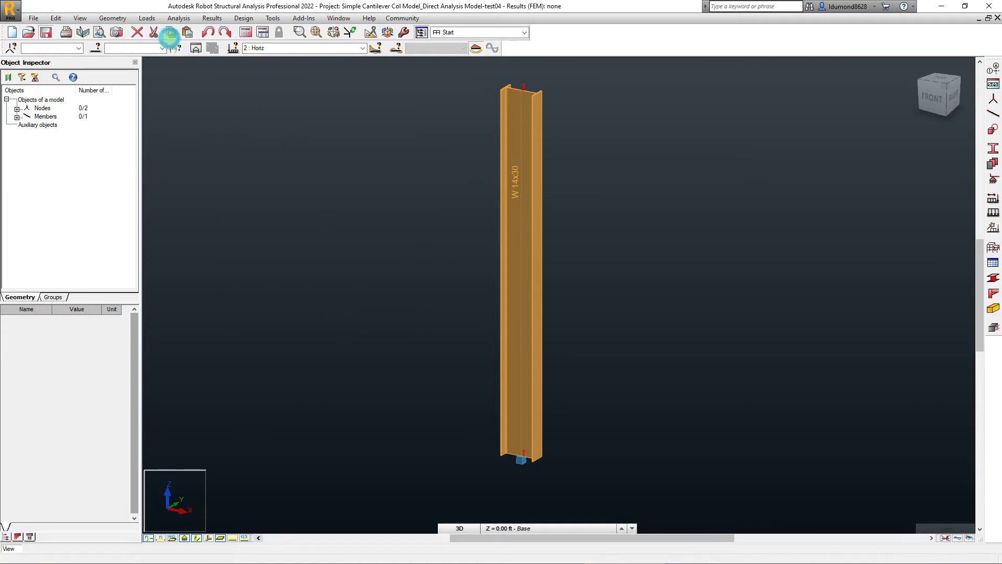
Step: Open the load definition settings for the Horiz case and move them closer to the column
left_click(147, 18)
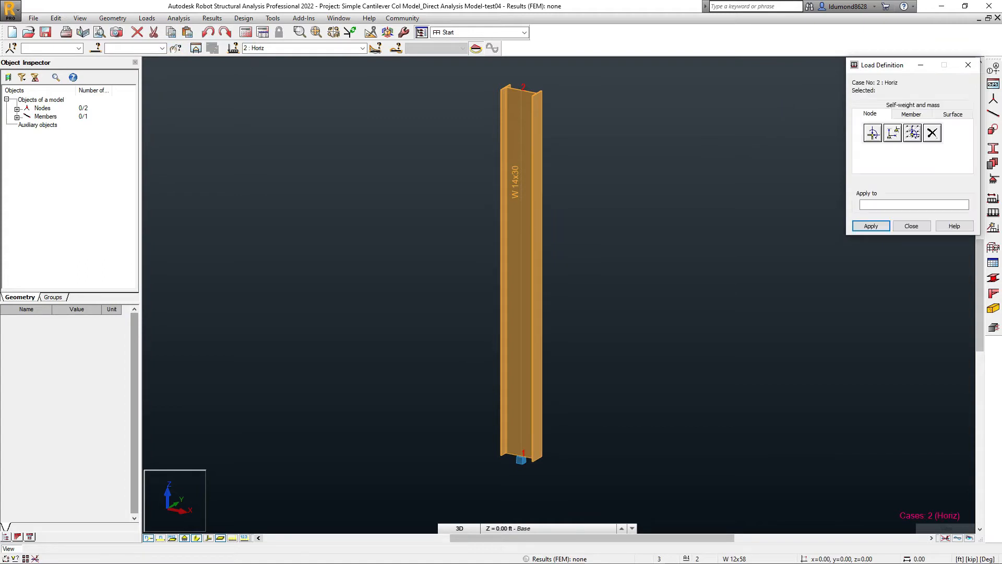
left_click_drag(870, 72, 766, 103)
left_click(769, 164)
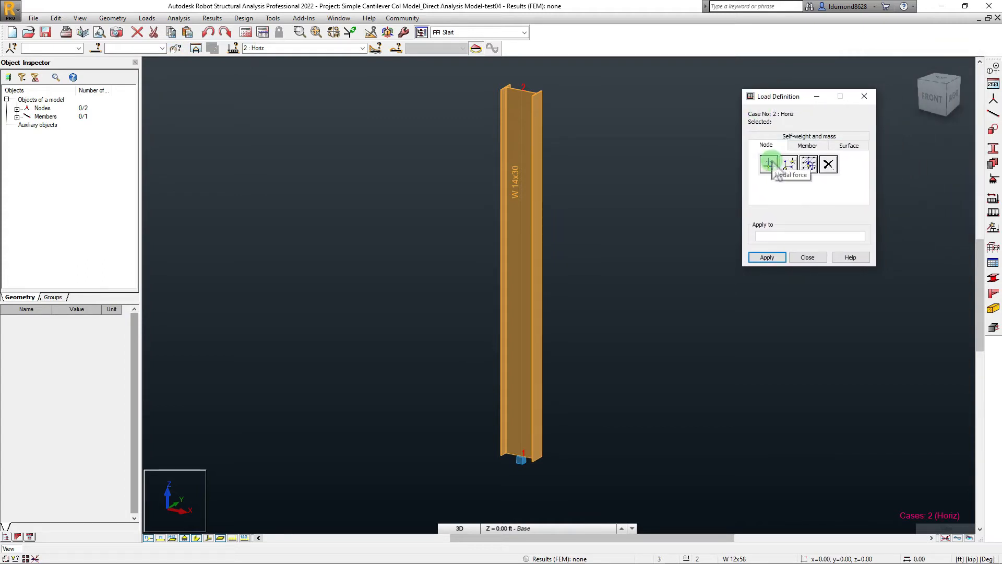
left_click(362, 48)
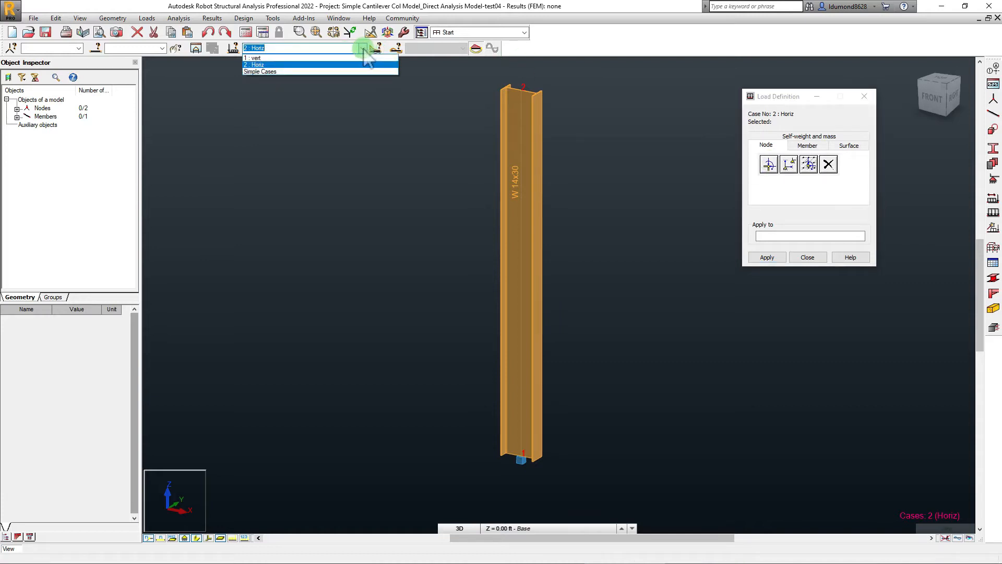
left_click(357, 58)
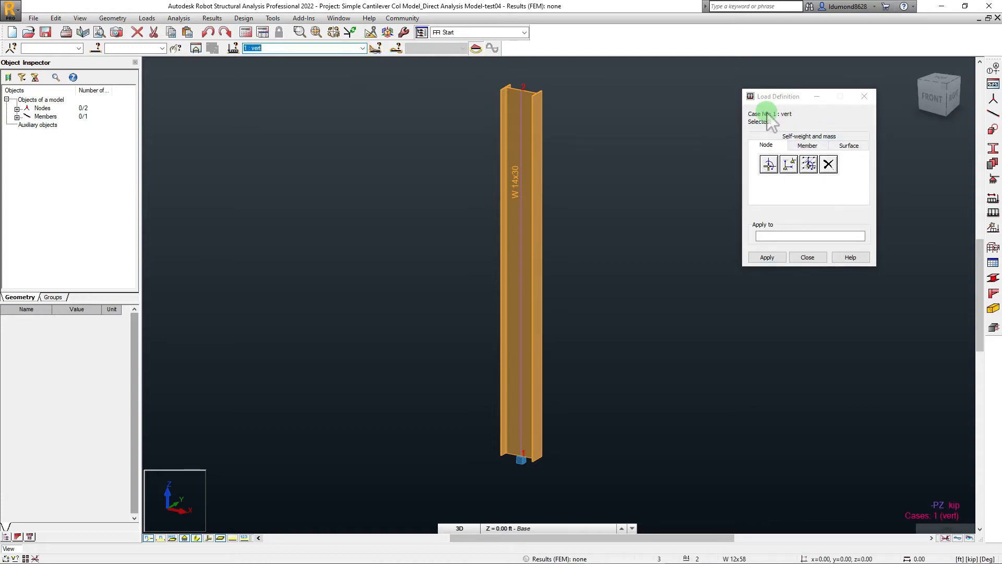
left_click(362, 48)
left_click(360, 65)
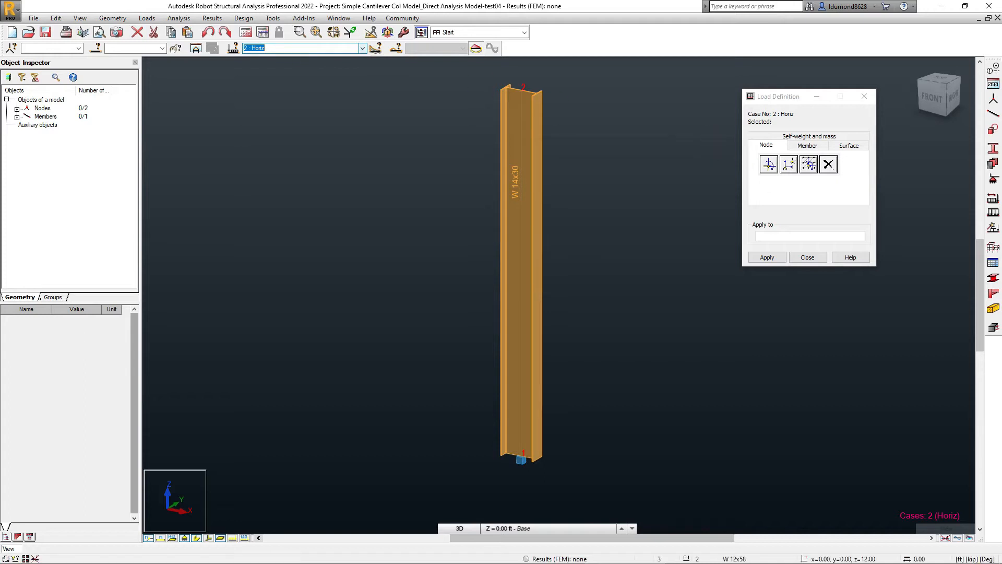
left_click(769, 165)
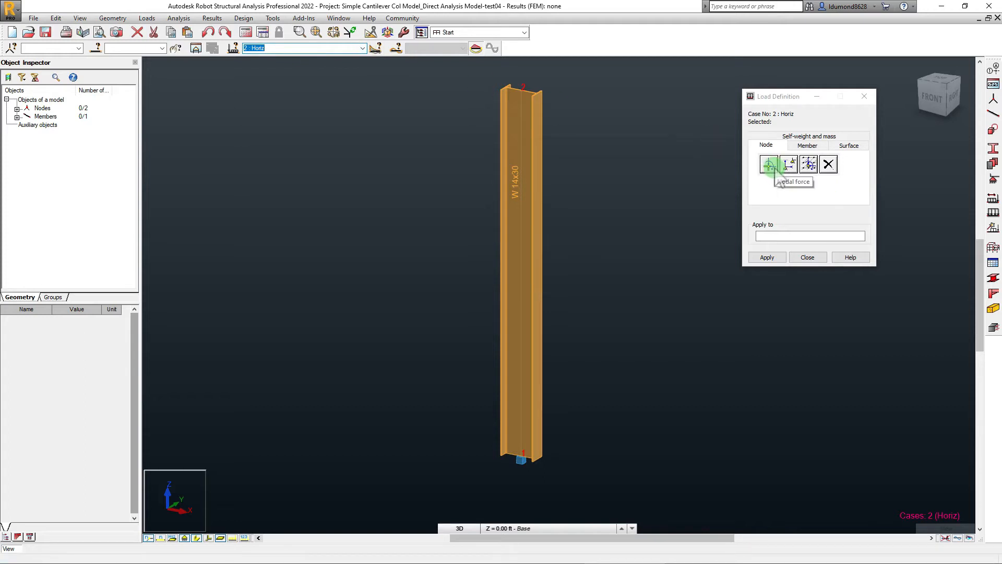
left_click(771, 167)
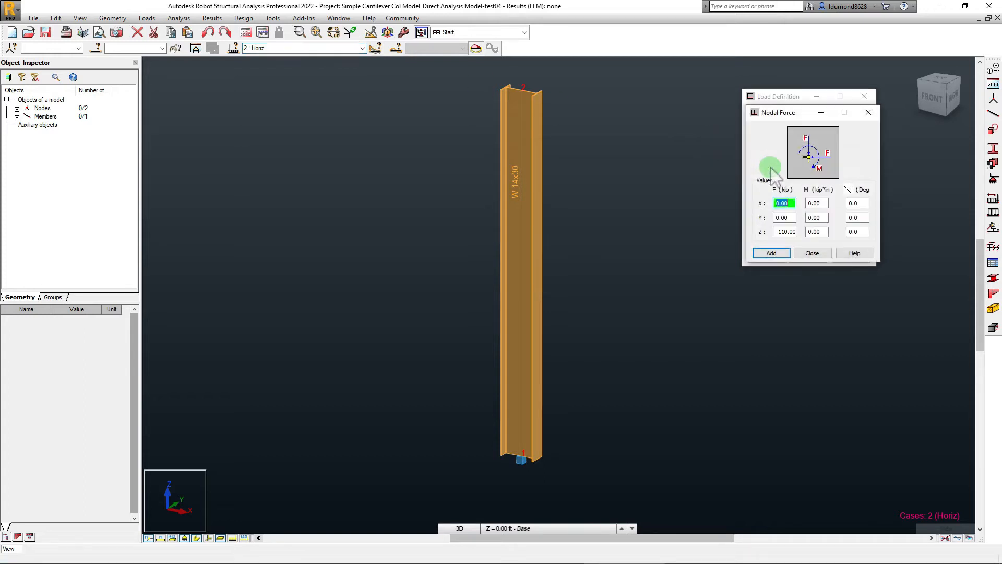
left_click_drag(767, 116, 720, 155)
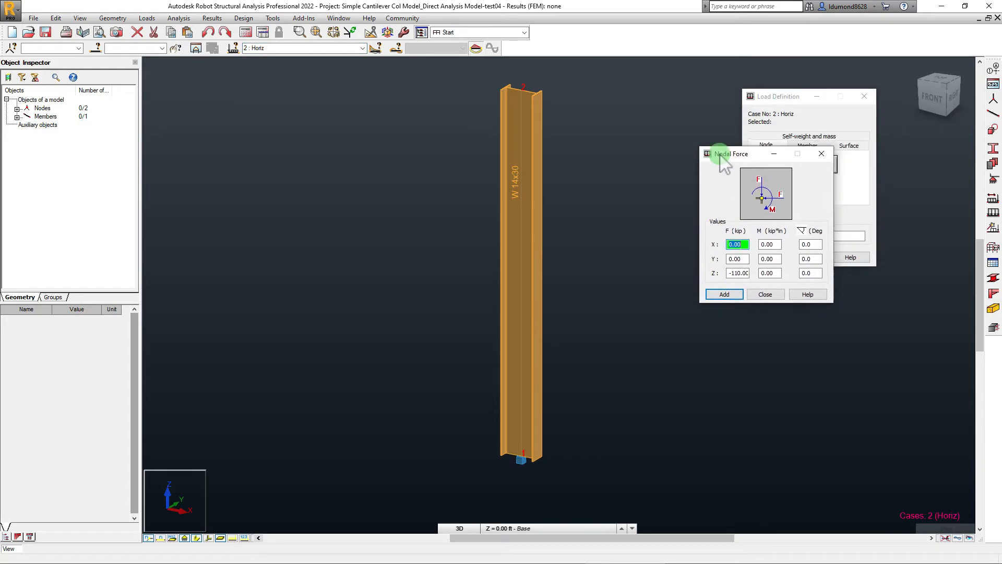
left_click(821, 154)
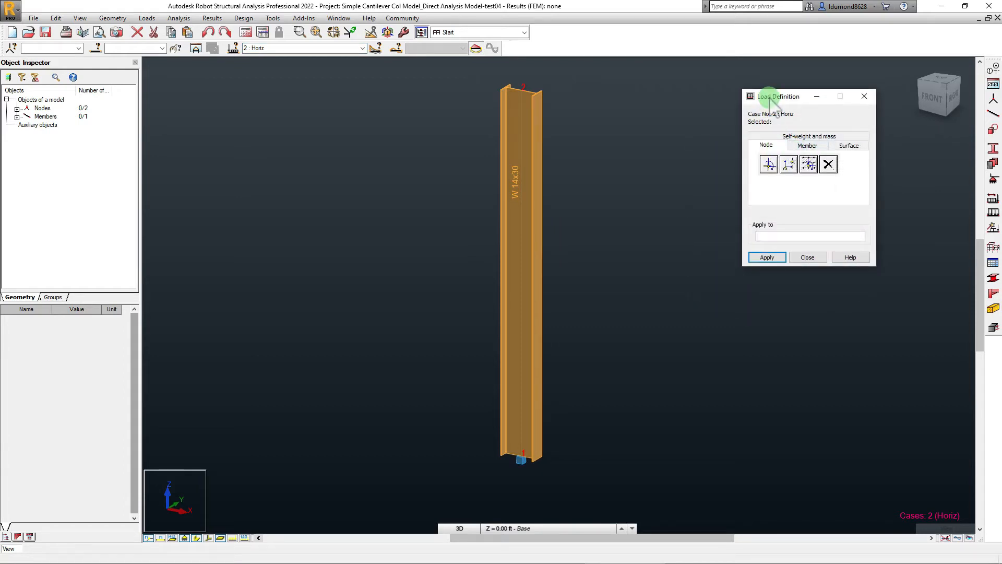
Step: Review the load types offered for nodes, members, surfaces, and self-weight and mass in the load definition
left_click_drag(763, 98, 721, 106)
left_click(765, 153)
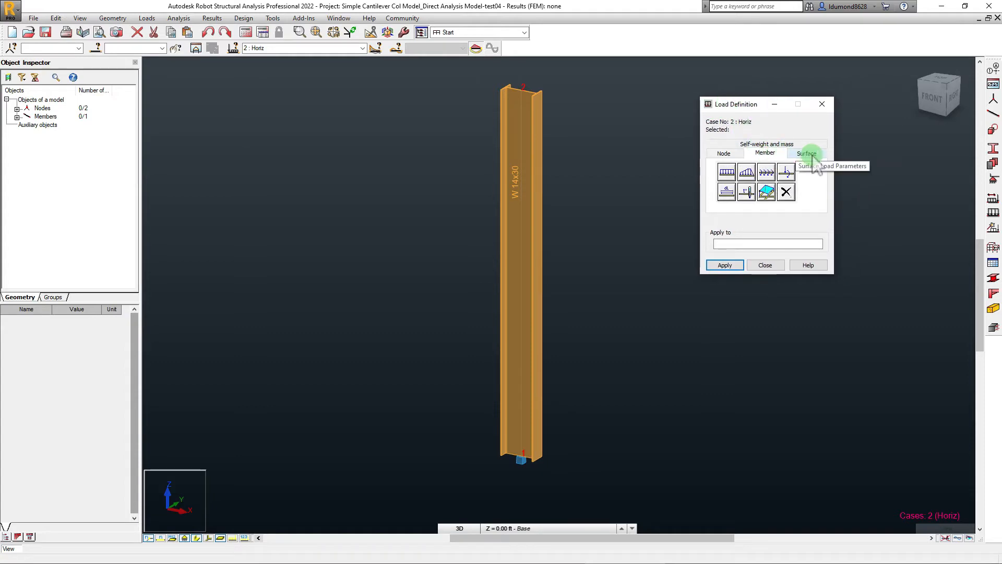
left_click(725, 154)
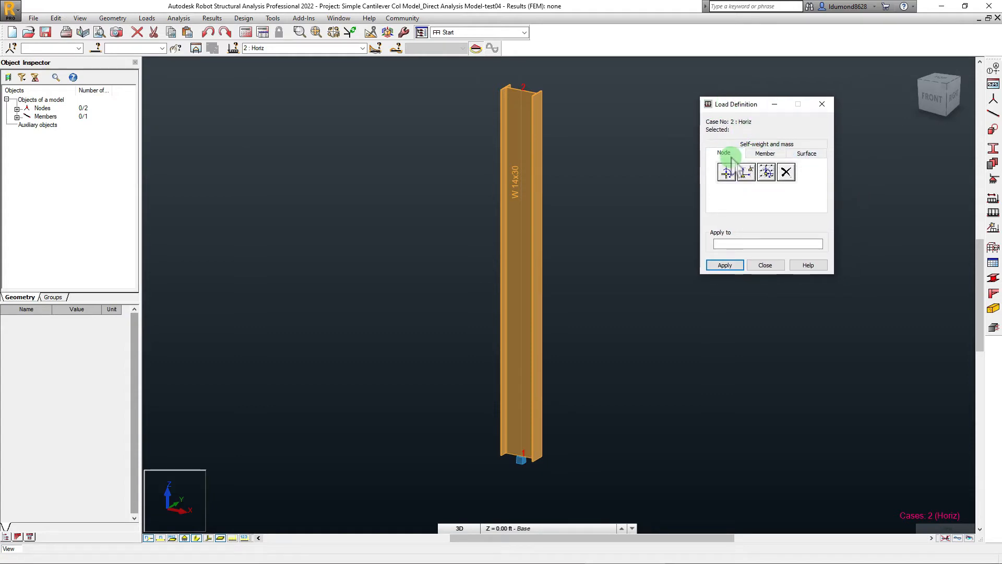
left_click(766, 154)
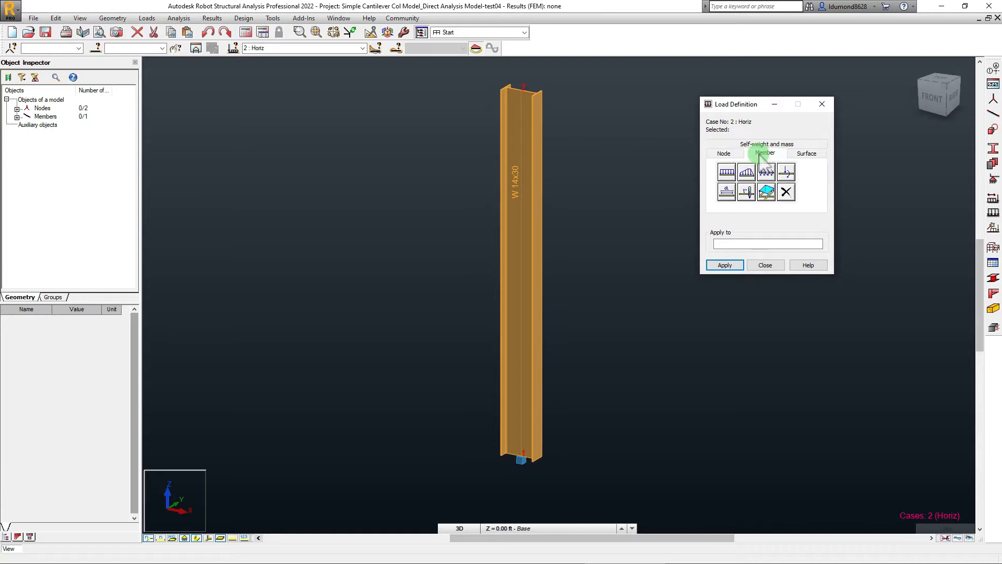
left_click(808, 152)
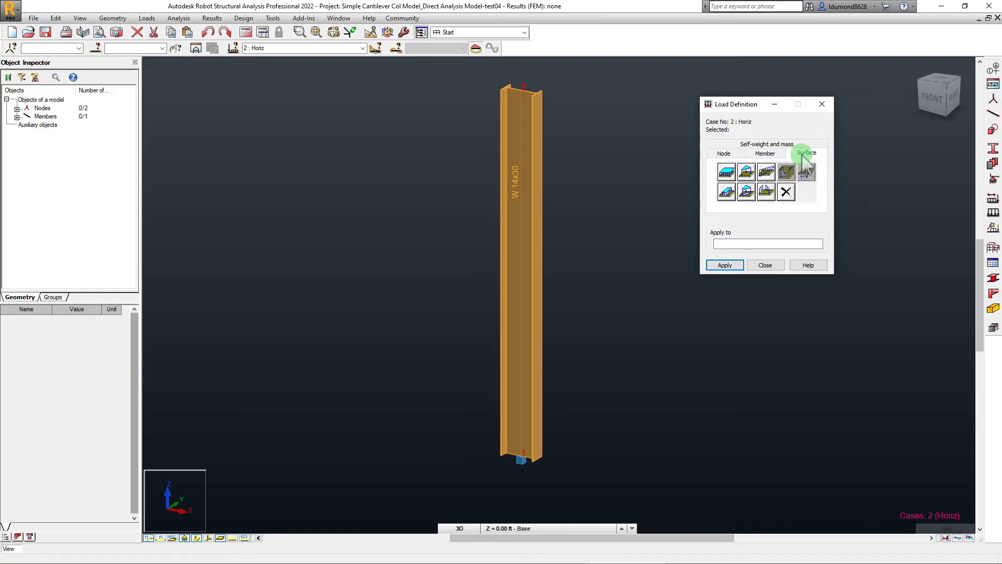
left_click(736, 155)
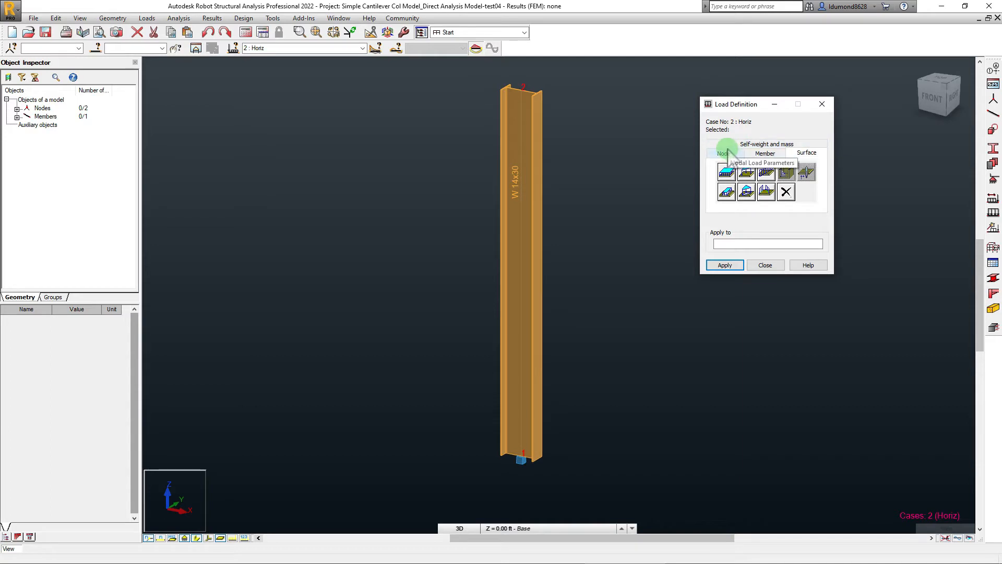
left_click(729, 141)
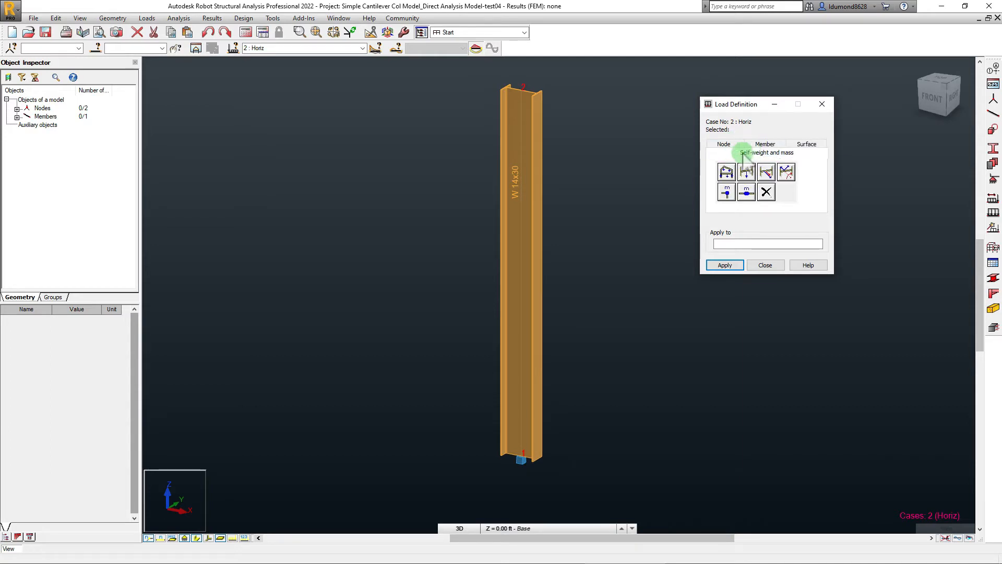
left_click(723, 144)
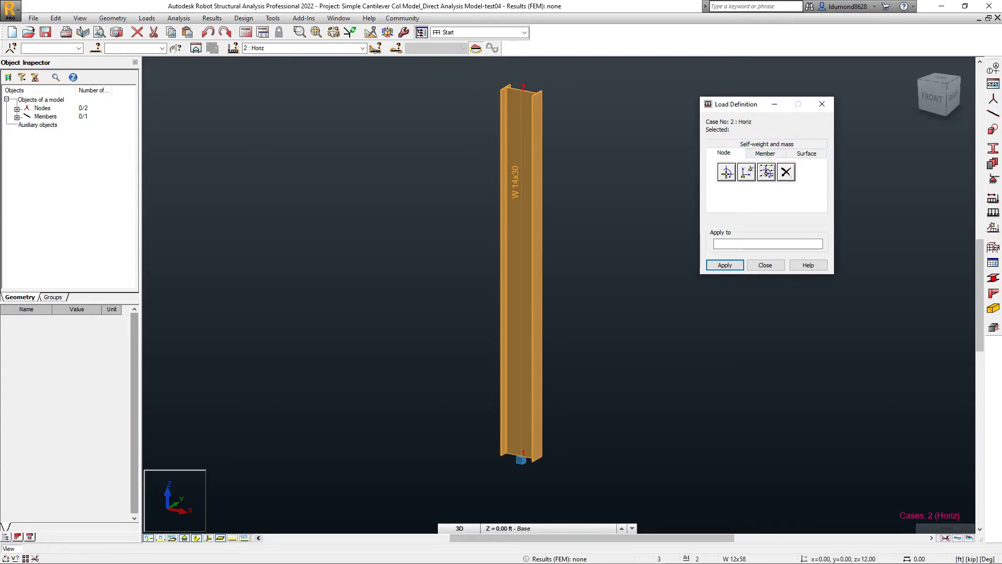
Step: Make vert the active load case and define a downward nodal force of 32.7 kip along Z
left_click(361, 48)
left_click(297, 58)
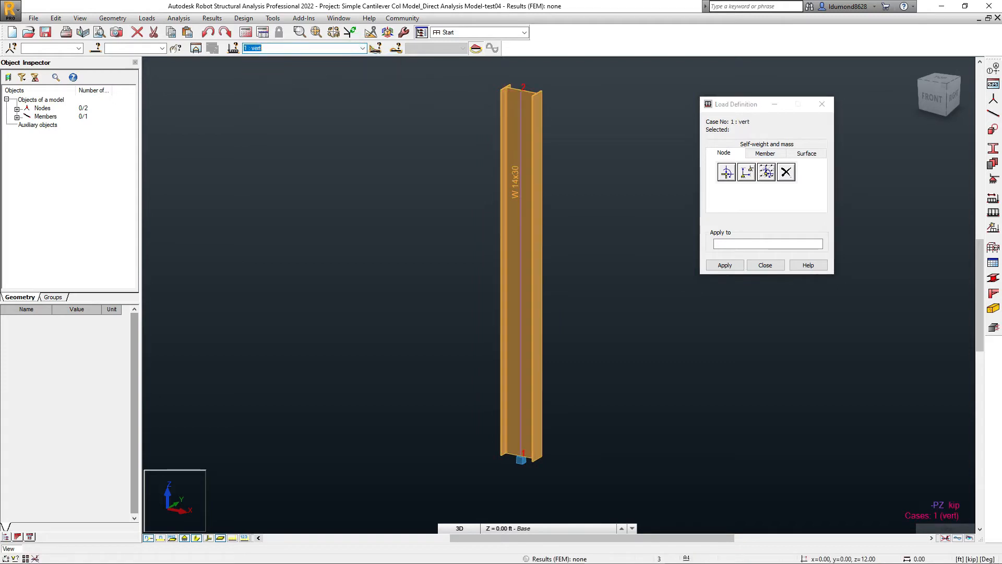
left_click(726, 173)
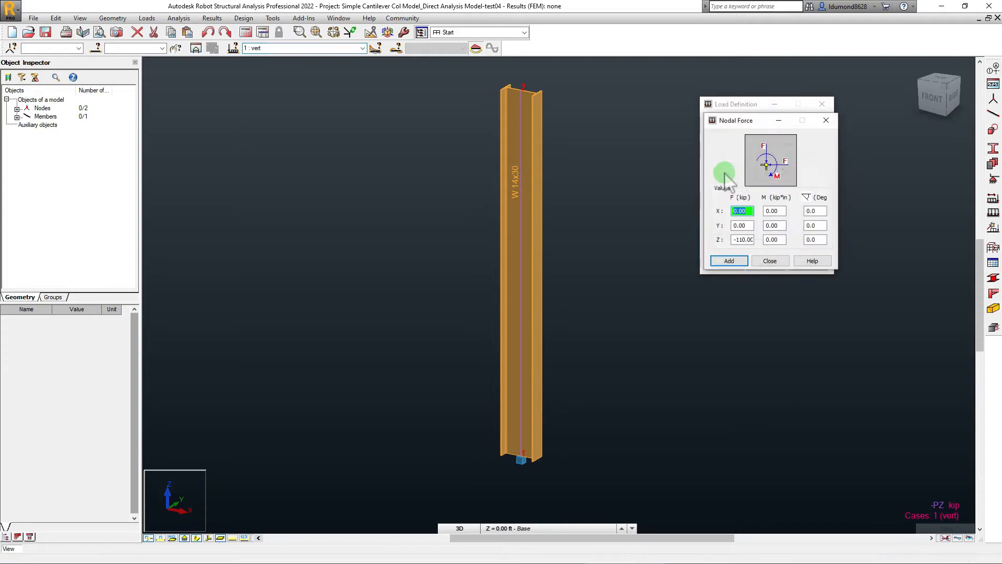
left_click_drag(728, 120, 633, 177)
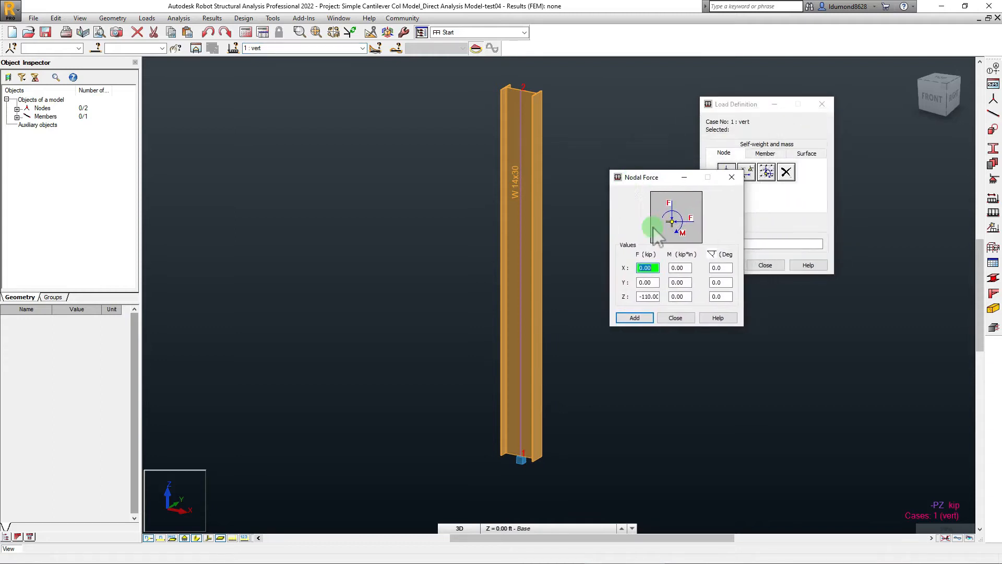
double_click(650, 297)
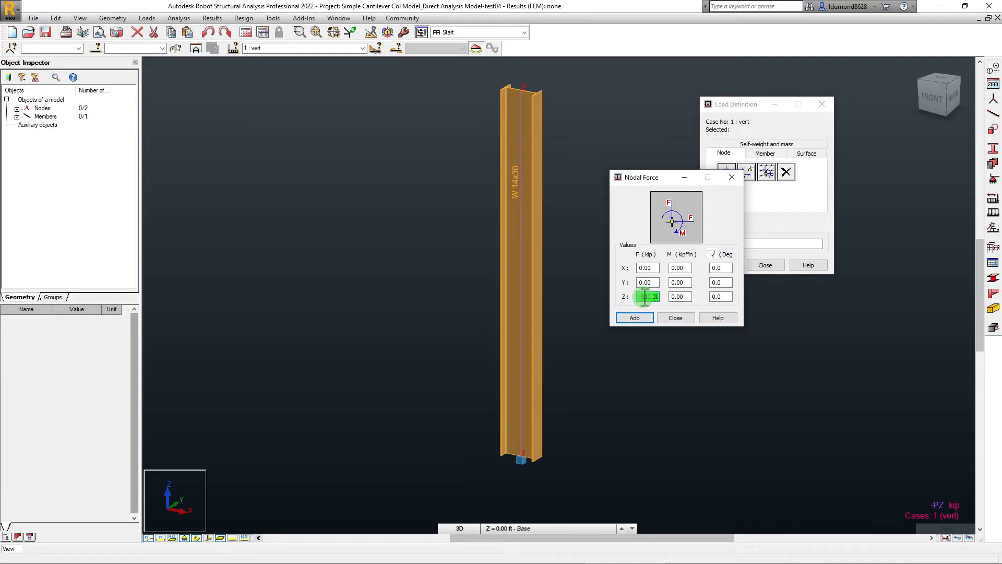
left_click_drag(643, 298, 678, 299)
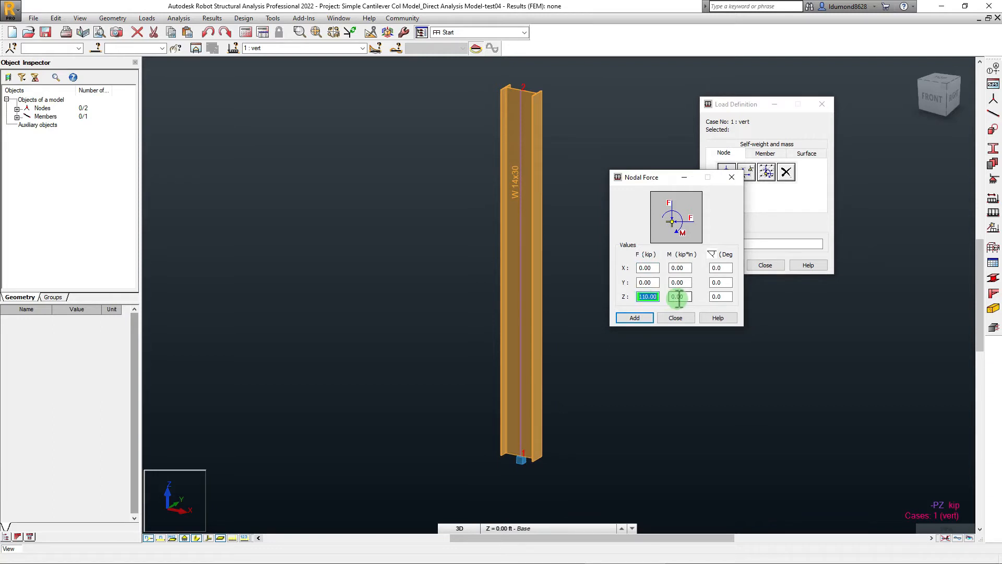
type("32.7")
left_click(648, 319)
left_click(538, 206)
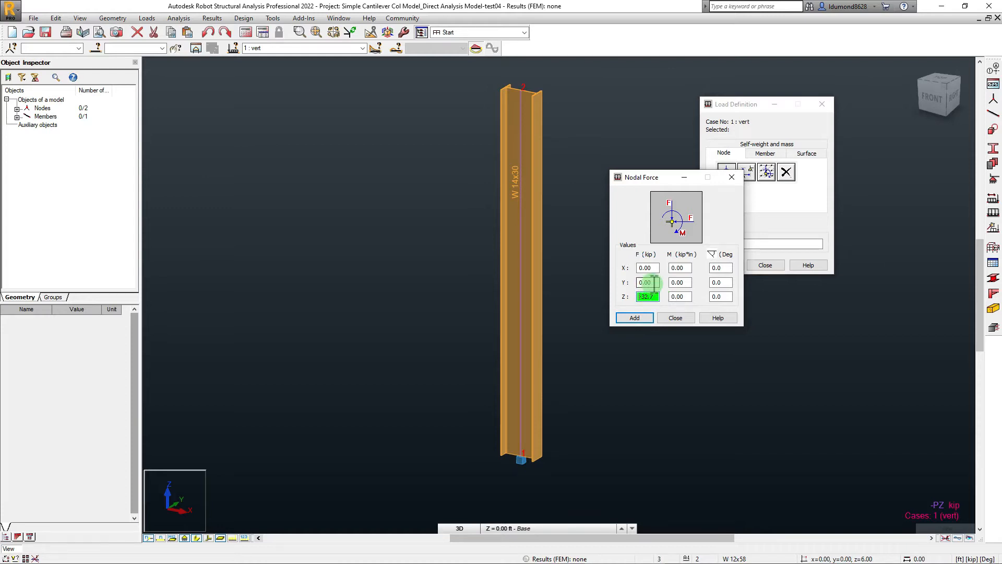
left_click(640, 320)
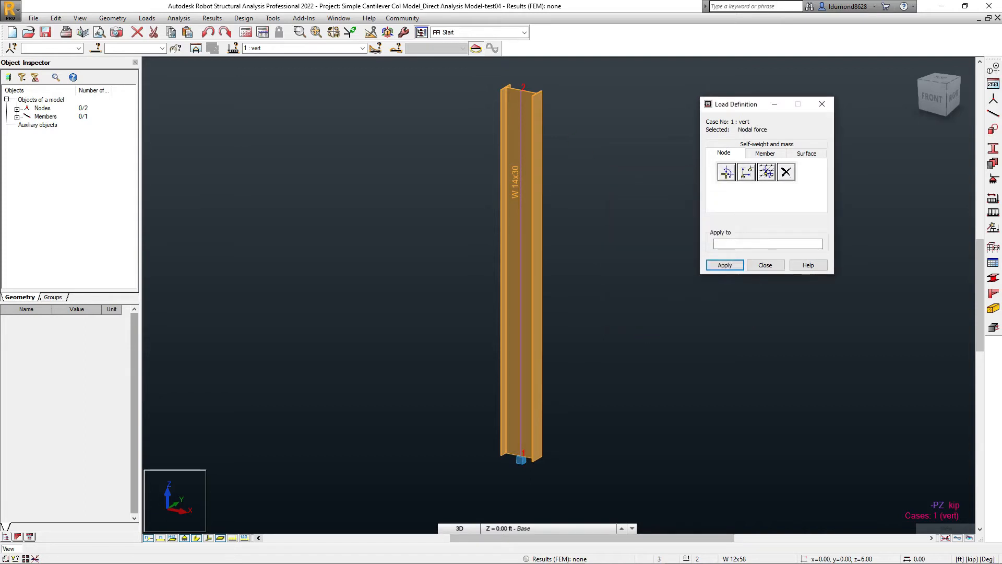
Step: Apply the vertical nodal force to the top node of the column
left_click(523, 90)
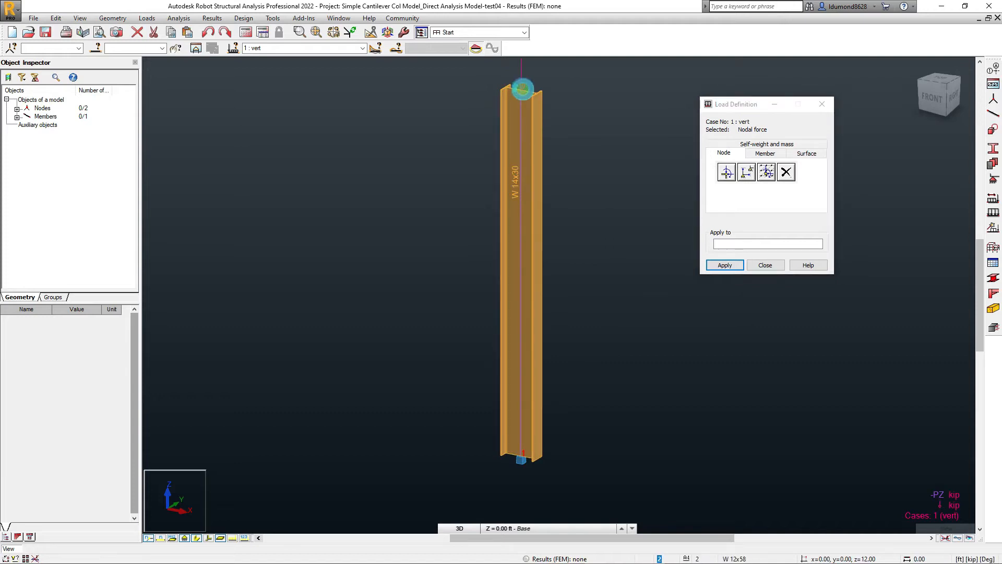
scroll(541, 204, "down", 2)
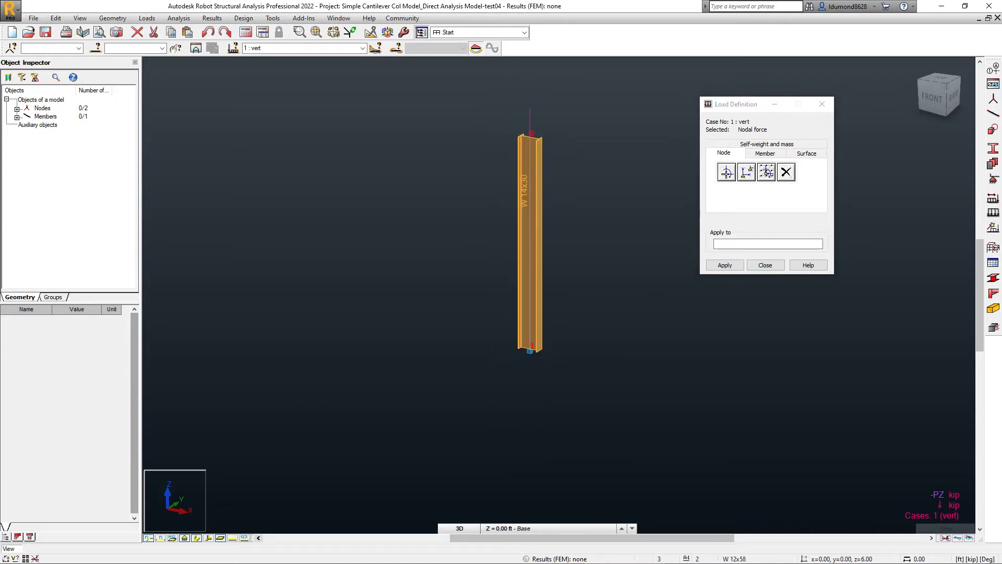
scroll(551, 127, "up", 1)
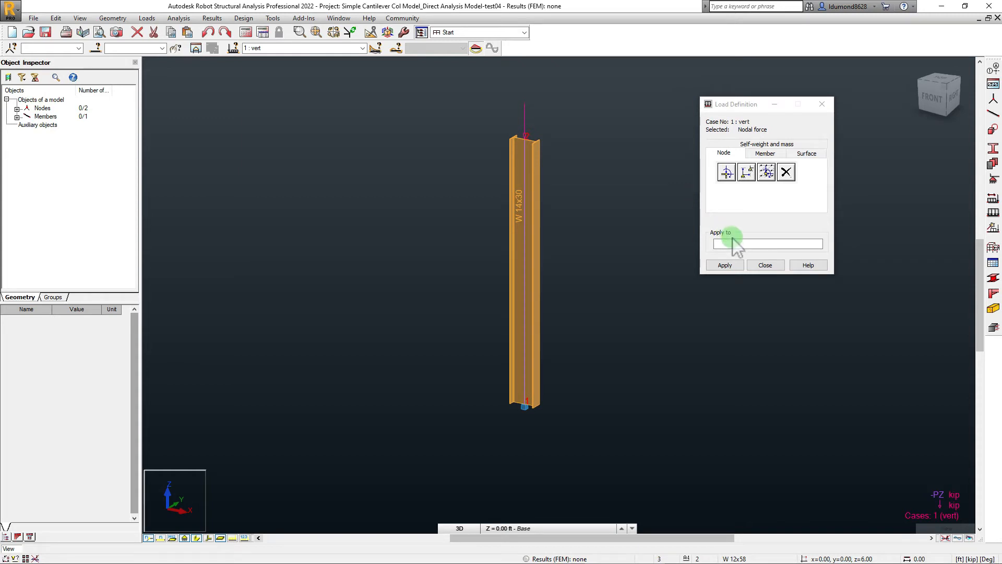
Step: Make Horiz the active load case and define a nodal force of 0.0654 kip along Y and 0 along Z
left_click(363, 48)
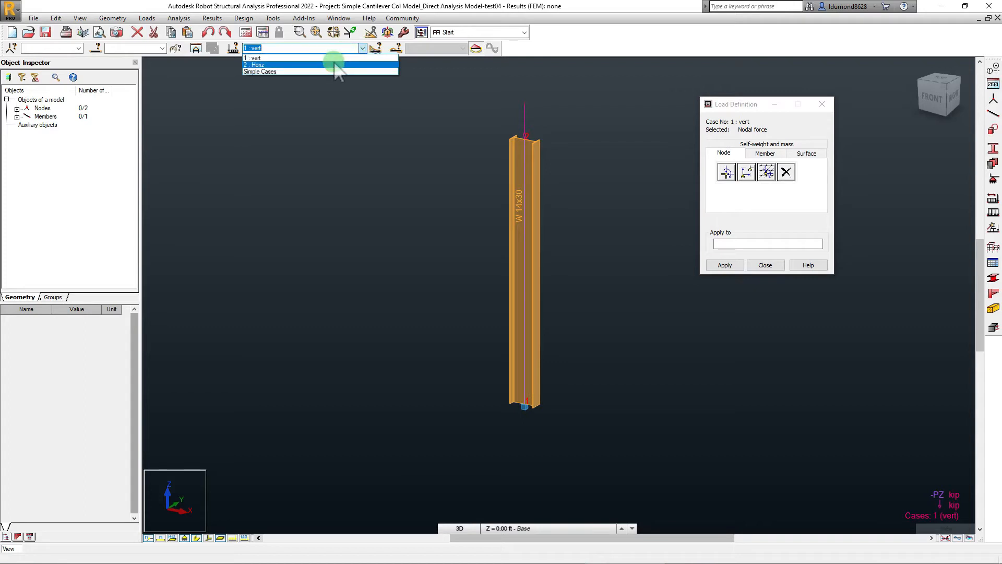
left_click(334, 65)
left_click(726, 172)
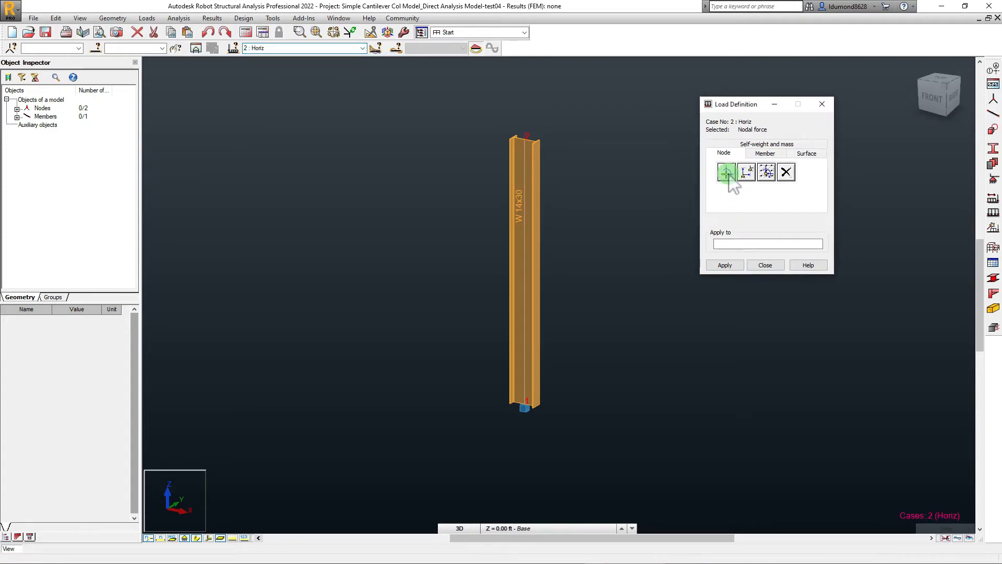
double_click(752, 239)
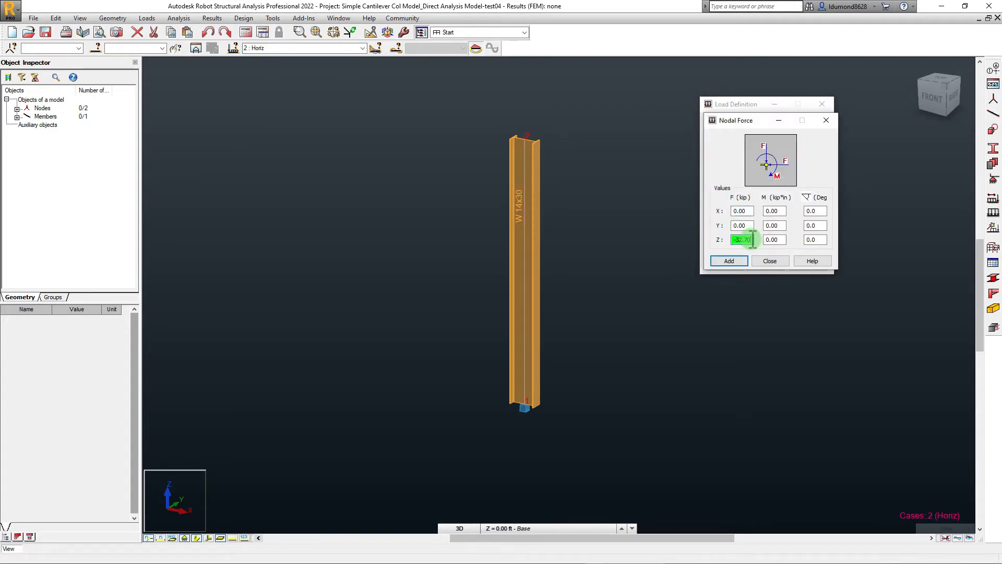
left_click_drag(754, 240, 637, 221)
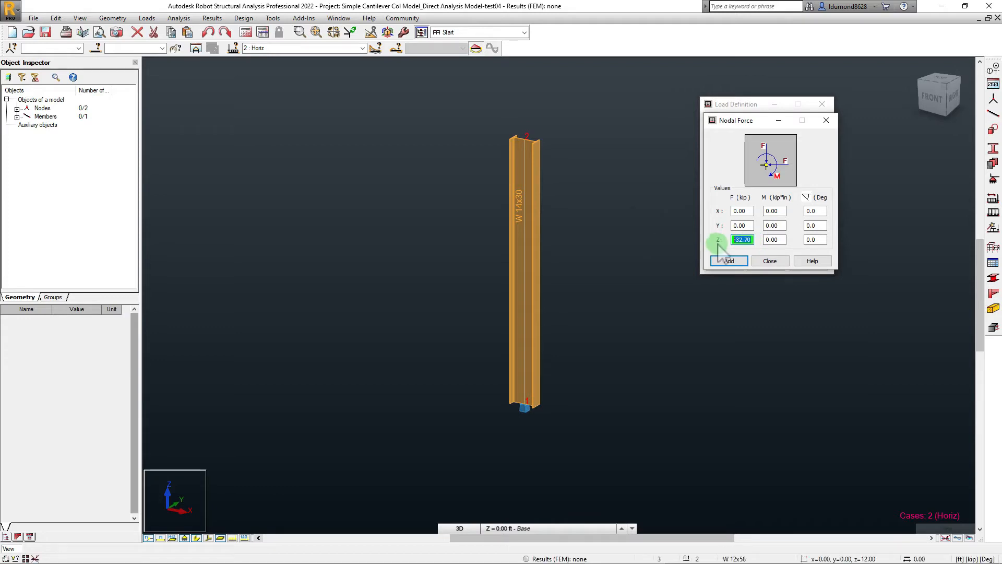
type("0")
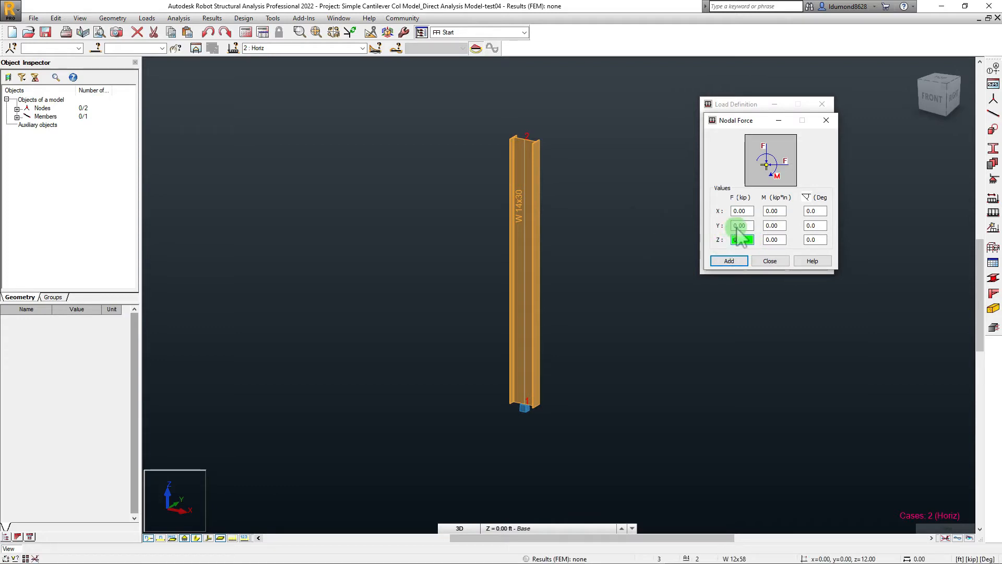
double_click(743, 226)
double_click(743, 211)
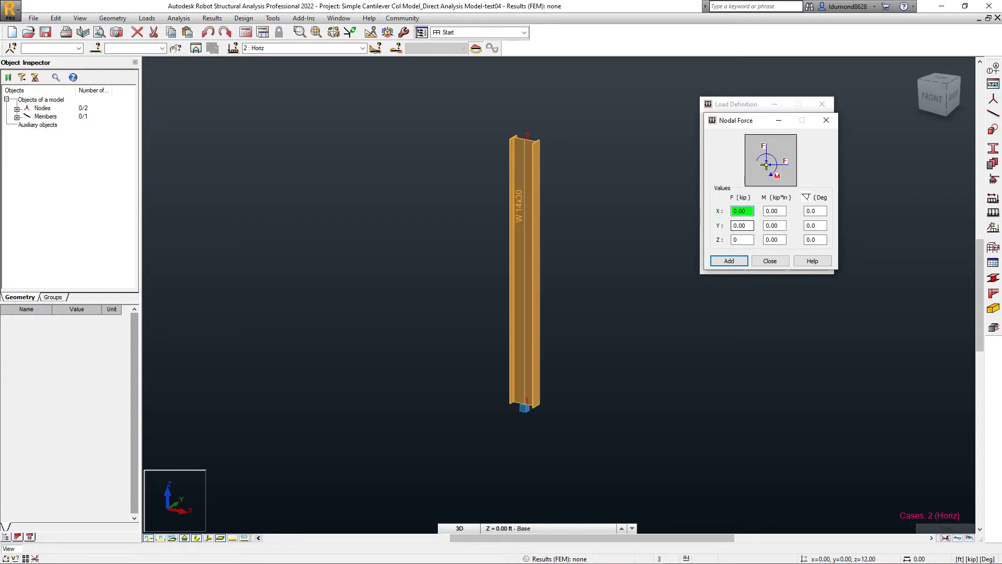
double_click(749, 225)
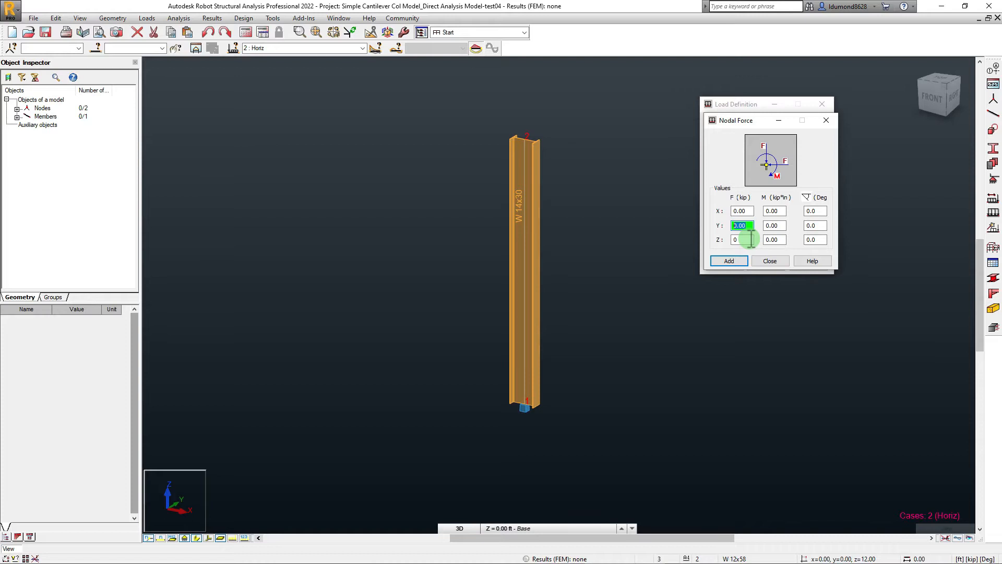
type("0.0654")
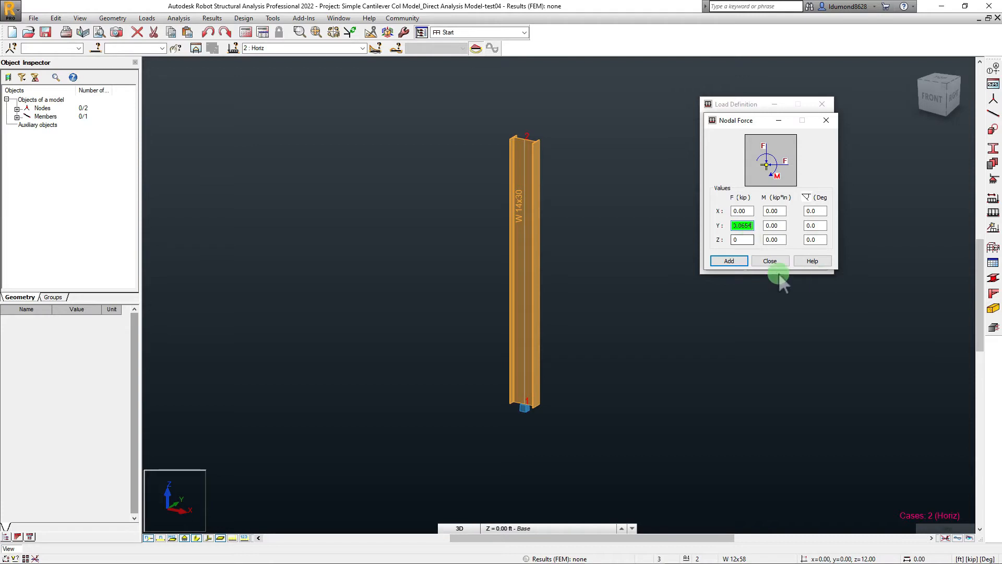
left_click(731, 262)
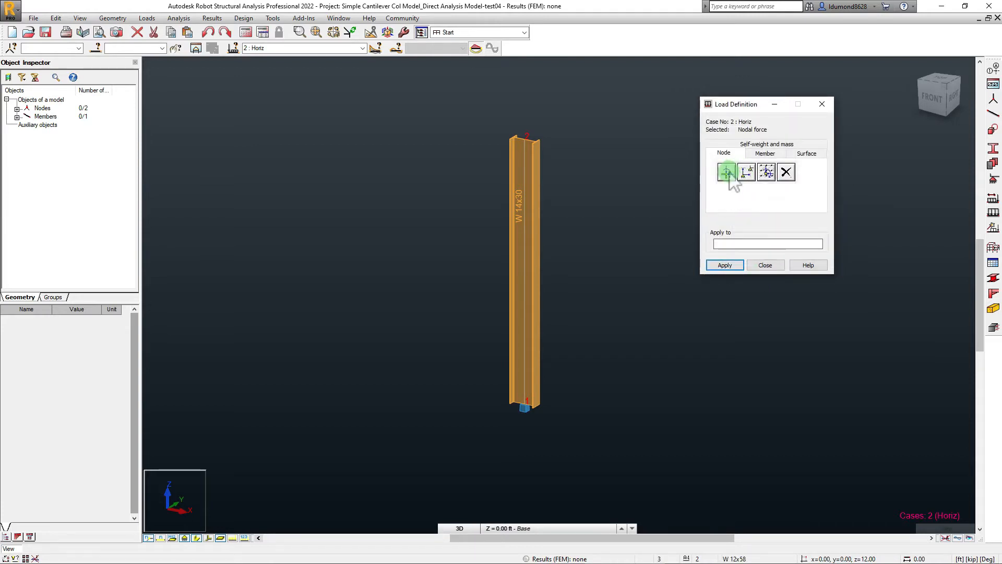
Step: Apply the horizontal nodal force to the top node of the column and save the project
left_click(727, 172)
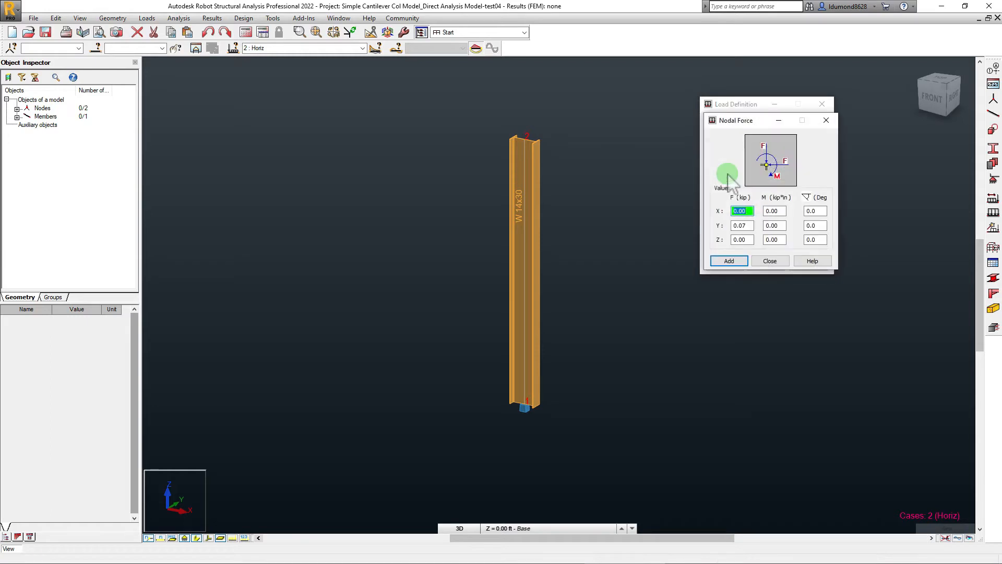
left_click(731, 261)
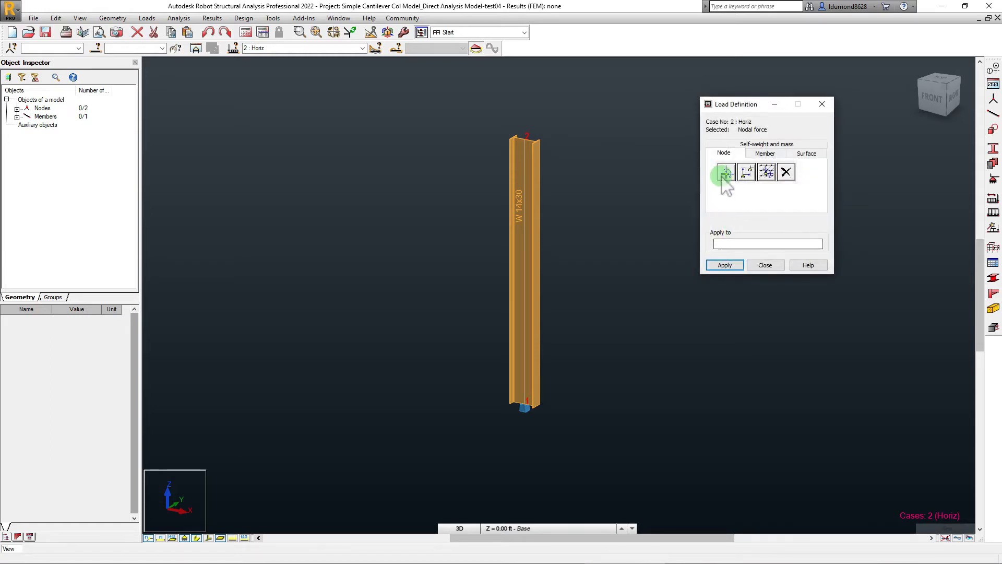
left_click(525, 140)
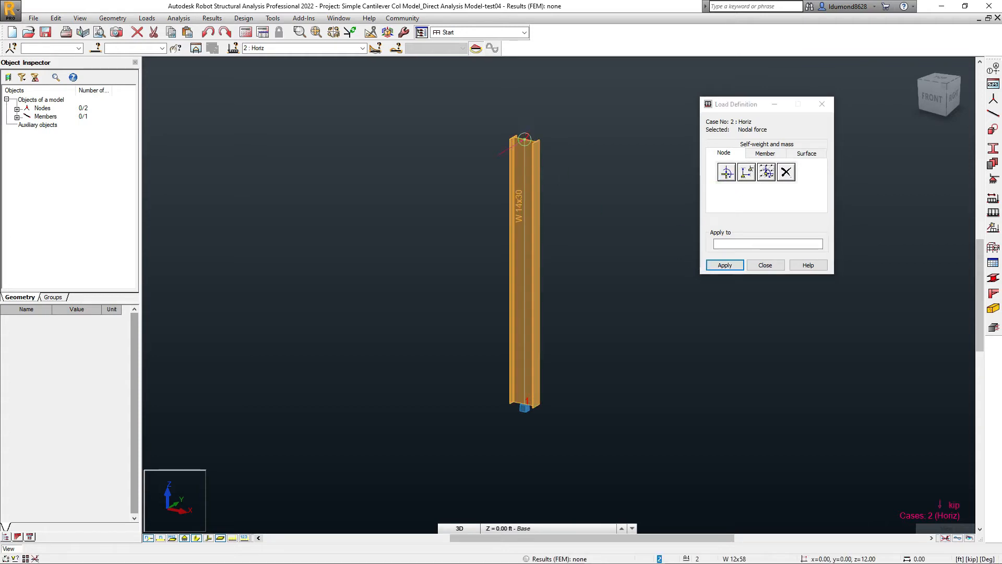
left_click(766, 265)
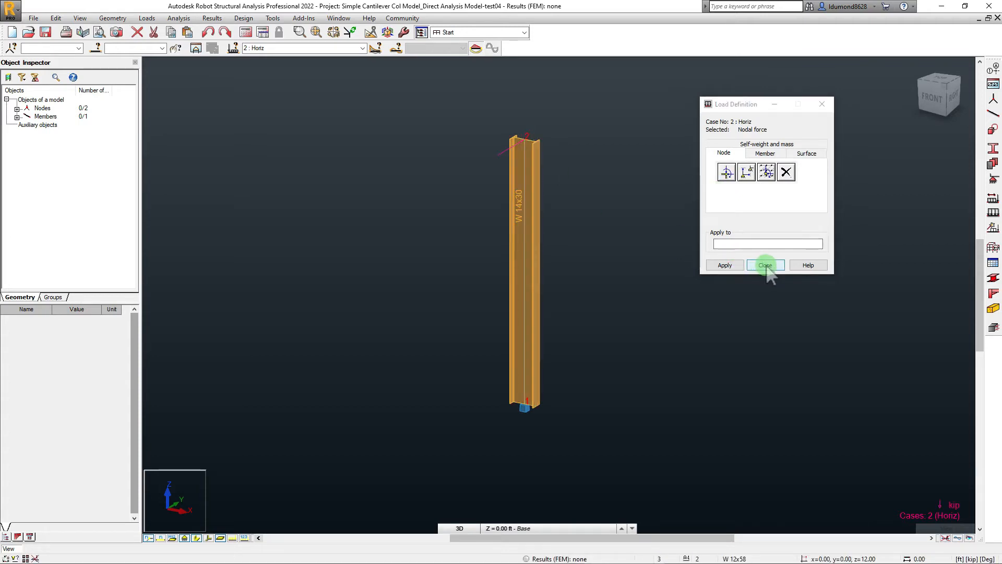
left_click(46, 31)
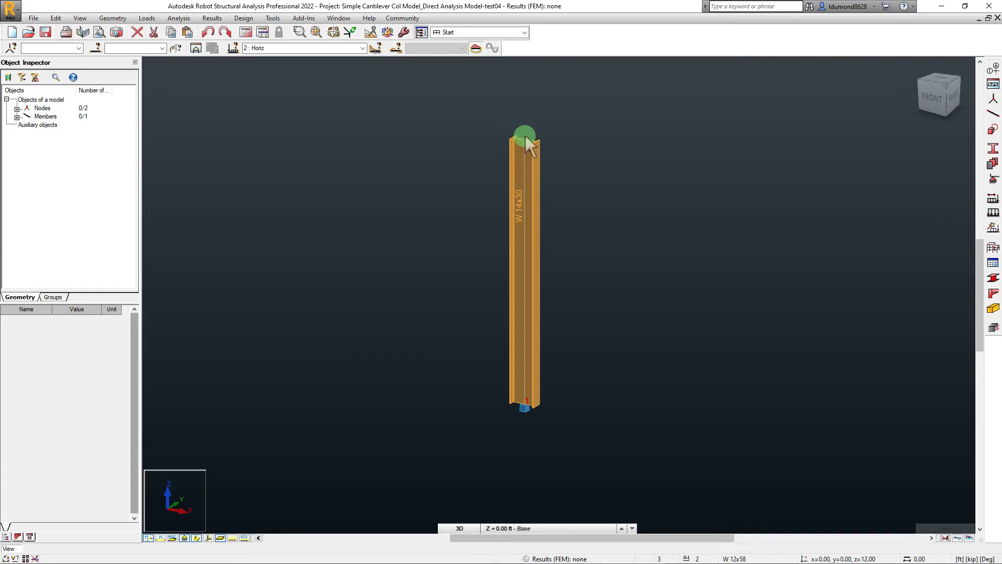
Step: Display the load symbols and load values on the column and inspect the horizontal force direction in 3D
left_click(233, 538)
left_click(244, 539)
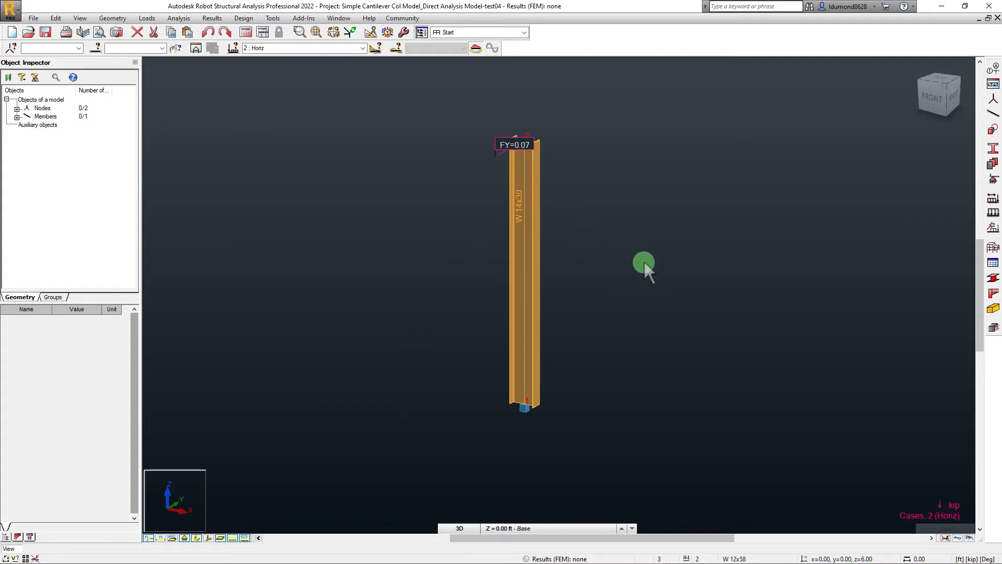
middle_click_drag(585, 270, 568, 268, "shift")
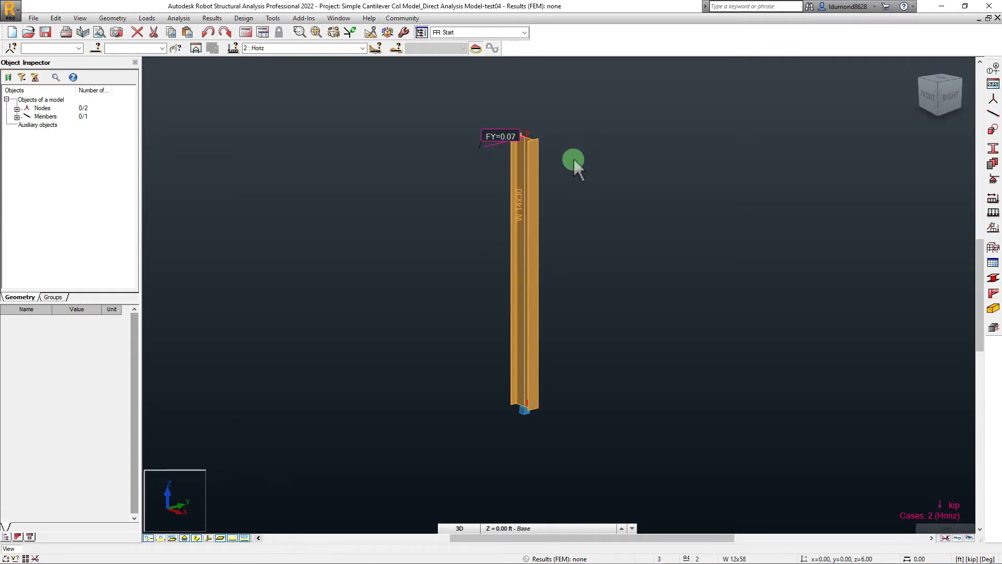
middle_click_drag(567, 233, 553, 232, "shift")
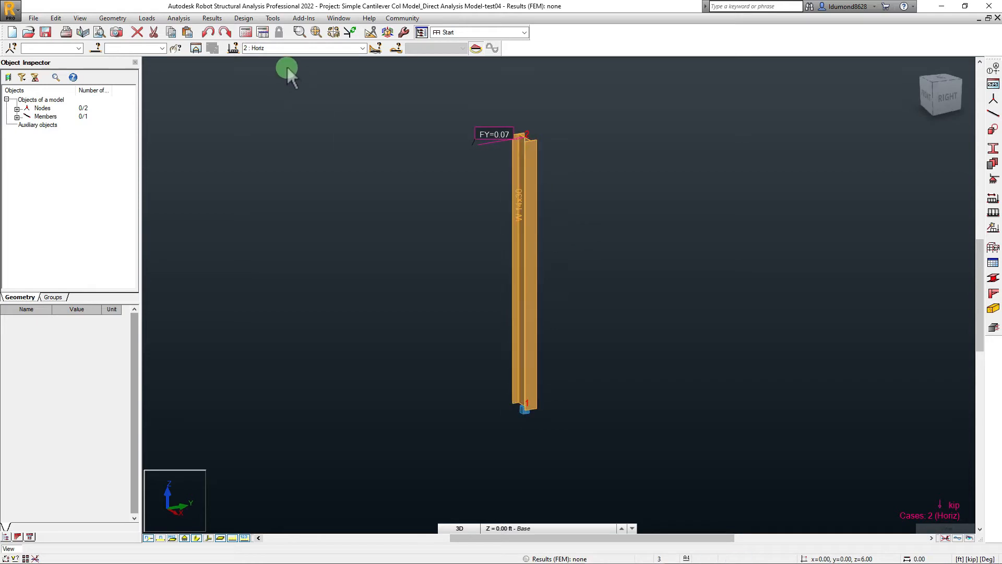
Step: Switch the active load case to vert to check its load display, and save the project
left_click(363, 49)
left_click(354, 57)
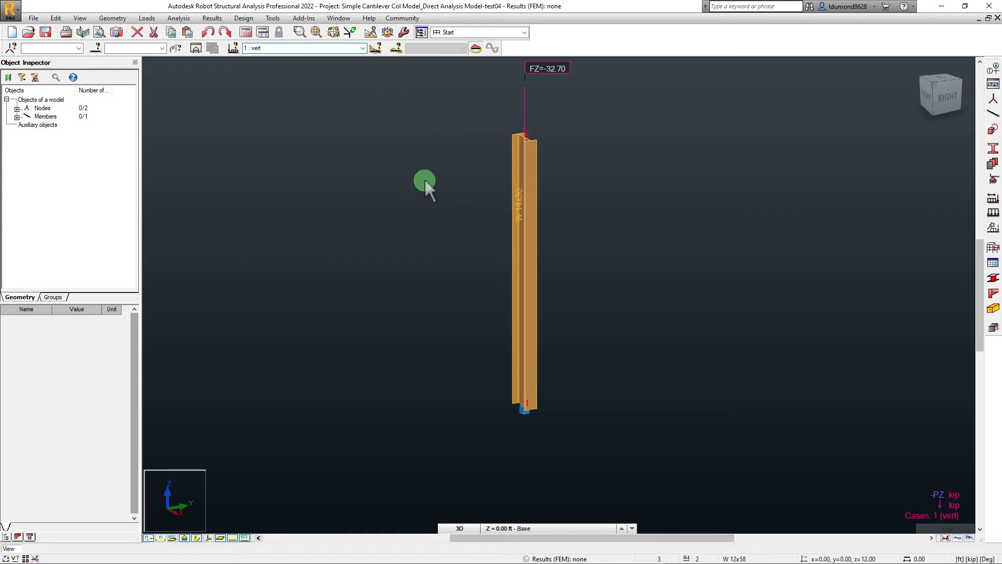
middle_click_drag(425, 179, 408, 188)
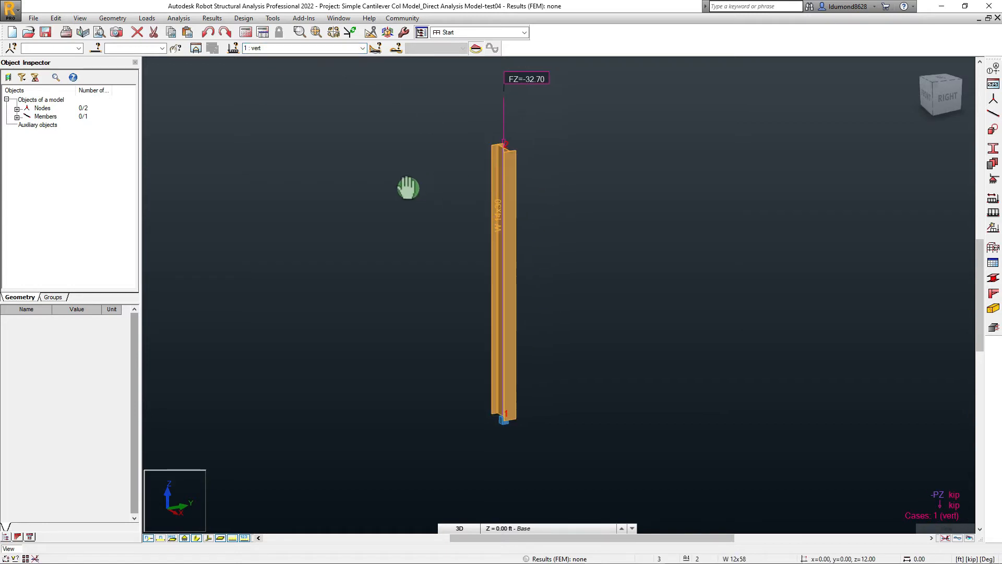
left_click(46, 33)
middle_click_drag(564, 214, 537, 213)
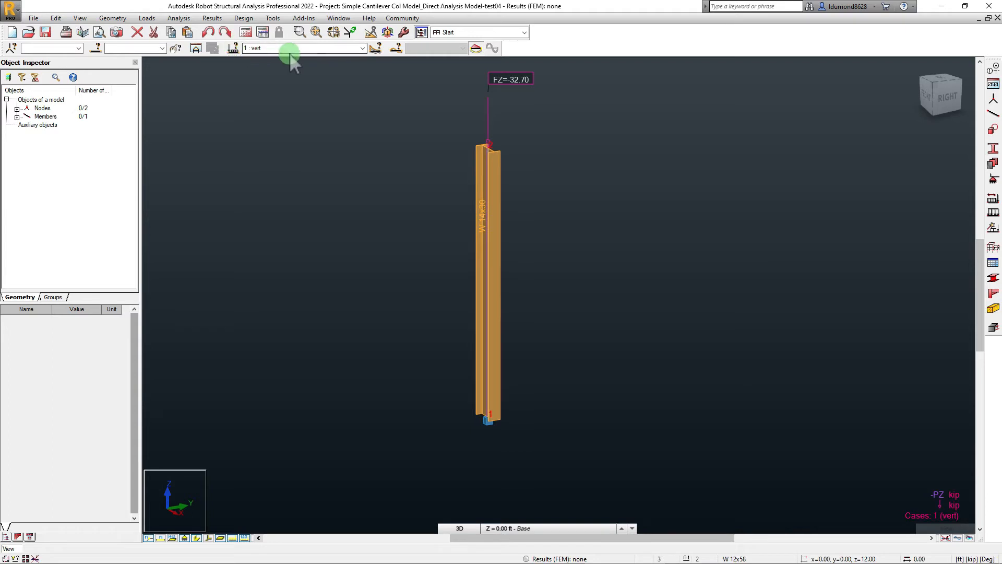
Step: Delete the self-weight entry of the vert case from the load table and save the project
left_click(148, 19)
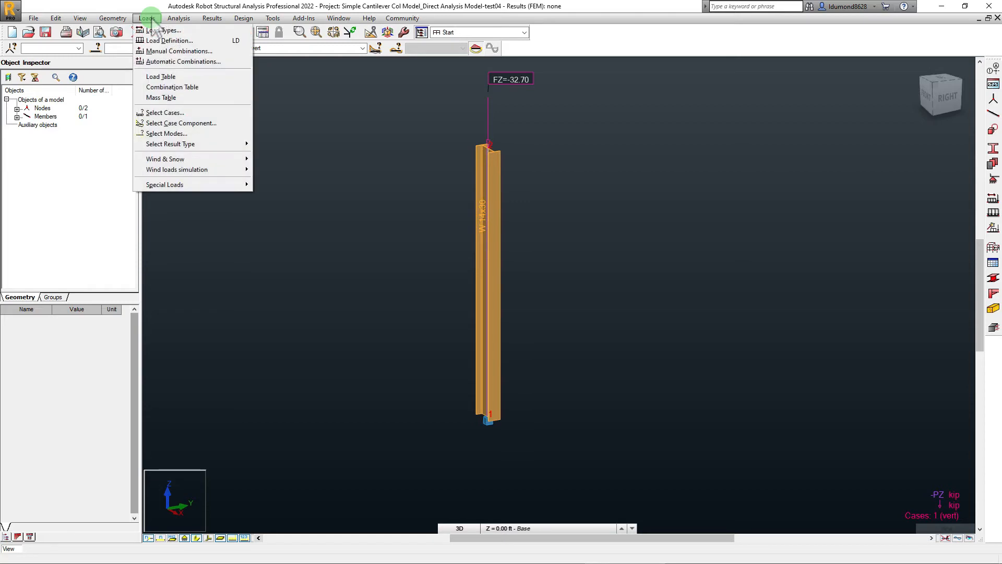
left_click(161, 77)
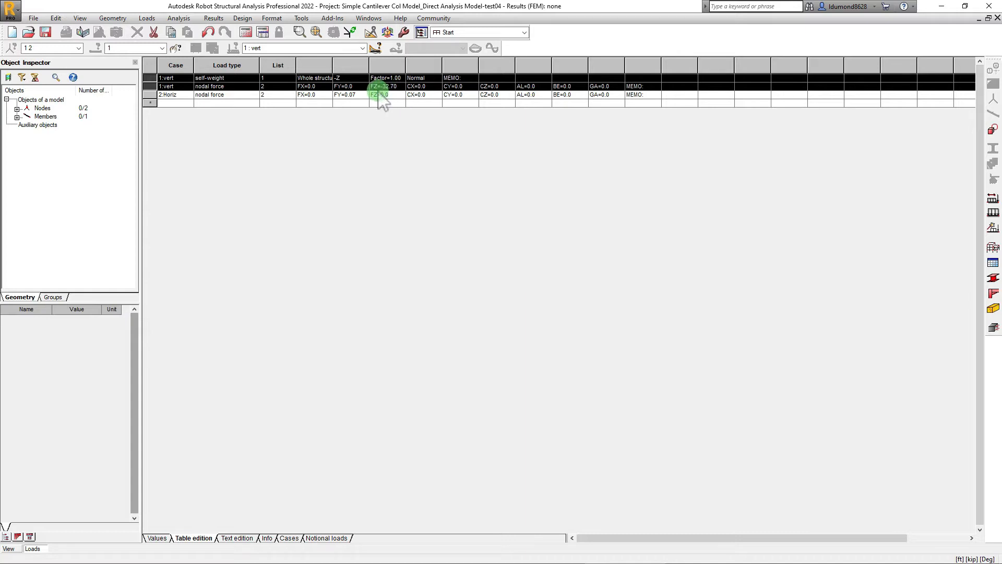
left_click_drag(377, 92, 362, 101)
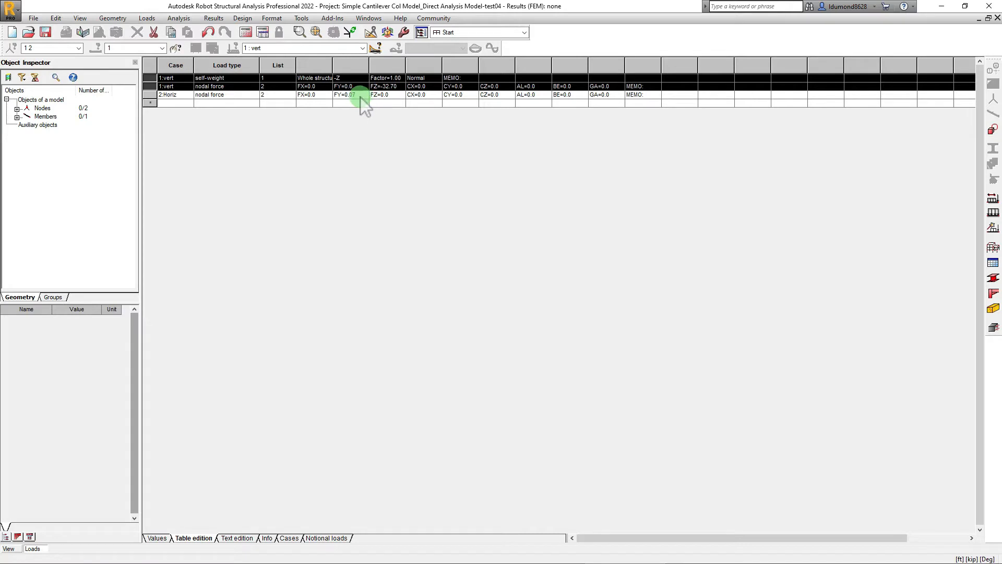
left_click(150, 94)
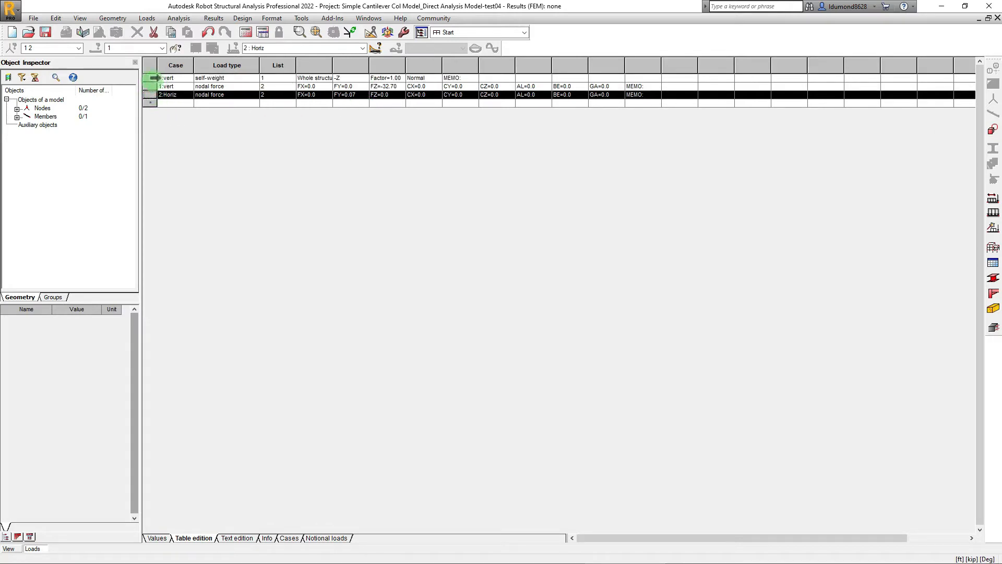
left_click_drag(150, 78, 152, 89)
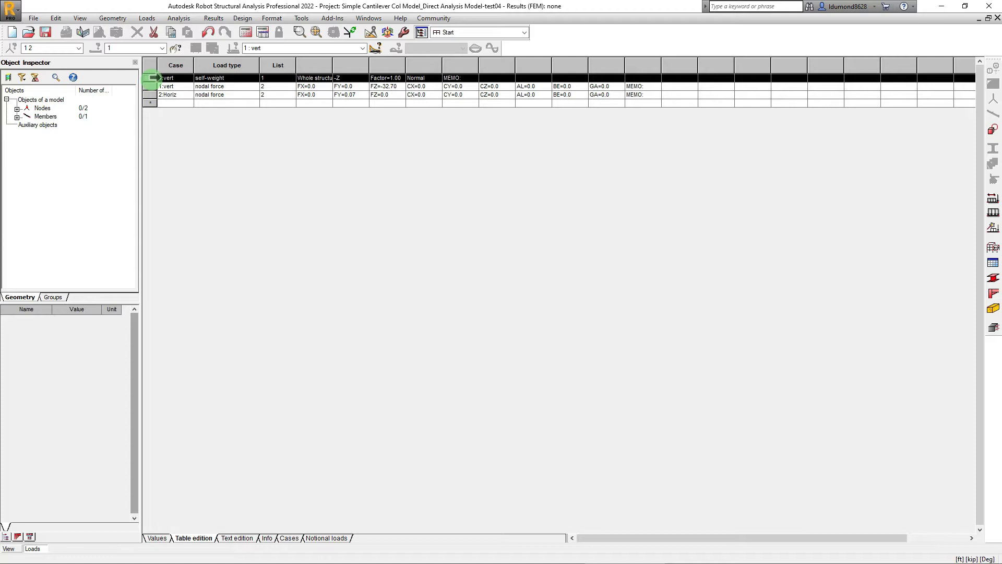
key("Delete")
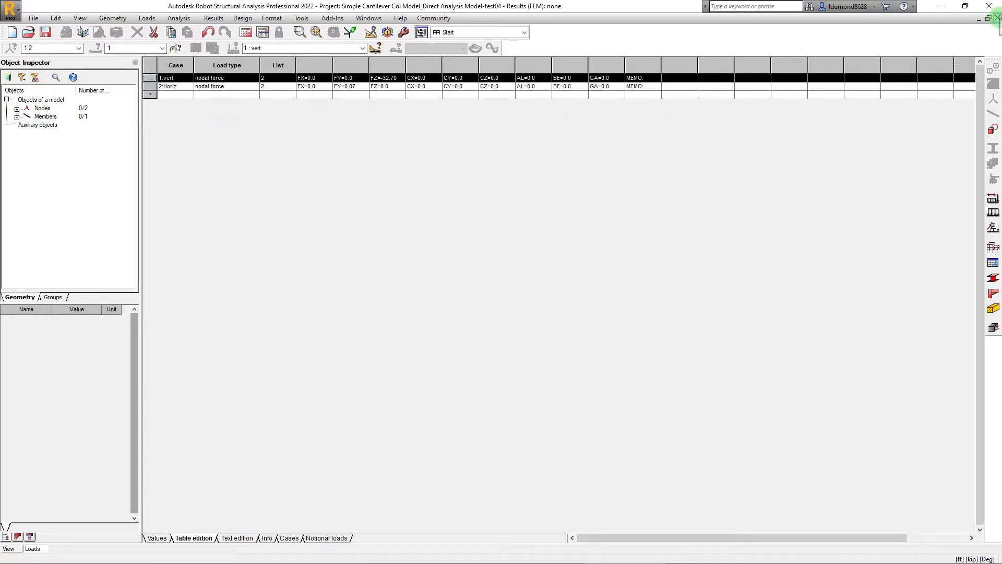
left_click(997, 18)
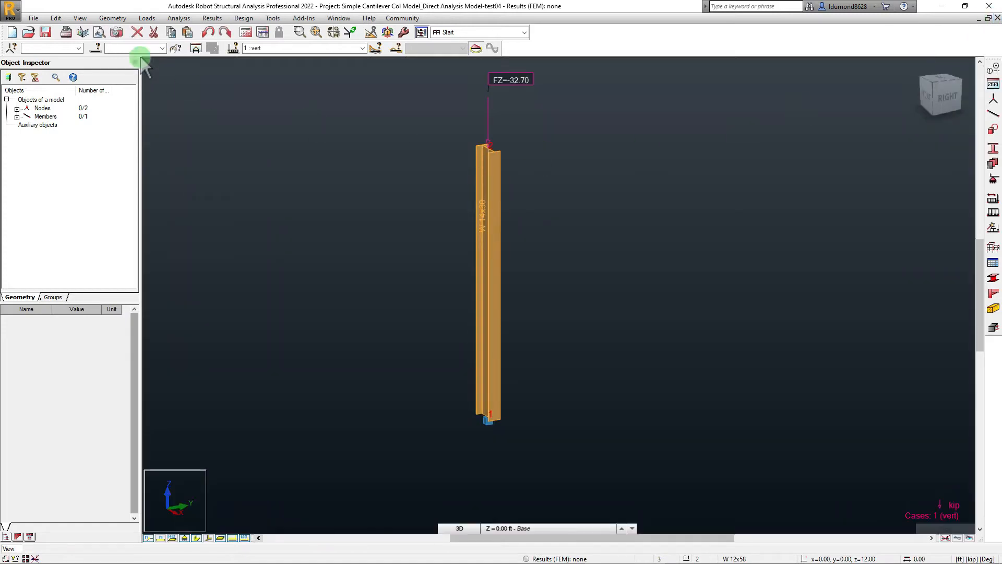
left_click(46, 32)
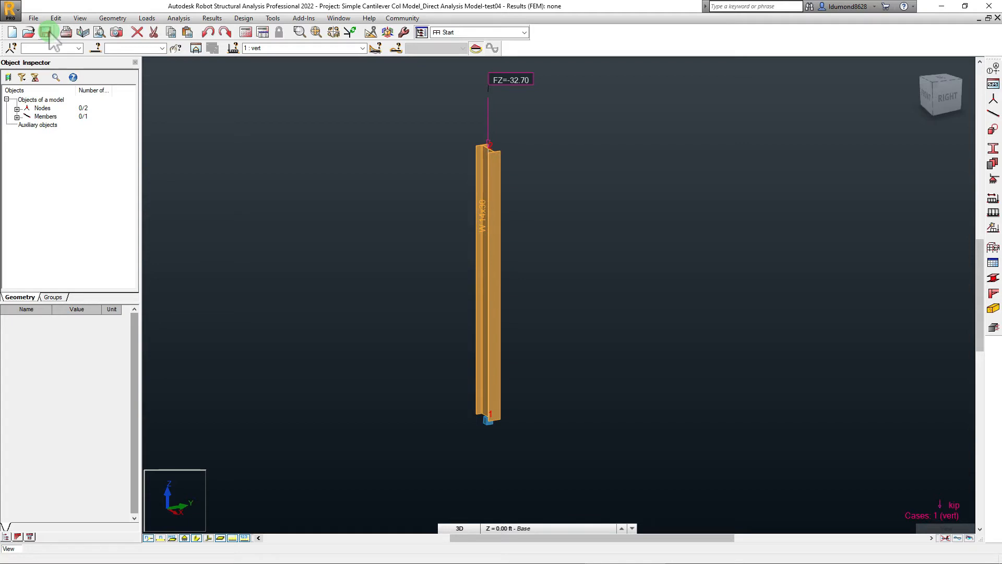
Step: Begin defining a dead load case in the load types with the label sw
left_click(148, 19)
left_click(157, 30)
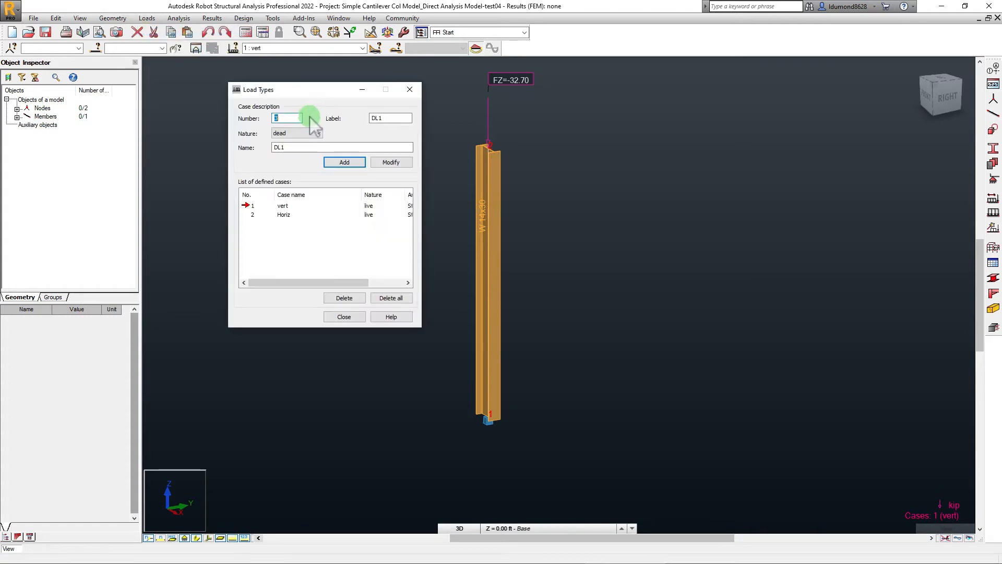
double_click(384, 118)
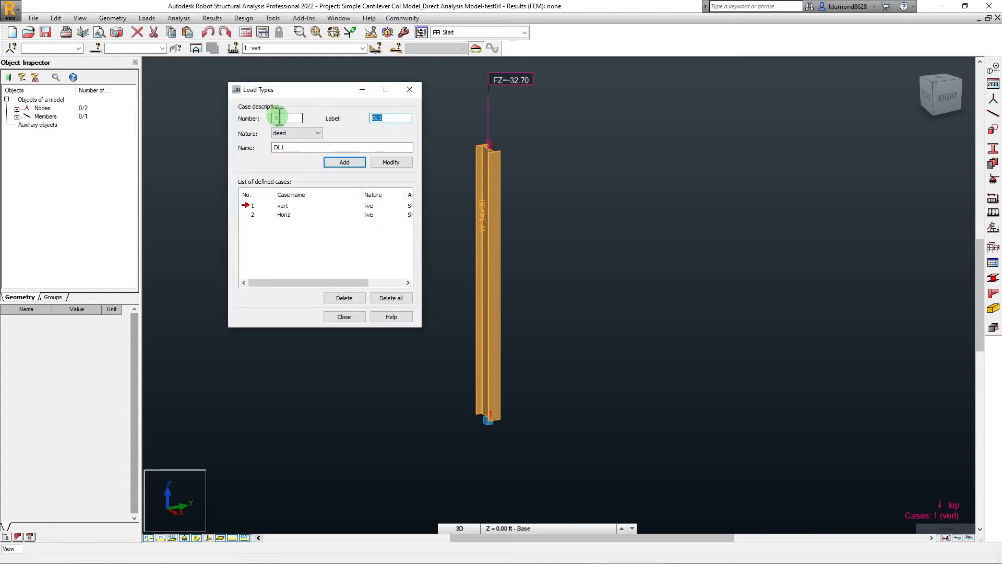
type("sw")
key("Tab")
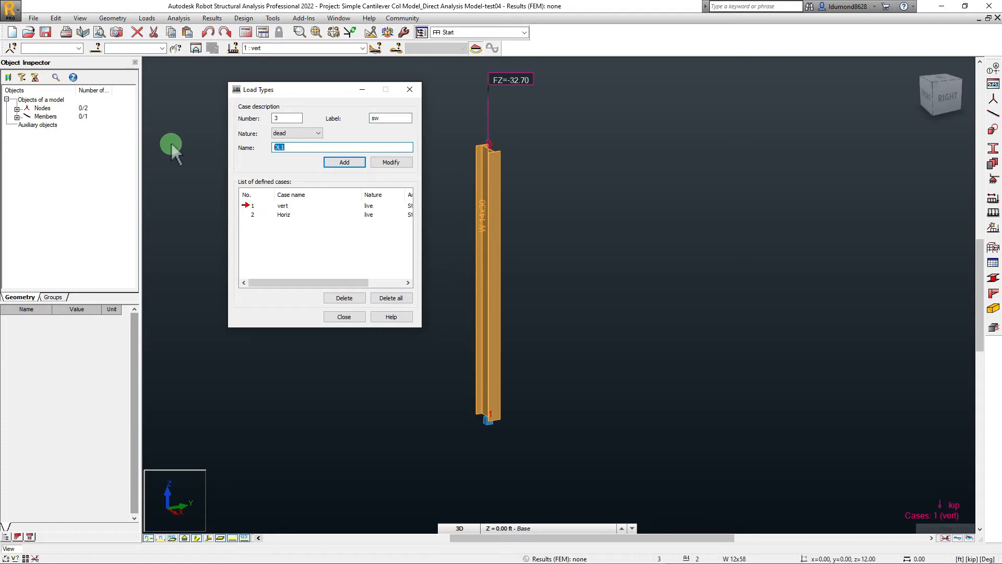
Step: Add dead load case 3 with both its name and label set to SW, and close the load types dialog
type("SW")
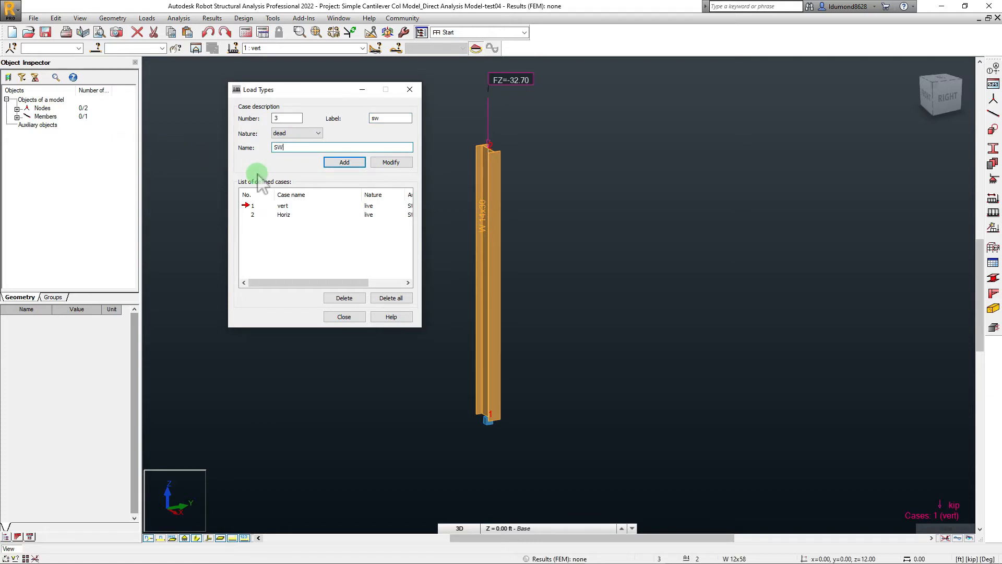
left_click_drag(382, 120, 291, 122)
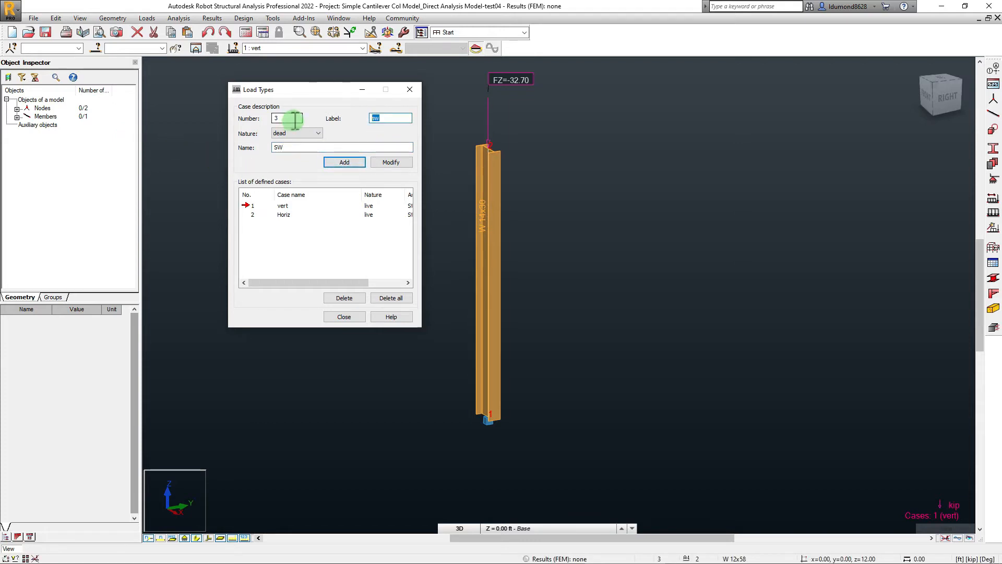
type("SW")
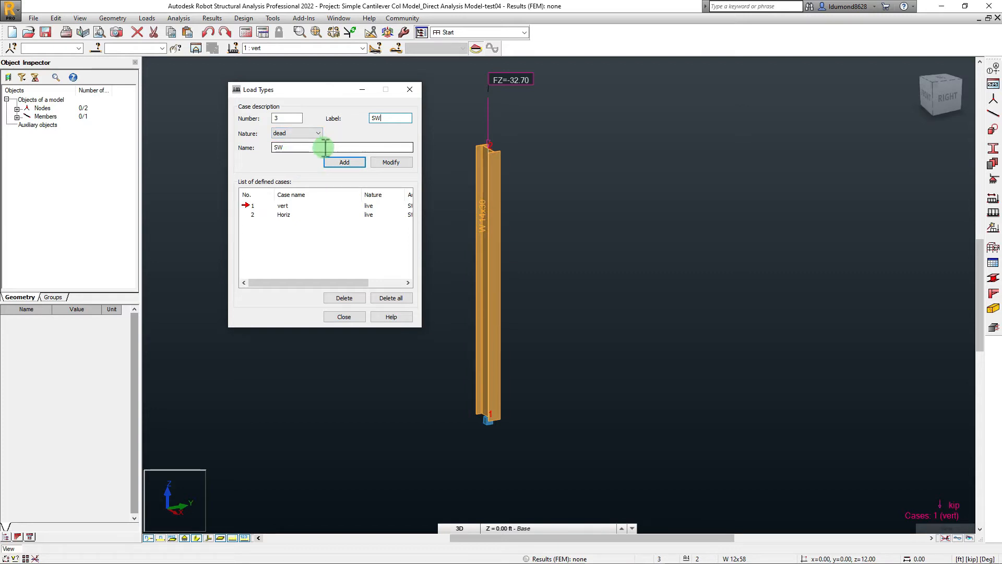
left_click(346, 166)
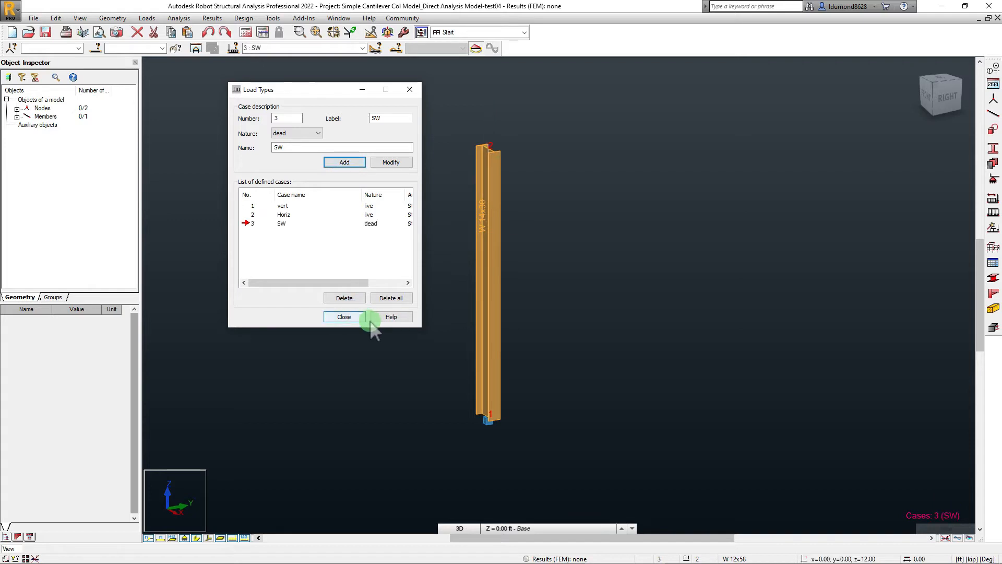
left_click(344, 317)
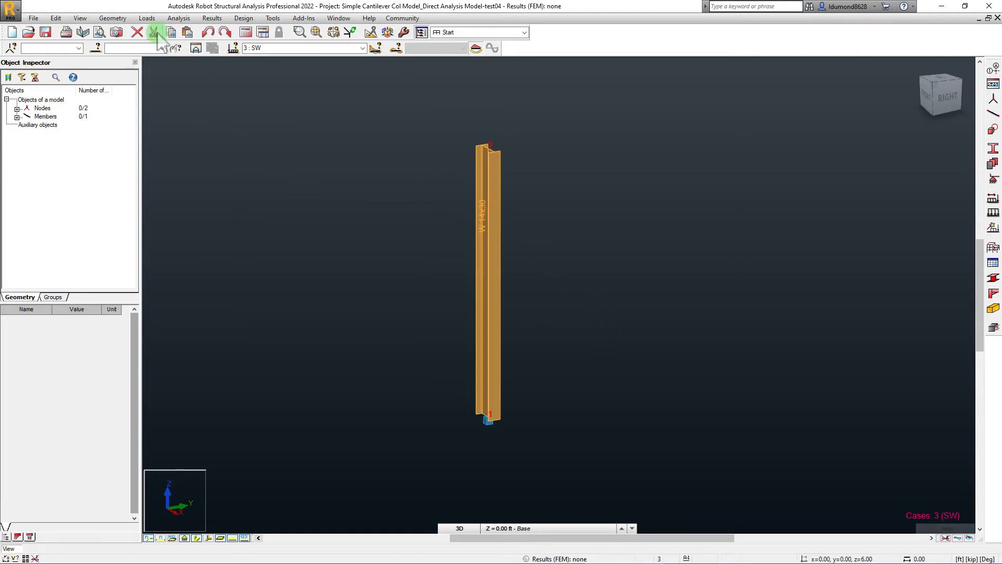
Step: Apply self-weight to the whole structure in case 3 SW, close the load definition dialog and save the project
left_click(147, 18)
left_click(153, 40)
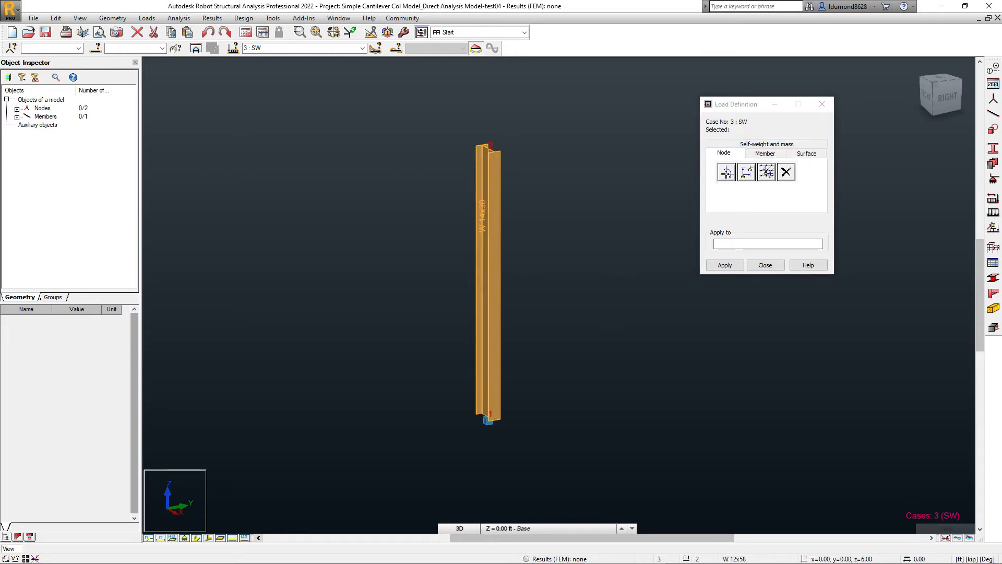
left_click(770, 144)
left_click(728, 172)
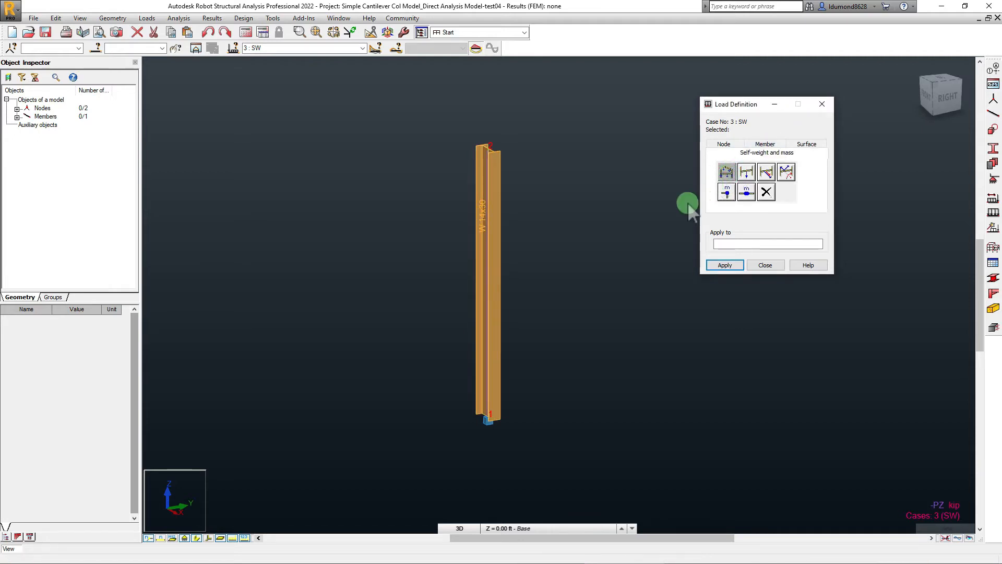
left_click(490, 255)
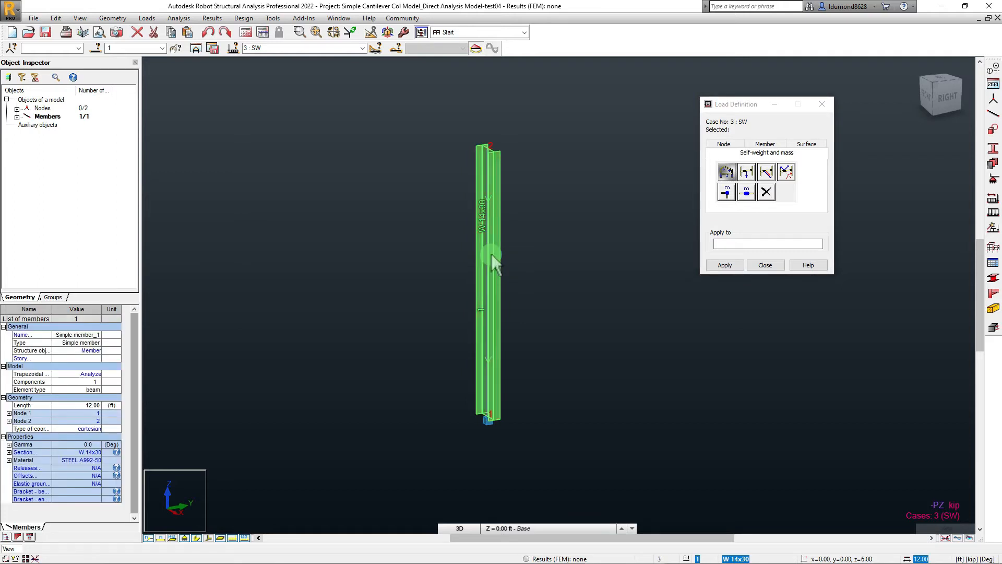
left_click(543, 253)
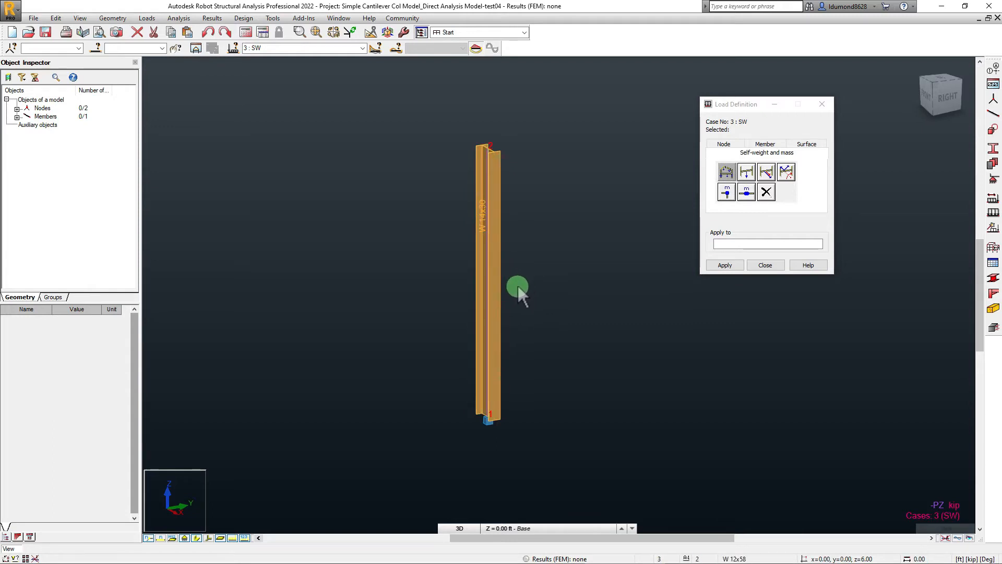
middle_click_drag(517, 287, 551, 282, "shift")
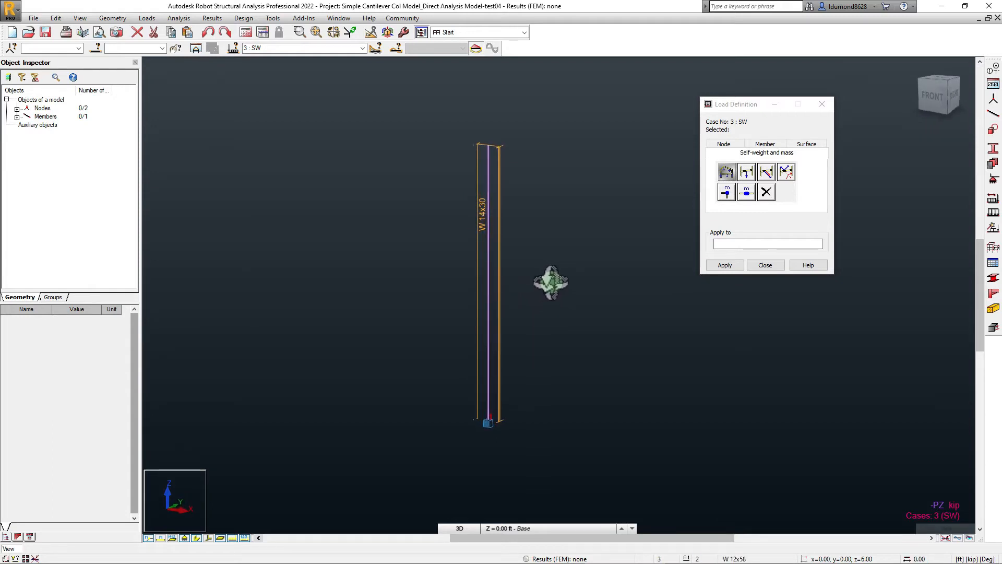
left_click(760, 267)
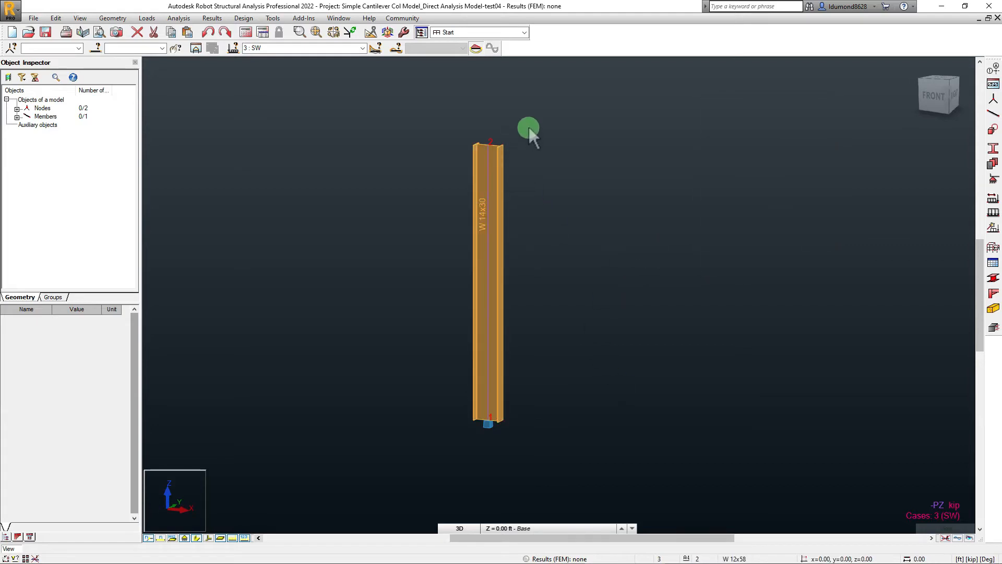
left_click(47, 31)
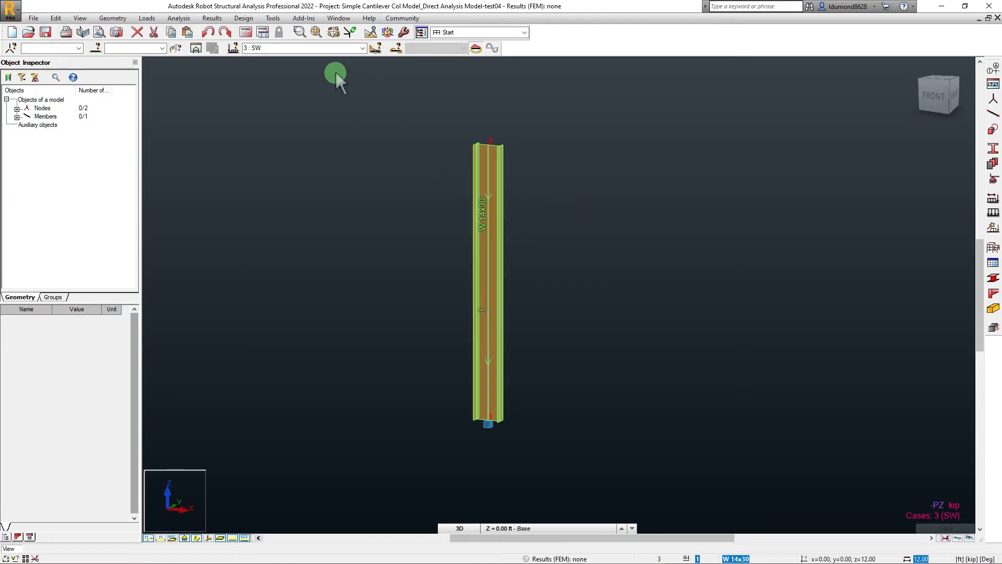
Step: Check the vert, Horiz and SW entries in the load table, close the table and save the project
left_click(179, 19)
left_click(179, 18)
left_click(146, 18)
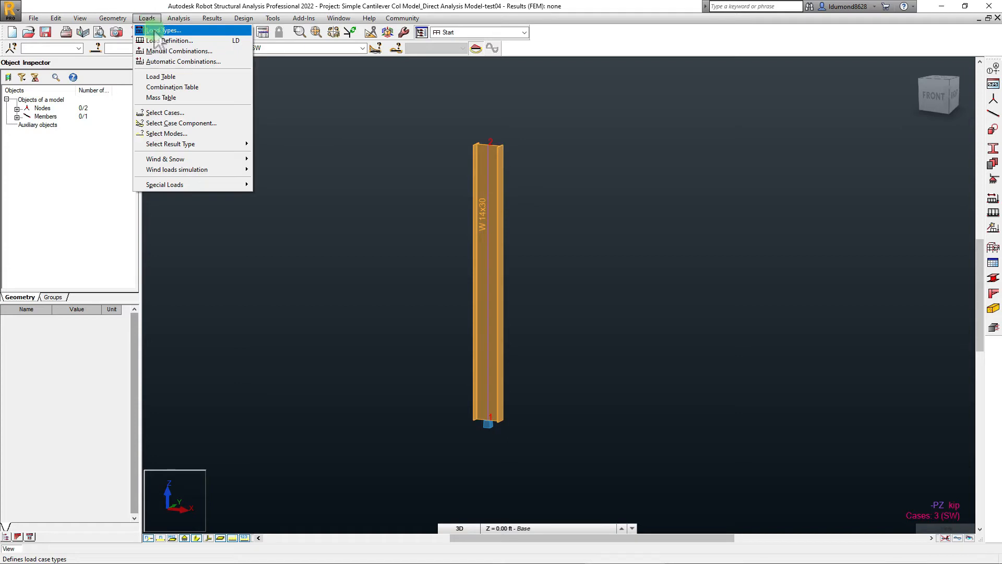
left_click(160, 76)
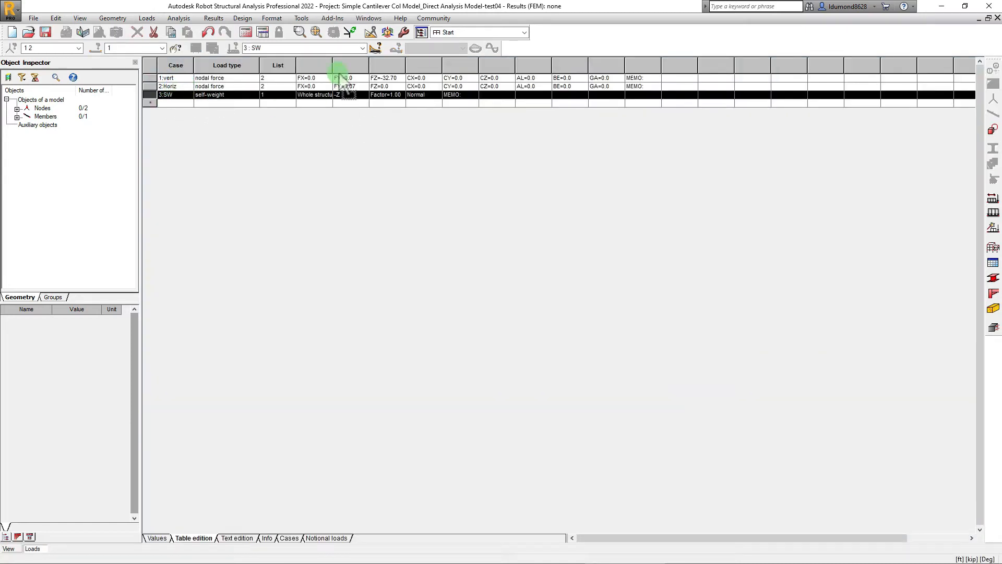
left_click_drag(335, 66, 351, 65)
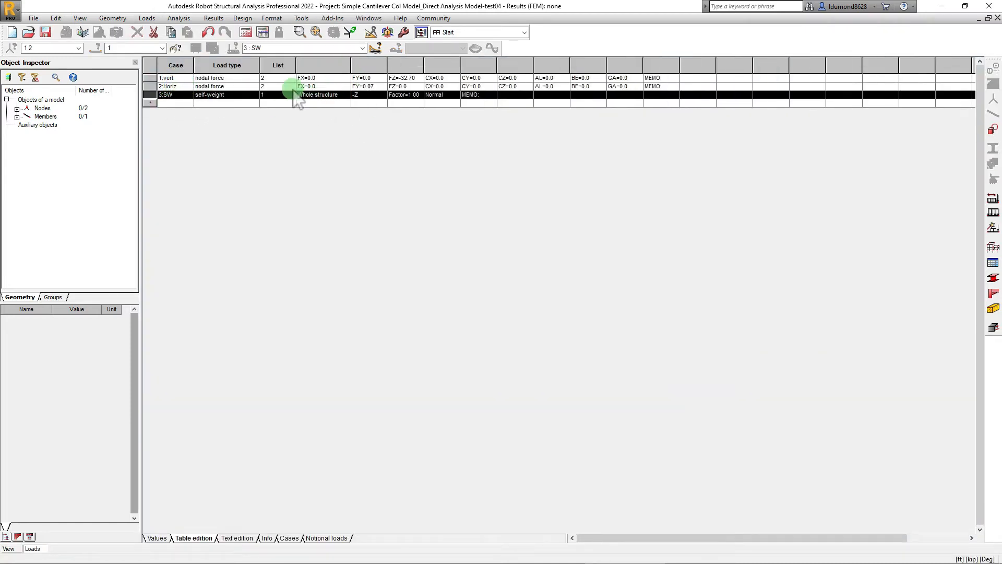
left_click(997, 18)
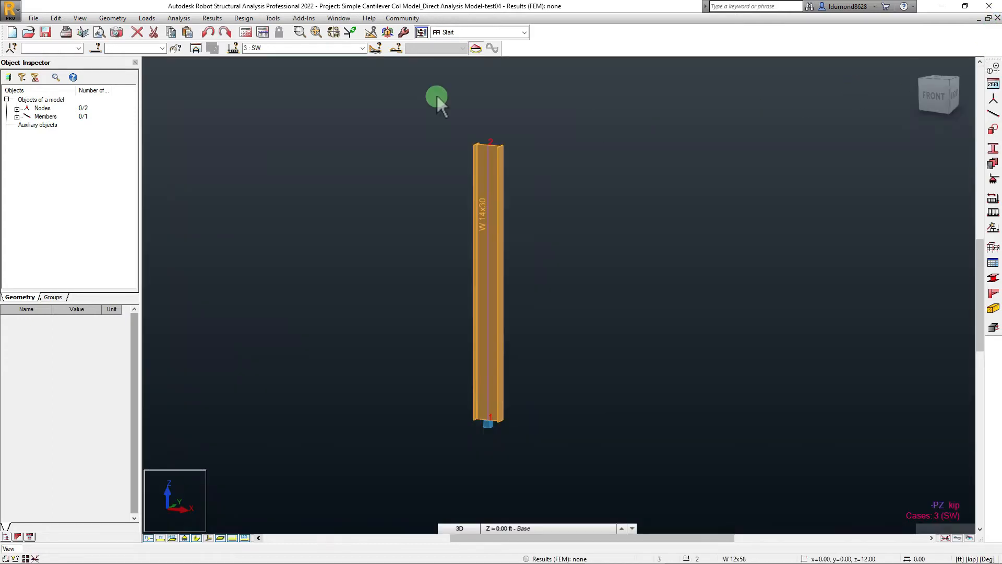
left_click(44, 32)
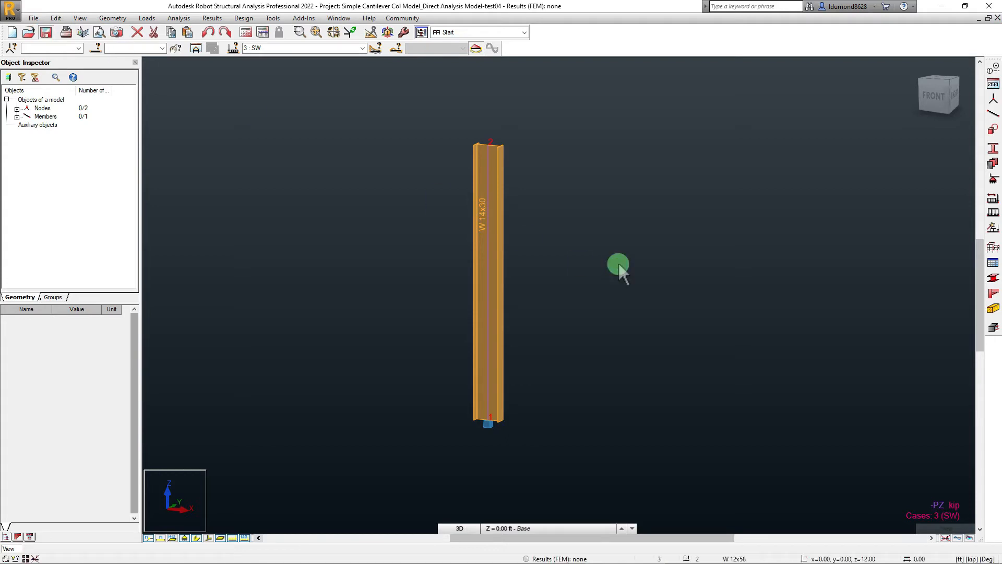
Step: Start manual load combination 4 with the name V+H and the combination type ULS
left_click(147, 18)
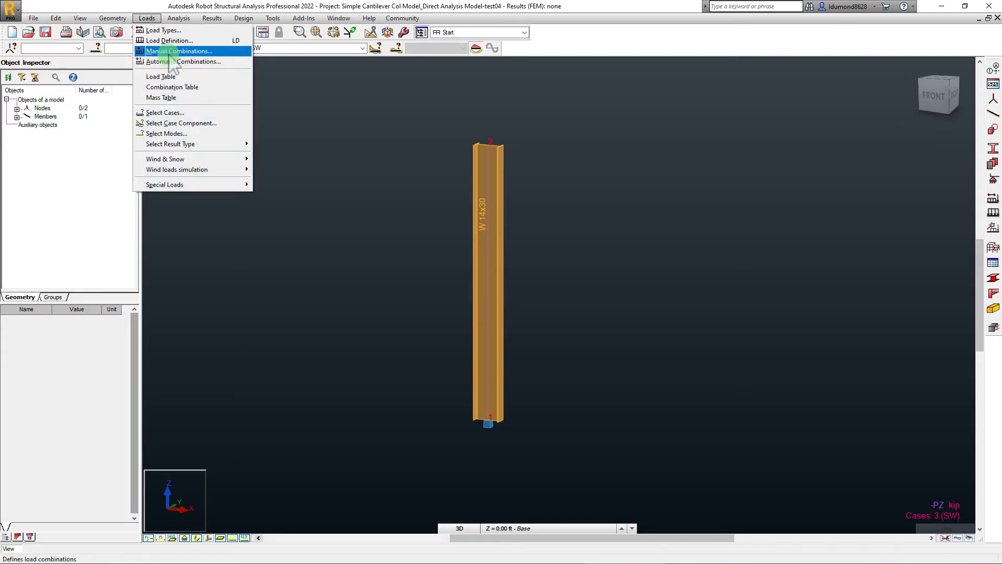
left_click(170, 53)
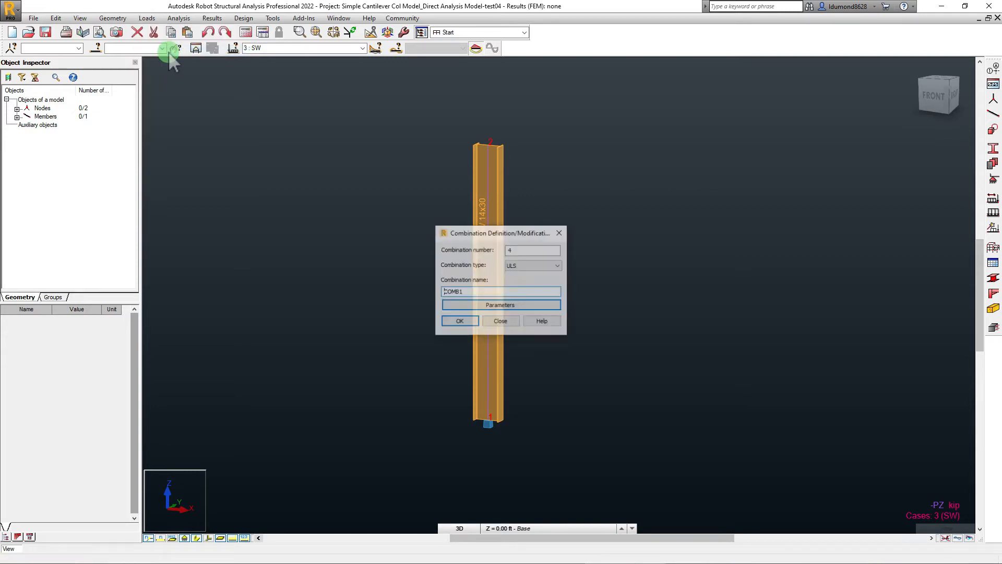
left_click_drag(458, 239, 263, 115)
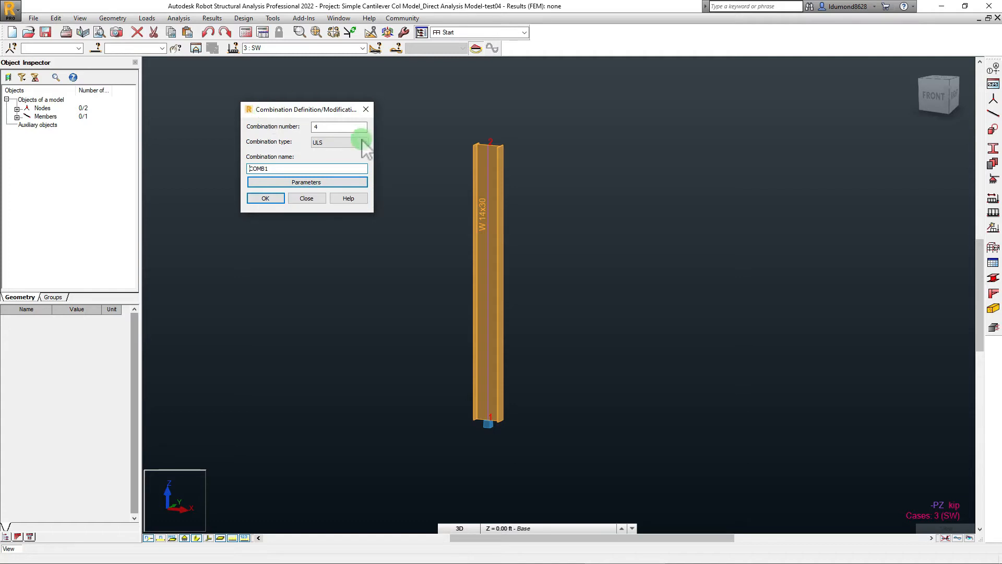
left_click_drag(307, 168, 242, 170)
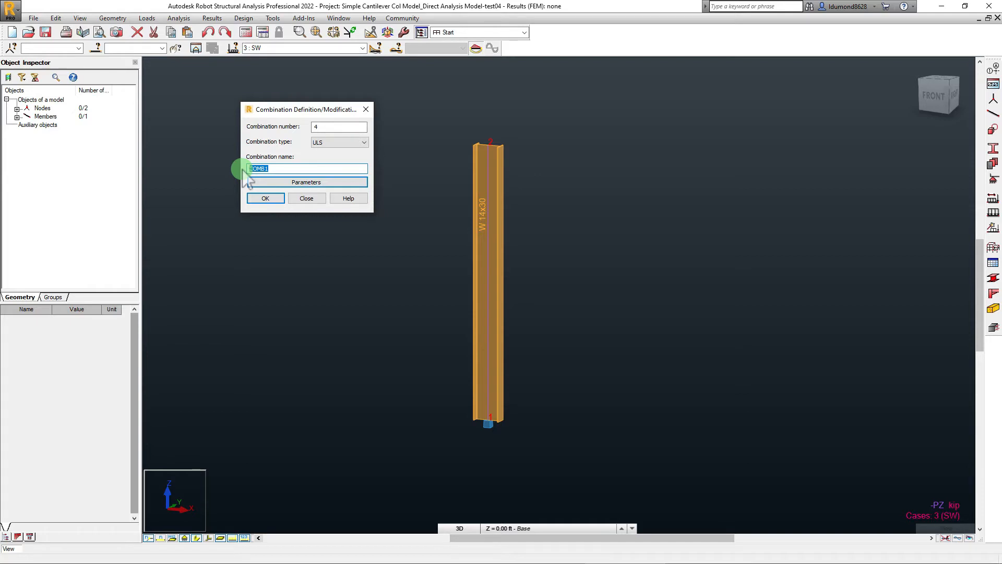
type("v")
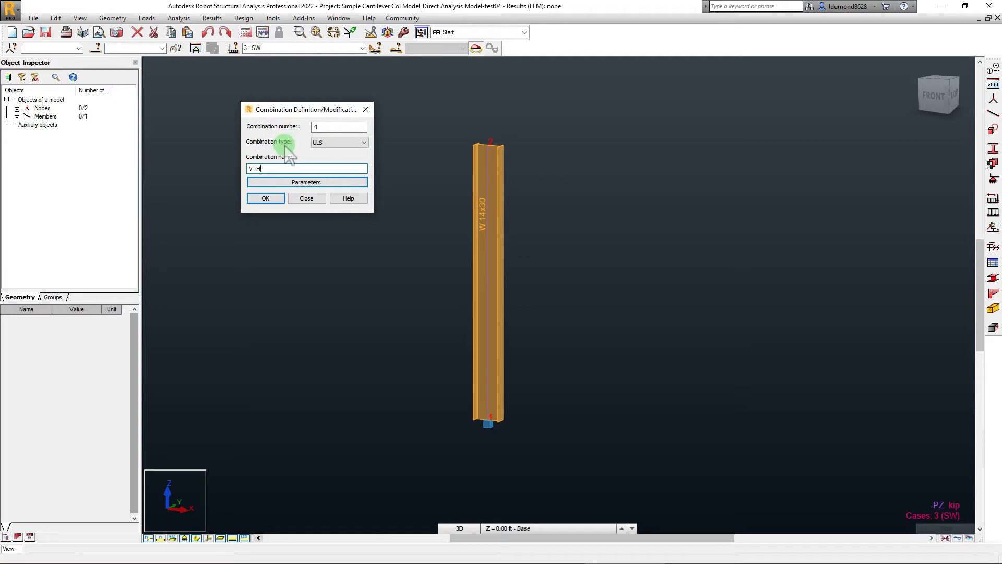
left_click(340, 142)
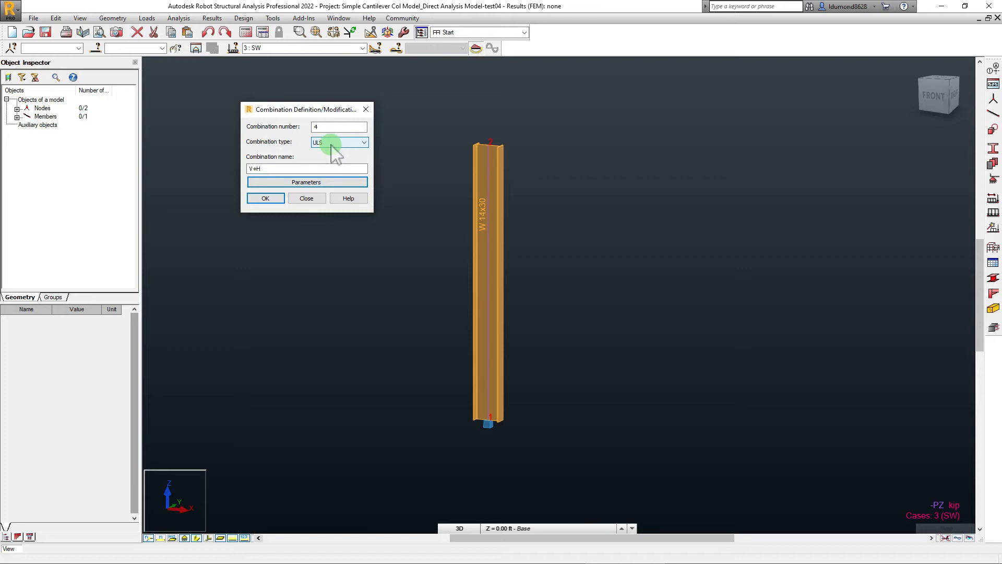
left_click(332, 143)
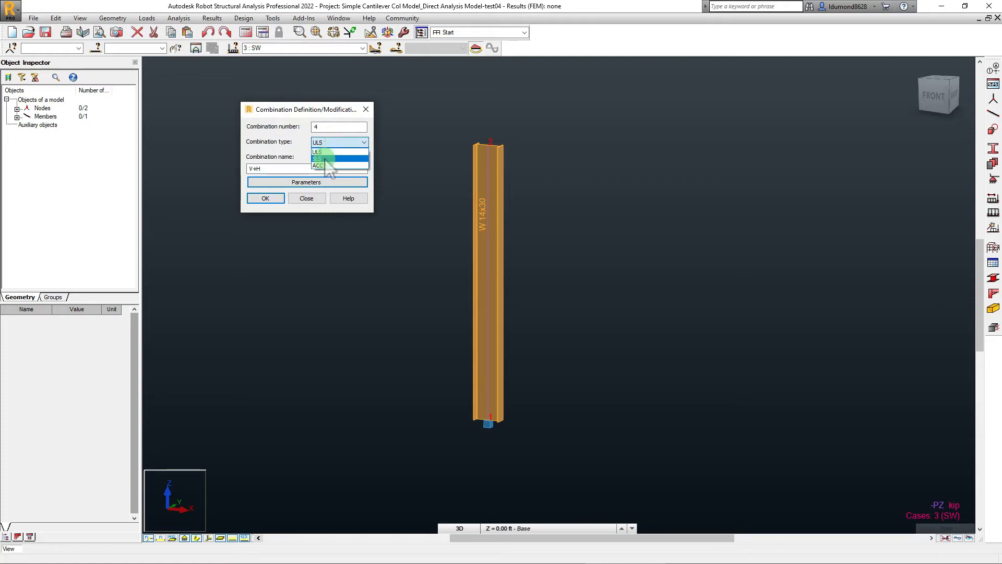
left_click(285, 145)
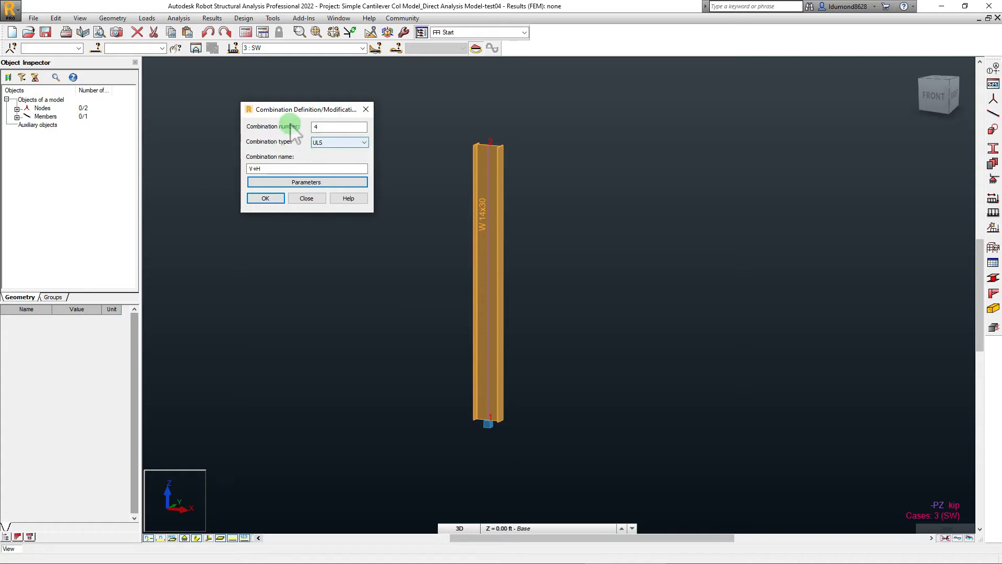
mouse_move(271, 109)
left_mouse_down()
mouse_move(242, 86)
mouse_move(264, 91)
left_mouse_up()
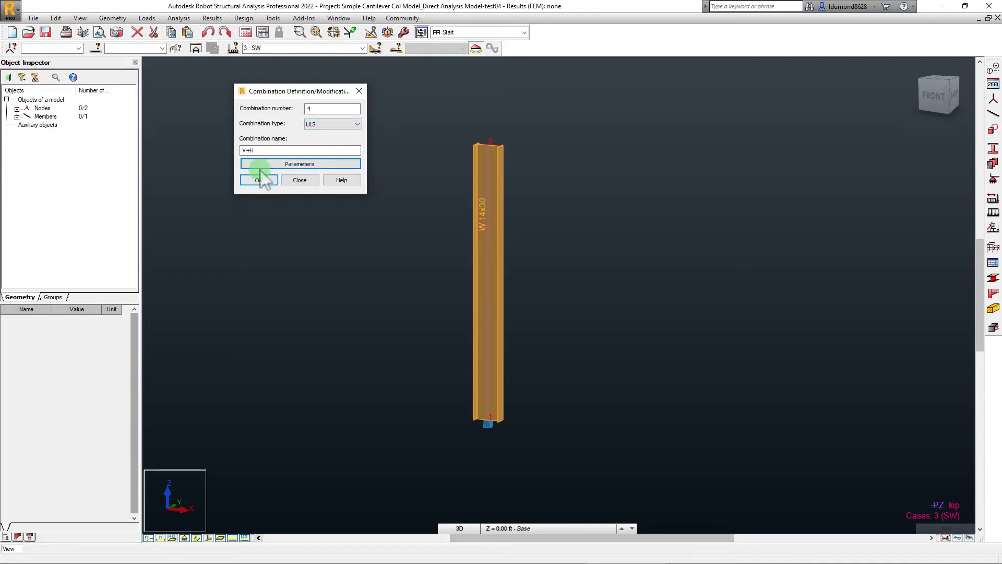
Step: Accept the CQC seismic combination type and dead nature as parameters, and confirm the V+H combination definition
left_click(290, 164)
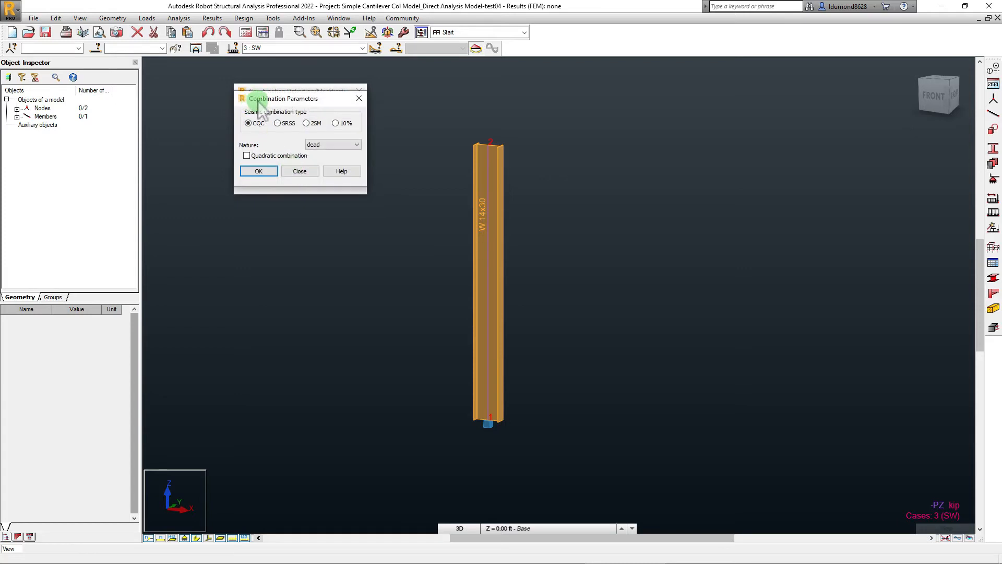
left_click_drag(255, 103, 414, 105)
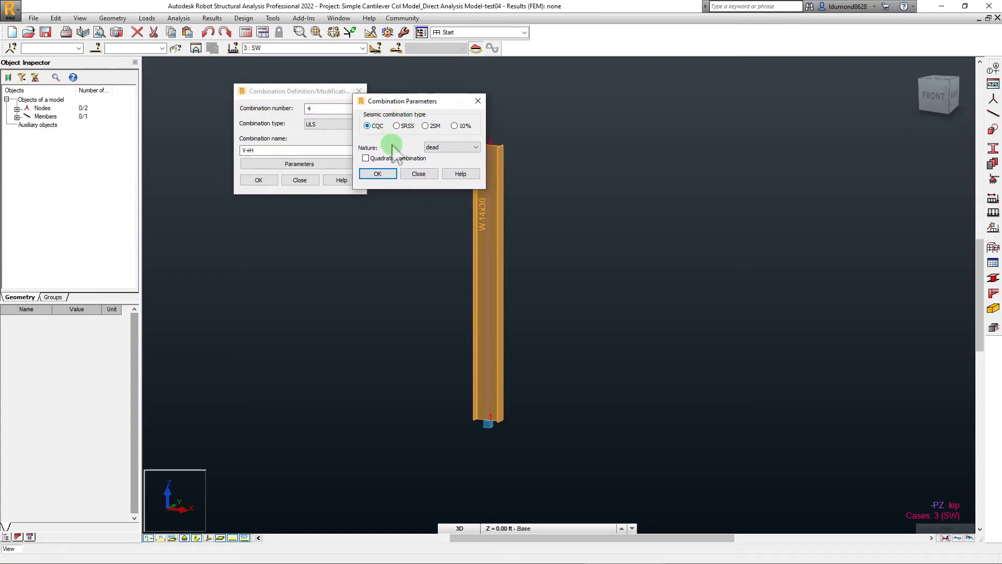
left_click(380, 173)
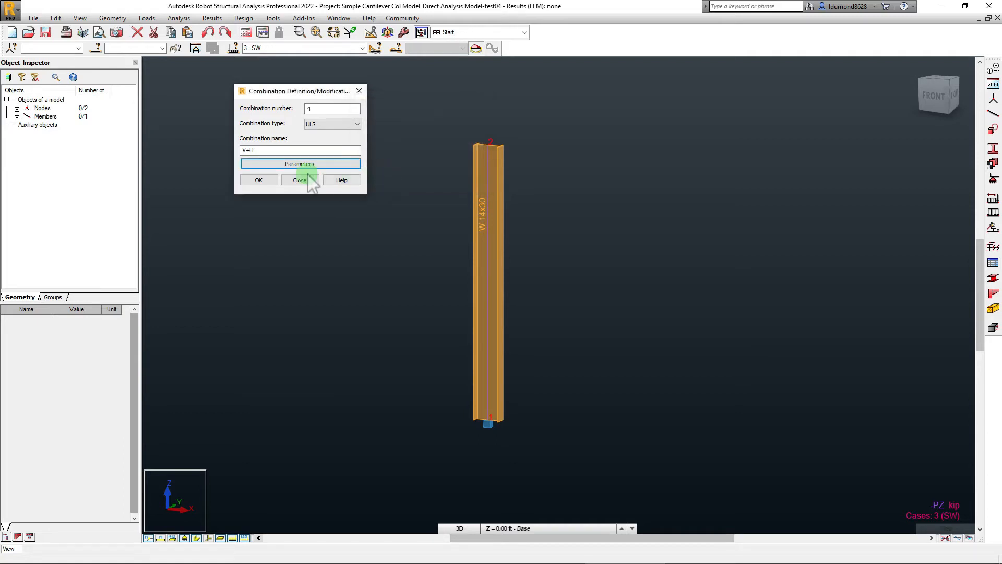
left_click(259, 180)
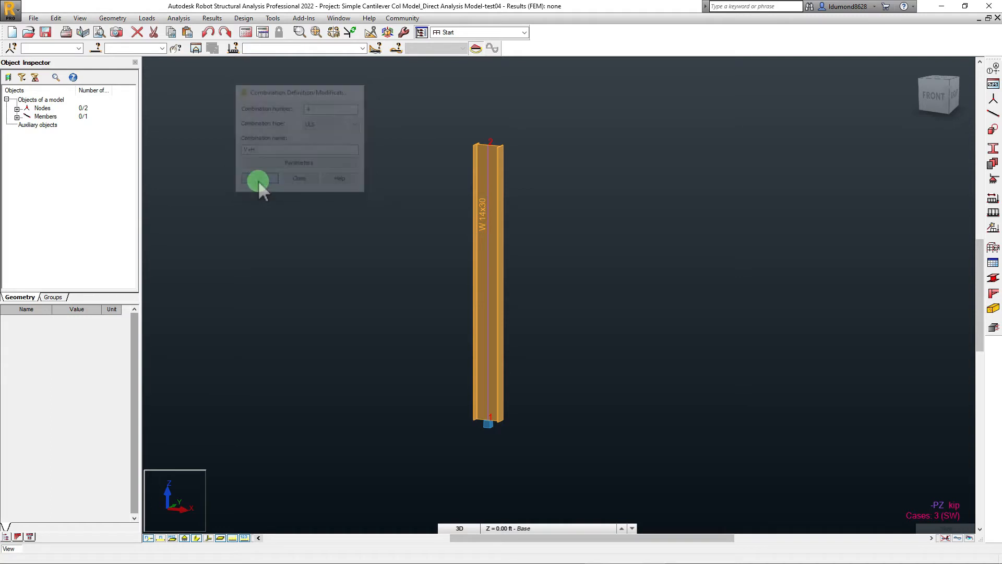
Step: Try adding the vert case alone and all cases together to the V+H combination, removing them each time
left_click_drag(737, 67, 209, 112)
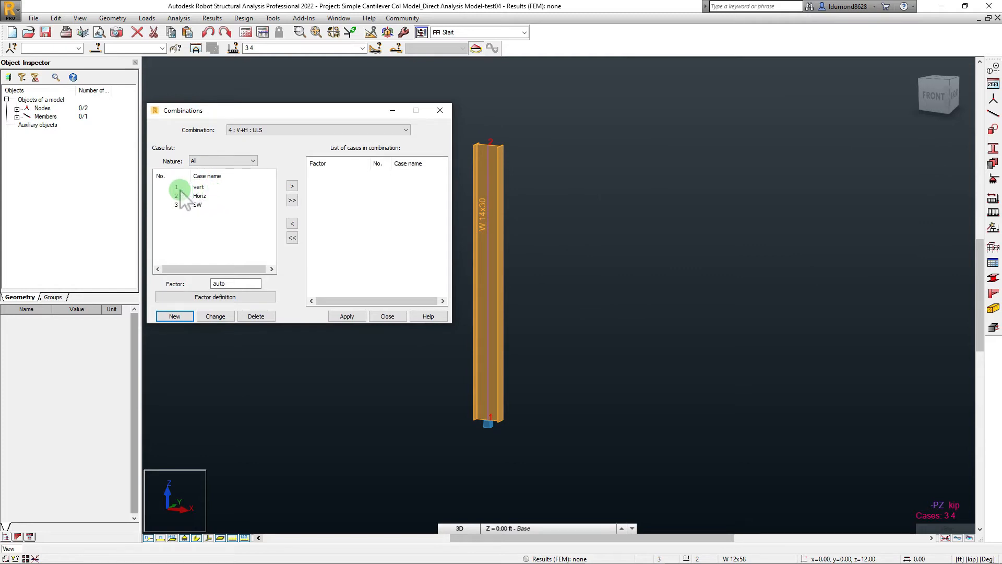
left_click(292, 186)
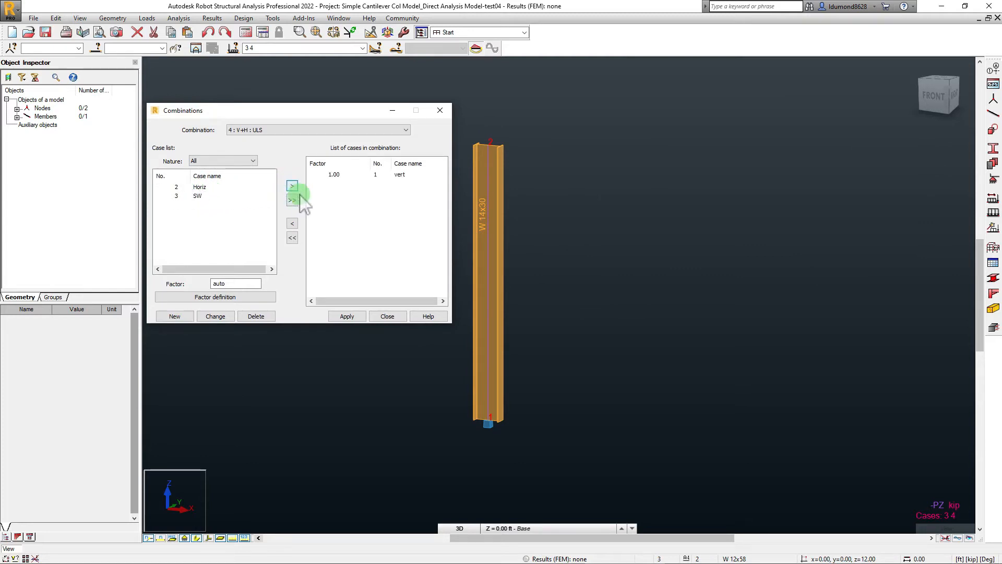
left_click(334, 174)
left_click(293, 223)
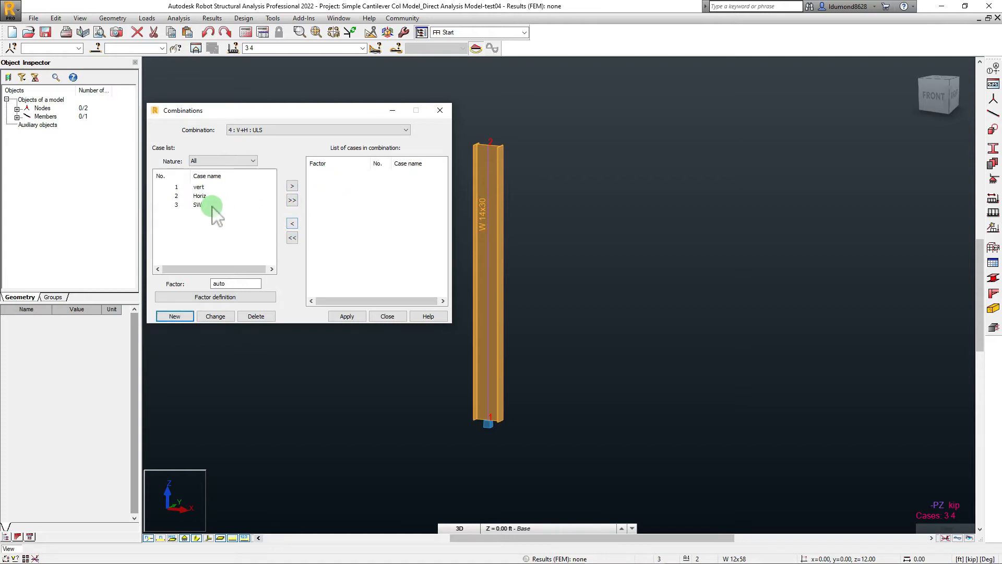
left_click(293, 200)
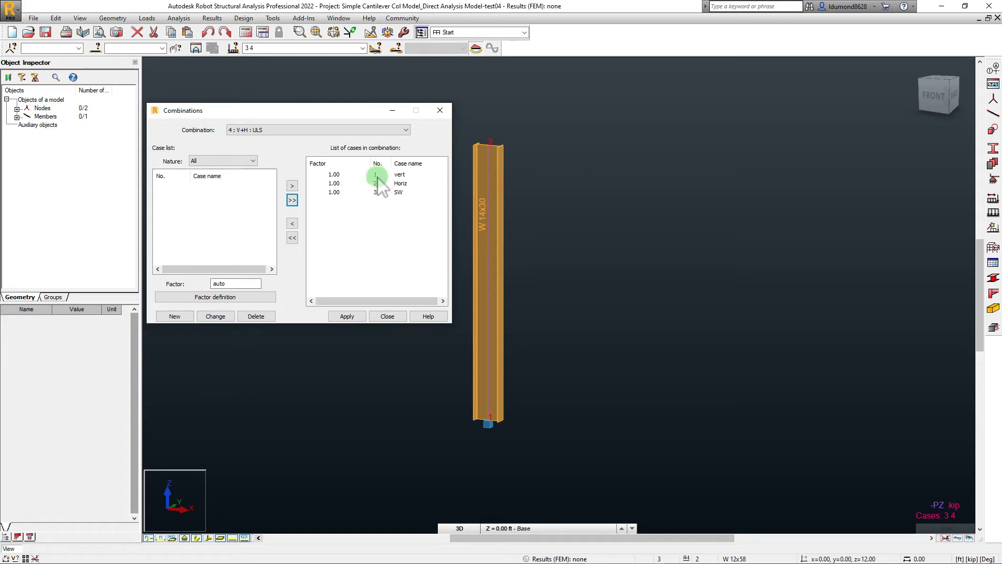
left_click(293, 237)
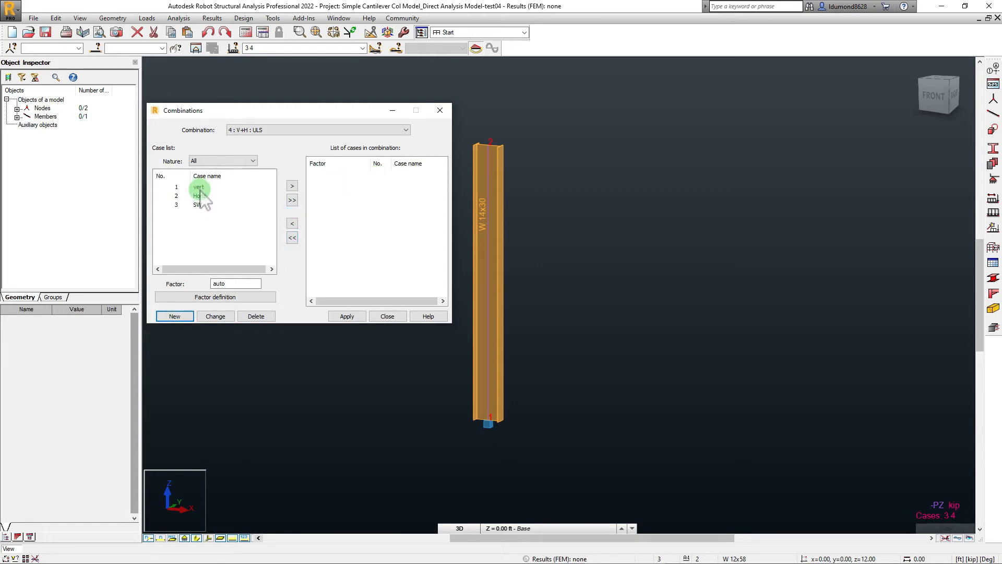
Step: Add the vert, Horiz and SW cases to the V+H combination with automatic factors, apply it, and save the project
left_click_drag(227, 108, 258, 86)
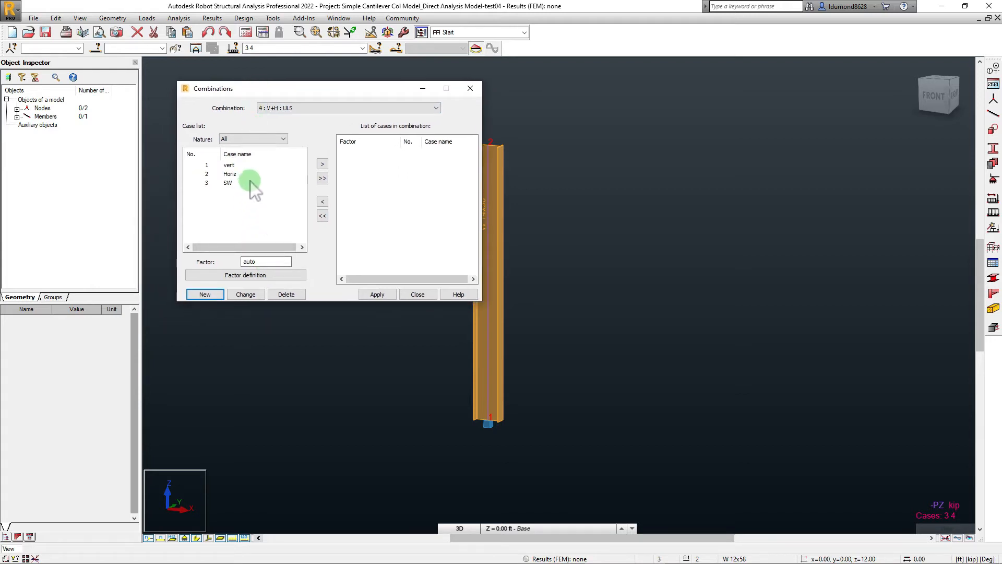
left_click_drag(234, 91, 230, 88)
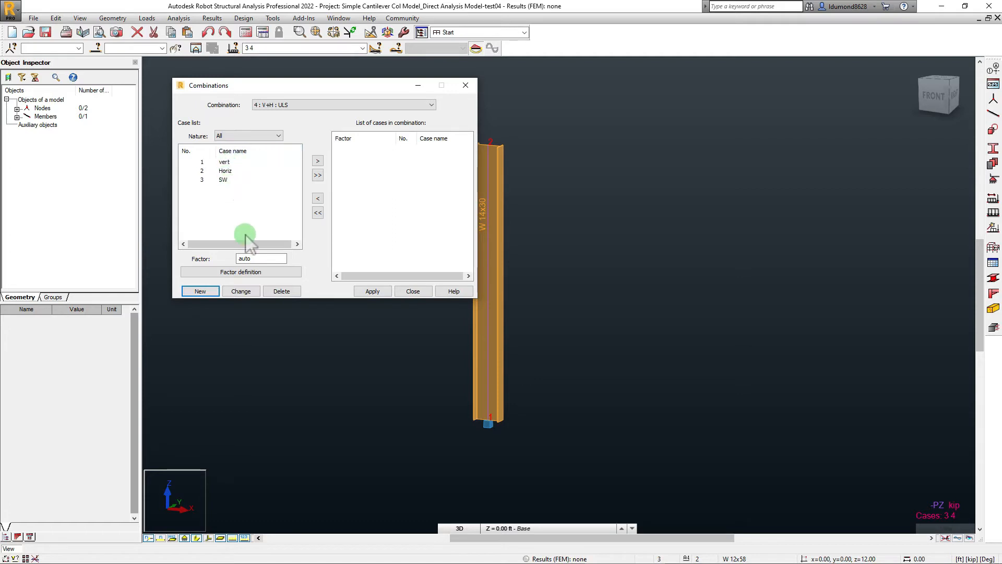
double_click(253, 259)
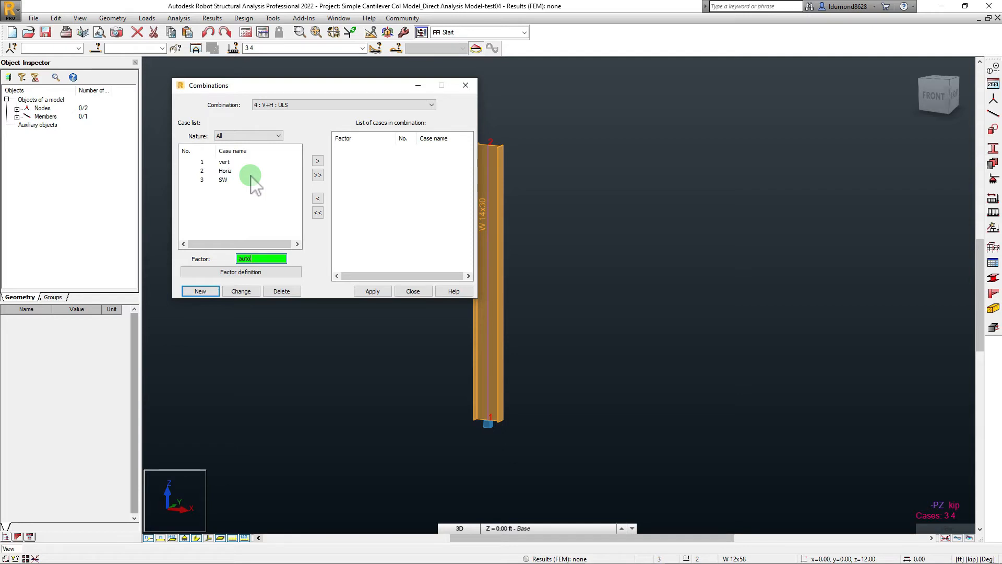
left_click(318, 175)
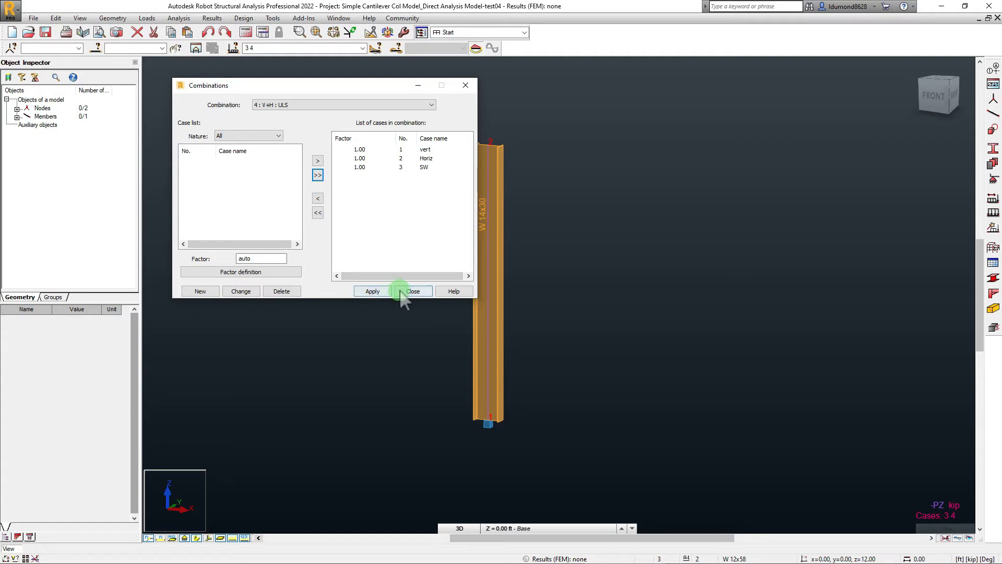
left_click(370, 290)
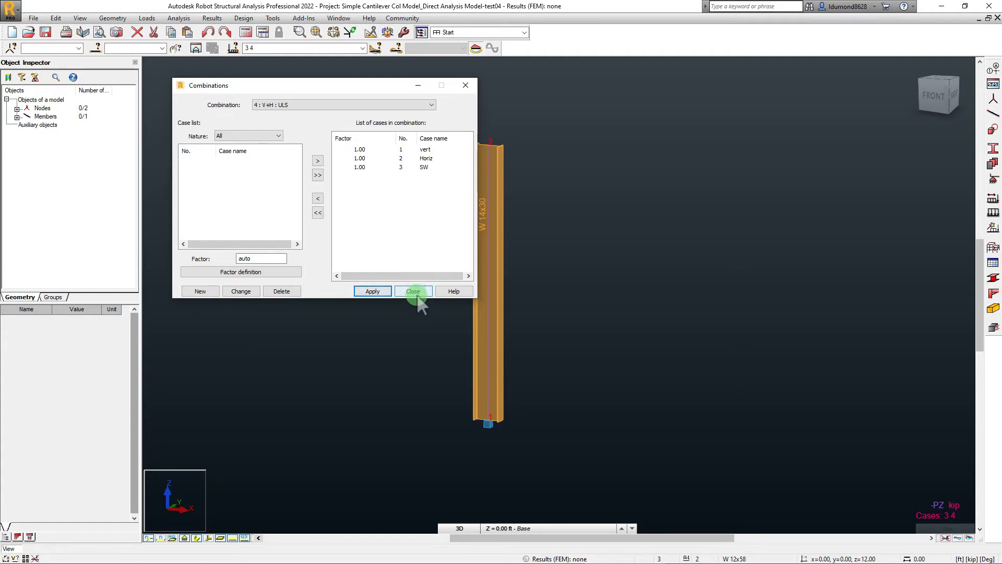
left_click(415, 292)
left_click(46, 32)
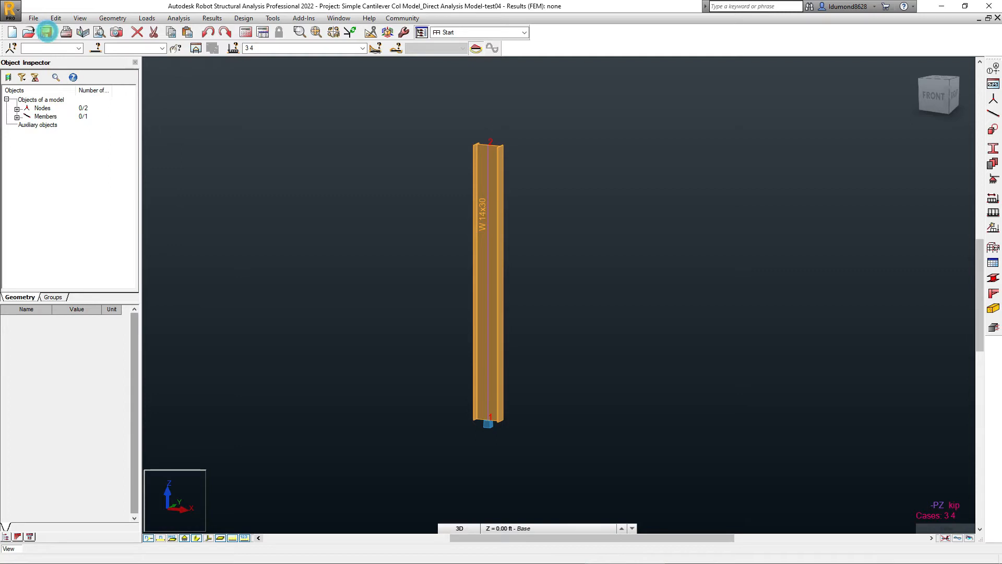
Step: Display load case 4, V+H, and examine its forces at the top of the column from the front and the side
left_click(362, 47)
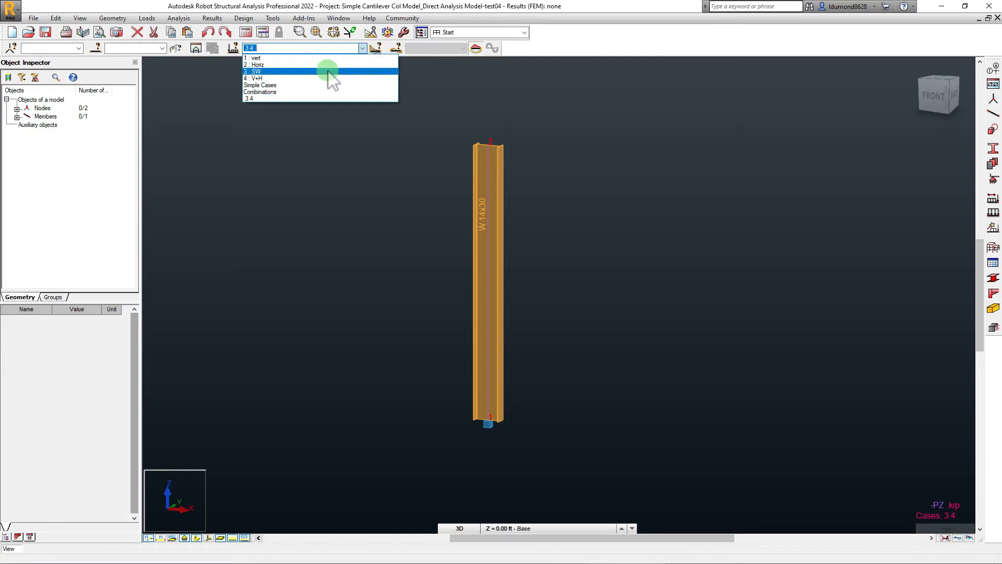
left_click(279, 79)
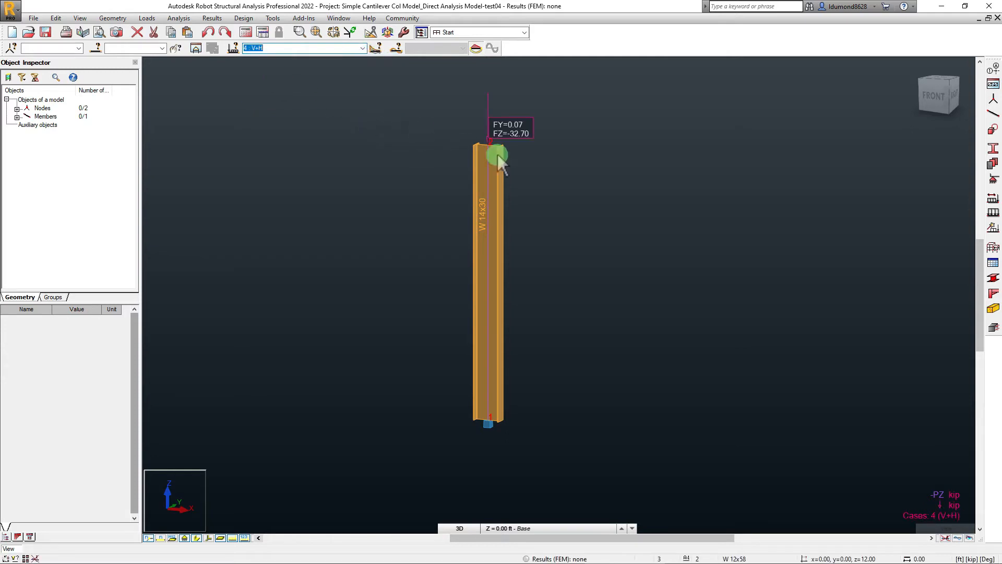
middle_click_drag(539, 176, 503, 192)
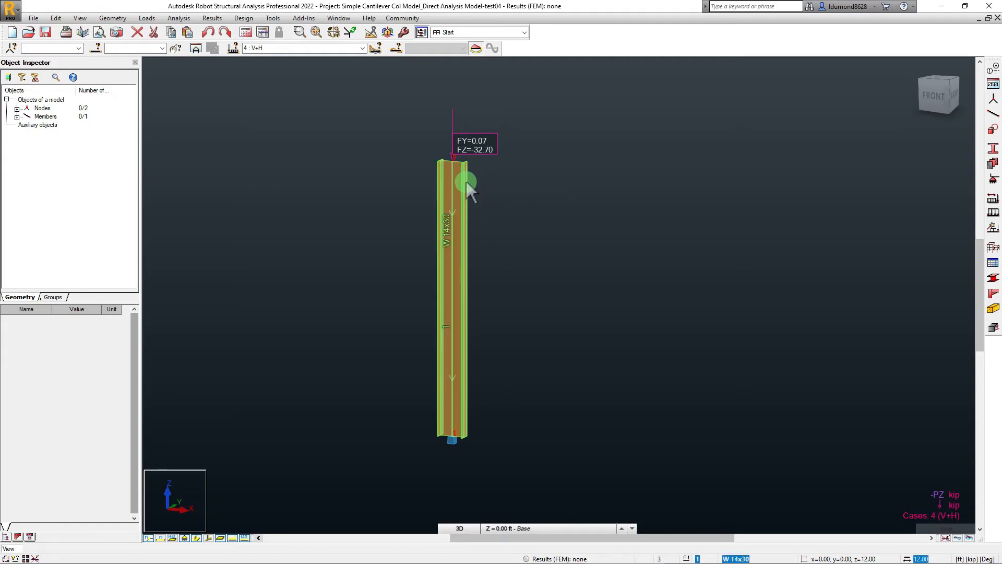
left_click(299, 32)
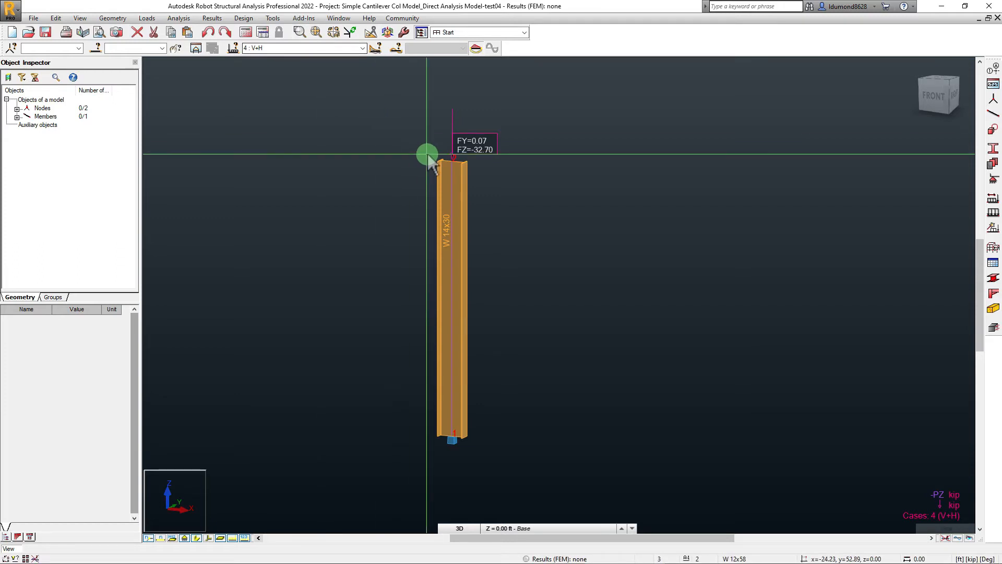
left_click(465, 173)
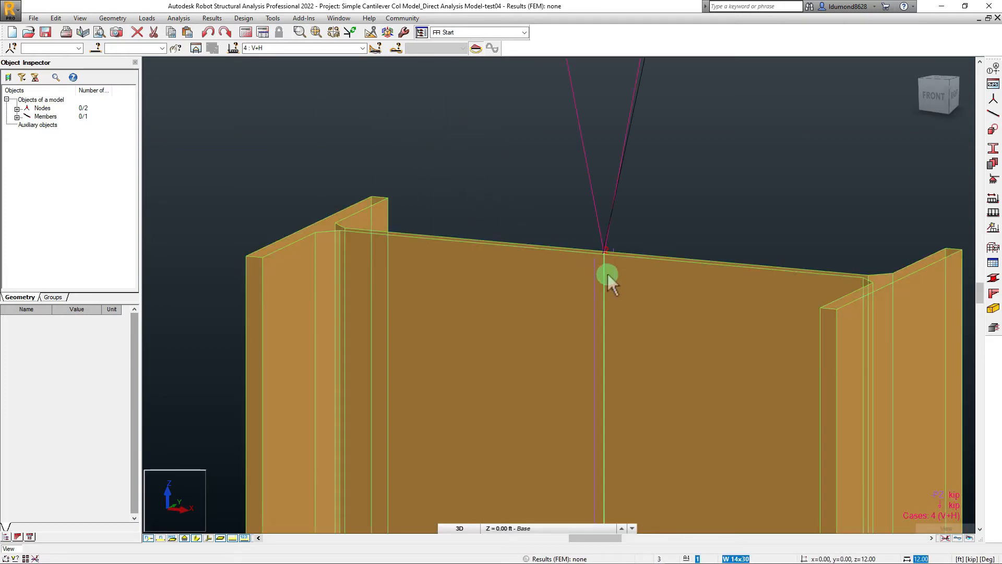
middle_click_drag(592, 281, 551, 293, "shift")
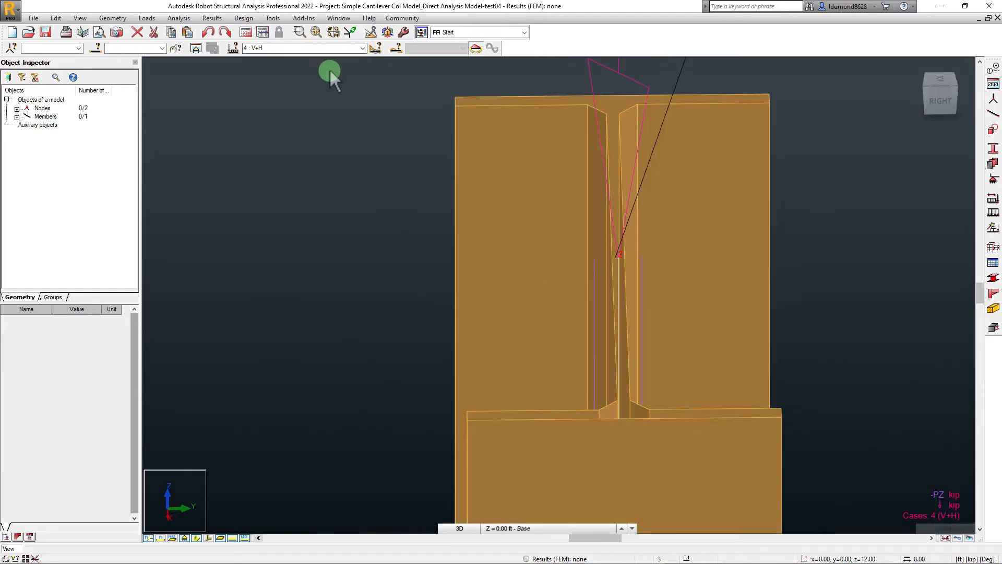
left_click(315, 33)
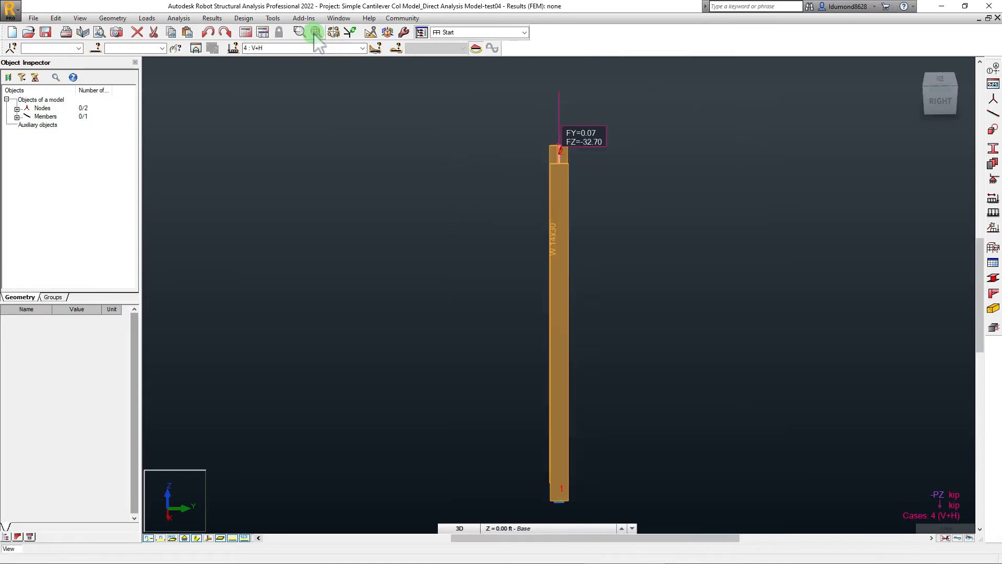
middle_click_drag(510, 232, 537, 201, "shift")
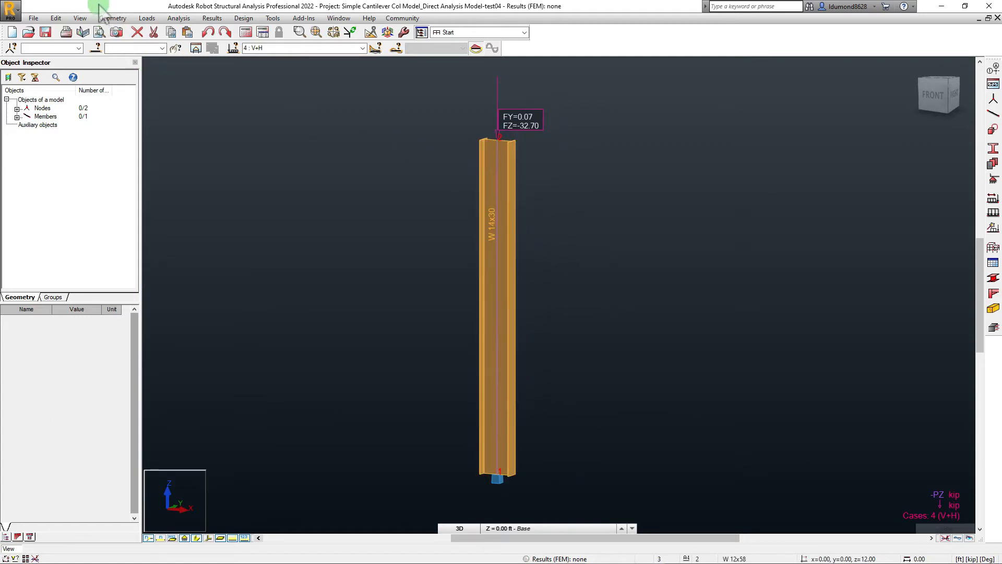
Step: Turn on uniform size of load symbols in the load display settings, view the column from the side, and save the project
left_click(81, 19)
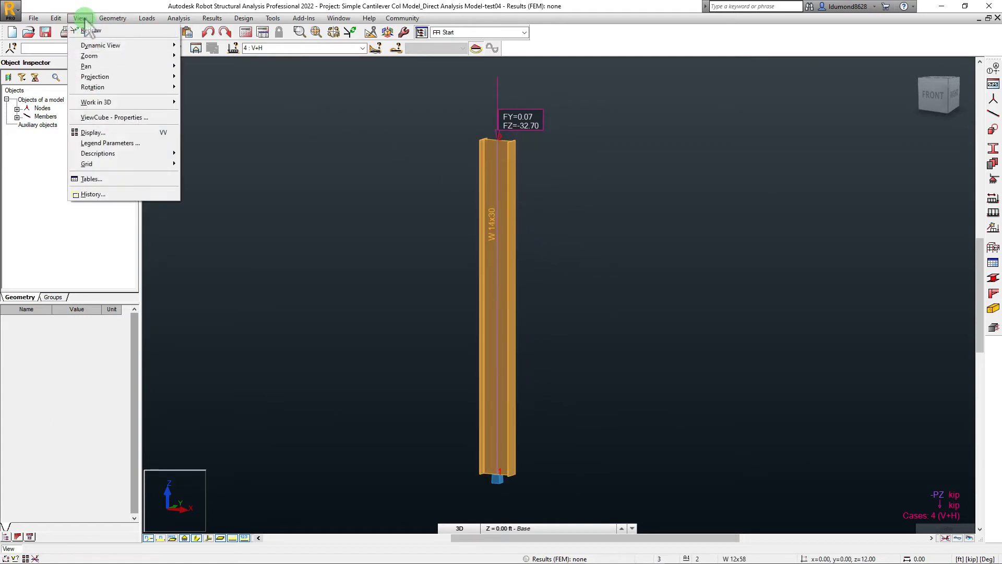
left_click(113, 132)
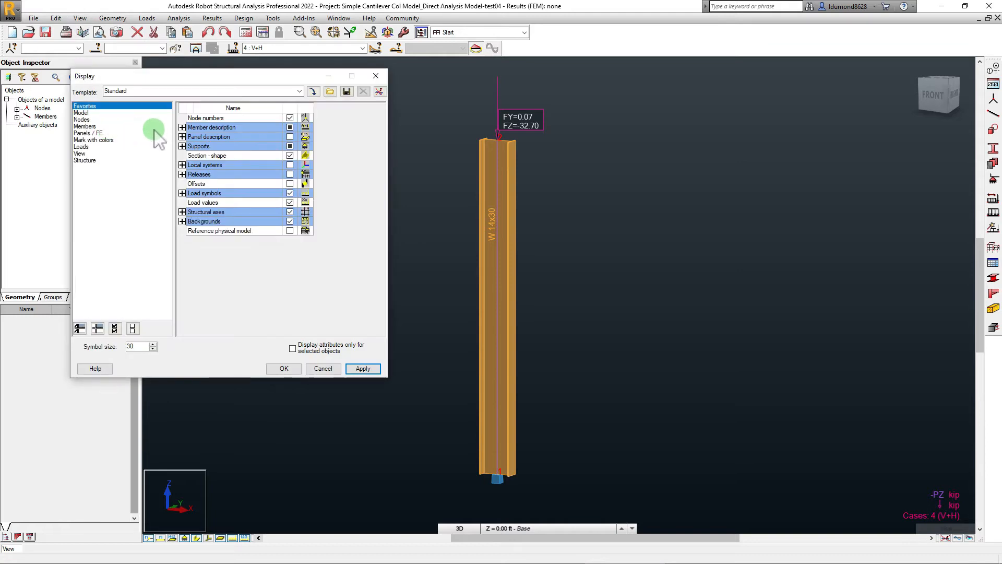
left_click(93, 148)
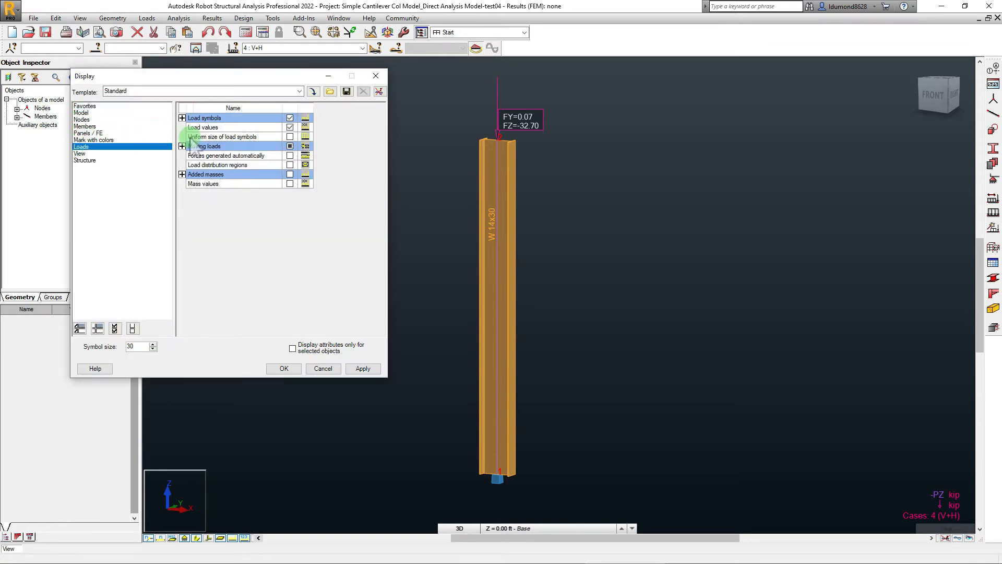
left_click(289, 136)
left_click(366, 369)
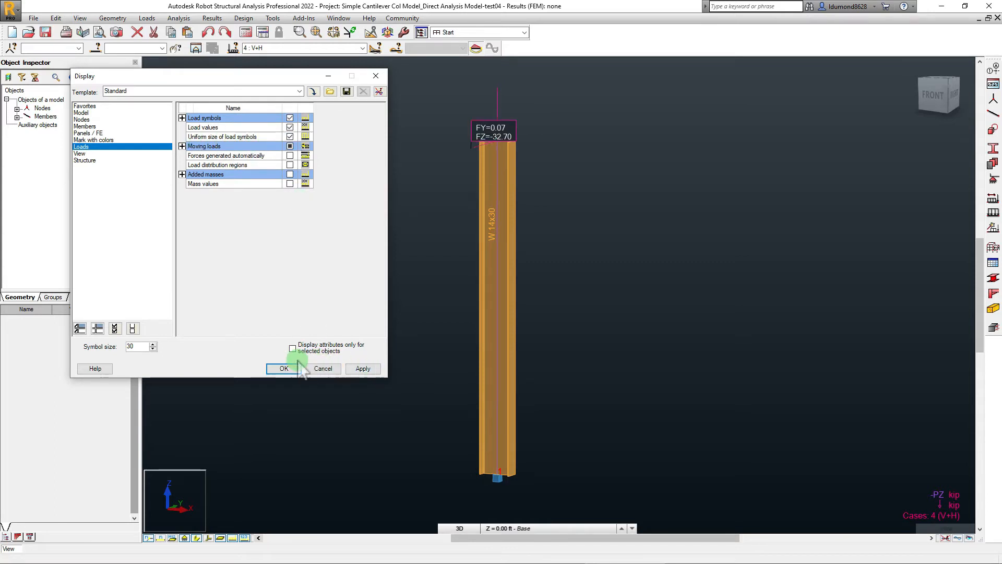
left_click(284, 370)
mouse_move(595, 242)
left_mouse_down()
mouse_move(519, 249)
mouse_move(586, 239)
left_mouse_up()
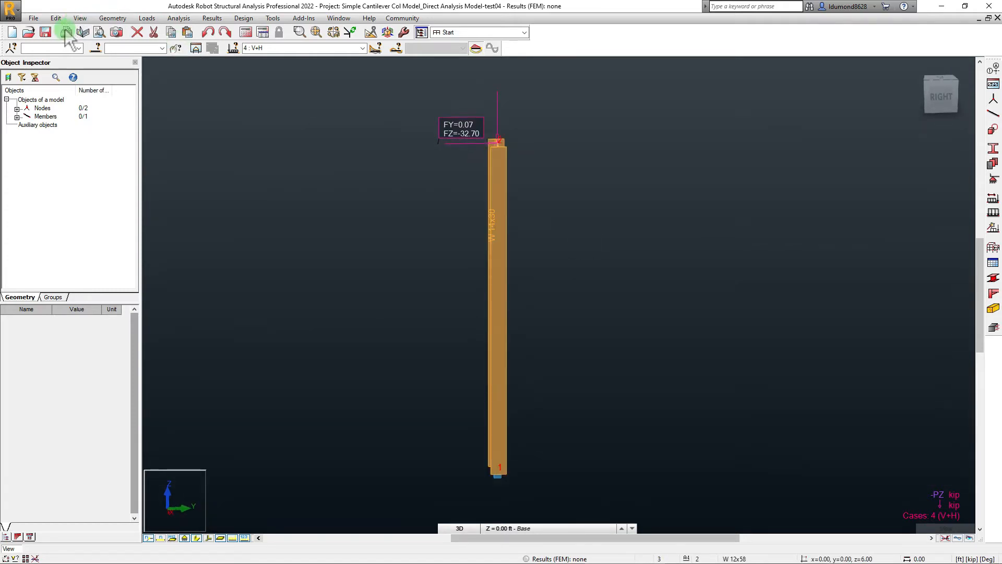
left_click(46, 32)
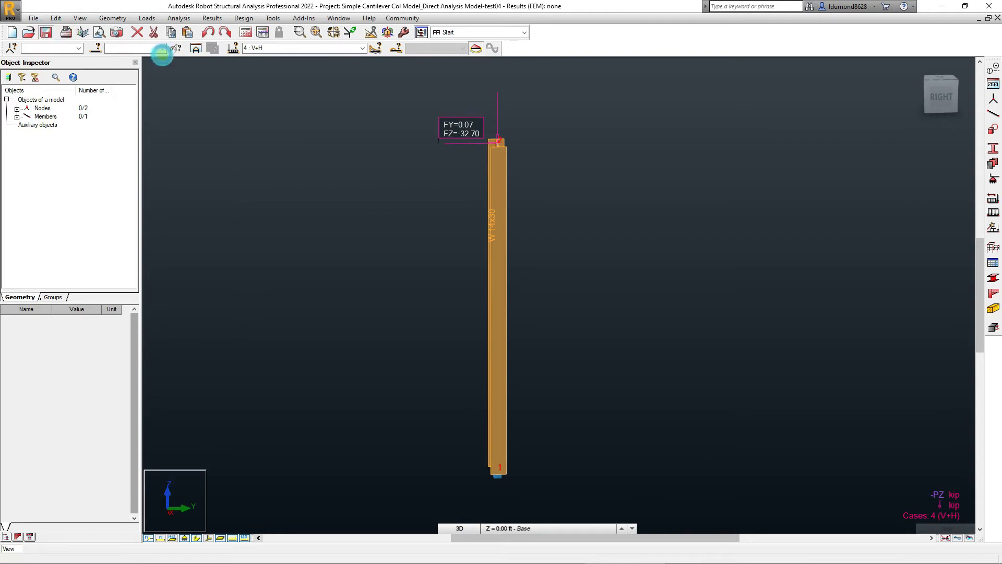
Step: Run the structural calculations for the column model
left_click(282, 90)
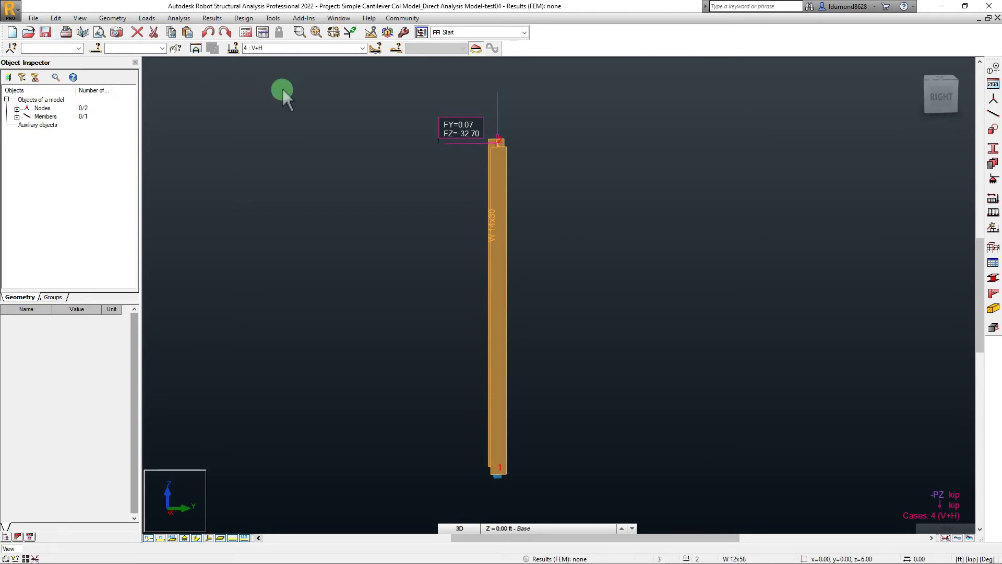
left_click(416, 171)
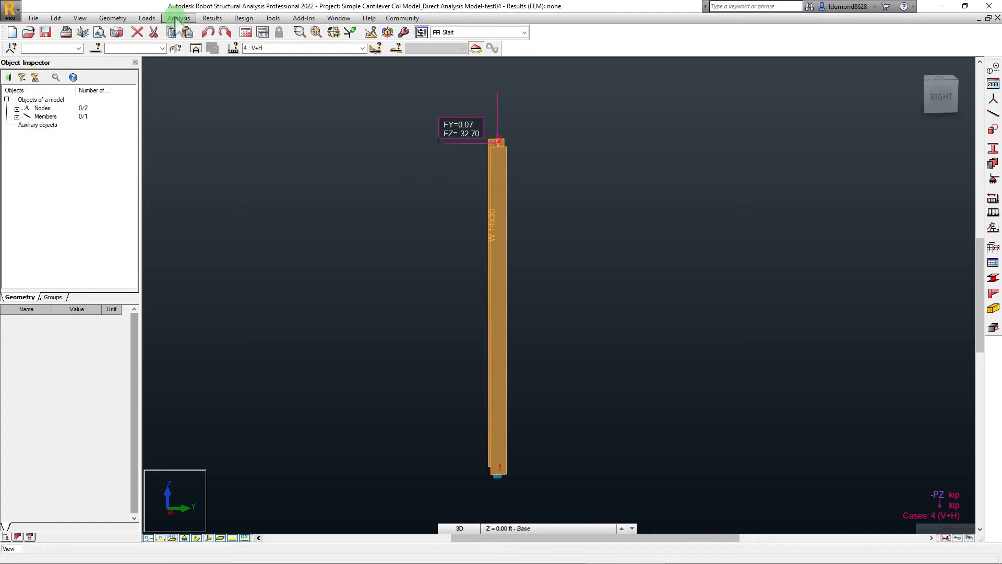
left_click(246, 33)
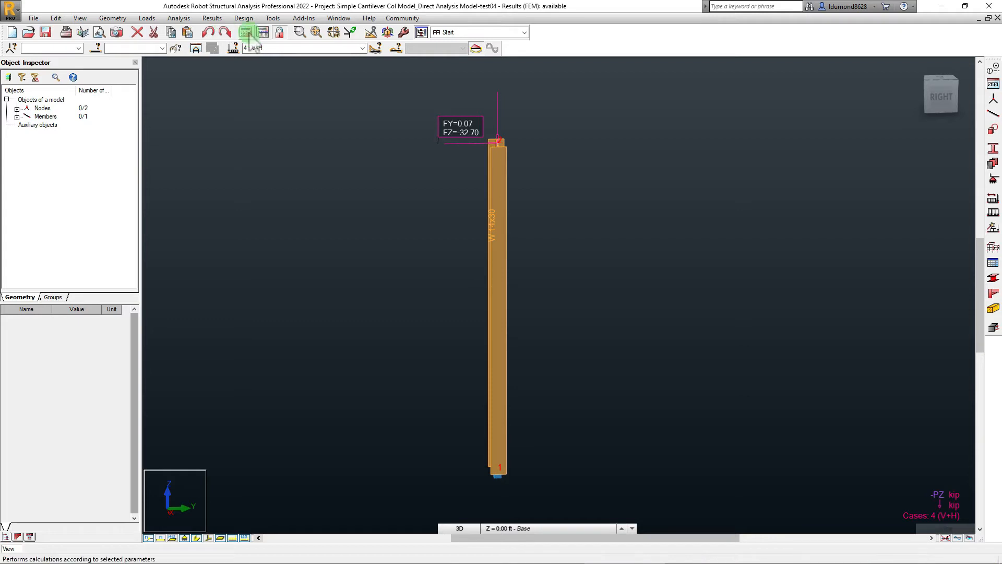
Step: Open the analysis type settings for the model's load cases
left_click(178, 18)
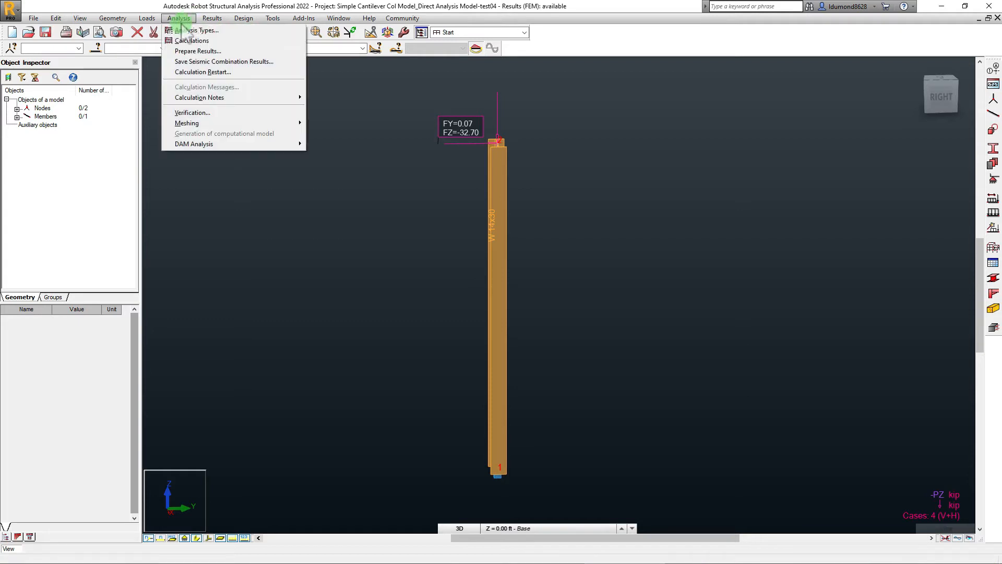
left_click(157, 9)
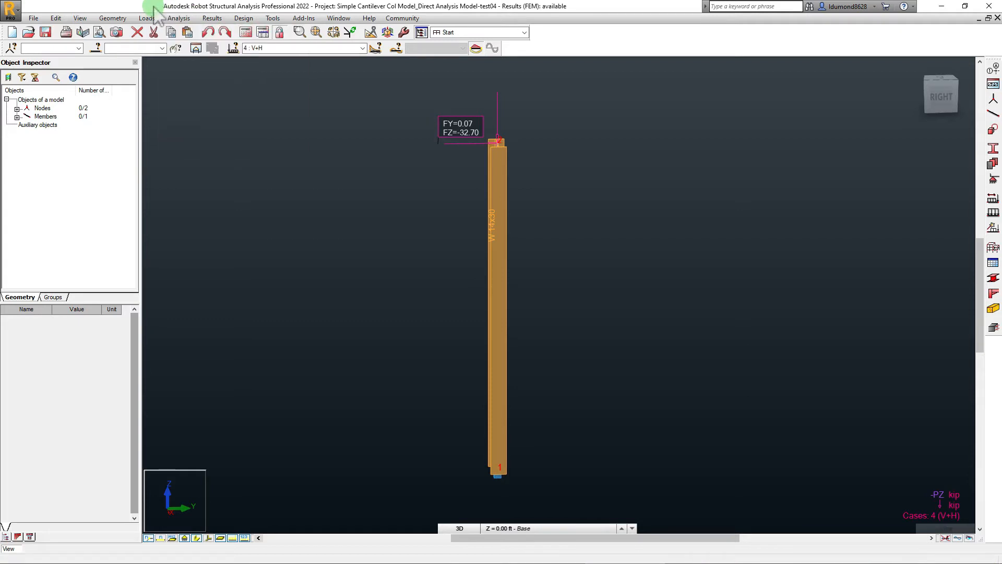
left_click(179, 18)
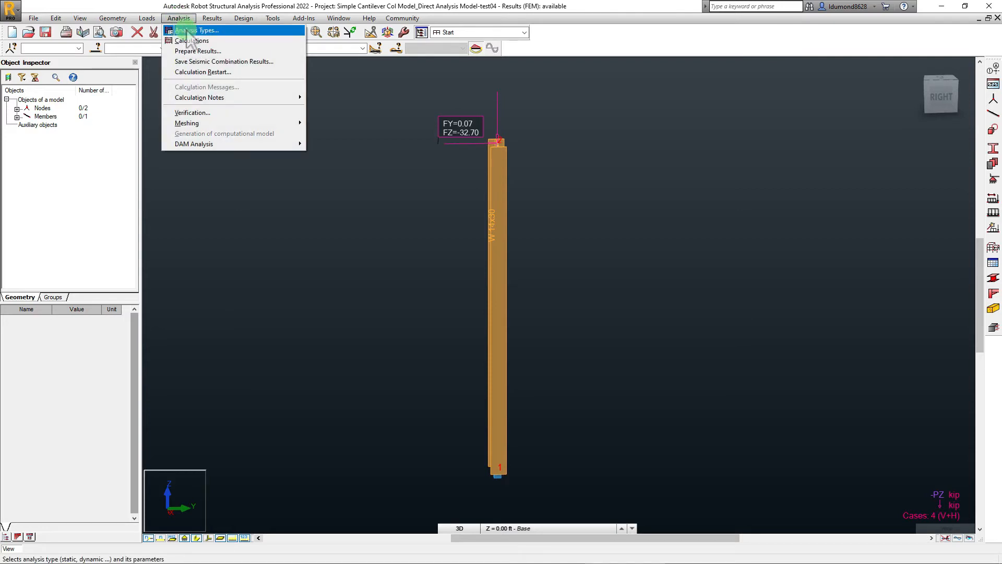
left_click(186, 32)
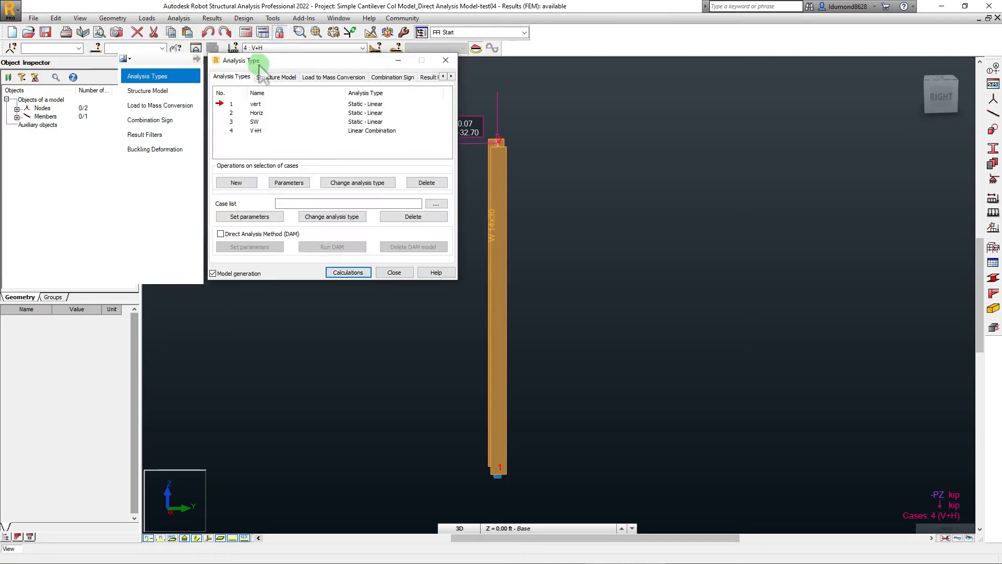
left_click_drag(259, 64, 276, 117)
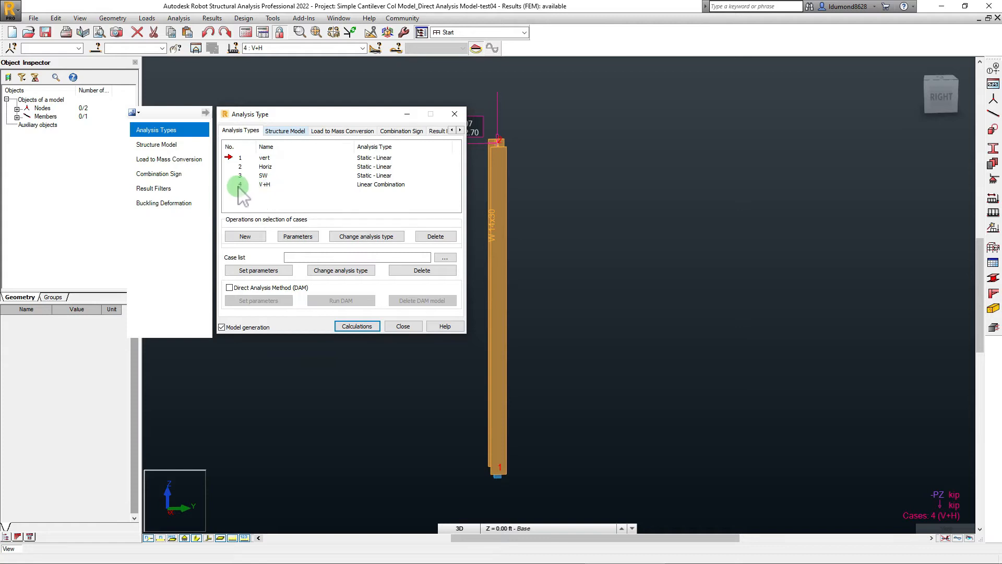
Step: Review the structure model, load to mass conversion, combination sign, result filter and buckling deformation settings, and return to the analysis types
left_click(276, 131)
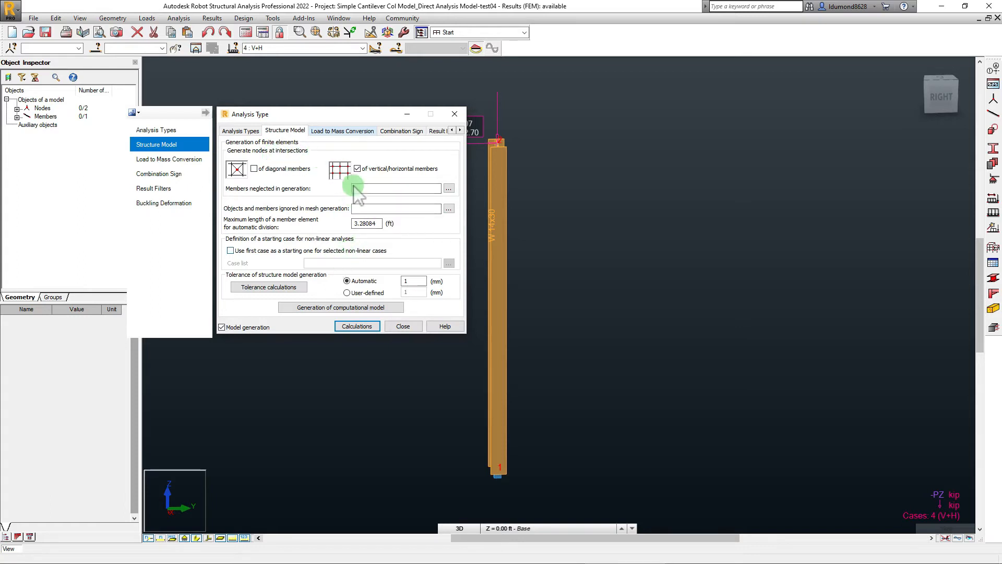
left_click(340, 131)
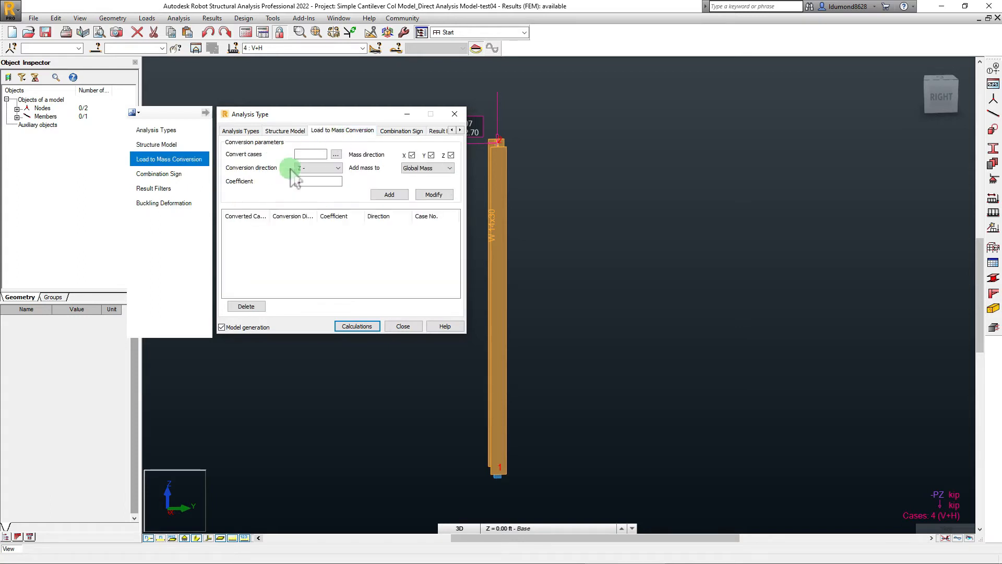
left_click(157, 174)
left_click(152, 189)
left_click(155, 204)
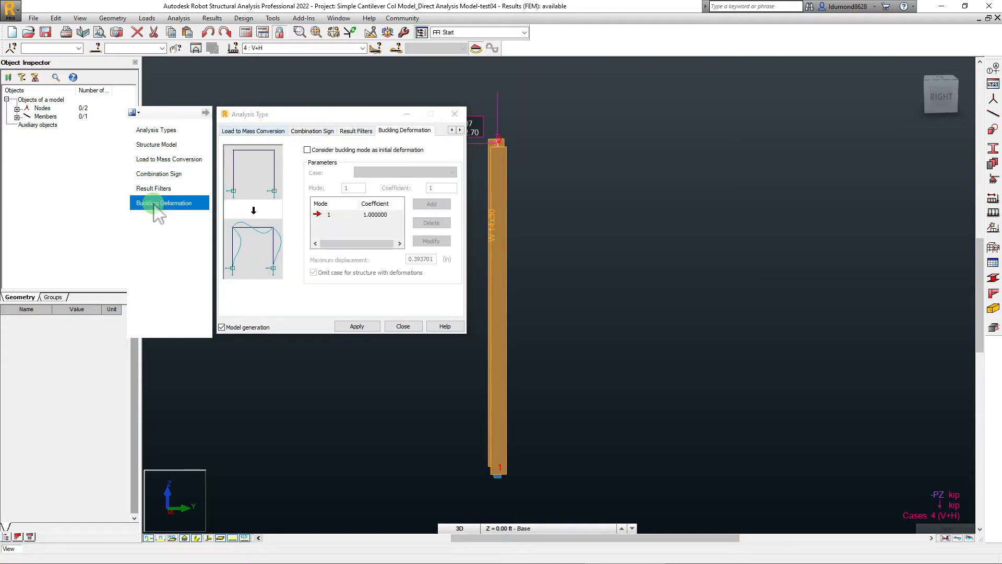
left_click(157, 189)
left_click(155, 174)
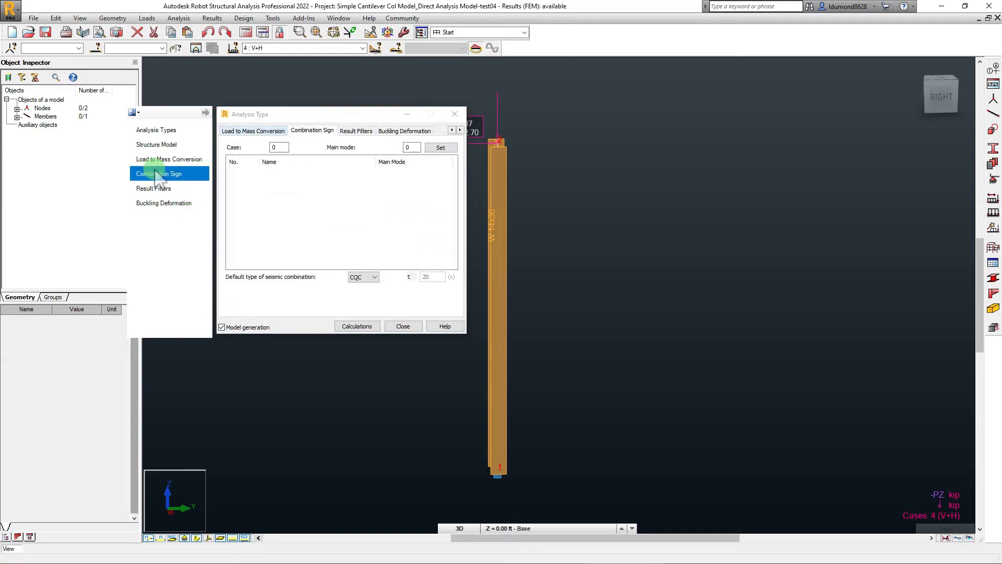
left_click(157, 159)
left_click(157, 145)
left_click(156, 130)
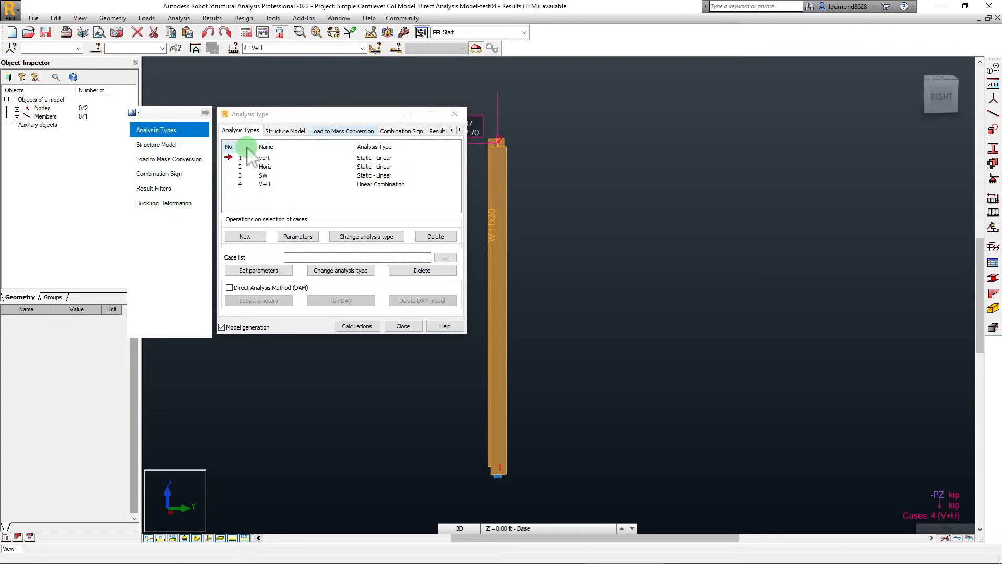
Step: Change the analysis type of load case 4 (V+H) to Statics and accept the change to the structure data
left_click_drag(279, 113, 304, 84)
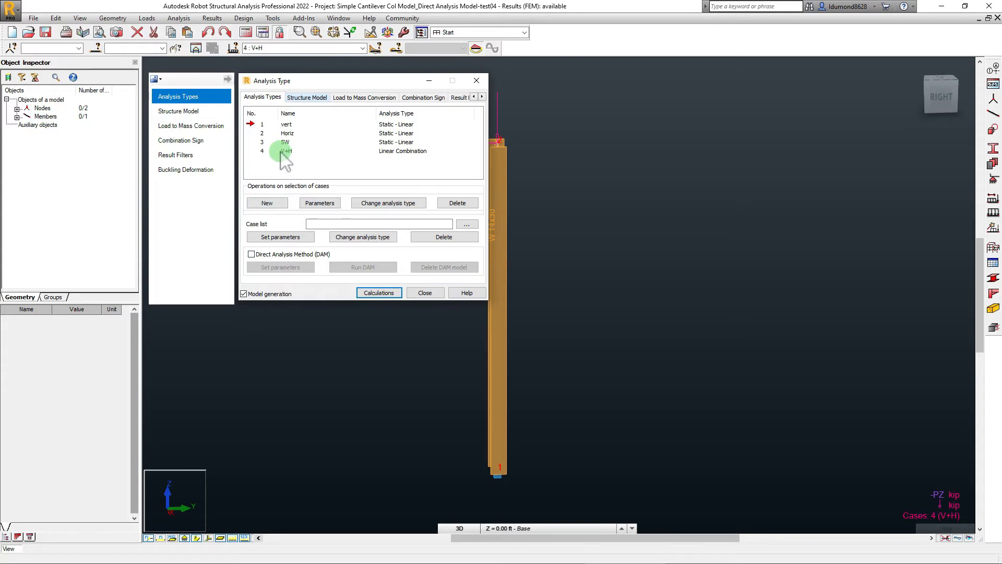
left_click(262, 152)
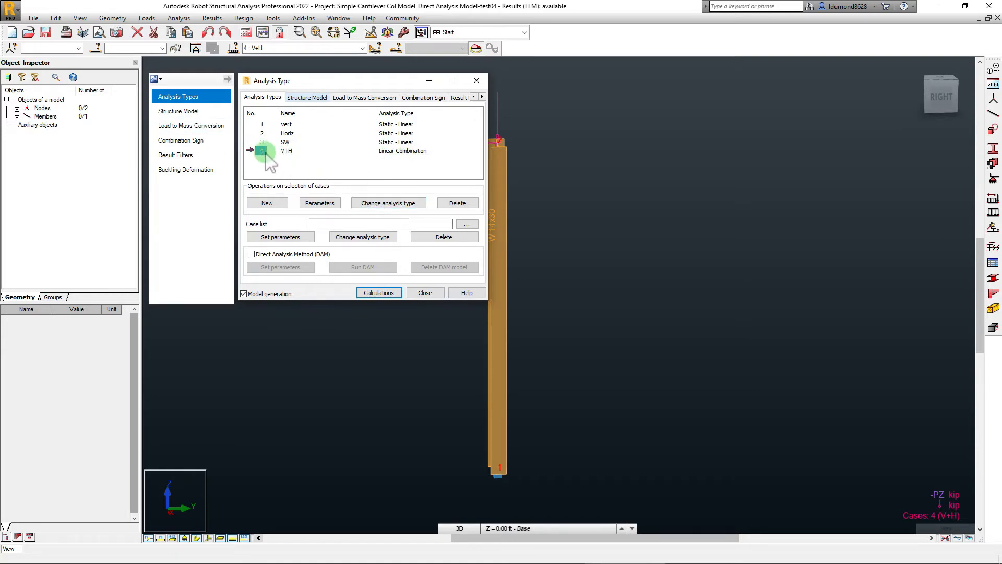
left_click(368, 203)
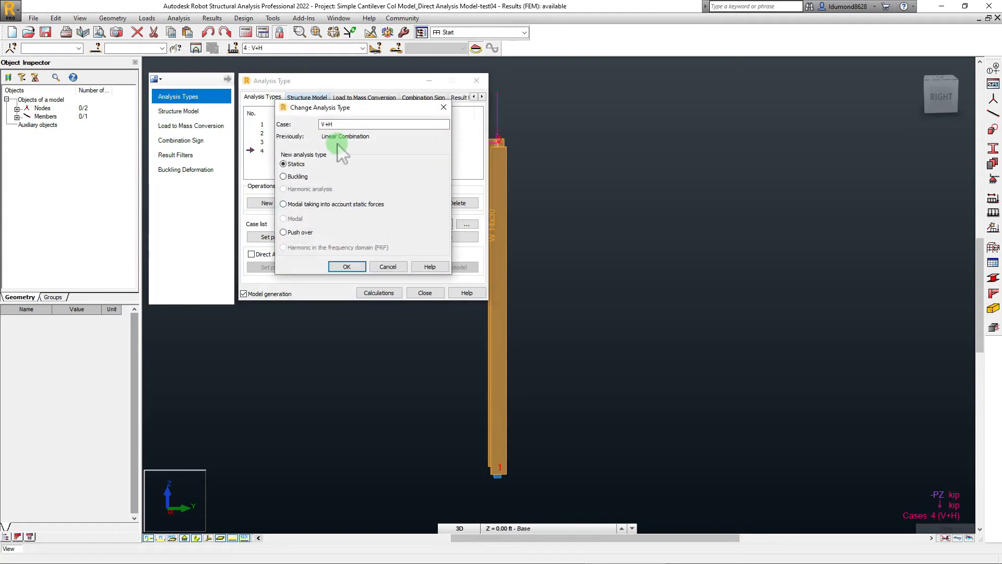
left_click_drag(321, 112, 632, 103)
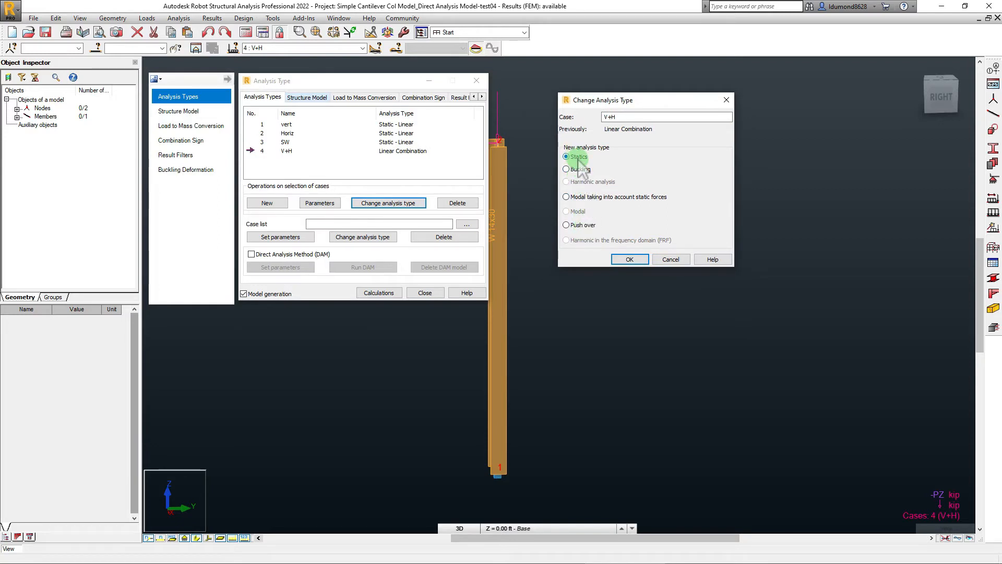
left_click(630, 260)
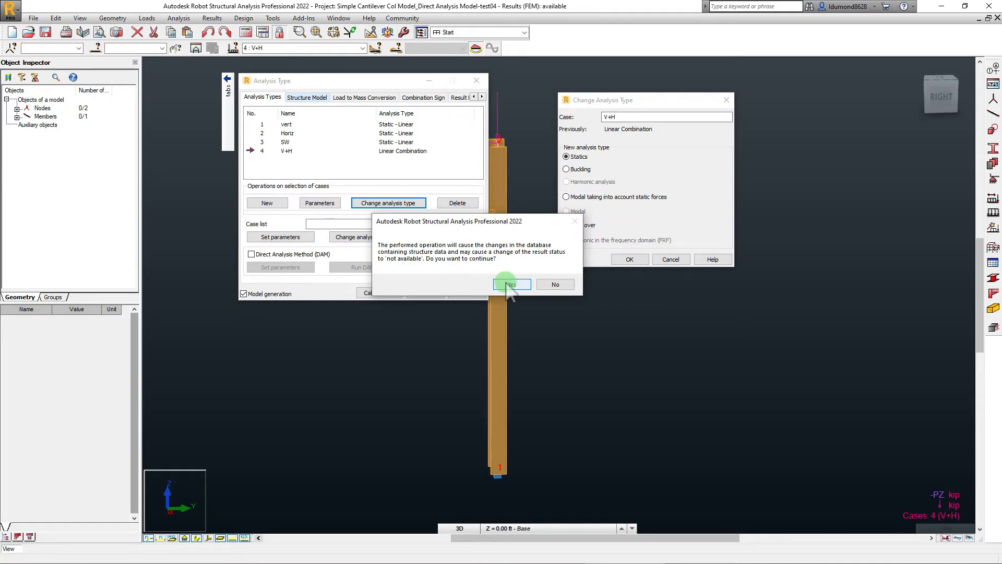
left_click(511, 285)
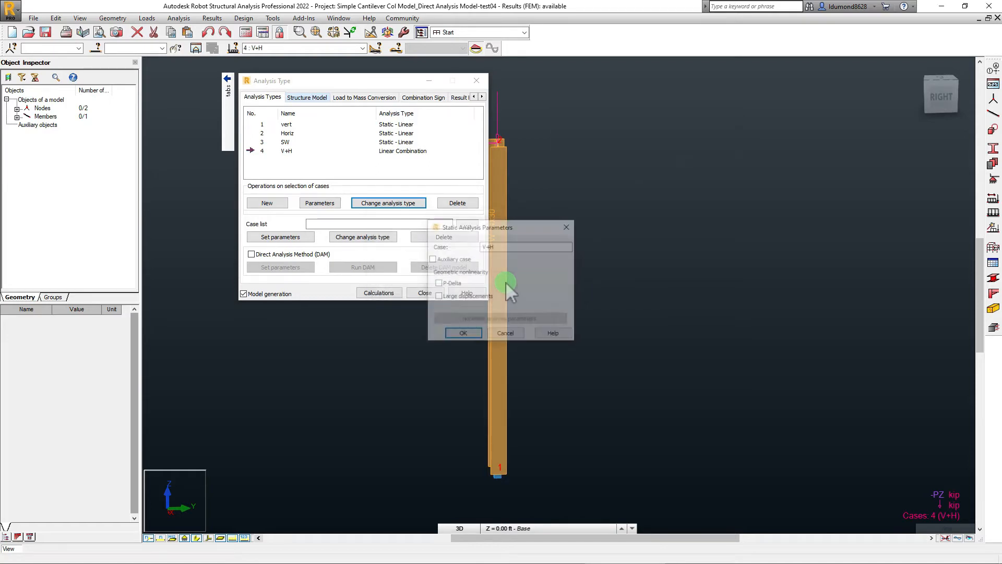
Step: Enable P-Delta geometric nonlinearity in the static analysis parameters of the V+H combination
left_click_drag(500, 230, 558, 122)
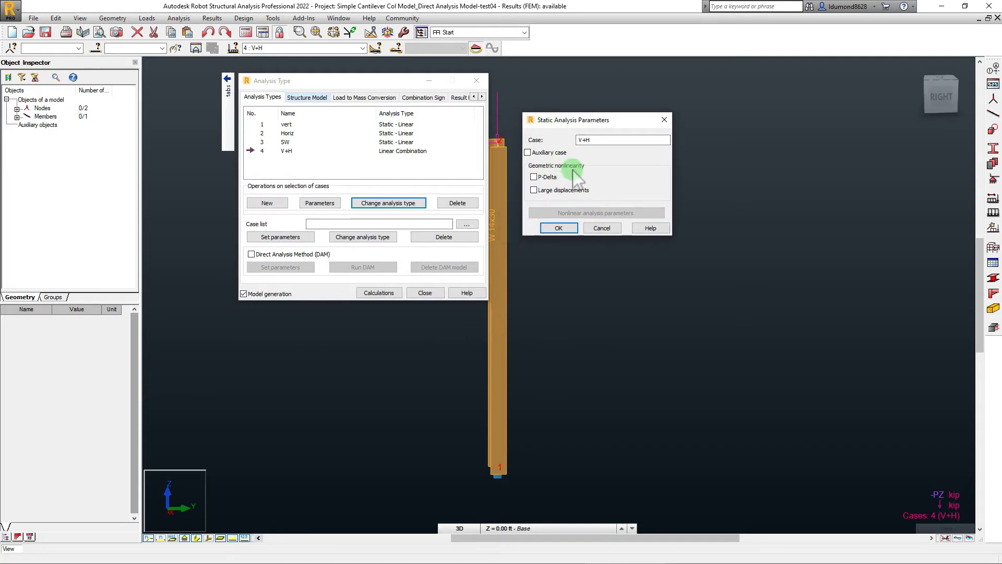
left_click(547, 177)
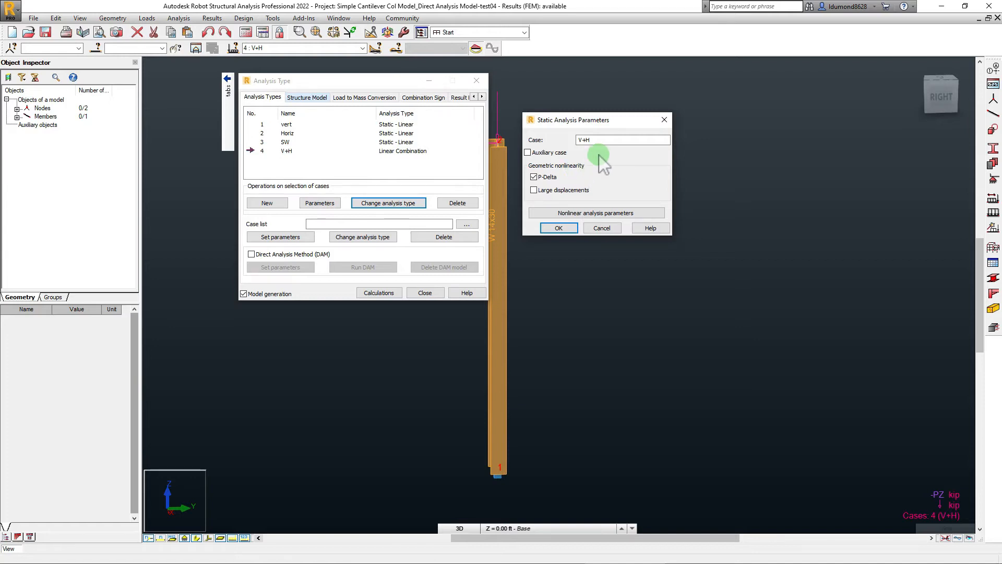
left_click_drag(579, 120, 609, 106)
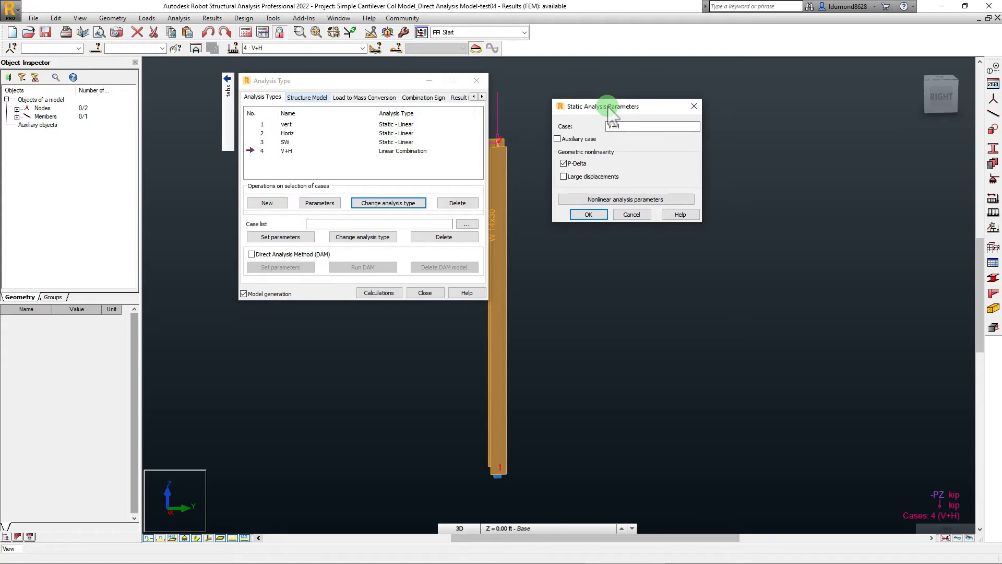
left_click_drag(608, 106, 595, 93)
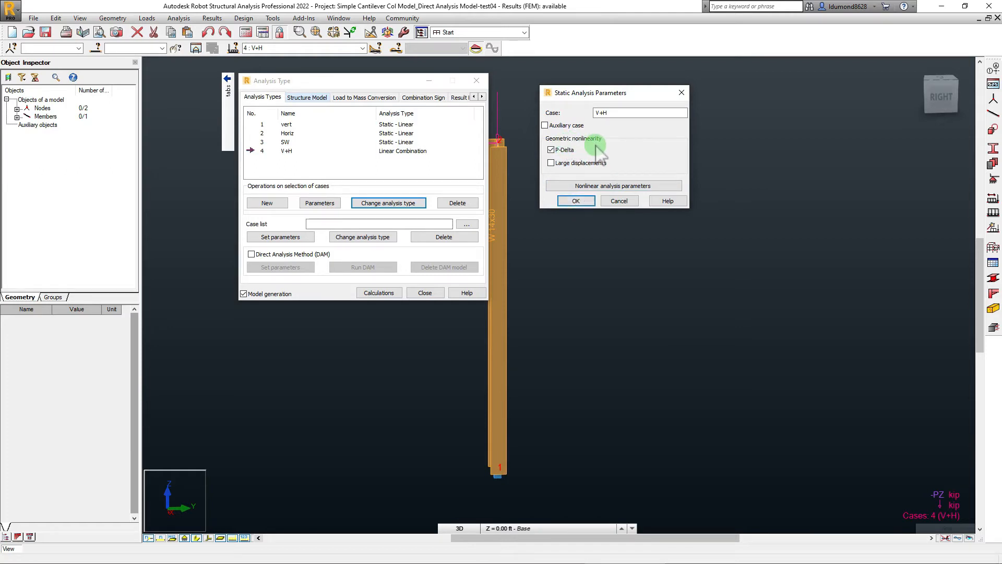
left_click(576, 201)
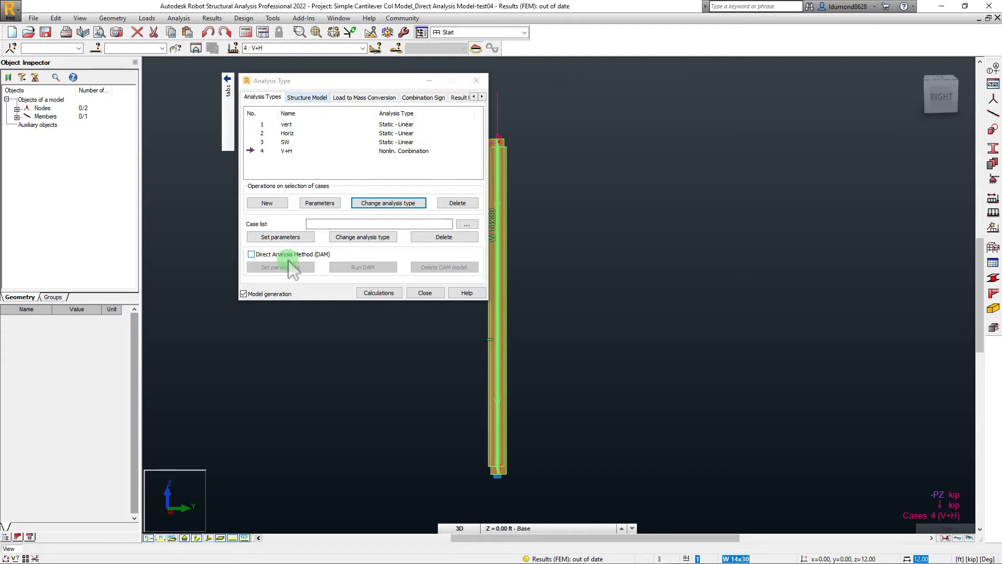
Step: Enable the Direct Analysis Method and set its direct analysis mode to ANSI/AISC 360-10 ASD
left_click(262, 255)
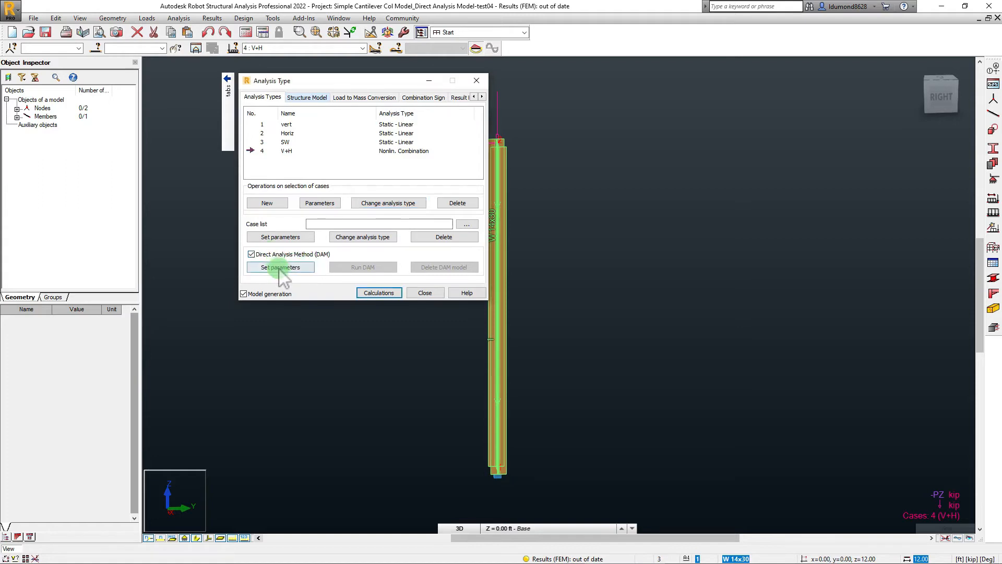
left_click(282, 268)
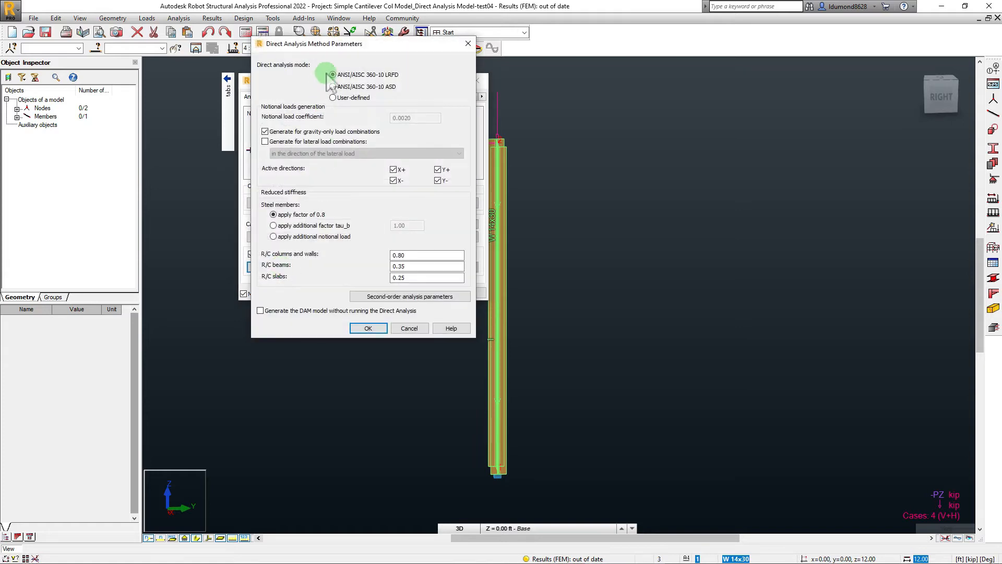
left_click_drag(331, 43, 614, 80)
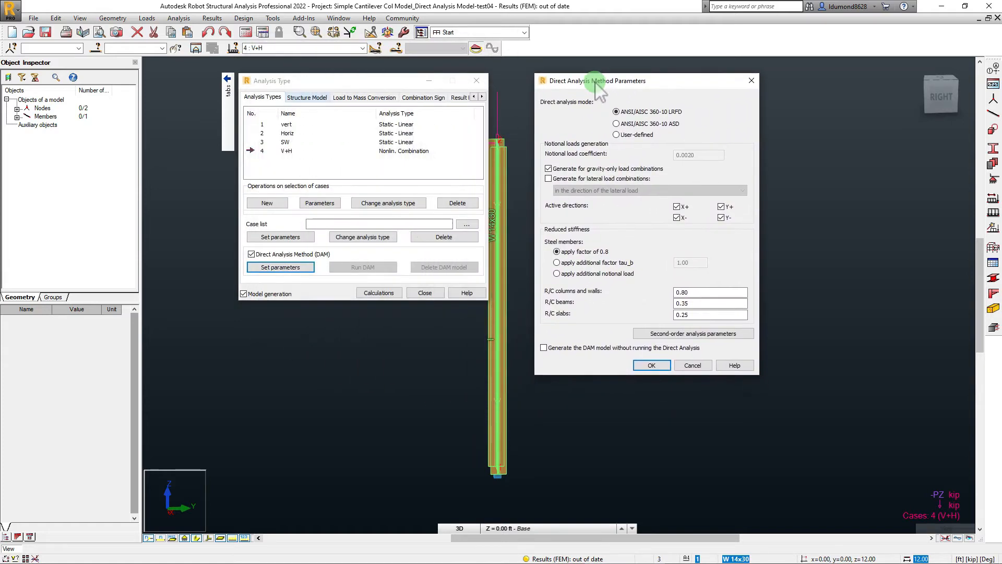
left_click(549, 107)
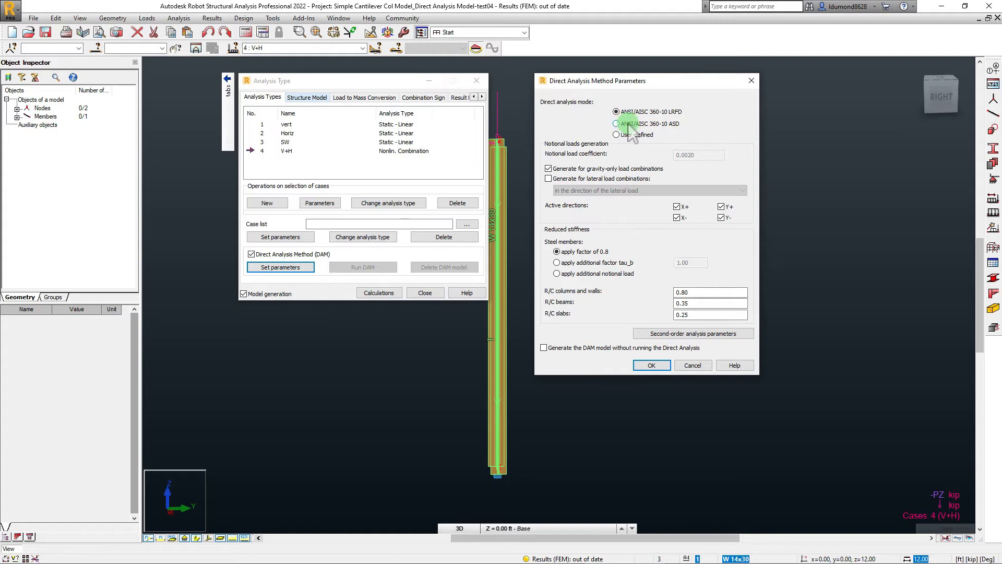
left_click(630, 127)
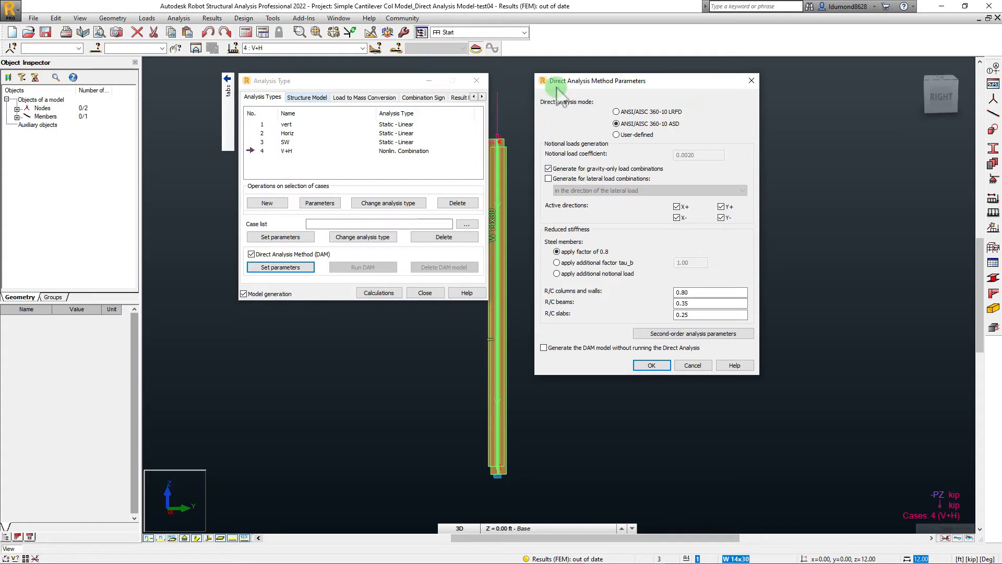
left_click_drag(551, 83, 539, 78)
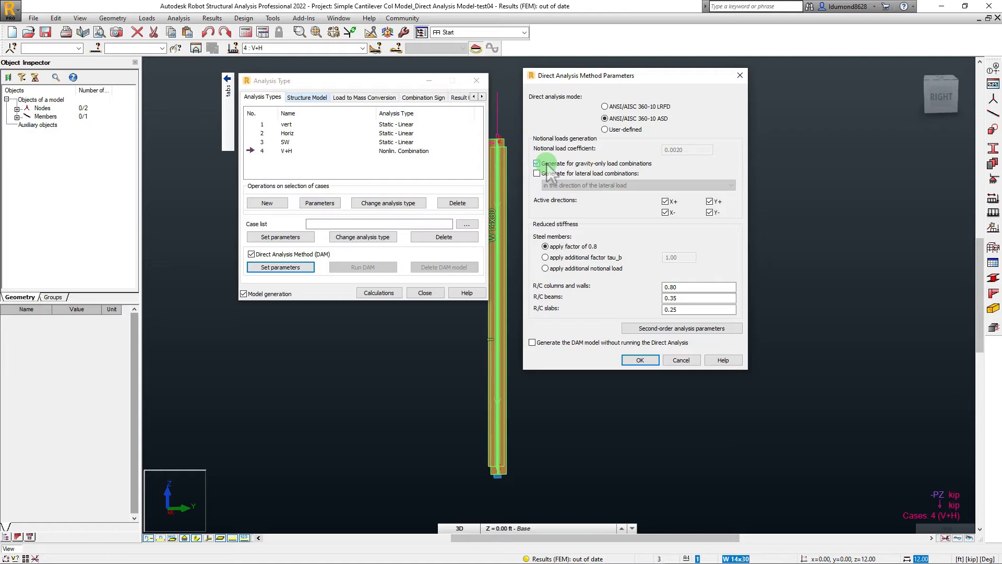
Step: Turn off notional load generation for gravity-only combinations, use the 0.8 stiffness reduction factor for steel members, and accept the parameters
left_click(547, 164)
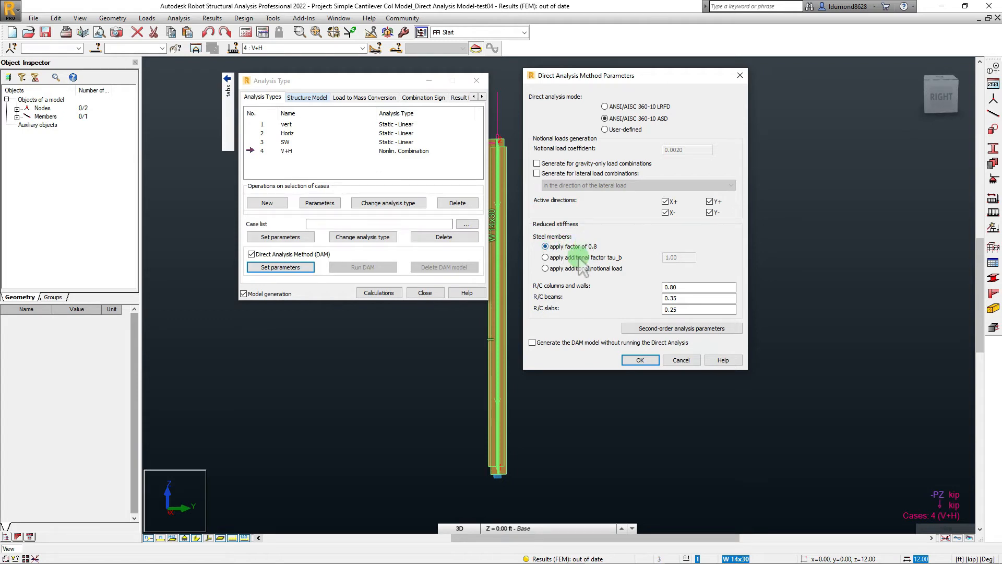
left_click(558, 258)
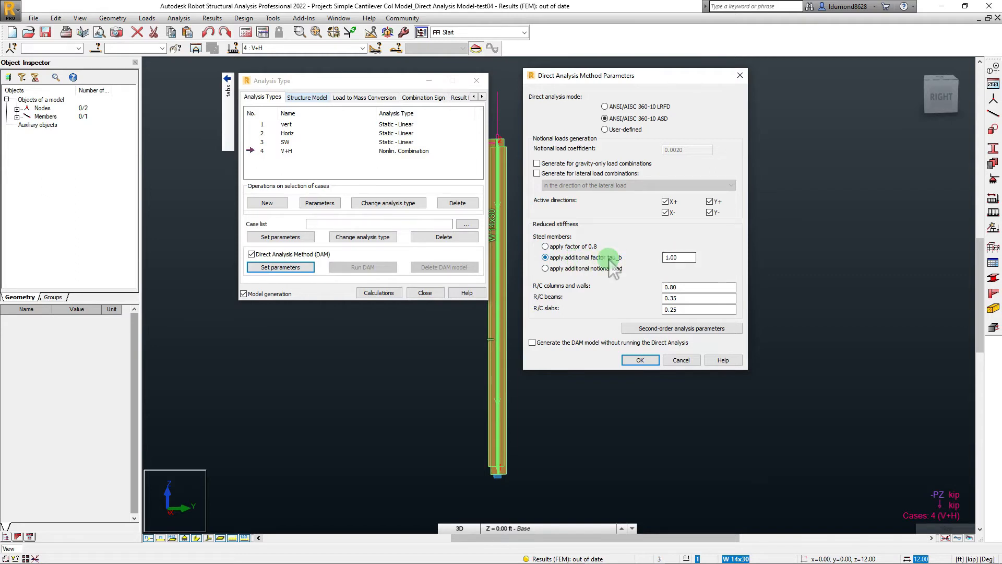
left_click(546, 246)
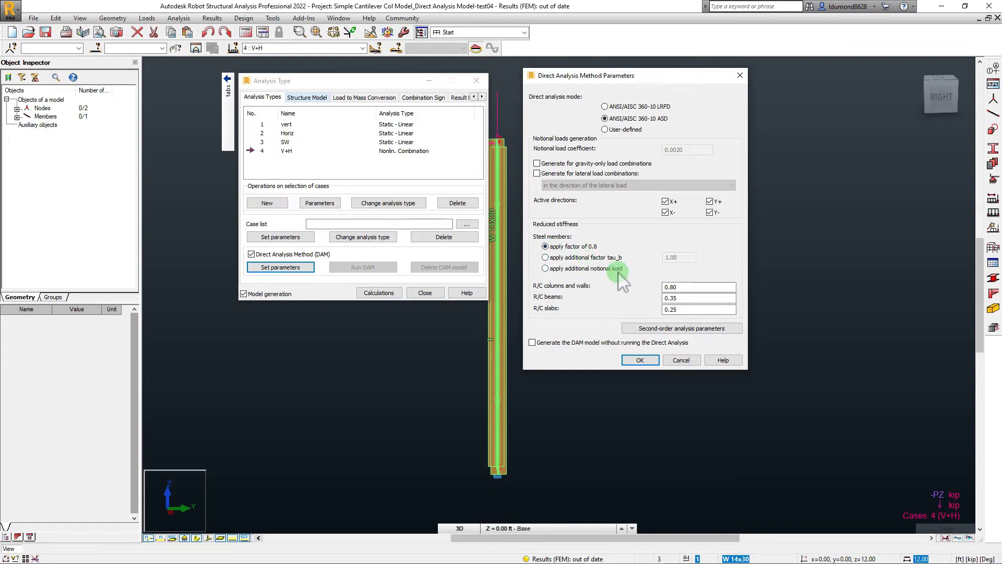
left_click(640, 360)
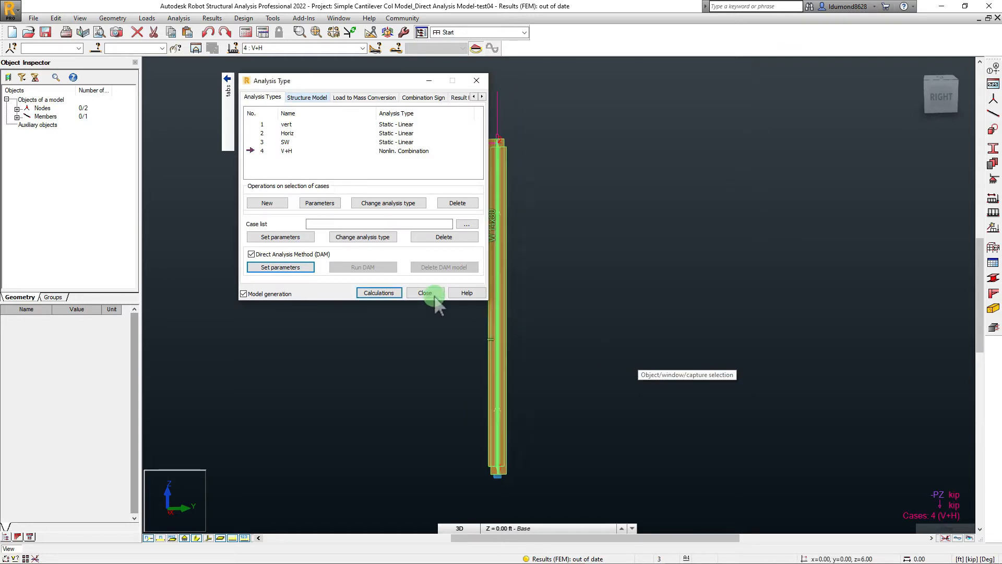
Step: Run the calculations with the Direct Analysis Method, continuing without notional loads, and inspect the calculation messages
left_click(386, 294)
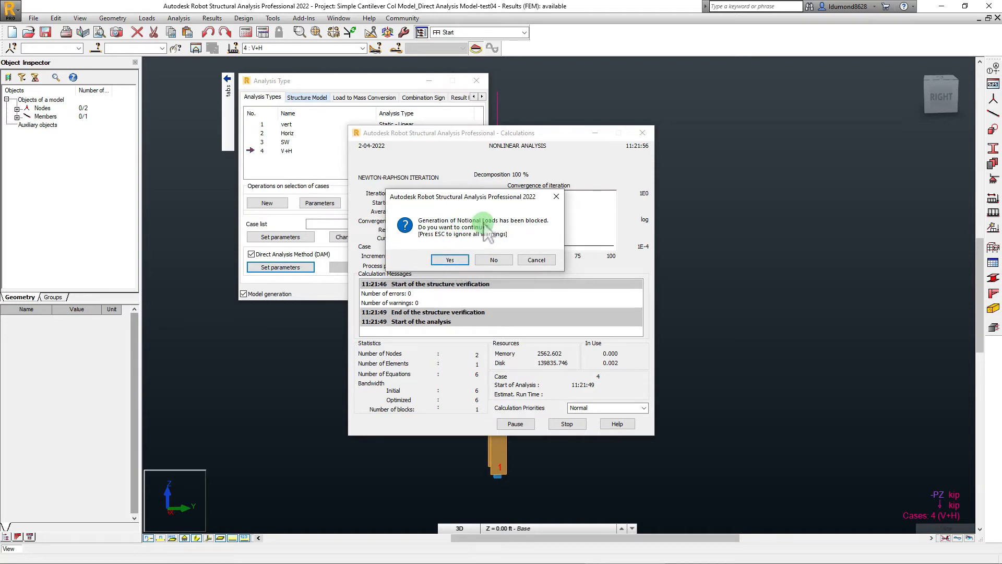
left_click(458, 258)
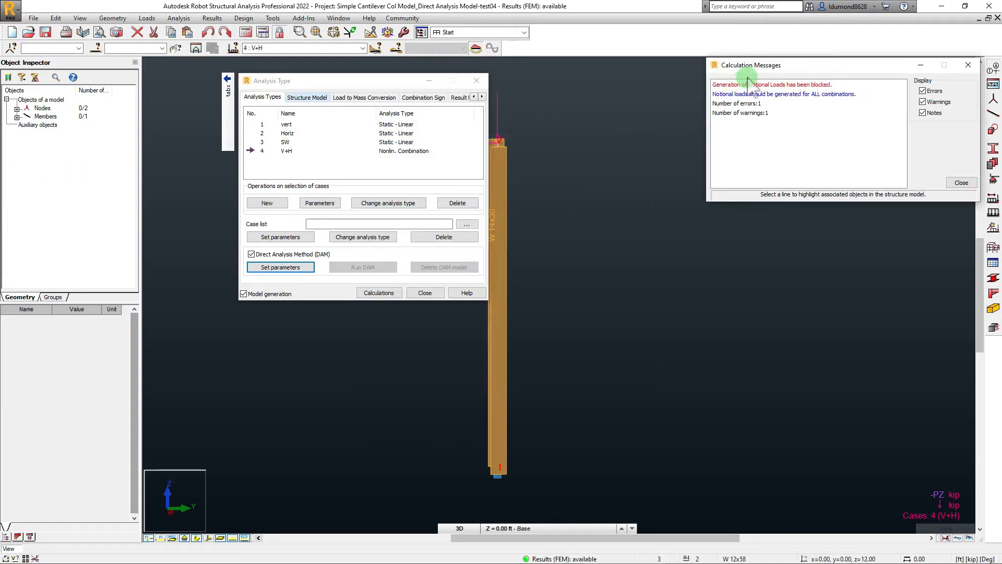
left_click(754, 102)
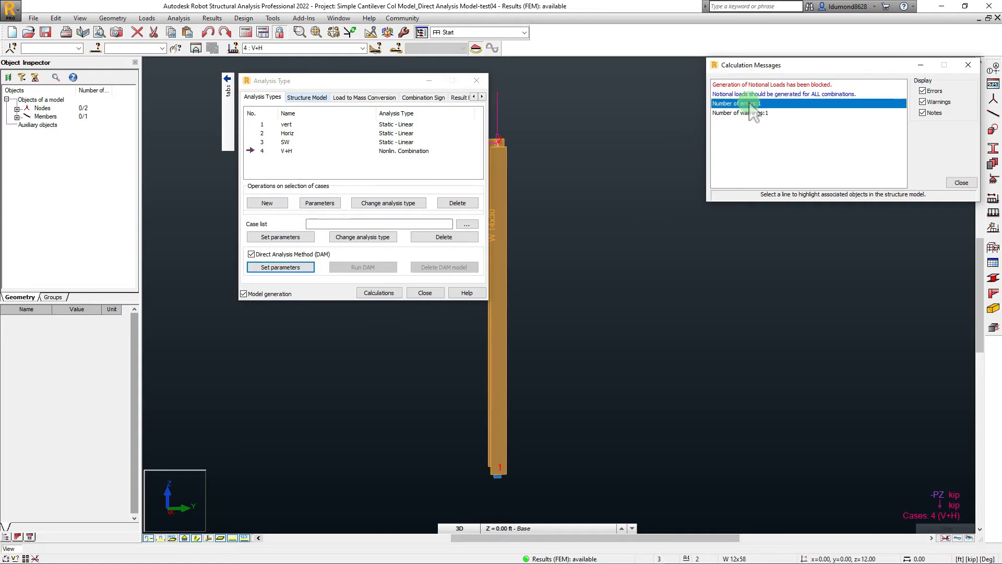
left_click(745, 85)
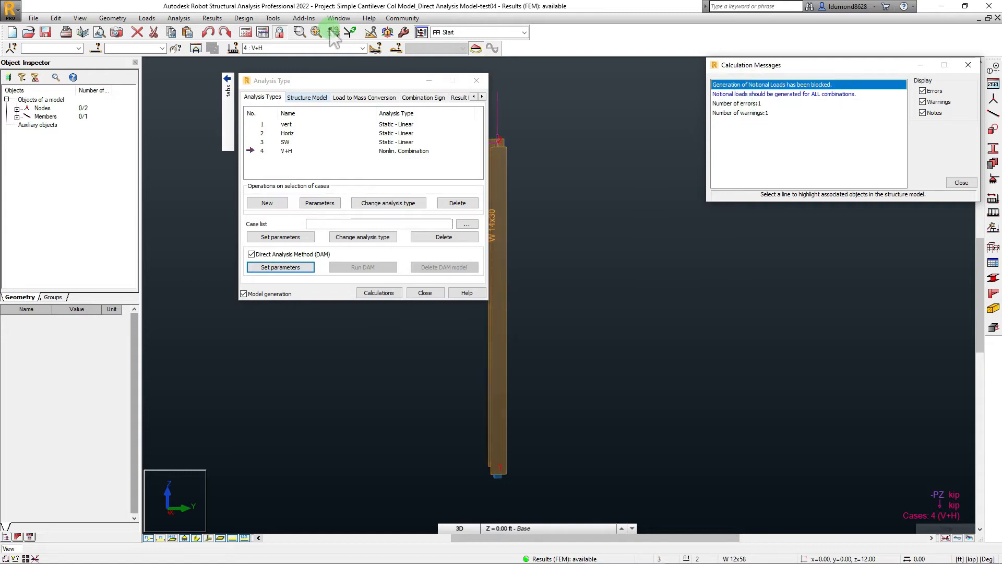
Step: Review the full Direct Analysis Report, then close it along with the calculation messages and analysis type settings
left_click_drag(0, 230, 541, 49)
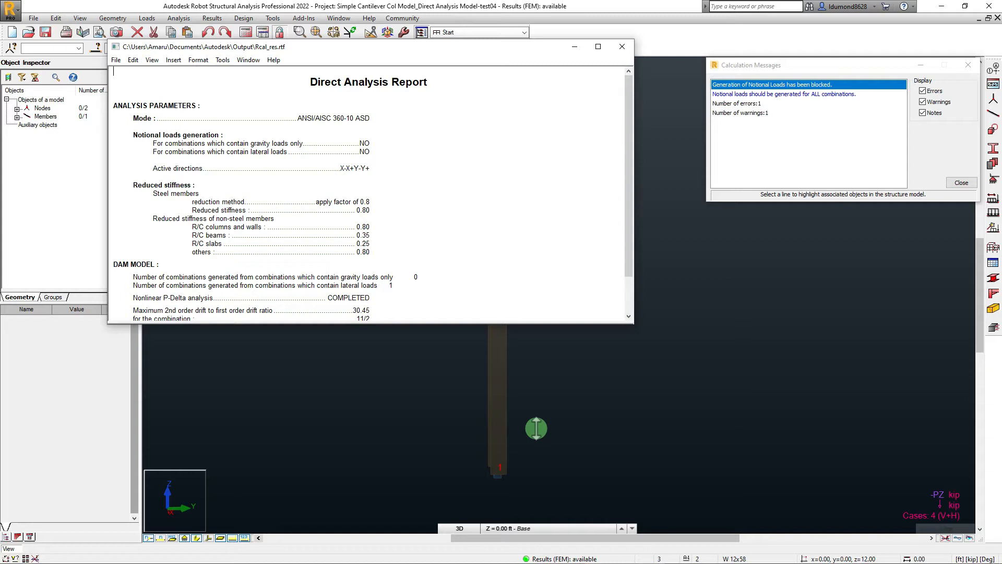
left_click_drag(536, 428, 536, 428)
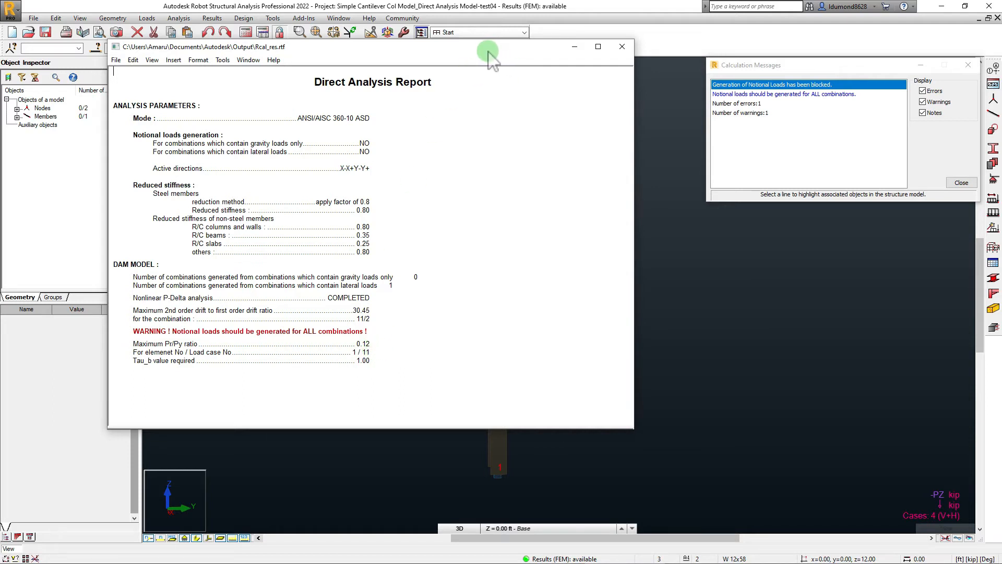
left_click(622, 47)
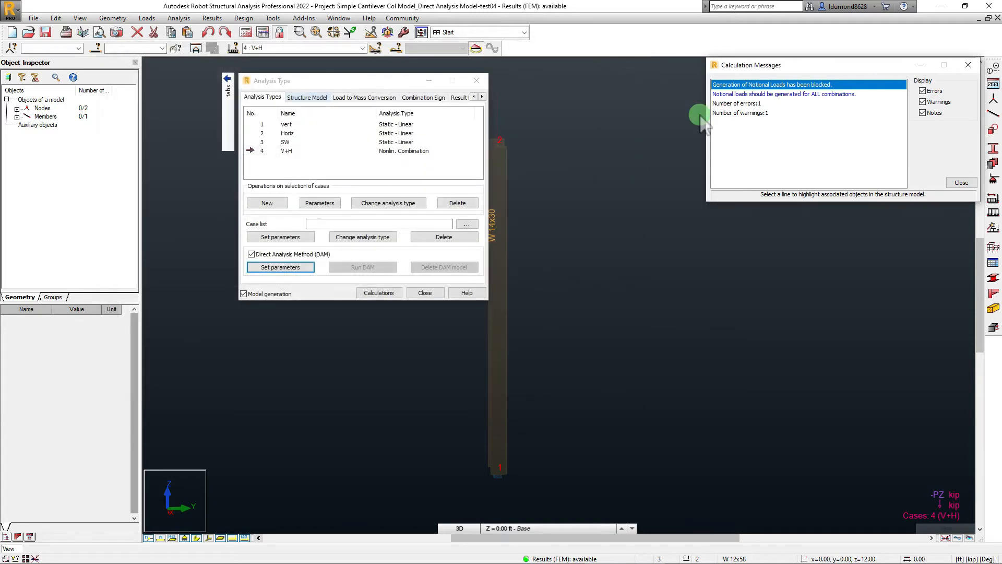
left_click(961, 182)
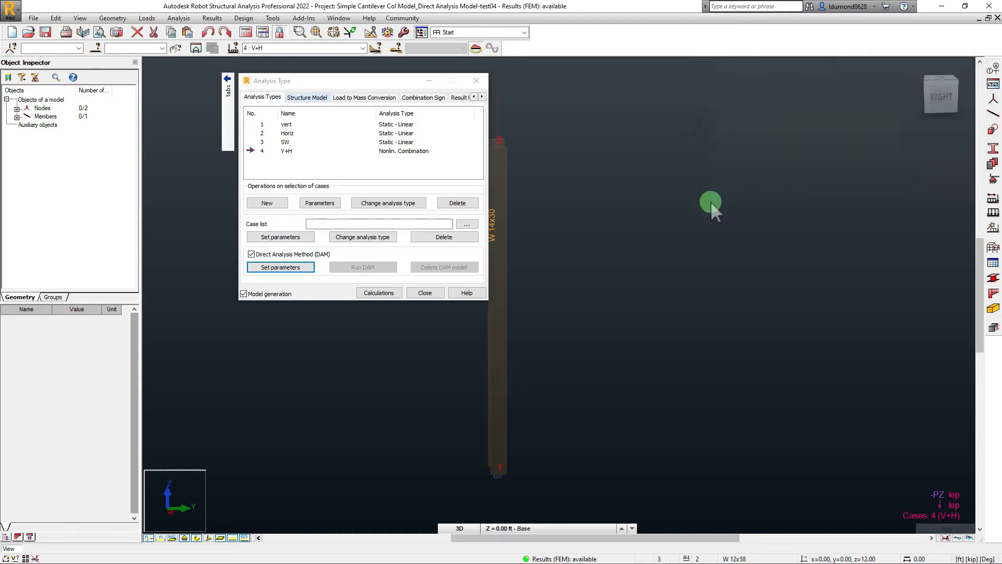
left_click(425, 293)
Step: Open the simplified calculation note and examine the analysis type of each load case and the nonlinear convergence information
left_click(178, 19)
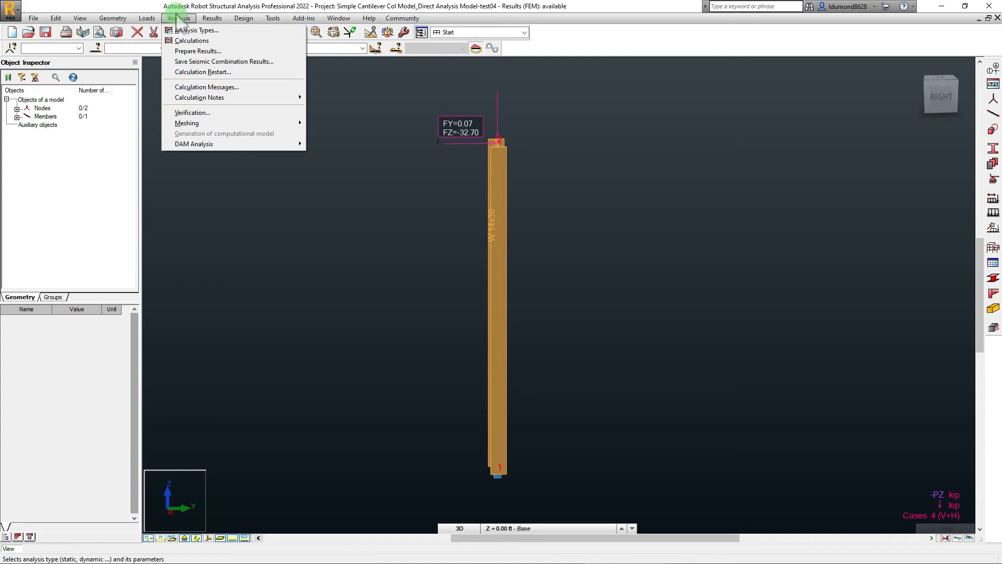
mouse_move(225, 99)
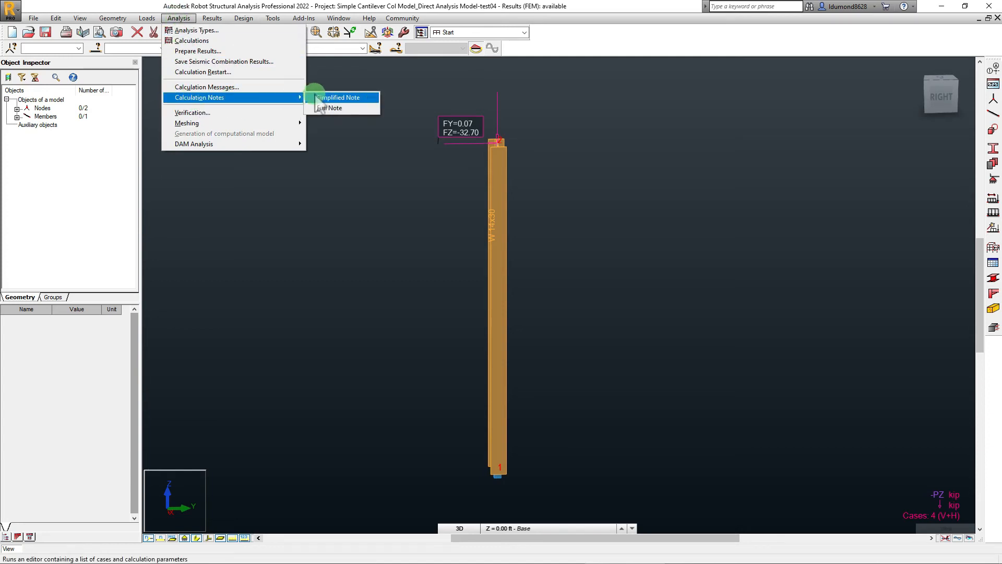
left_click(333, 98)
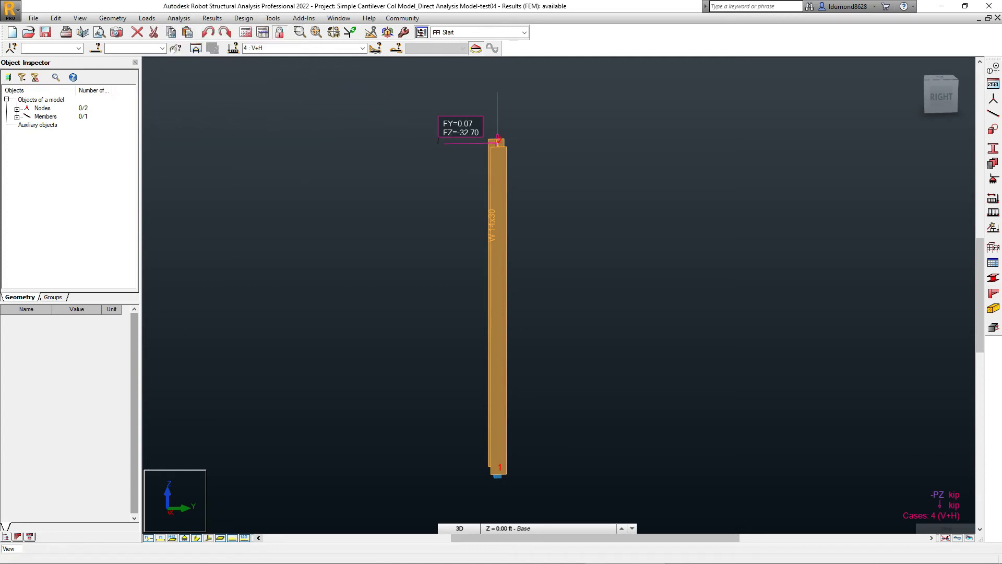
left_click_drag(434, 186, 528, 61)
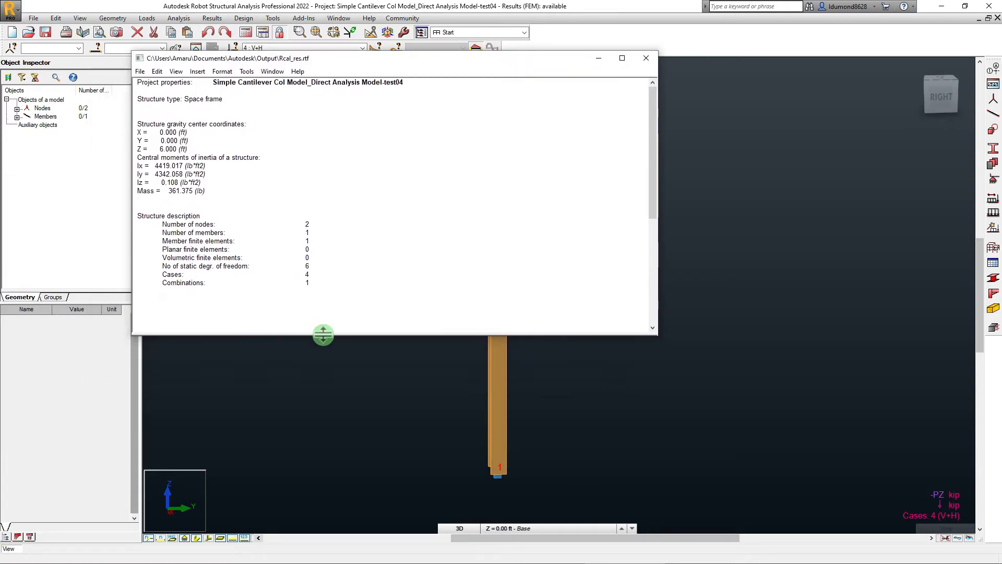
left_click_drag(323, 335, 327, 492)
scroll(330, 295, "down", 2)
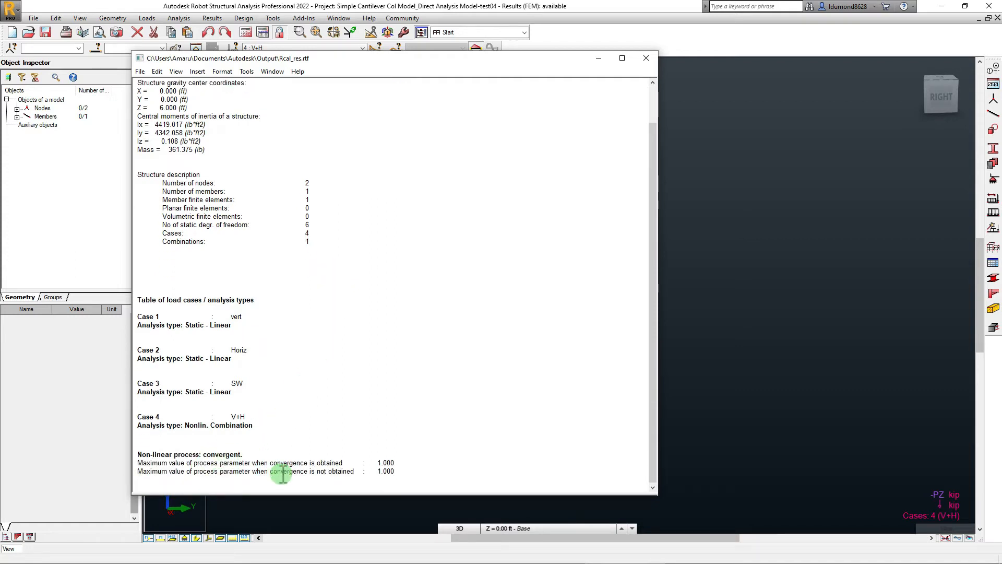
scroll(274, 475, "up", 1)
scroll(274, 476, "down", 1)
left_click_drag(554, 61, 656, 57)
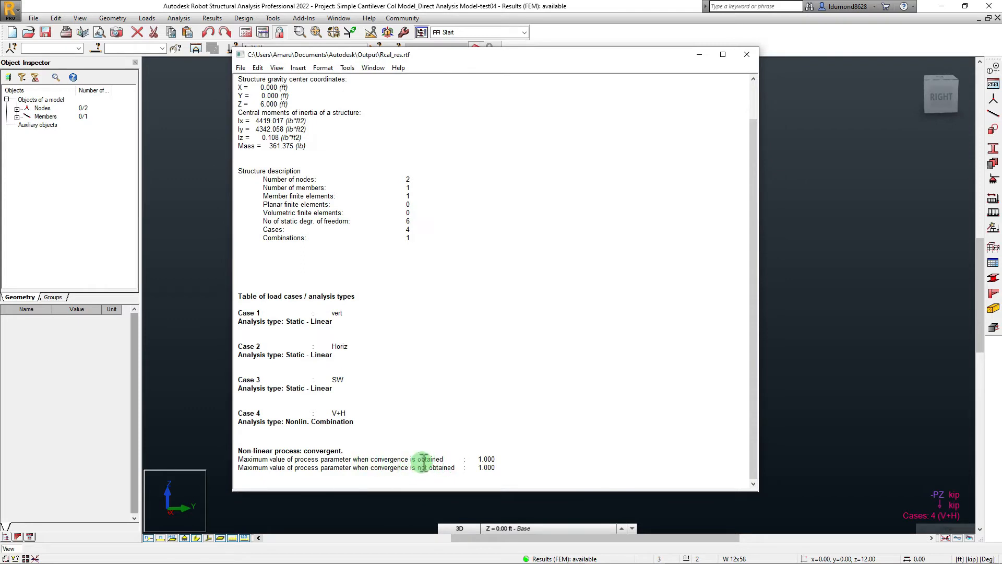
Step: Recheck the structure description and the load case analysis types in the simplified note, then close it
scroll(352, 441, "up", 1)
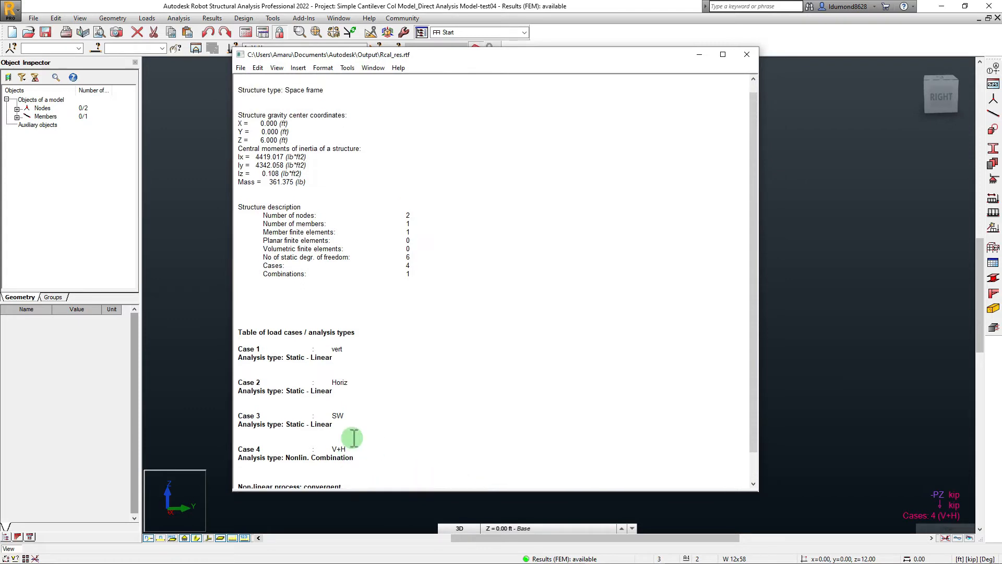
scroll(379, 377, "down", 1)
scroll(433, 408, "up", 1)
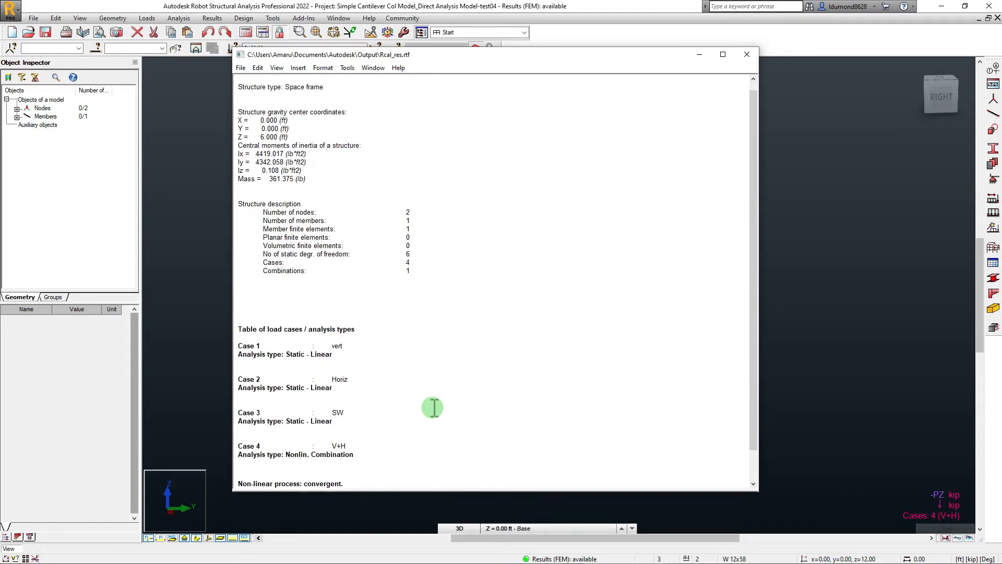
scroll(433, 408, "down", 1)
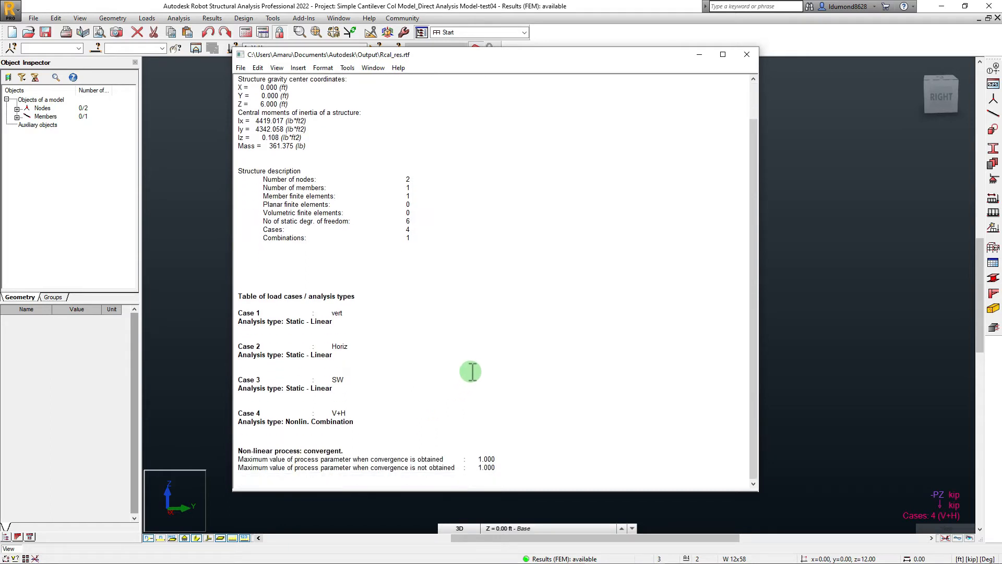
scroll(471, 371, "up", 1)
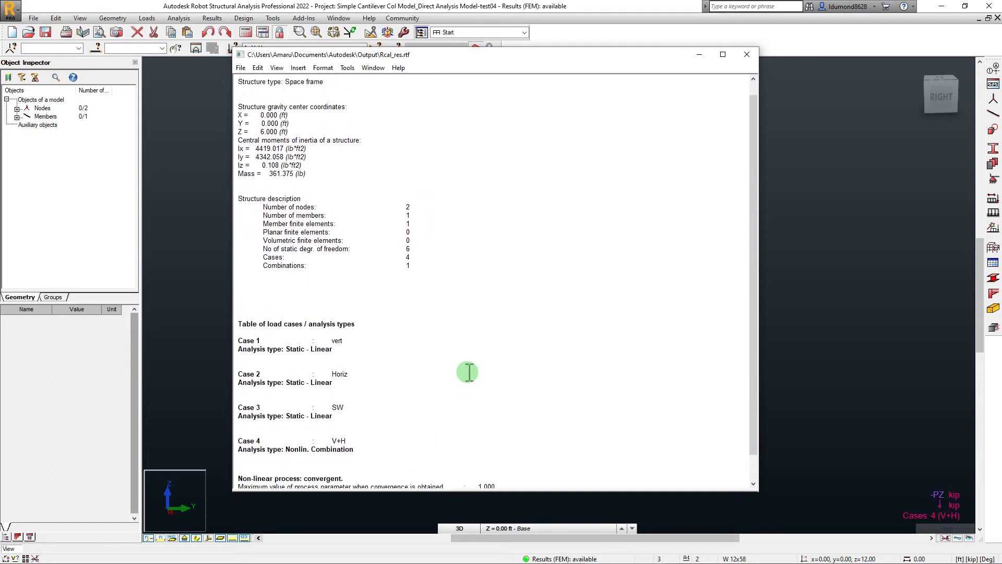
scroll(471, 371, "down", 1)
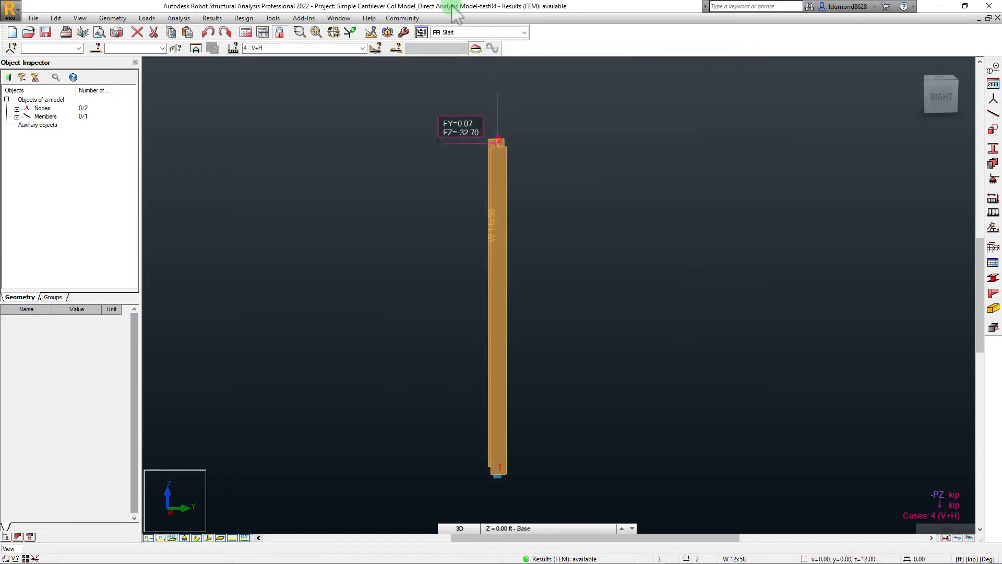
left_click(747, 54)
Step: Review the V+H combination's nonlinear iteration and tolerance data in the full calculation note, then close the note and save the project
left_click(179, 19)
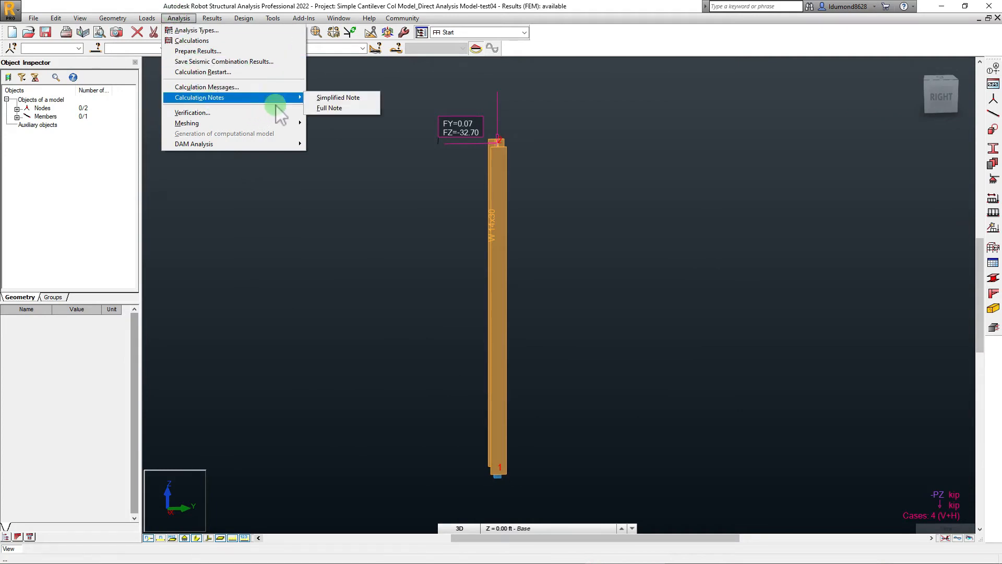
left_click(313, 123)
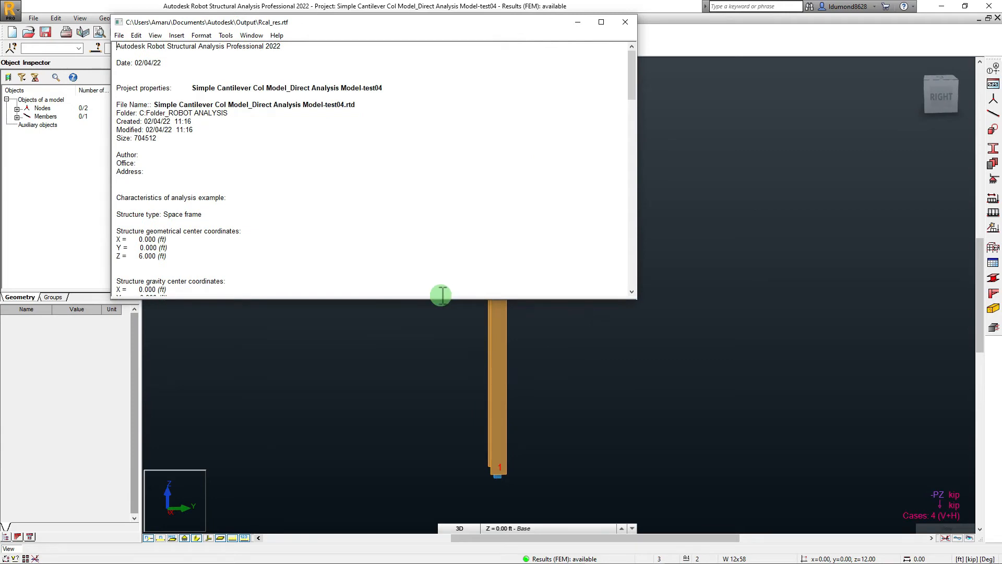
left_click_drag(440, 296, 440, 301)
left_click(426, 231)
scroll(426, 231, "down", 4)
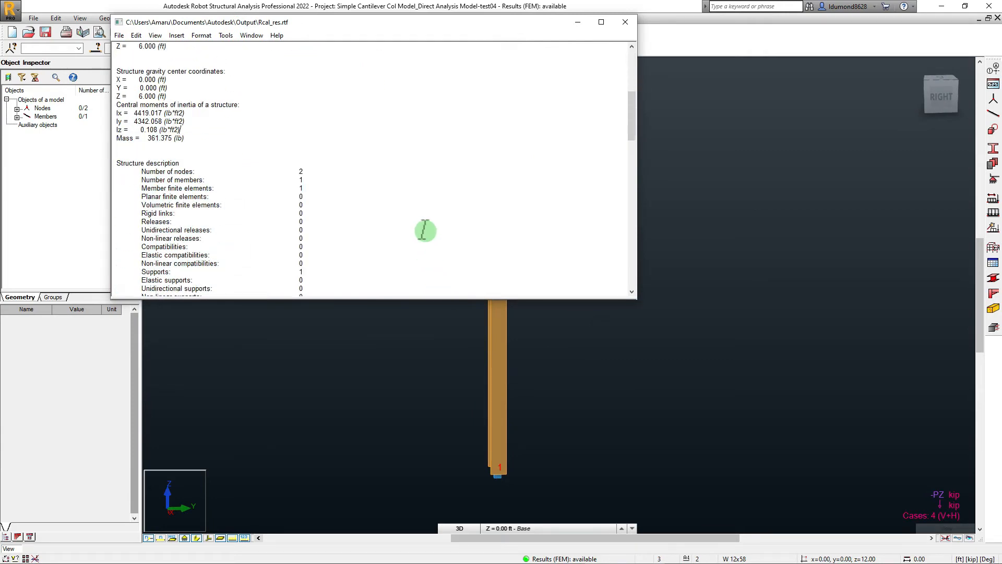
scroll(425, 230, "down", 20)
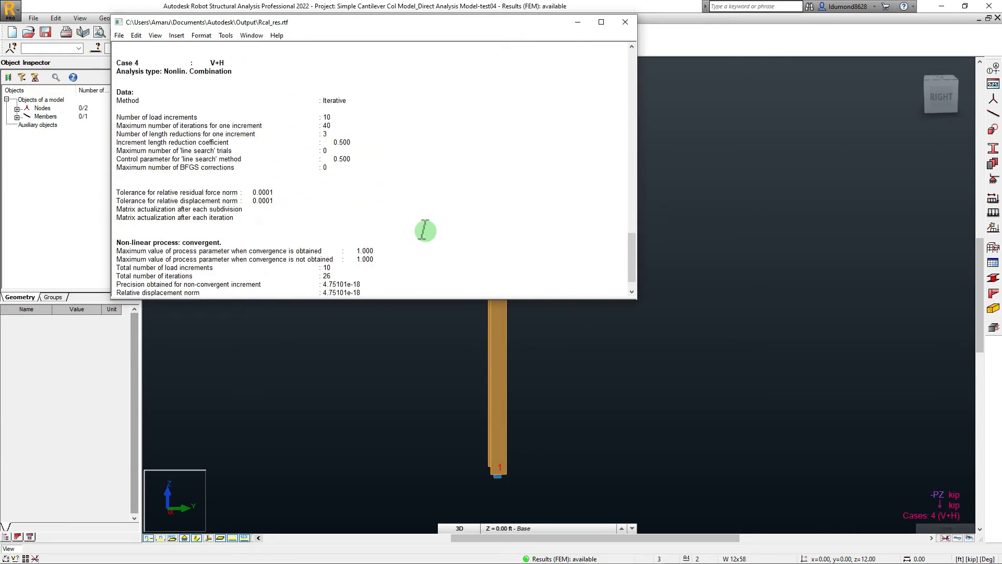
scroll(425, 230, "down", 2)
scroll(425, 231, "up", 20)
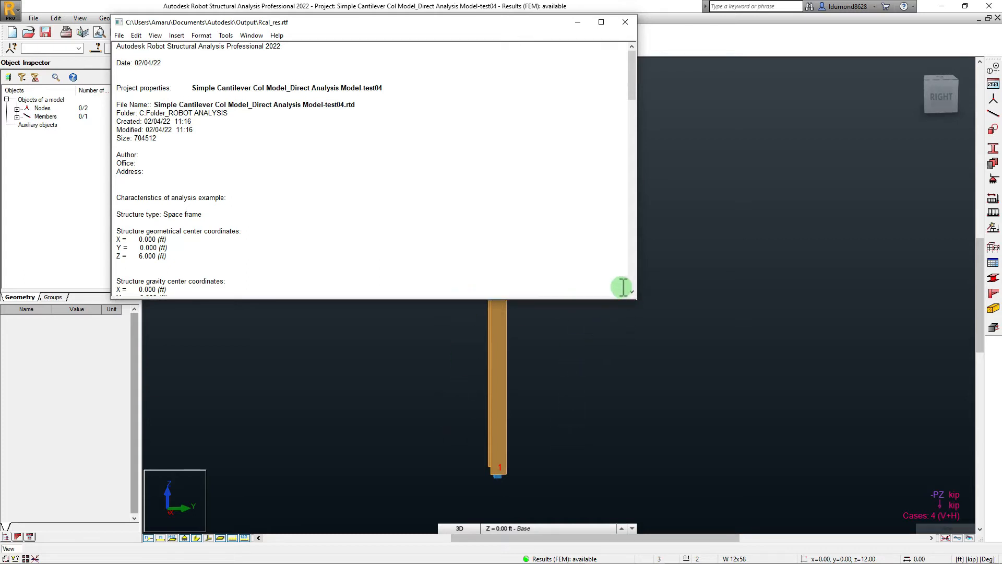
left_click(626, 23)
left_click(45, 33)
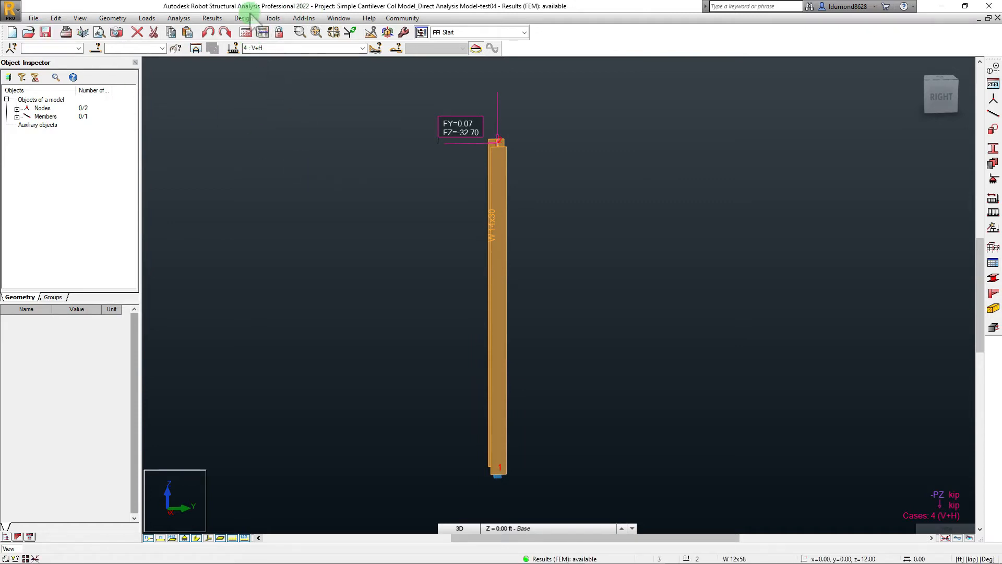
left_click(219, 18)
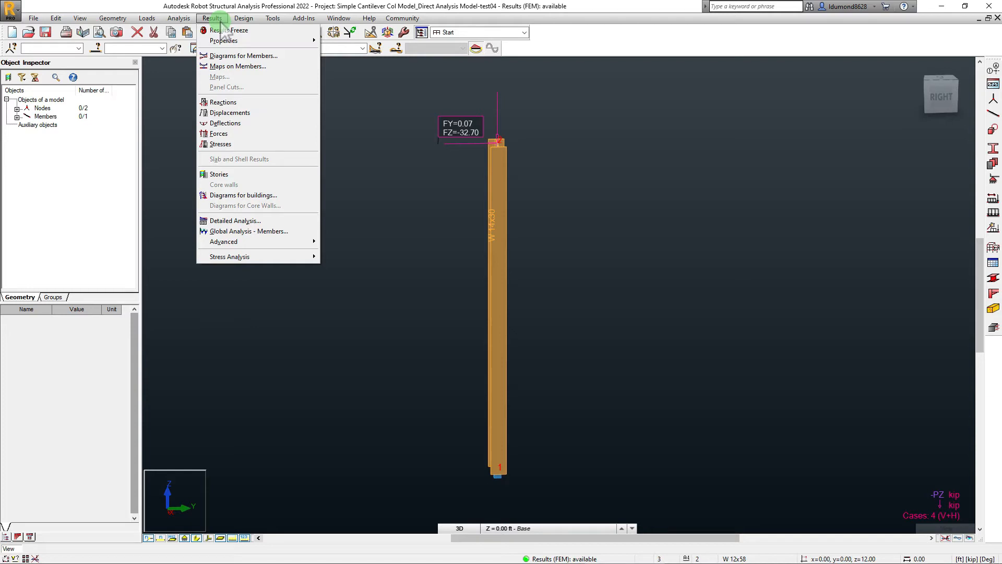
left_click(245, 55)
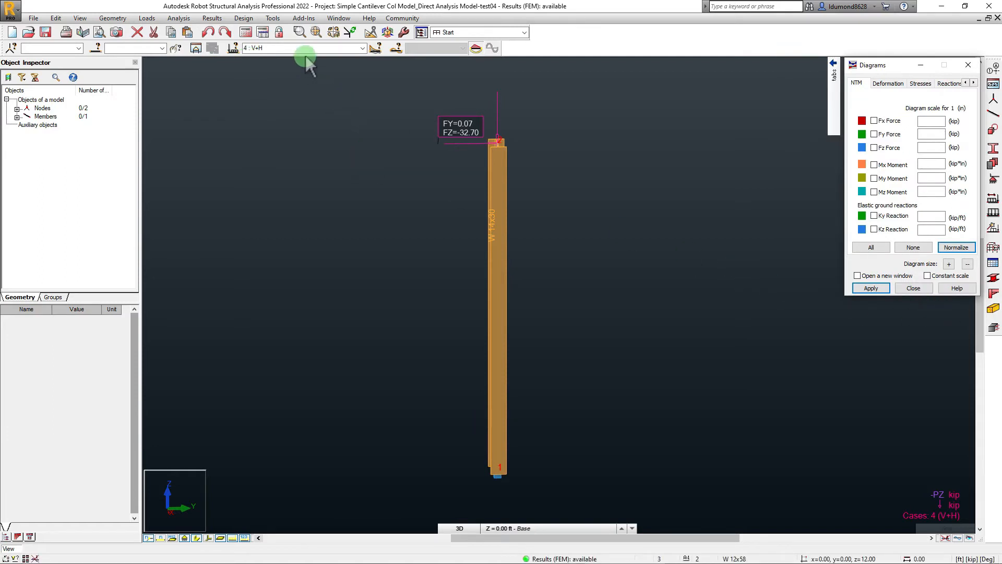
left_click(362, 48)
left_click(362, 48)
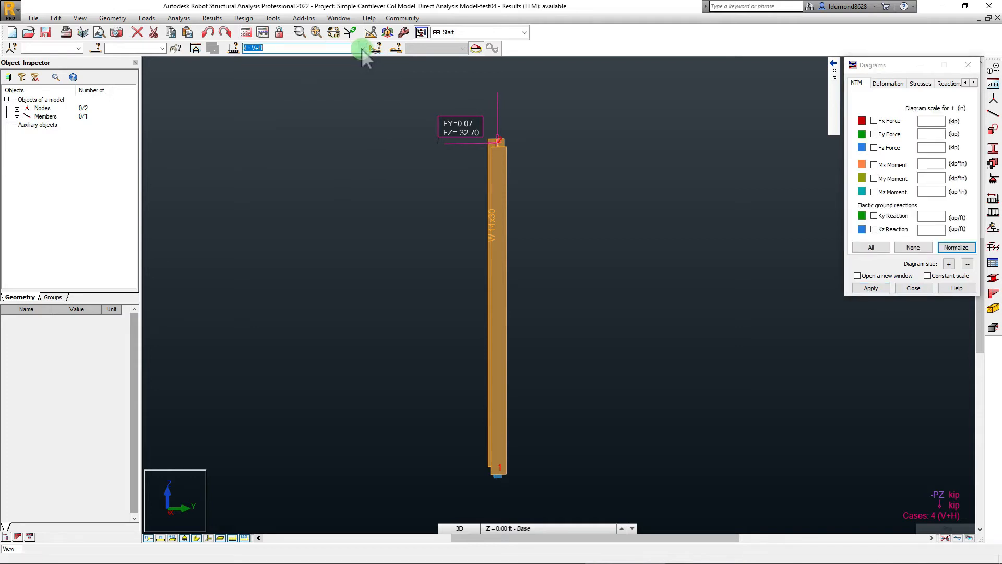
left_click(914, 289)
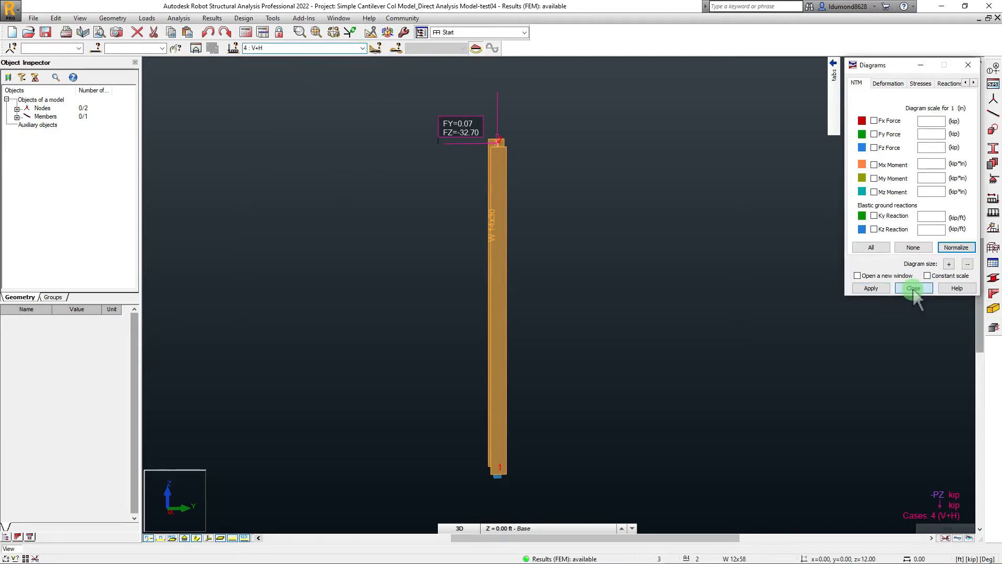
Step: Open the steel members design with the ANSI/AISC 360-10 definitions and calculations for the cantilever column
left_click(243, 18)
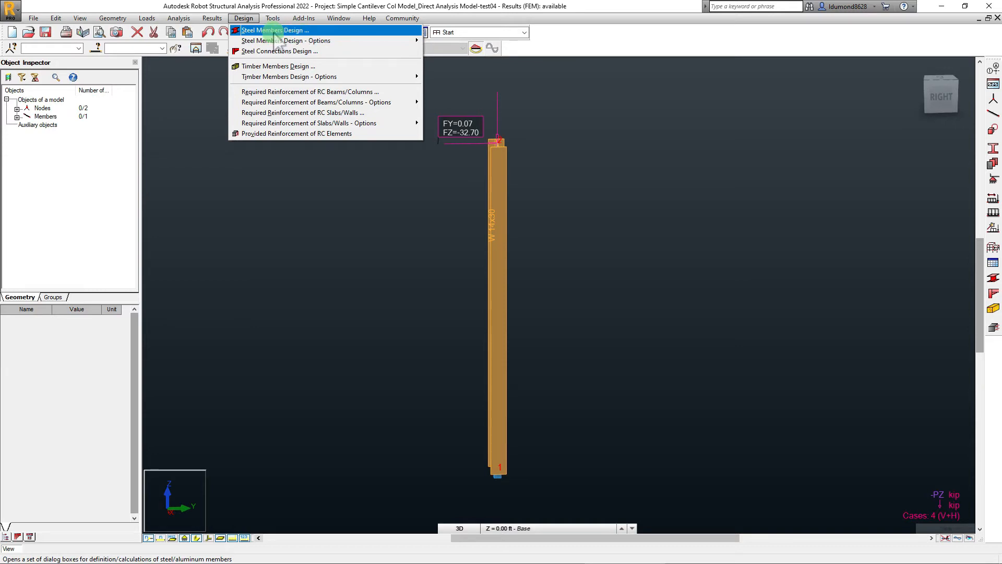
left_click(303, 32)
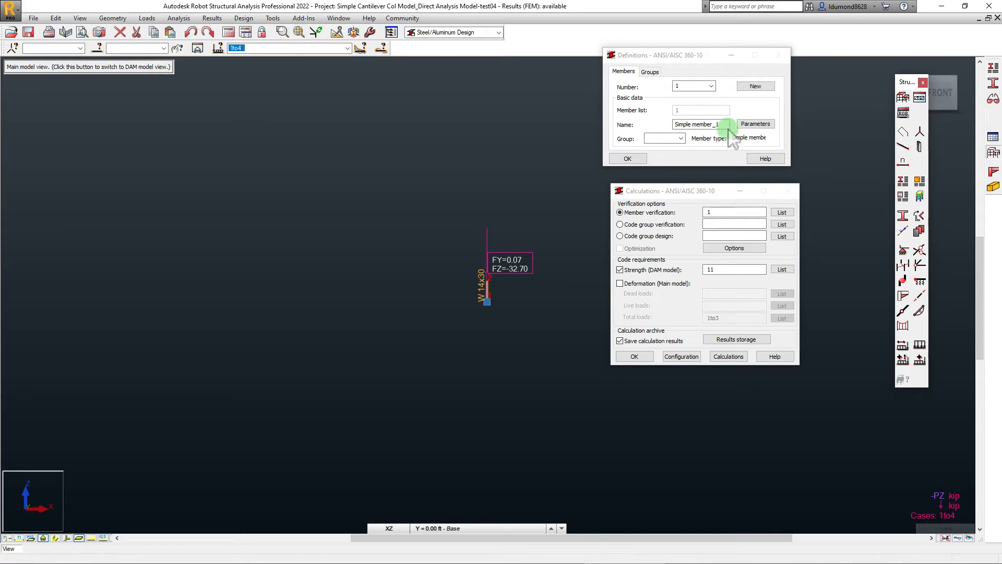
scroll(481, 304, "up", 5)
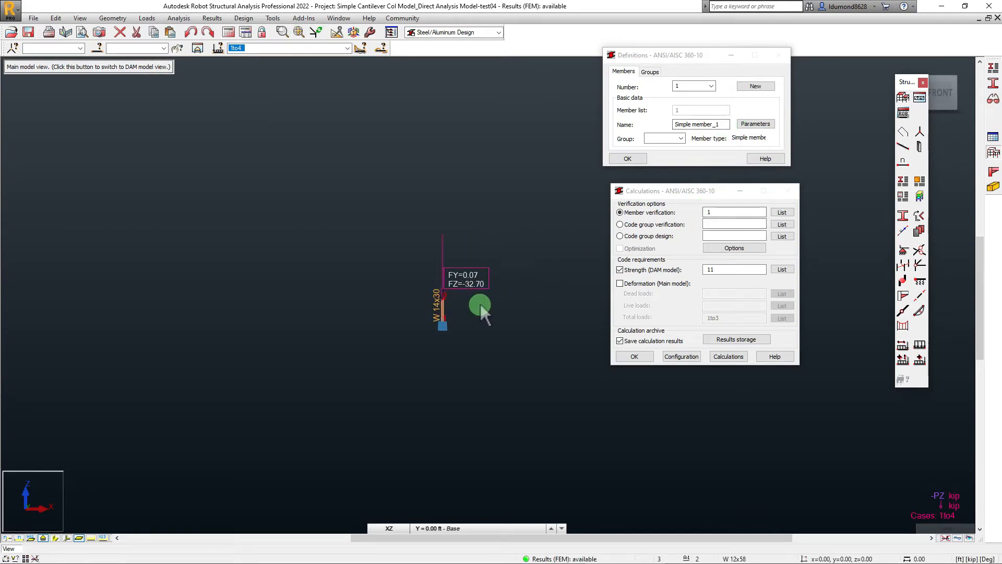
mouse_move(480, 304)
middle_mouse_down()
mouse_move(456, 289)
mouse_move(483, 315)
mouse_move(477, 327)
mouse_move(500, 304)
mouse_move(457, 322)
middle_mouse_up()
scroll(456, 322, "up", 2)
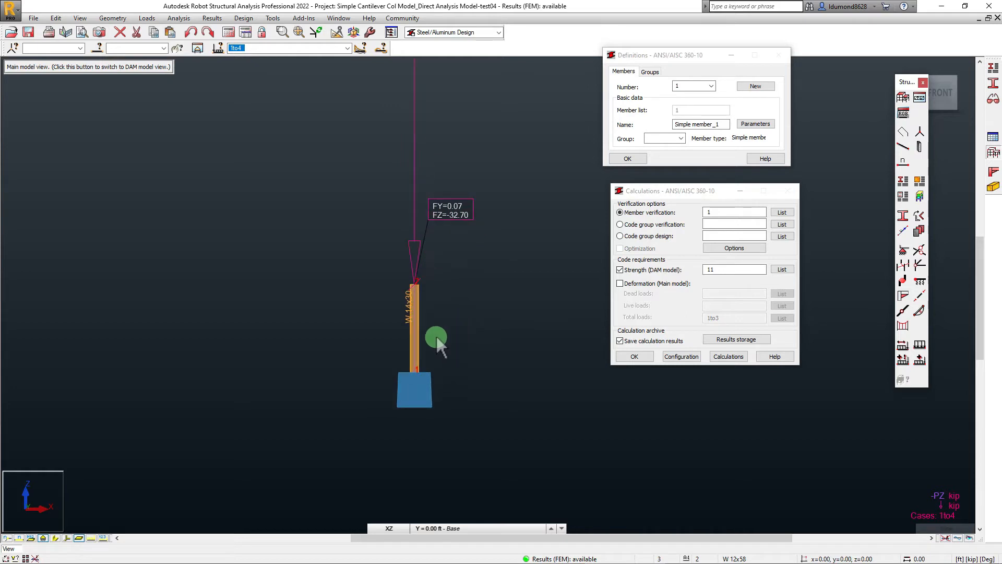
scroll(437, 338, "down", 1)
middle_click_drag(459, 278, 459, 299)
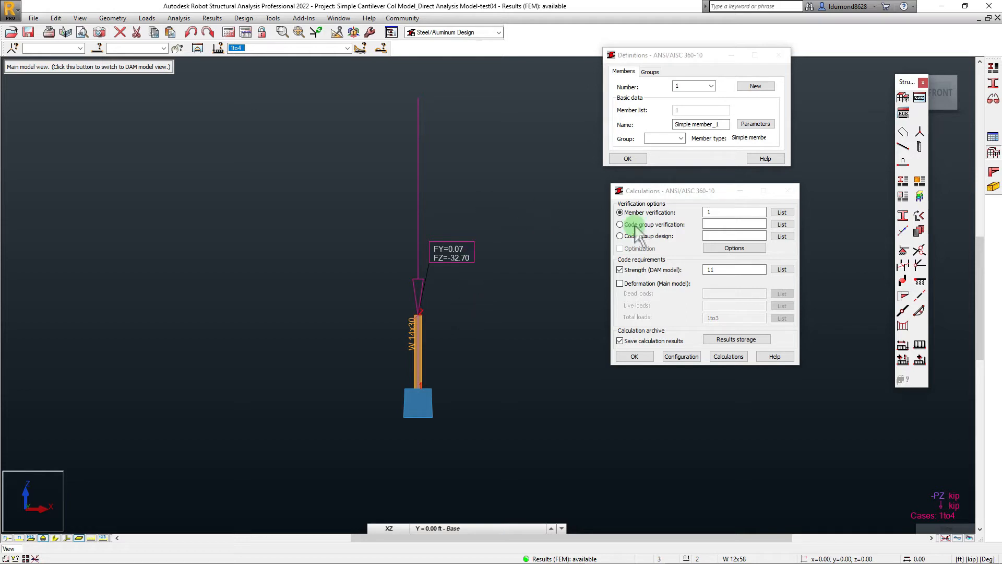
left_click(656, 191)
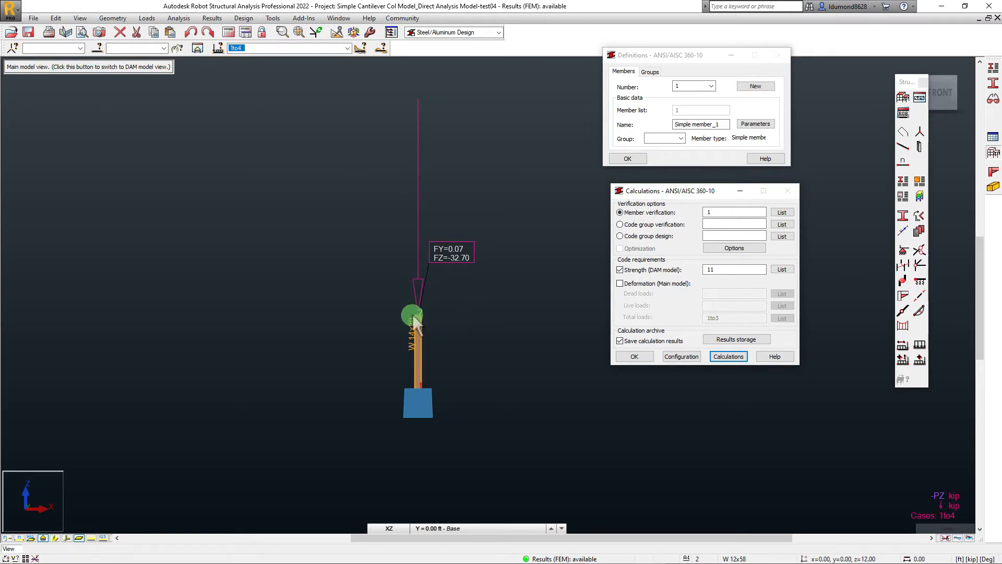
middle_click_drag(437, 335, 439, 319)
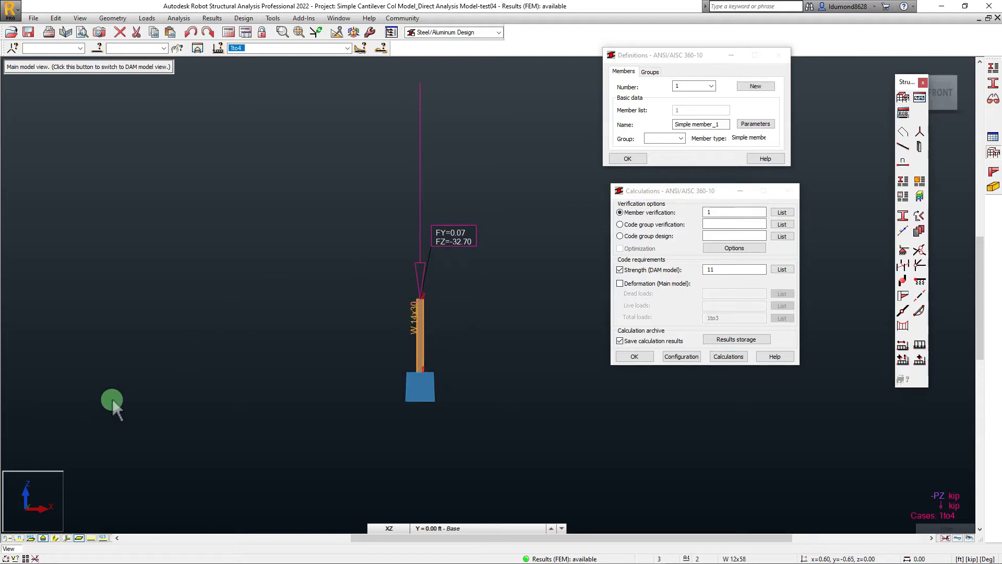
left_click(24, 557)
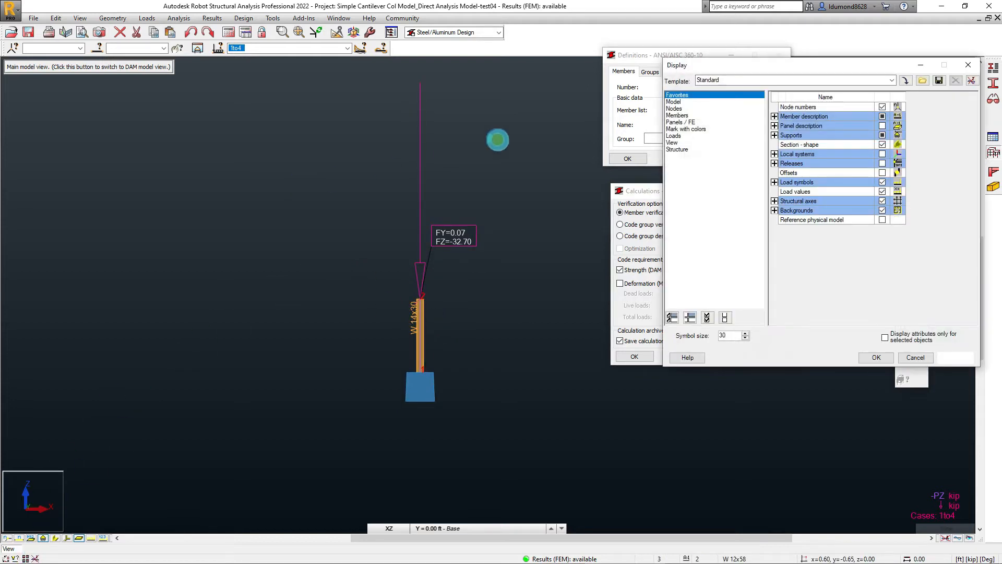
left_click_drag(700, 65, 108, 115)
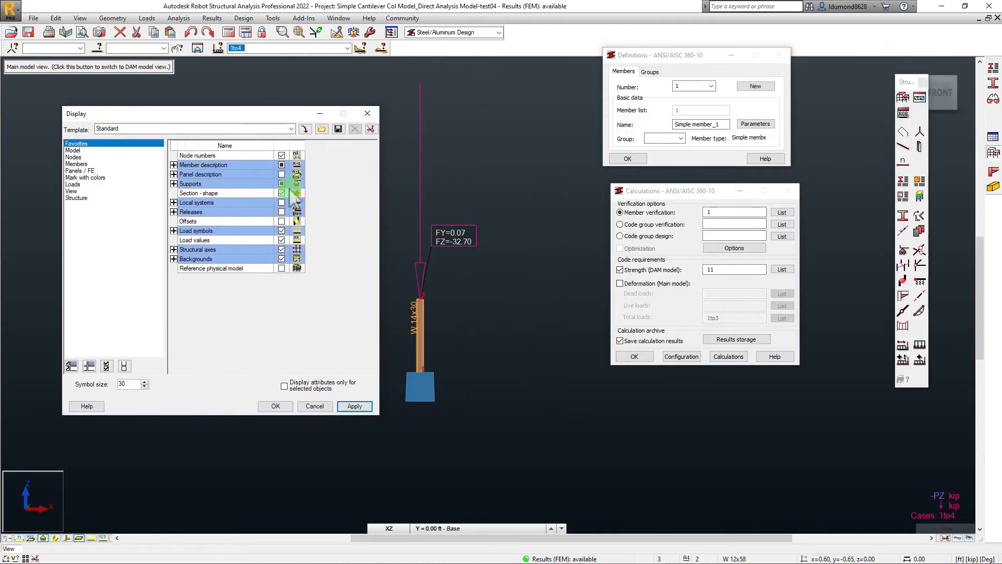
left_click(368, 113)
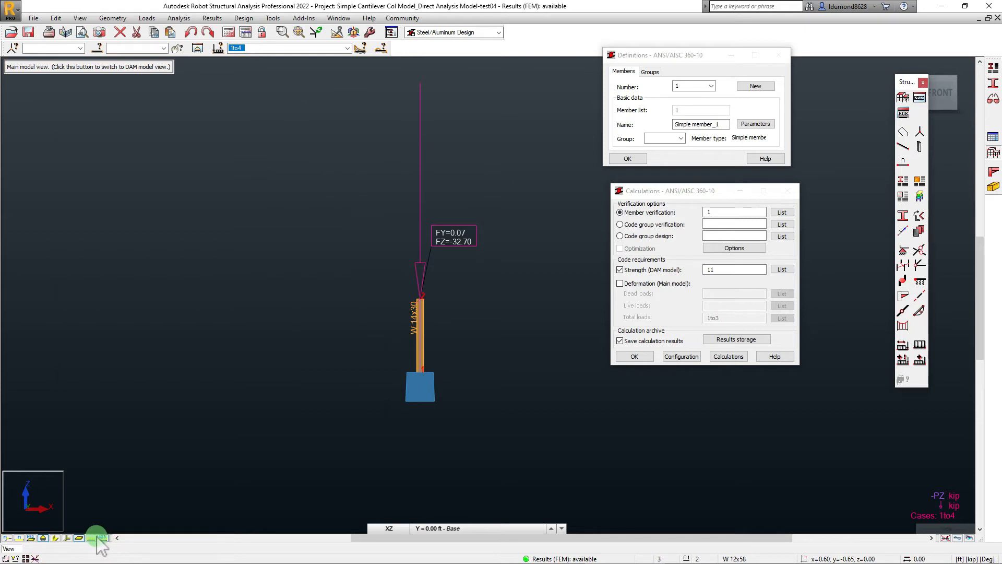
Step: Hide the load symbols and load values on the column in the model view
left_click(100, 538)
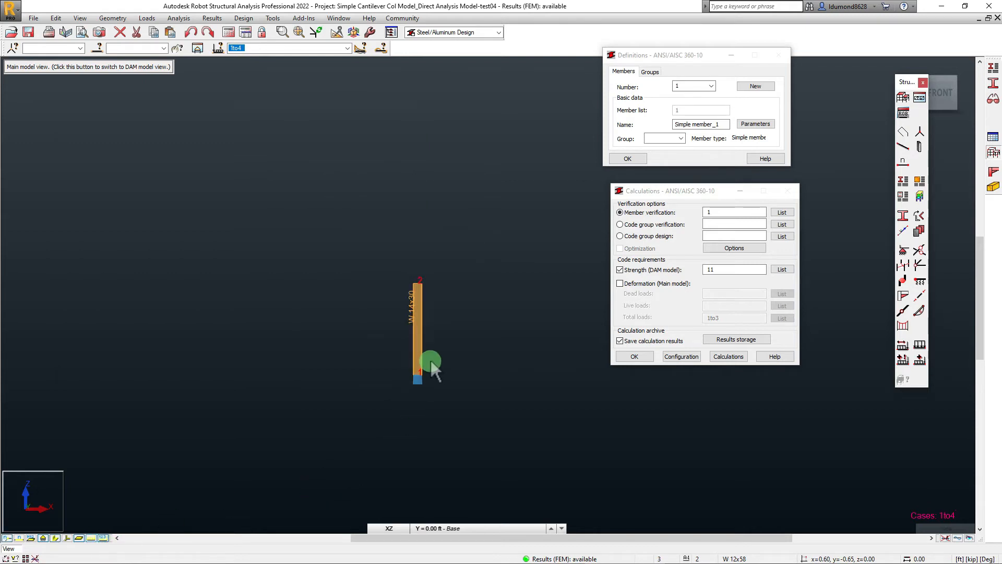
scroll(430, 358, "up", 3)
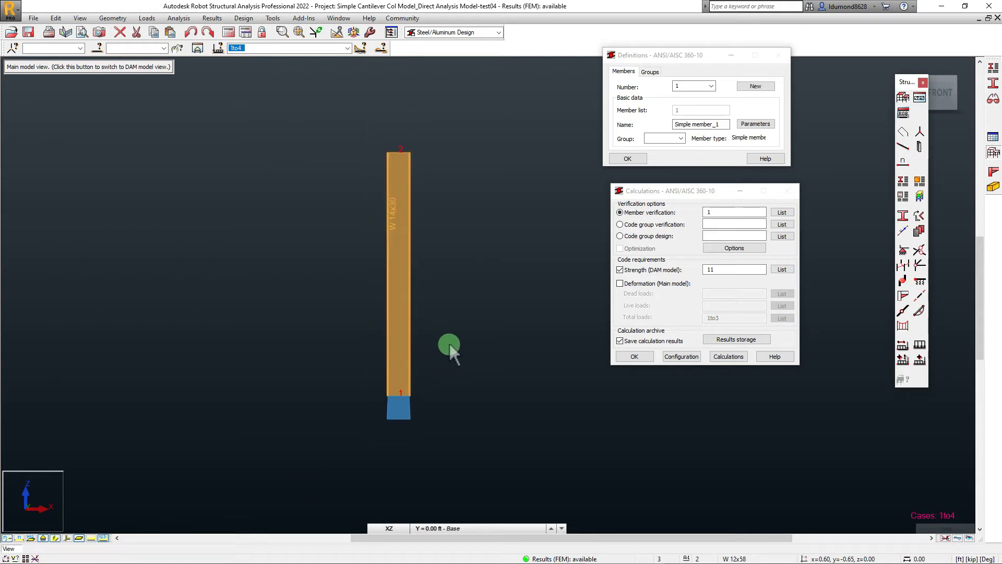
middle_click_drag(450, 345, 482, 348)
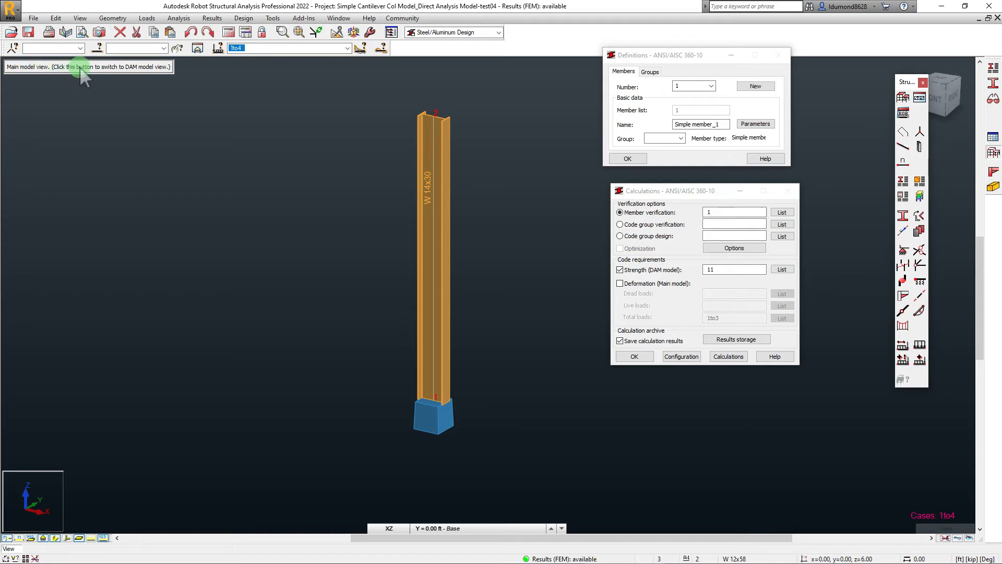
Step: Compare the DAM model view of the column with the main model view, ending in the main model view
left_click(146, 67)
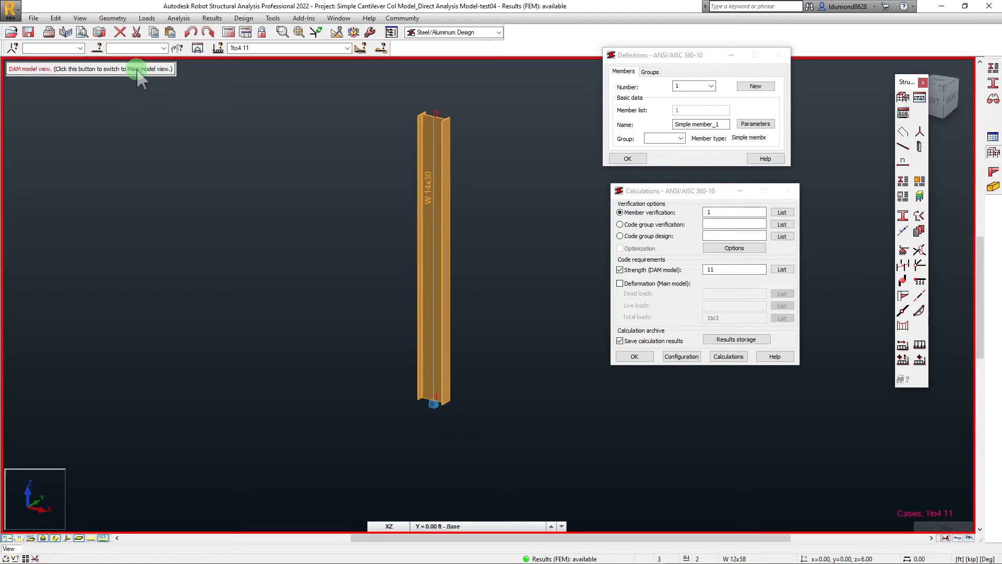
left_click(137, 69)
left_click(137, 69)
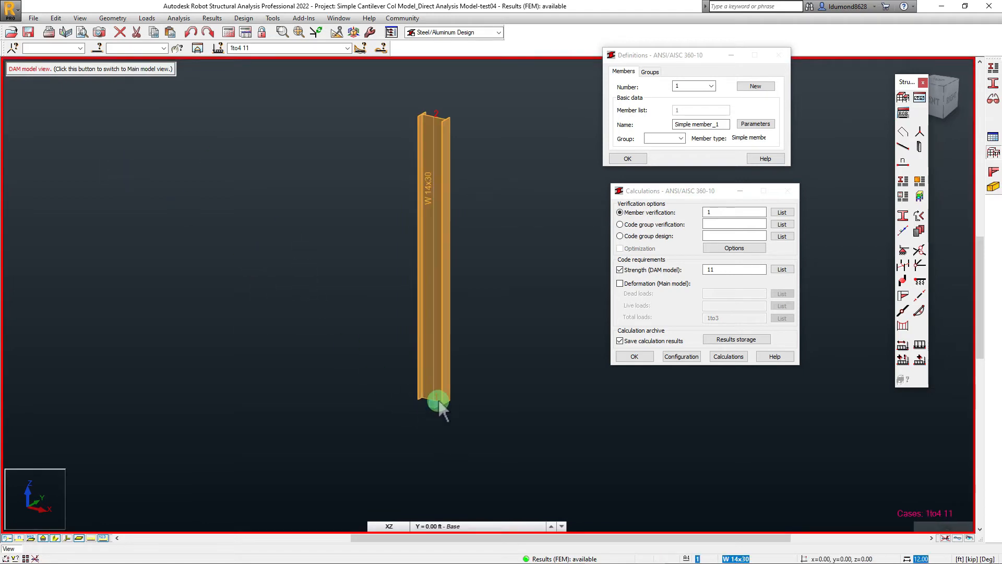
left_click(419, 404)
left_click(63, 72)
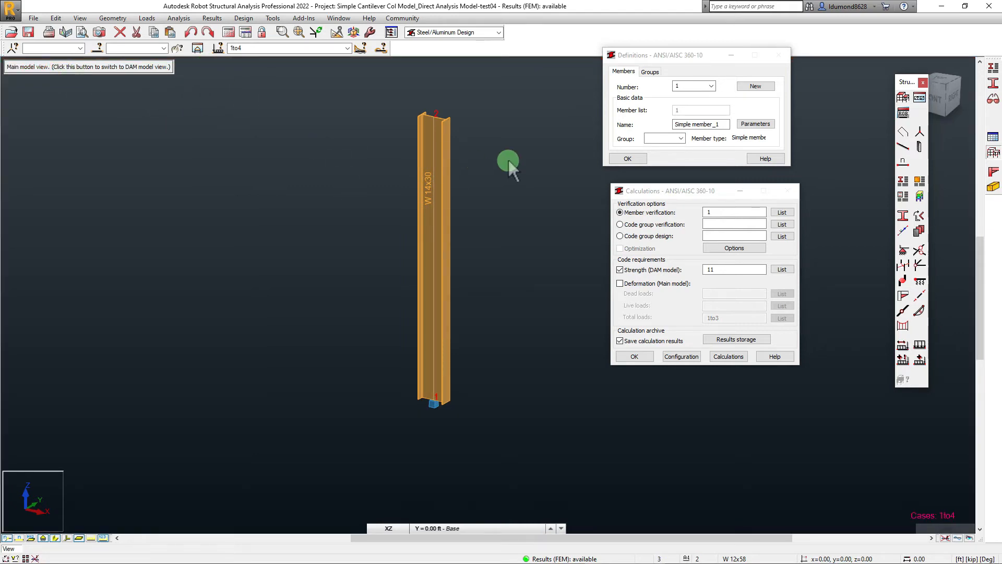
Step: Check the member number list in the steel design definitions for member 1 and select the column in the model
left_click(666, 55)
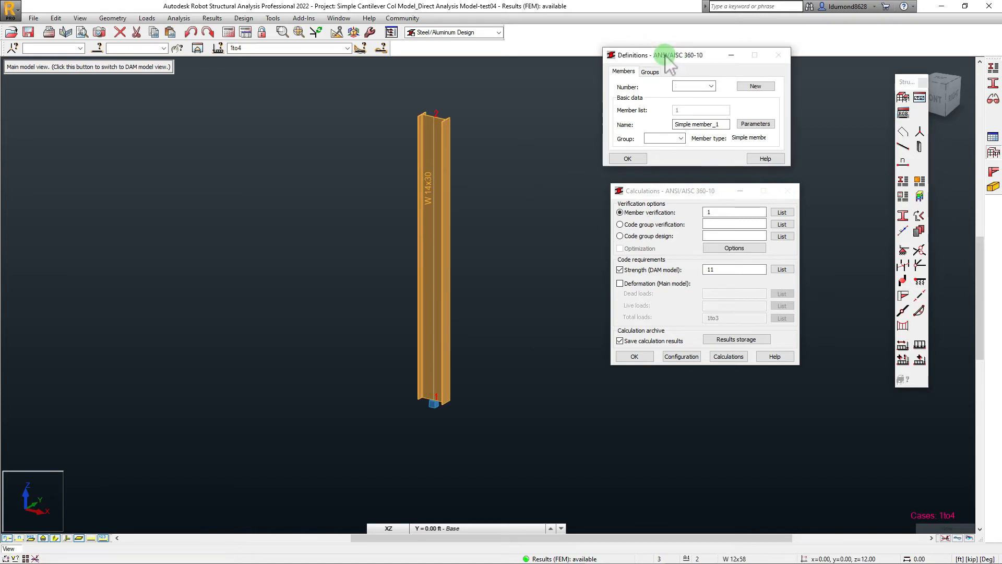
left_click_drag(666, 56, 597, 32)
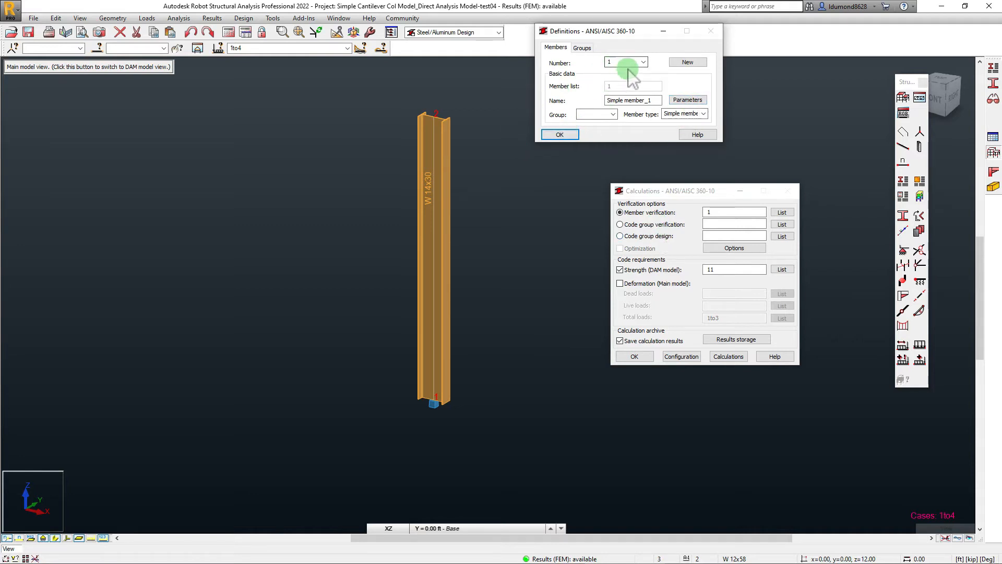
left_click(644, 63)
left_click(644, 63)
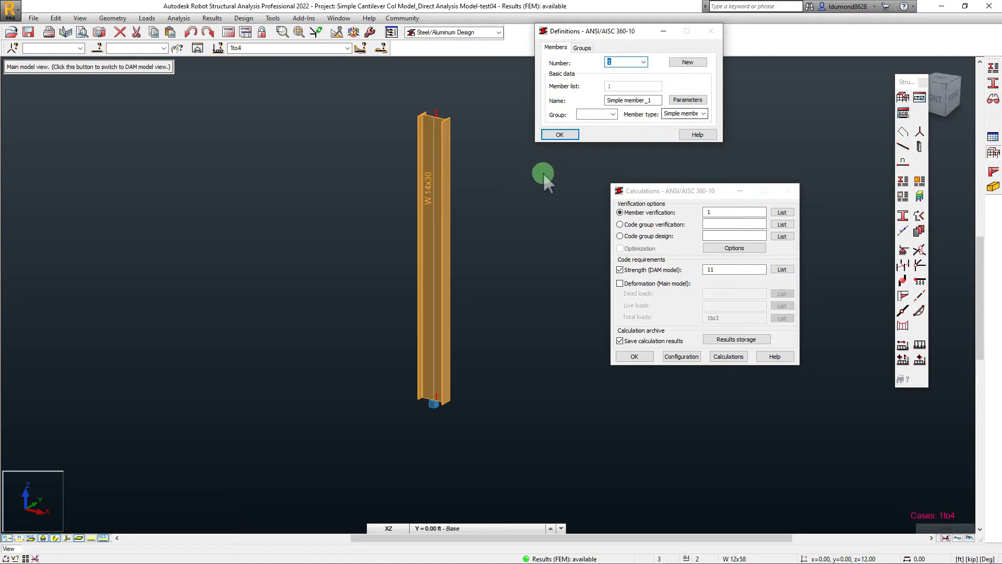
left_click(448, 186)
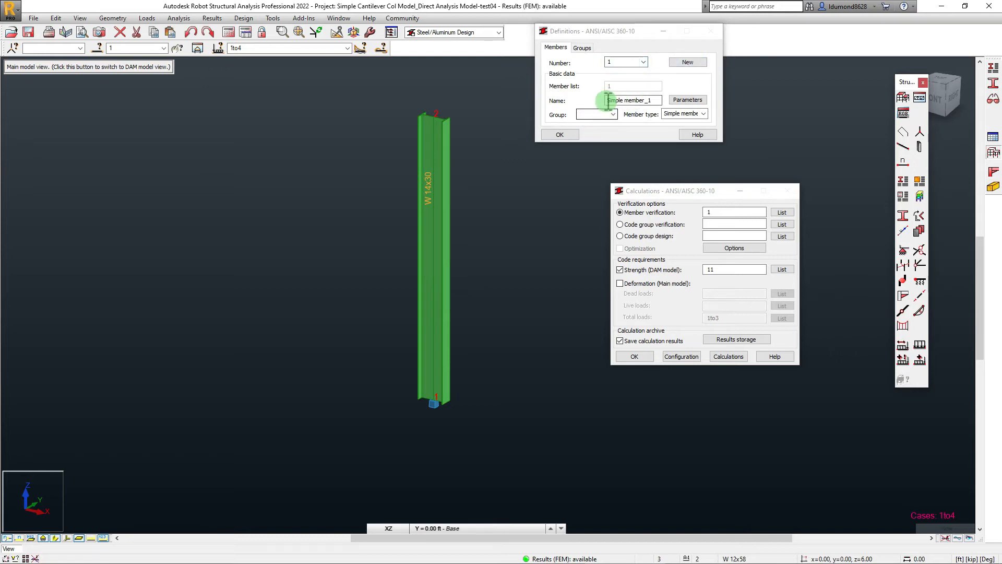
Step: Save the column's simple member parameters as a new custom member type under its own name and close the parameters
left_click(590, 113)
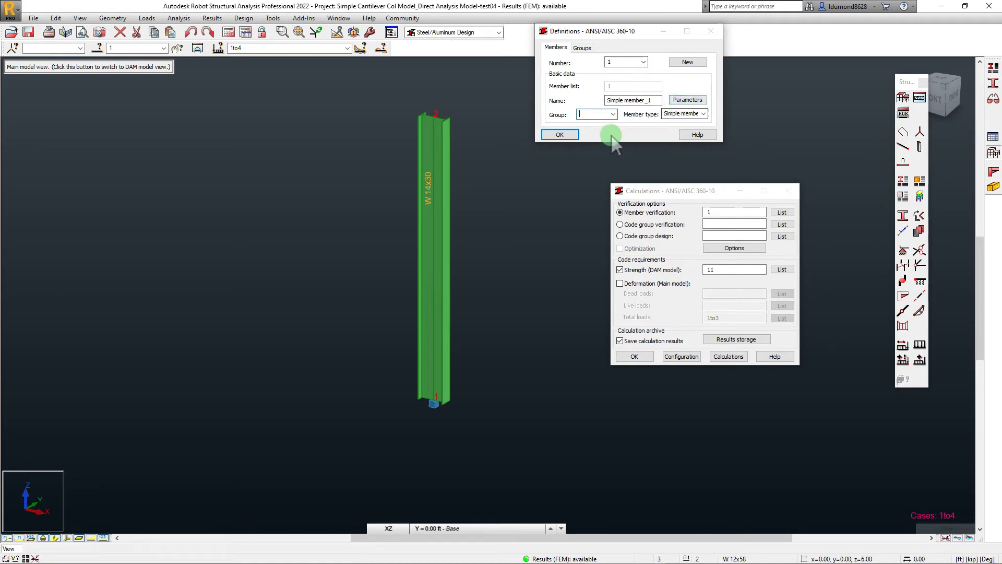
left_click(531, 162)
left_click(679, 102)
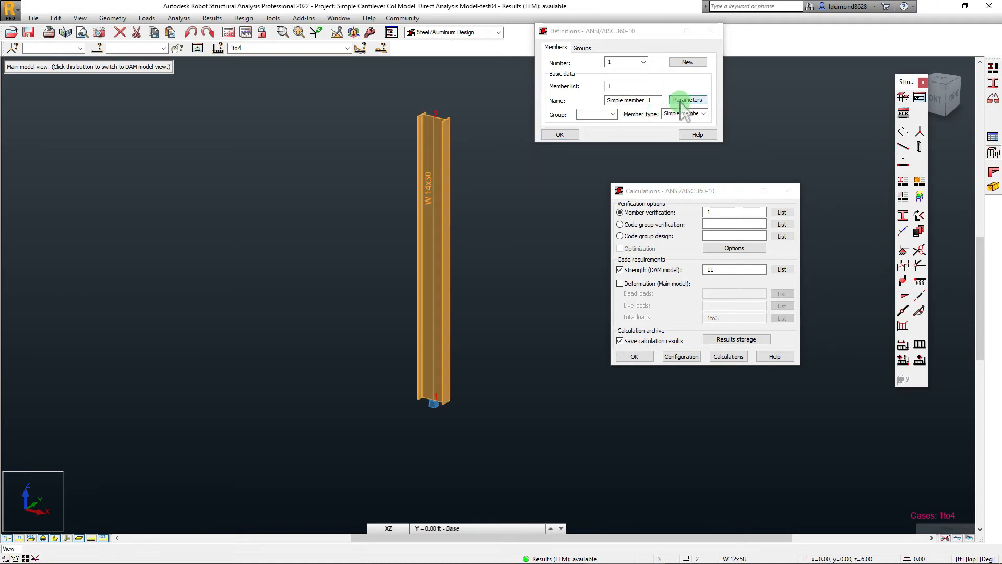
left_click_drag(585, 8, 591, 52)
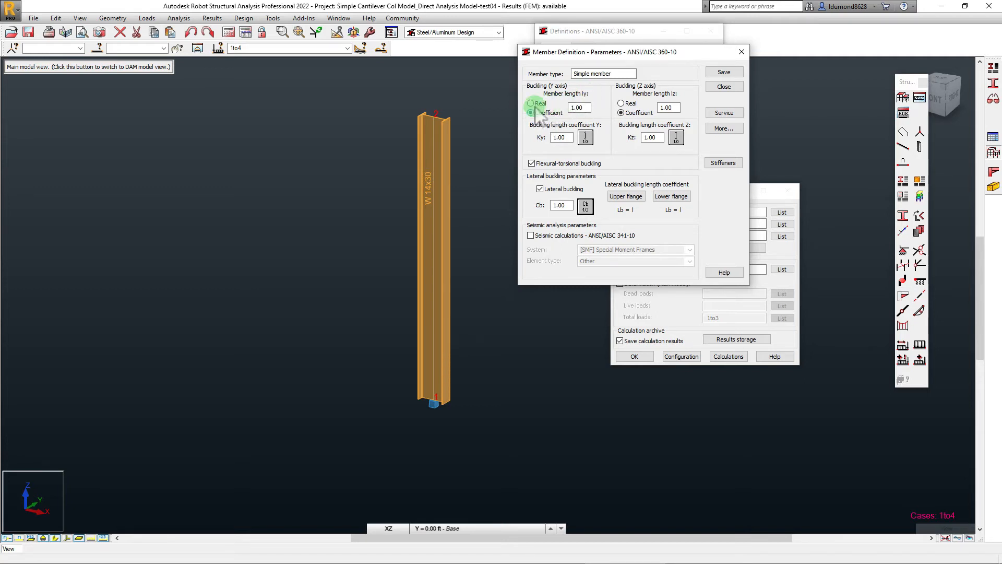
left_click_drag(542, 53, 537, 61)
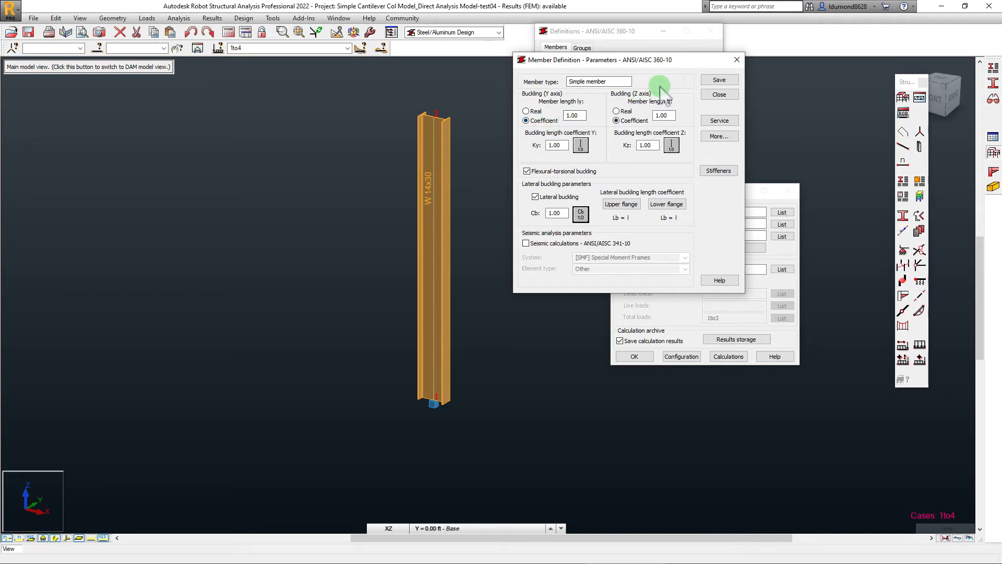
left_click_drag(614, 81, 542, 83)
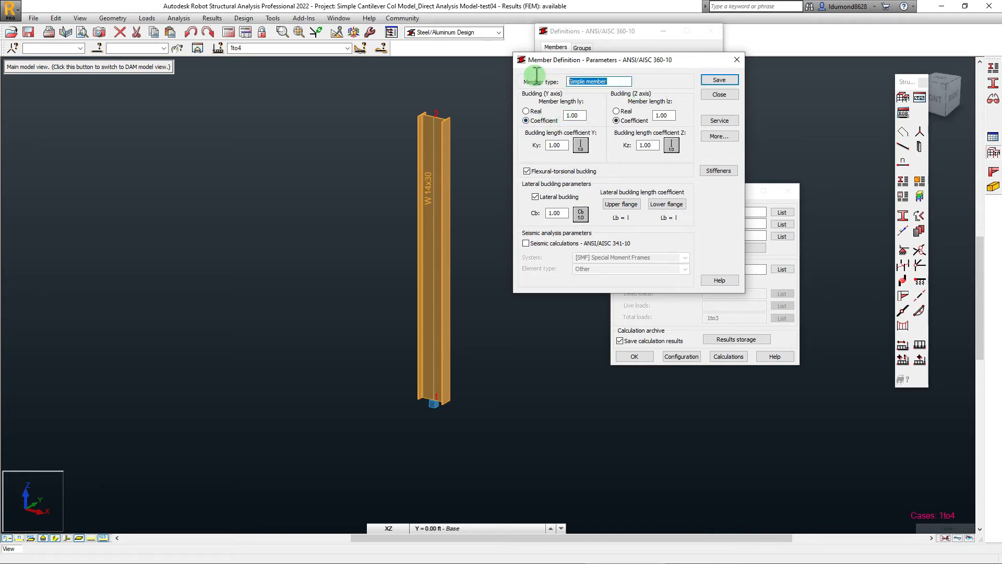
type("l")
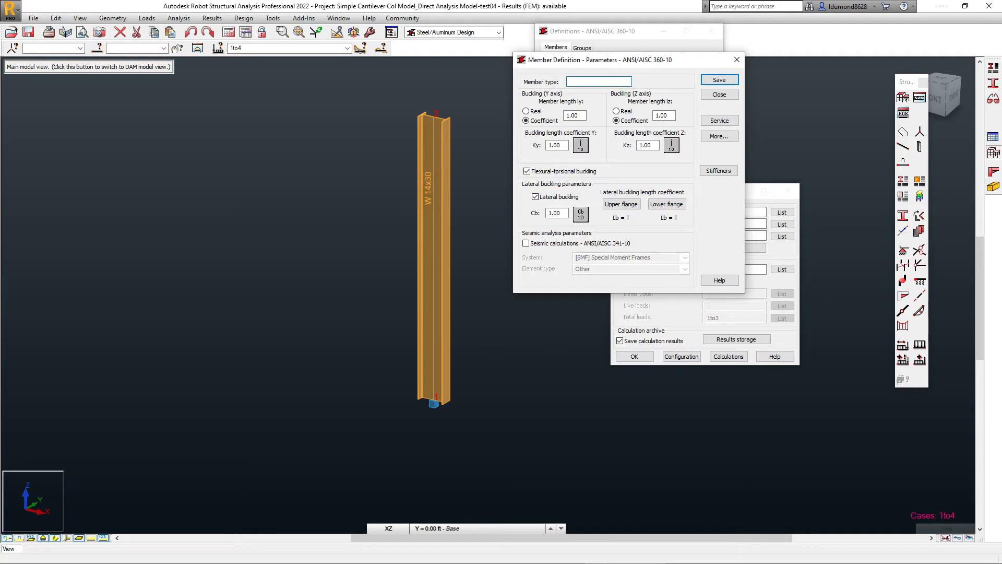
type("EO'S COL")
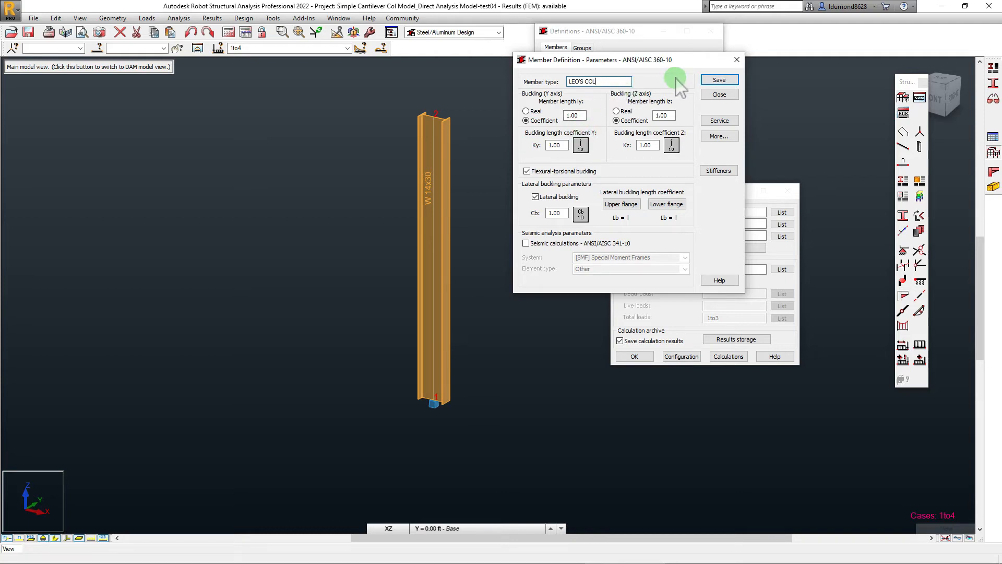
left_click(718, 80)
left_click(719, 95)
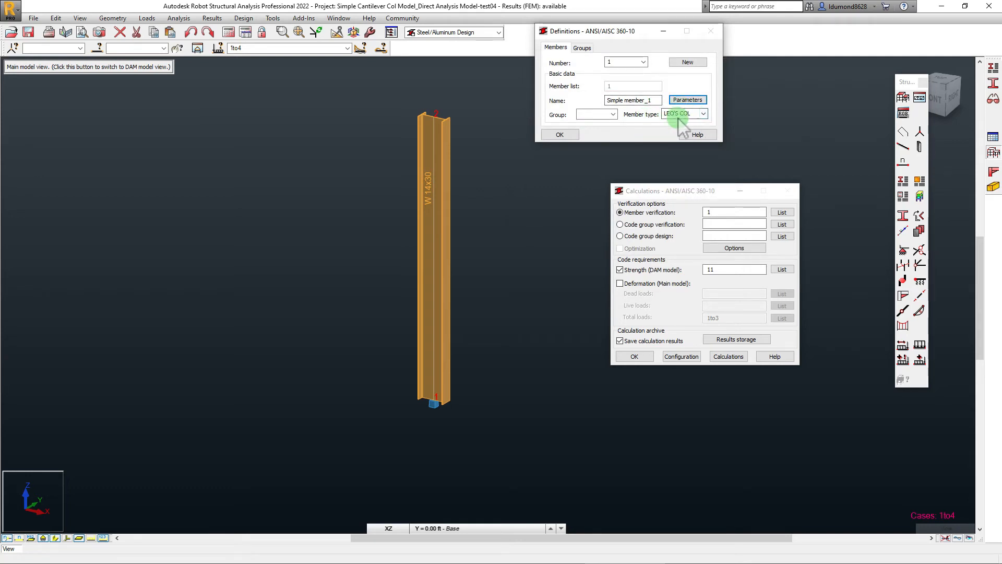
Step: Check that member 1 uses the new member type and review the type's buckling parameters
left_click(703, 114)
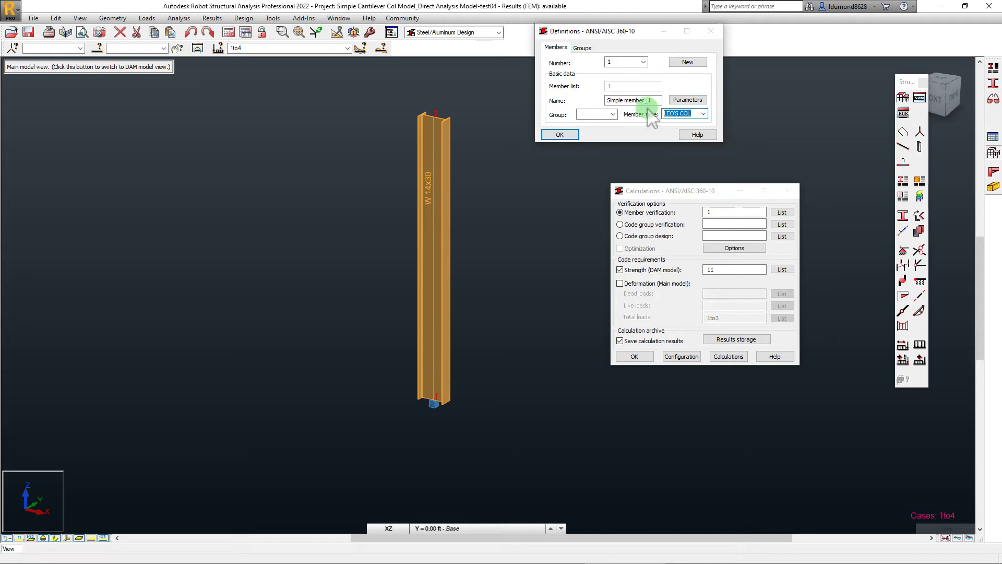
left_click(687, 99)
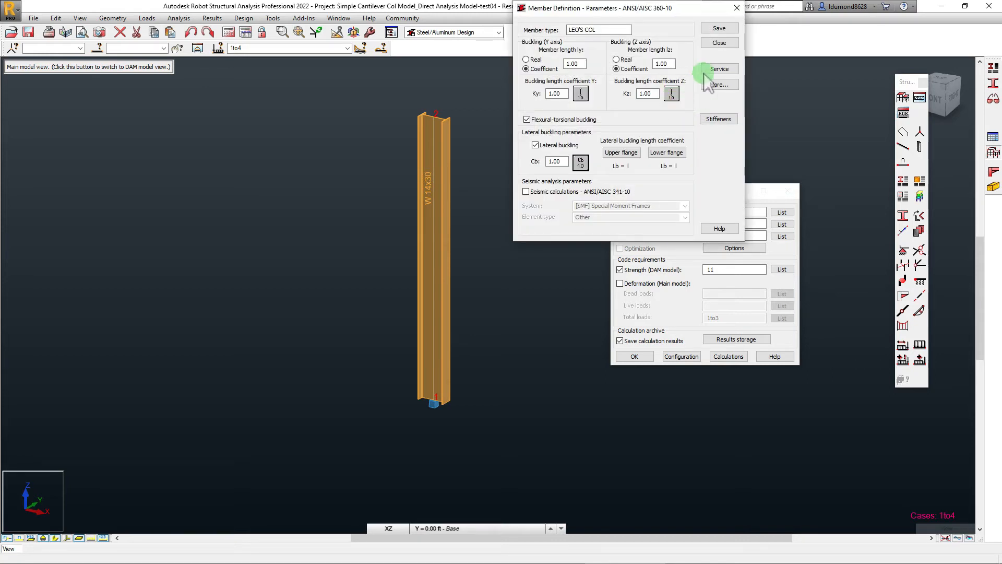
left_click_drag(657, 10, 694, 60)
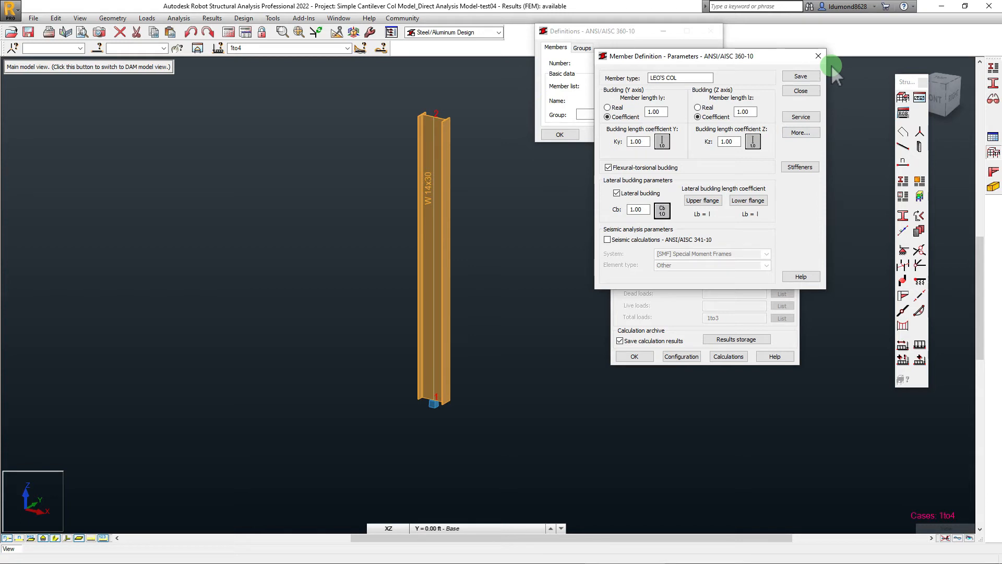
left_click(818, 57)
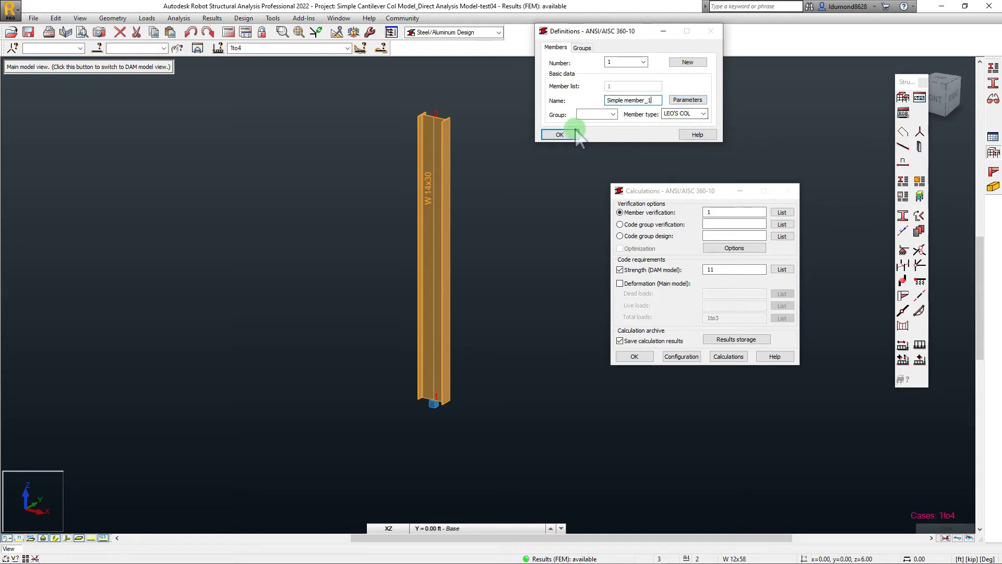
Step: Reopen the member type's parameters and examine the available options for the lateral buckling coefficient Cb
left_click(679, 100)
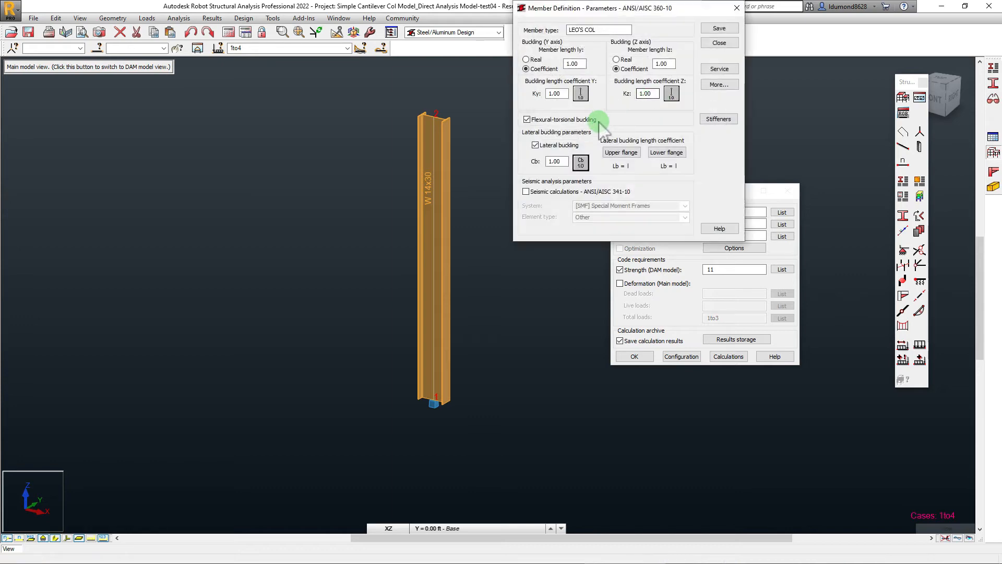
left_click_drag(574, 10, 575, 51)
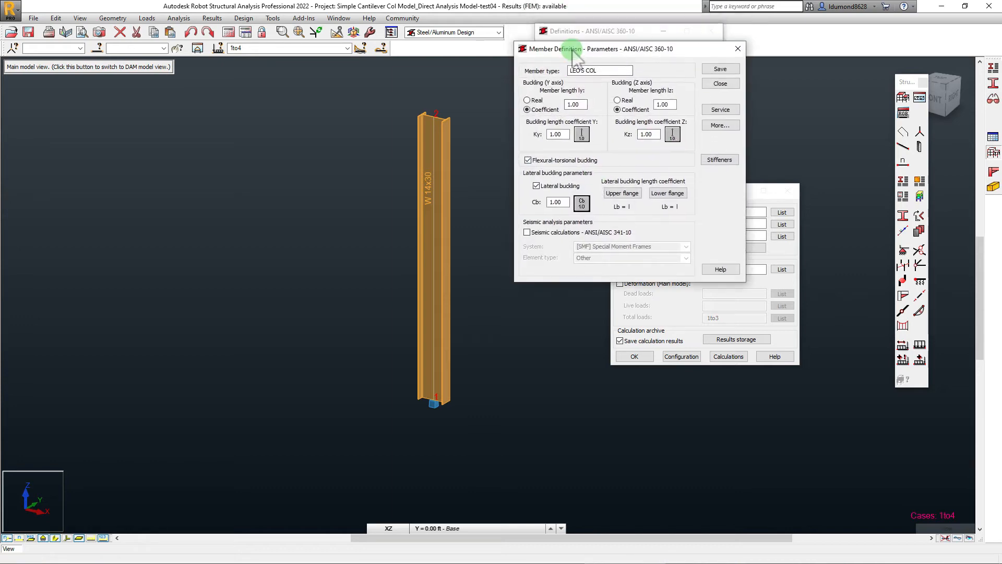
left_click(568, 202)
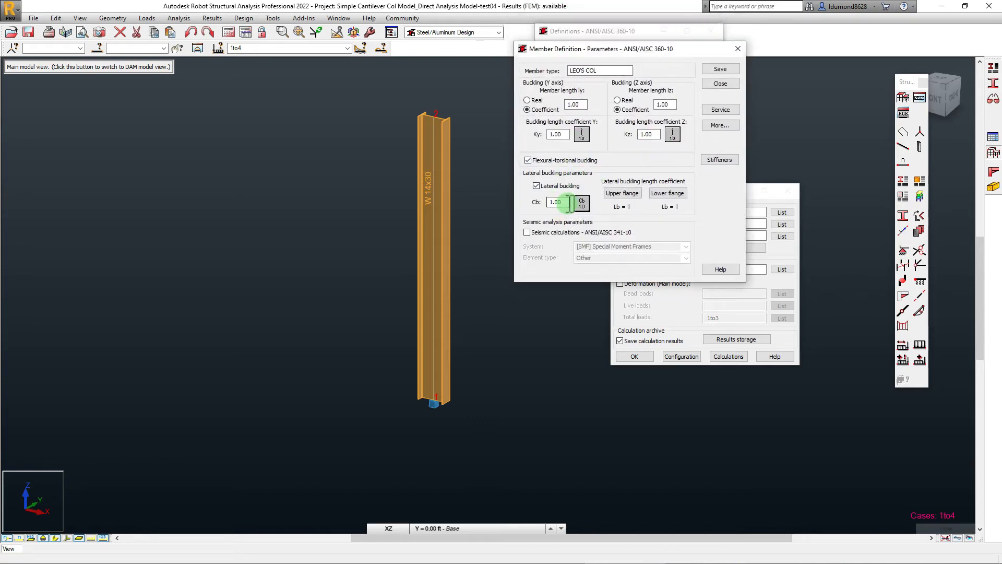
double_click(568, 202)
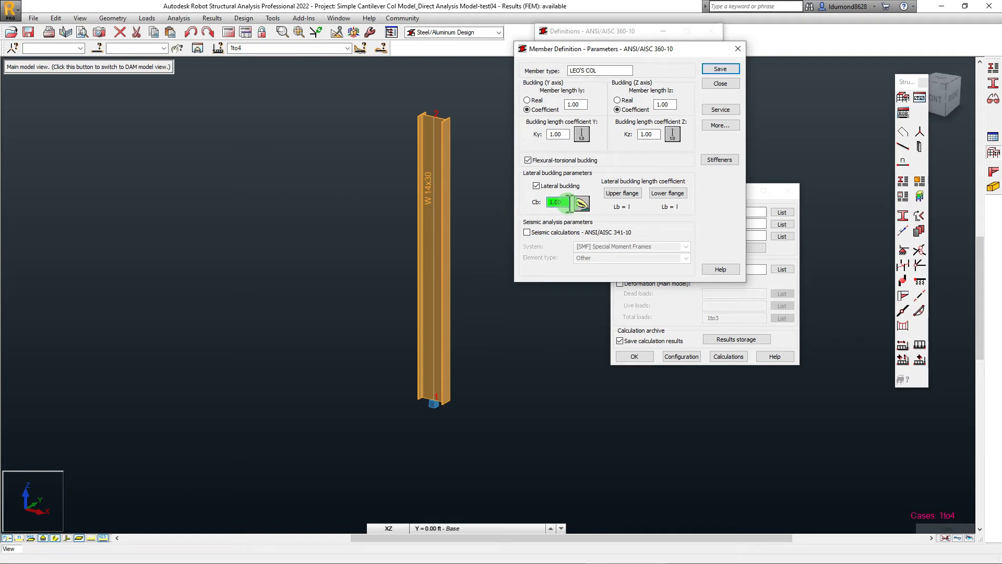
left_click(582, 204)
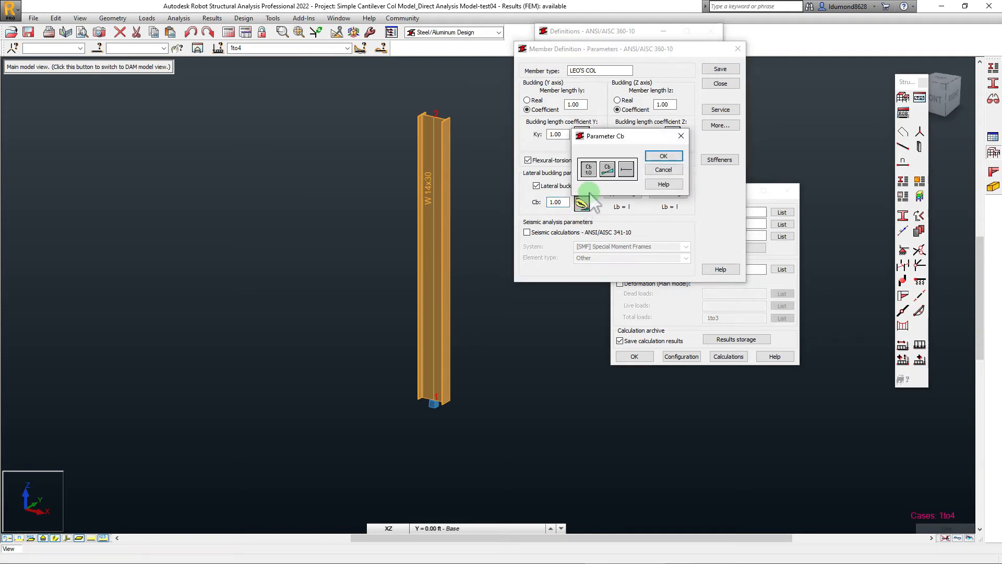
left_click(605, 171)
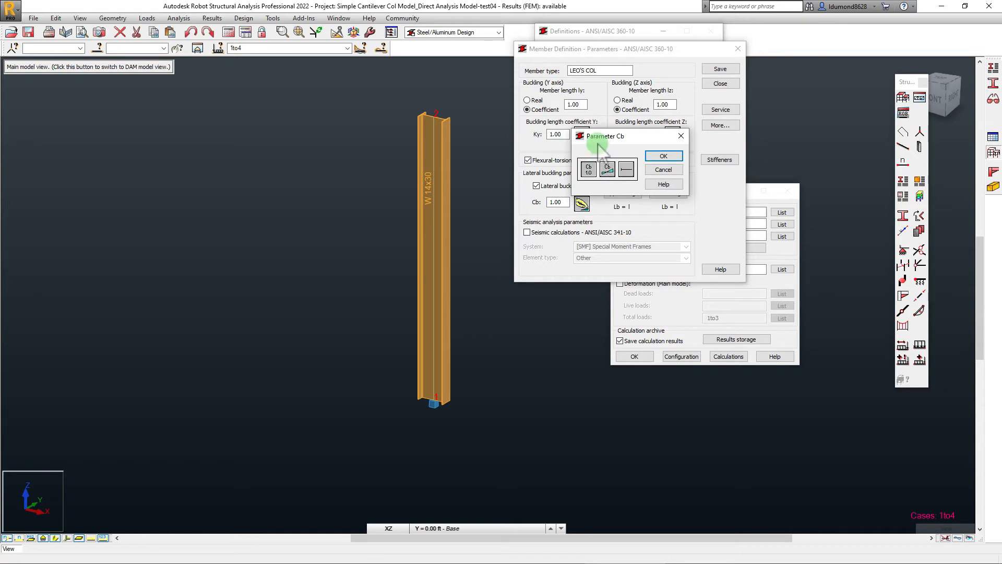
left_click_drag(600, 143, 631, 132)
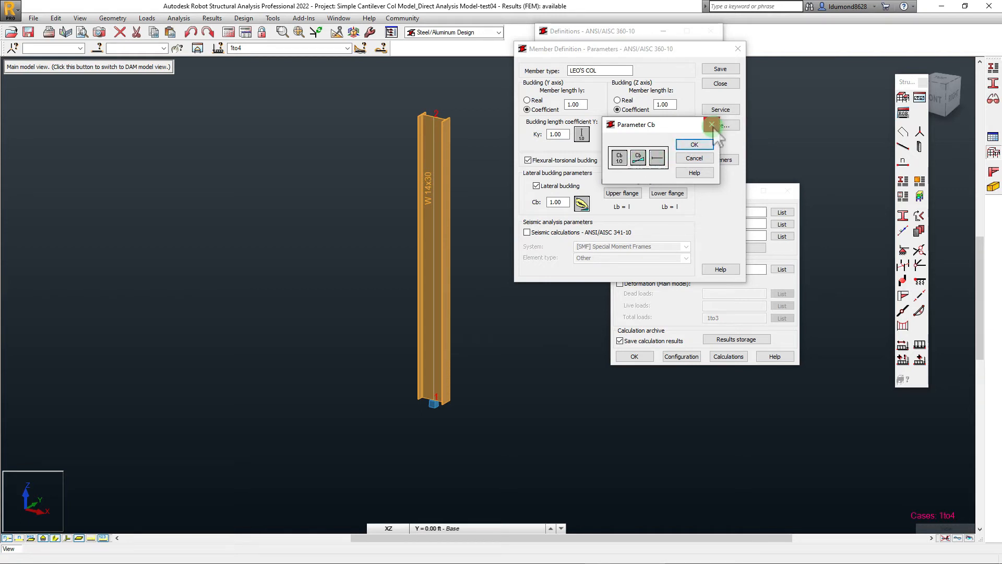
left_click(694, 145)
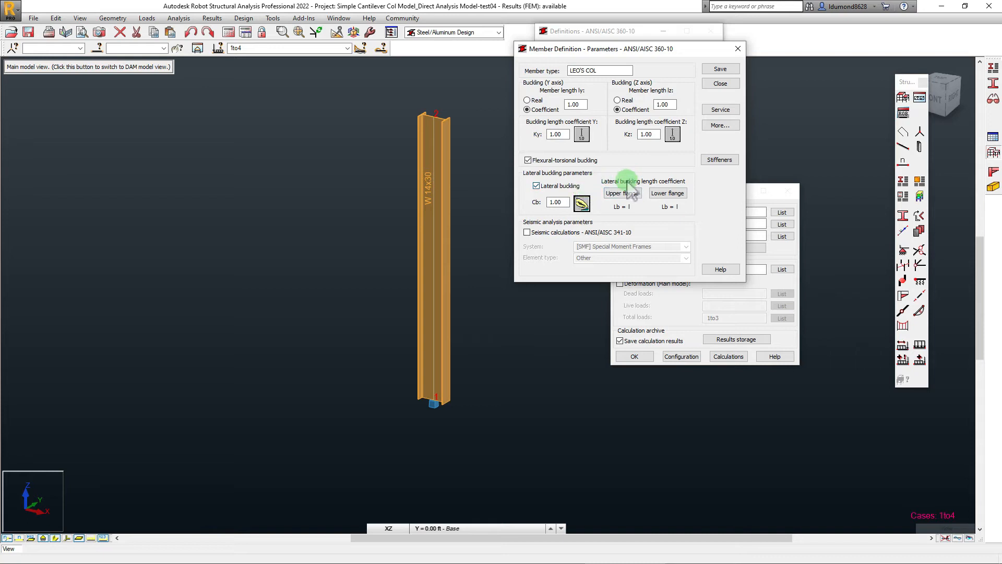
Step: Try the Real member length option for the Y and Z buckling axes, returning both to Coefficient
left_click(528, 100)
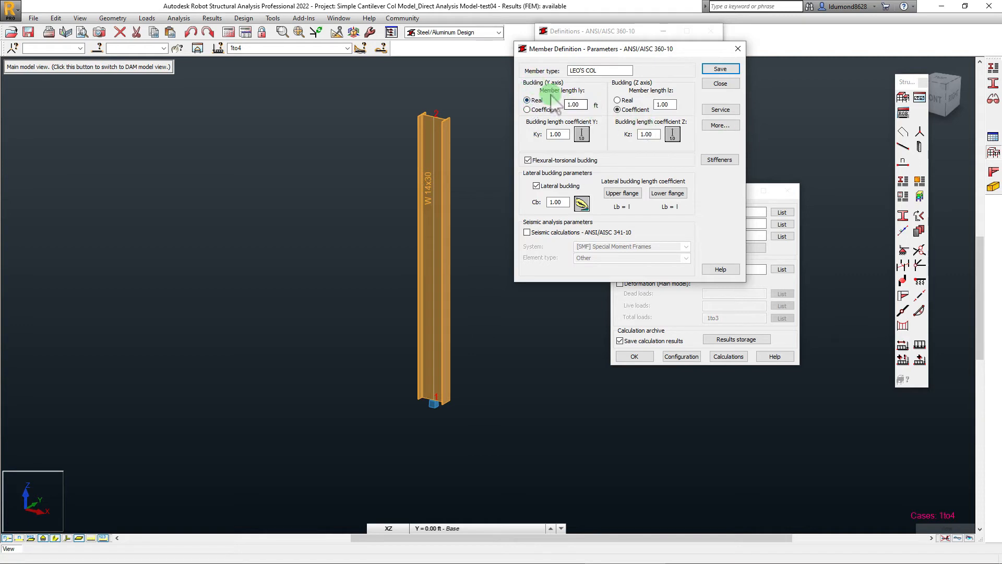
left_click_drag(555, 48, 543, 49)
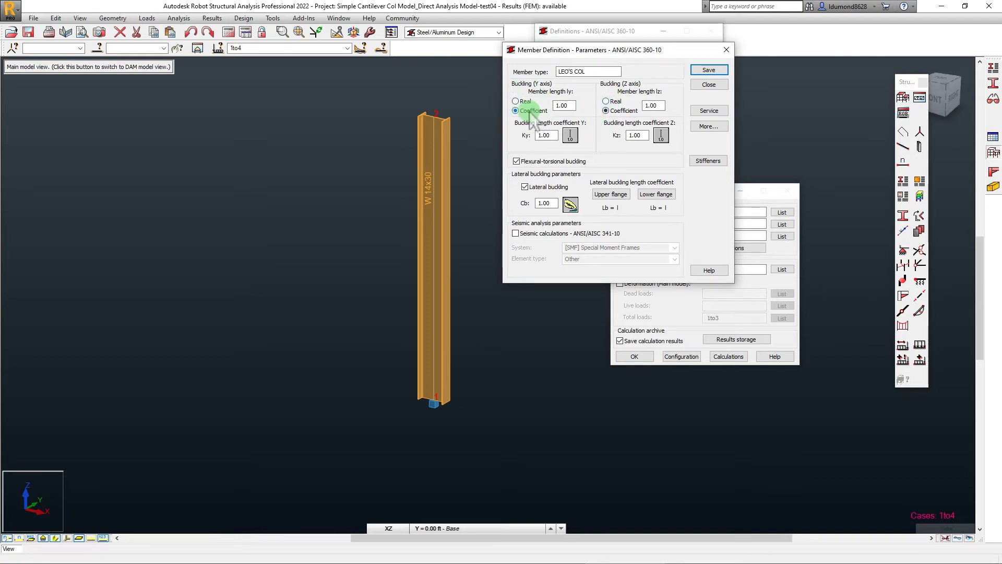
left_click(607, 102)
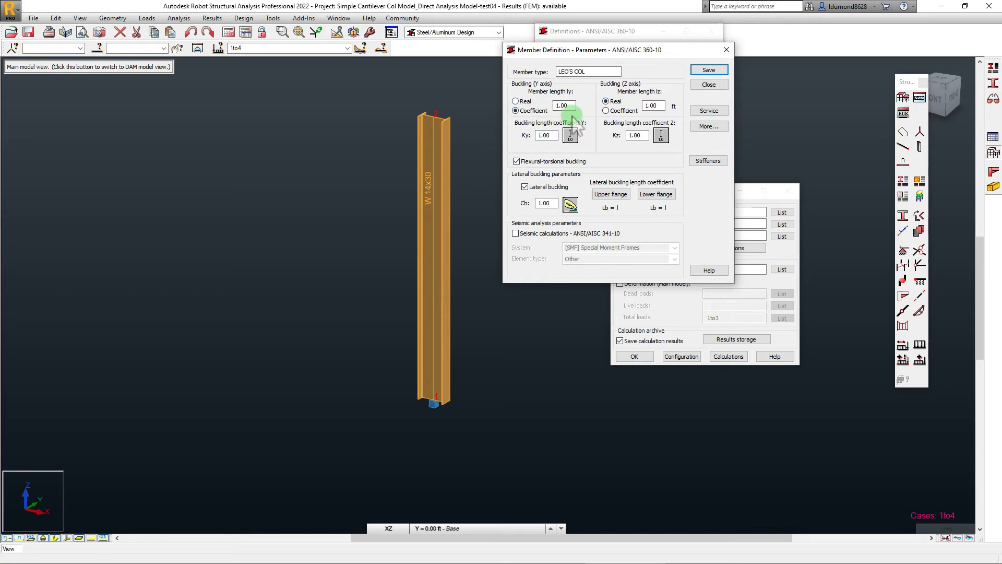
left_click(606, 111)
Step: Inspect the buckling length coefficients Ky and Kz in the member type's parameters
left_click(545, 135)
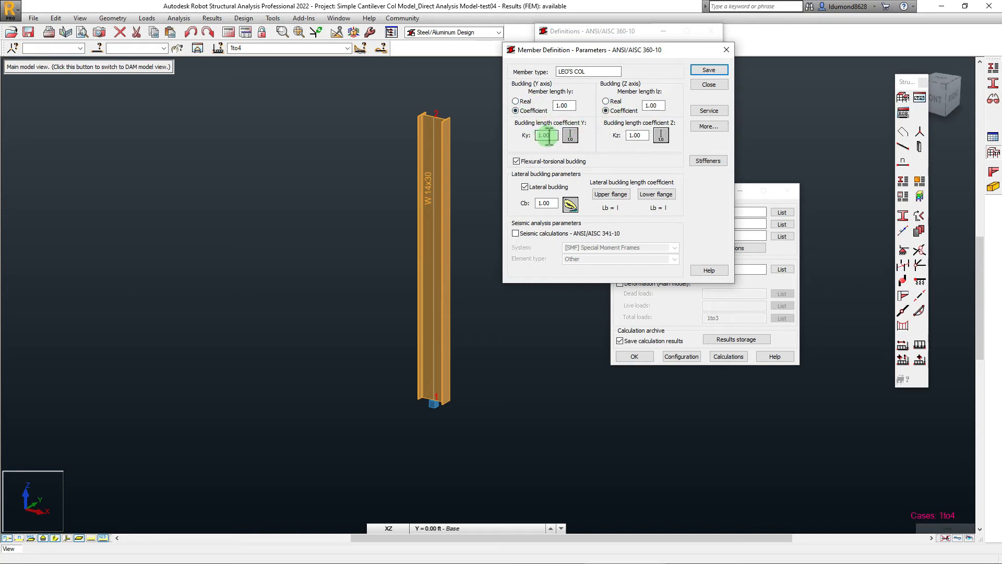
left_click(571, 136)
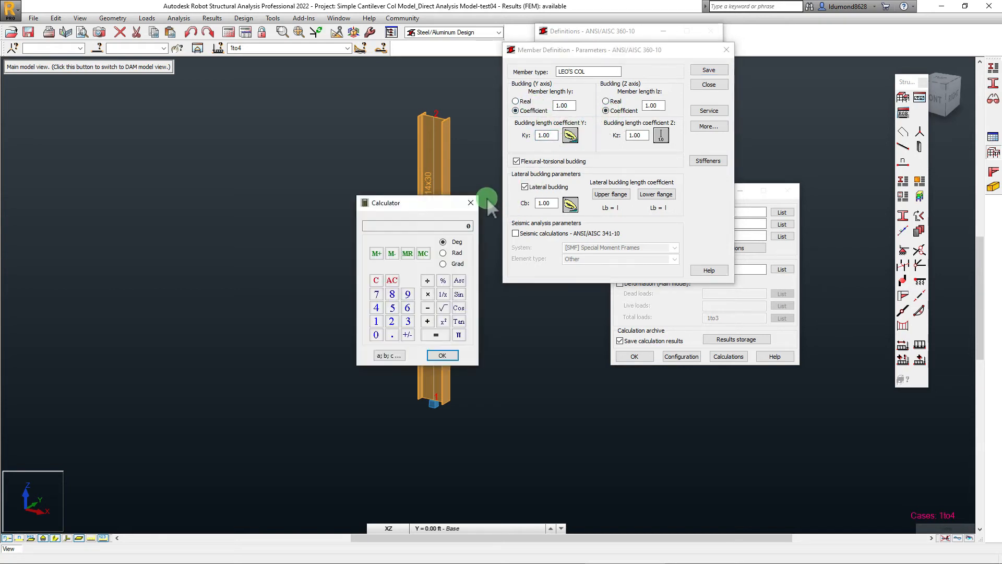
left_click(471, 202)
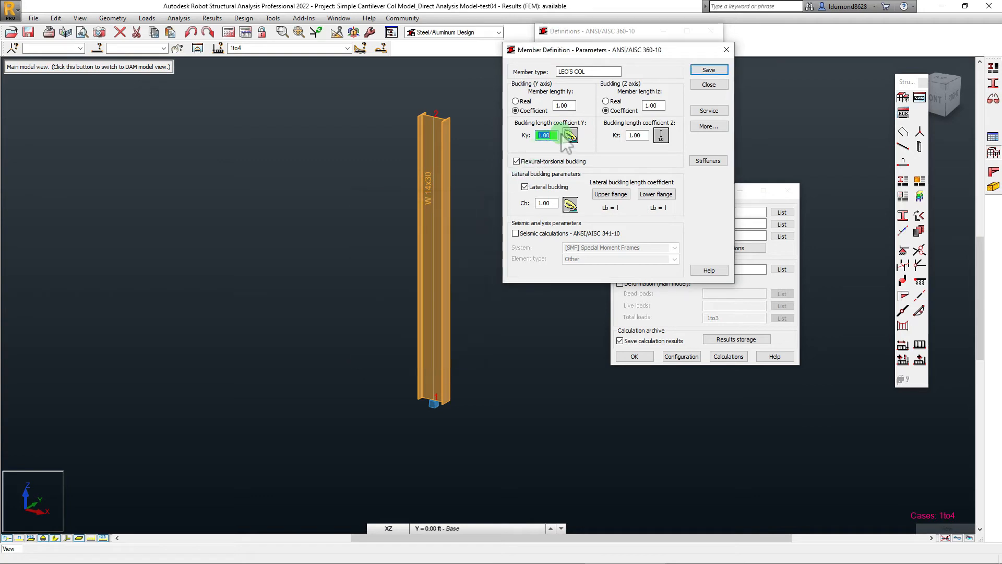
left_click(638, 135)
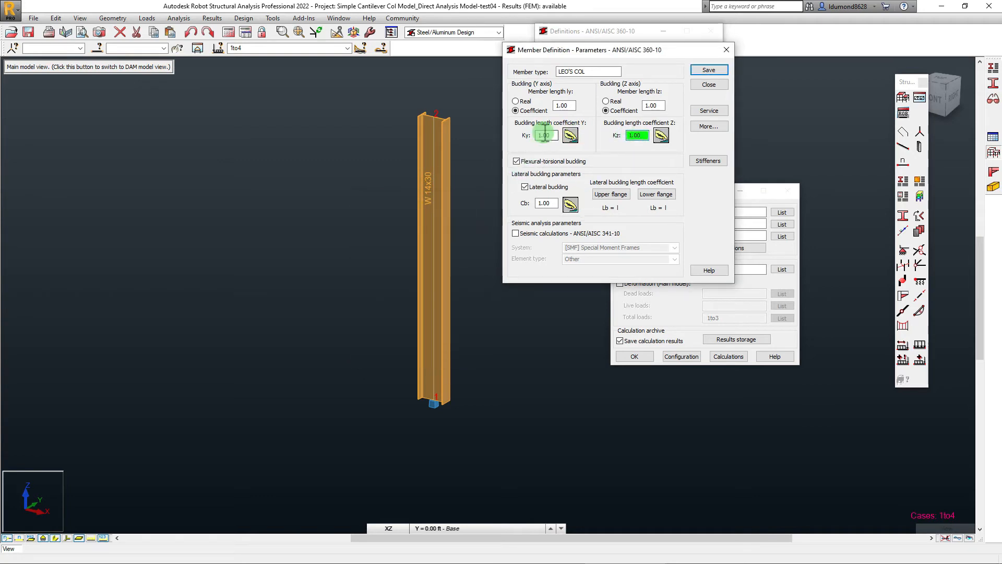
left_click(589, 135)
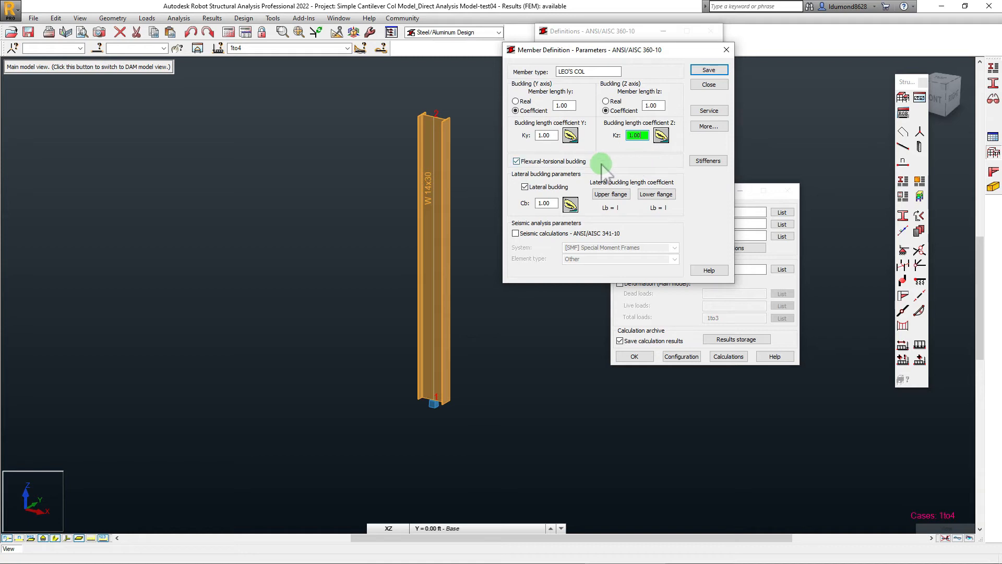
Step: Try to save the member type, decline modifying the existing one, and close its parameters
left_click(709, 71)
left_click(663, 189)
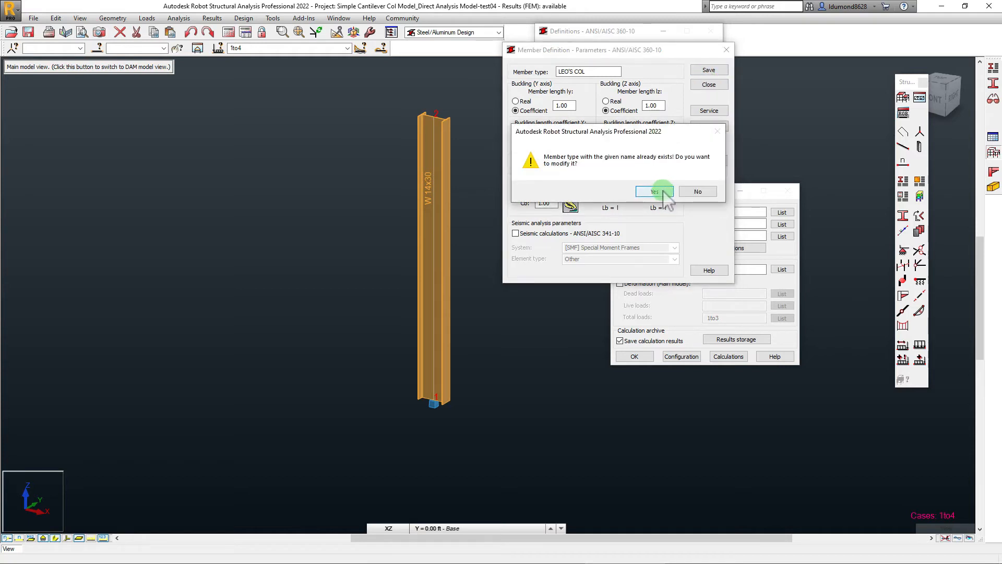
left_click(694, 192)
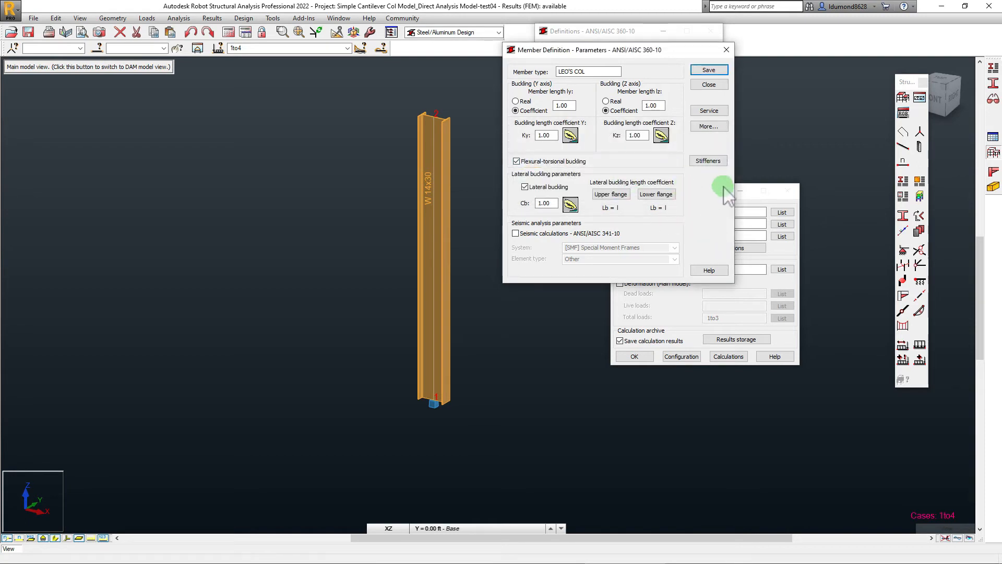
left_click(708, 86)
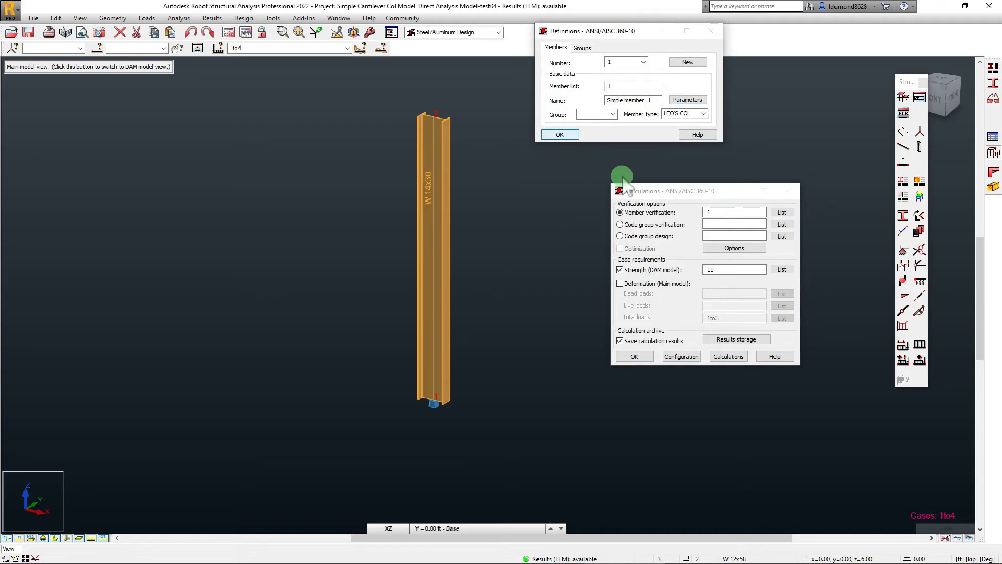
Step: Save the changed definition of member 1 and minimise the steel design definitions window
left_click(647, 199)
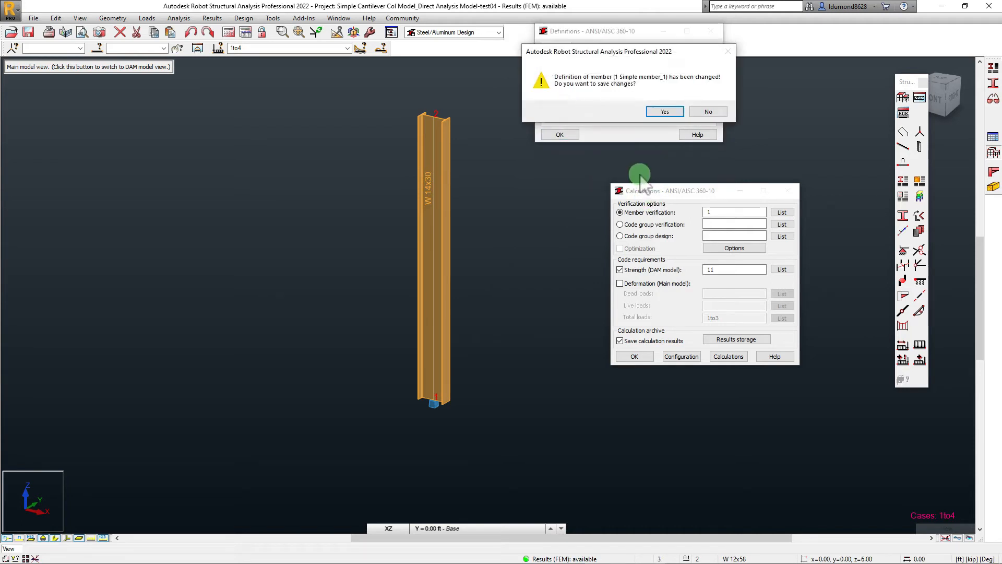
left_click(665, 112)
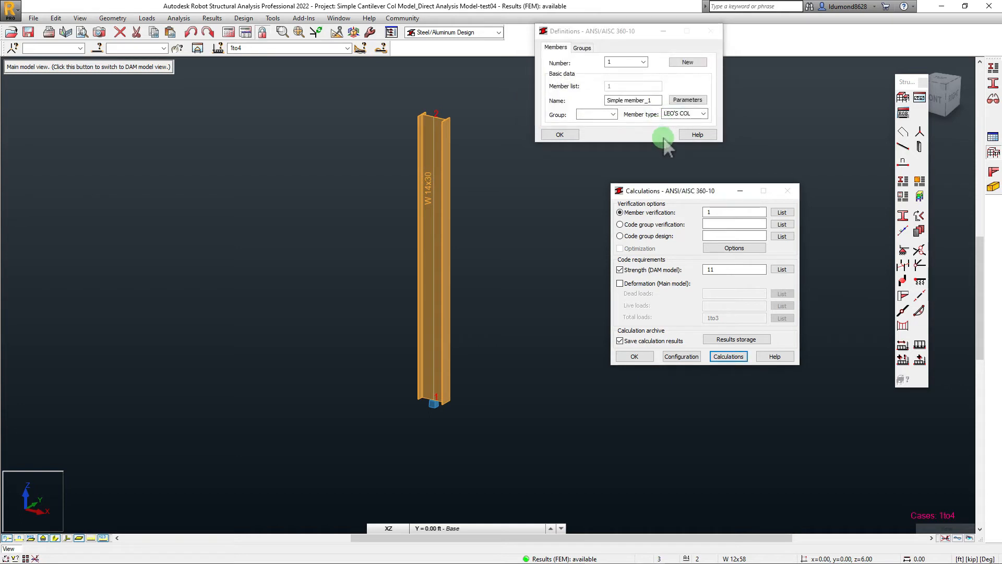
left_click_drag(599, 32, 636, 45)
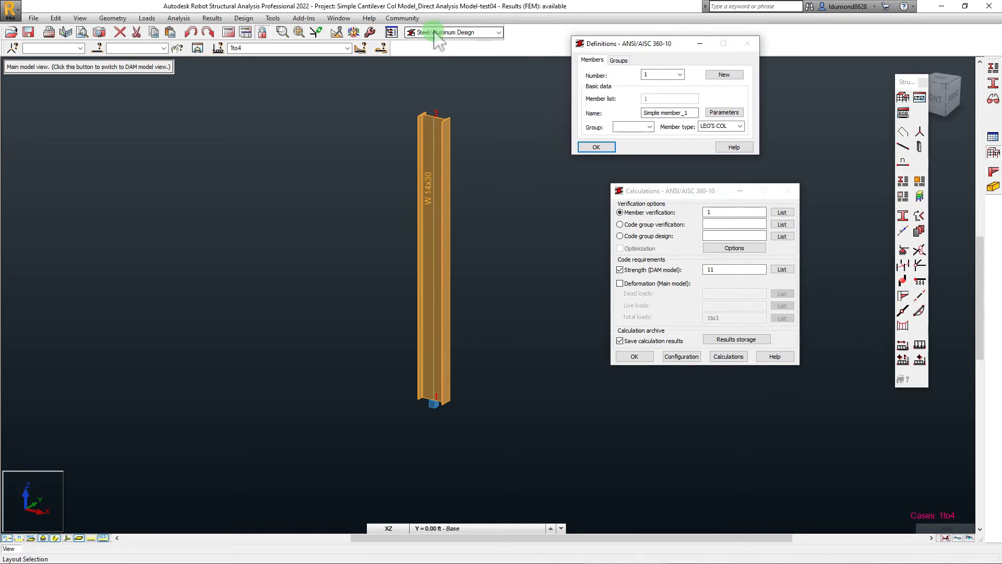
left_click(698, 44)
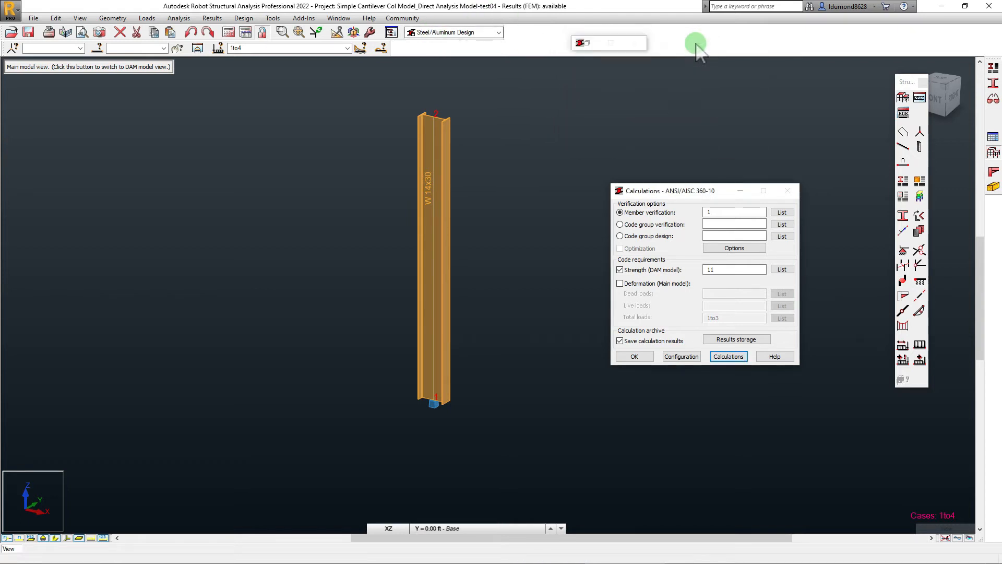
Step: Open the calculation configuration for the member 1 verification, try LRFD and return the calculation method to ASD
left_click_drag(680, 189, 663, 99)
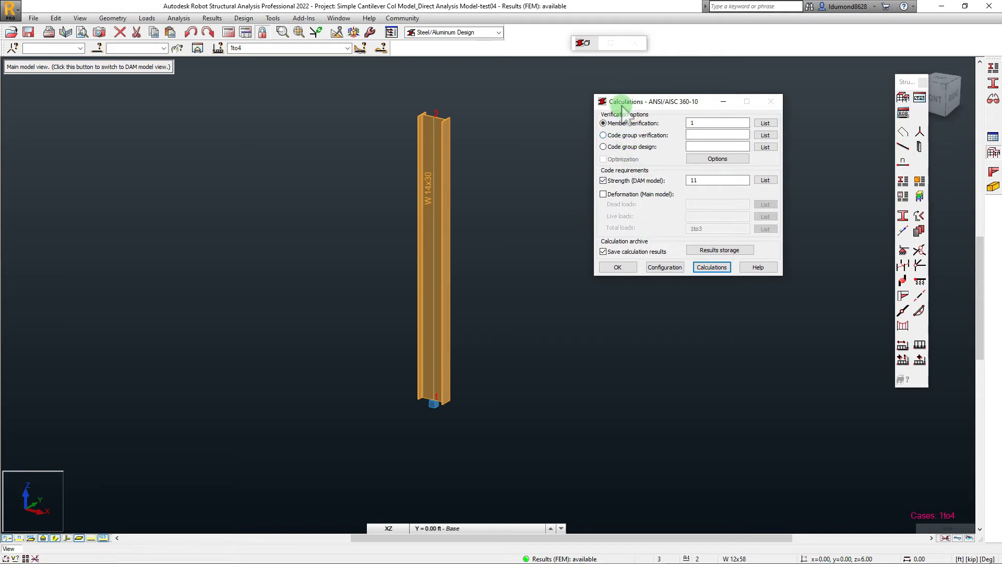
left_click_drag(622, 102, 610, 100)
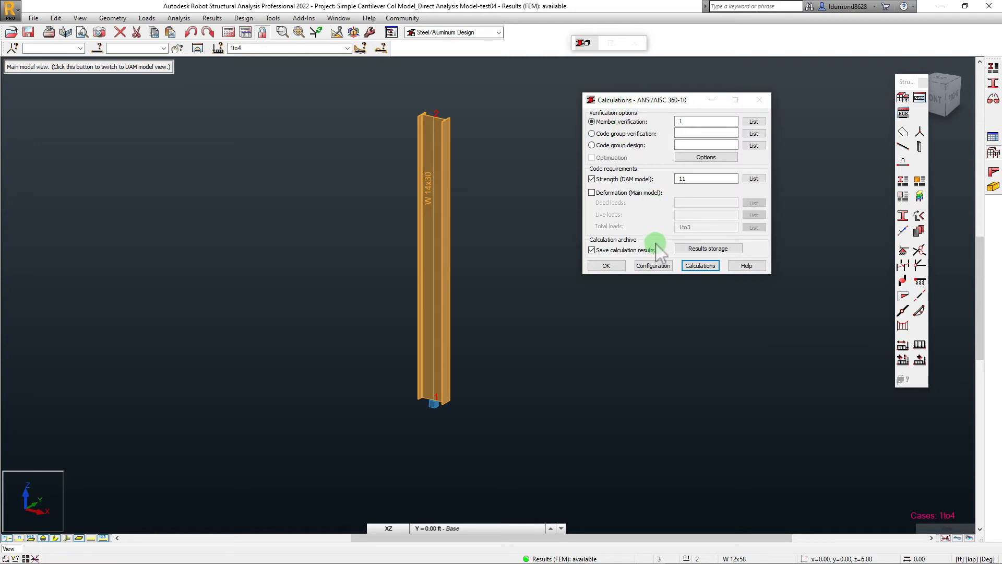
mouse_move(627, 105)
left_mouse_down()
mouse_move(639, 106)
mouse_move(607, 99)
left_mouse_up()
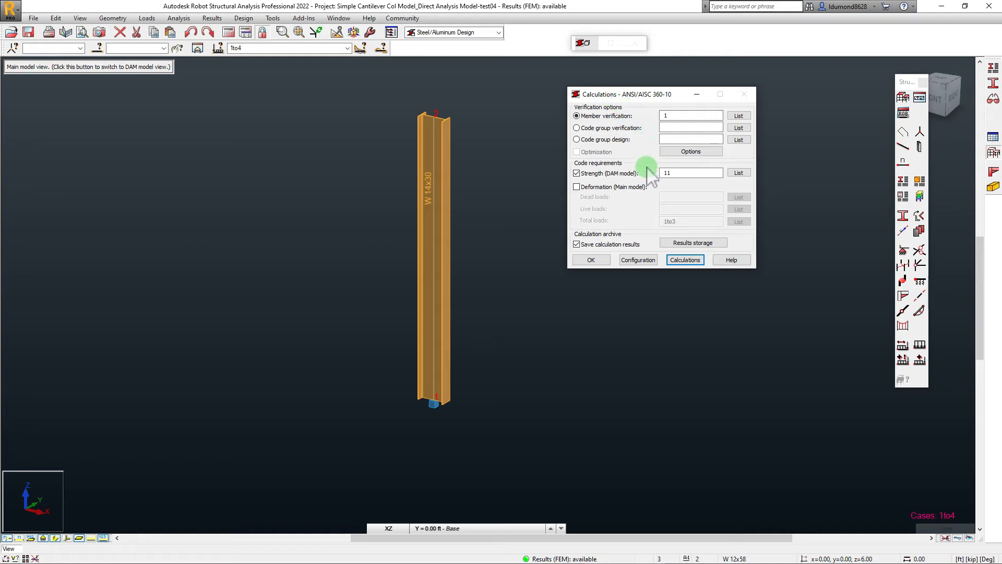
left_click(638, 260)
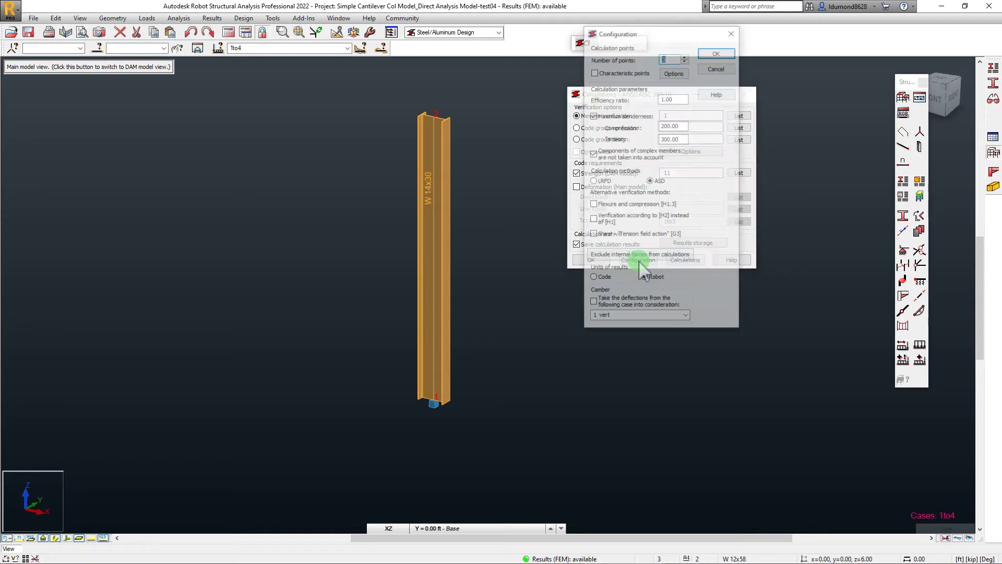
left_click_drag(618, 34, 431, 84)
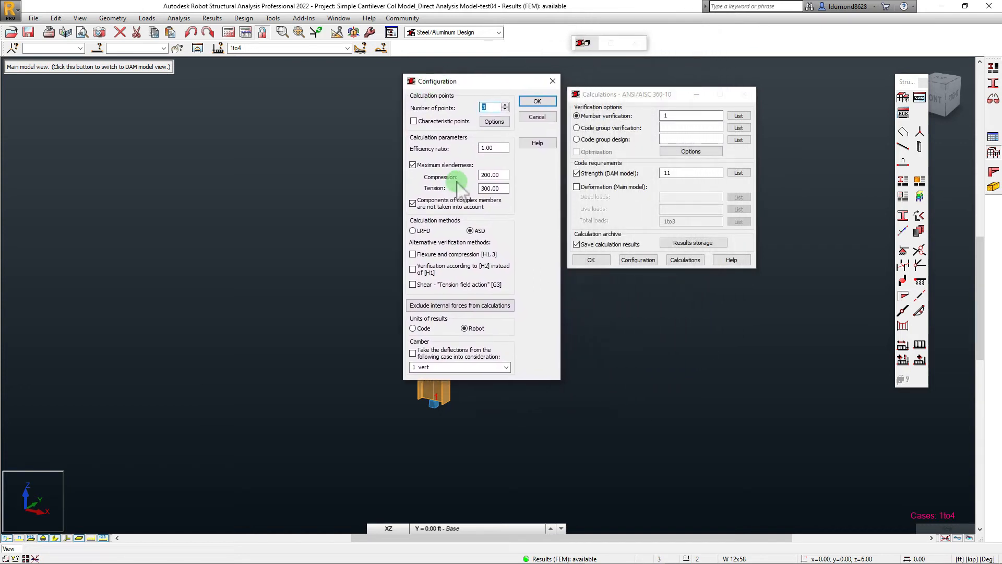
left_click(469, 231)
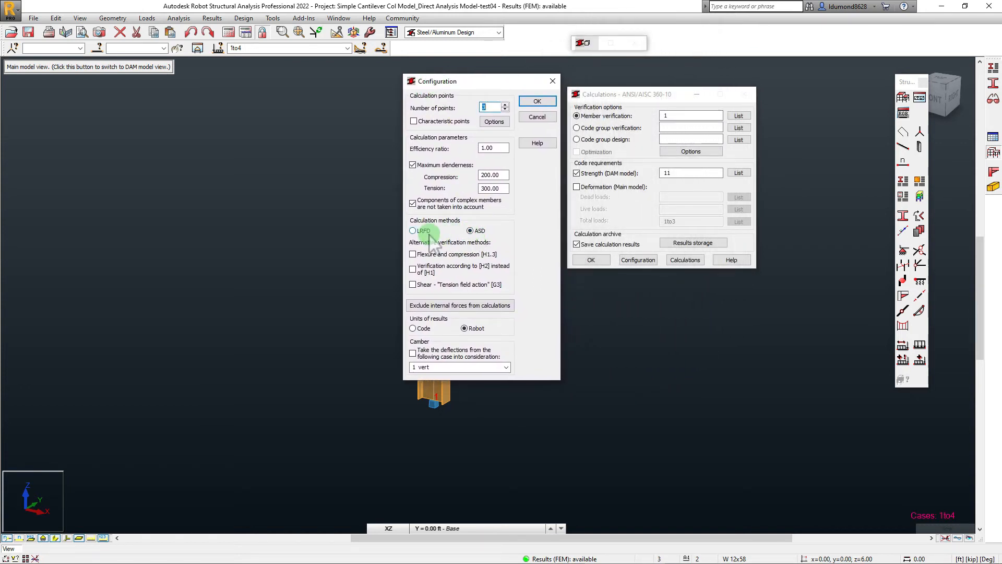
left_click(414, 231)
left_click(470, 231)
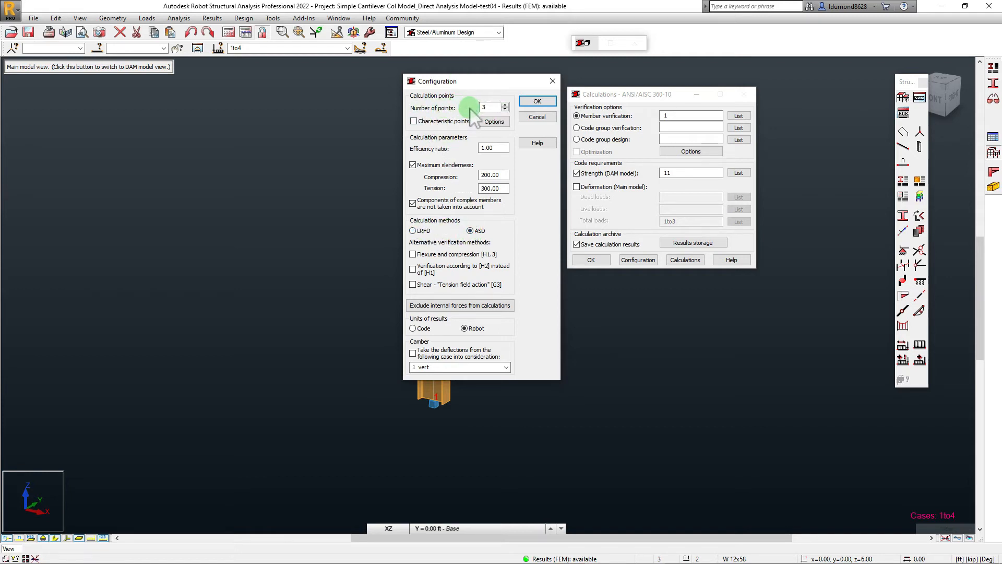
Step: Examine the maximum slenderness limits for compression and tension in the calculation configuration
left_click_drag(462, 91, 273, 128)
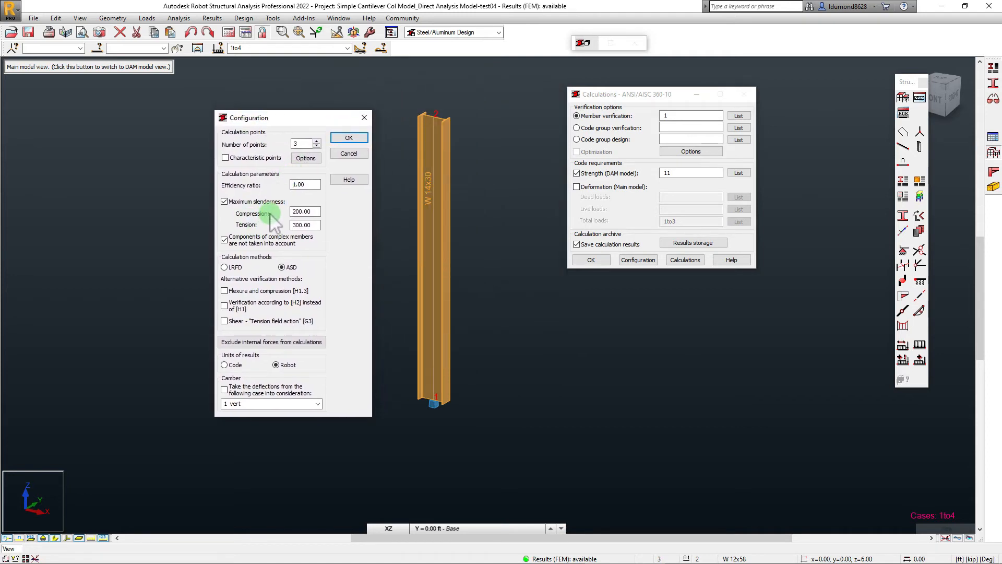
left_click_drag(265, 124, 278, 107)
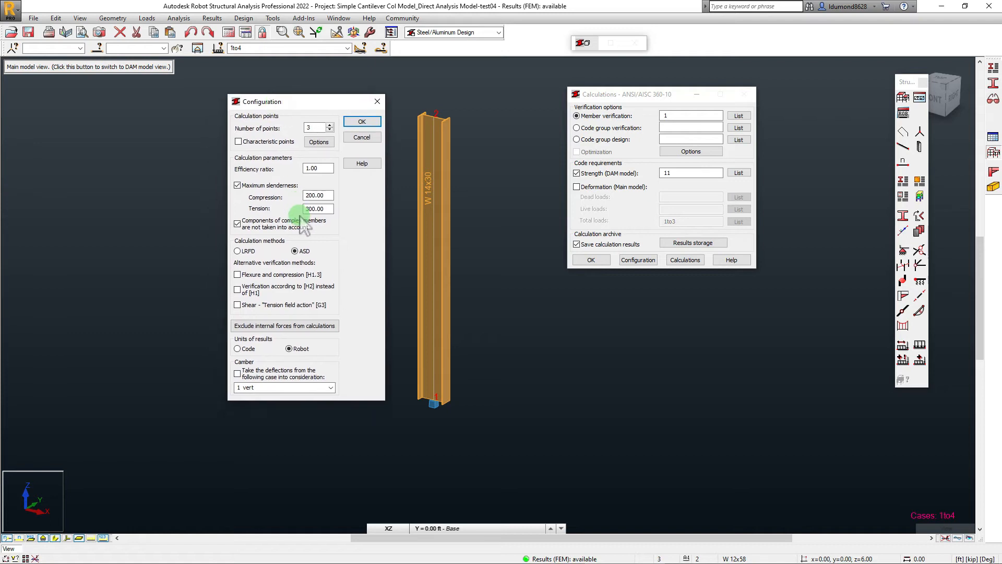
double_click(331, 195)
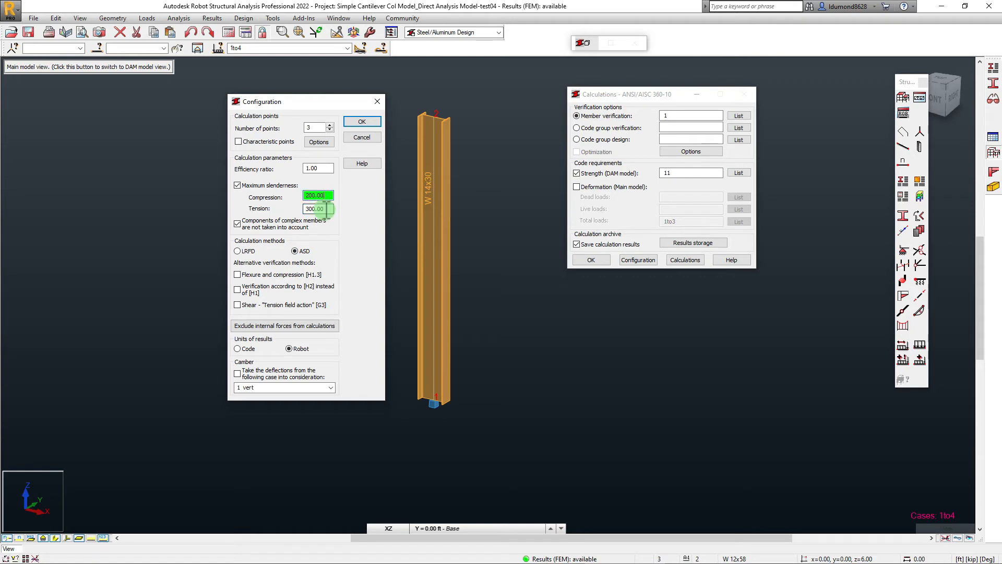
double_click(331, 209)
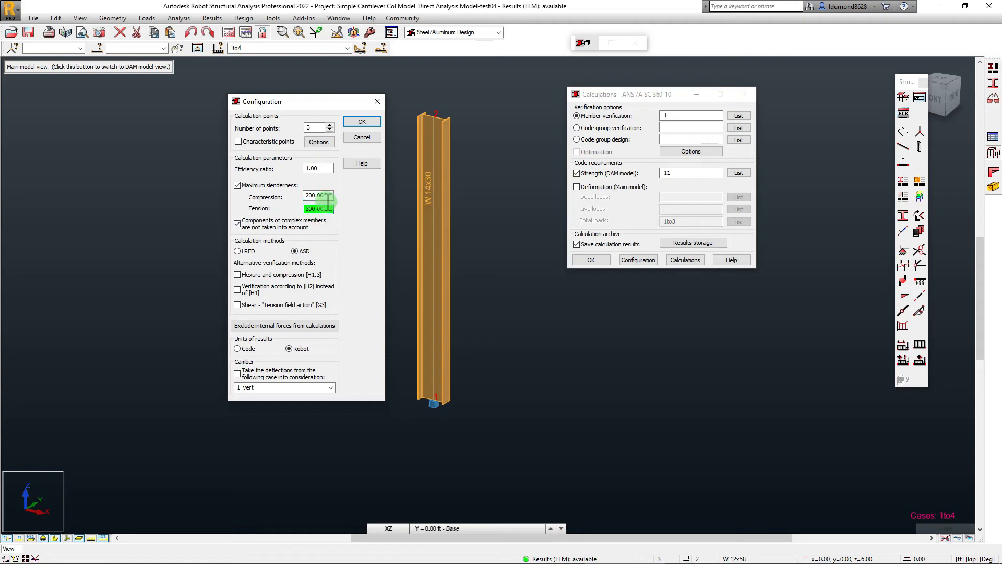
double_click(328, 196)
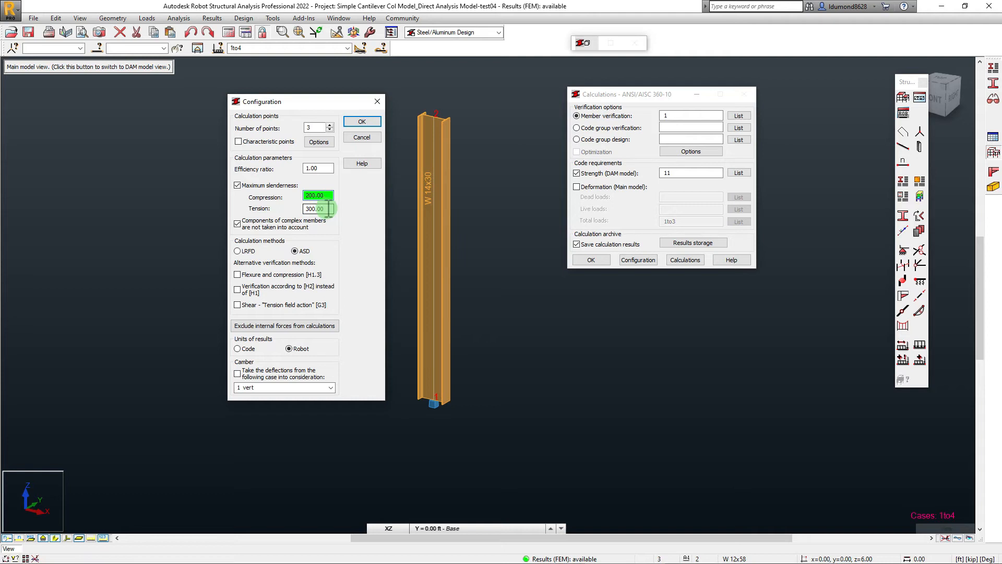
double_click(329, 209)
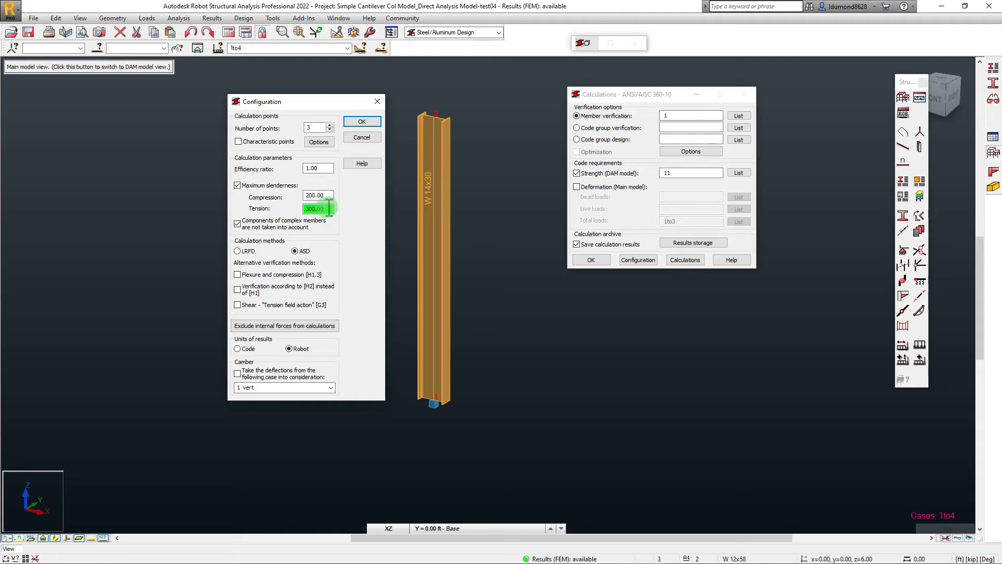
left_click(325, 196)
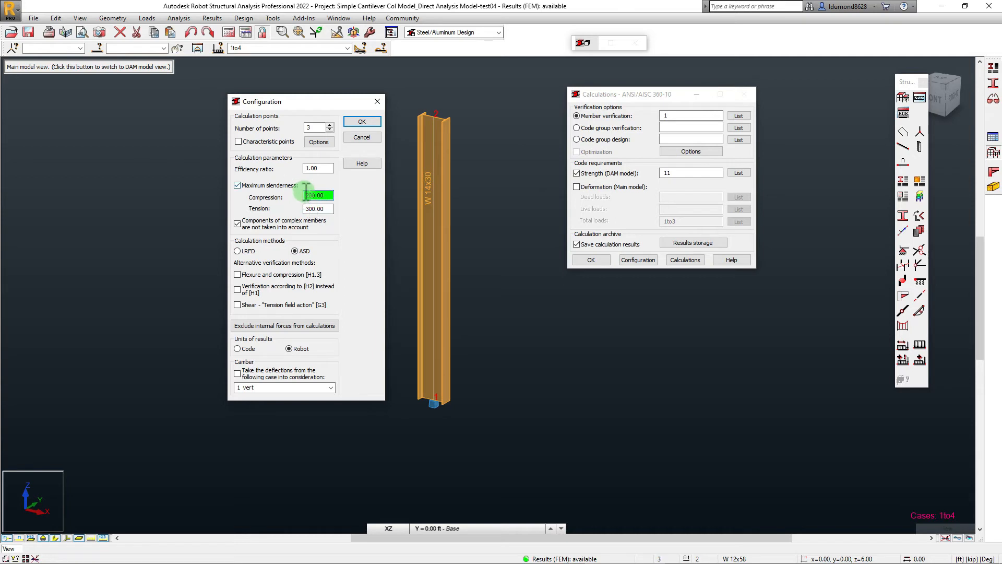
left_click_drag(293, 105, 274, 98)
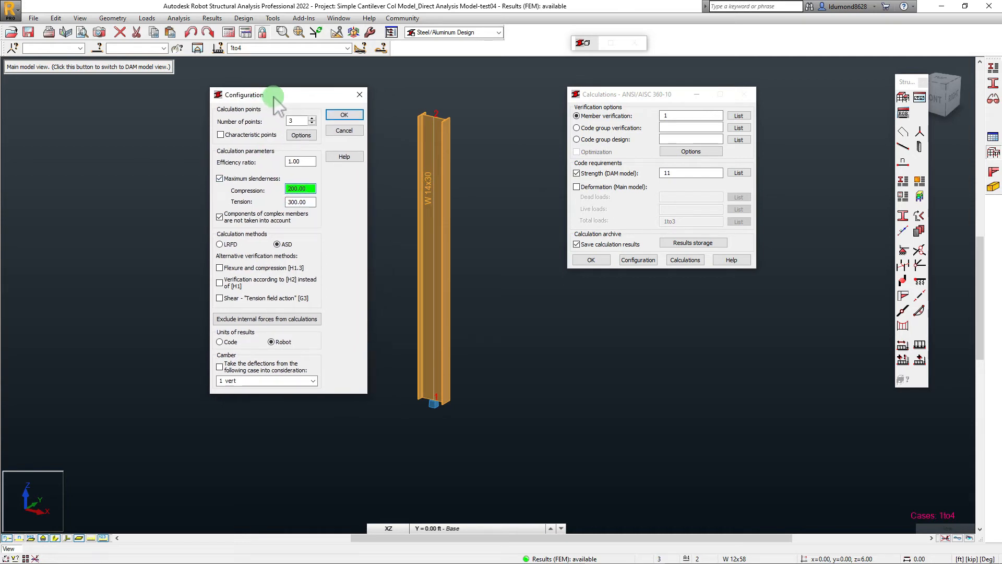
mouse_move(287, 94)
left_mouse_down()
mouse_move(300, 83)
mouse_move(274, 79)
left_mouse_up()
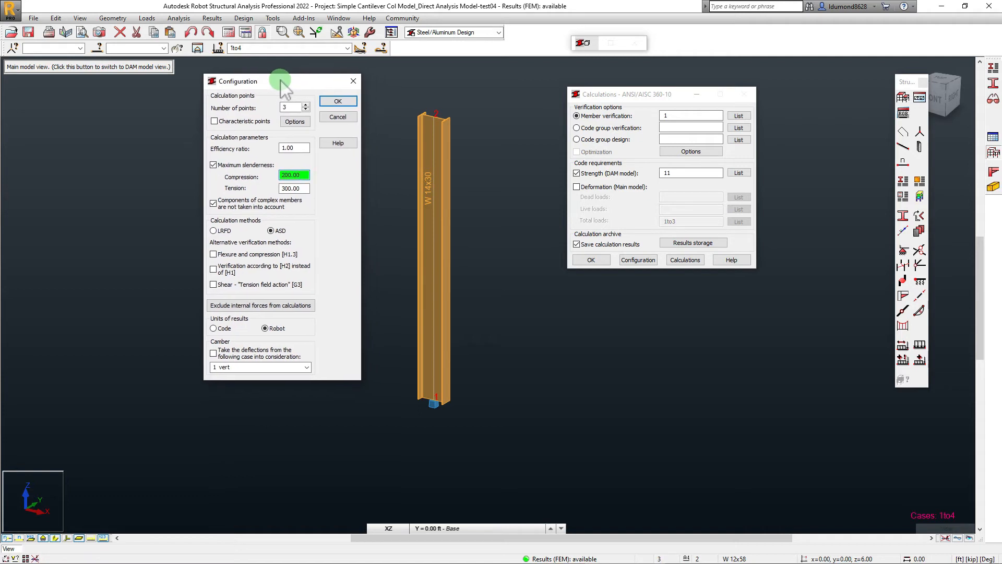
left_click(303, 188)
left_click(302, 189)
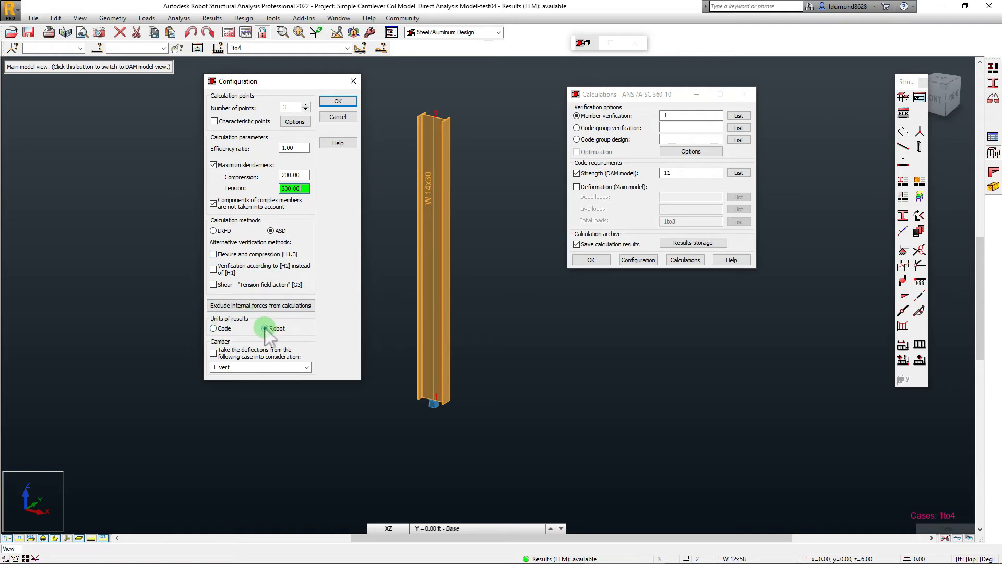
Step: Set the units of results to Code and accept the calculation configuration
left_click(214, 328)
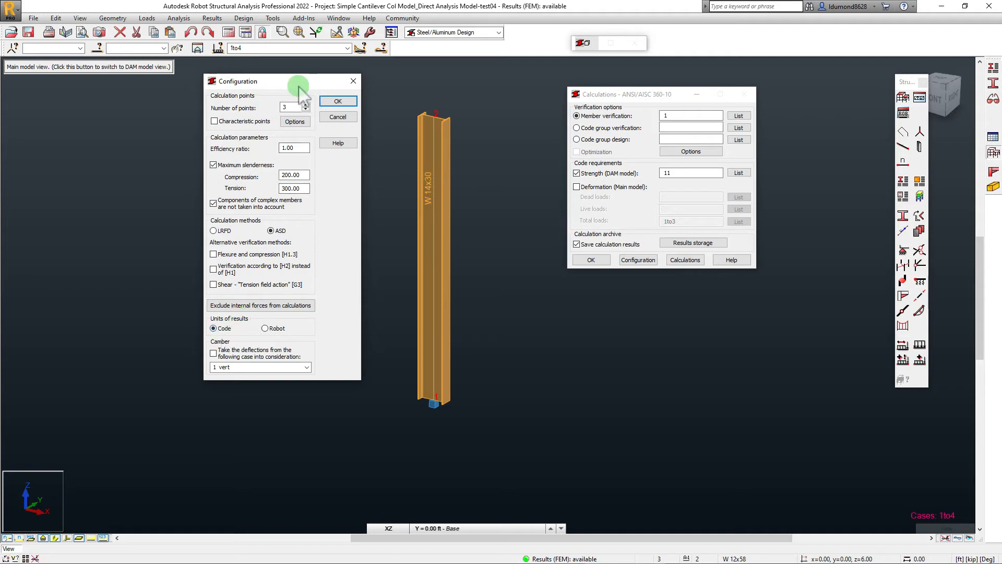
left_click_drag(298, 85, 341, 57)
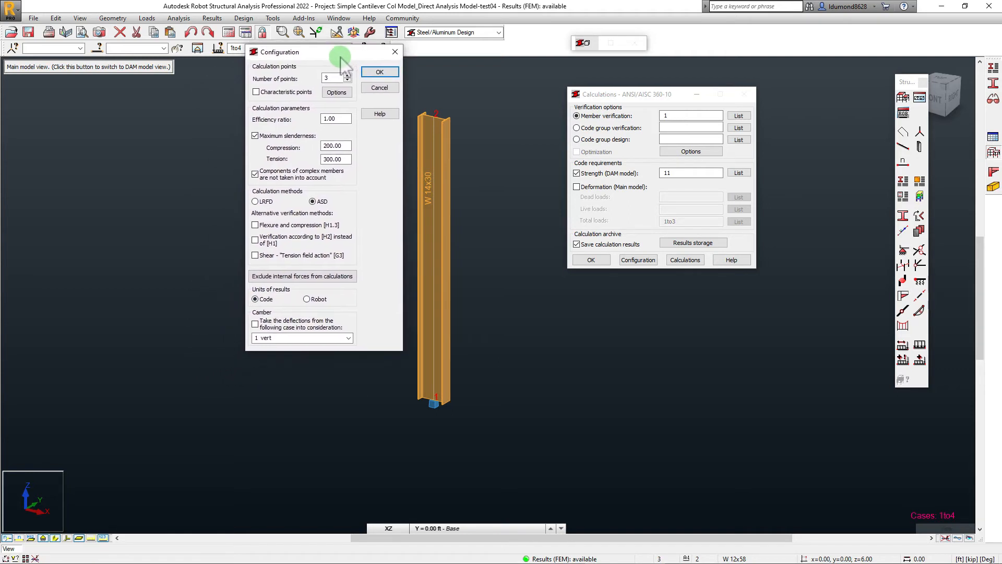
left_click(372, 74)
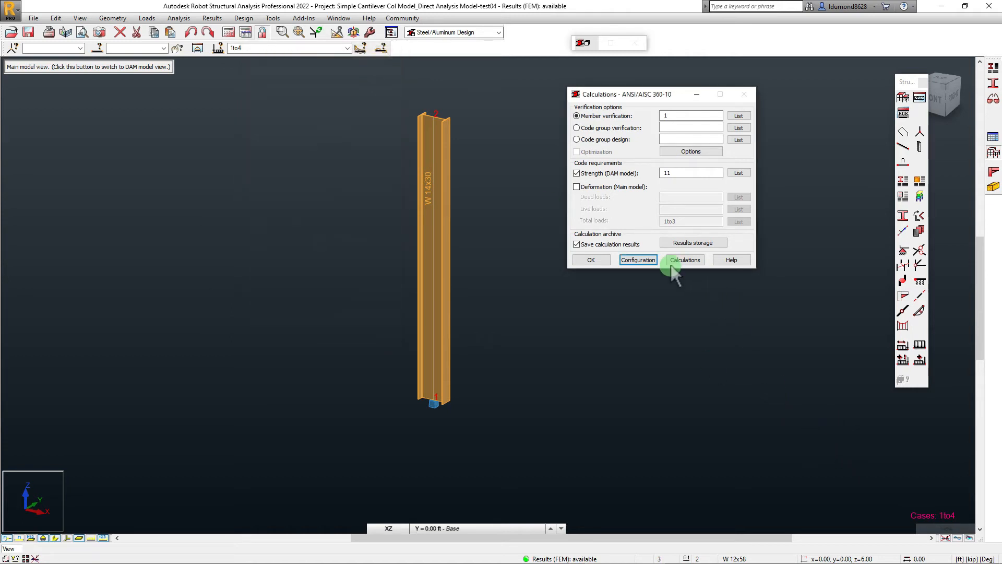
Step: Run the ANSI/AISC 360-10 verification of member 1 for the DAM strength case 11 and read its messages
left_click(685, 260)
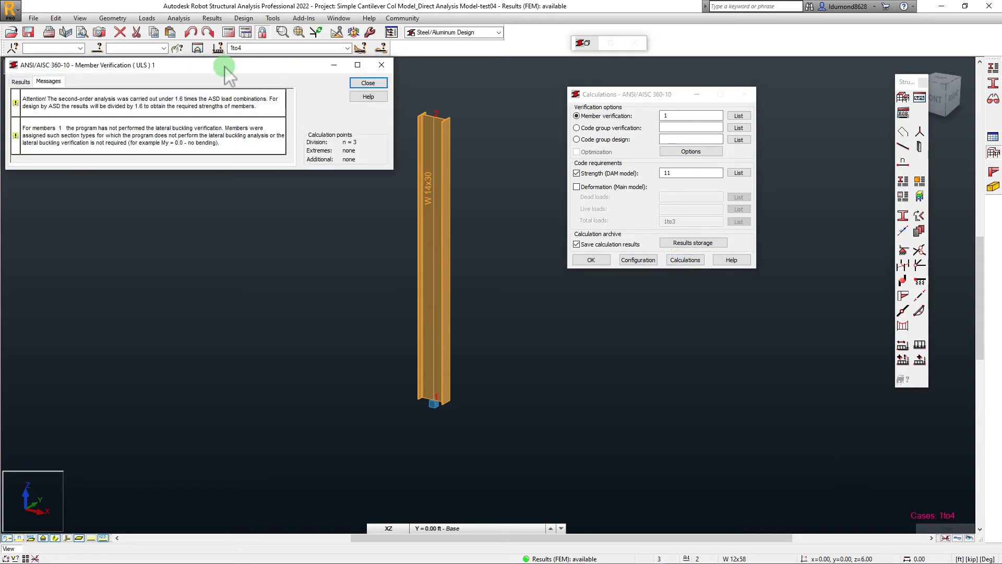
left_click_drag(225, 68, 438, 80)
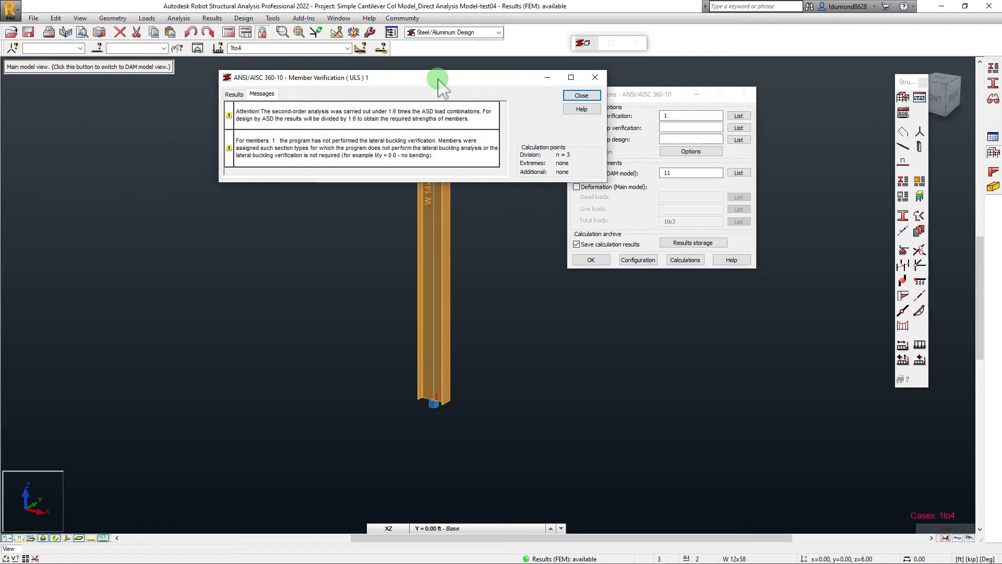
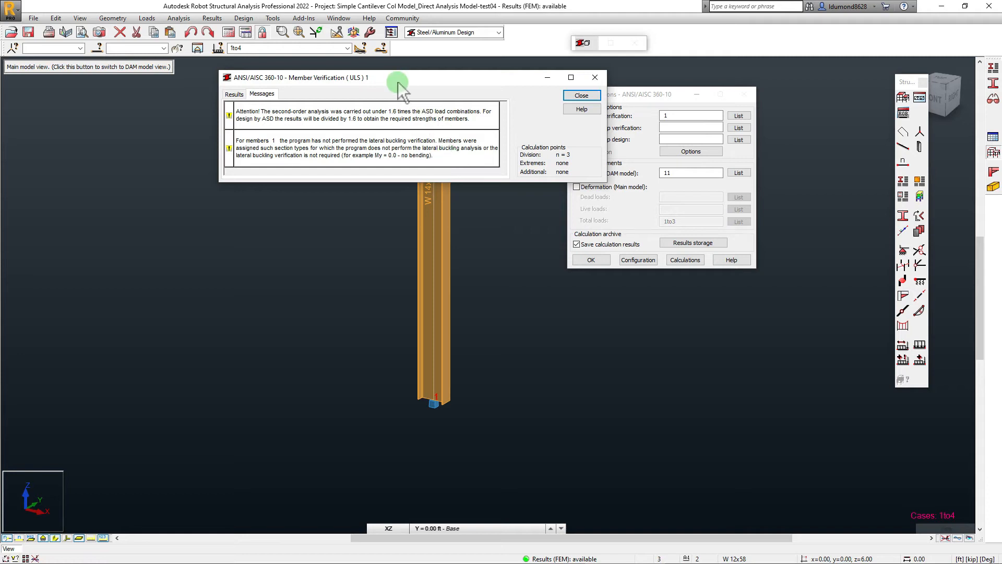
mouse_move(404, 84)
left_mouse_down()
mouse_move(400, 74)
mouse_move(412, 78)
left_mouse_up()
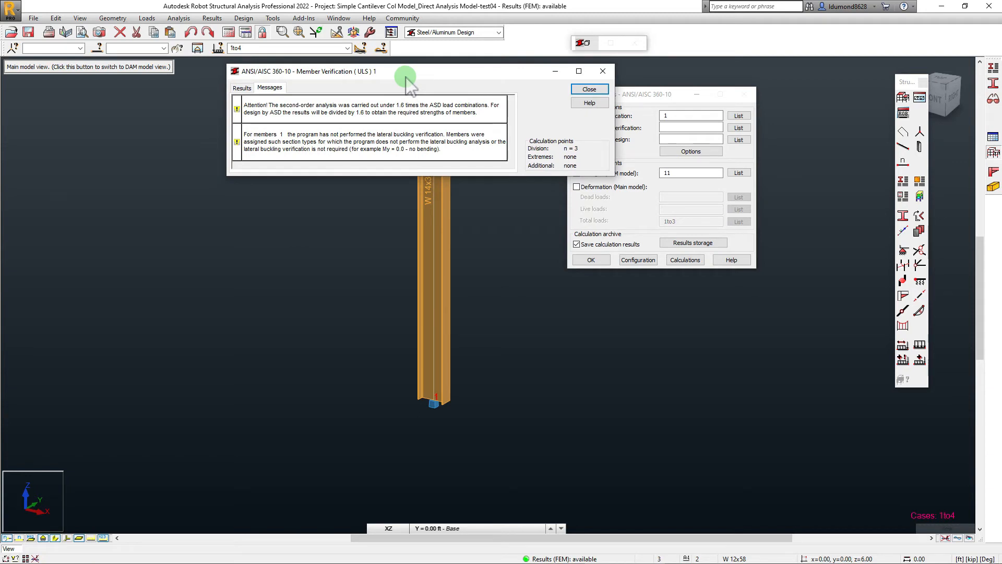
left_click_drag(406, 78, 419, 77)
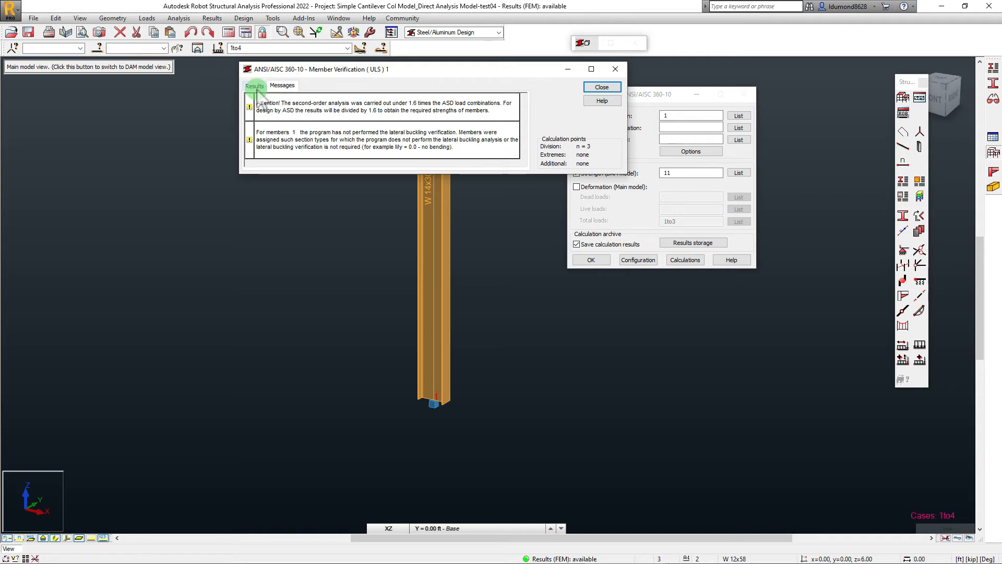
Step: Review the member verification results, including the simplified code results of member 1, and close its detailed results
left_click(255, 87)
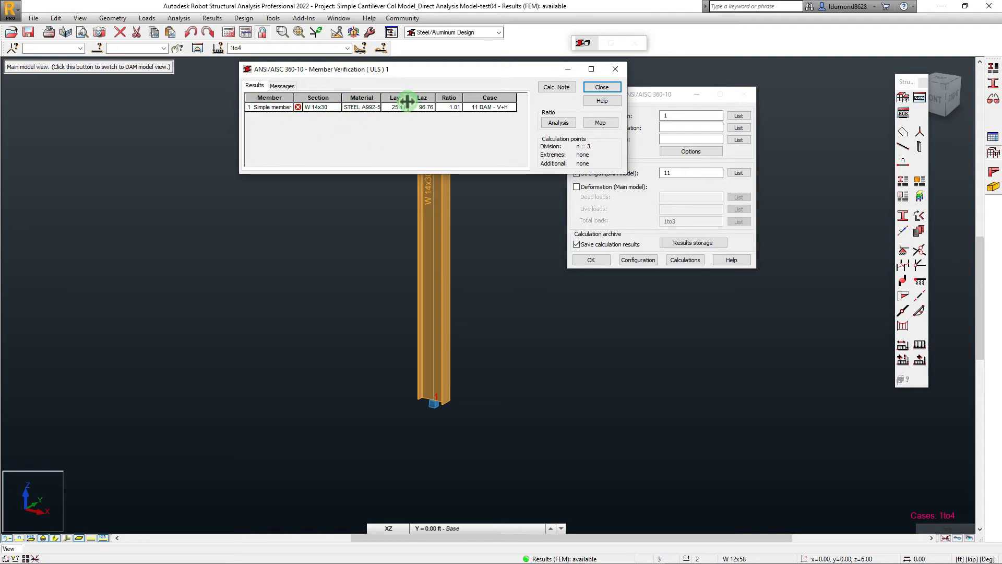
left_click_drag(383, 99, 389, 99)
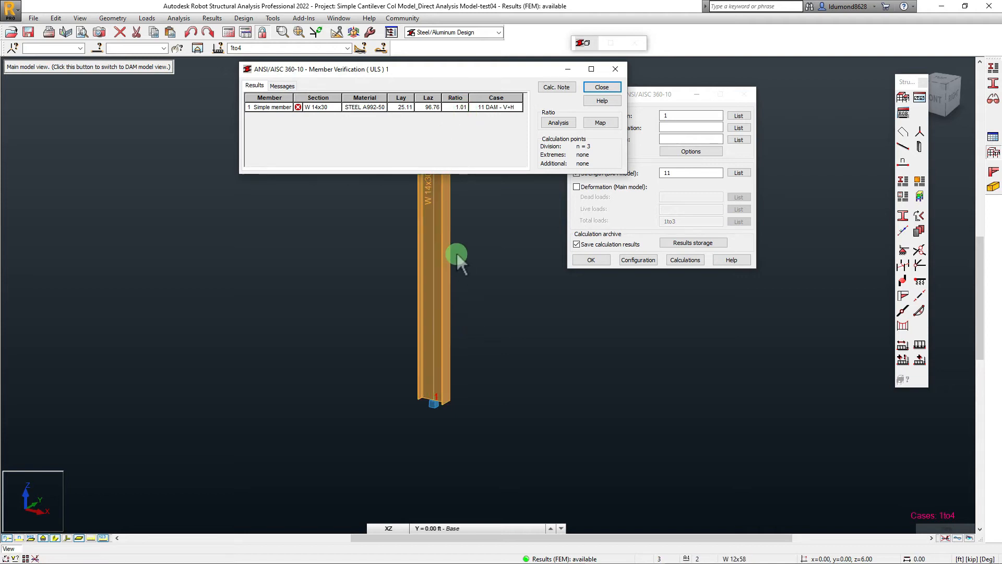
middle_click_drag(460, 254, 453, 269)
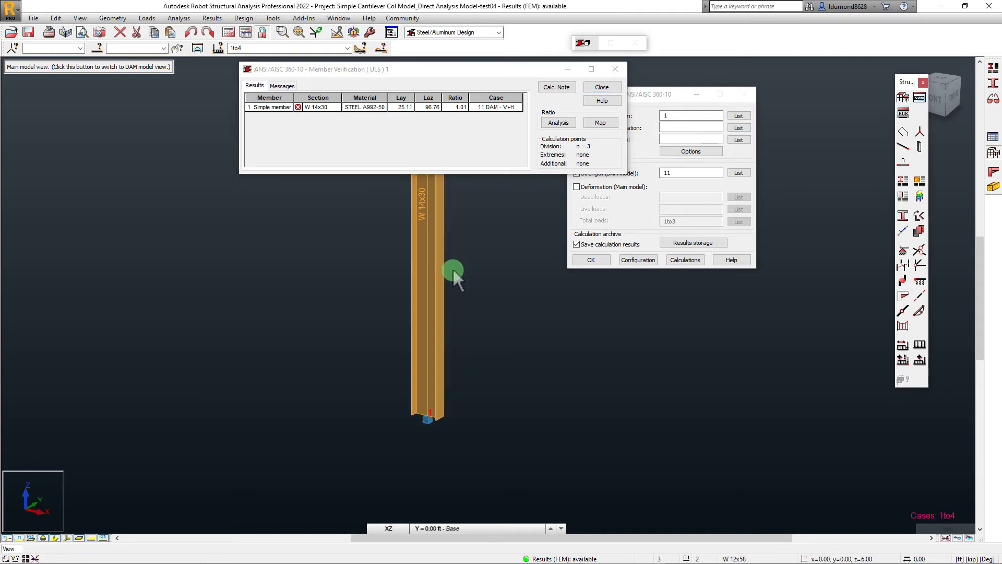
double_click(459, 107)
left_click_drag(433, 184, 355, 97)
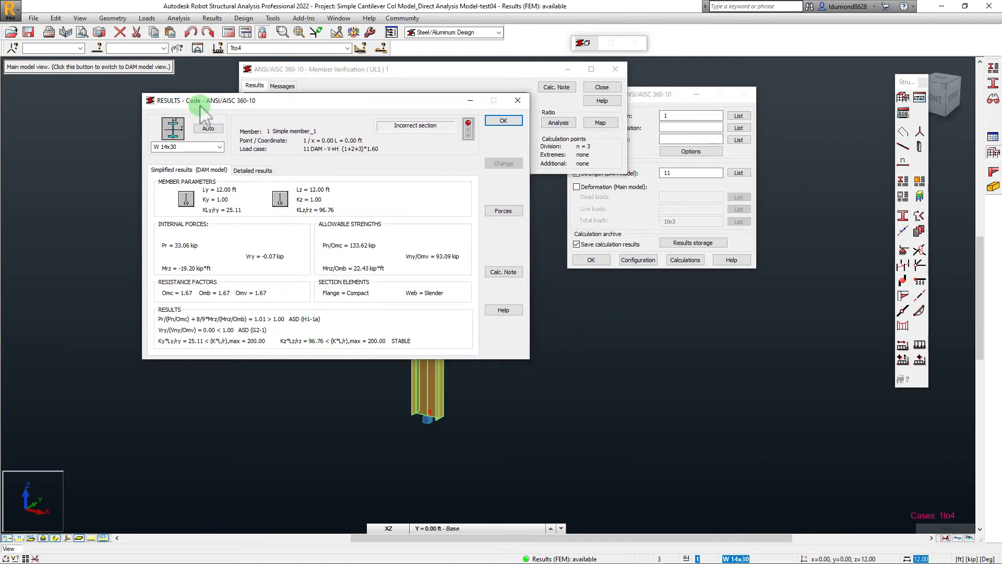
left_click(498, 387)
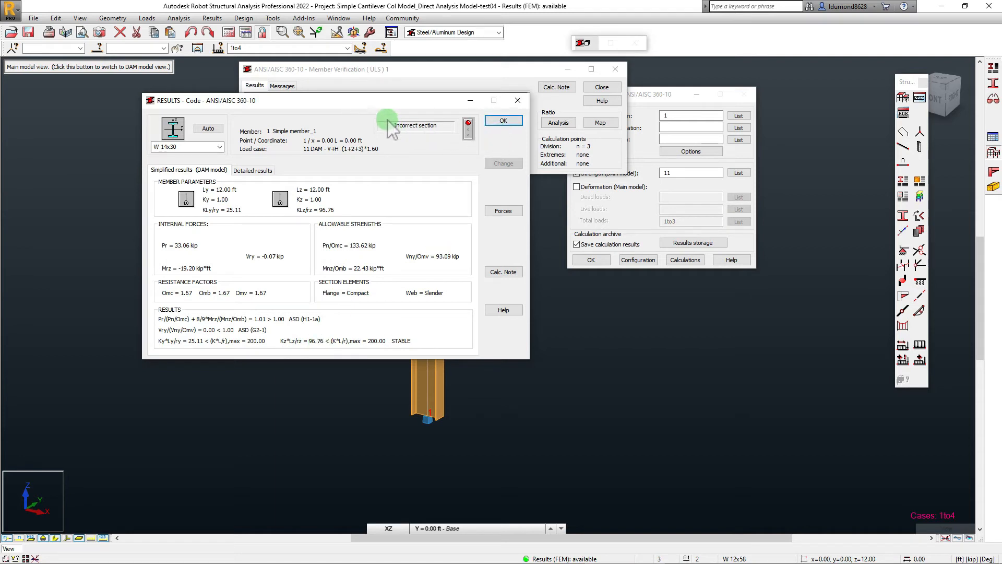
left_click(499, 122)
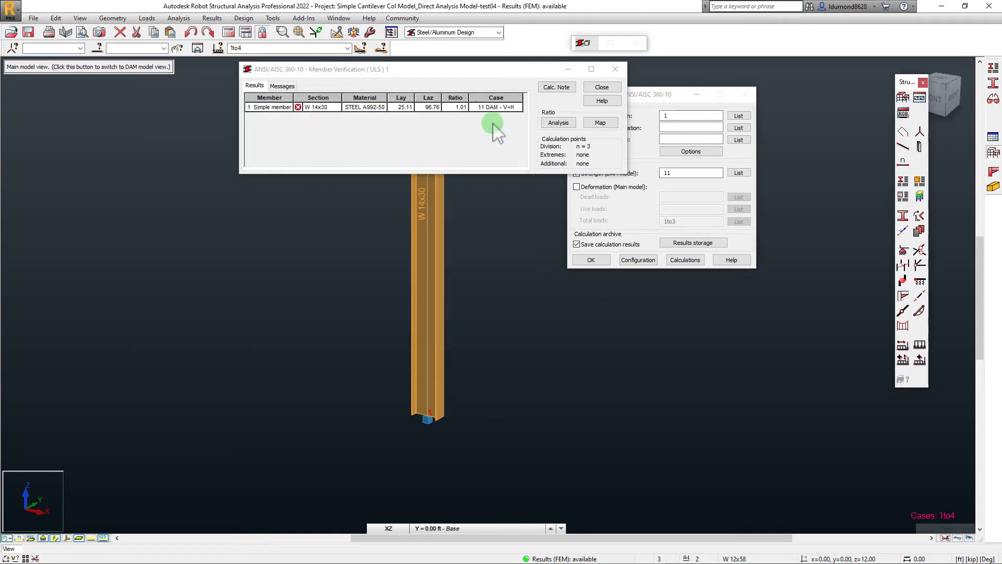
Step: Try to generate the simplified calculation note for member 1 and cancel the Windows Installer that interrupts it
left_click(556, 87)
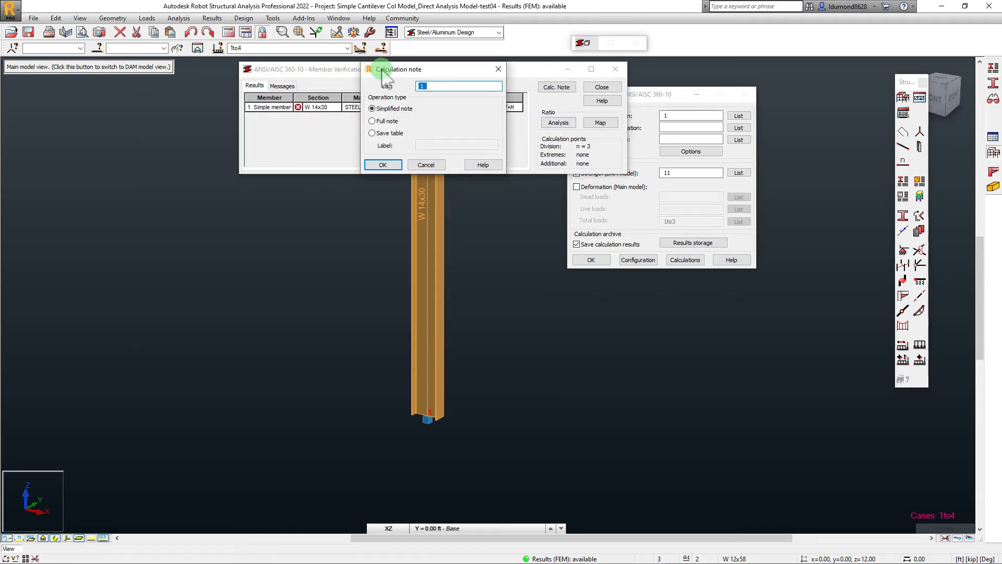
left_click_drag(379, 70, 163, 113)
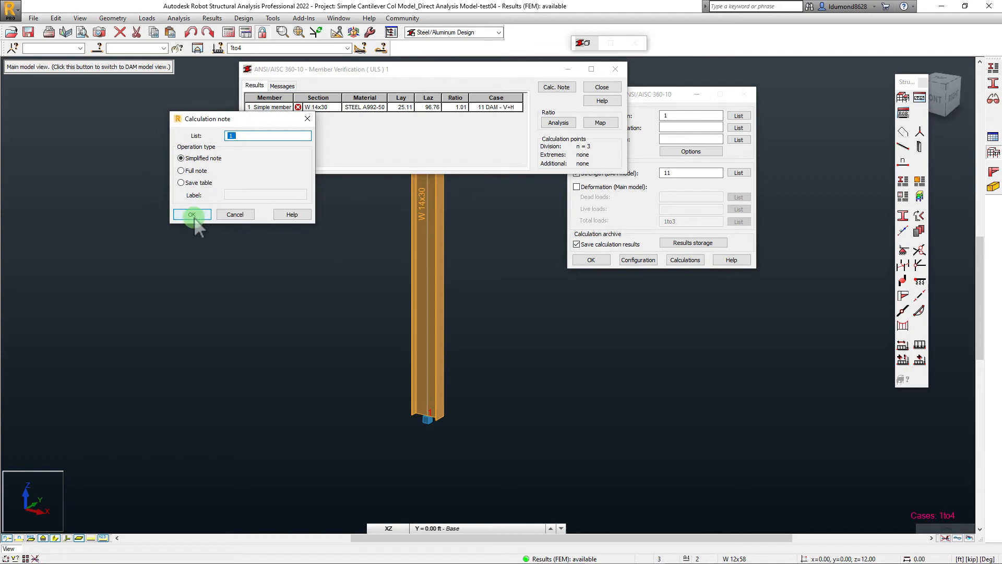
left_click(193, 214)
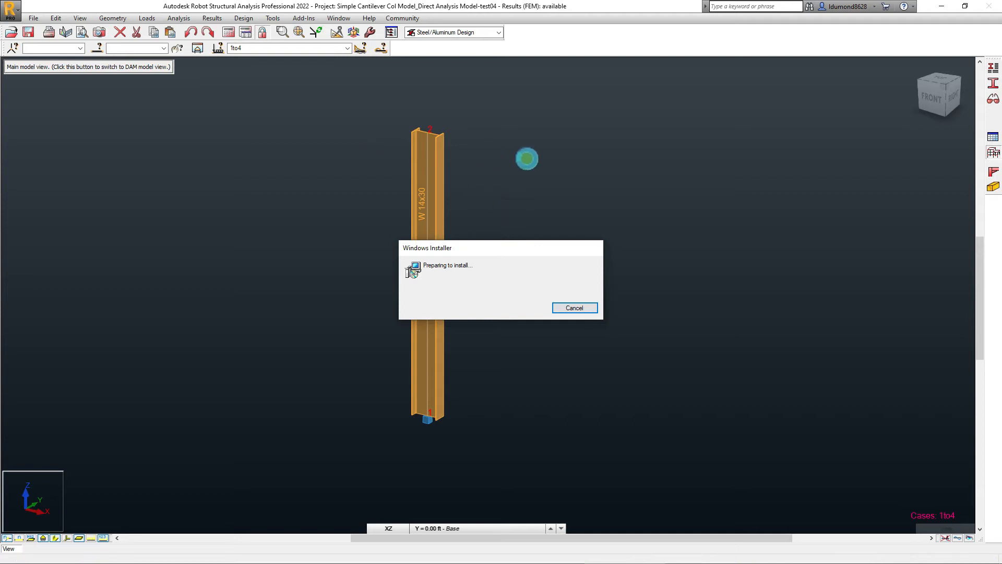
left_click(579, 305)
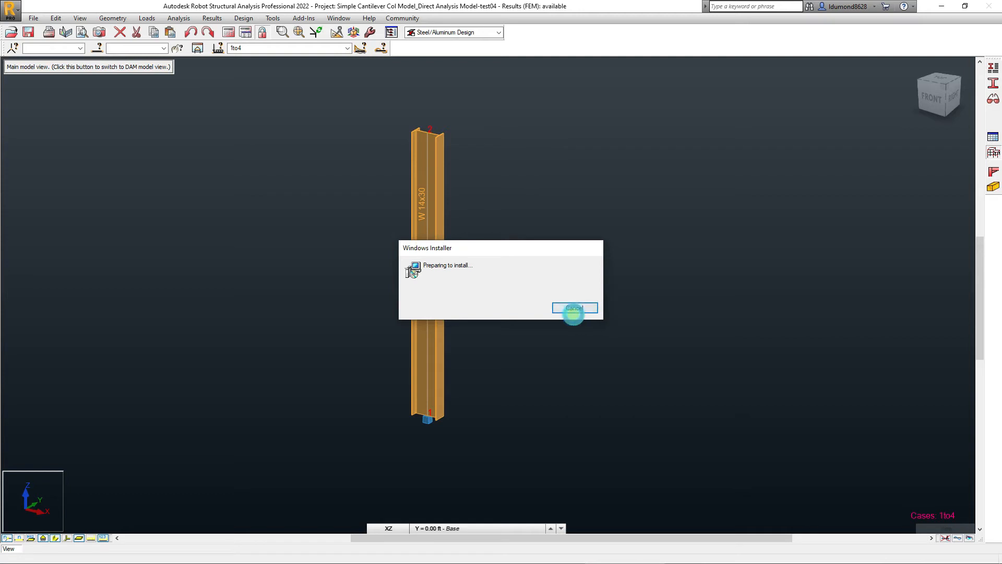
left_click(573, 309)
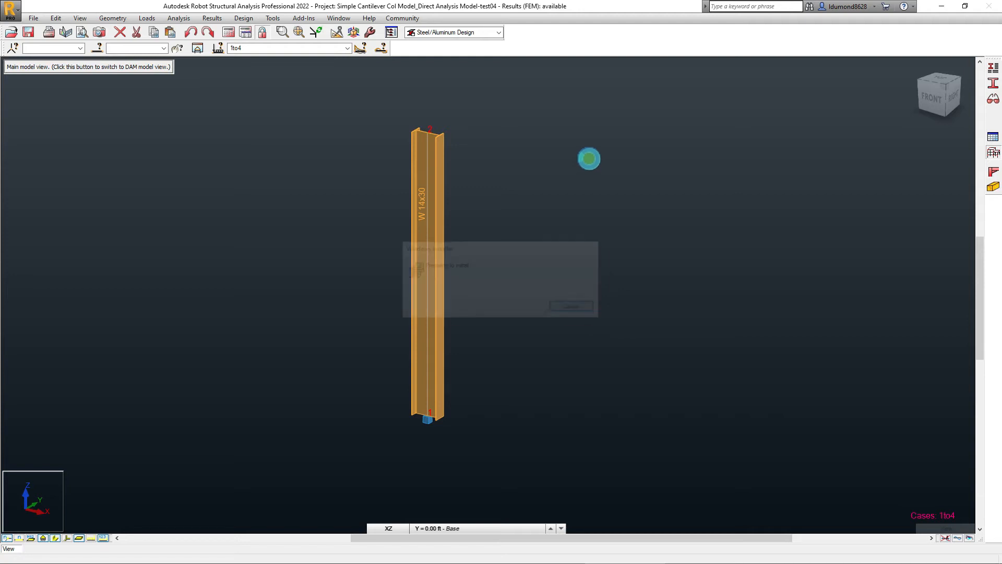
left_click(576, 309)
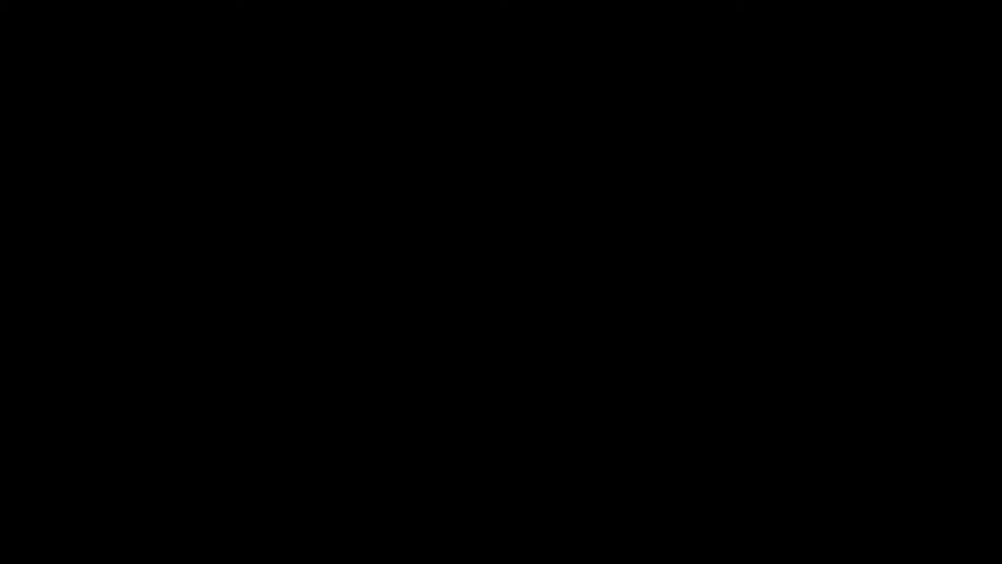
Step: Switch to Task Manager and end the Autodesk Robot Structural Analysis Professional 2022 task
left_click(441, 348)
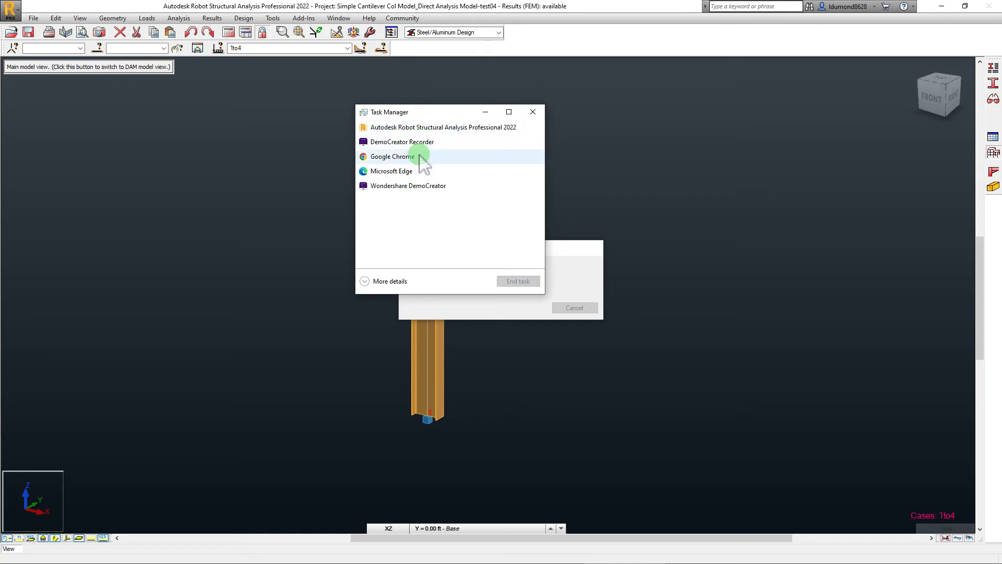
left_click(411, 131)
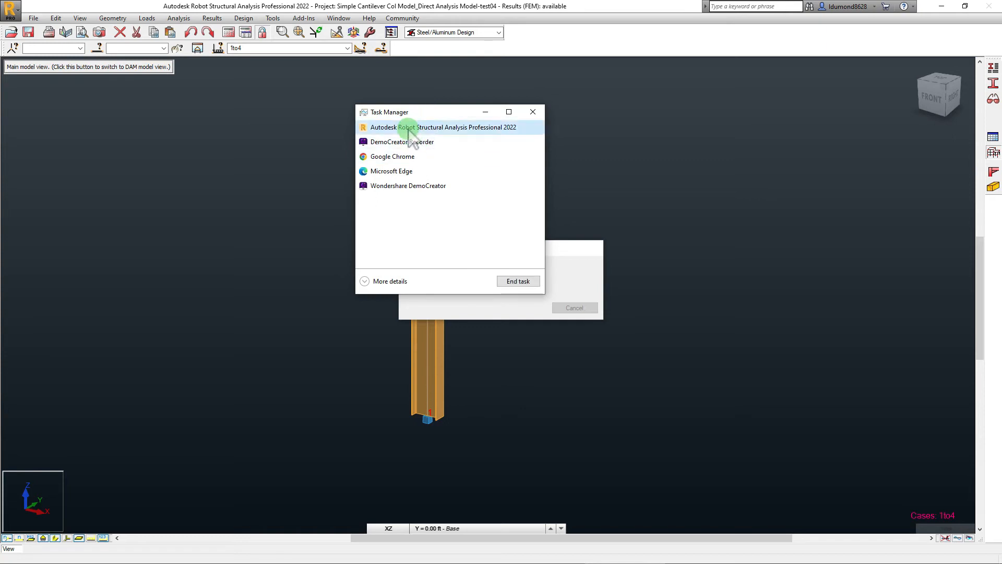
left_click(517, 282)
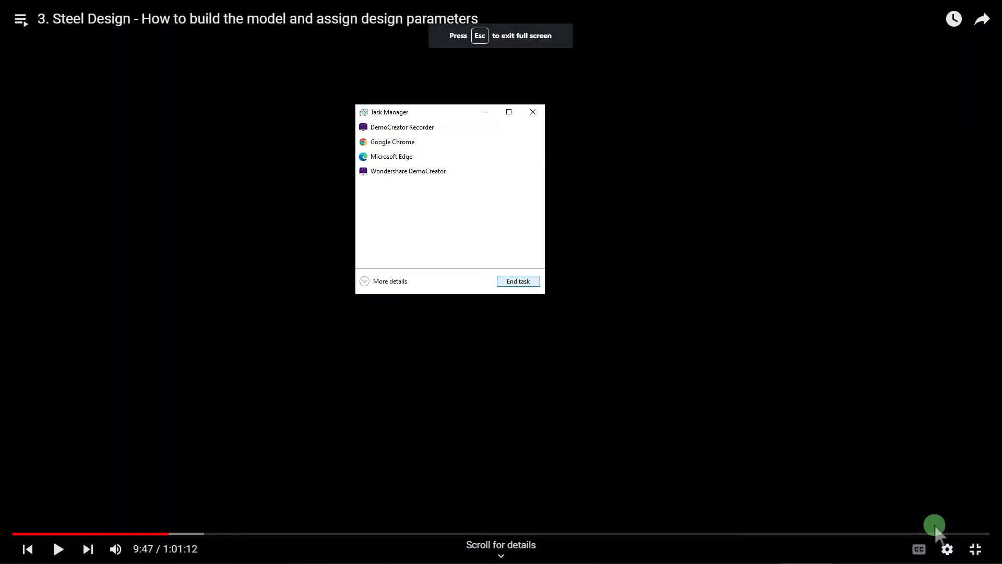
Step: Clear the desktop by taking the video out of full screen, minimising the browser and closing Task Manager
left_click(973, 549)
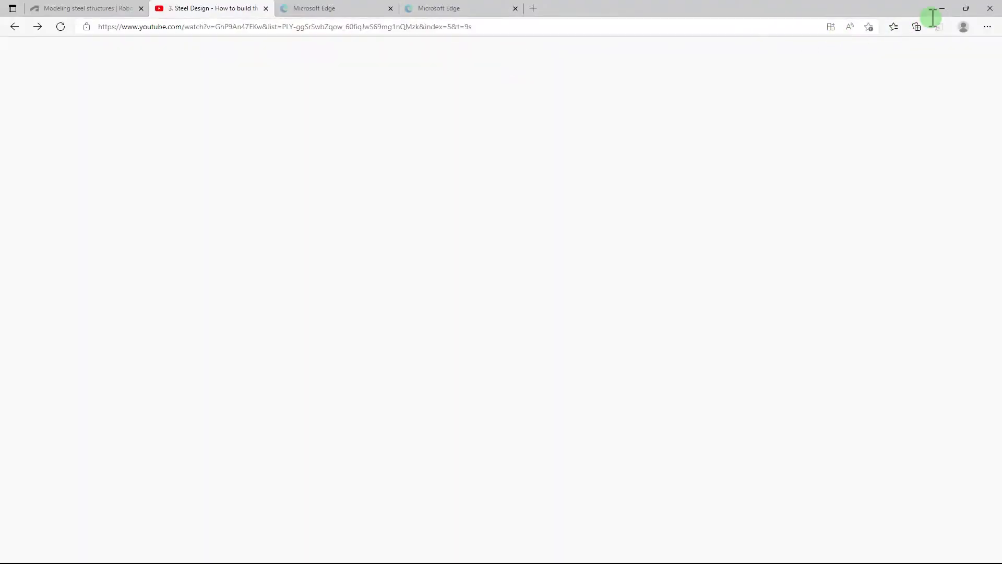
left_click(940, 7)
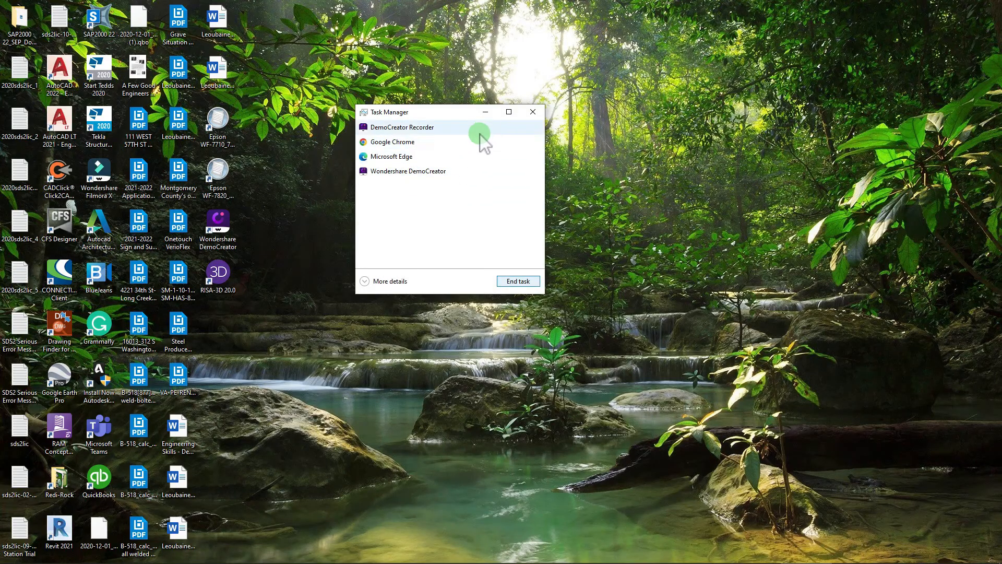
left_click(530, 113)
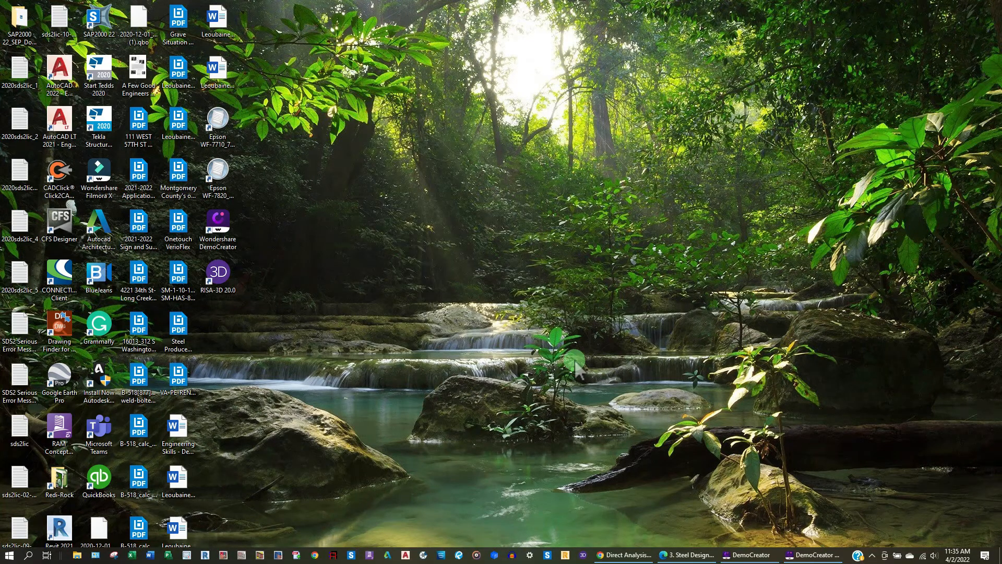
Step: Restart Autodesk Robot Structural Analysis Professional and decline loading the temporary recovery file
left_click(565, 555)
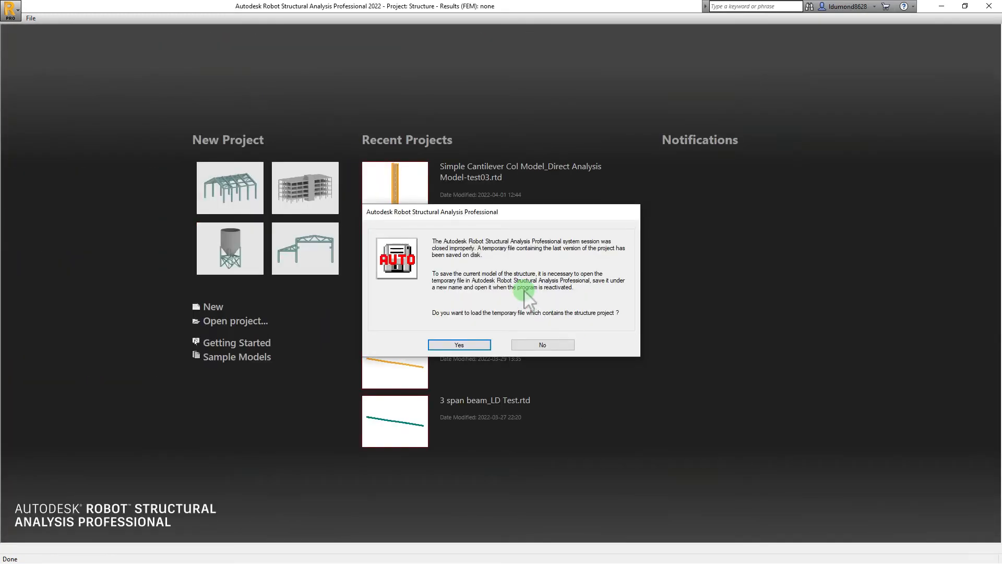
left_click_drag(477, 213, 506, 125)
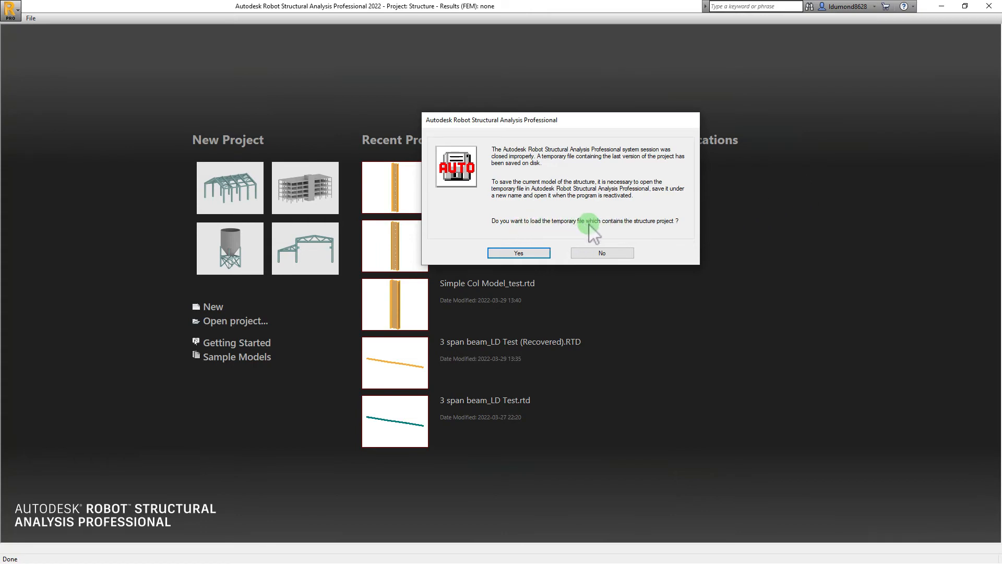
left_click(601, 252)
left_click(601, 252)
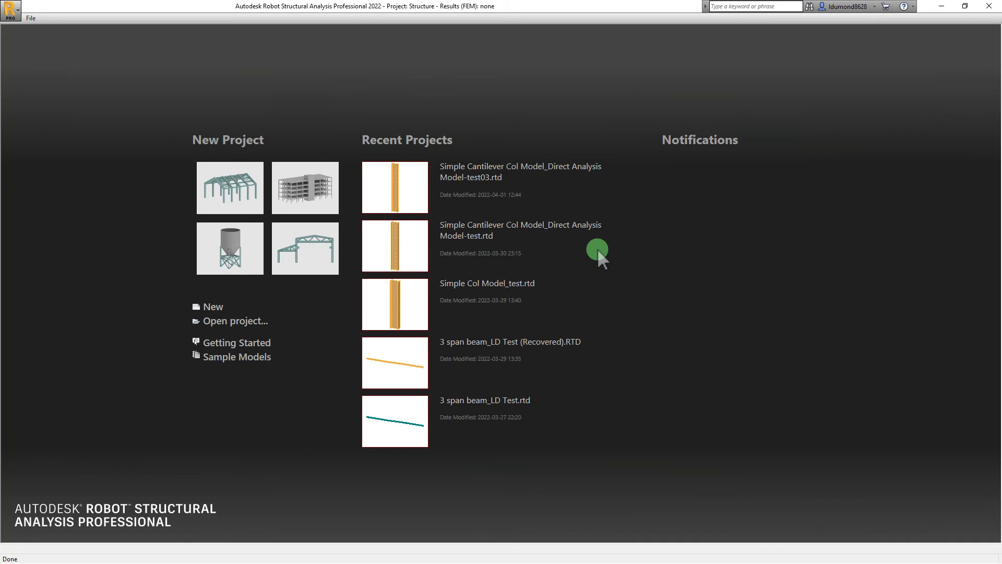
Step: Sort the saved projects by date modified and open Simple Cantilever Col Model_Direct Analysis Model-test04
left_click(31, 18)
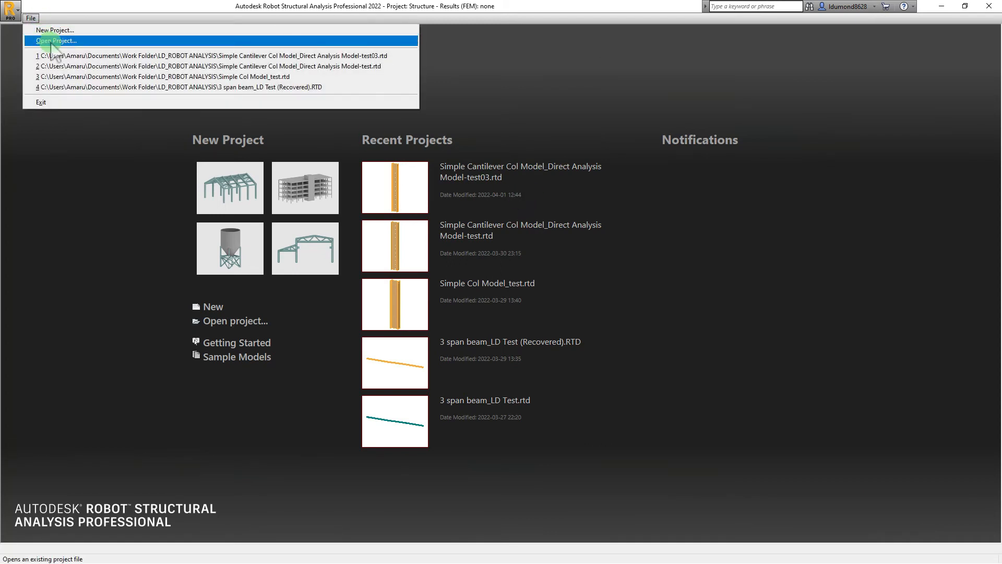
left_click(51, 42)
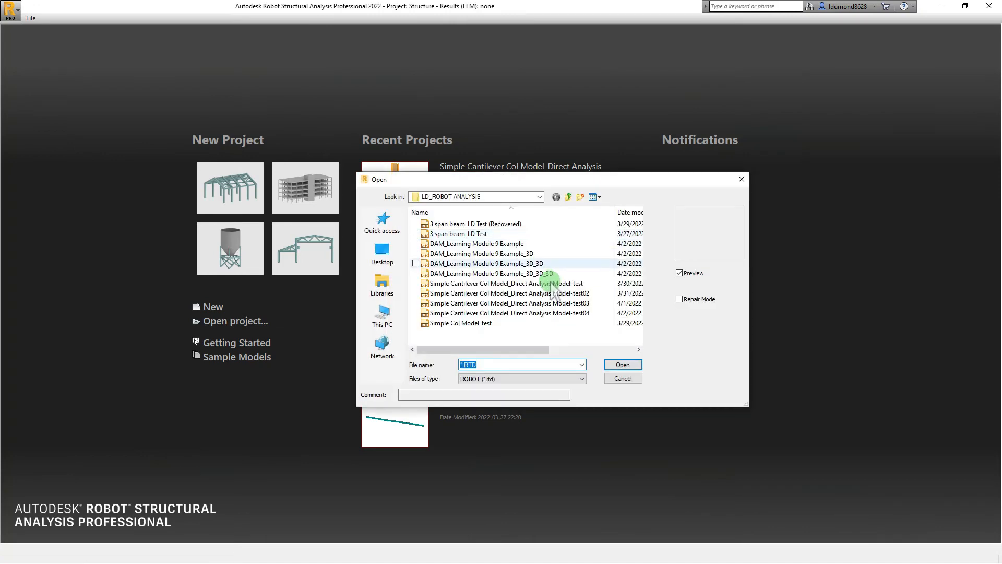
left_click(600, 349)
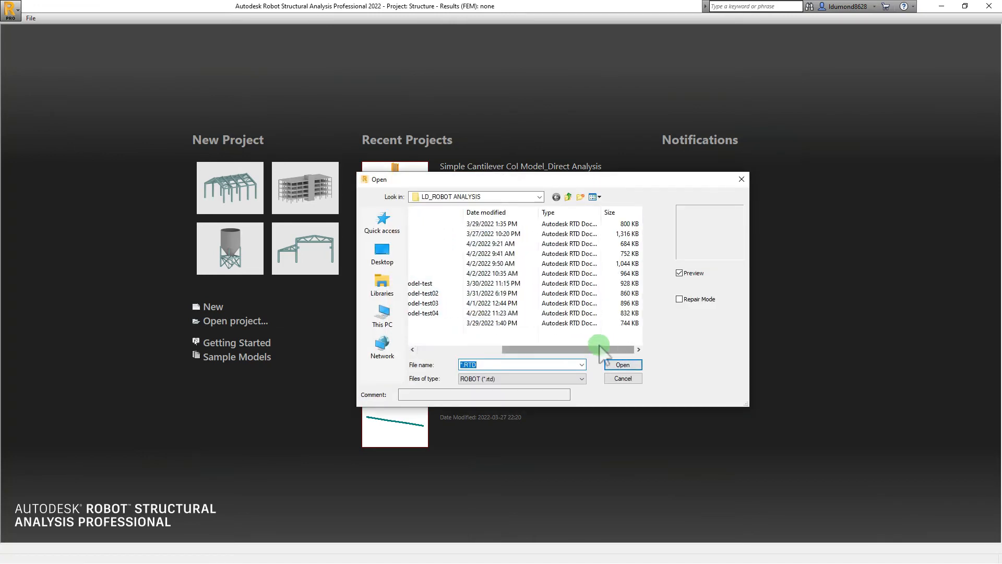
left_click_drag(576, 349, 532, 350)
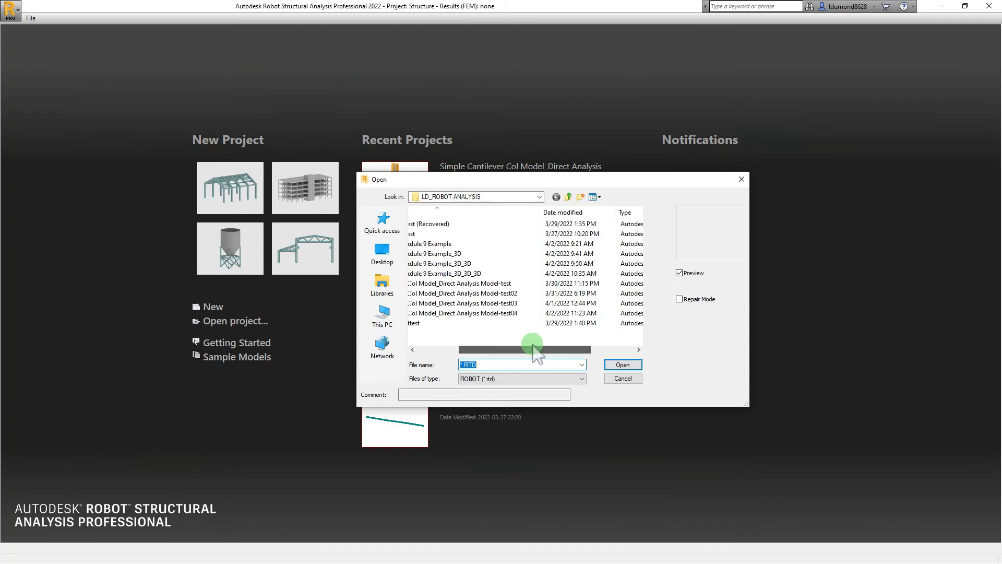
left_click(569, 212)
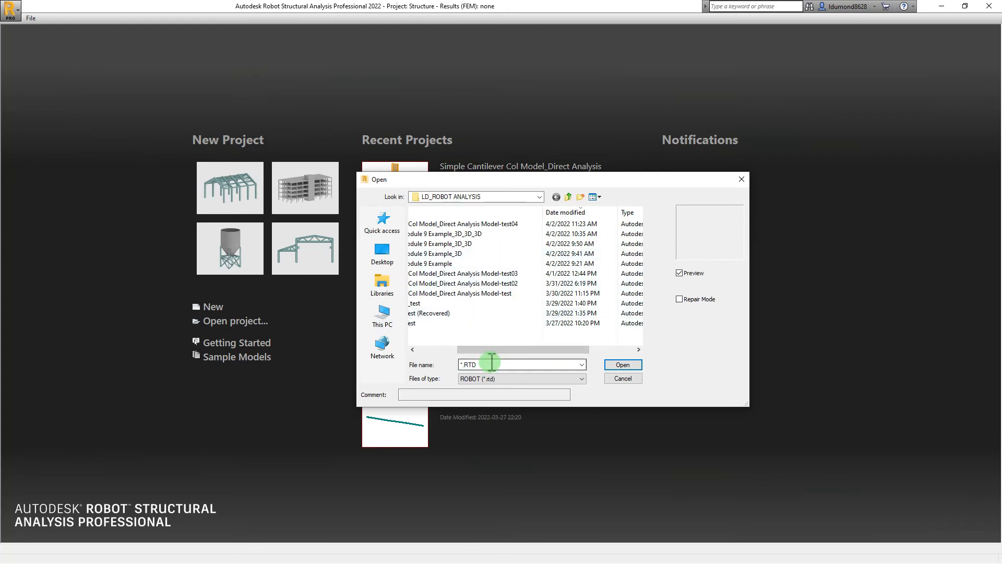
left_click_drag(486, 350, 451, 352)
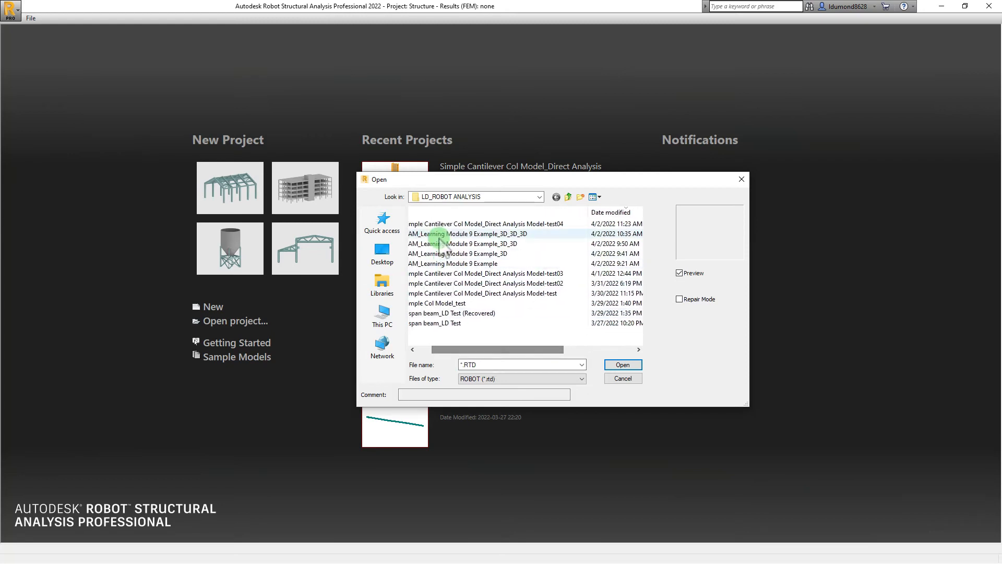
left_click(423, 224)
left_click(621, 366)
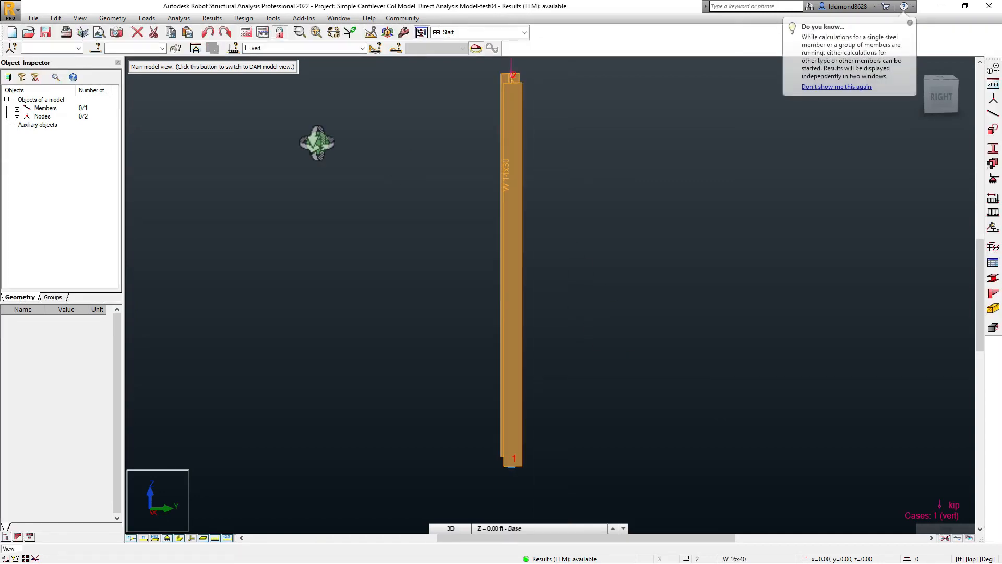
Step: Display load case 4 : V+H on the W 14x30 column in the model view
mouse_move(600, 324)
middle_mouse_down("shift")
mouse_move(602, 313)
mouse_move(582, 318)
mouse_move(586, 282)
mouse_move(591, 328)
middle_mouse_up("shift")
scroll(583, 305, "up", 1)
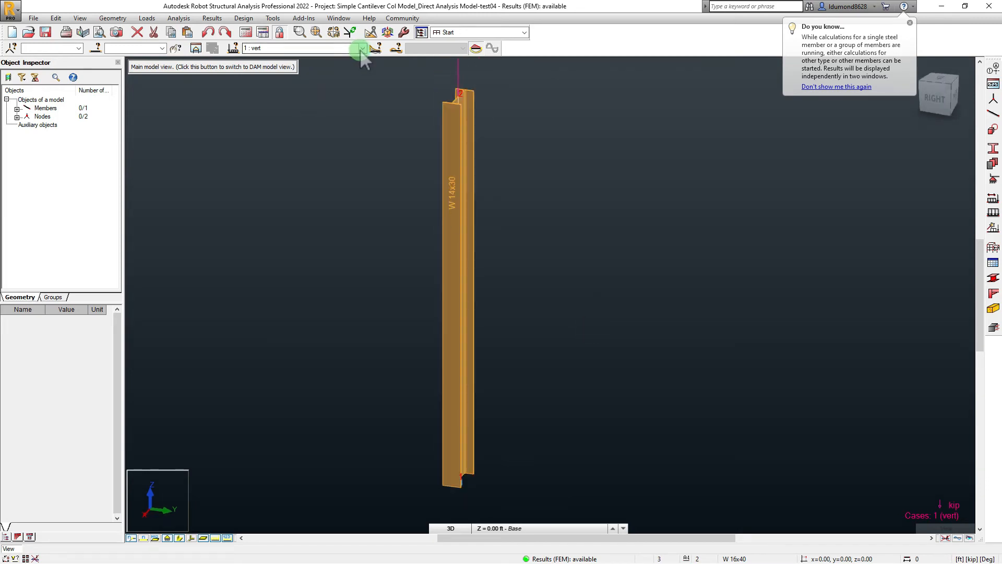
left_click(363, 48)
left_click(282, 78)
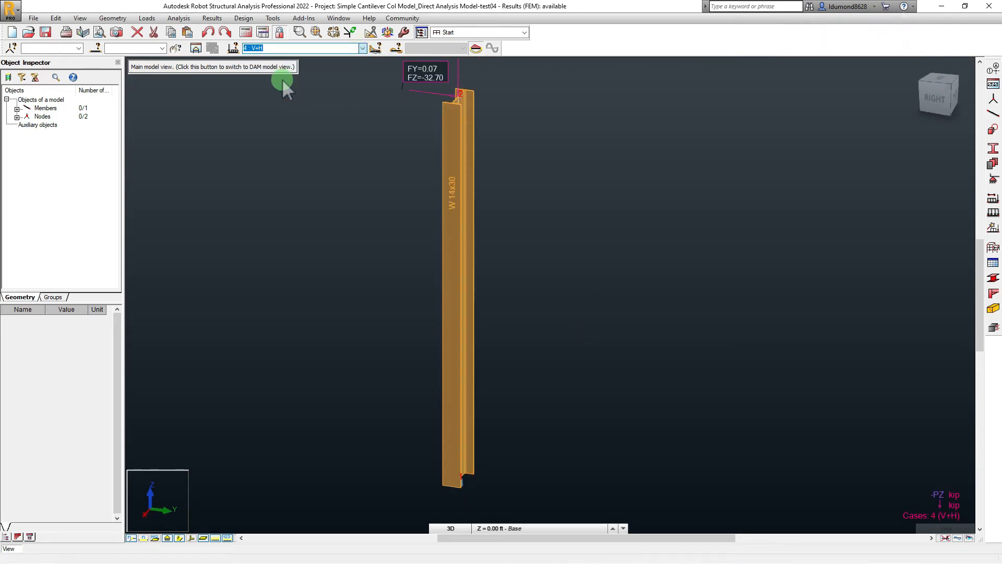
scroll(412, 224, "down", 2)
scroll(490, 220, "up", 1)
middle_click_drag(490, 220, 523, 217)
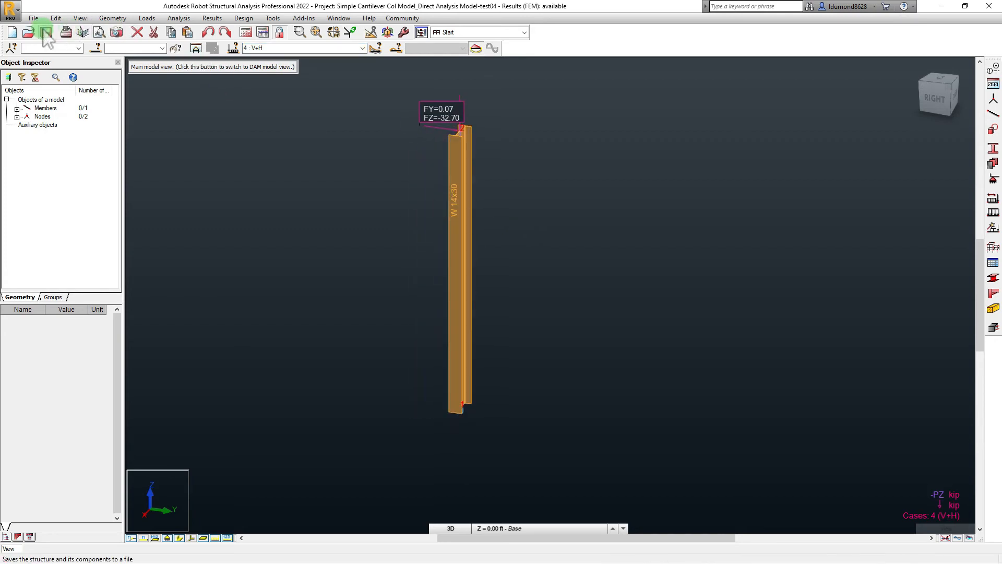
left_click(462, 196)
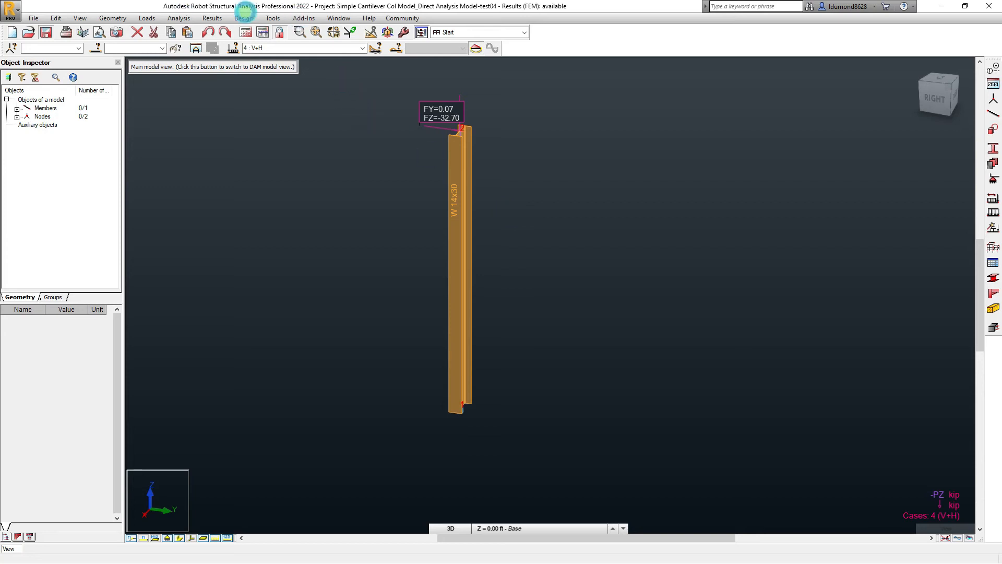
left_click(448, 201)
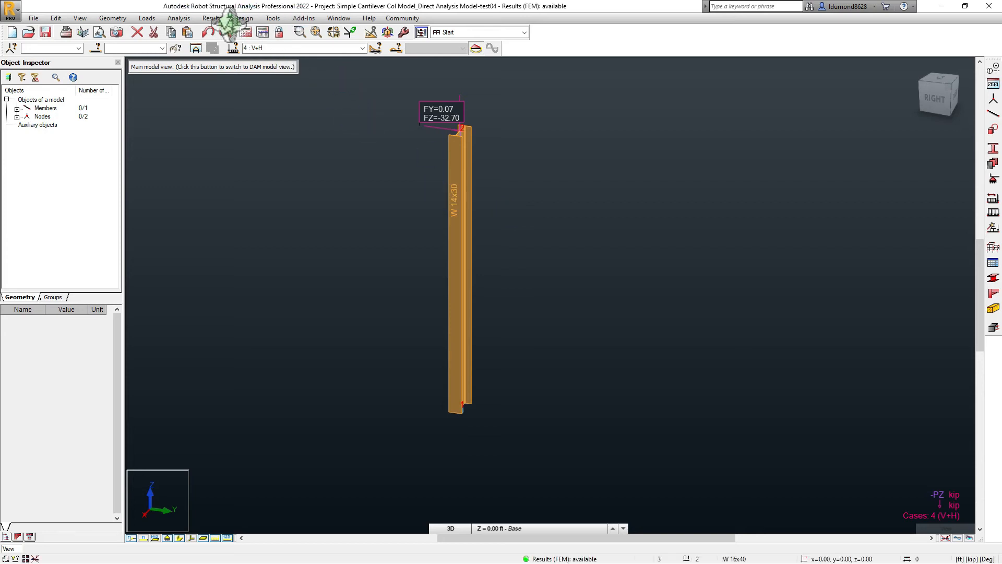
Step: Start Steel Members Design and display load case 4 : V+H on the column
left_click(242, 19)
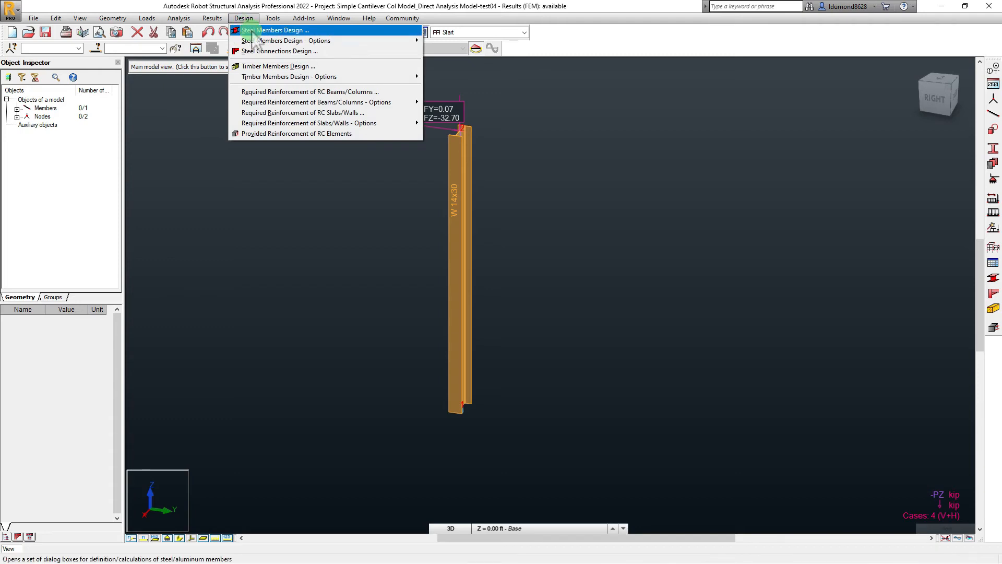
left_click(253, 31)
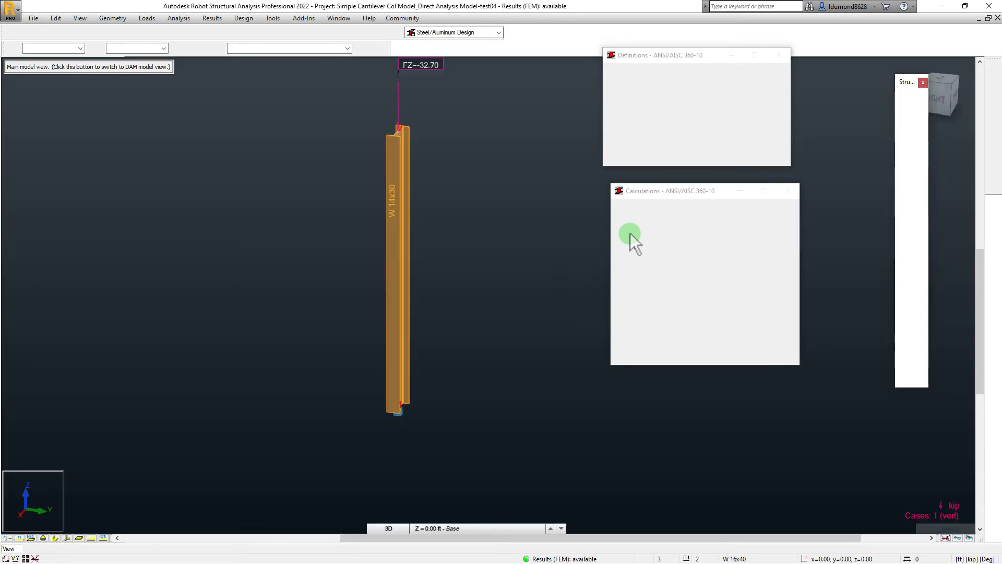
scroll(537, 246, "up", 2)
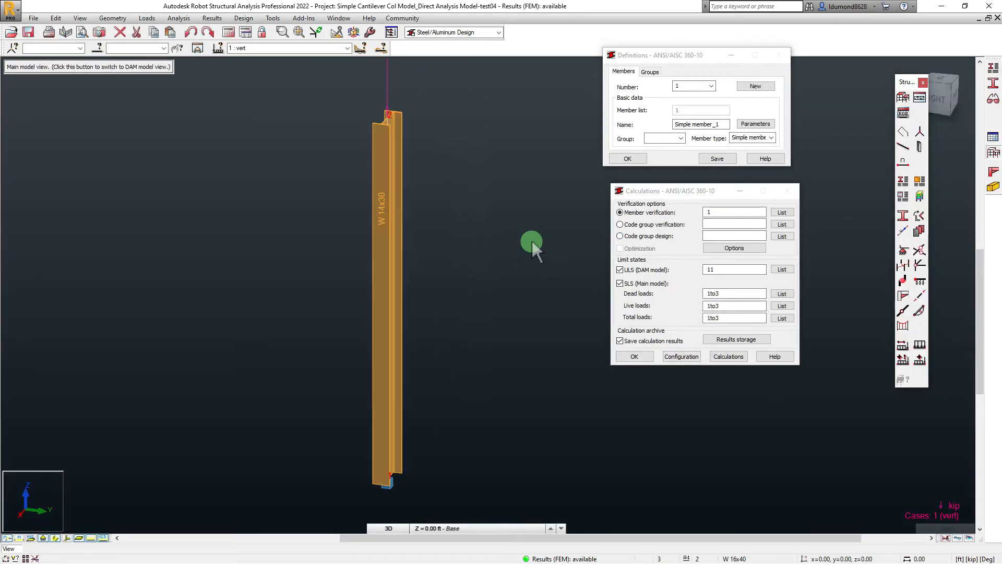
scroll(532, 247, "down", 1)
left_click(348, 48)
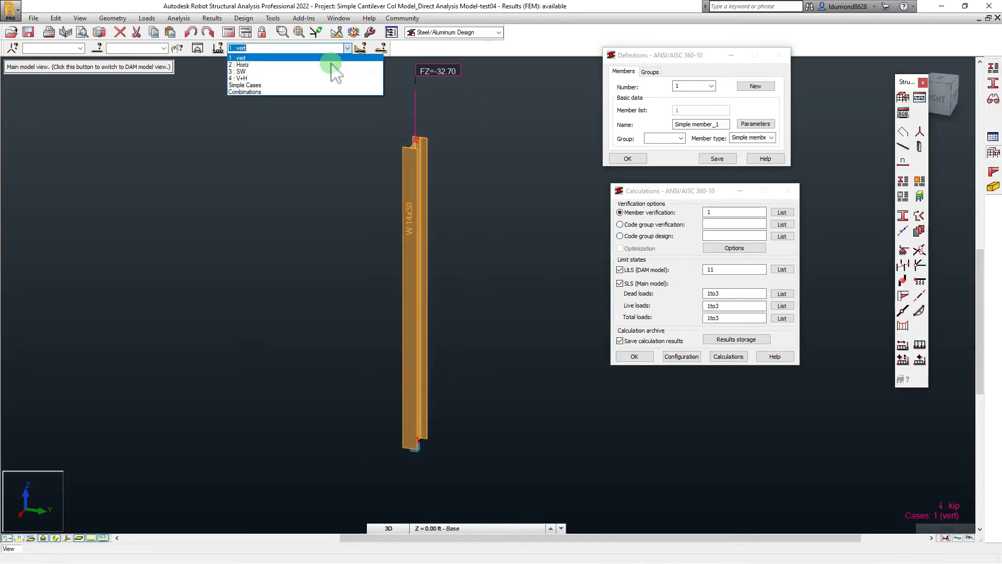
left_click(298, 76)
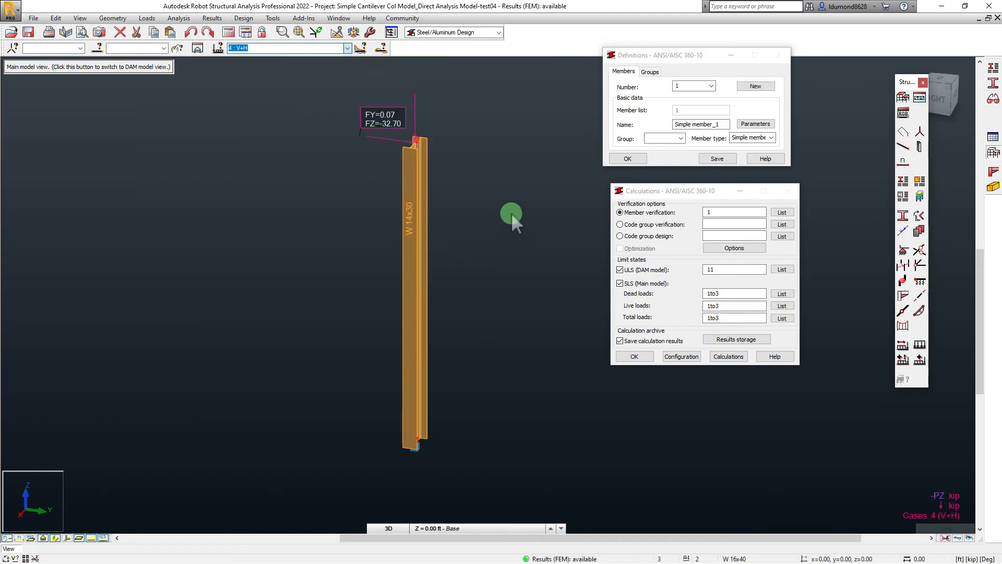
middle_click_drag(494, 202, 505, 200)
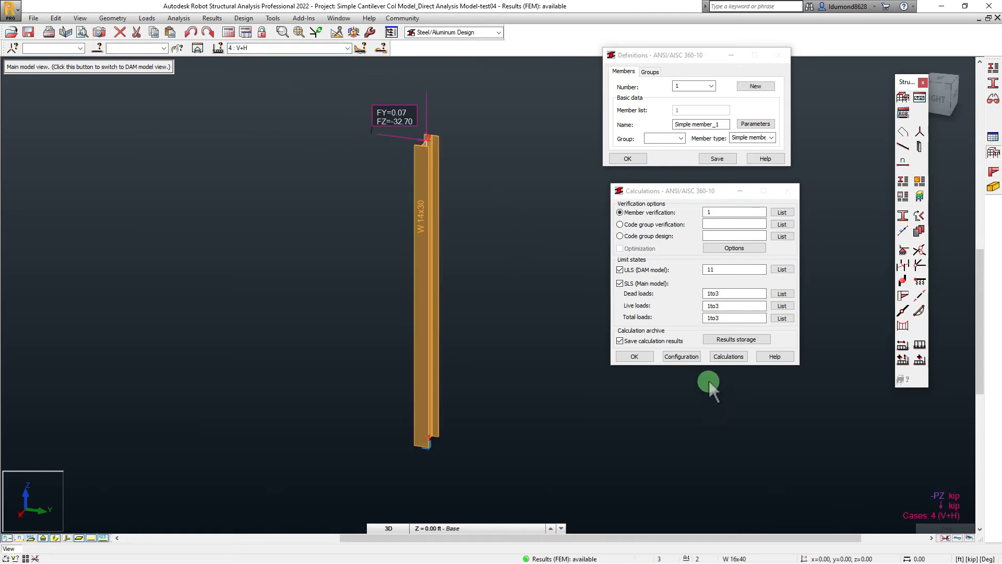
Step: Set the calculation method to ASD in the steel design configuration and accept it
left_click(683, 358)
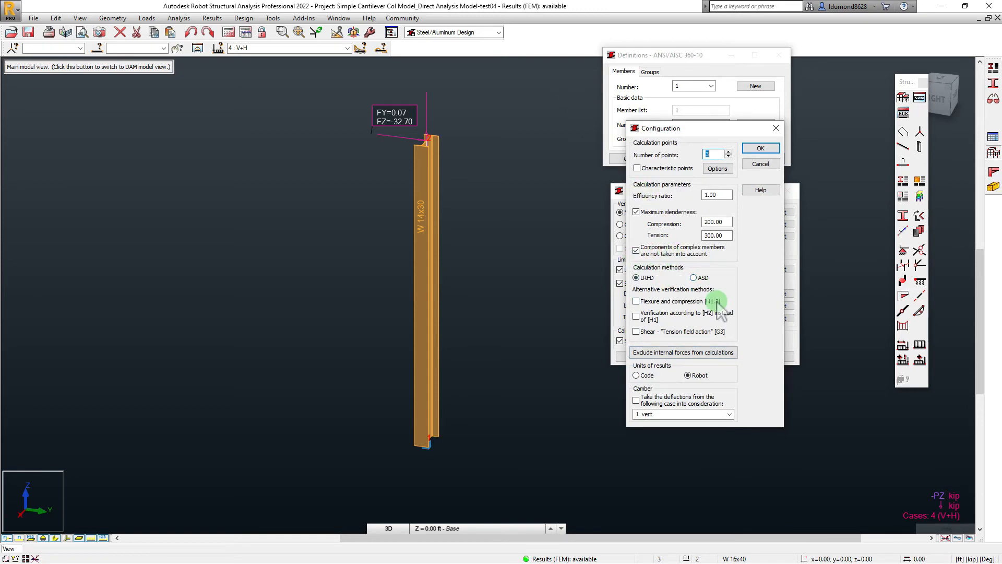
left_click(760, 148)
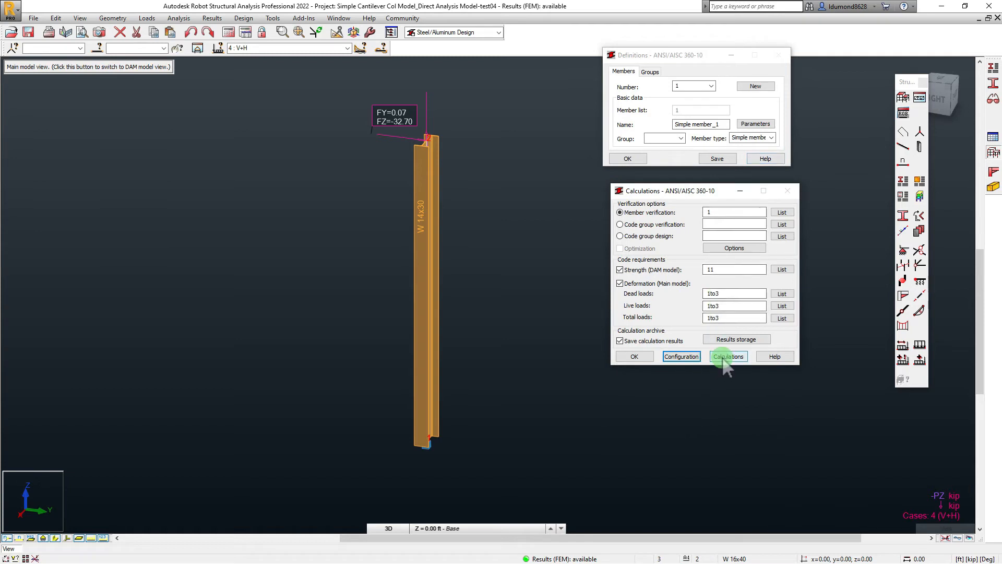
Step: Exclude the main-model deformation check from the code requirements of the member verification
left_click_drag(647, 191, 566, 125)
left_click(633, 201)
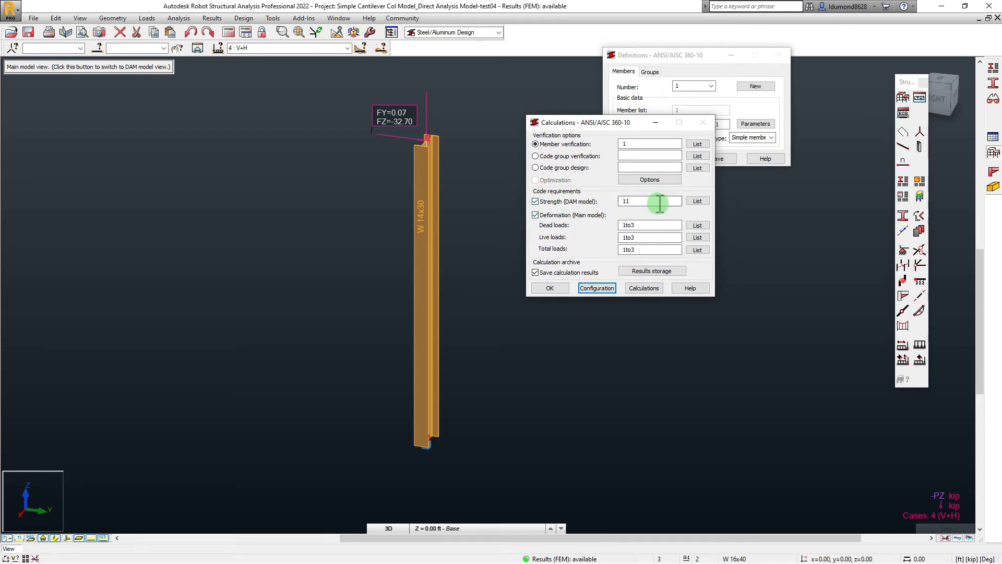
left_click(548, 215)
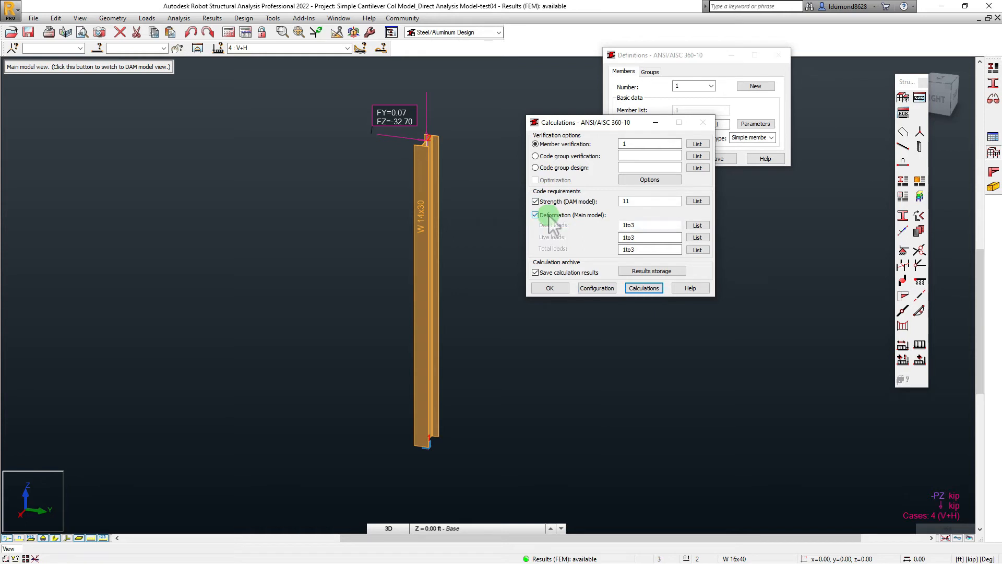
left_click(625, 204)
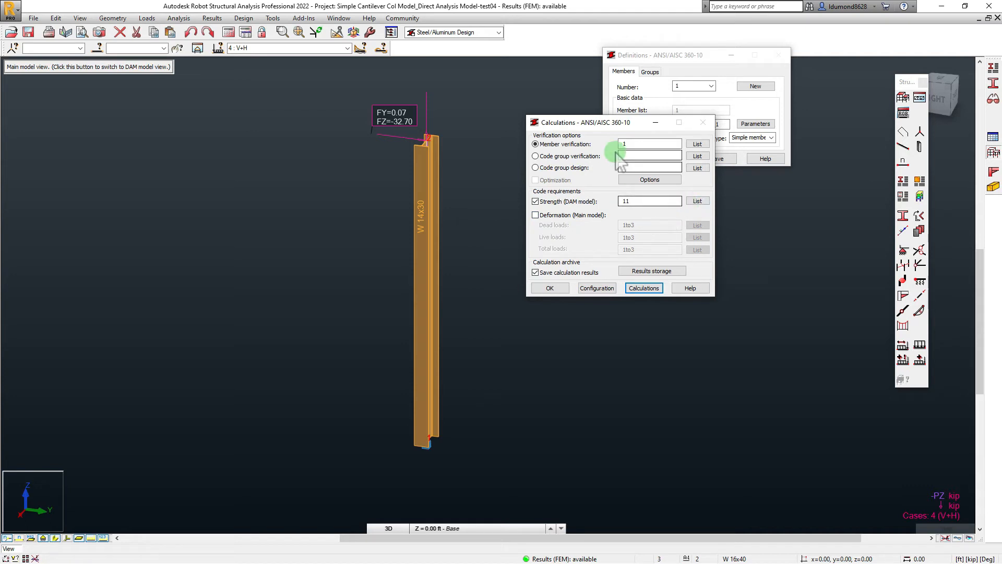
left_click_drag(604, 123, 622, 127)
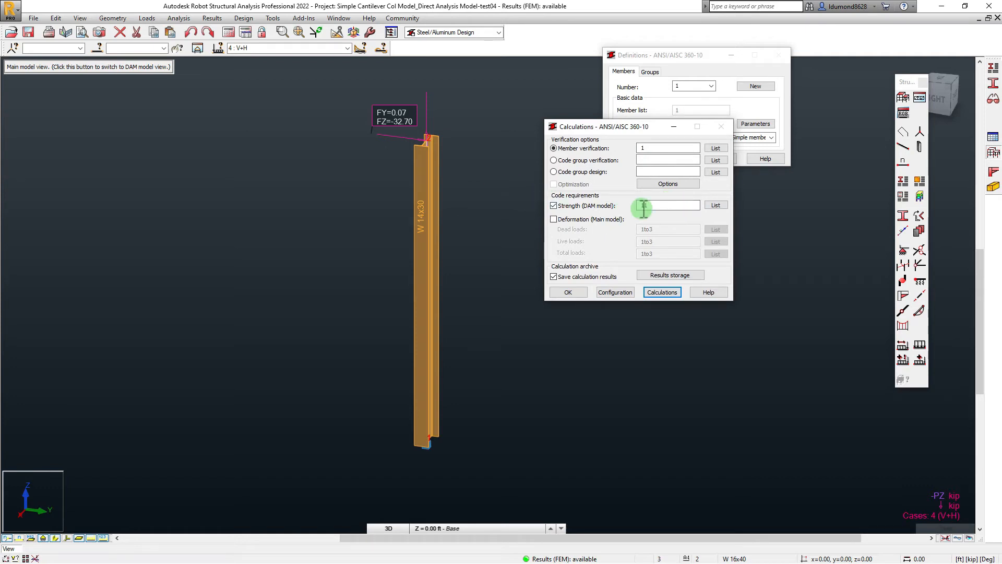
left_click(715, 206)
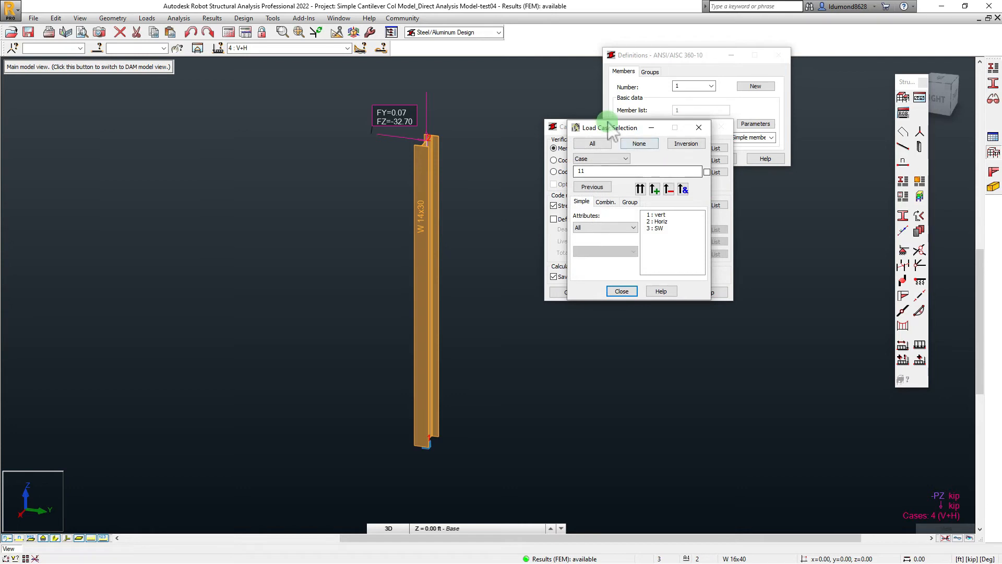
left_click_drag(608, 129, 675, 169)
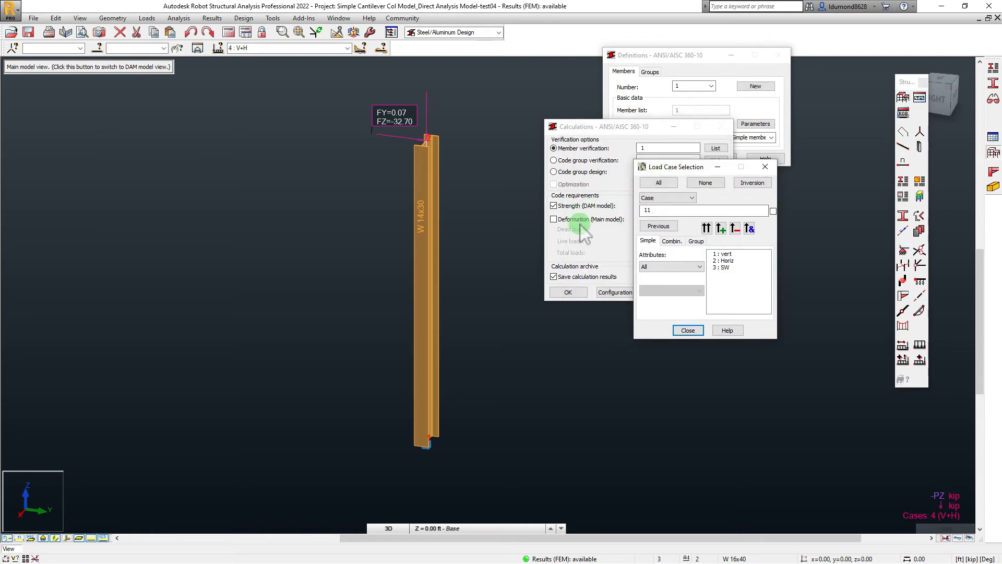
left_click_drag(685, 169, 730, 127)
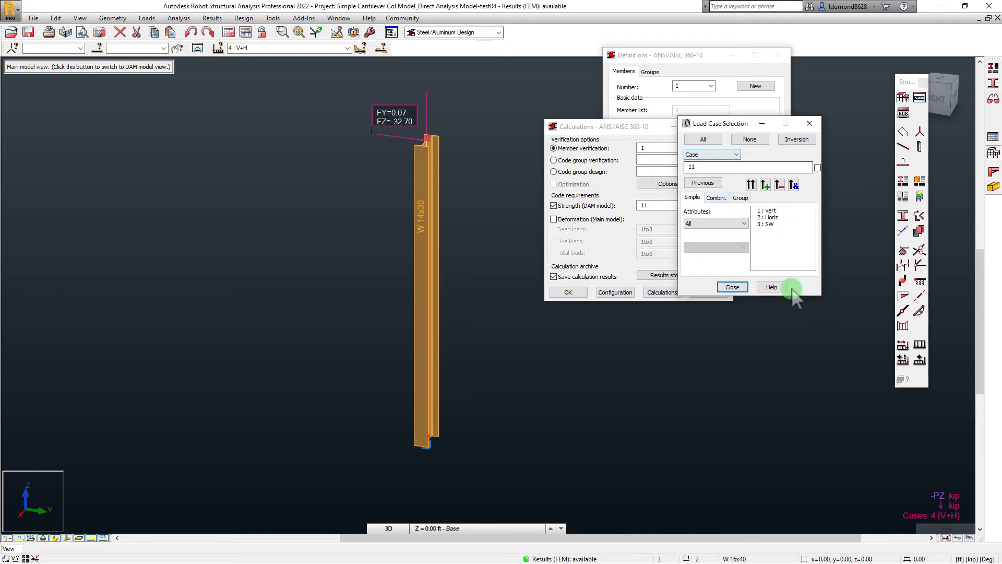
left_click(810, 125)
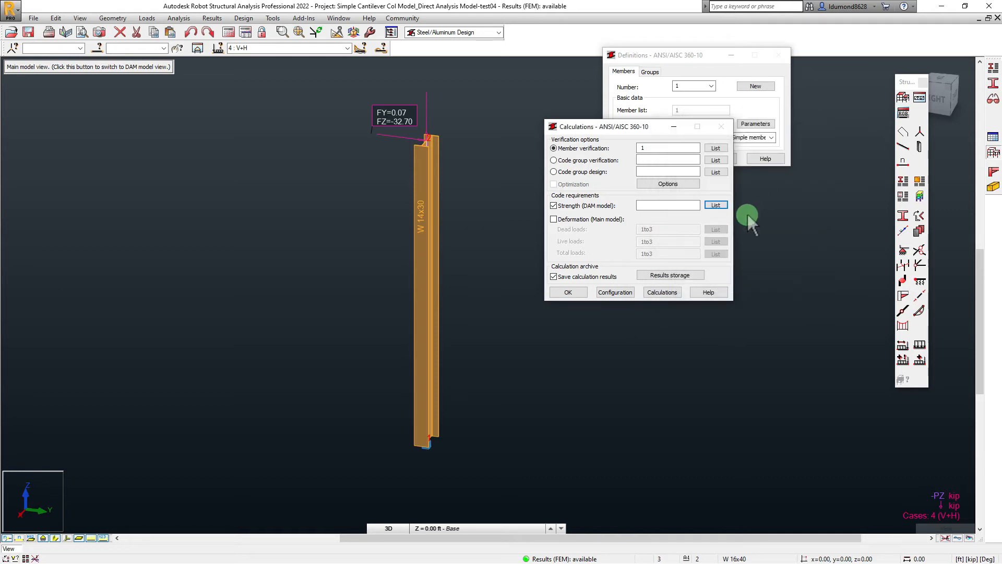
Step: Try to assign all load cases, 1to4 11, to the Strength (DAM model) check
left_click(719, 205)
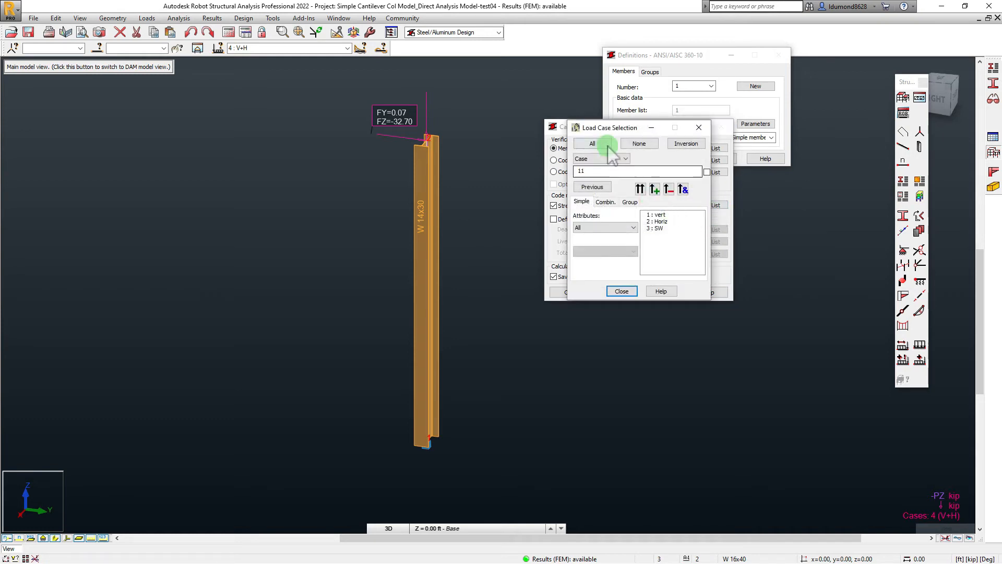
left_click_drag(603, 131, 669, 120)
left_click(719, 178)
left_click(656, 193)
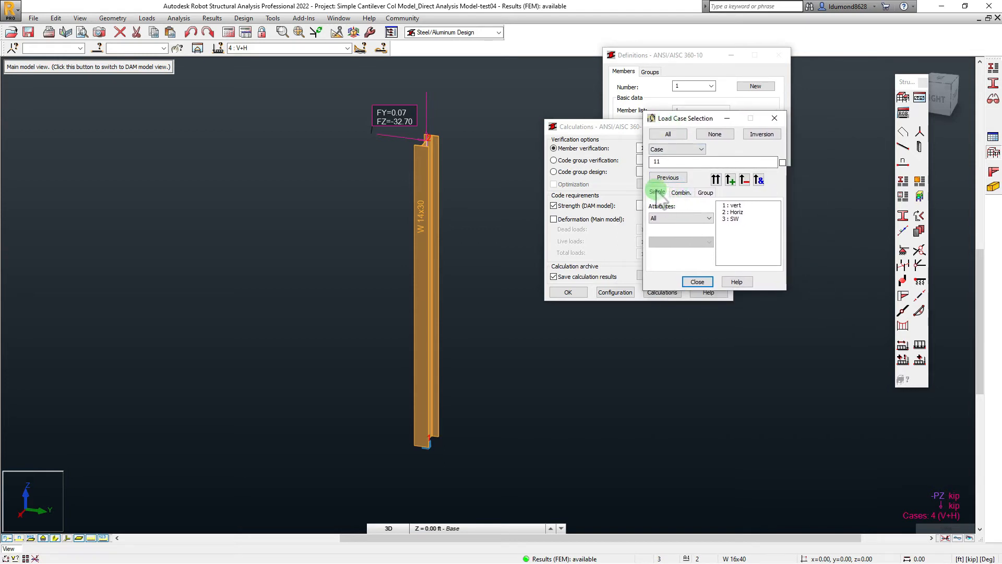
left_click(667, 135)
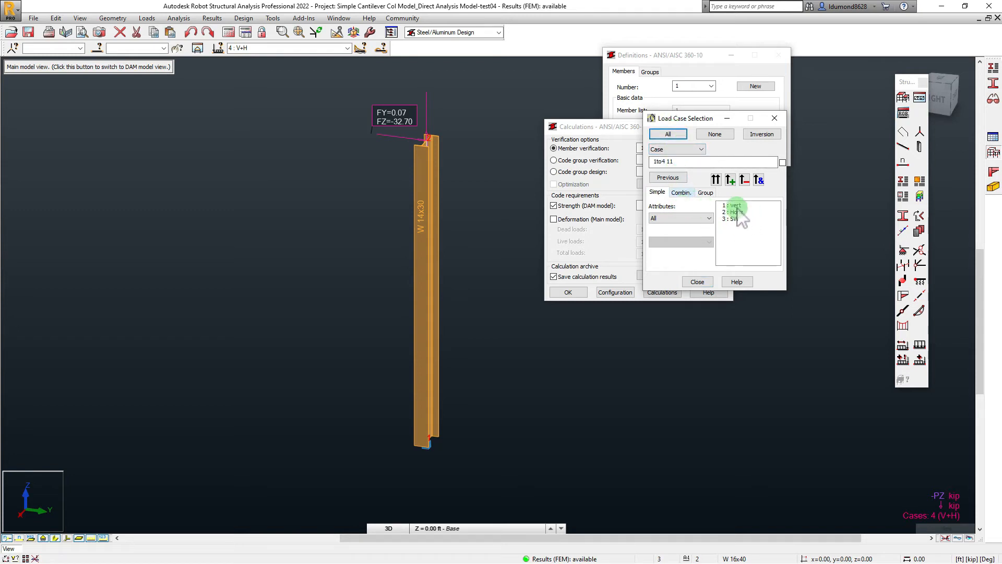
left_click(690, 194)
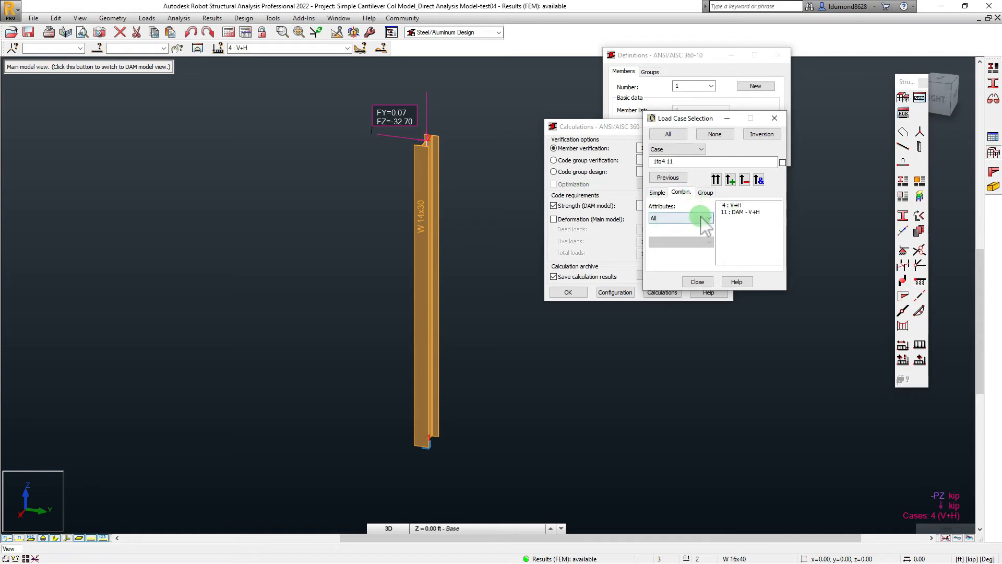
left_click(704, 193)
left_click(684, 195)
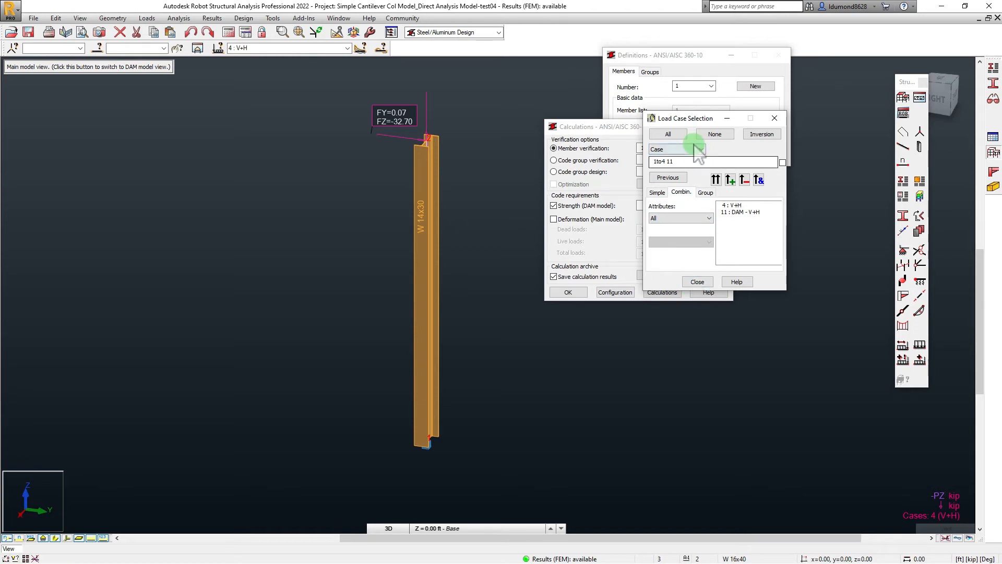
left_click(669, 135)
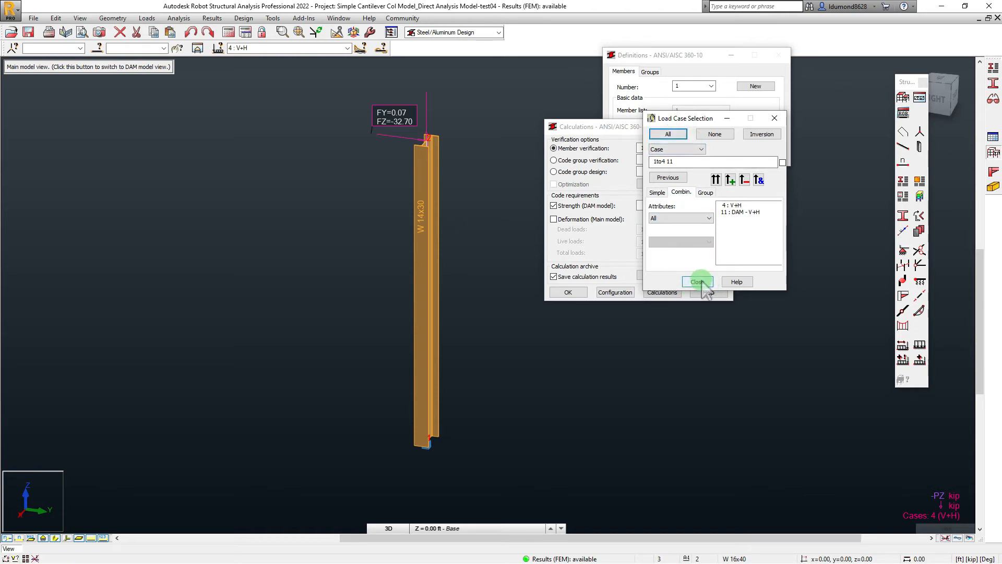
left_click(700, 282)
left_click(651, 204)
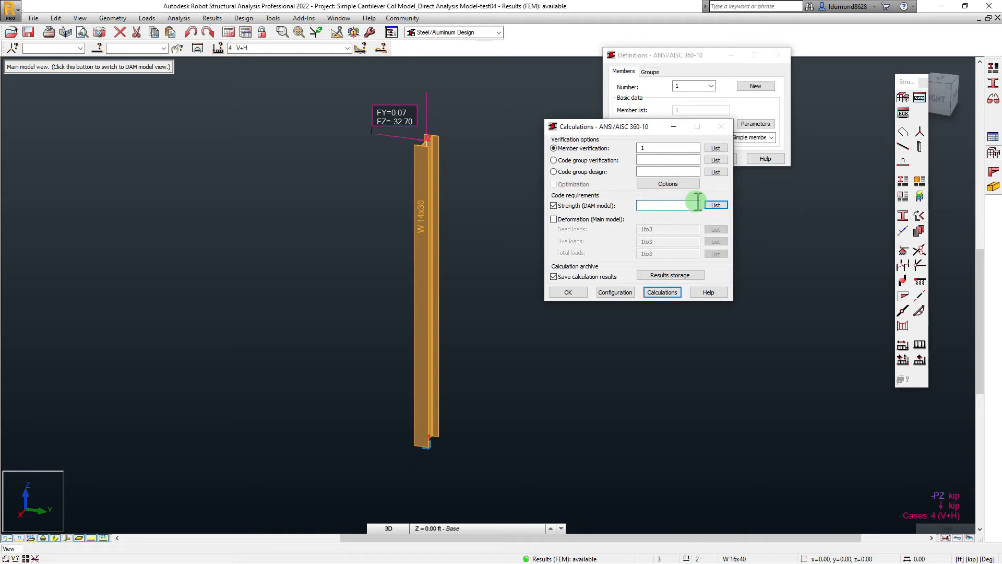
Step: Assign combination 11 : DAM - V+H to the Strength (DAM model) check
left_click(716, 204)
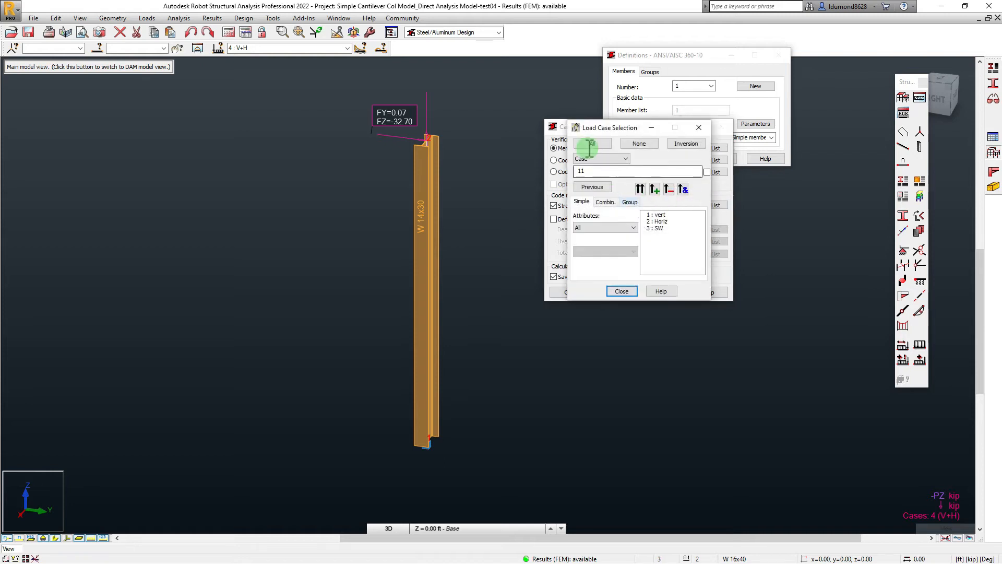
left_click_drag(622, 131, 696, 108)
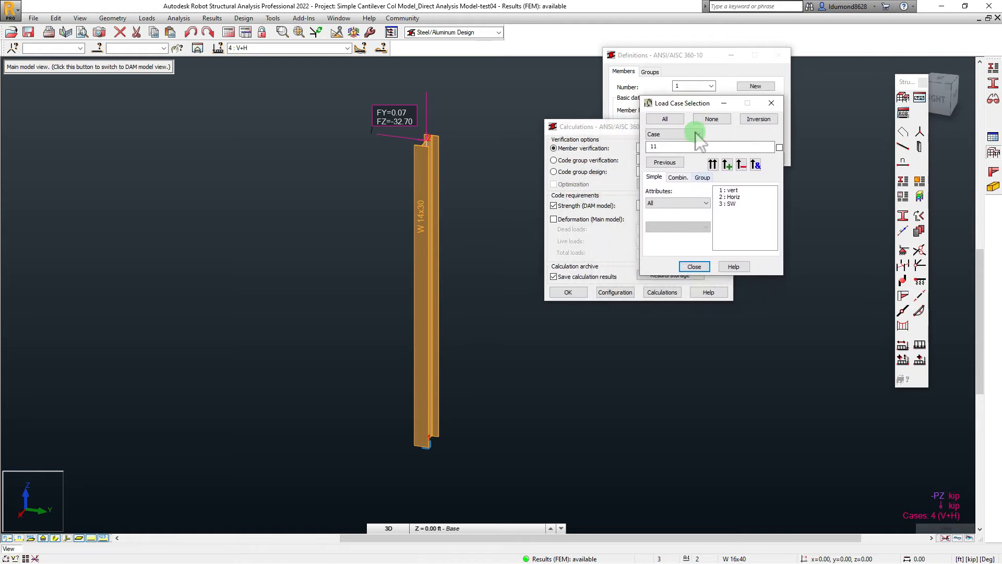
left_click(679, 177)
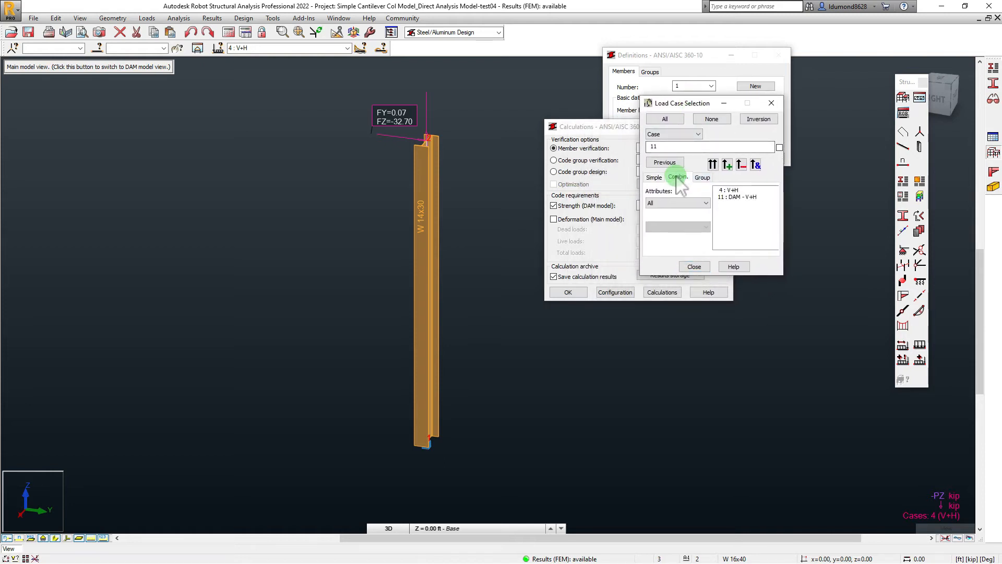
left_click(731, 197)
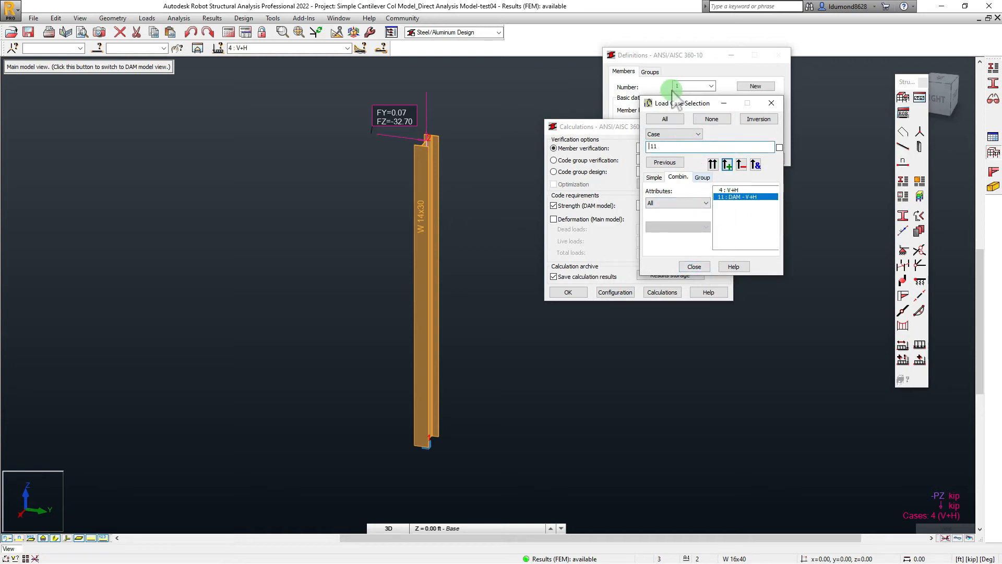
left_click_drag(670, 103, 681, 88)
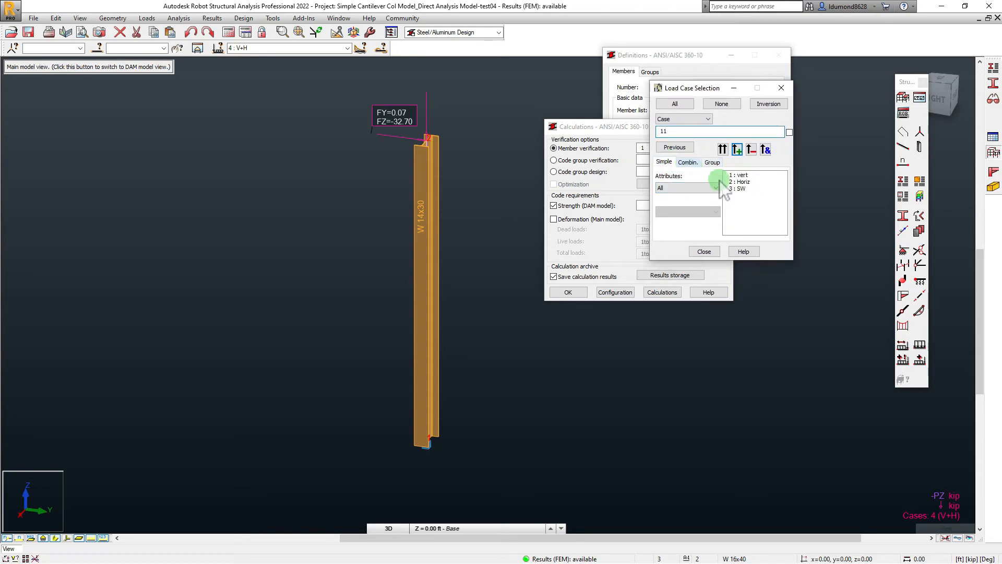
left_click(689, 163)
left_click(746, 183)
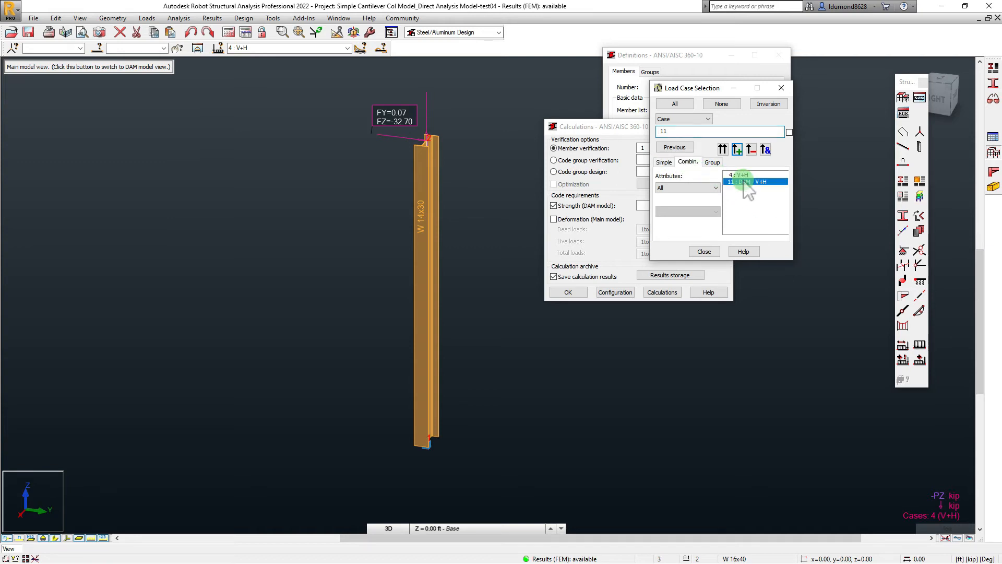
left_click(739, 181)
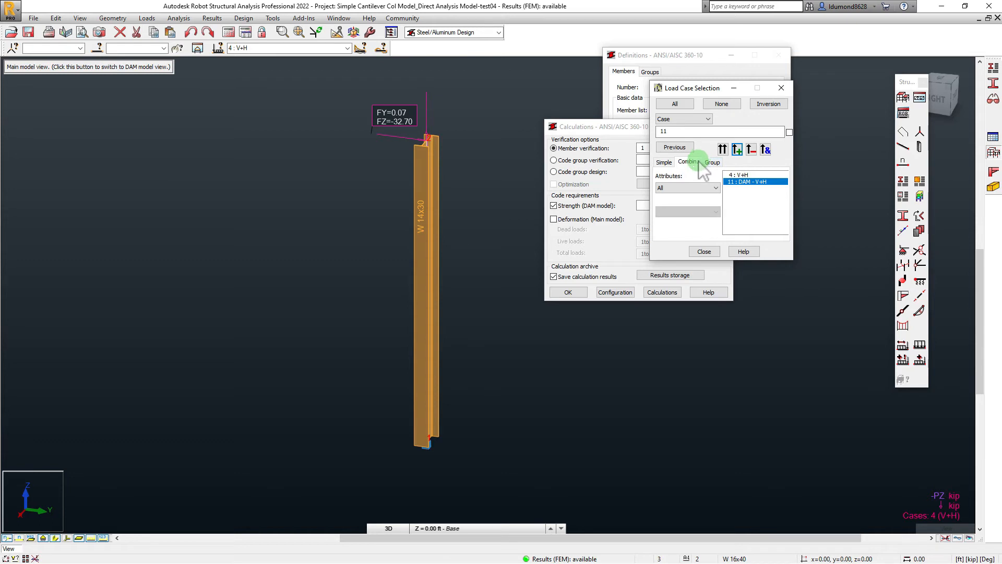
left_click(697, 251)
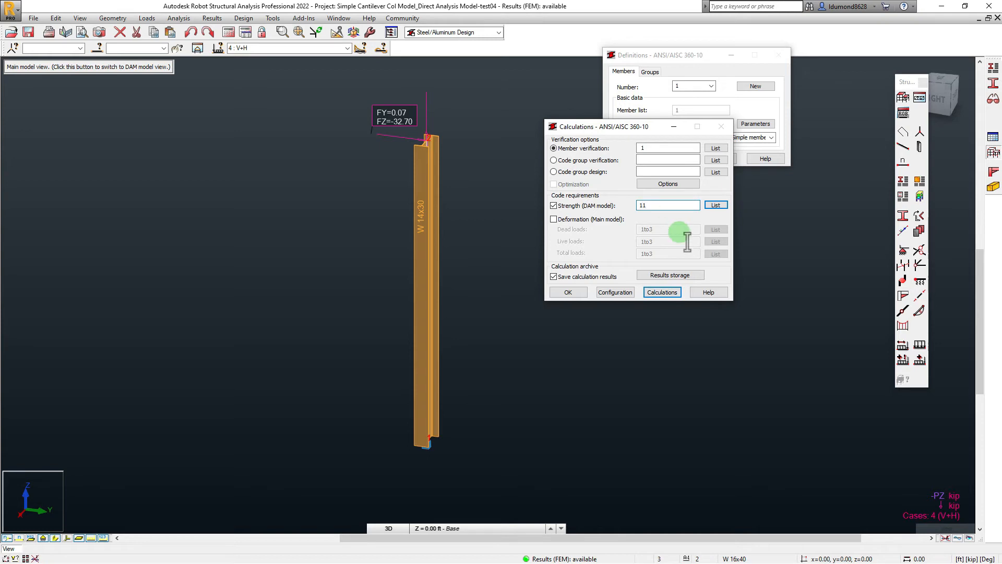
Step: Run the verification of member 1, view its messages and results, and save the project
left_click(659, 293)
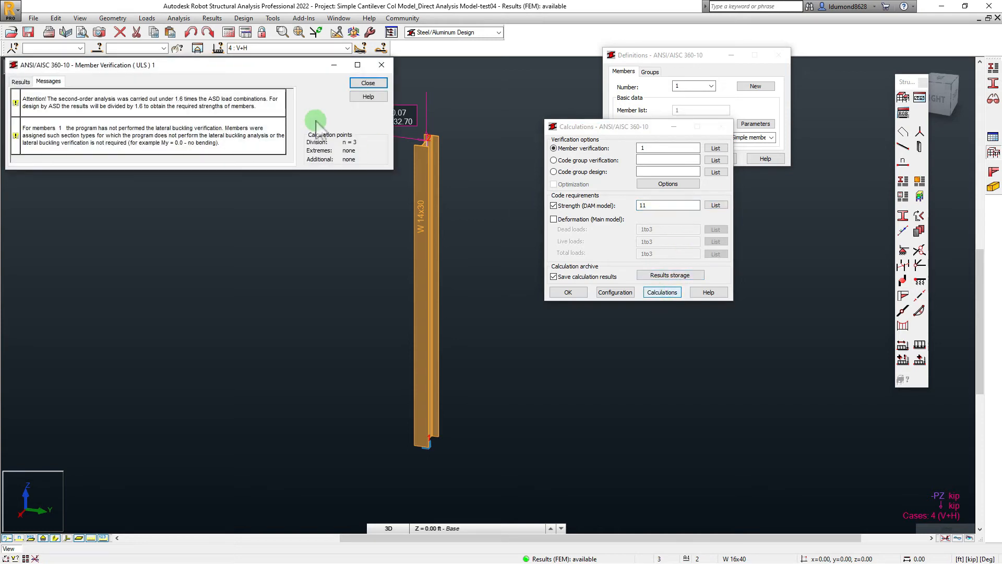
left_click_drag(251, 71, 353, 111)
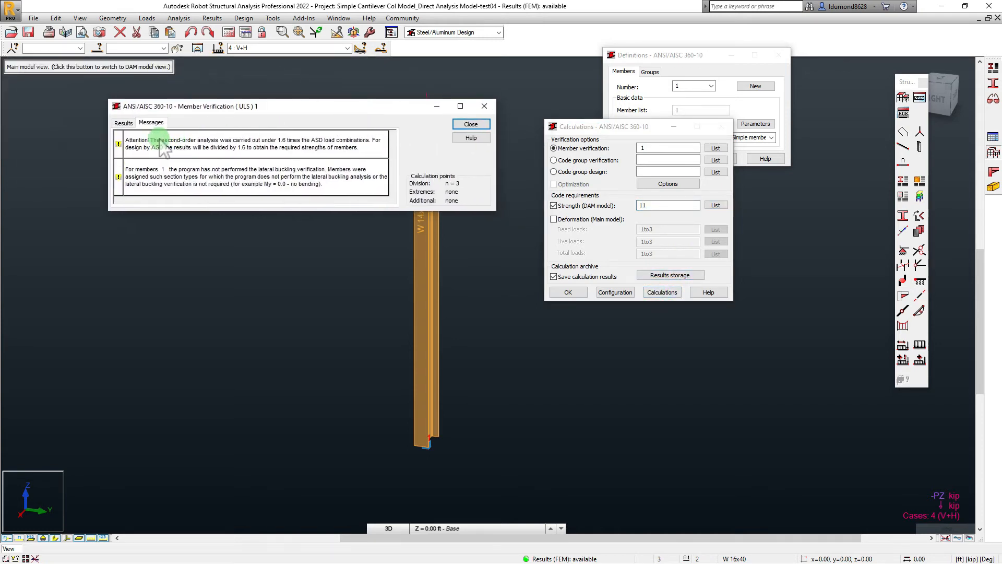
double_click(649, 205)
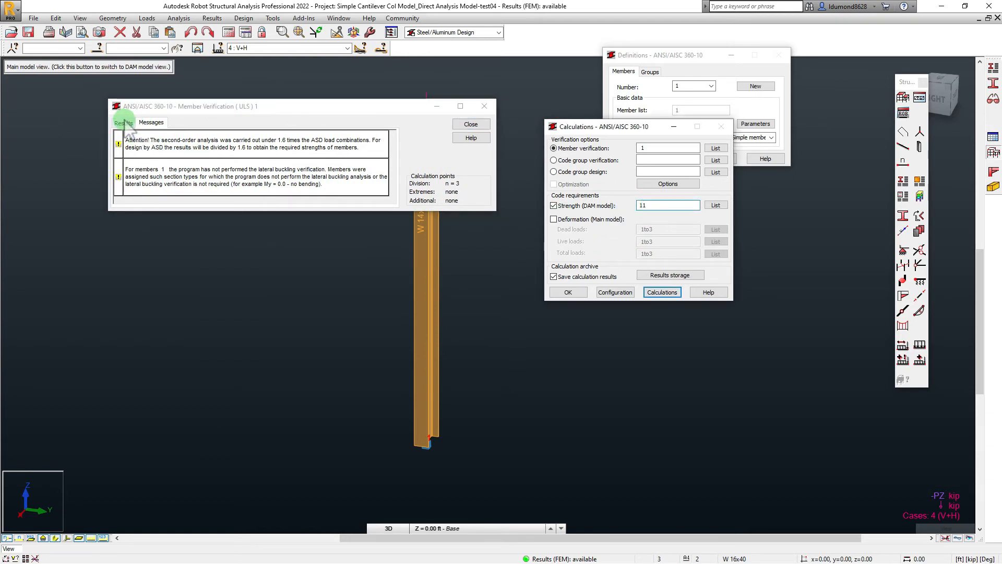
left_click(124, 123)
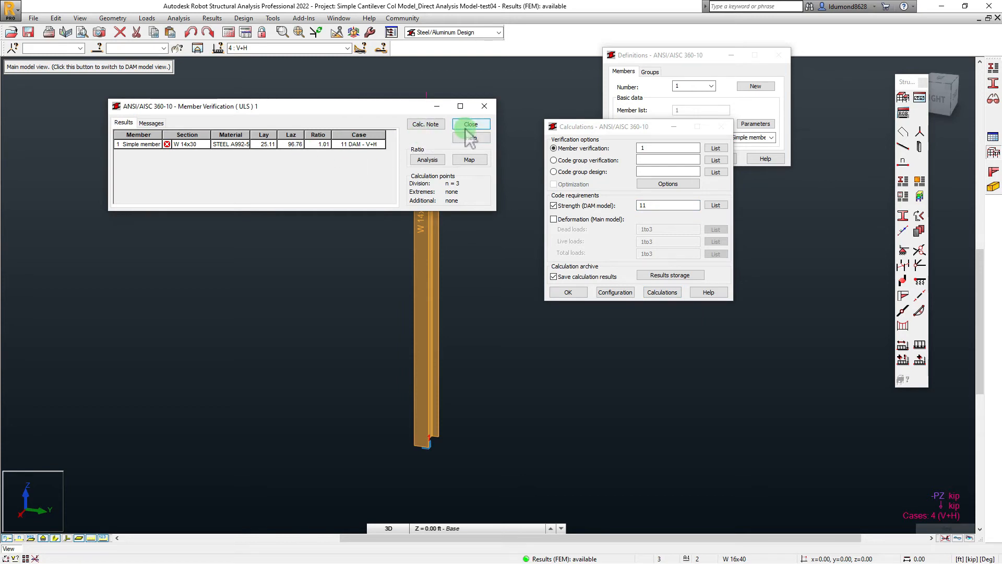
left_click(29, 33)
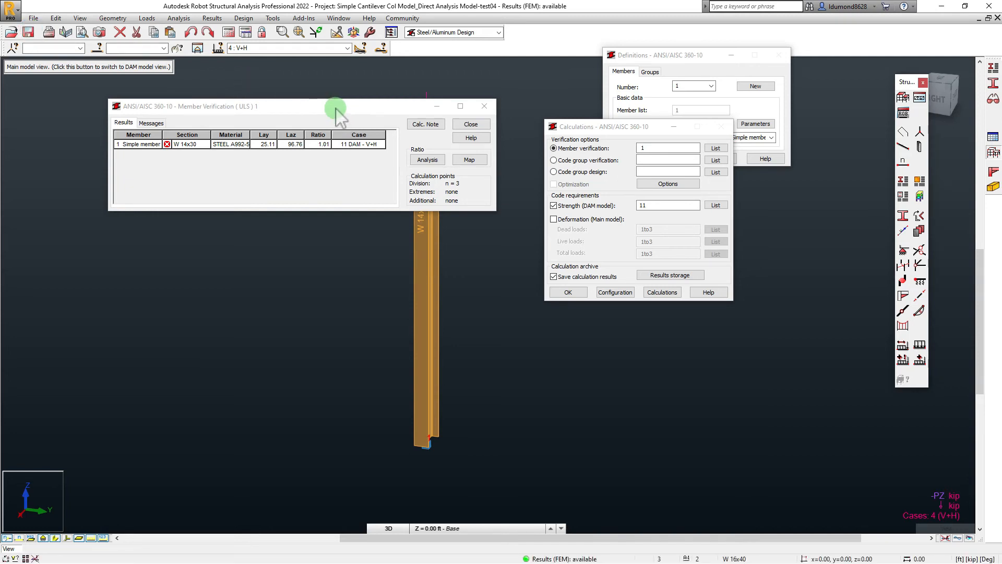
Step: Generate the full calculation note for member 1 and arrange its window over the model for reading
left_click_drag(335, 108, 319, 100)
left_click(405, 112)
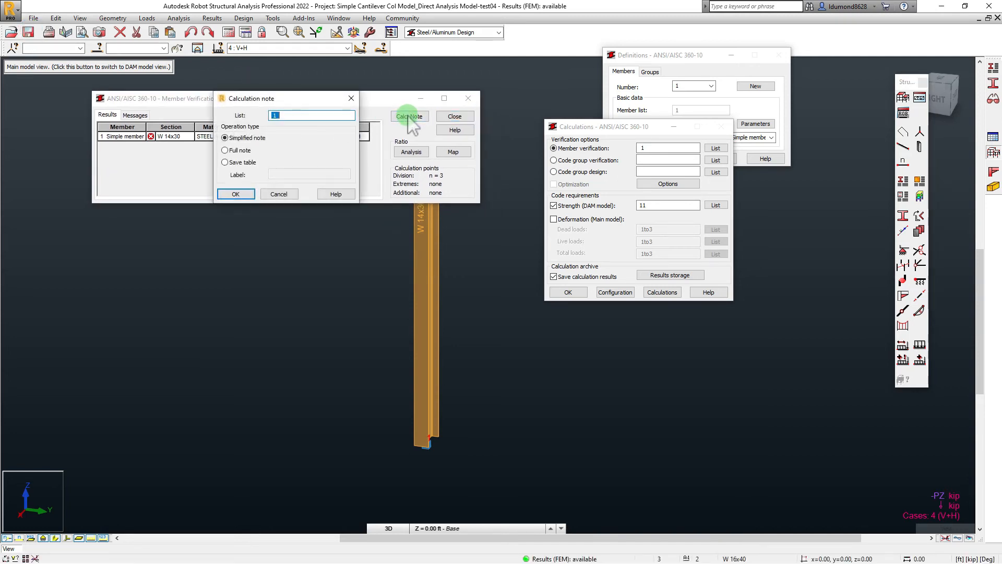
left_click_drag(263, 97, 468, 78)
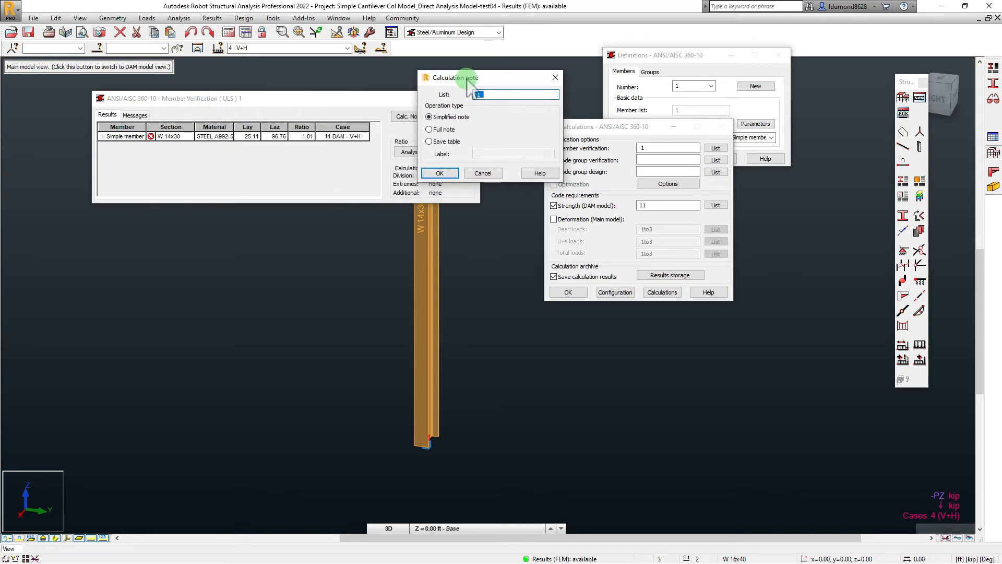
left_click(437, 131)
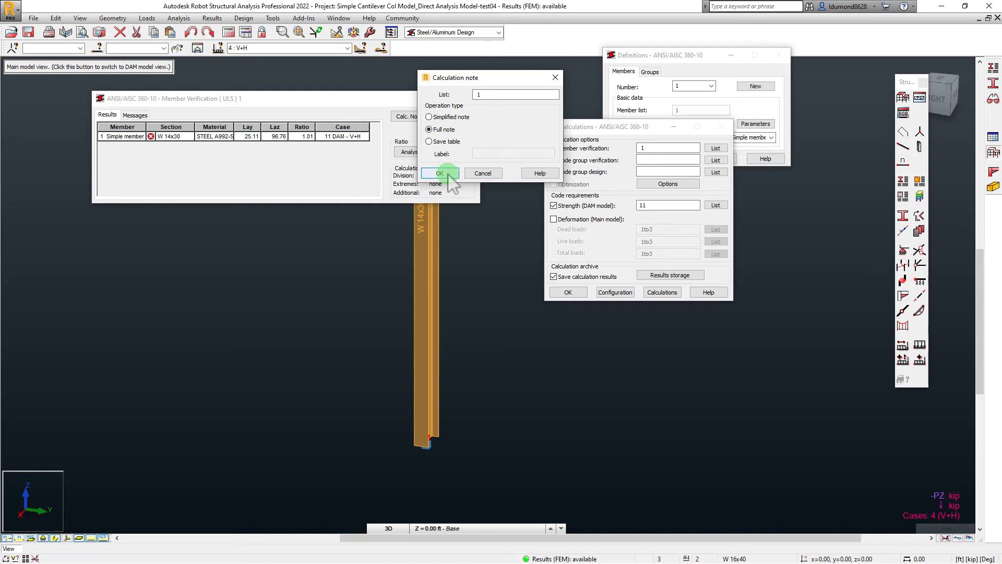
left_click(440, 173)
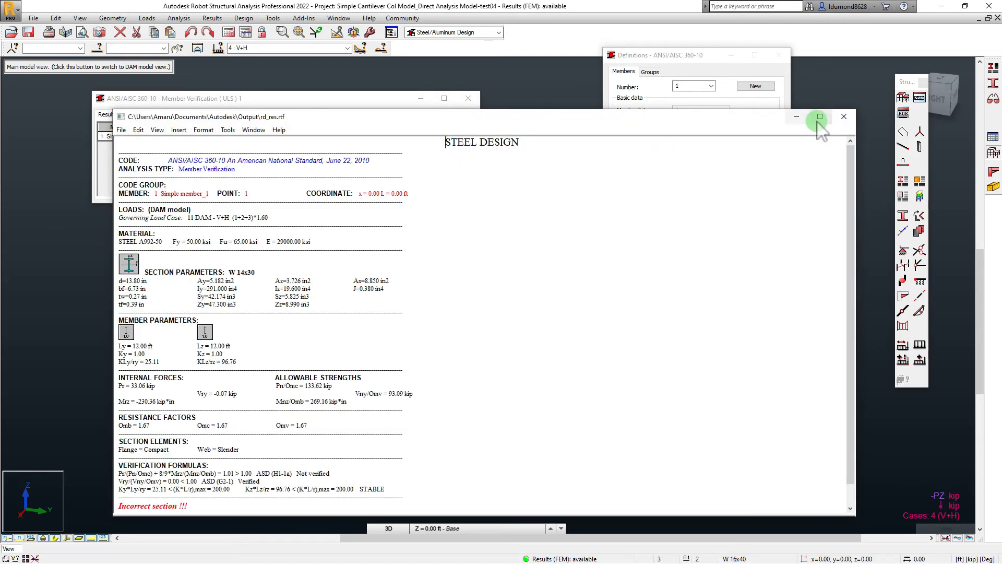
left_click(821, 117)
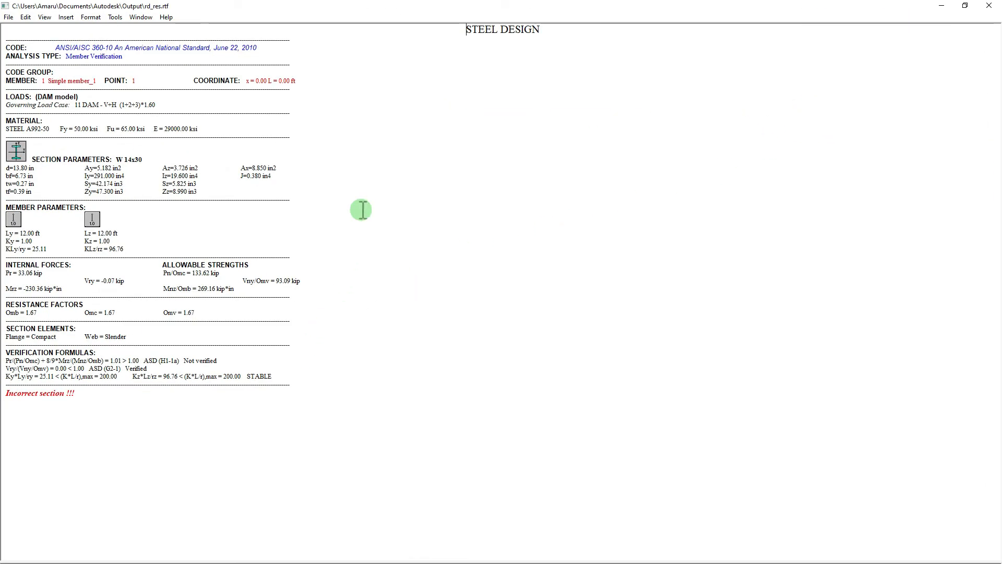
left_click(965, 7)
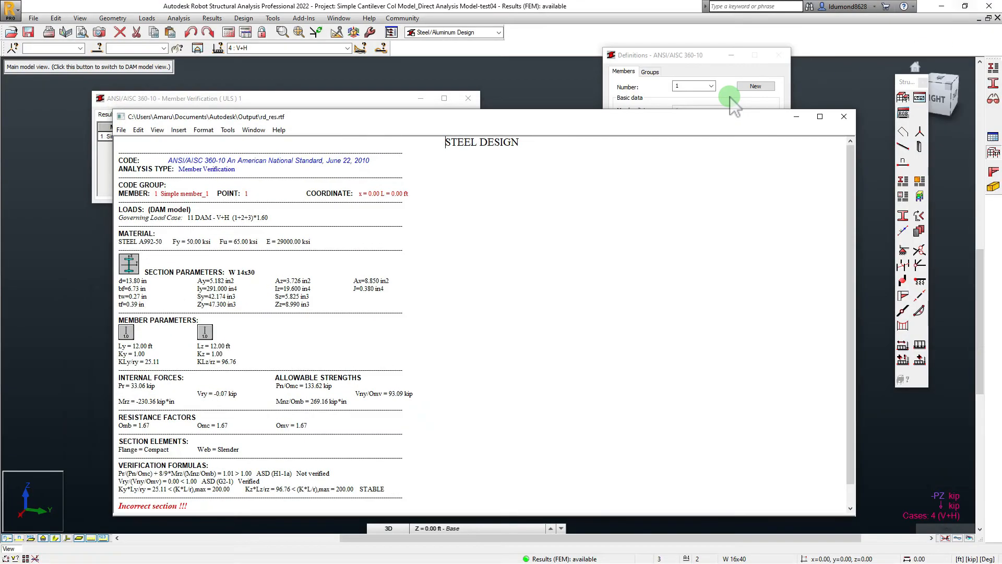
left_click_drag(700, 119, 699, 56)
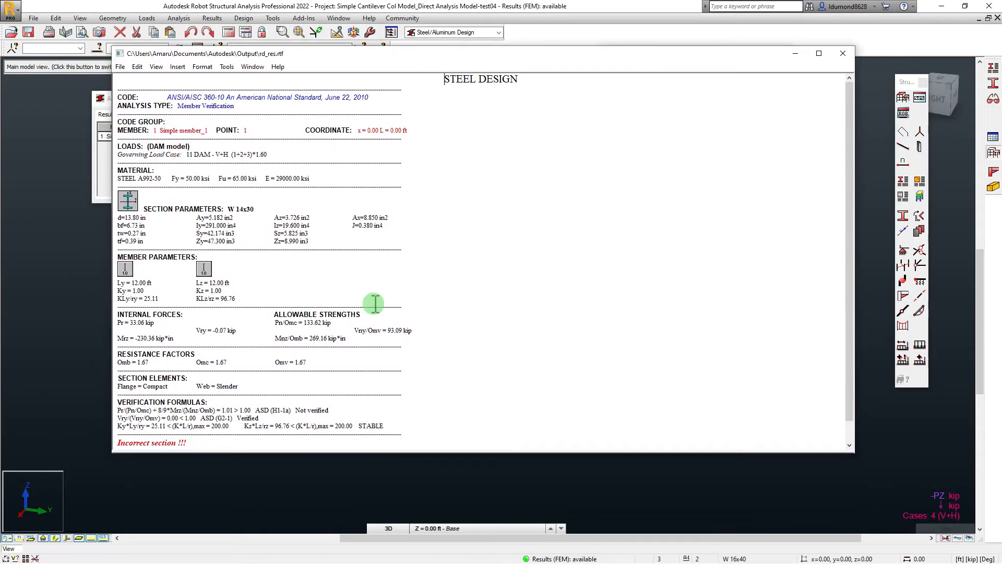
Step: Close the calculation note and review the simplified ANSI/AISC 360-10 results for member 1
scroll(374, 304, "down", 1)
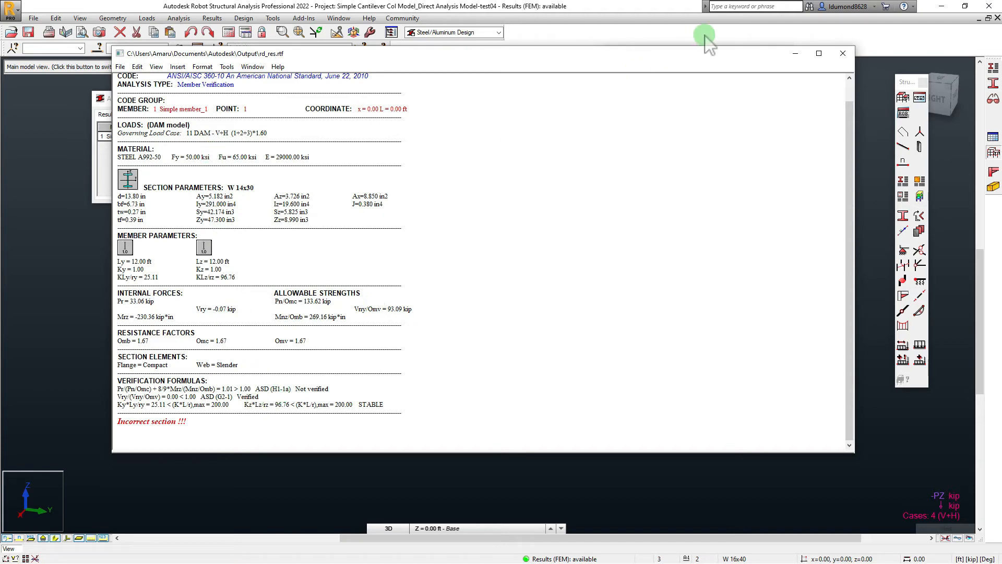
left_click(843, 53)
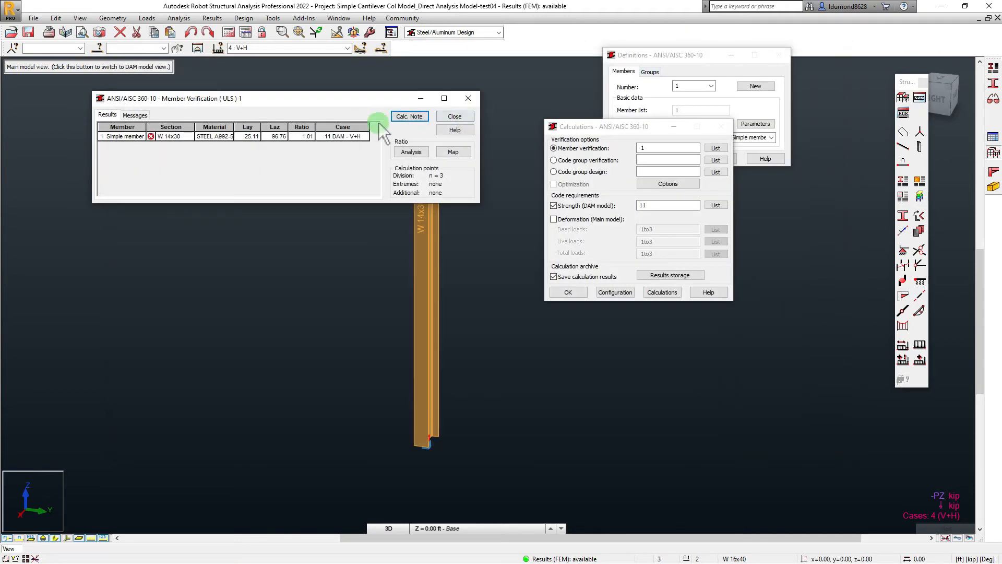
double_click(301, 138)
left_click_drag(336, 215, 447, 99)
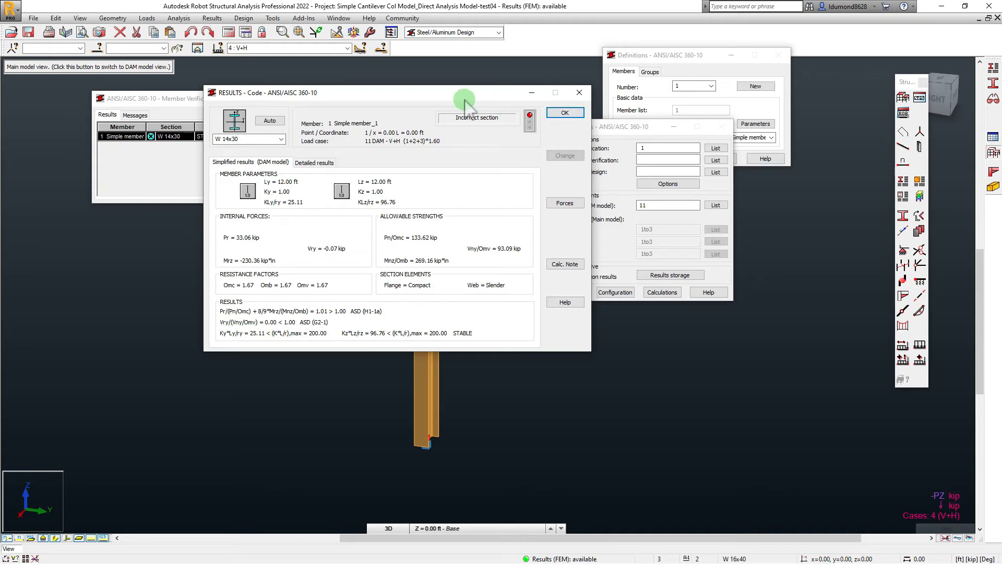
left_click_drag(477, 95, 480, 86)
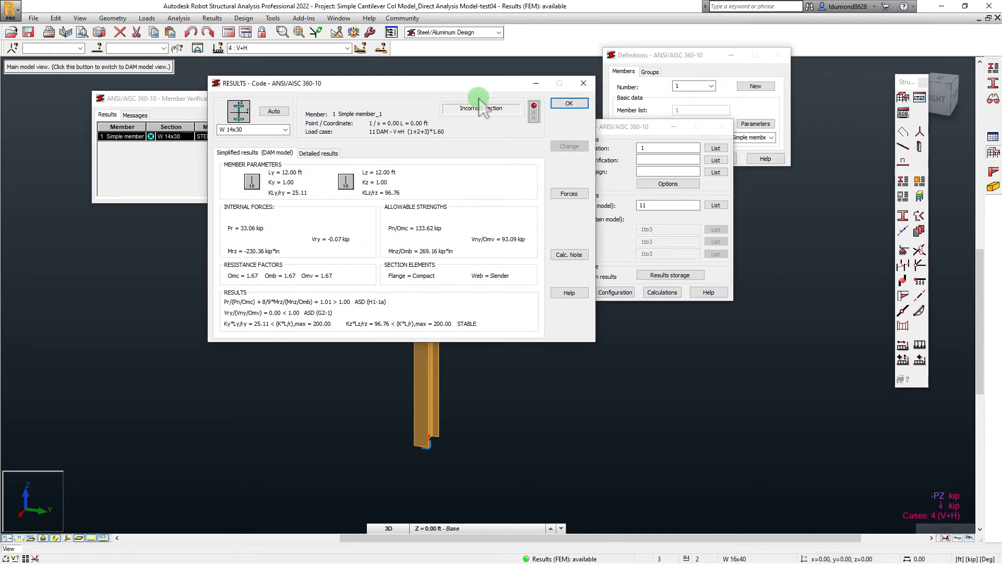
left_click(569, 103)
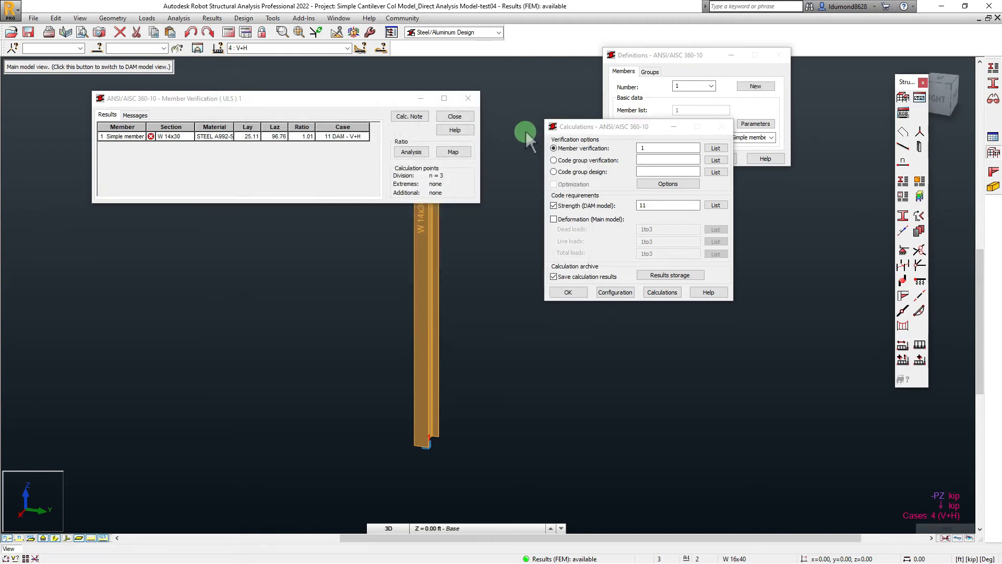
Step: Move the Member Verification window clear of the column, then close it
left_click(368, 104)
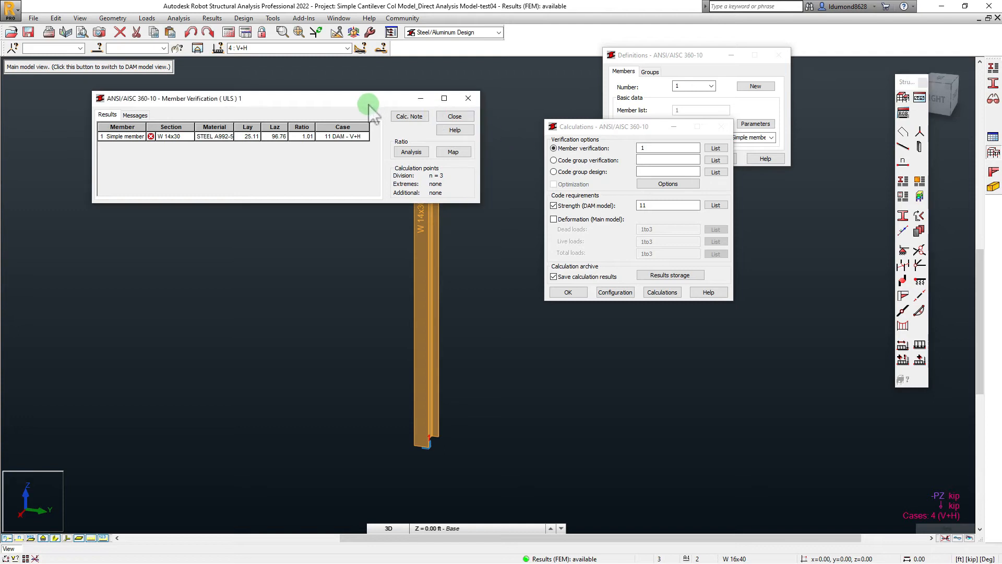
left_click_drag(369, 103, 297, 186)
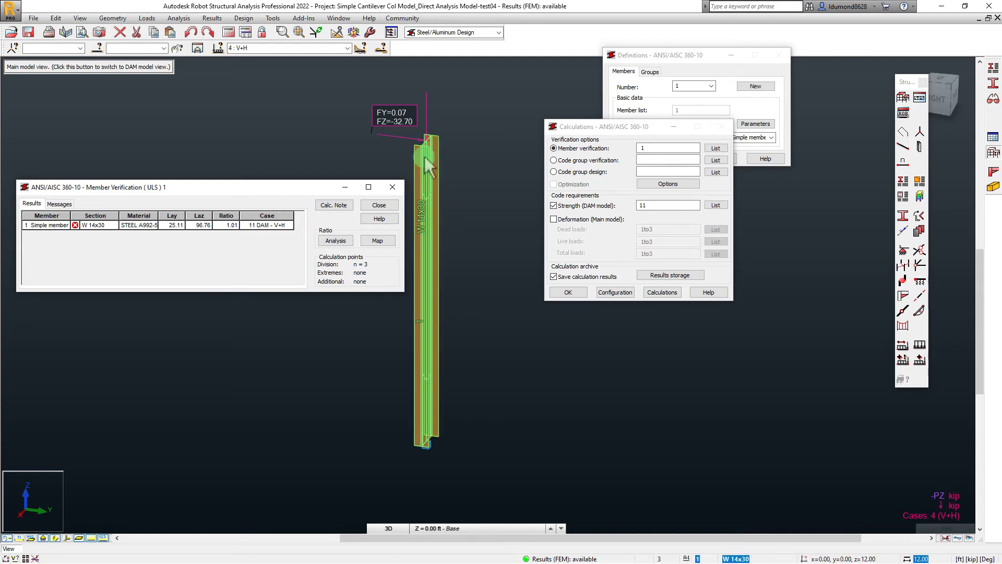
scroll(448, 174, "down", 2)
middle_click_drag(458, 197, 471, 191)
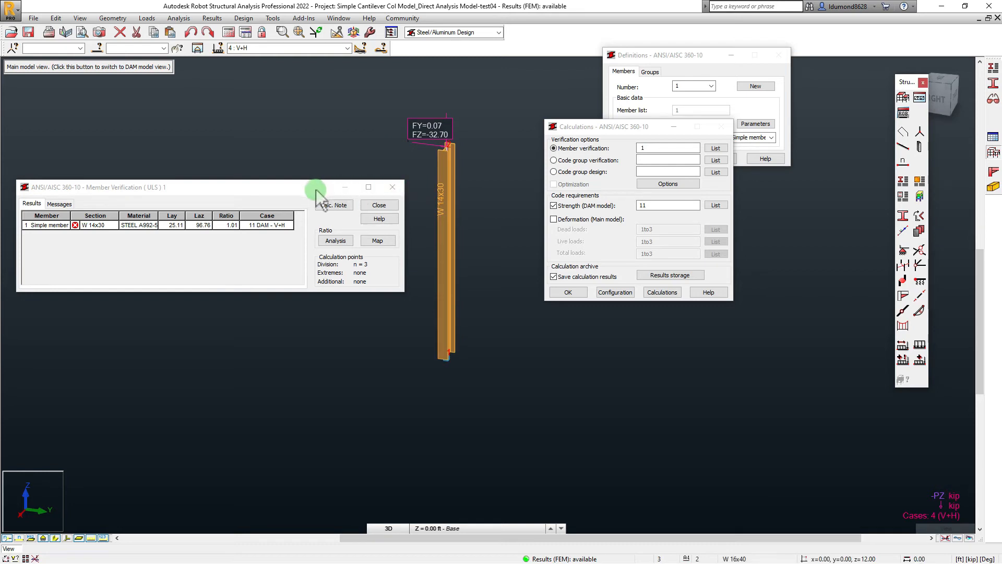
left_click_drag(270, 190, 277, 170)
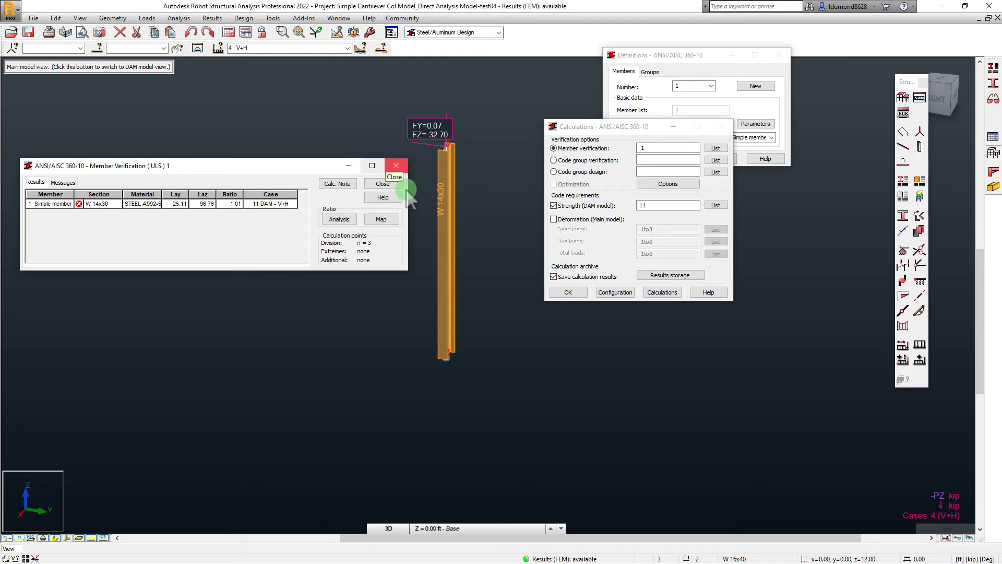
left_click(481, 243)
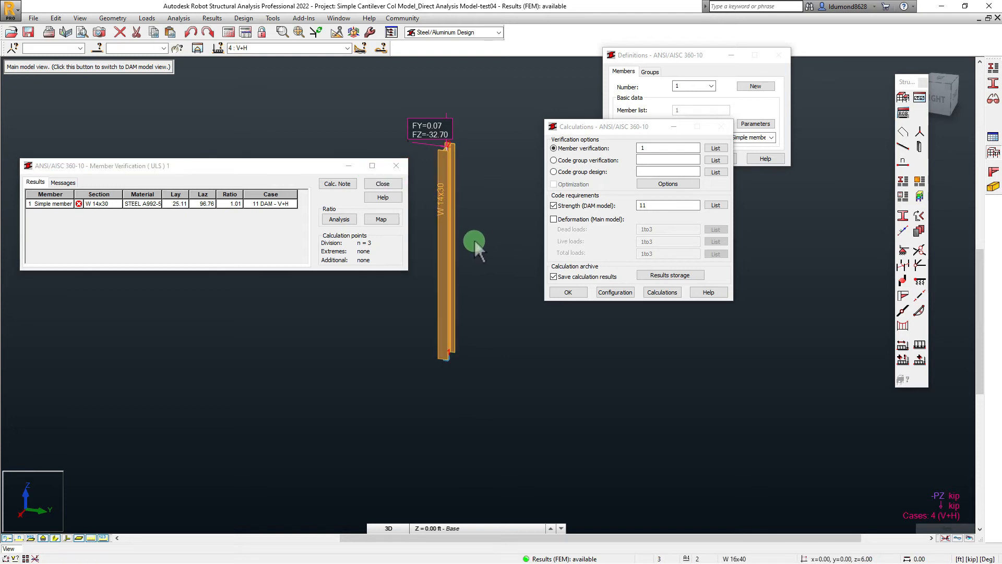
left_click(397, 166)
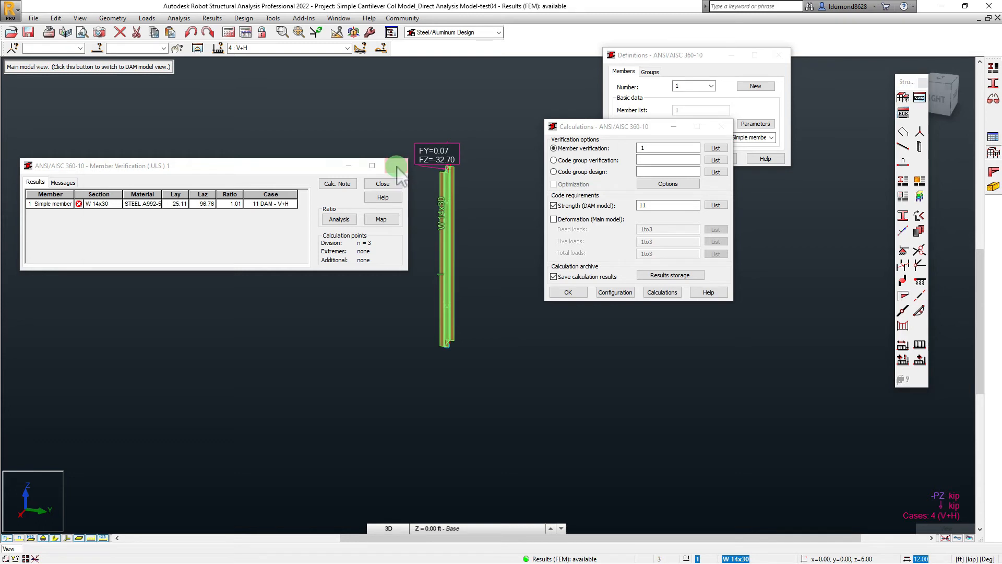
left_click(150, 252)
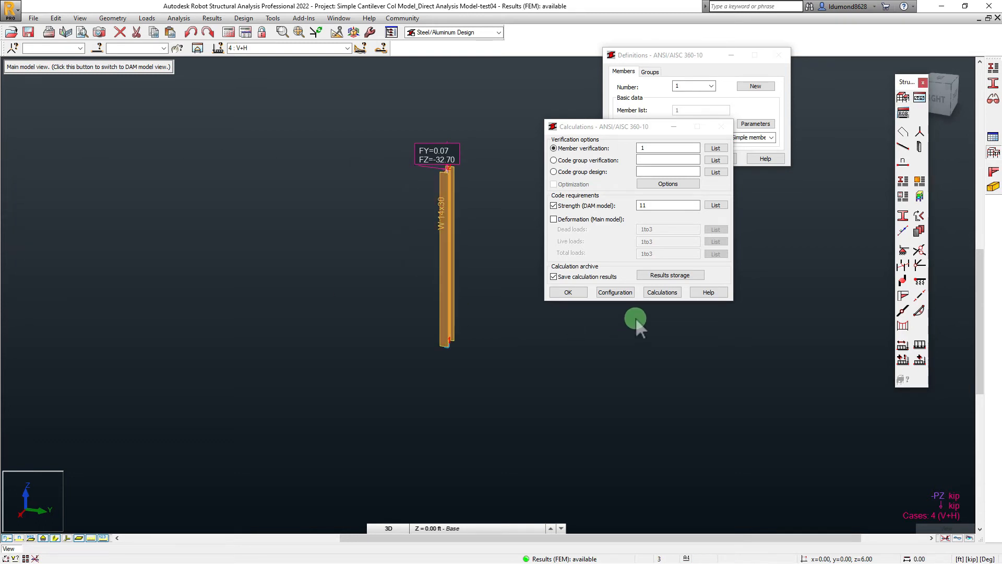
Step: Switch from the Steel/Aluminum Design layout to the Structure Model layout and show the column in the RIGHT view
left_click(500, 32)
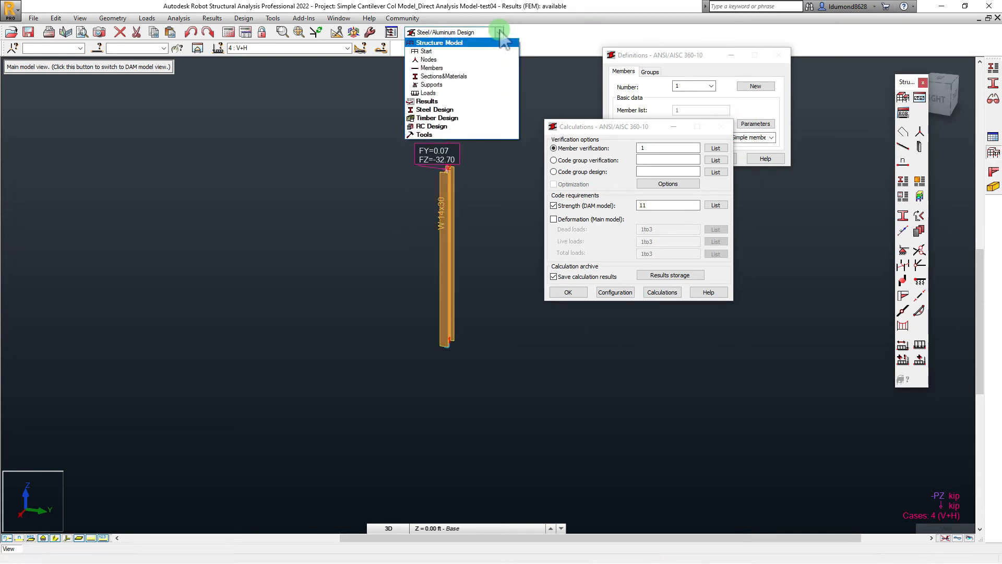
left_click(527, 30)
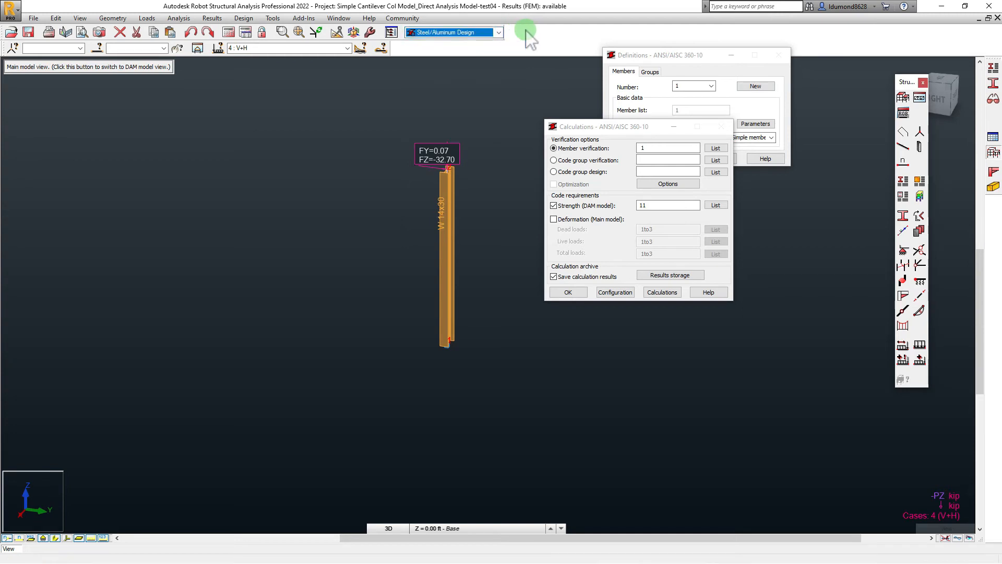
left_click(725, 130)
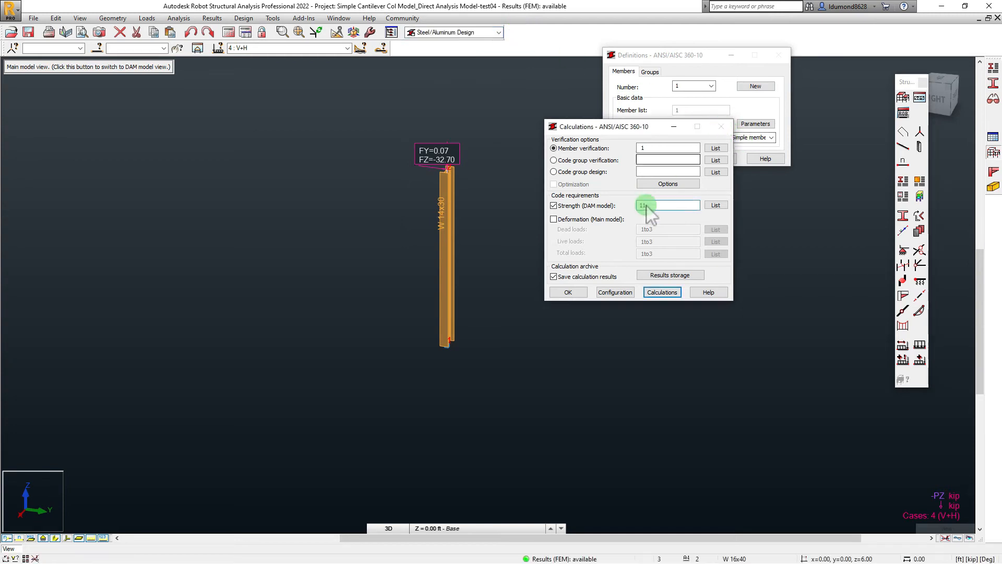
left_click(497, 33)
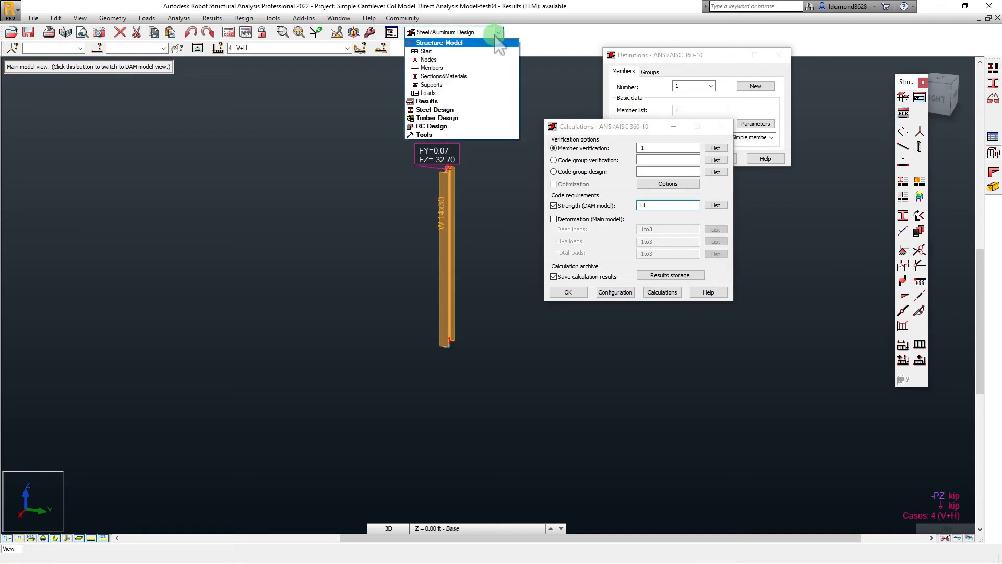
left_click(466, 41)
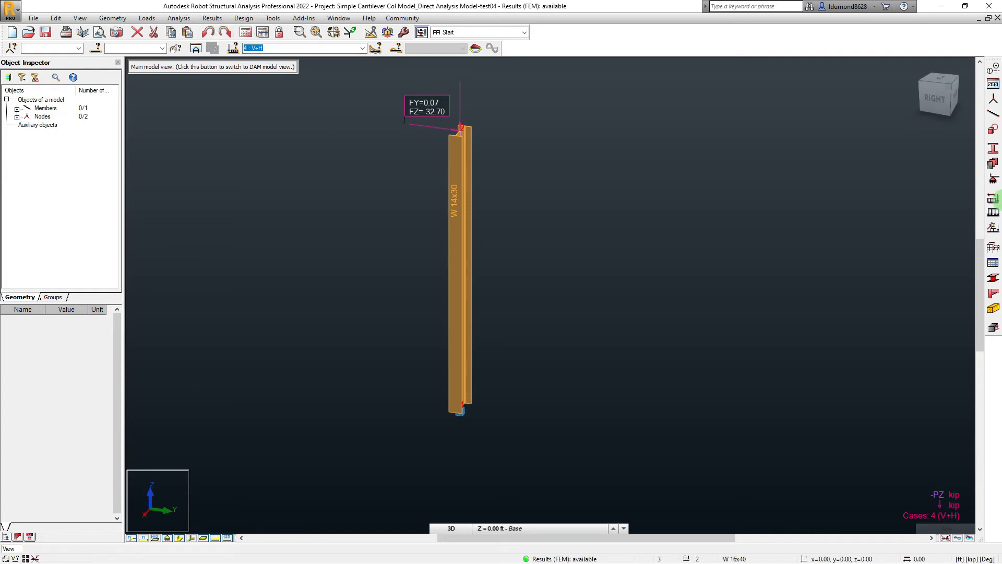
left_click(936, 97)
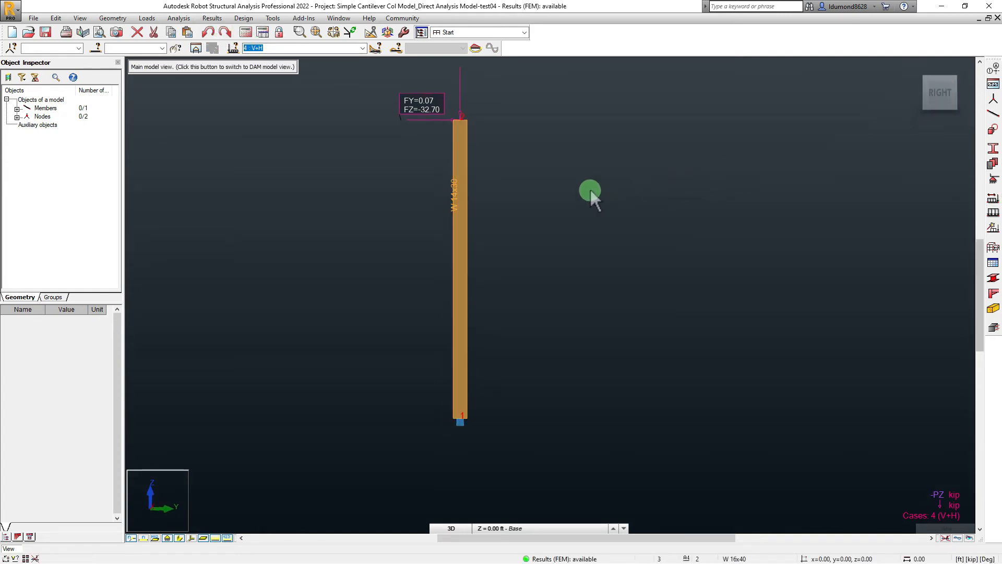
middle_click_drag(543, 221, 520, 219)
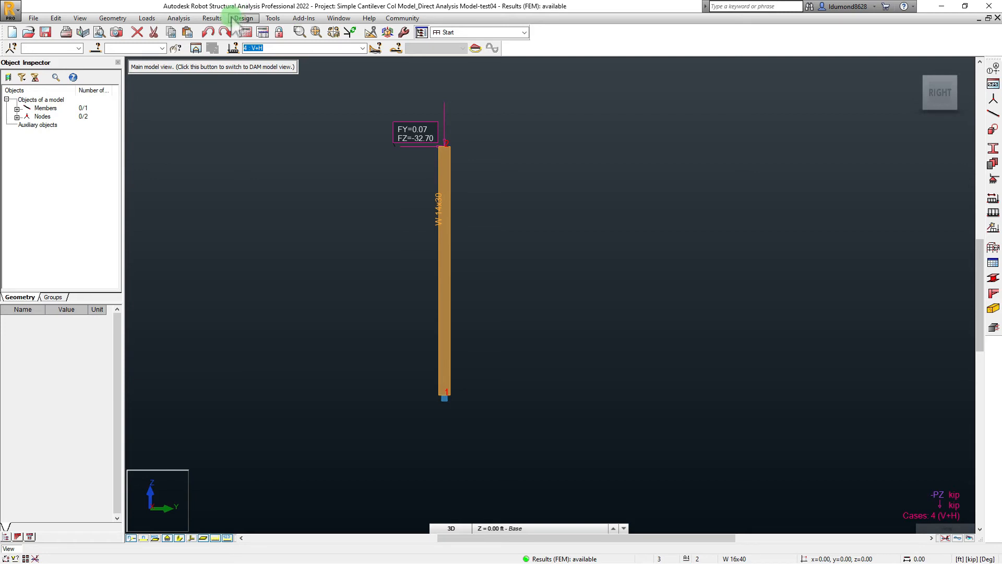
Step: Open the result diagrams for members and place the Diagrams dialog beside the column
left_click(525, 32)
left_click(553, 35)
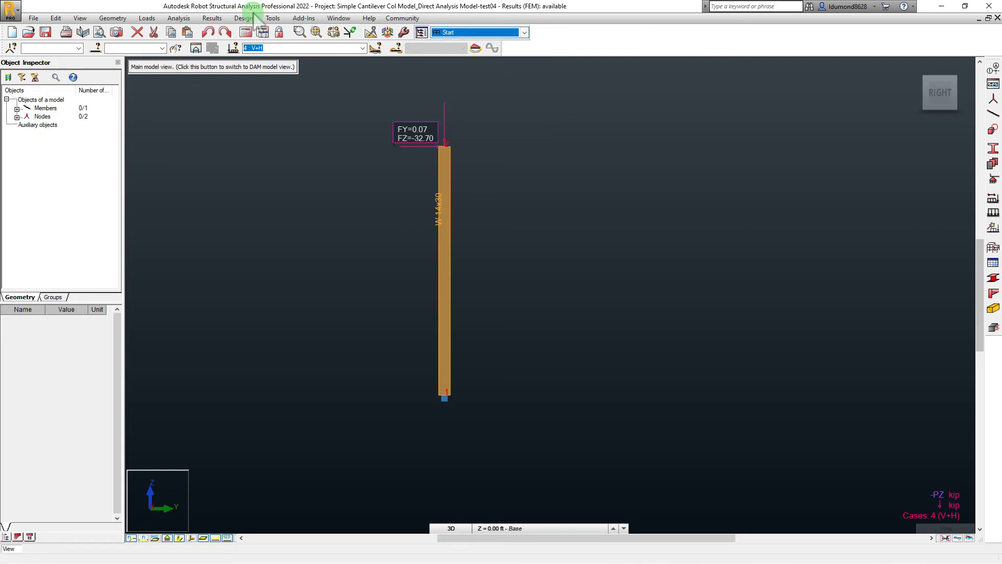
left_click(212, 18)
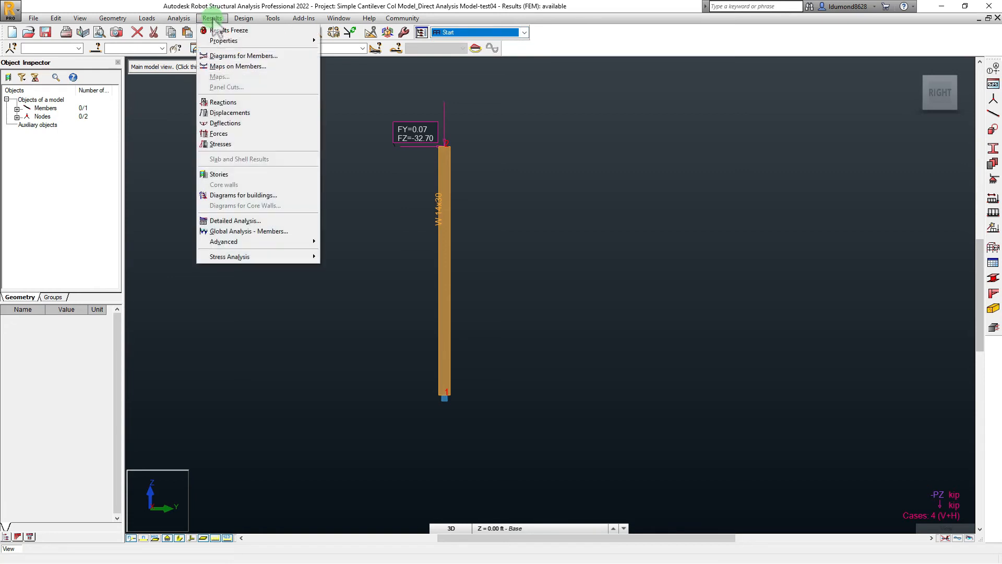
left_click(244, 56)
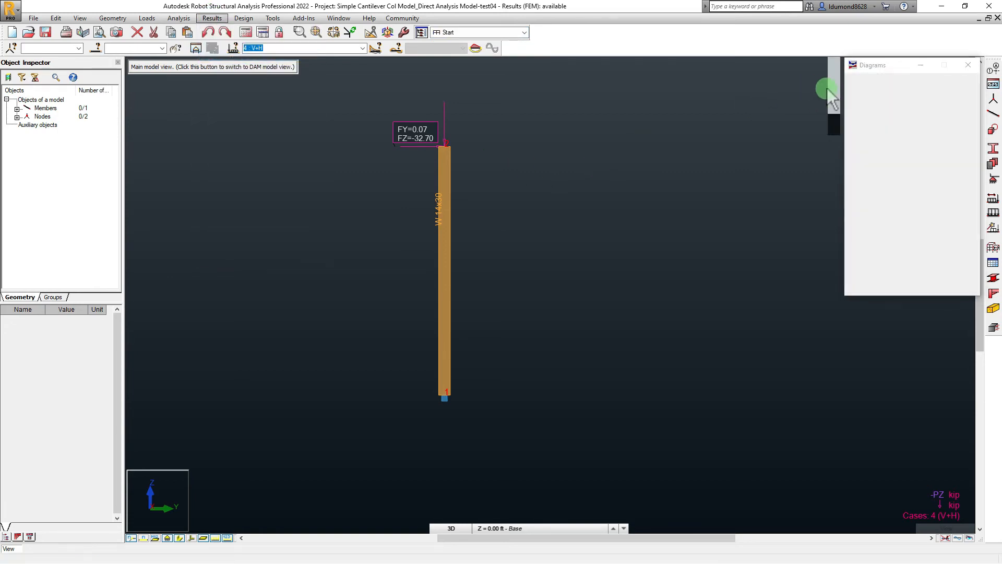
mouse_move(871, 74)
left_mouse_down()
mouse_move(793, 66)
mouse_move(719, 86)
left_mouse_up()
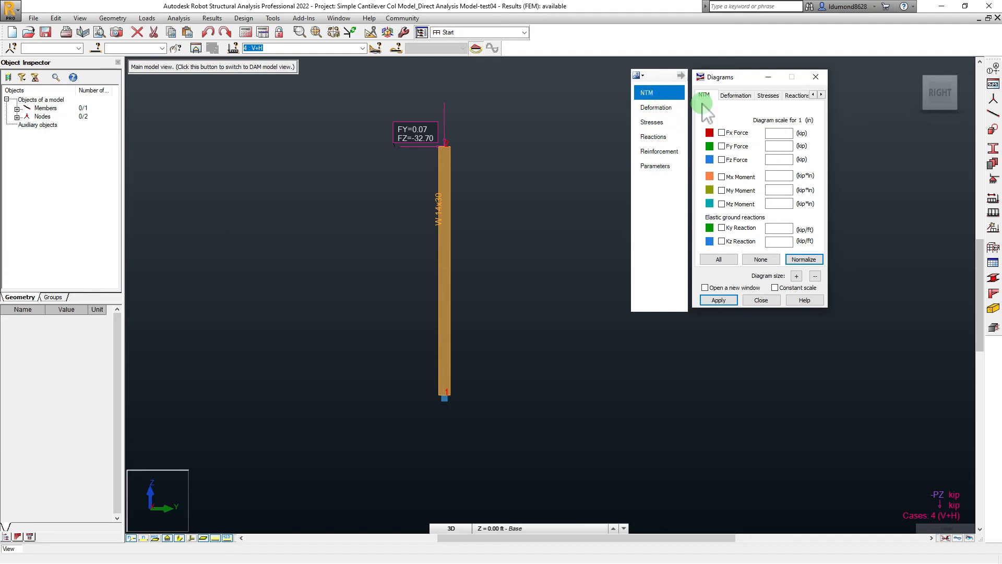
left_click_drag(722, 77, 671, 48)
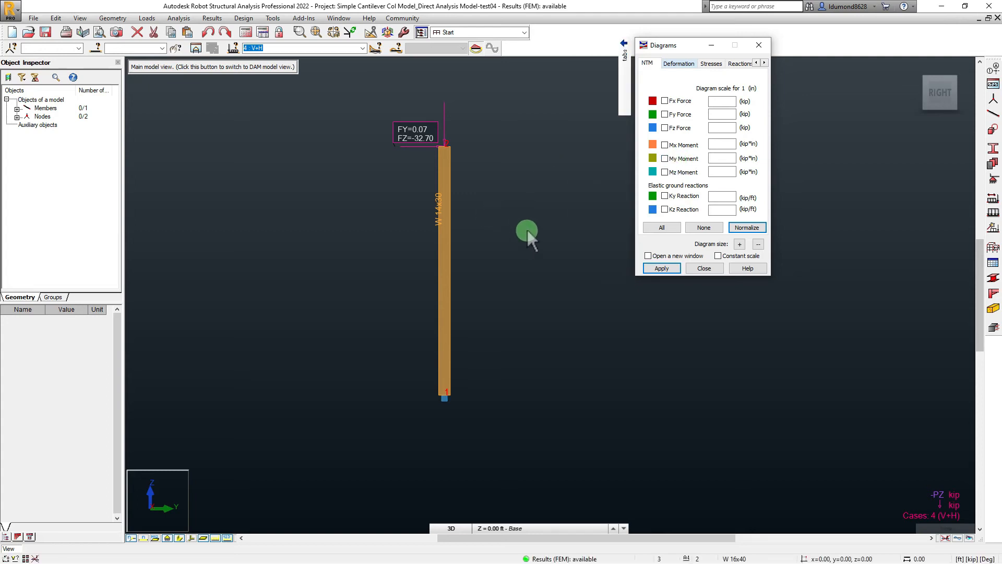
Step: Turn on the display of the column's local axes and examine their orientation in 3D
middle_click_drag(527, 230, 451, 269)
scroll(484, 254, "down", 2)
scroll(479, 256, "up", 3)
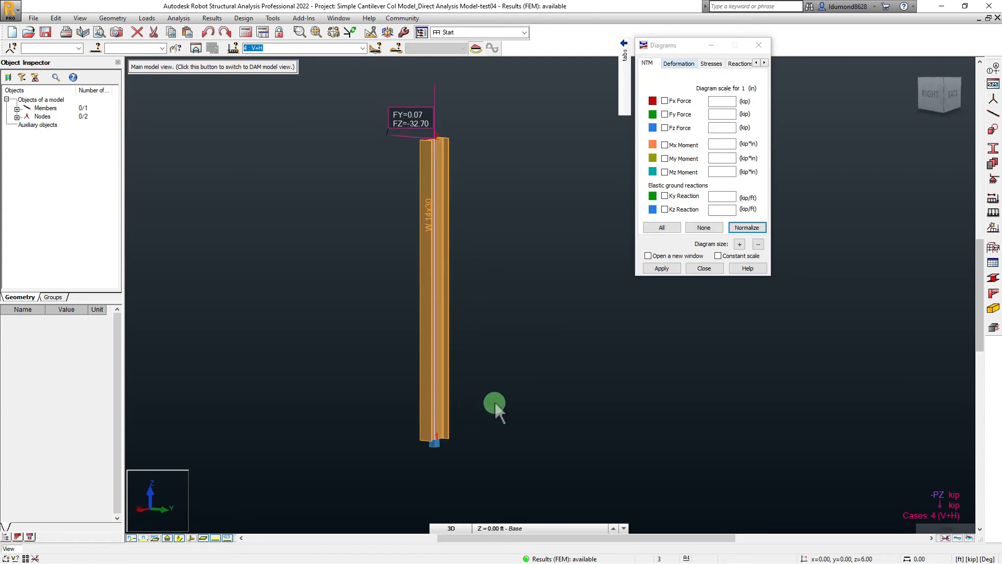
left_click(191, 540)
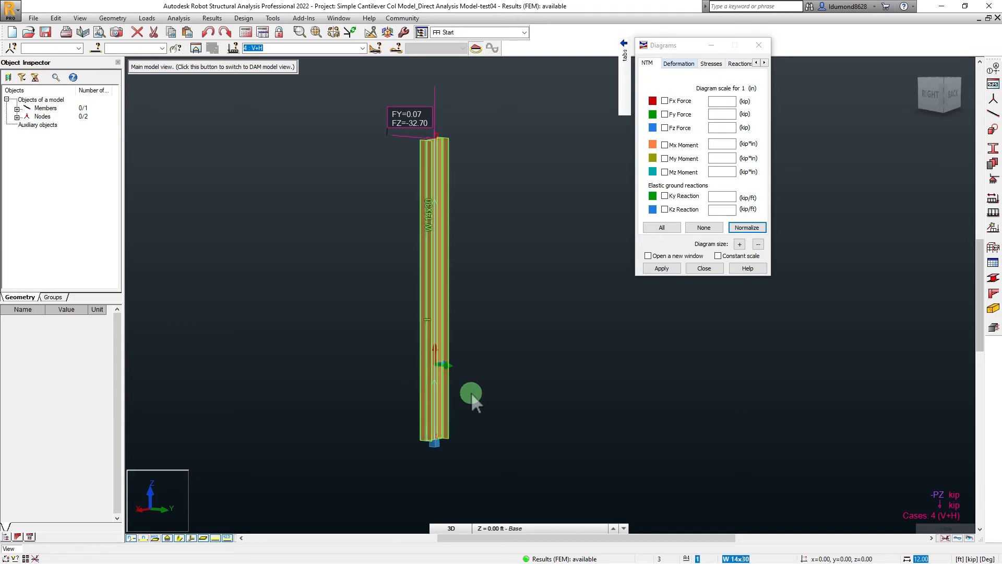
middle_click_drag(491, 400, 468, 406, "shift")
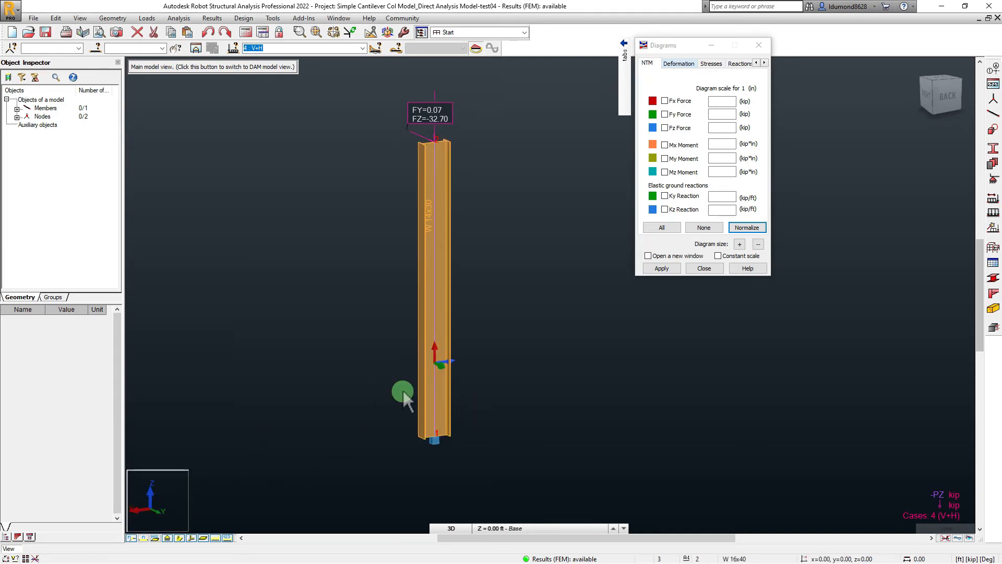
left_click(449, 387)
left_click(463, 380)
left_click(444, 371)
middle_click_drag(507, 406, 507, 395)
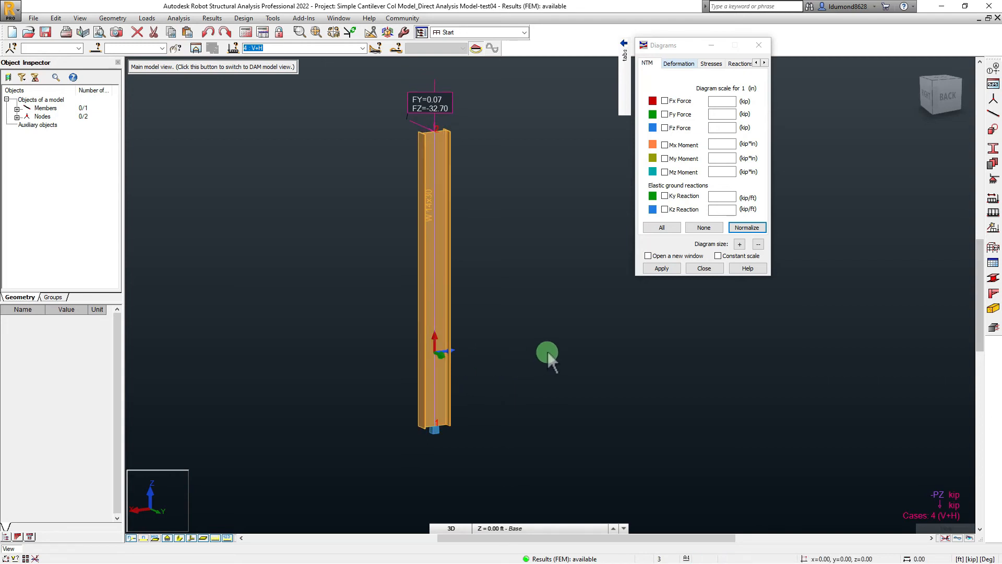
Step: Display the Mz Moment diagram on the column for case 4 : V+H and show it in the RIGHT view
left_click(665, 173)
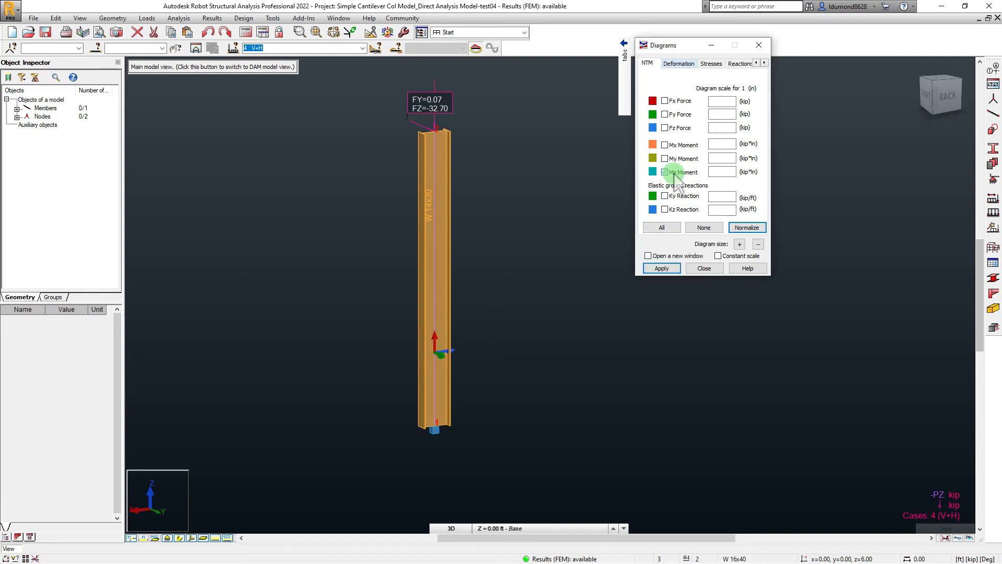
left_click(679, 268)
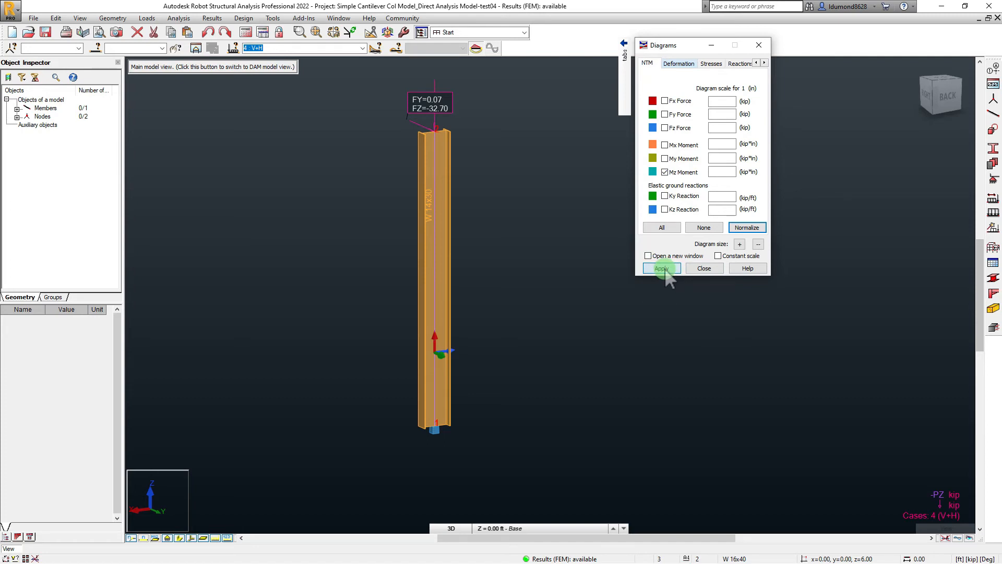
left_click(663, 269)
middle_click_drag(522, 334, 603, 318, "shift")
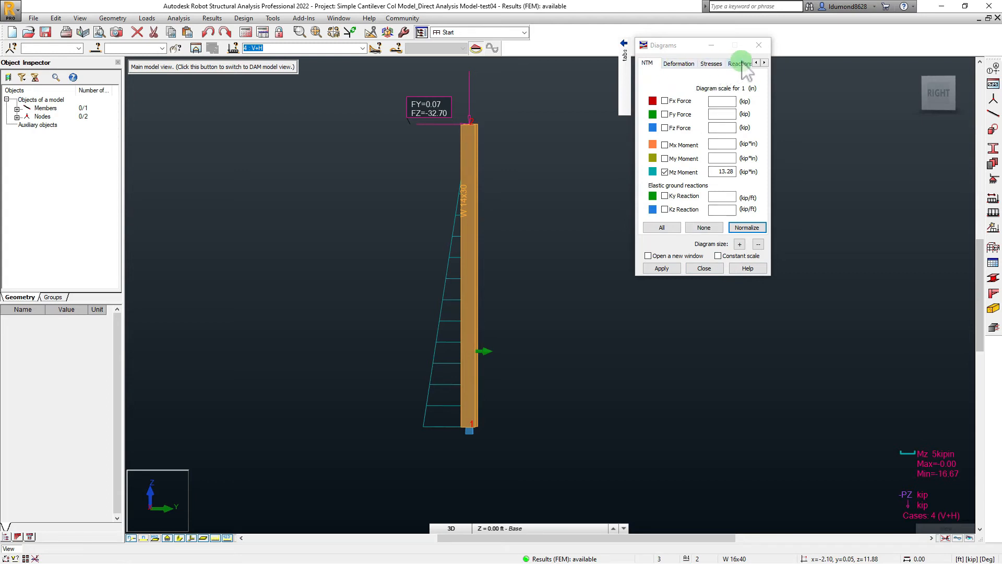
Step: Display labels with local extreme values on the column's Mz moment diagram
mouse_move(625, 78)
left_click(593, 135)
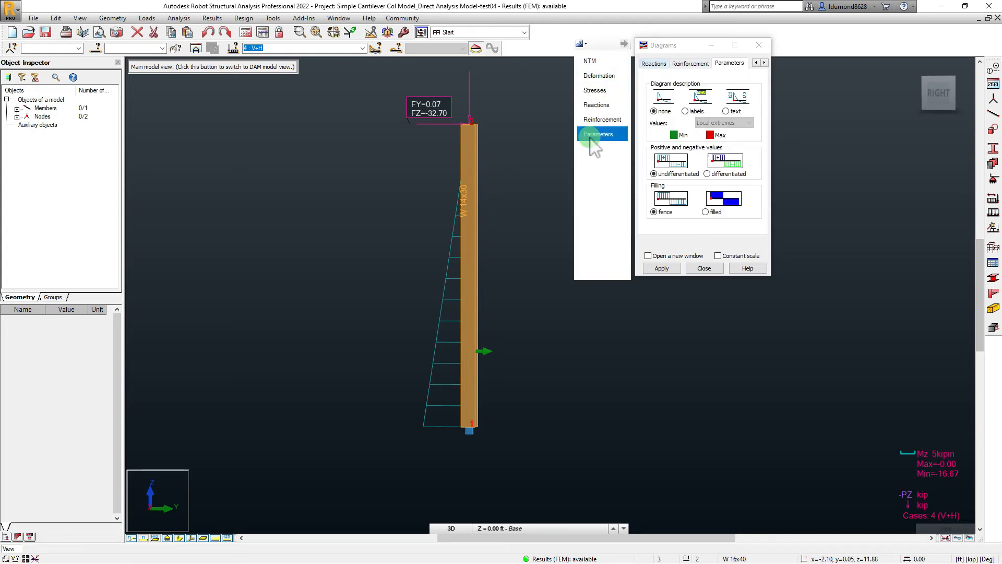
left_click(686, 111)
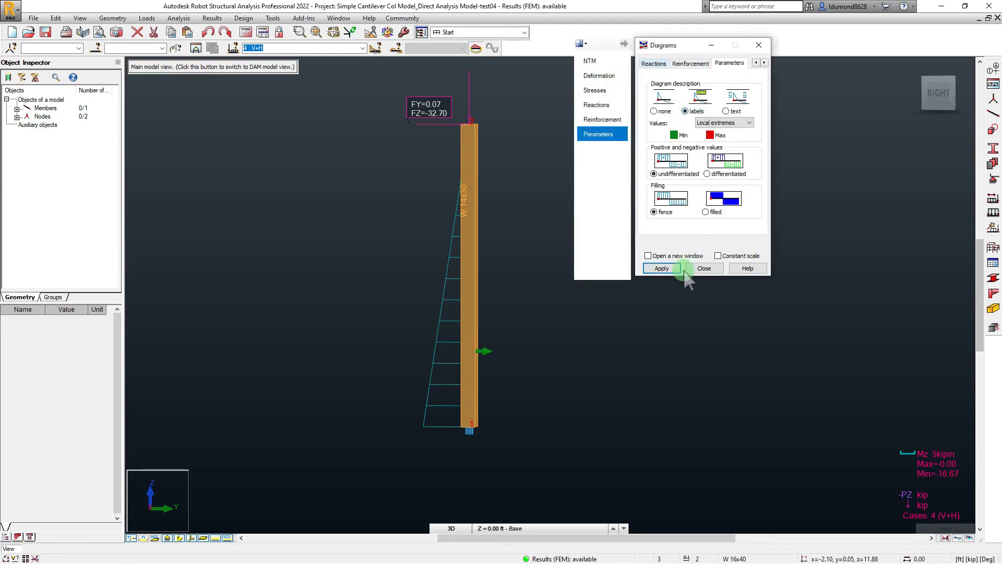
left_click(662, 268)
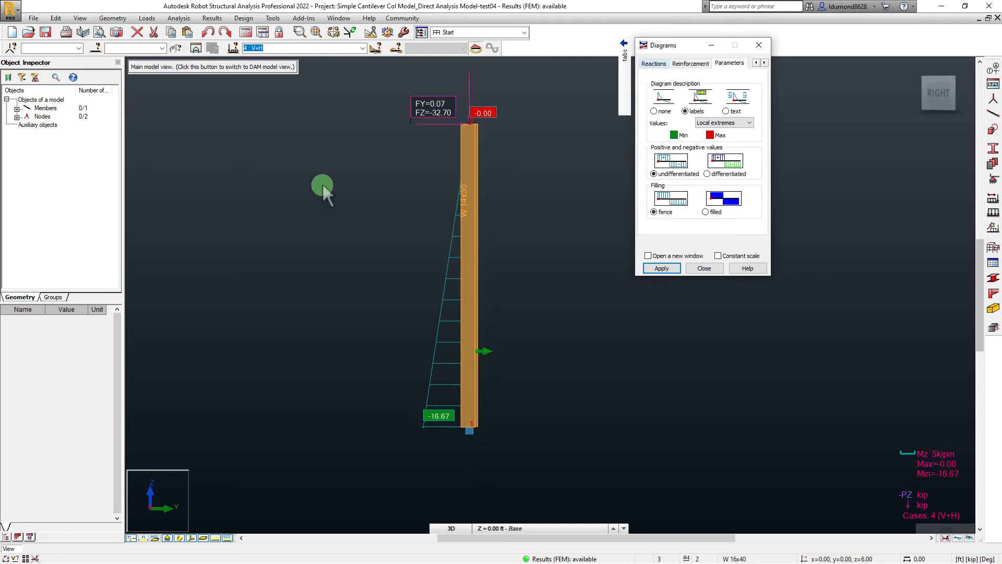
Step: Switch from the main model view to the DAM model view to show the column's moment diagram there
scroll(322, 185, "down", 1)
middle_click_drag(321, 182, 309, 187)
scroll(309, 187, "up", 1)
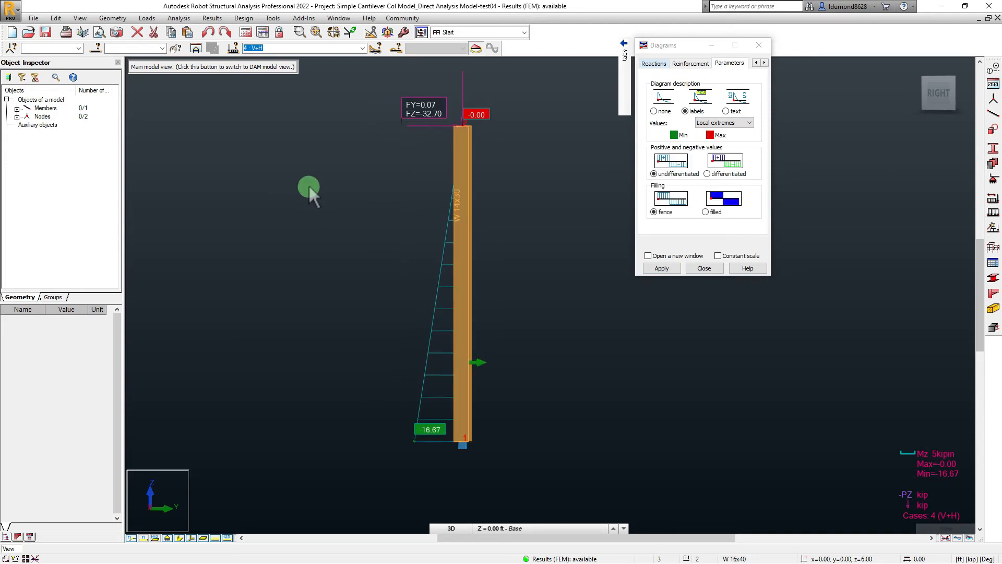
left_click(229, 69)
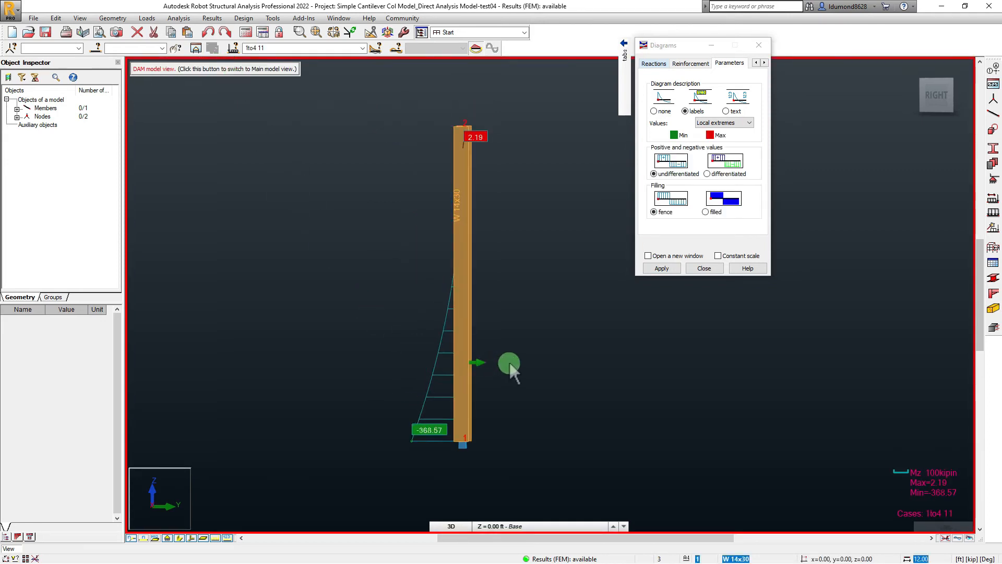
mouse_move(509, 361)
middle_mouse_down()
mouse_move(517, 353)
mouse_move(503, 347)
middle_mouse_up()
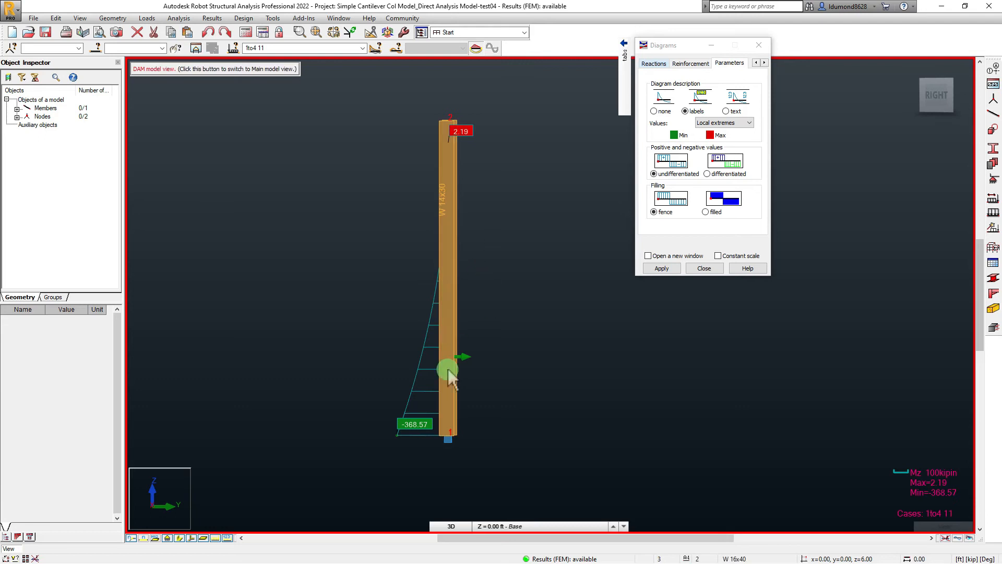
Step: Turn off the section shape display for the column in the DAM model view and close the diagram settings
left_click(181, 538)
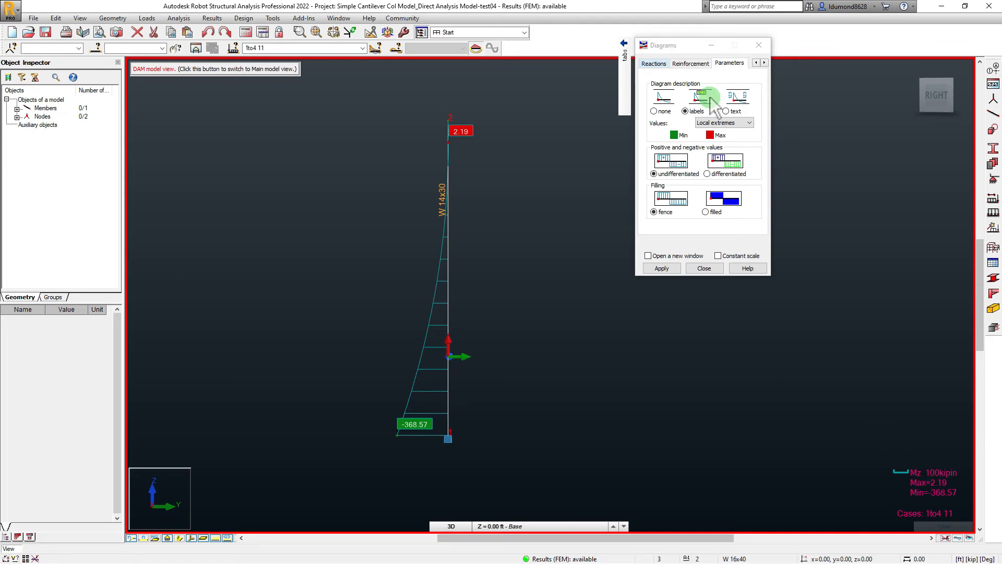
left_click(625, 52)
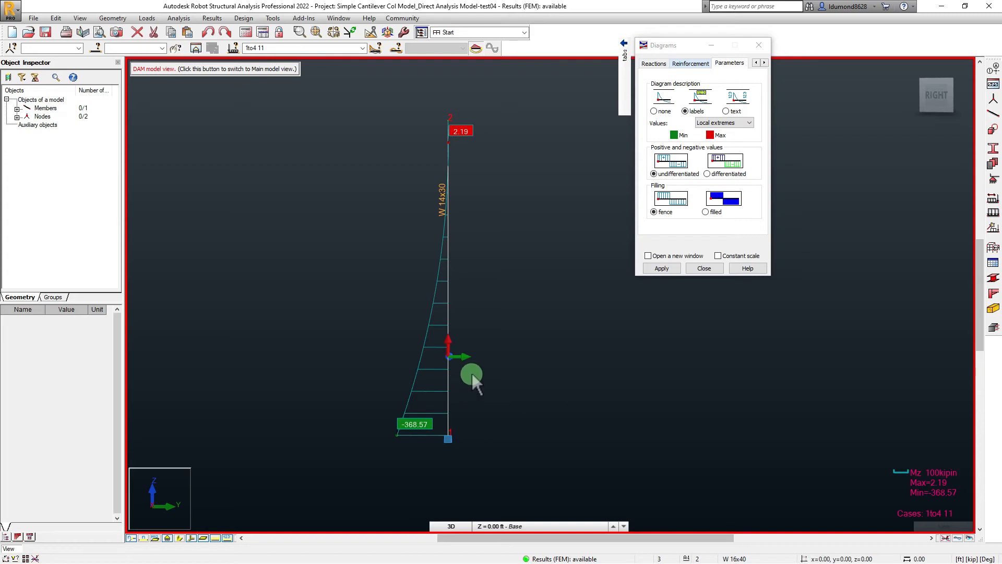
left_click(446, 425)
middle_click_drag(483, 405, 512, 397)
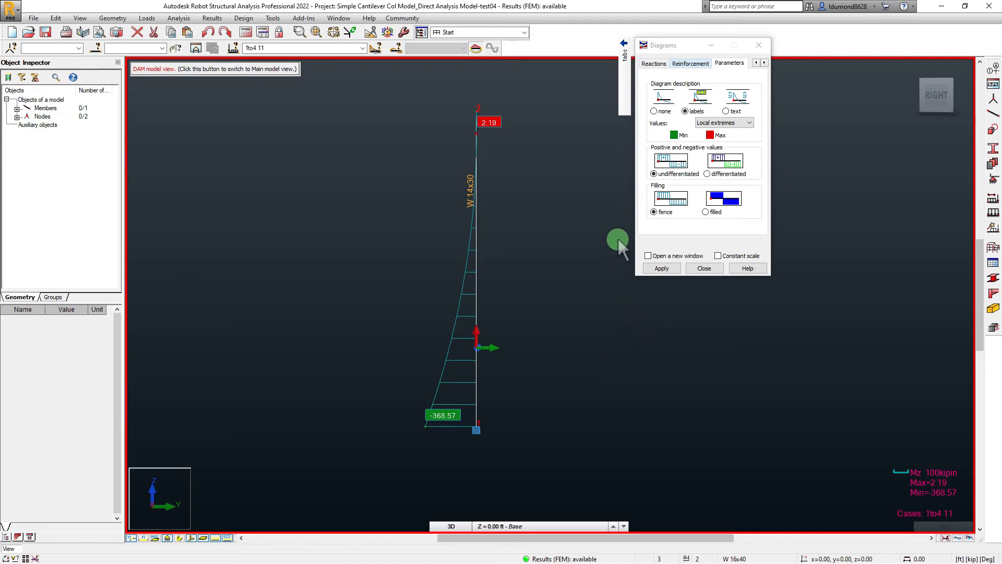
left_click(760, 45)
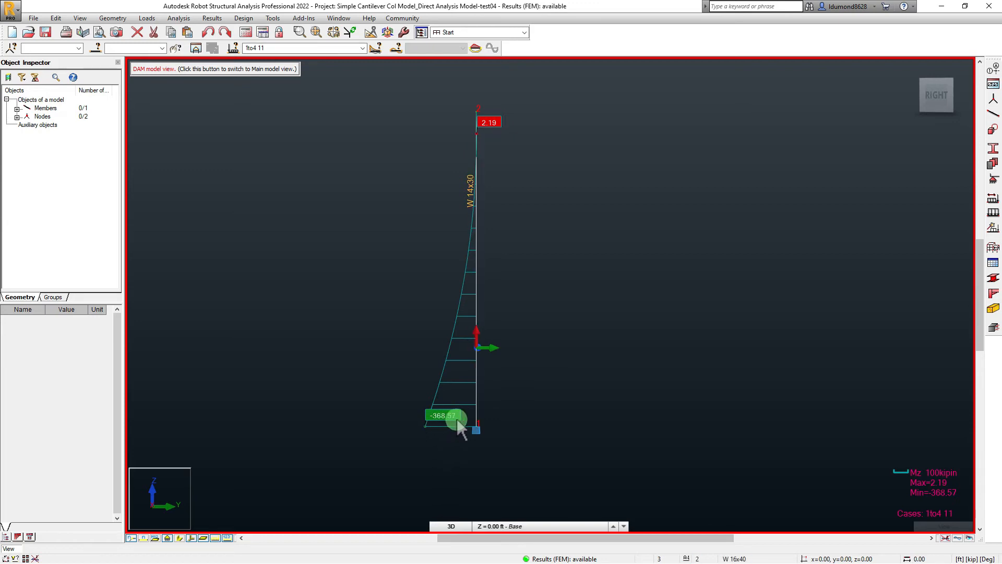
Step: Open the steel members design calculations and check the configuration for the ASD calculation method
left_click(211, 19)
mouse_move(243, 18)
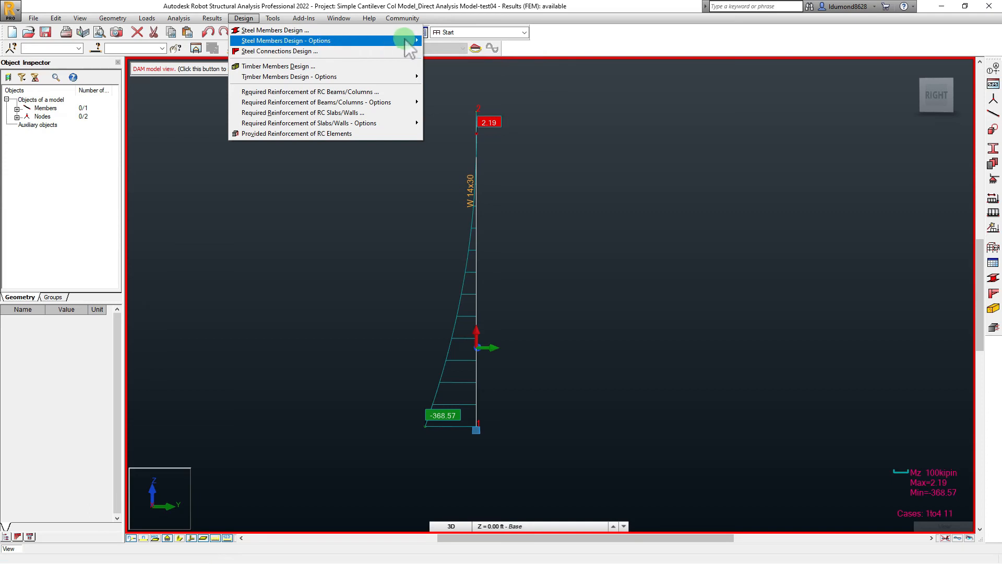
mouse_move(403, 41)
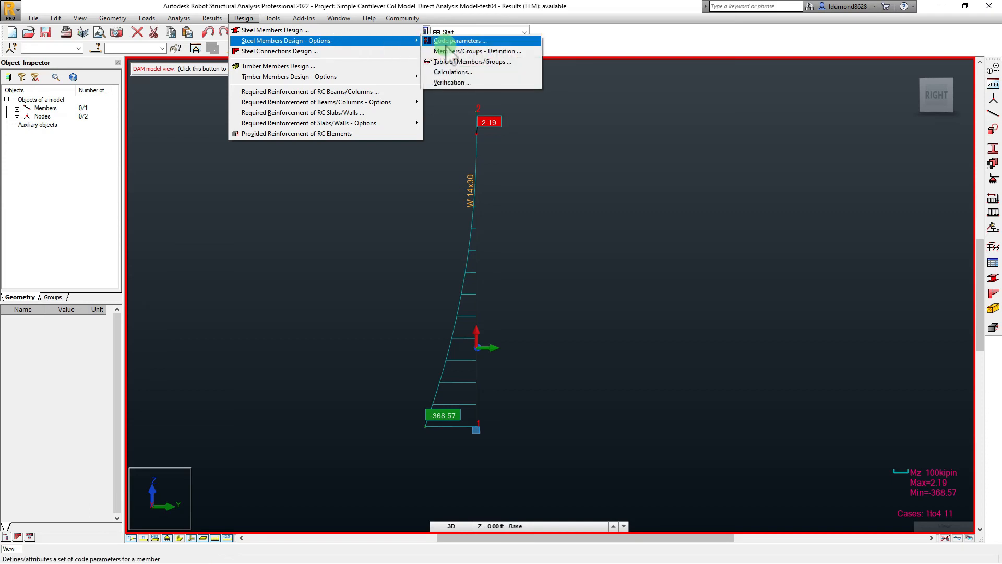
left_click(452, 75)
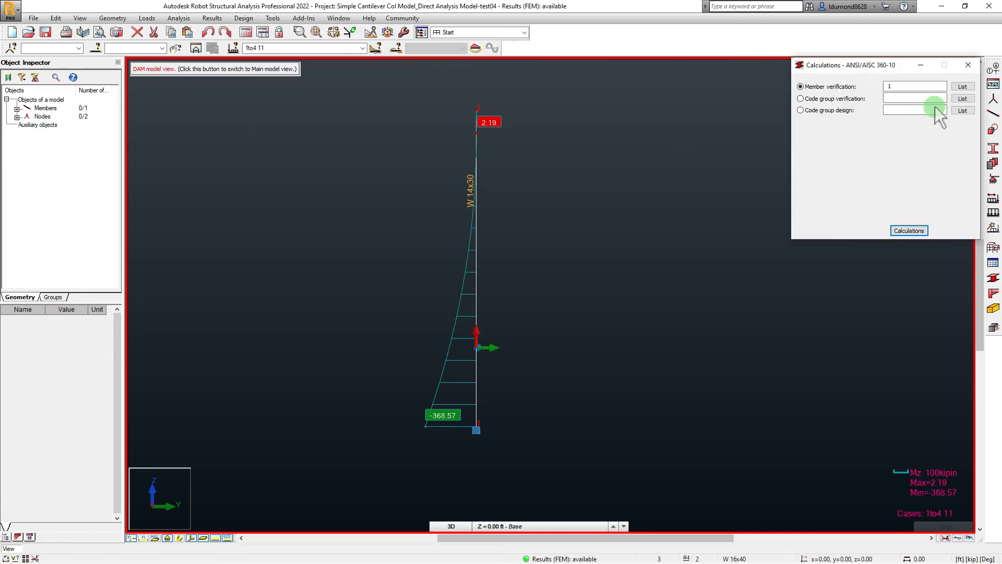
left_click_drag(833, 67, 747, 154)
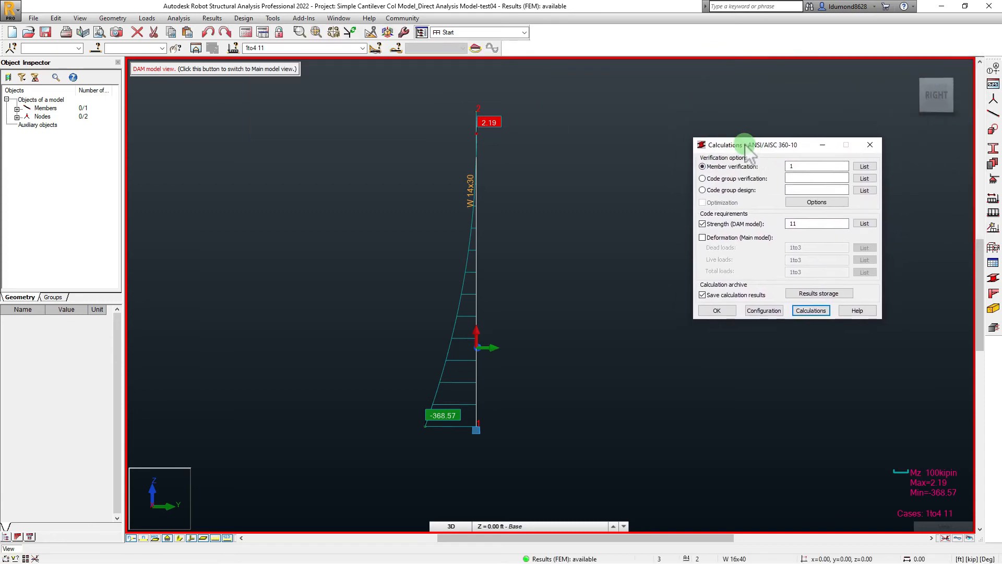
left_click(765, 312)
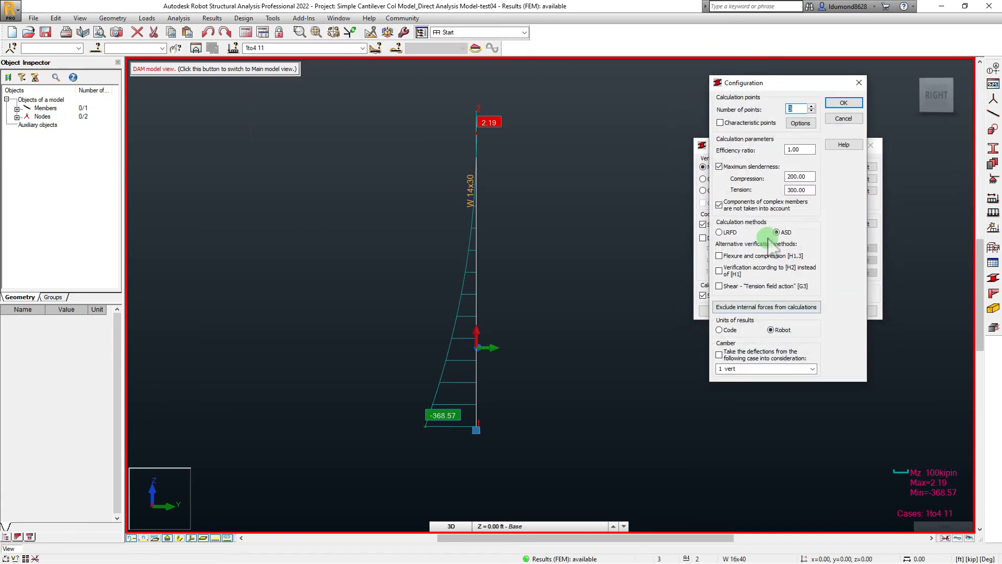
left_click(844, 101)
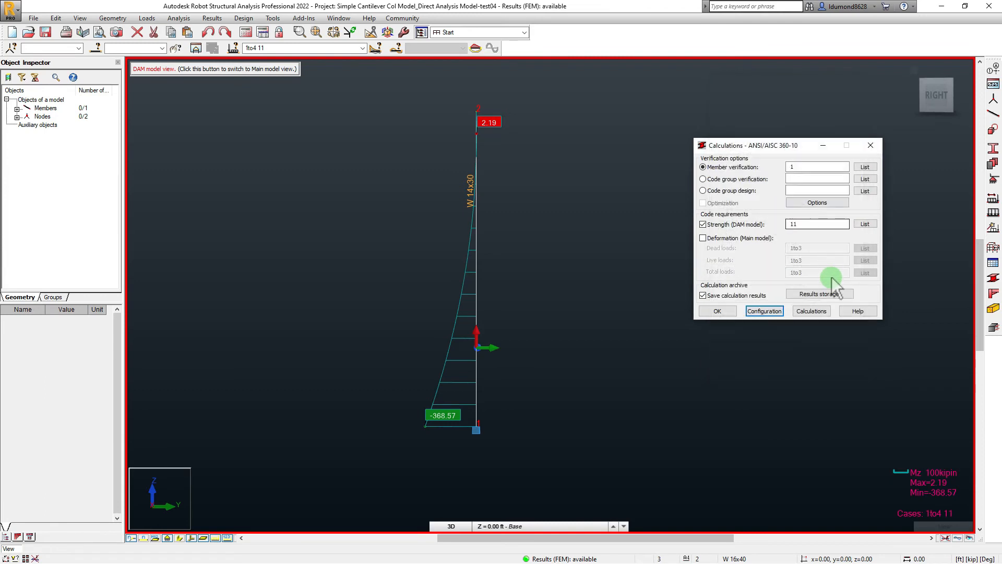
Step: Run the strength verification of member 1 for DAM load case 11 and read the verification messages
left_click(812, 312)
left_click_drag(370, 71, 375, 118)
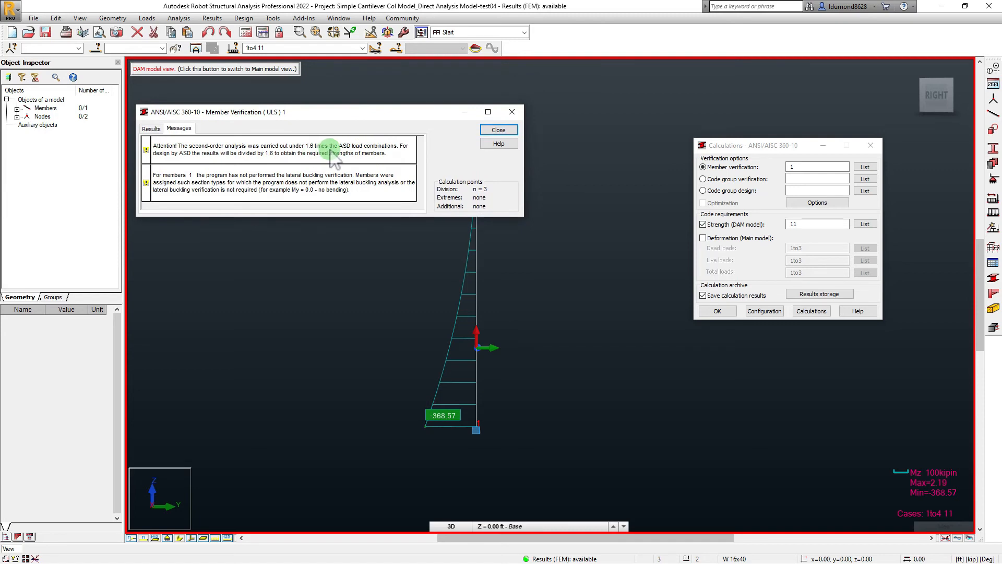
left_click(446, 423)
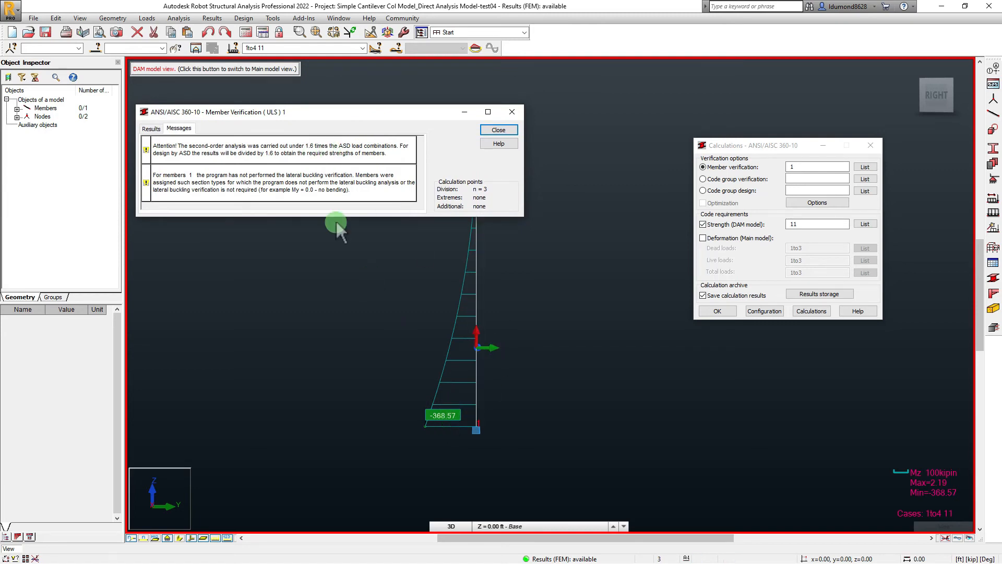
Step: Open the detailed code check results for member 1 and place them clear of the base moment label
left_click(151, 128)
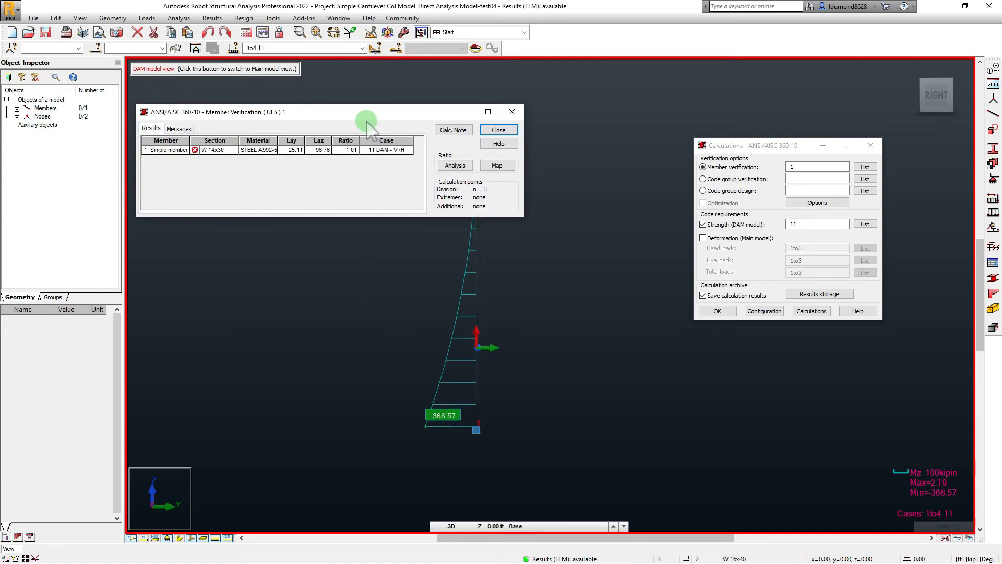
left_click_drag(358, 117, 324, 90)
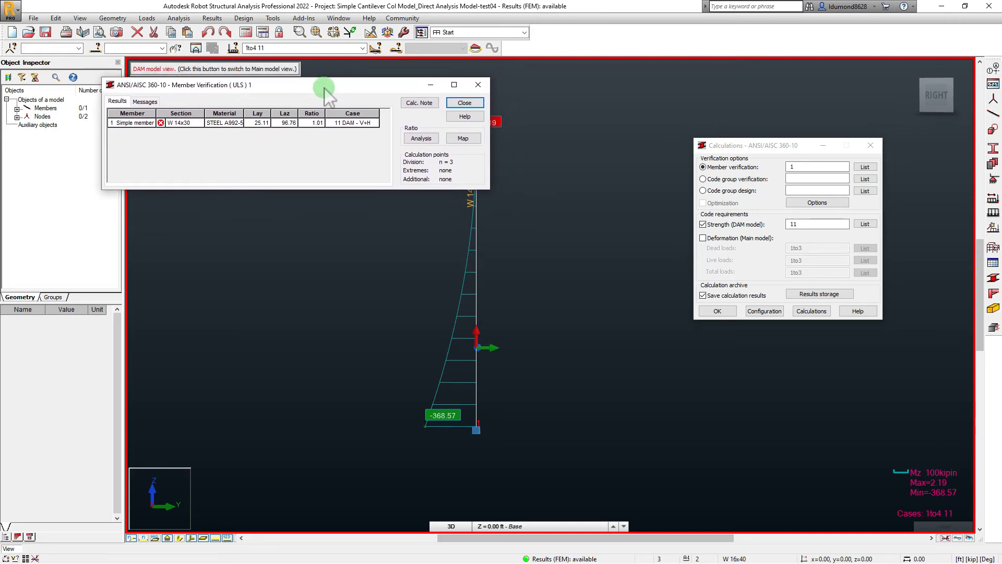
double_click(320, 124)
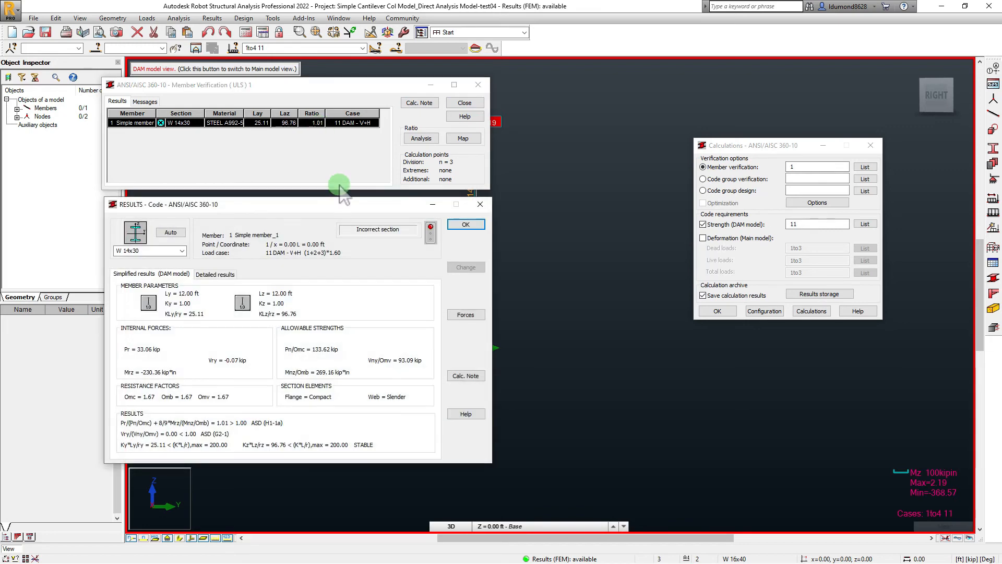
left_click_drag(340, 204, 386, 60)
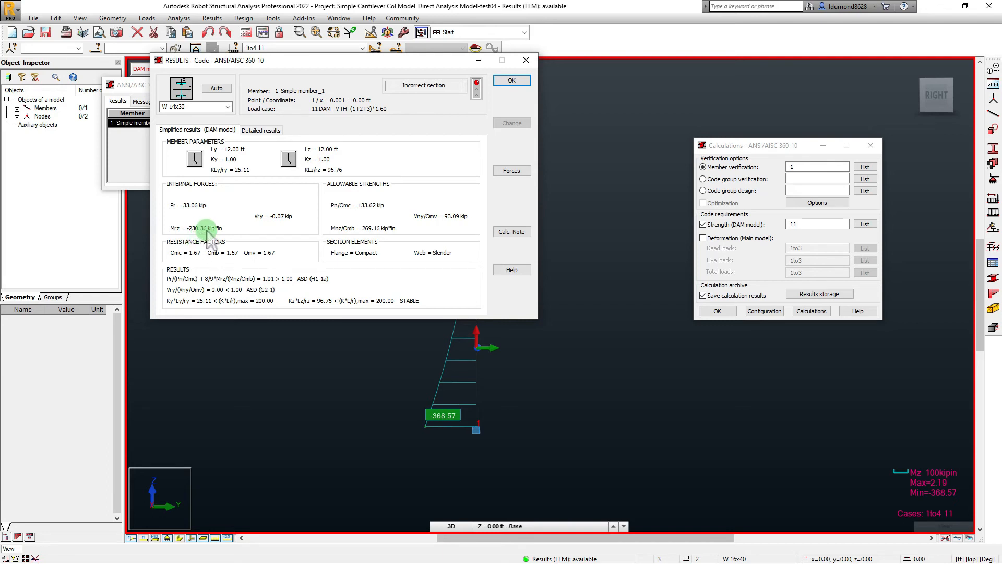
Step: Divide the base moment 368.57 by the ASD factor 1.6 in the built-in calculator
left_click(273, 18)
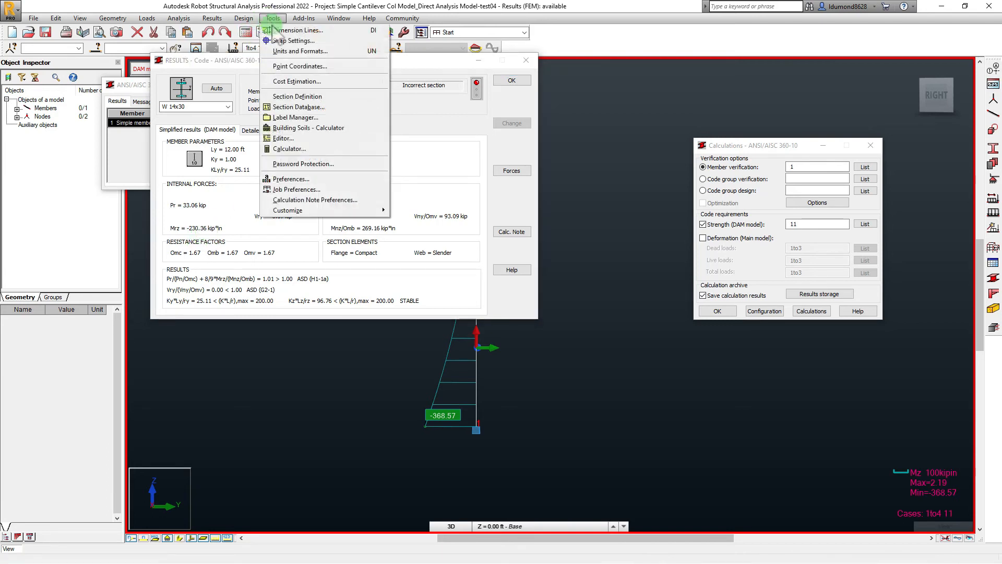
left_click(298, 150)
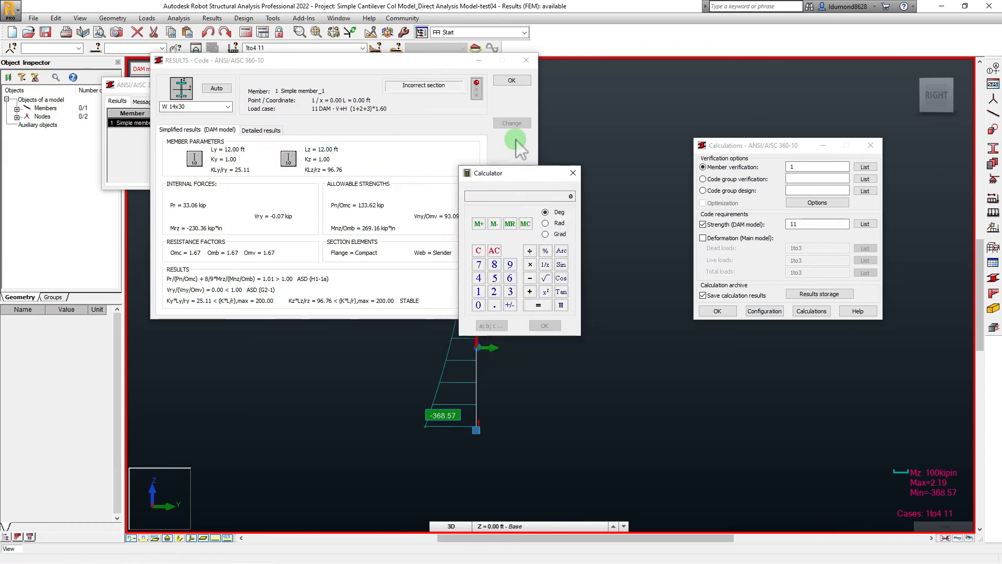
left_click_drag(506, 171, 530, 99)
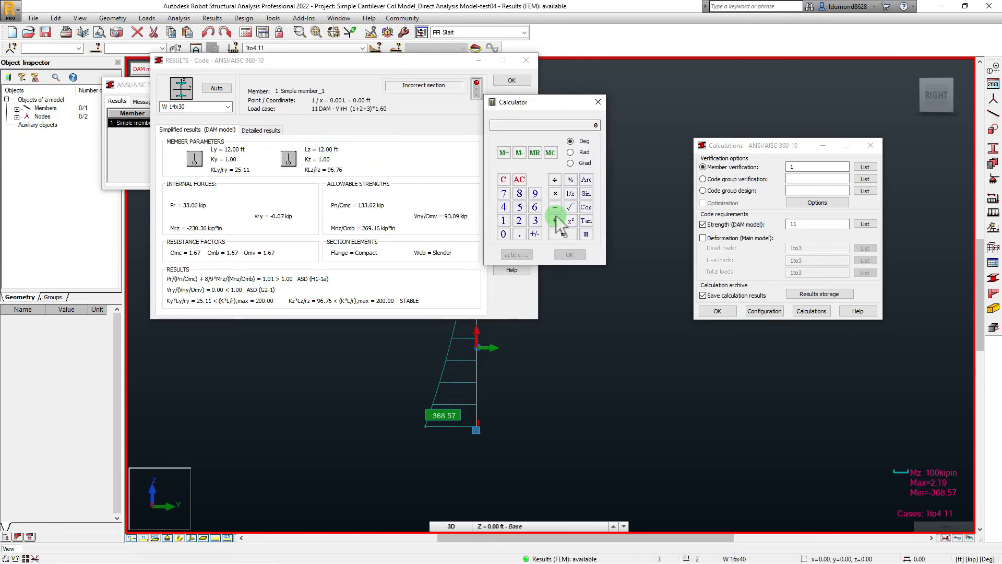
left_click(535, 220)
left_click(535, 206)
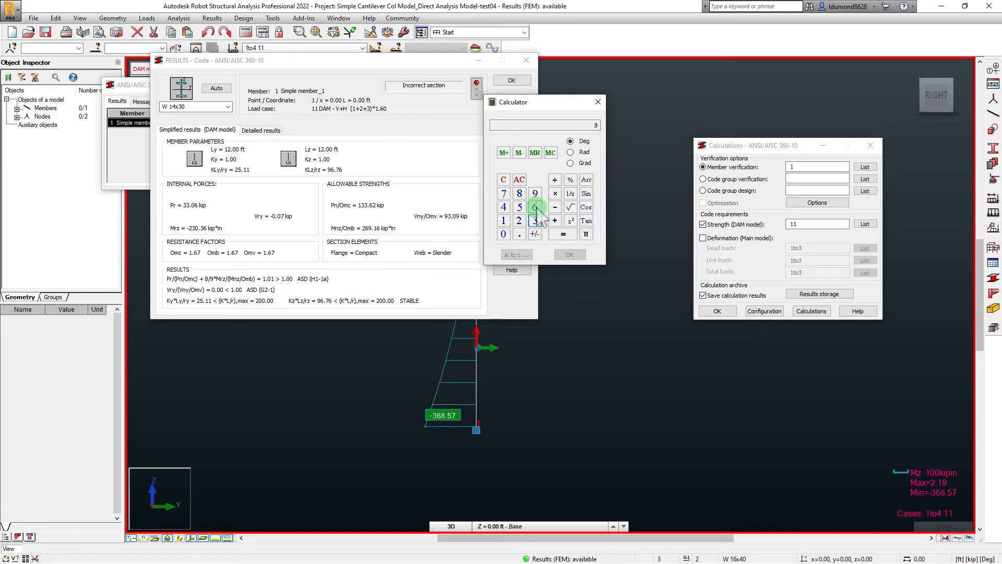
left_click(519, 194)
left_click(519, 235)
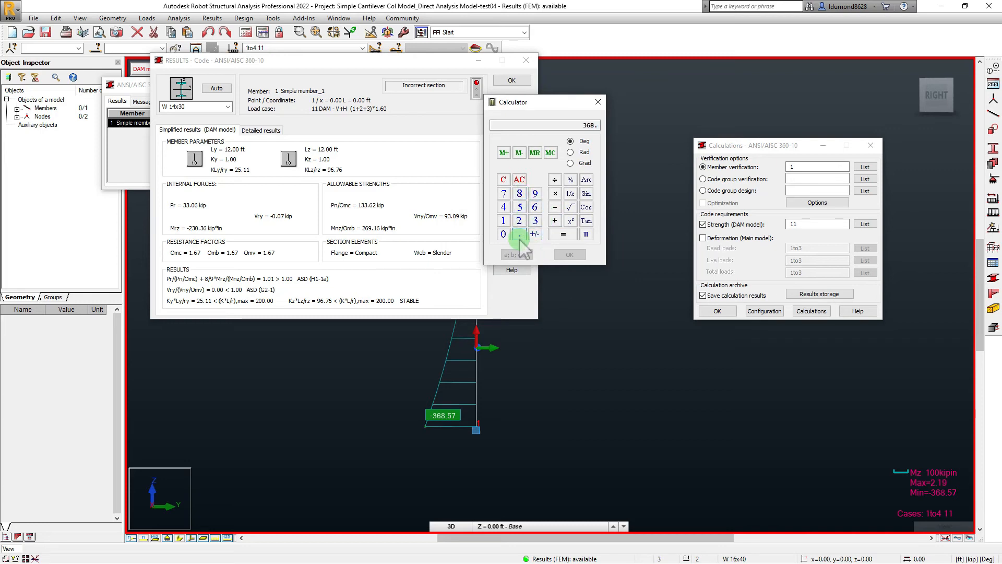
left_click(520, 207)
left_click(504, 194)
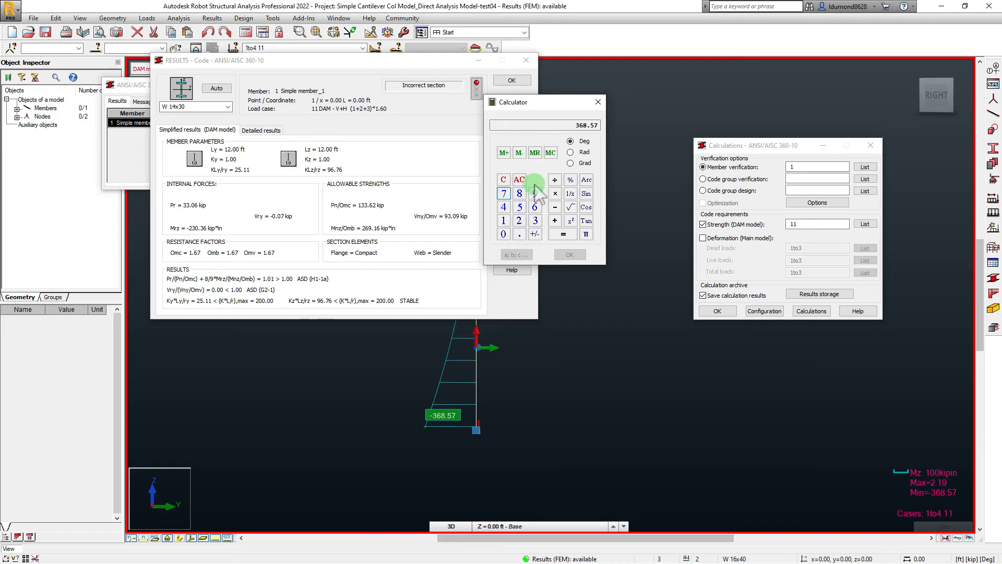
left_click(555, 179)
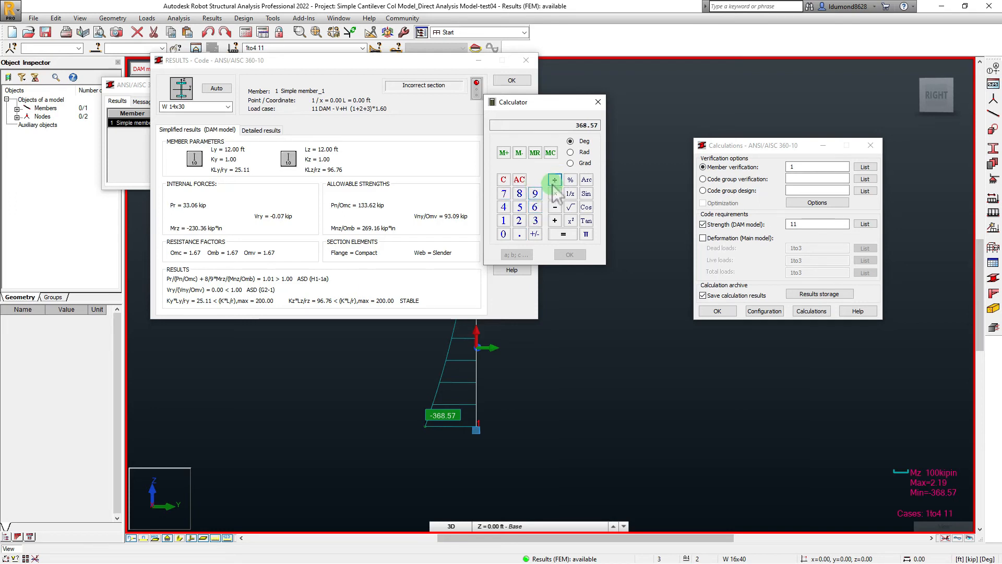
left_click(504, 220)
left_click(519, 235)
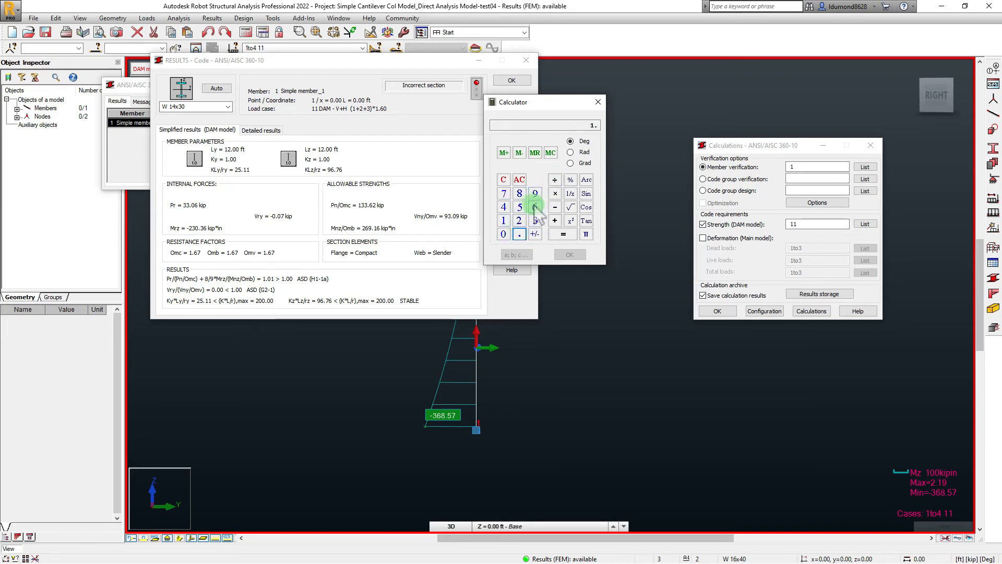
left_click(536, 207)
left_click(564, 235)
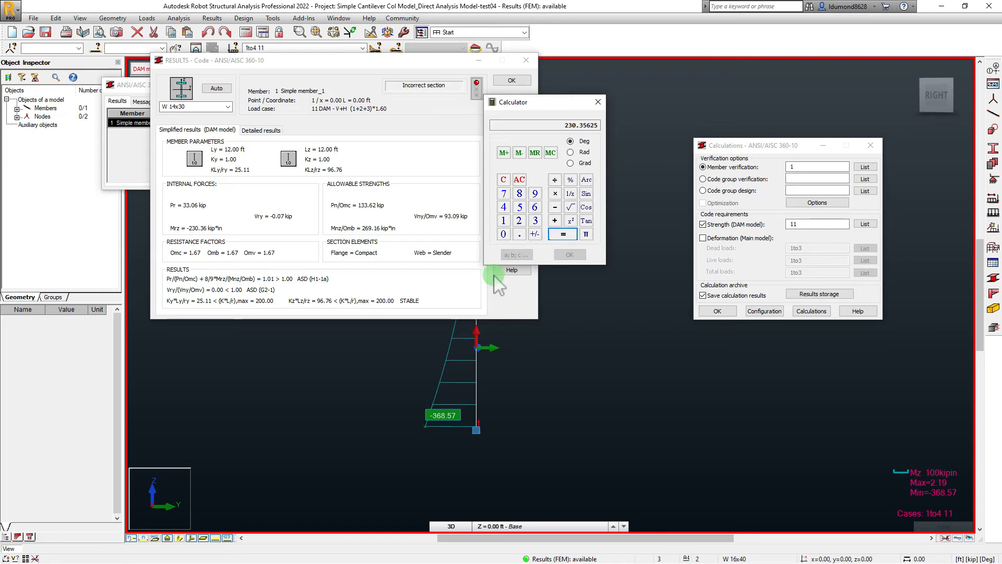
Step: Compare the calculated quotient with the Mrz moment in the code results and close the calculator
left_click(475, 389)
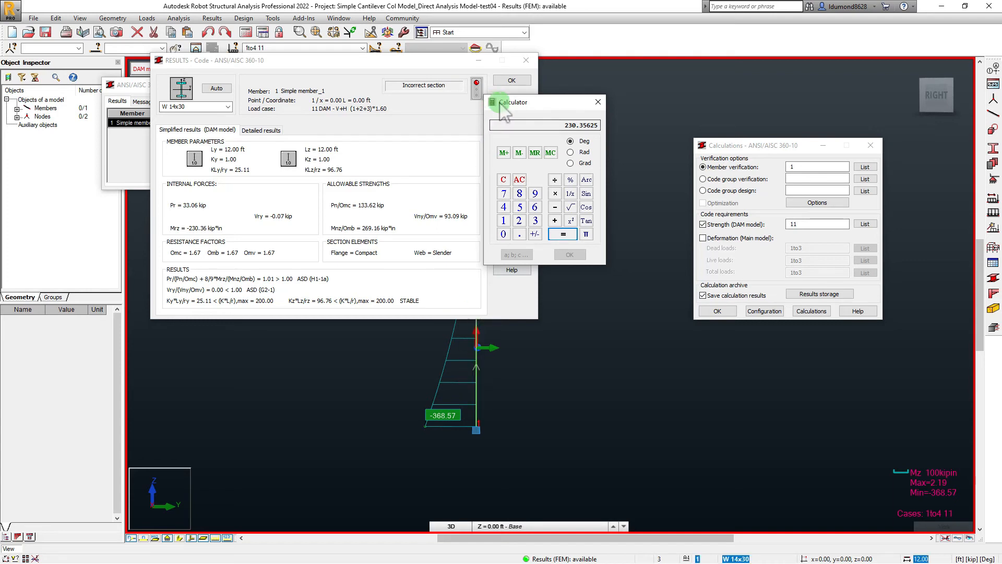
left_click_drag(502, 105, 521, 99)
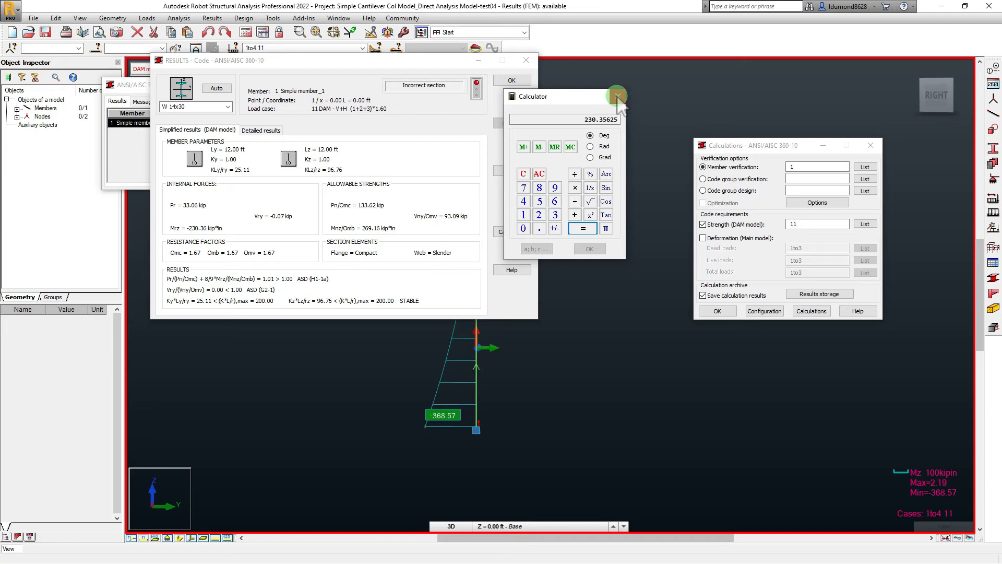
left_click_drag(586, 95, 633, 86)
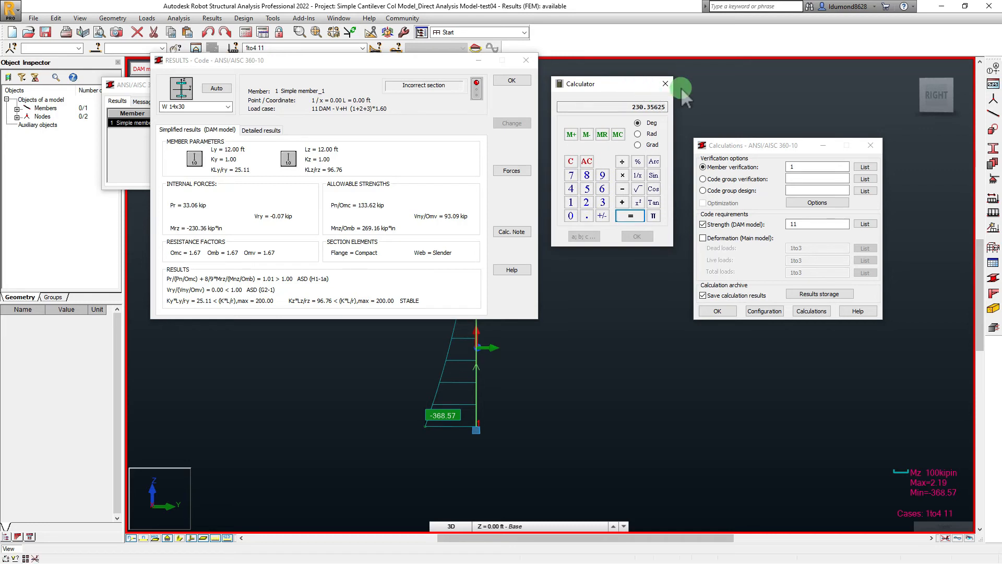
left_click(666, 84)
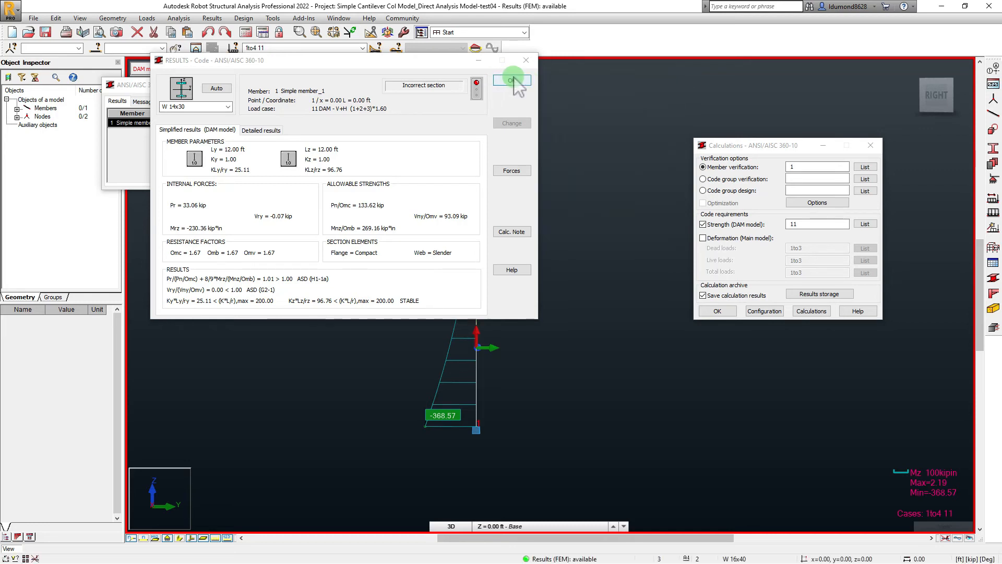
Step: Close the detailed code results and the member verification window, saving the calculation results to the archive
left_click(505, 81)
left_click(478, 84)
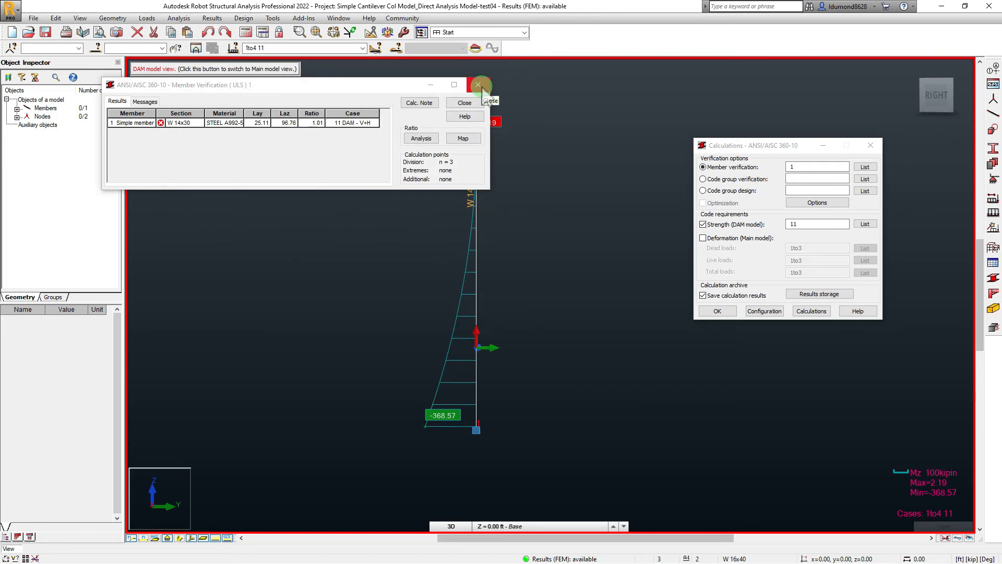
left_click(478, 85)
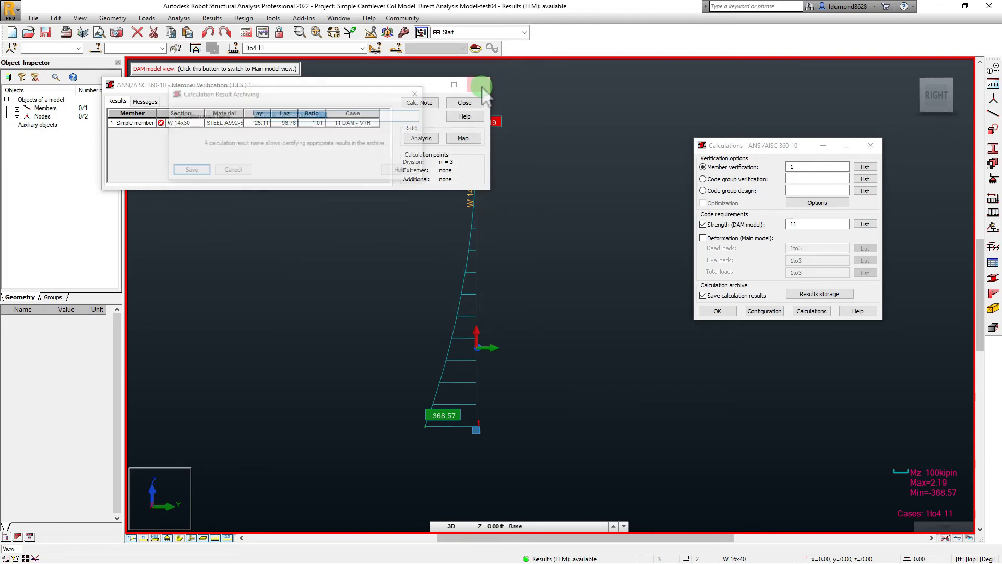
left_click(192, 170)
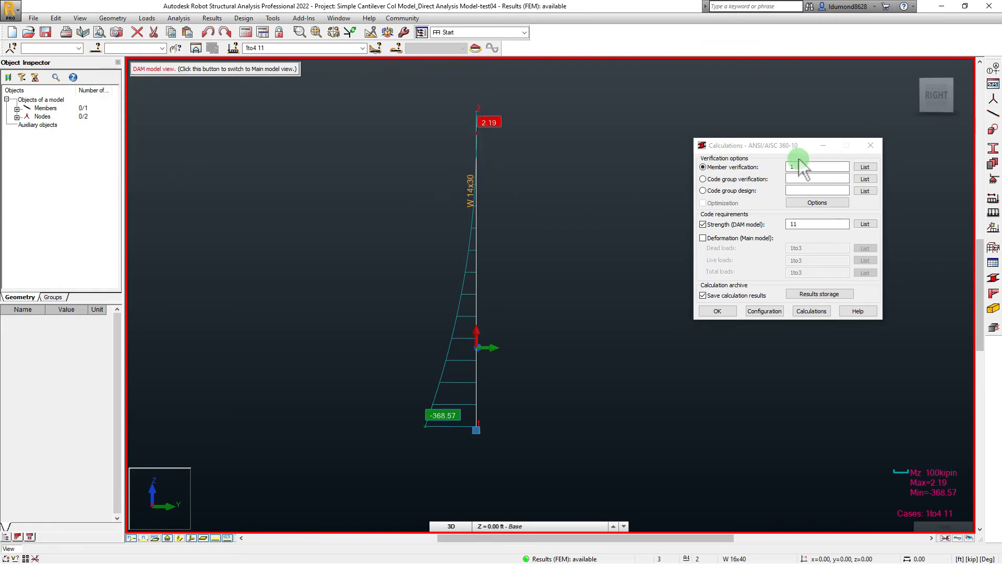
Step: Display the column's exact member deformation in structure scale on the DAM model and examine the displacement at its top
left_click(205, 18)
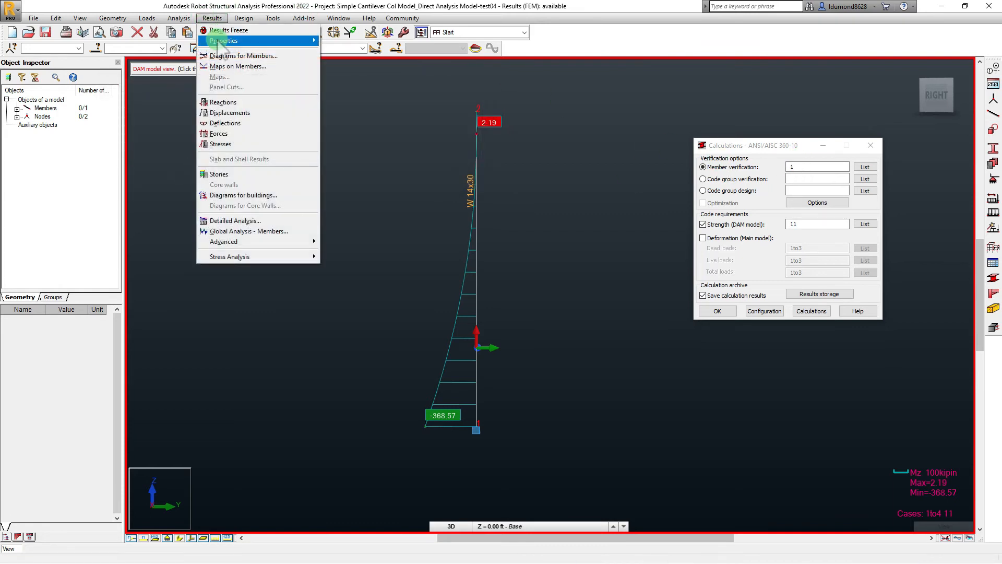
left_click(232, 55)
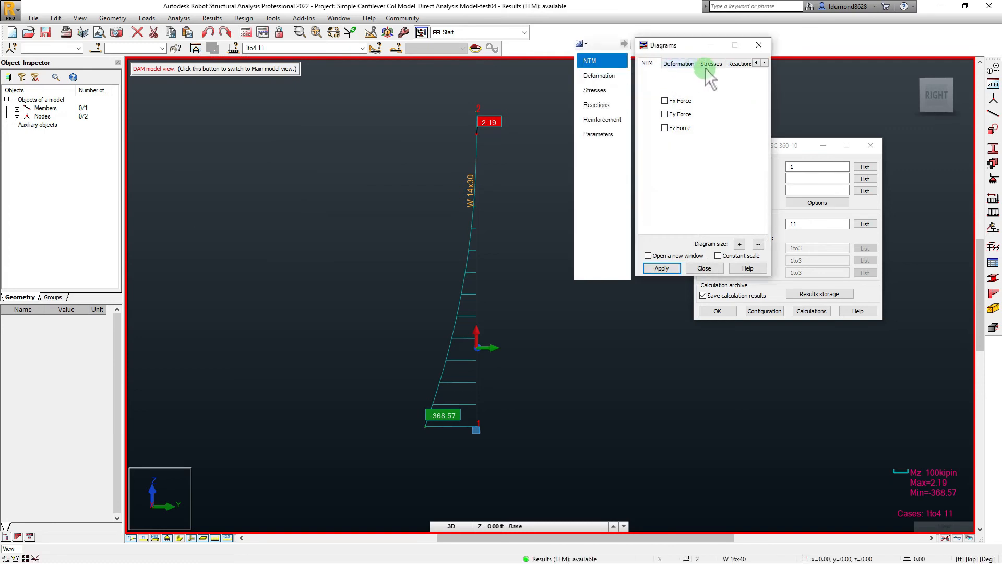
left_click(600, 76)
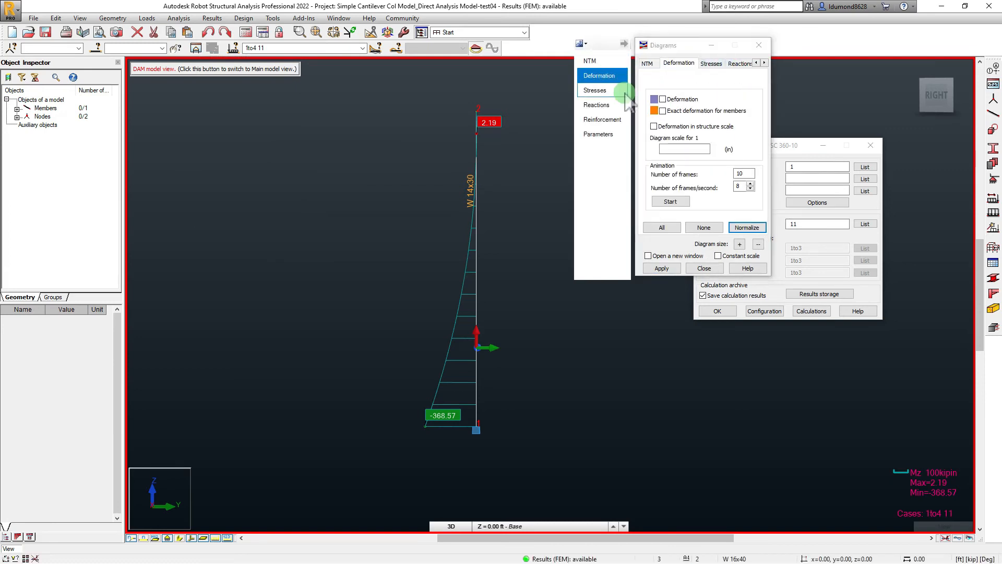
left_click(663, 99)
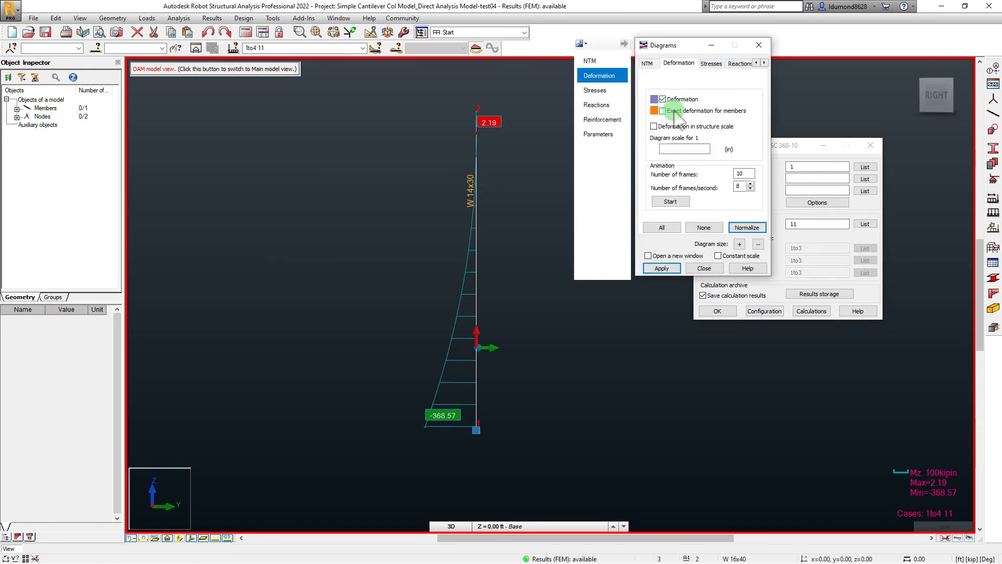
left_click(663, 111)
left_click(659, 126)
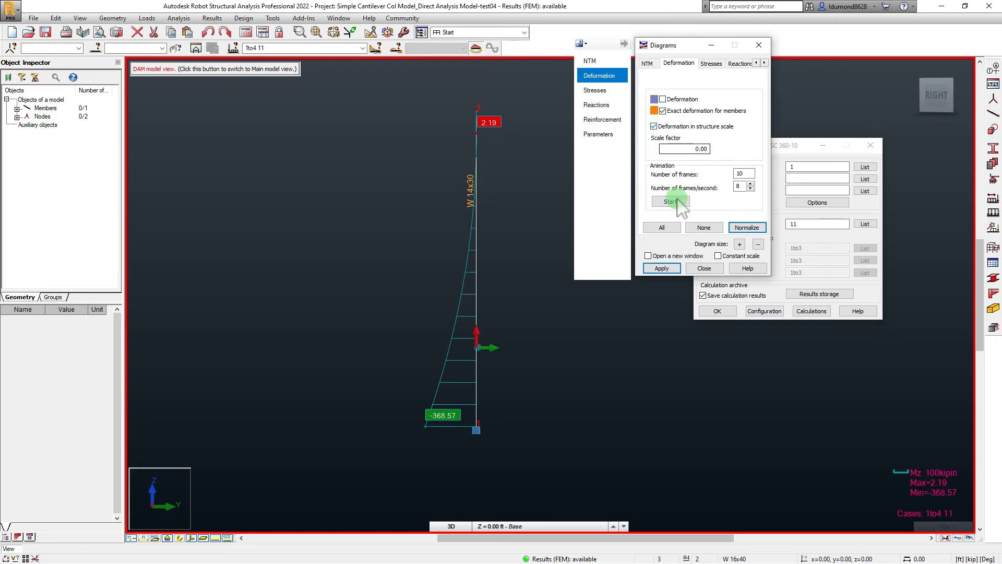
left_click(662, 269)
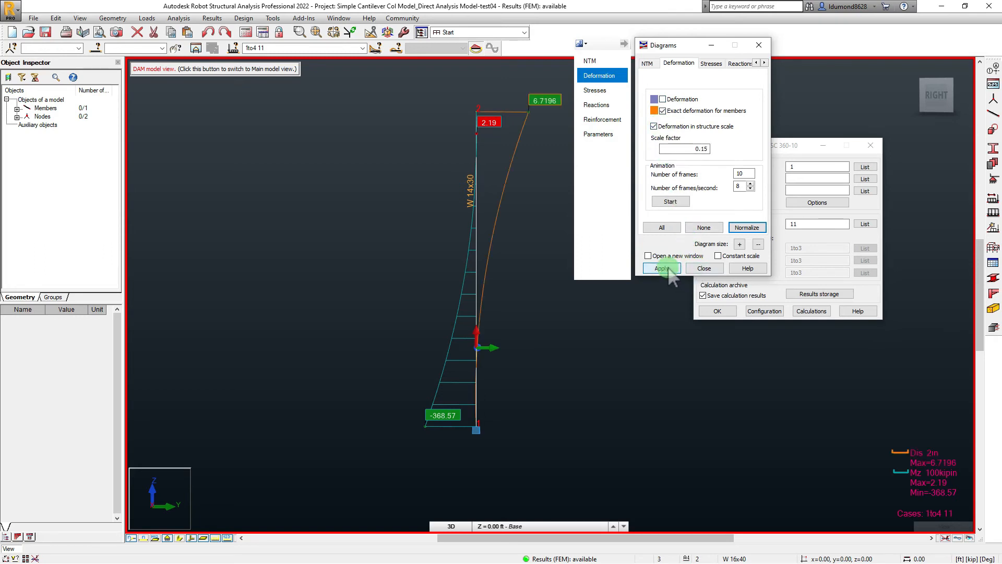
middle_click_drag(484, 178, 488, 174)
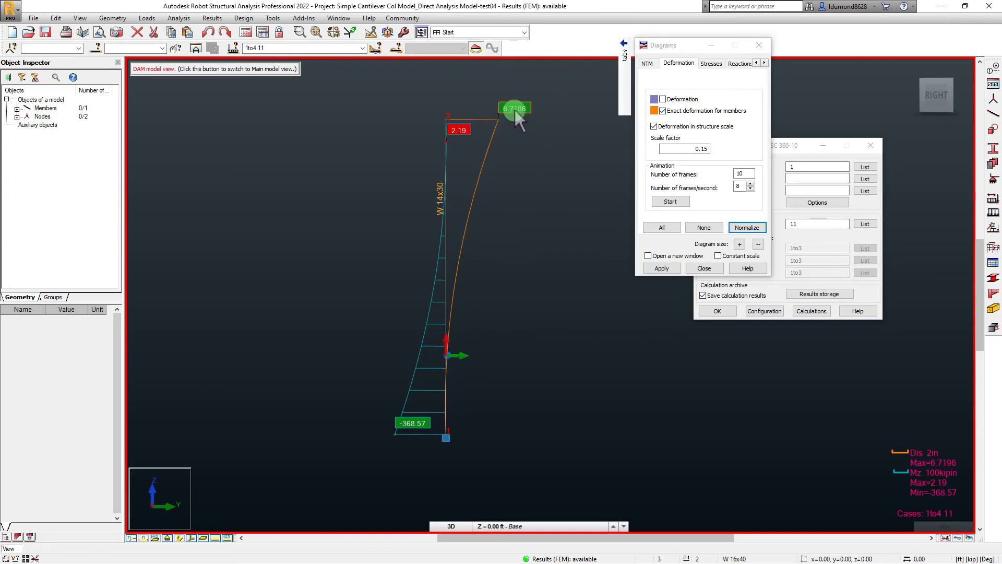
Step: Remove the exact deformation diagram from the column, turn off structure scale and close the diagram settings
mouse_move(624, 73)
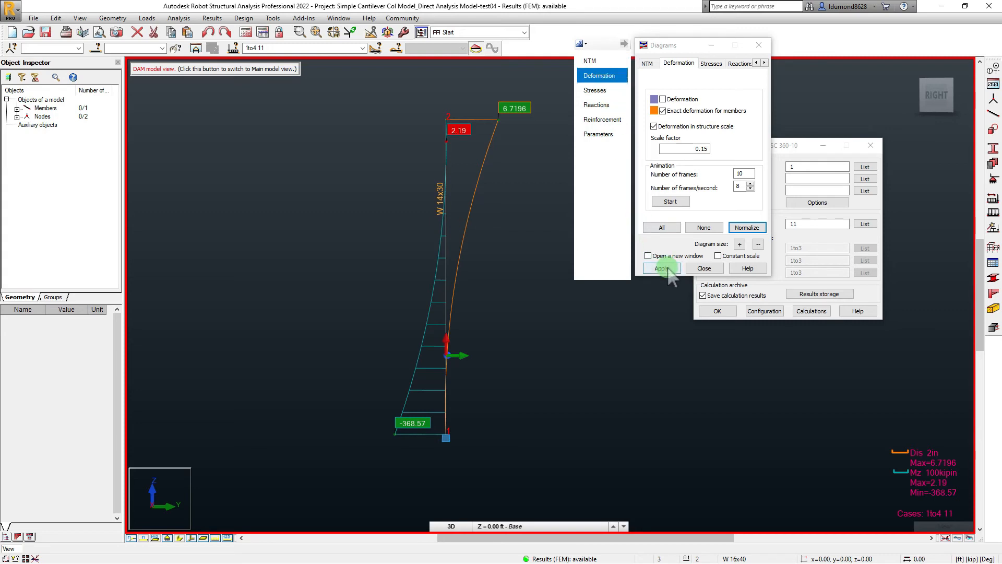
left_click(671, 112)
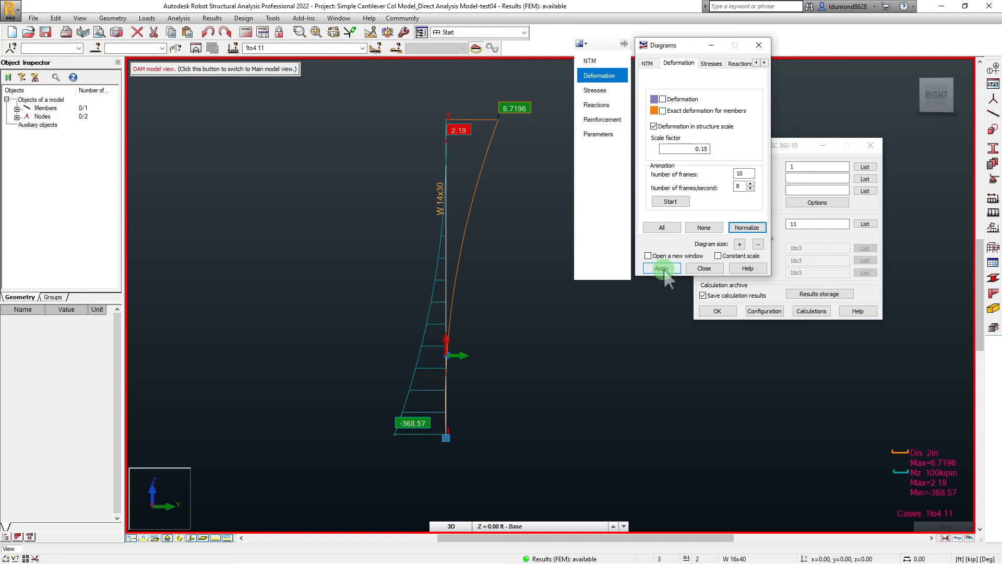
left_click(653, 126)
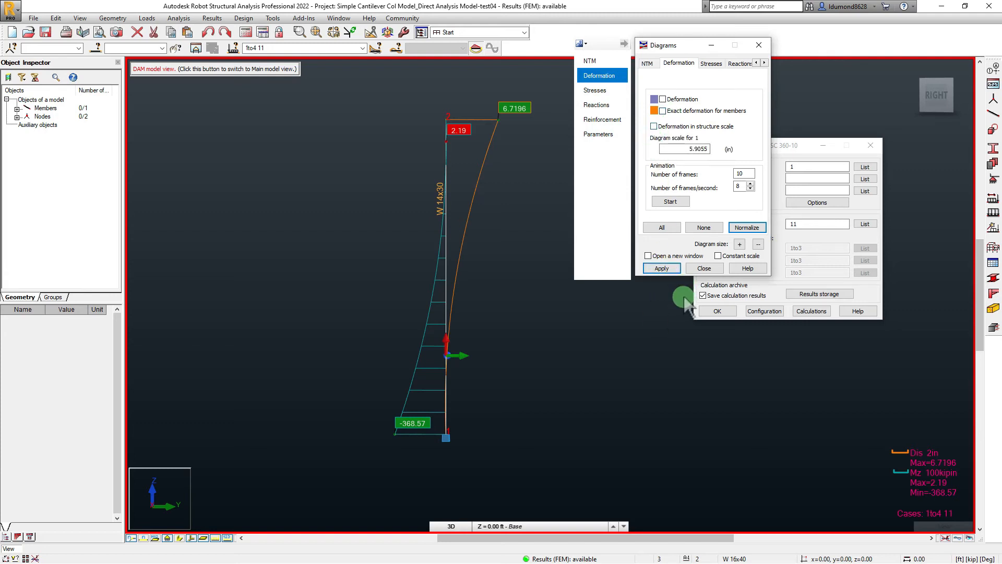
left_click(669, 271)
left_click(703, 227)
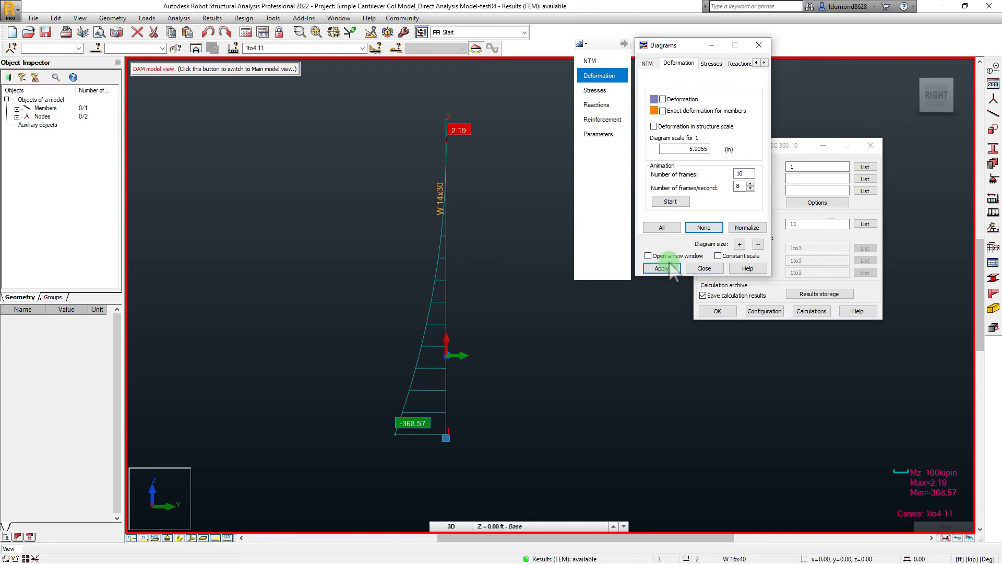
left_click(705, 269)
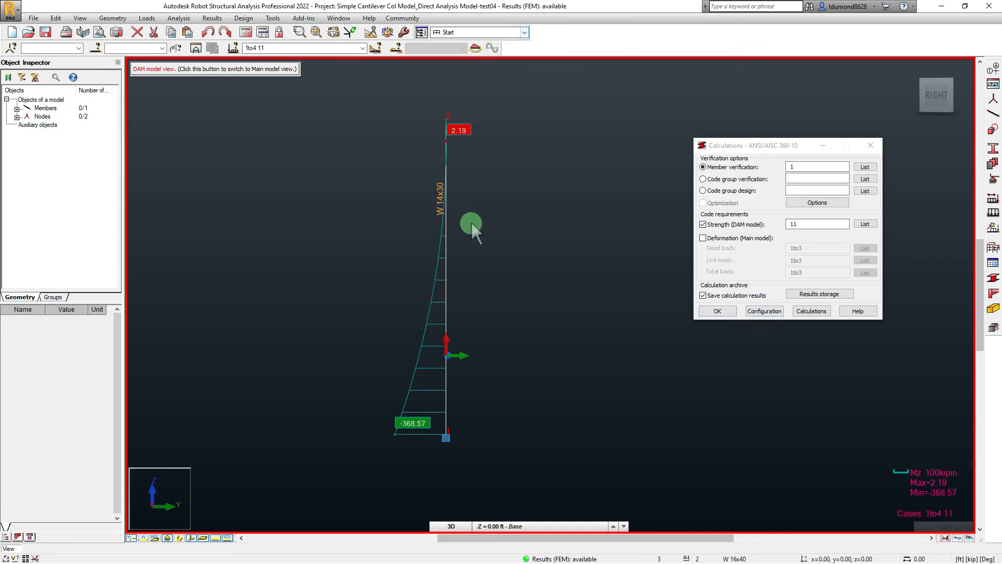
Step: Switch to the main model view for load case 4 : V+H and remove the Mz moment diagram
left_click(162, 68)
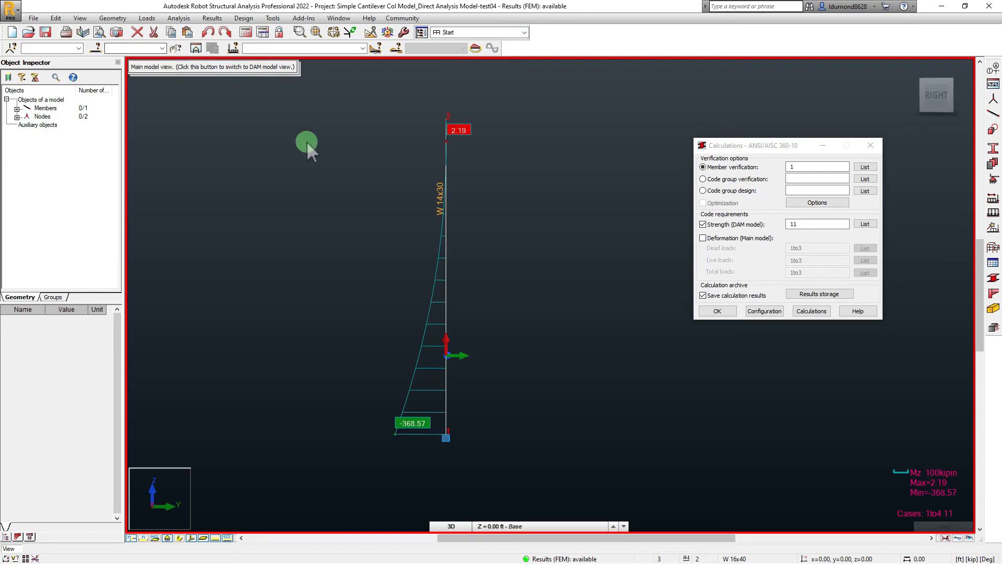
left_click(471, 242)
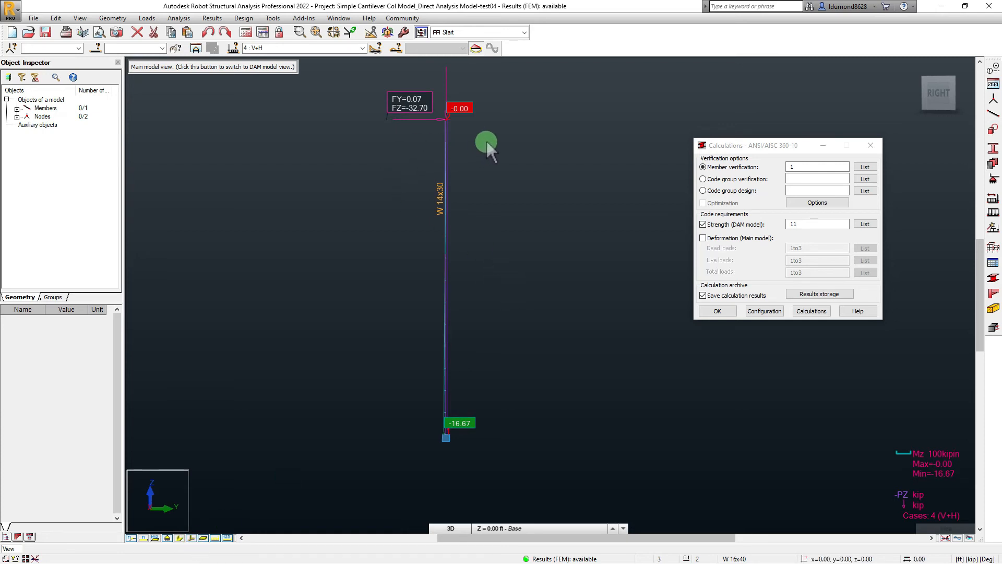
left_click(212, 19)
left_click(219, 55)
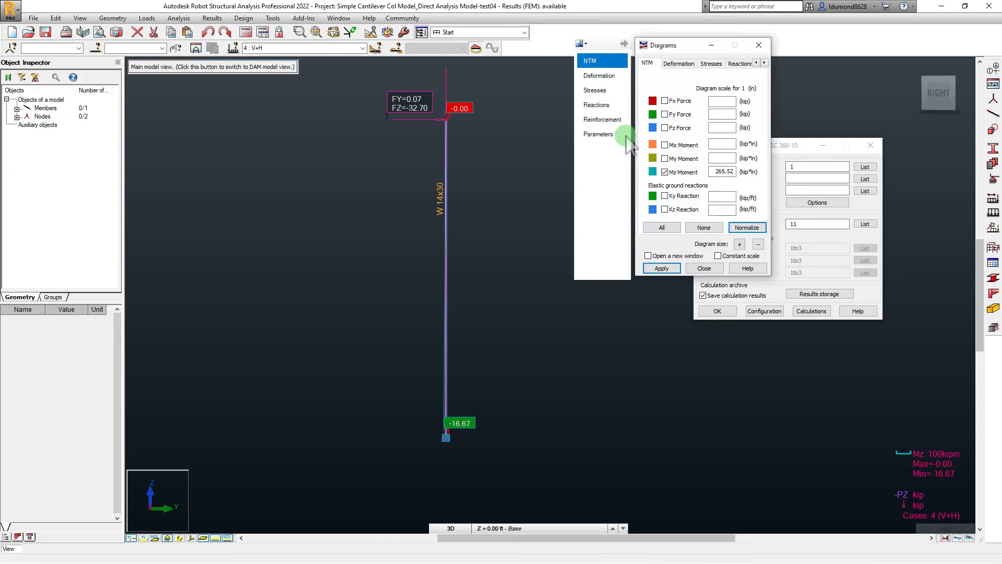
left_click(703, 227)
left_click(661, 268)
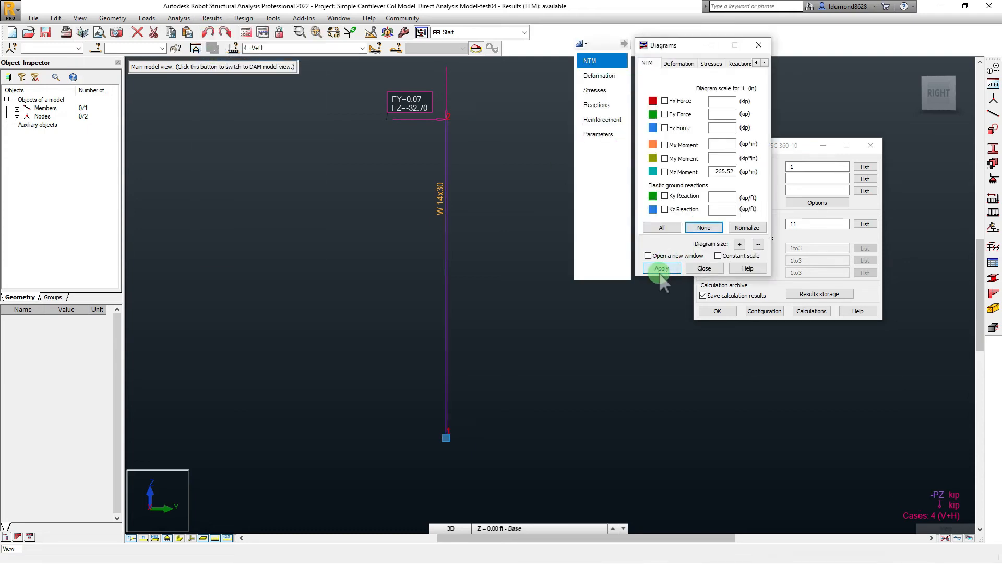
left_click(710, 268)
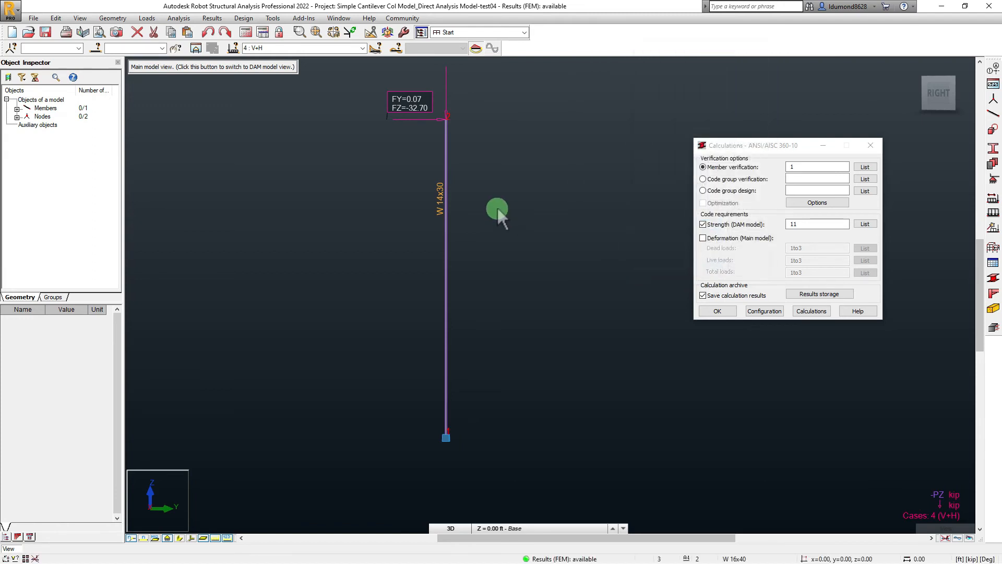
Step: Accept and close the ANSI/AISC 360-10 calculations dialog
middle_click_drag(540, 240, 538, 243)
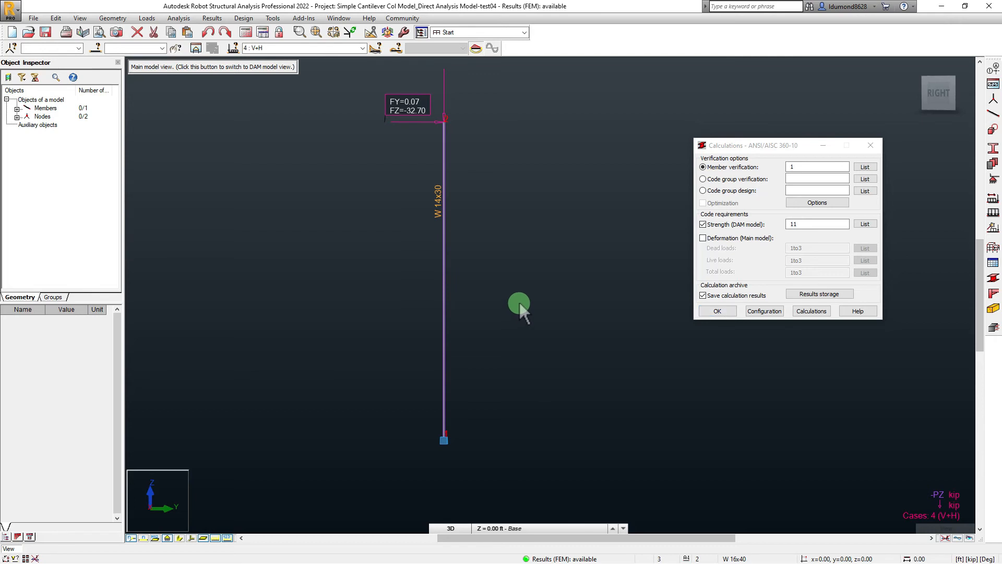
scroll(519, 303, "down", 2)
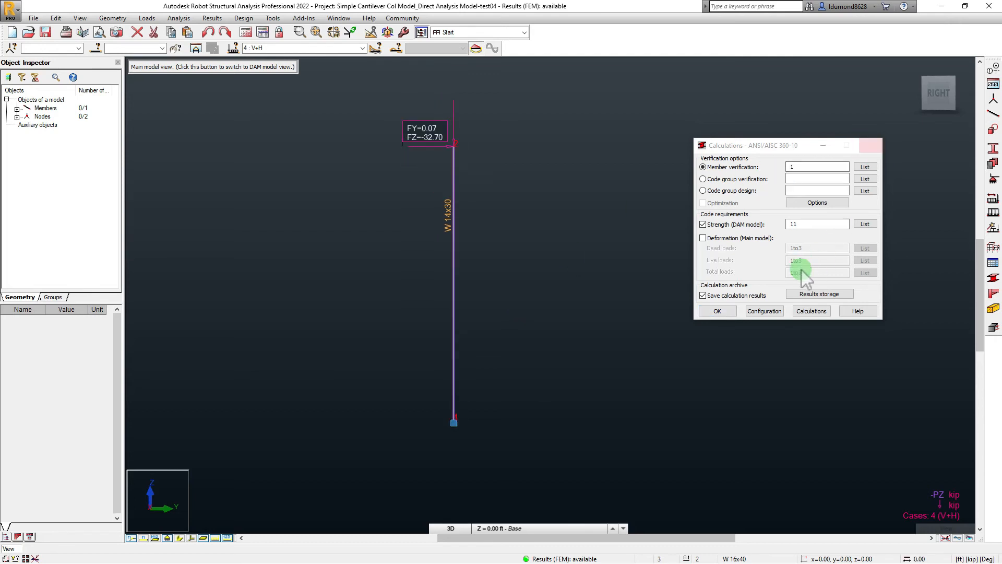
left_click(718, 312)
Step: Select the whole column with its nodes and start a translation copy with 3 repetitions
left_click_drag(358, 73, 580, 443)
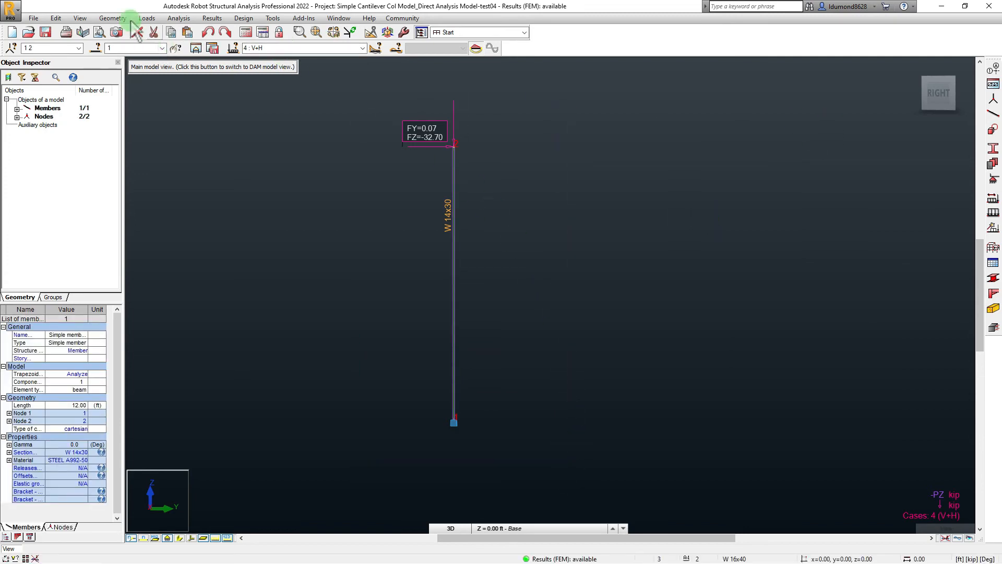
left_click(56, 18)
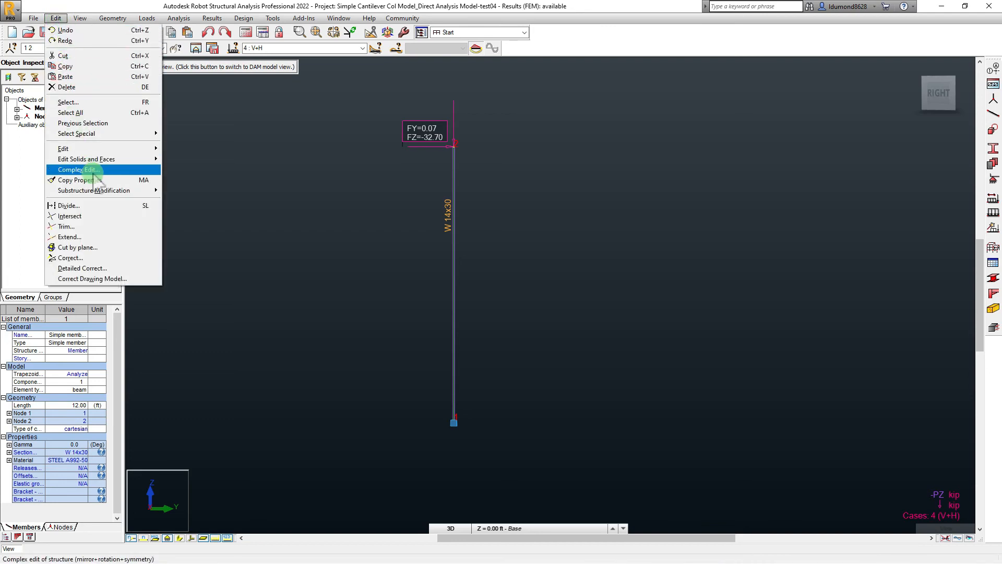
mouse_move(131, 150)
left_click(179, 149)
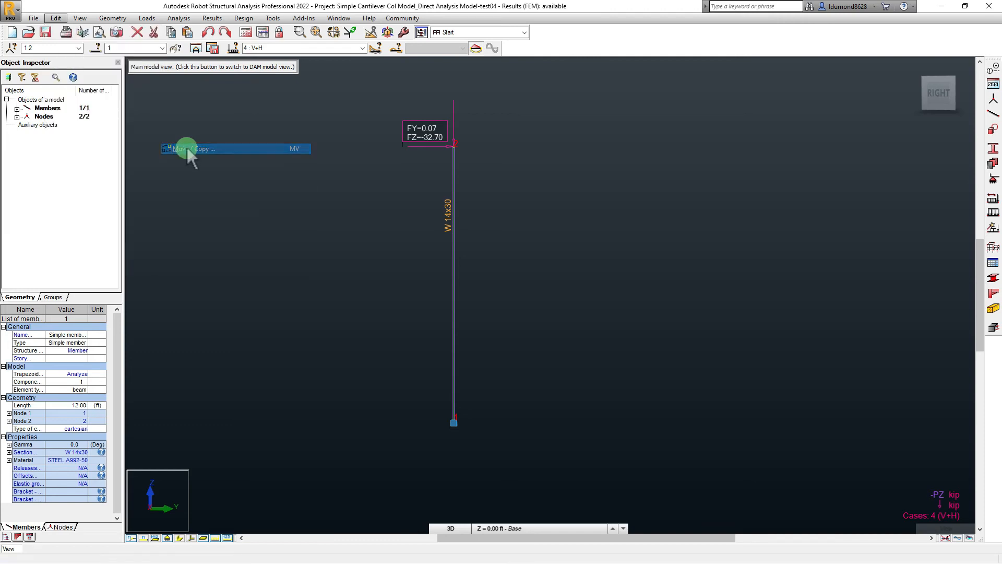
left_click_drag(869, 70, 772, 86)
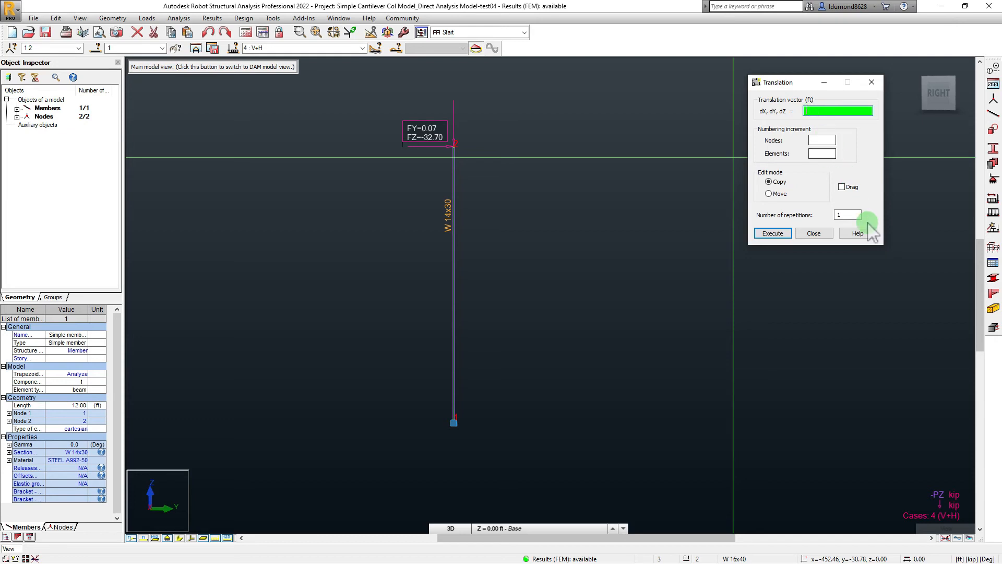
left_click(847, 215)
type("3")
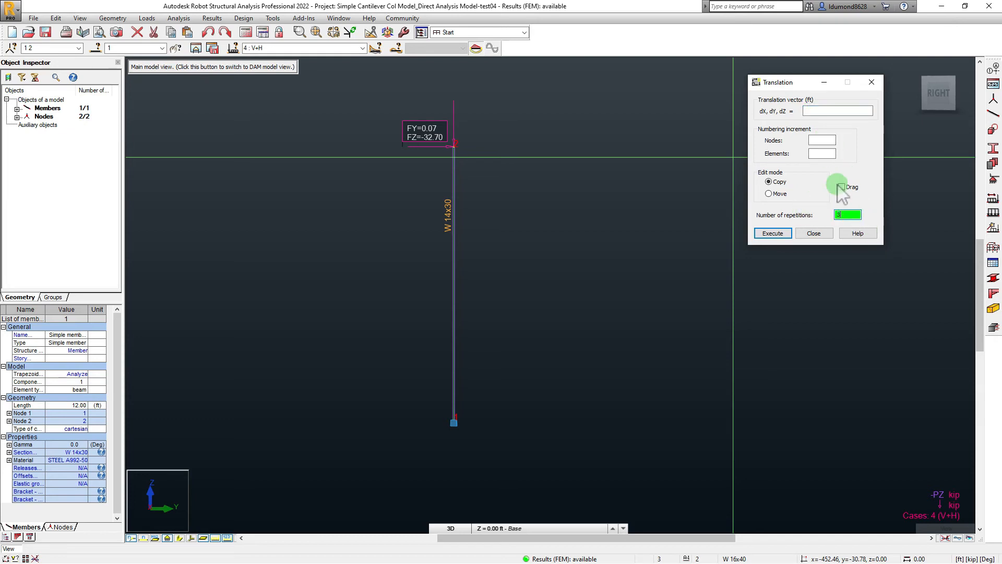
Step: Set the translation vector to 0,5,0 ft, create the column copies and close the translation dialog
left_click(829, 110)
type("5")
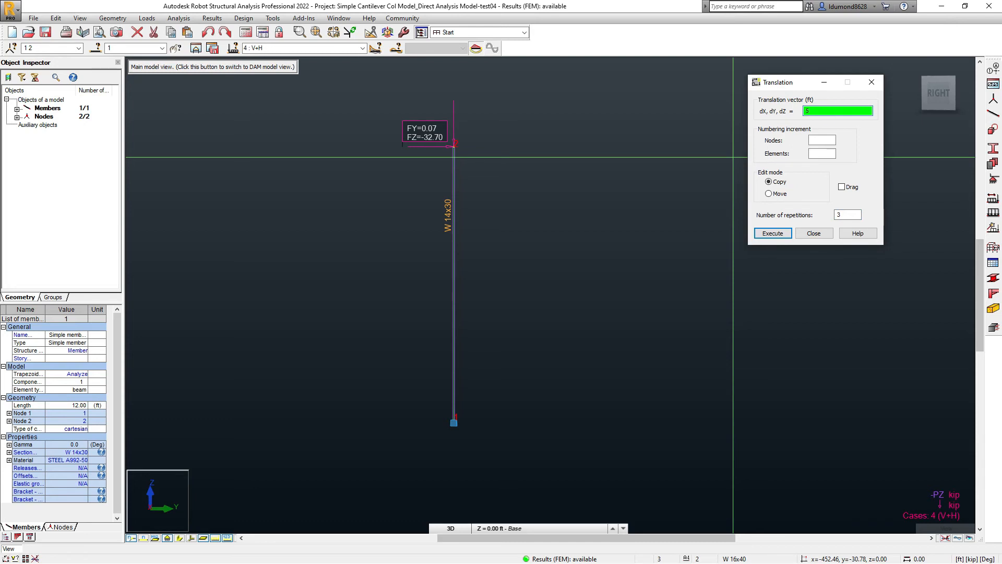
left_click_drag(827, 111, 784, 112)
type("0,0")
left_click(817, 118)
type("5")
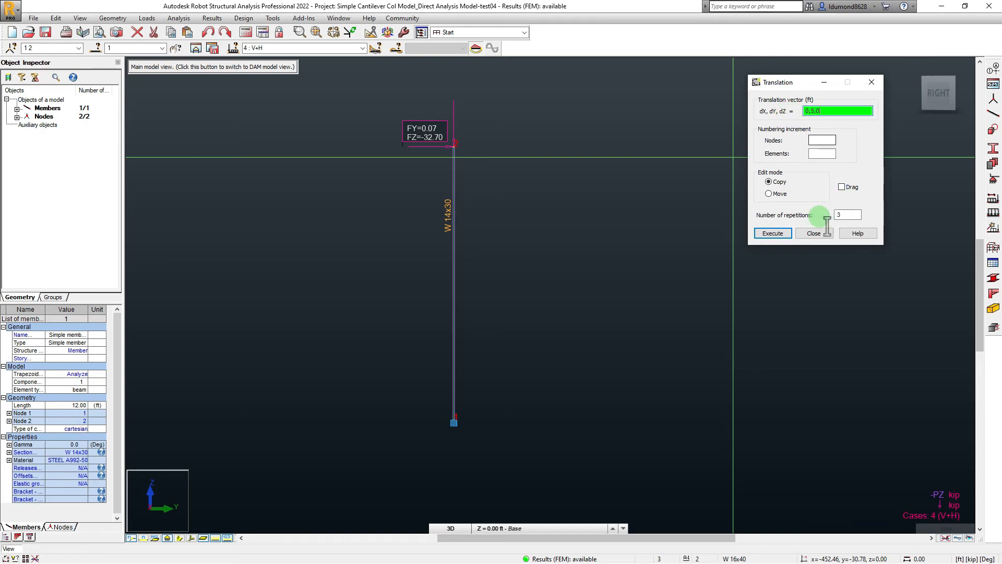
left_click(780, 236)
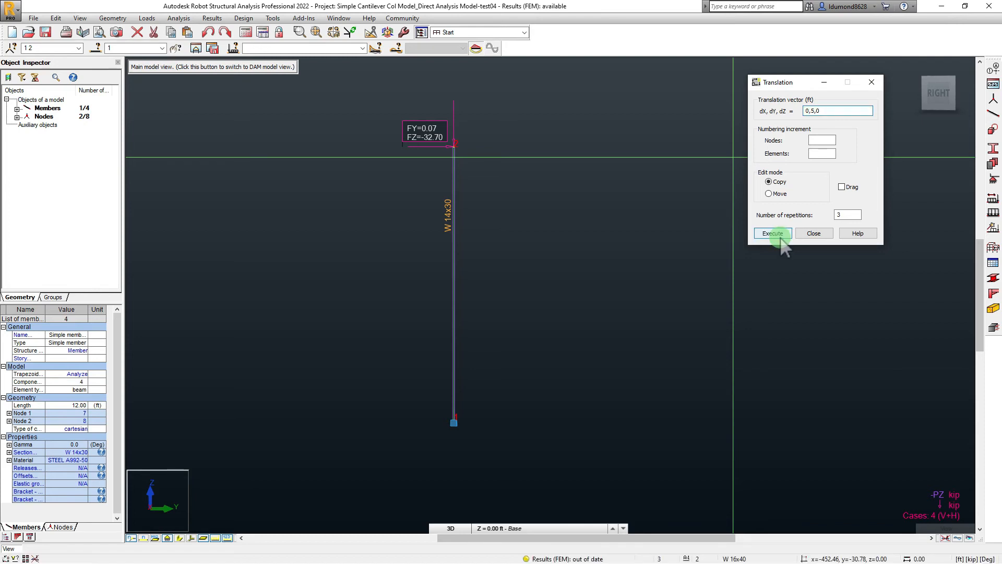
left_click(566, 166)
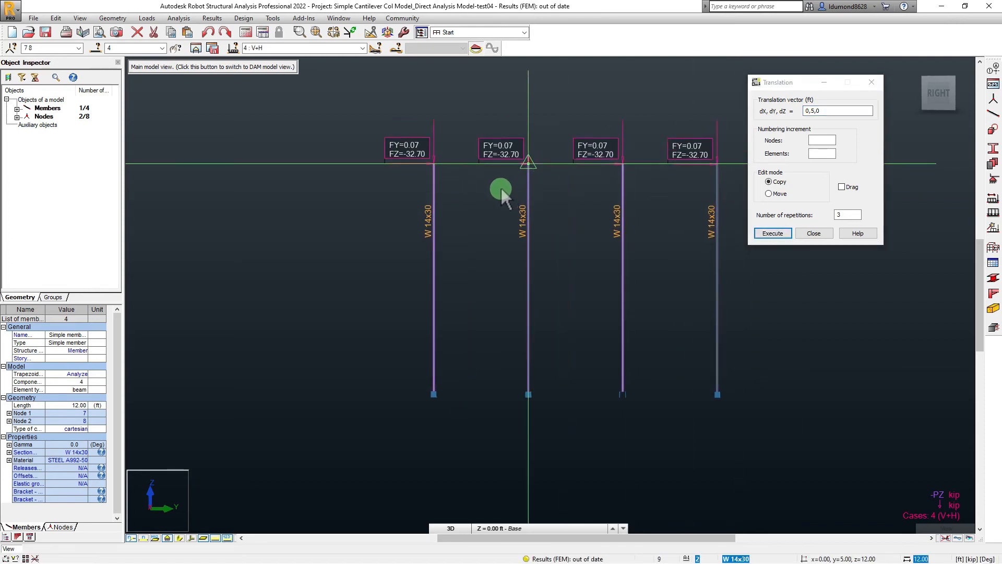
left_click(806, 230)
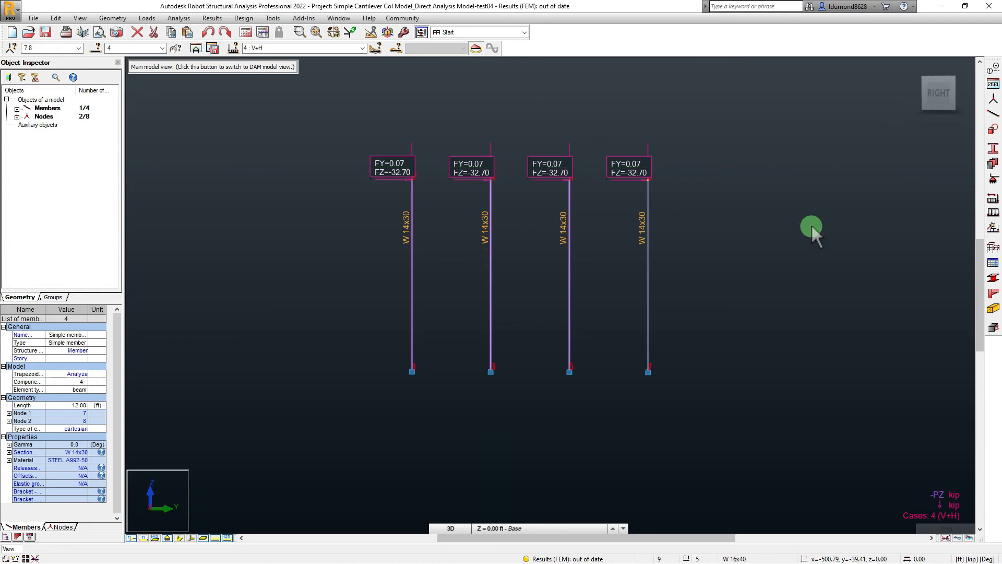
Step: Divide the second column into 2 segments, generating nodes without splitting the member
left_click(583, 231)
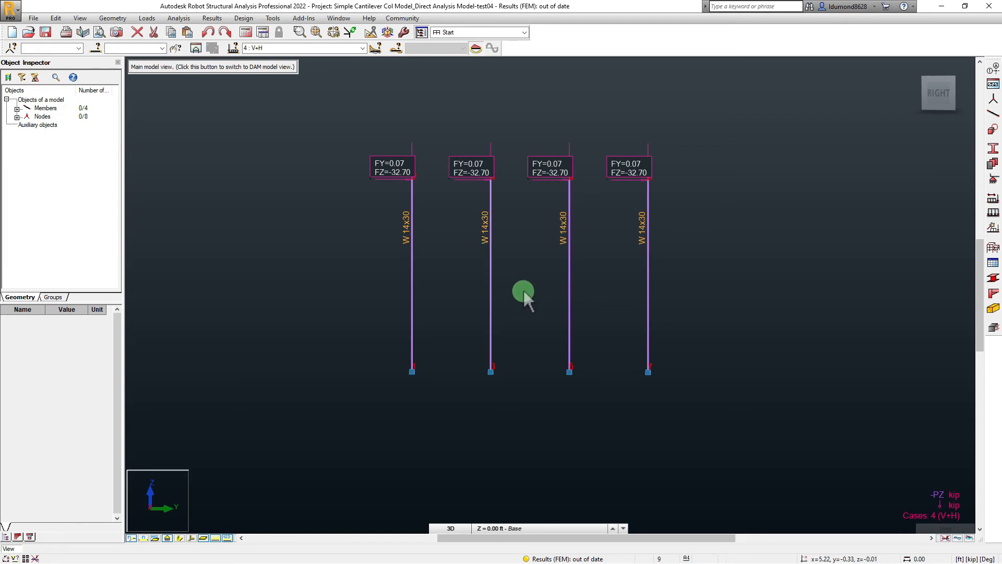
left_click_drag(524, 291, 466, 240)
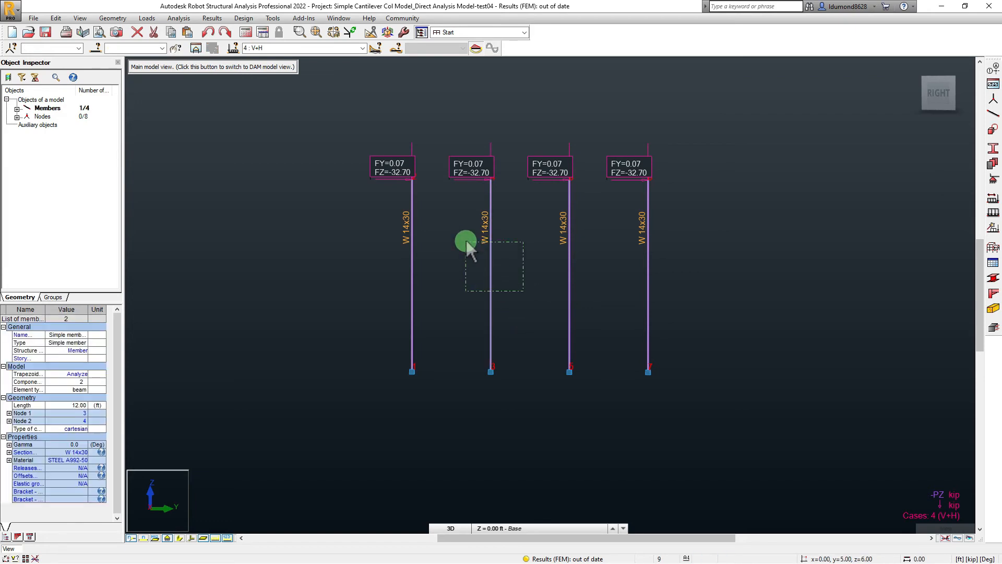
left_click(107, 19)
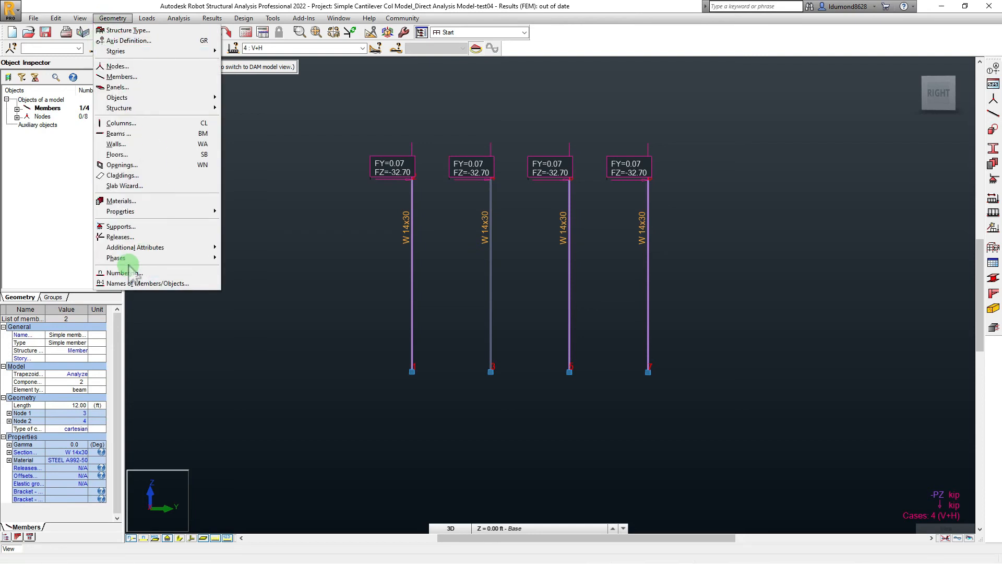
left_click(56, 18)
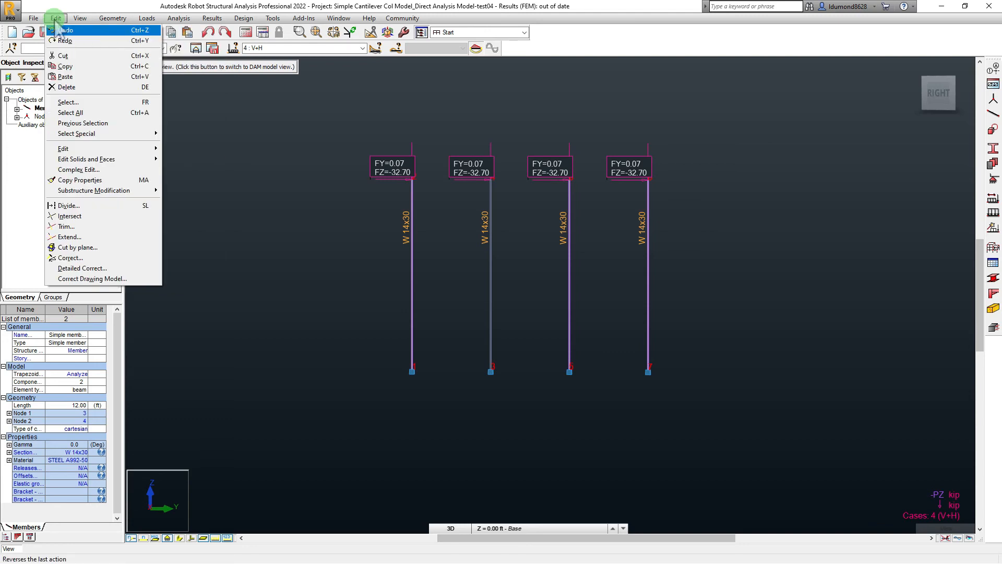
mouse_move(84, 149)
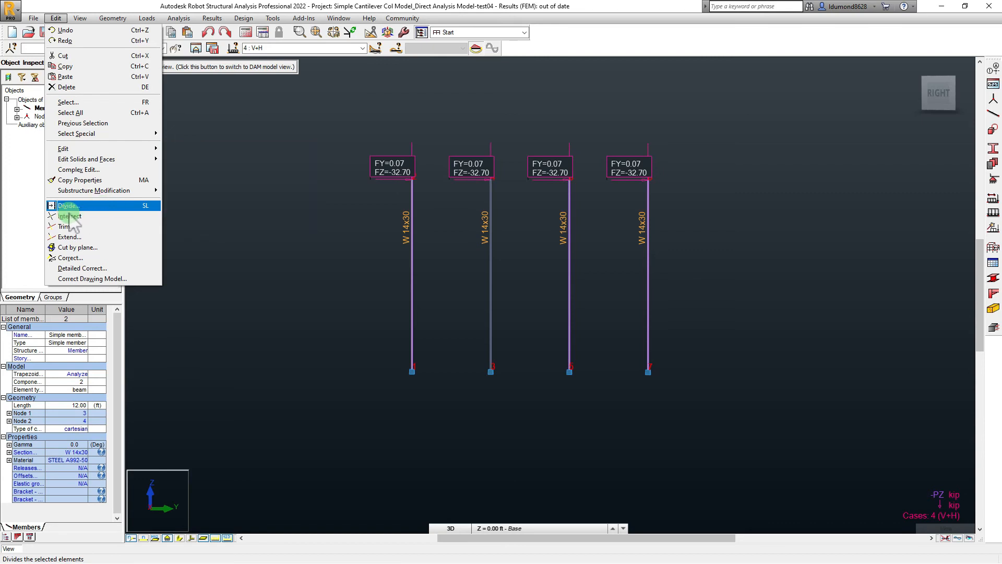
left_click(85, 204)
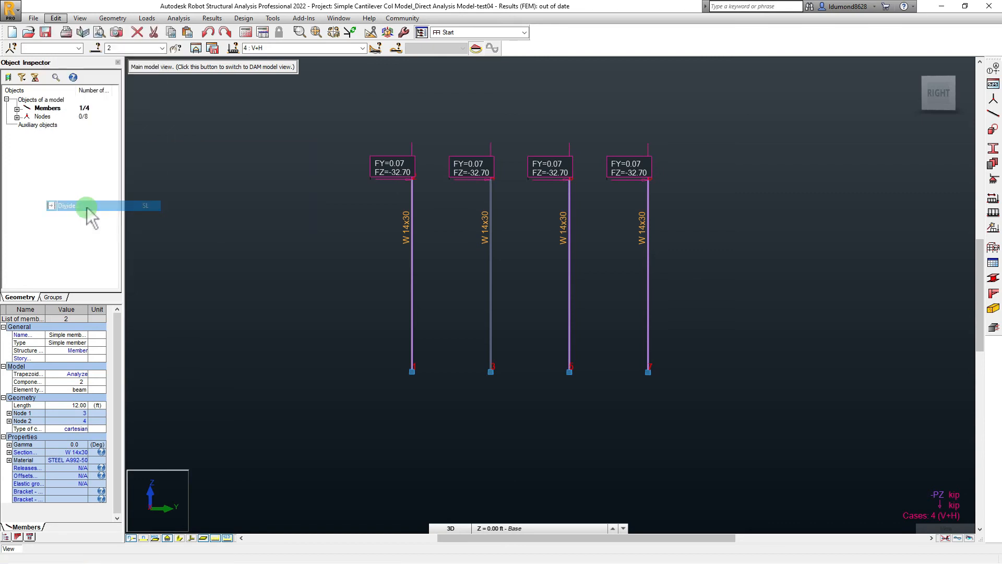
left_click_drag(870, 64, 780, 98)
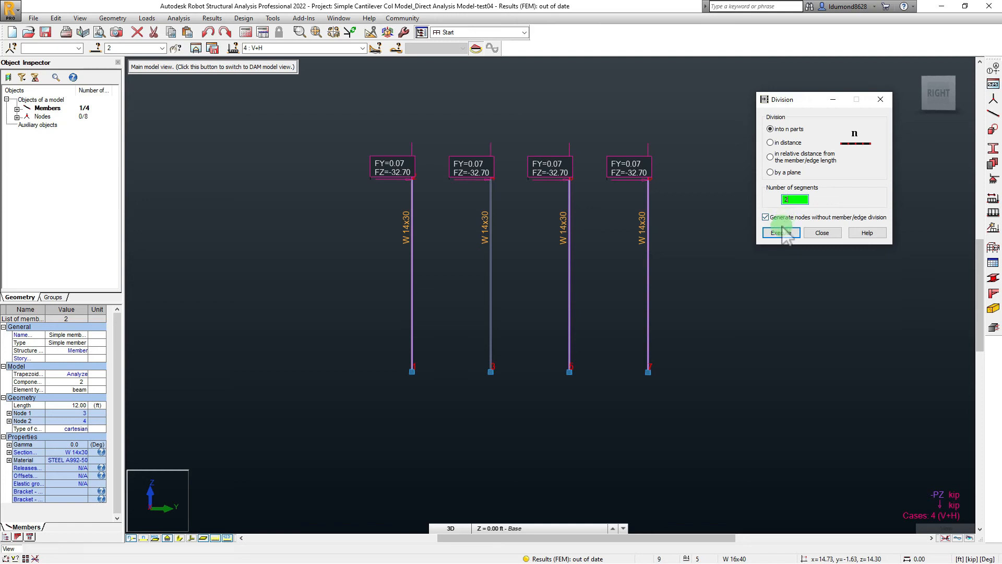
left_click(781, 233)
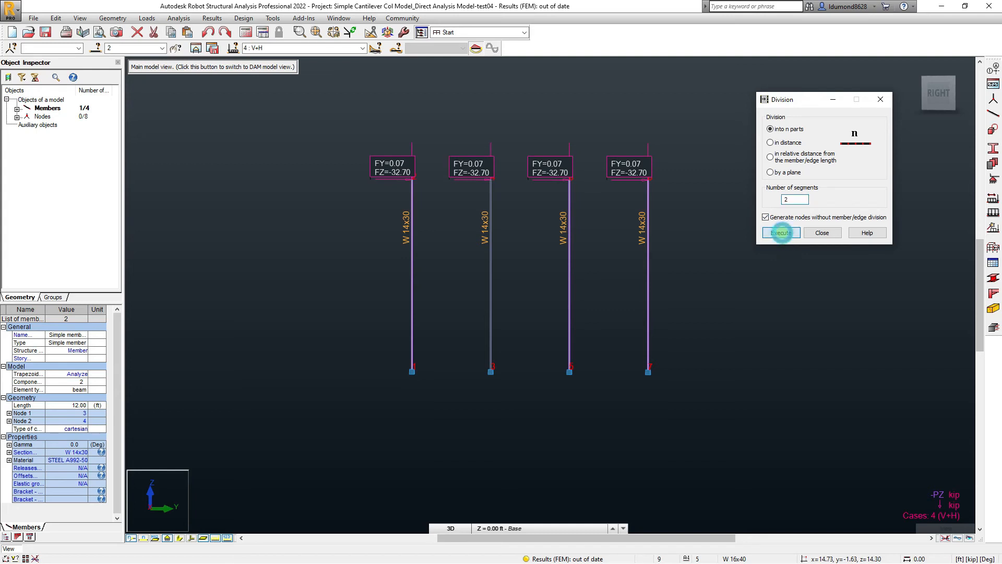
left_click(523, 301)
left_click(493, 278)
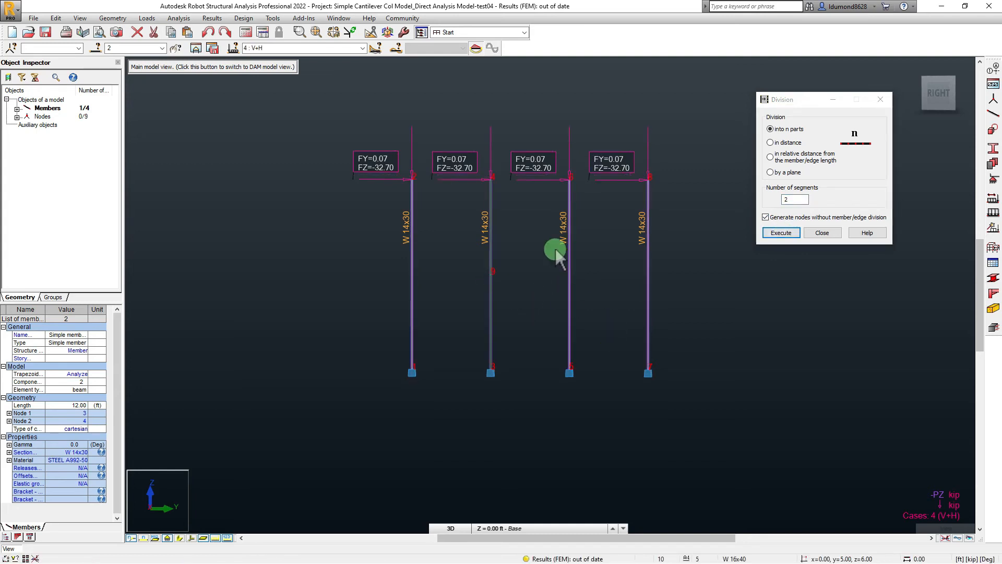
Step: Try dividing the third column into 2 segments, undo that division, and close the Division dialog
left_click(571, 264)
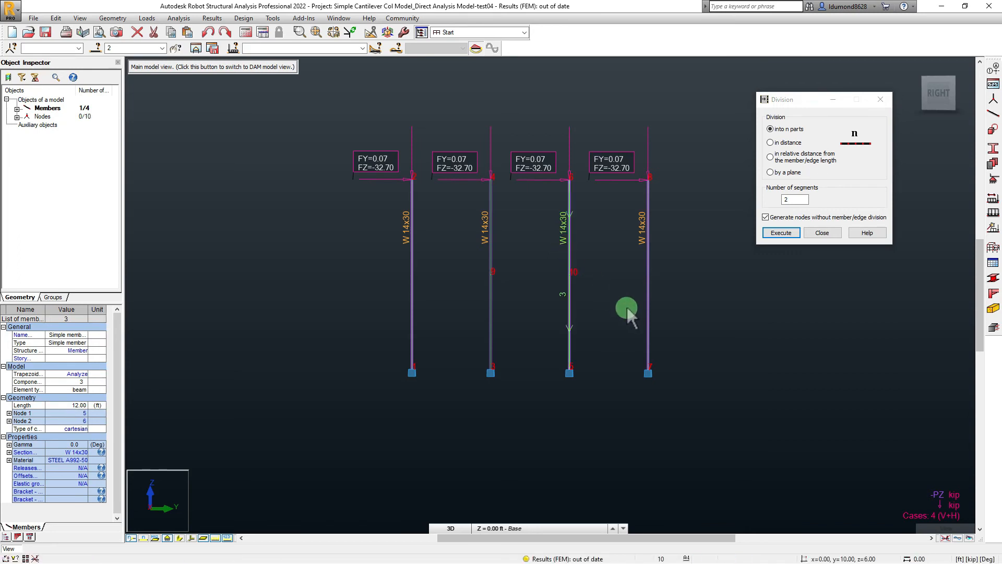
left_click(207, 32)
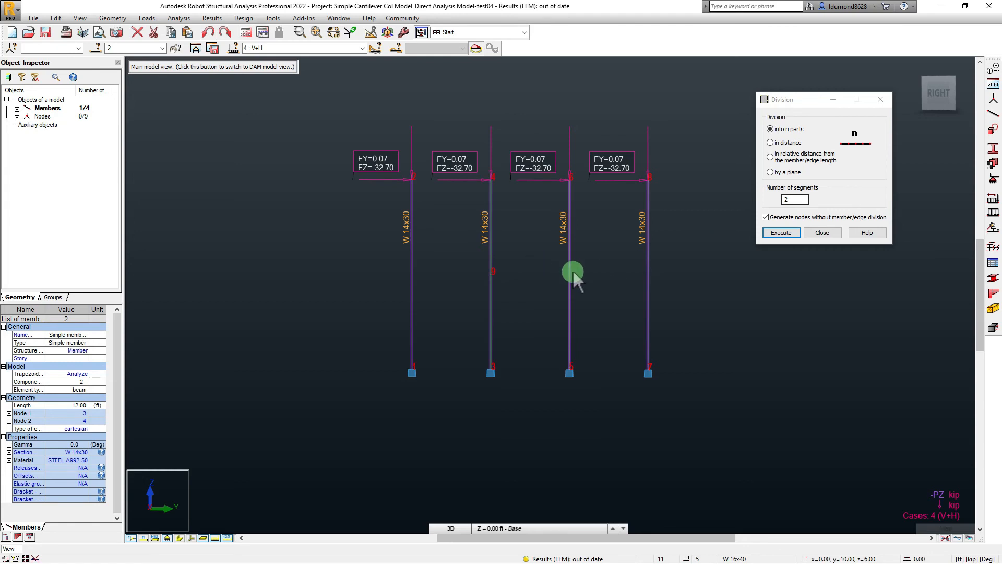
left_click(821, 233)
left_click(787, 259)
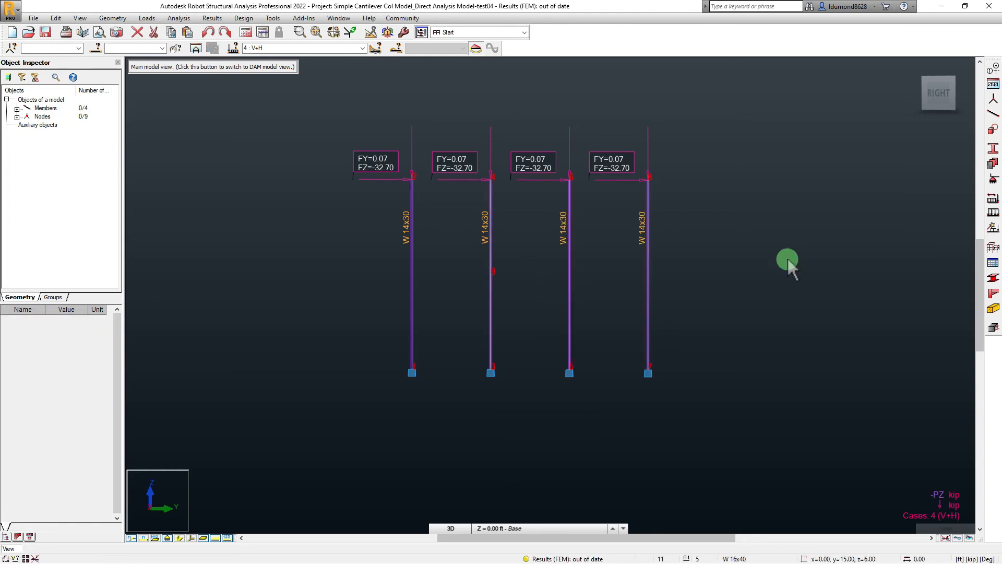
Step: Divide the third column into 4 segments with nodes only, without member division, and close the Division dialog
left_click(569, 297)
left_click(603, 273)
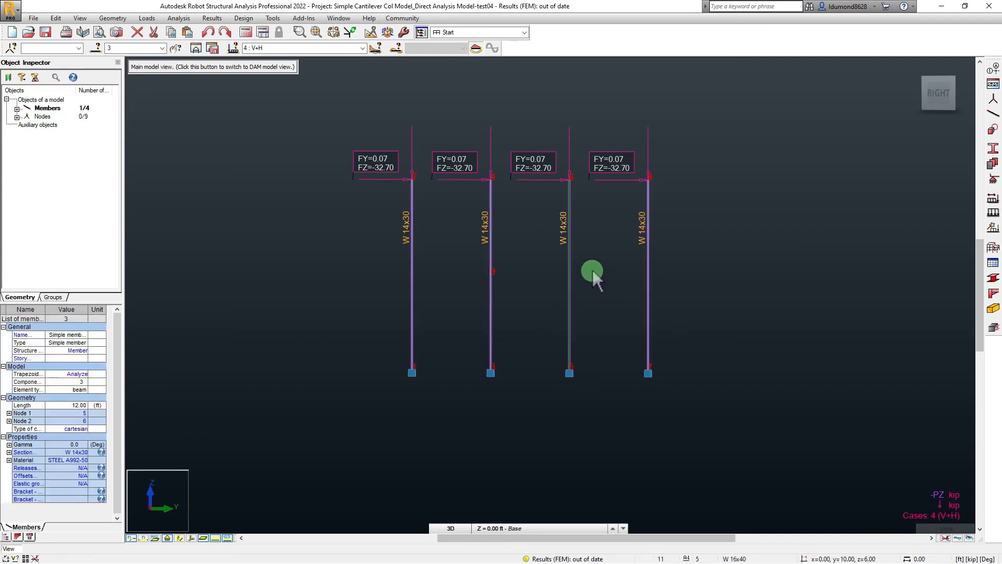
left_click(56, 18)
left_click(115, 205)
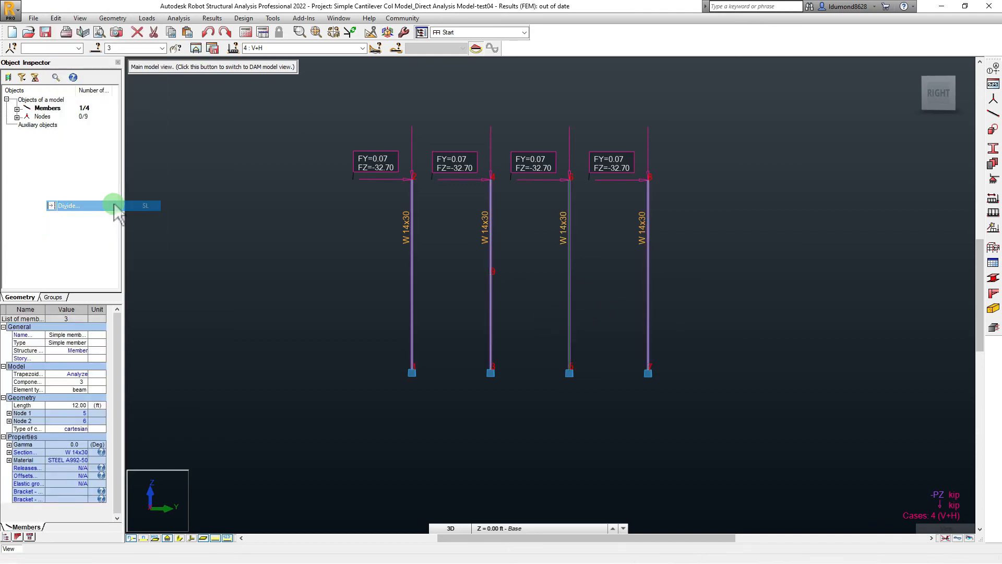
left_click(650, 182)
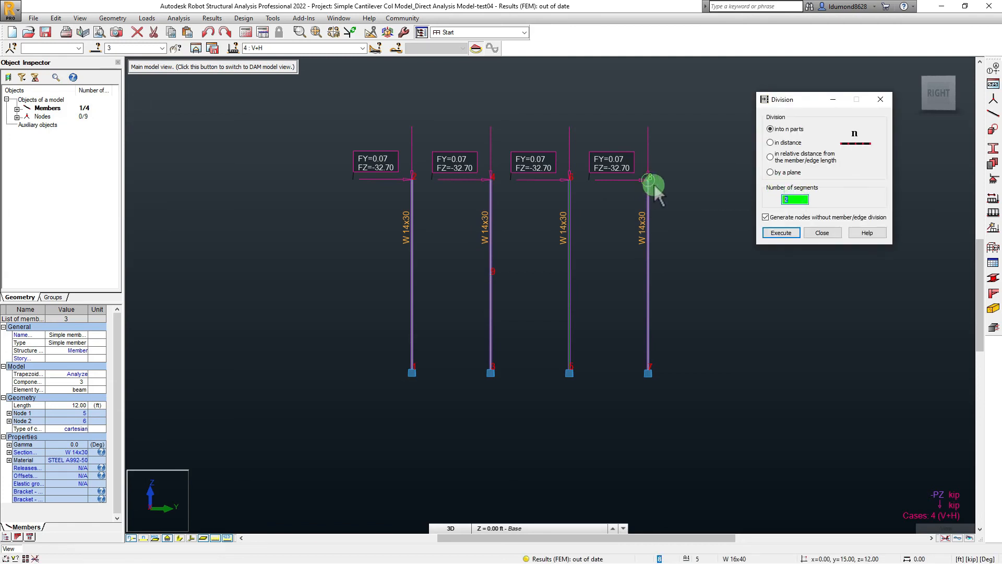
left_click(767, 234)
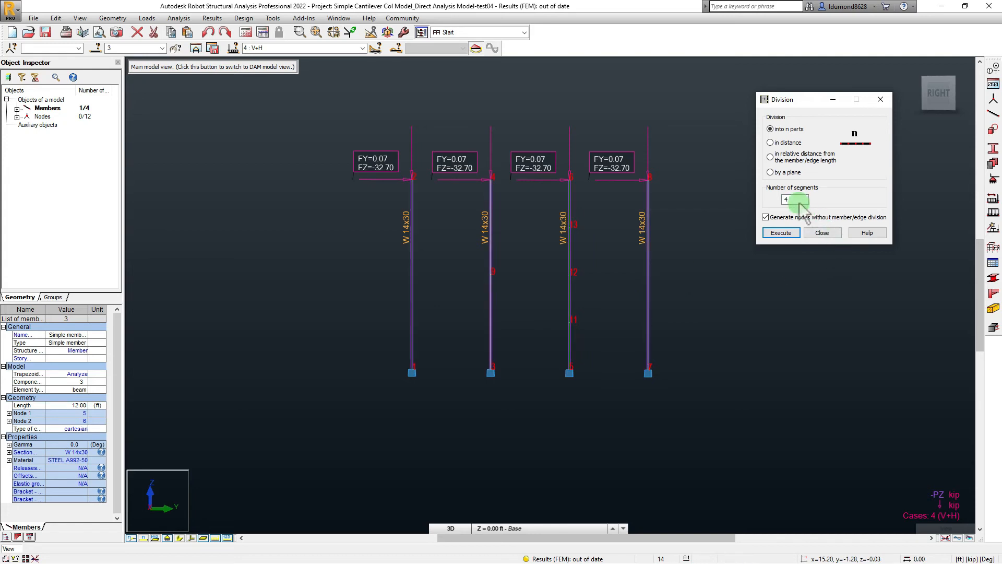
left_click_drag(798, 201, 722, 191)
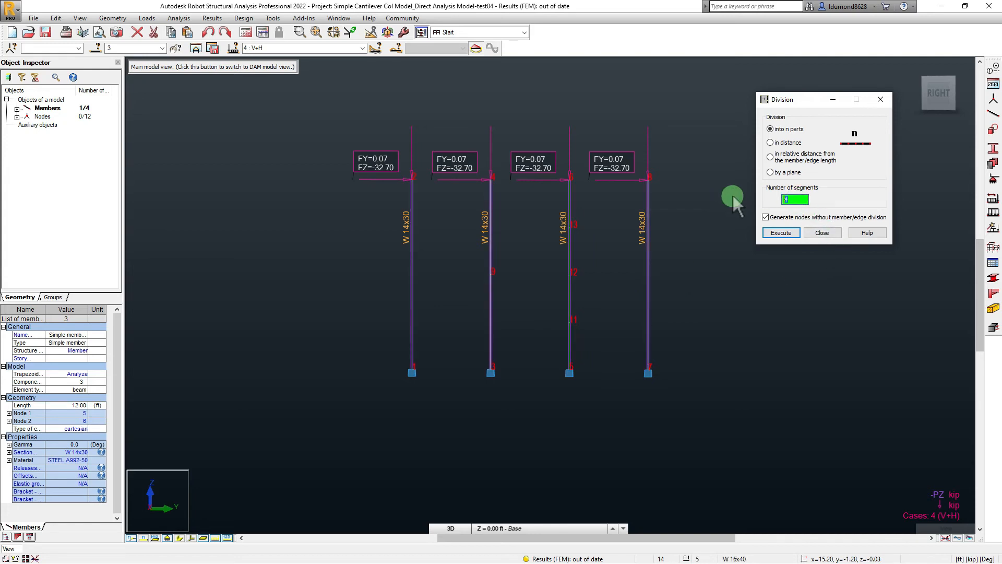
left_click(793, 233)
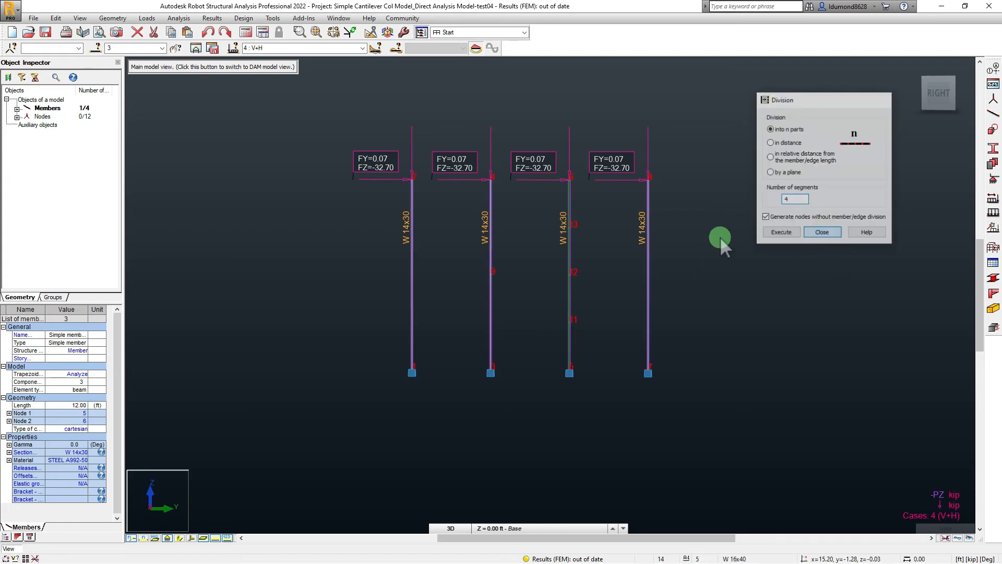
Step: Divide the fourth column into 8 segments with nodes only, without member division, and close the Division dialog
left_click(650, 257)
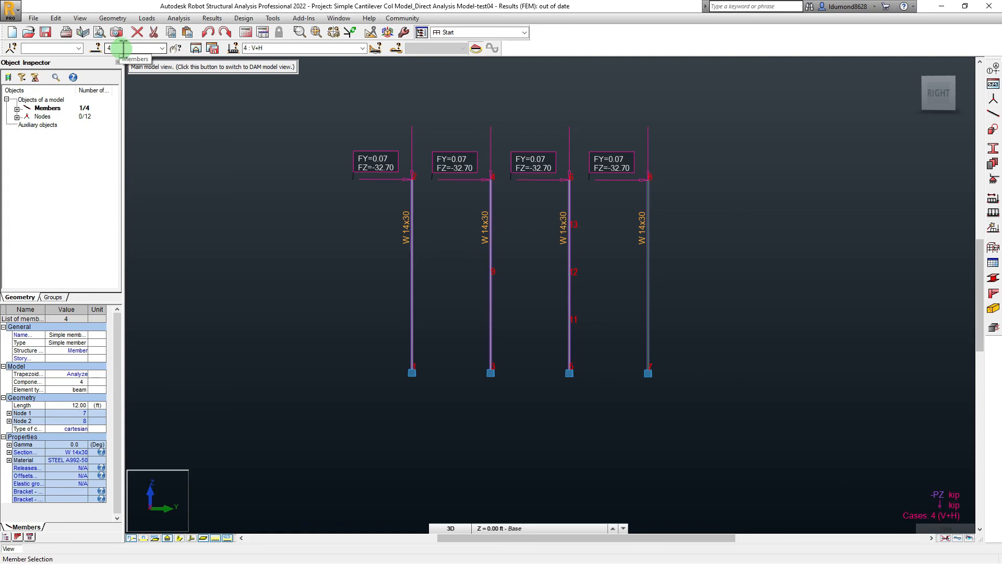
left_click(56, 17)
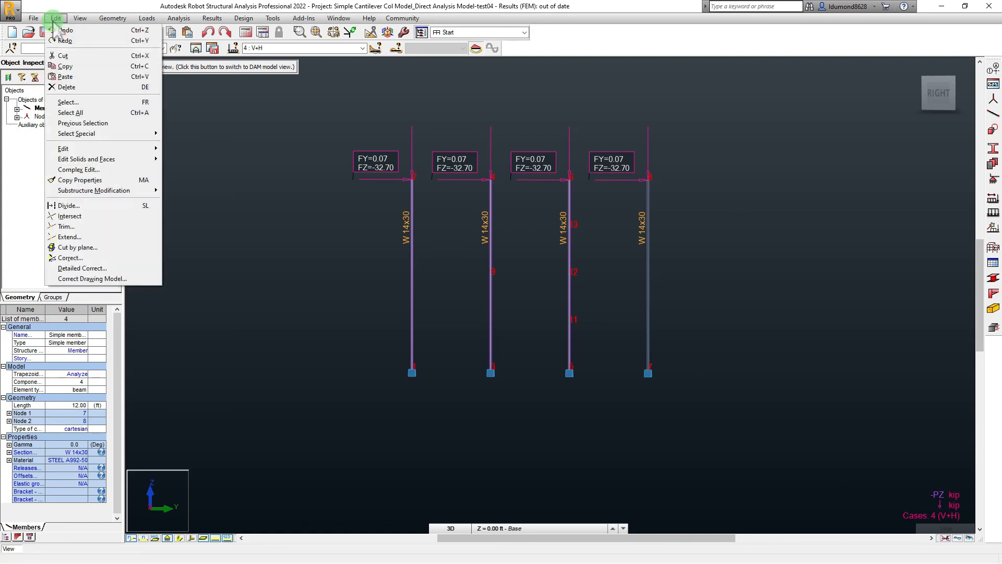
left_click(101, 209)
double_click(801, 200)
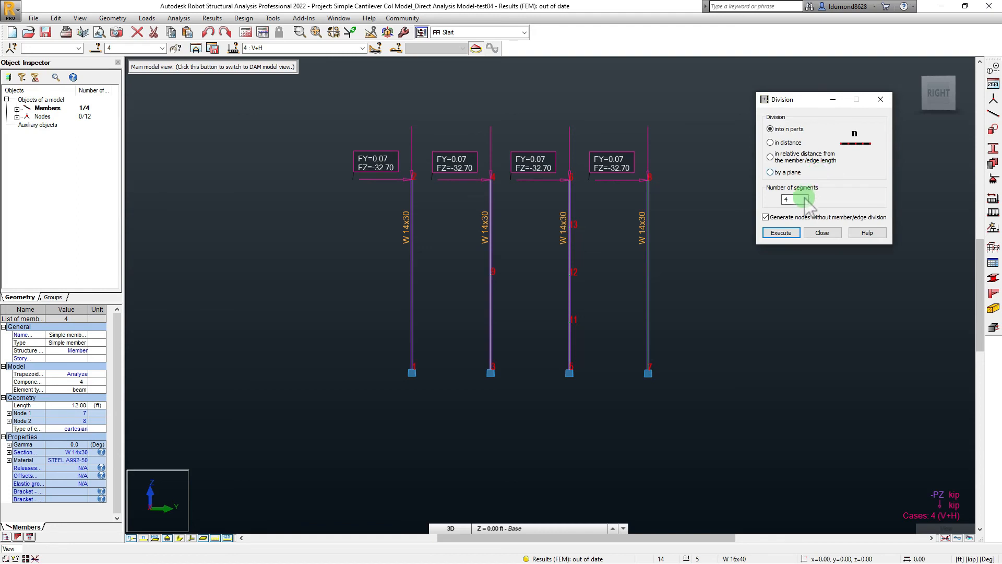
type("8")
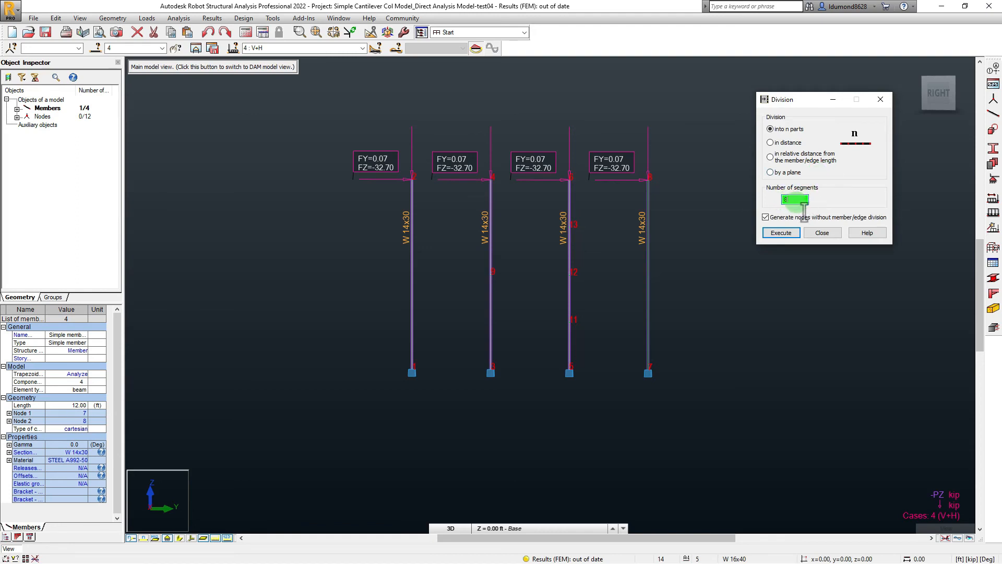
left_click(782, 233)
left_click(829, 234)
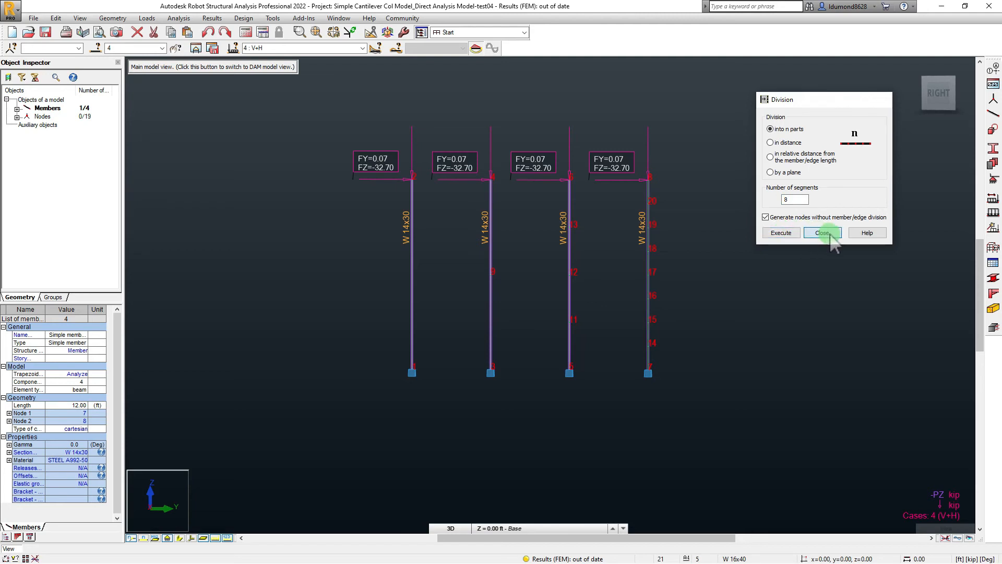
Step: Save the project and start the calculations from the Analysis Type dialog with the Direct Analysis Method and model generation enabled
middle_click_drag(777, 185, 745, 183)
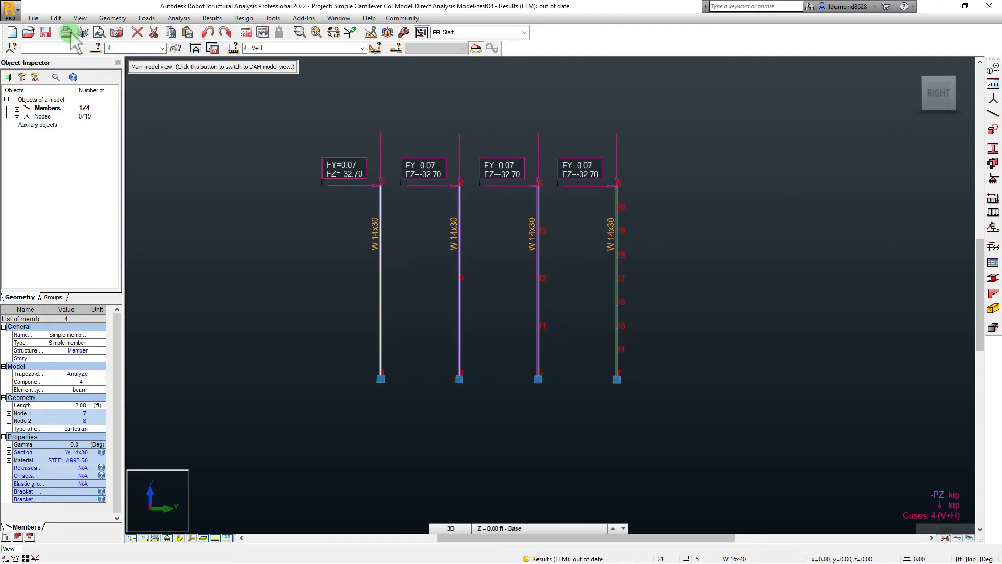
left_click(45, 31)
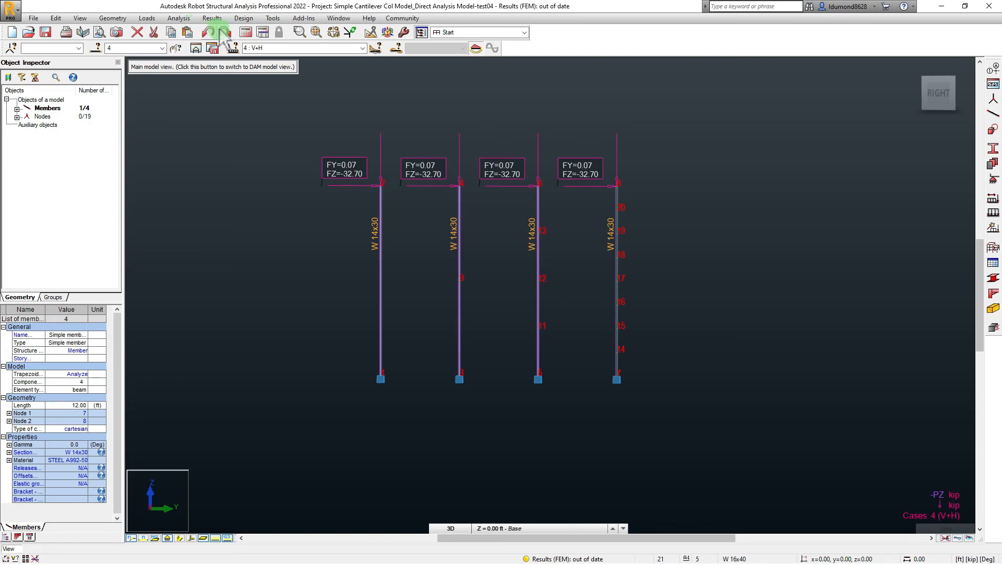
left_click(184, 19)
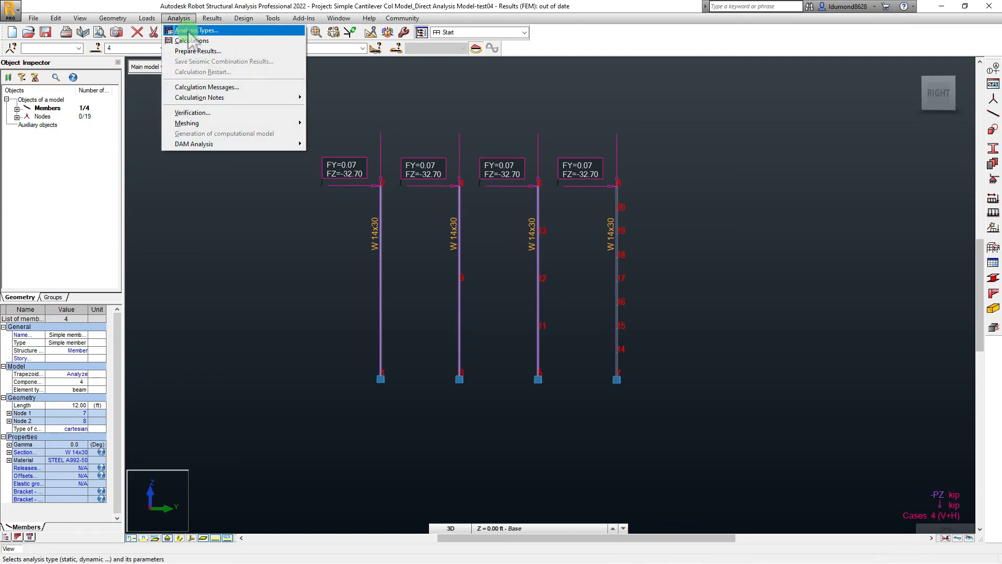
left_click(189, 32)
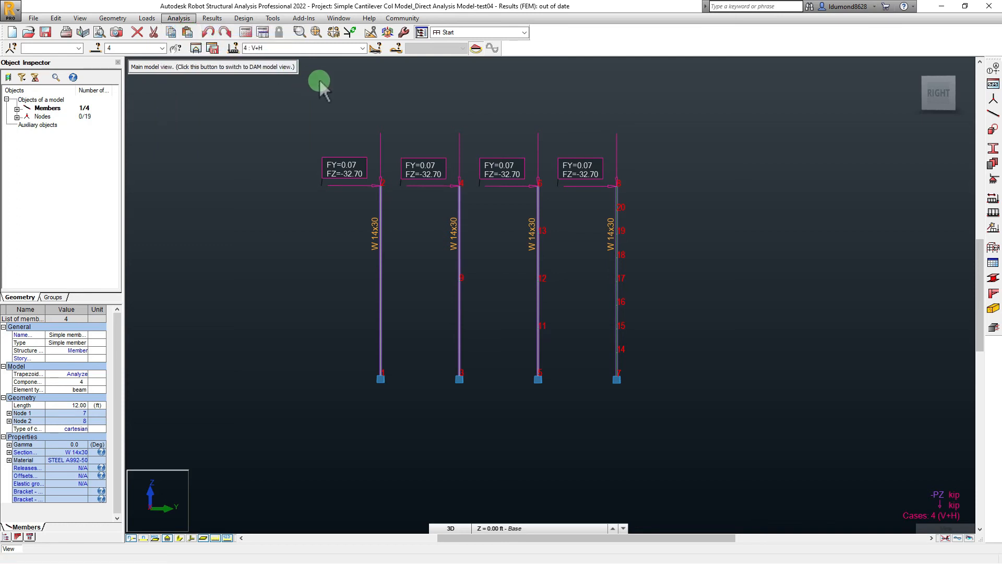
left_click_drag(309, 85, 280, 60)
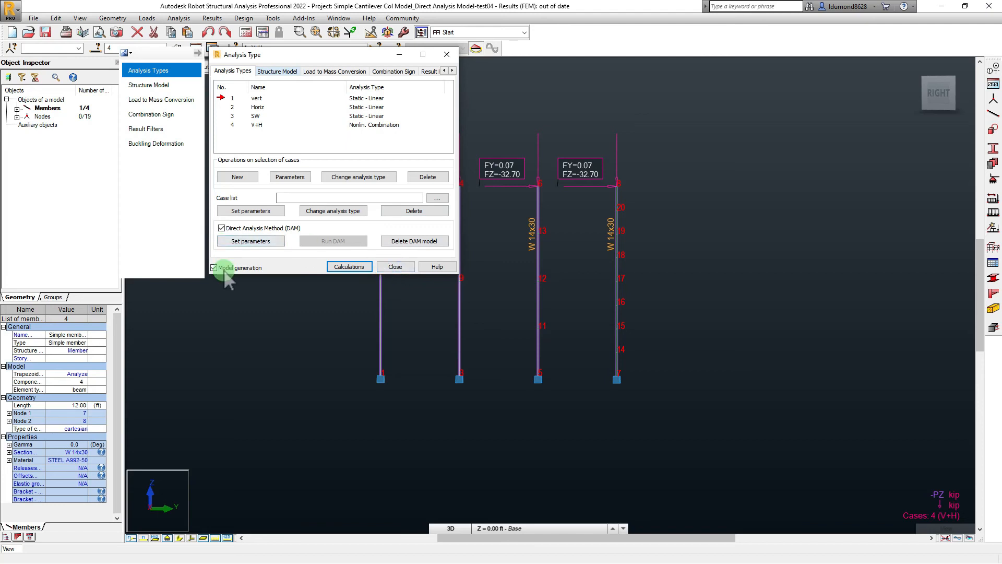
left_click(348, 267)
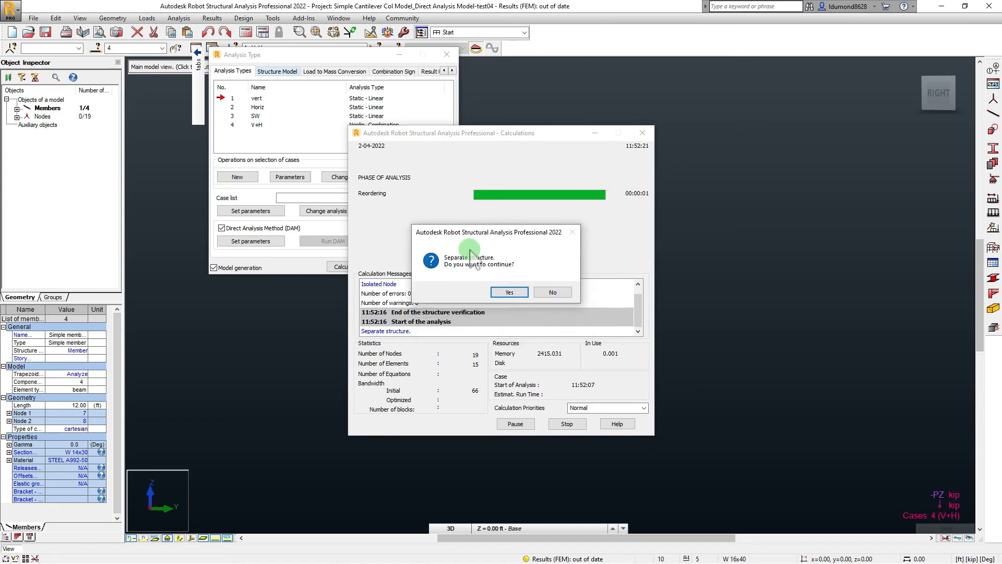
Step: Continue the calculations past the separate structure and blocked notional loads questions until the Direct Analysis Report is produced
left_click(507, 292)
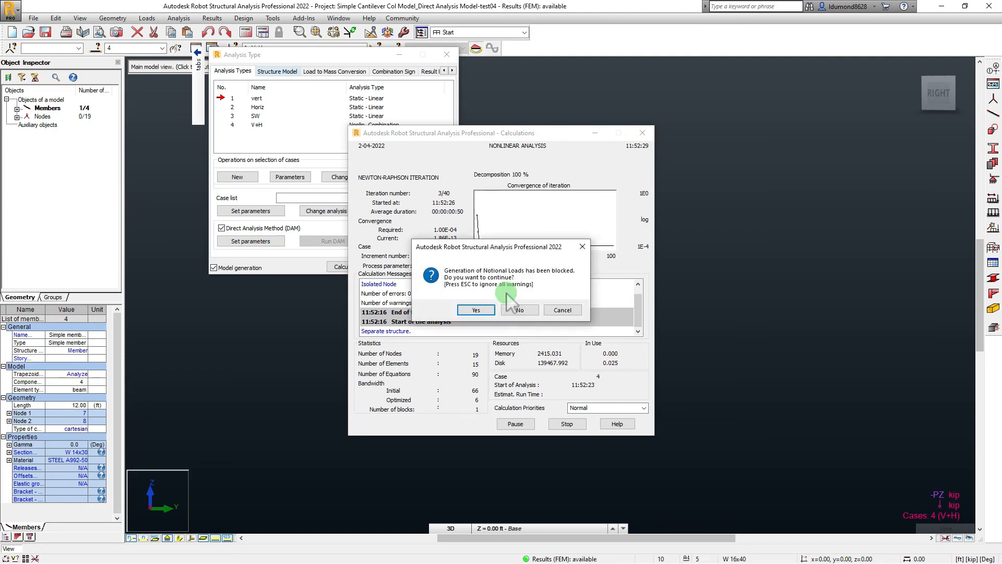
left_click_drag(477, 247, 488, 193)
left_click(488, 247)
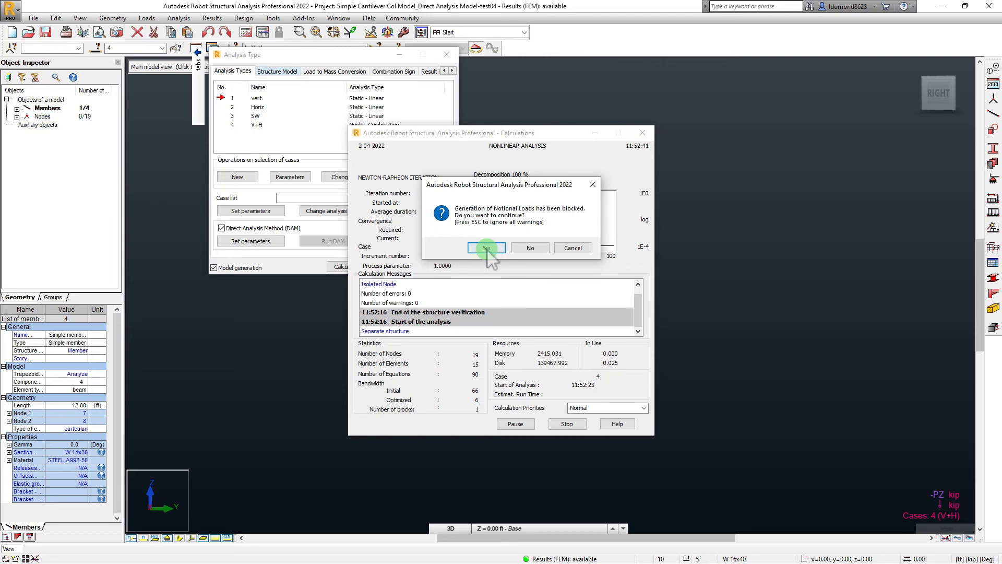
left_click(486, 249)
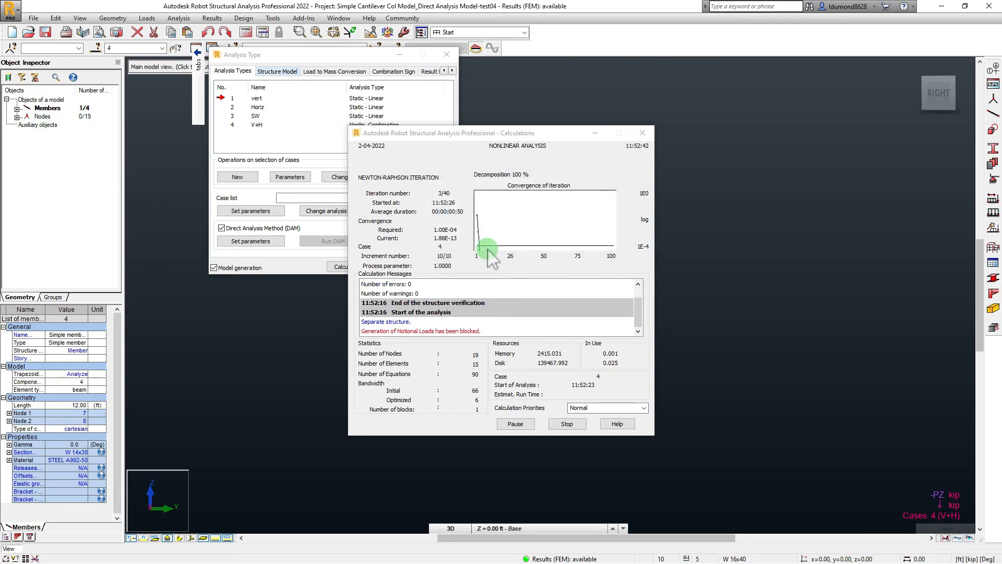
left_click(519, 324)
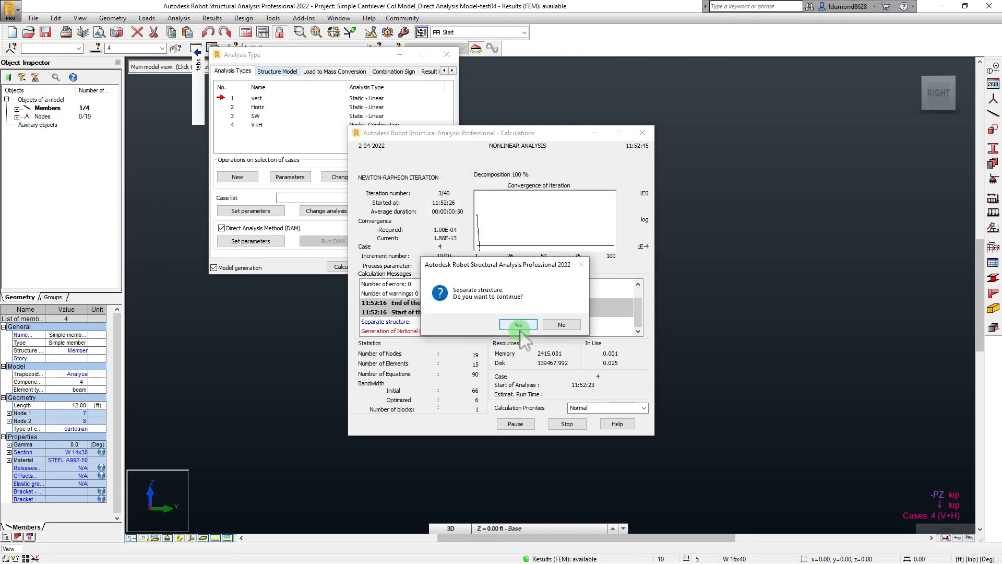
left_click_drag(469, 266, 478, 252)
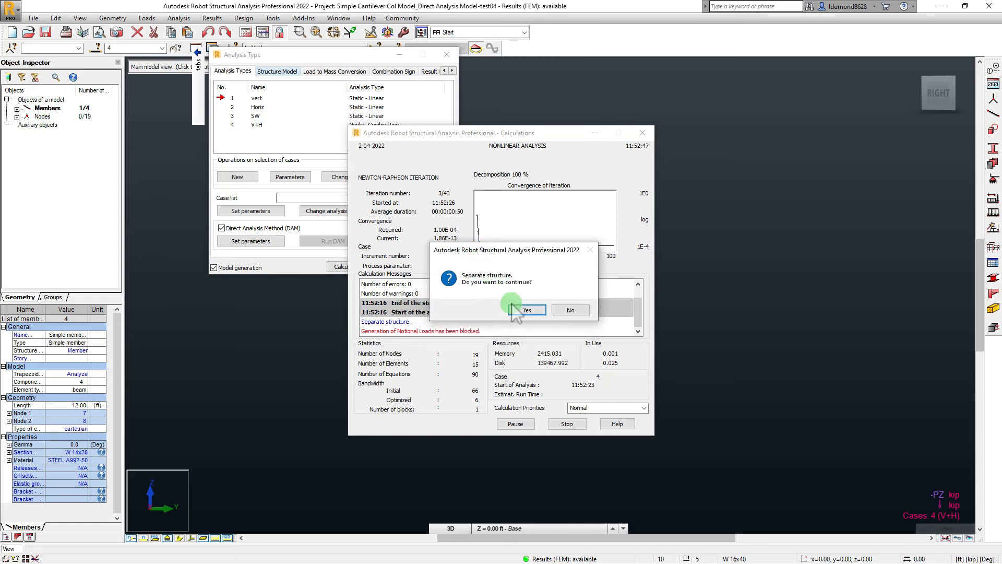
left_click(519, 310)
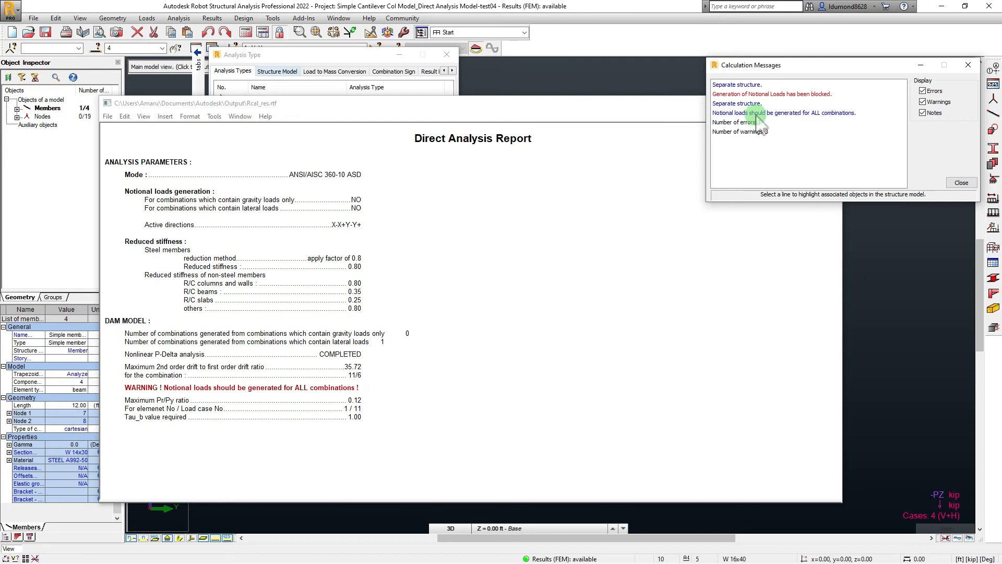
Step: Check the error entry in the Calculation Messages, close the messages and the Direct Analysis Report, and save the project
left_click_drag(765, 66, 638, 55)
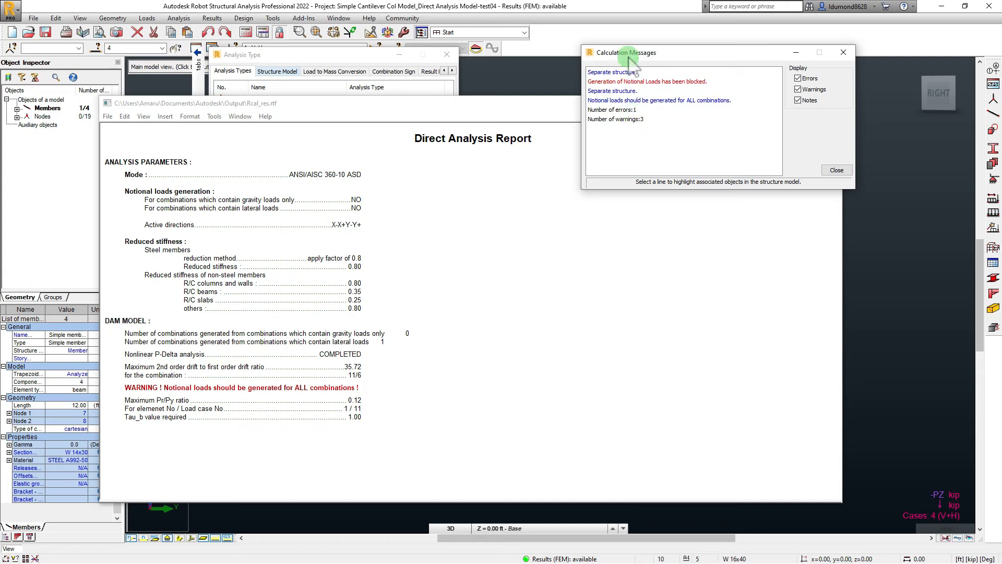
left_click_drag(625, 53, 600, 41)
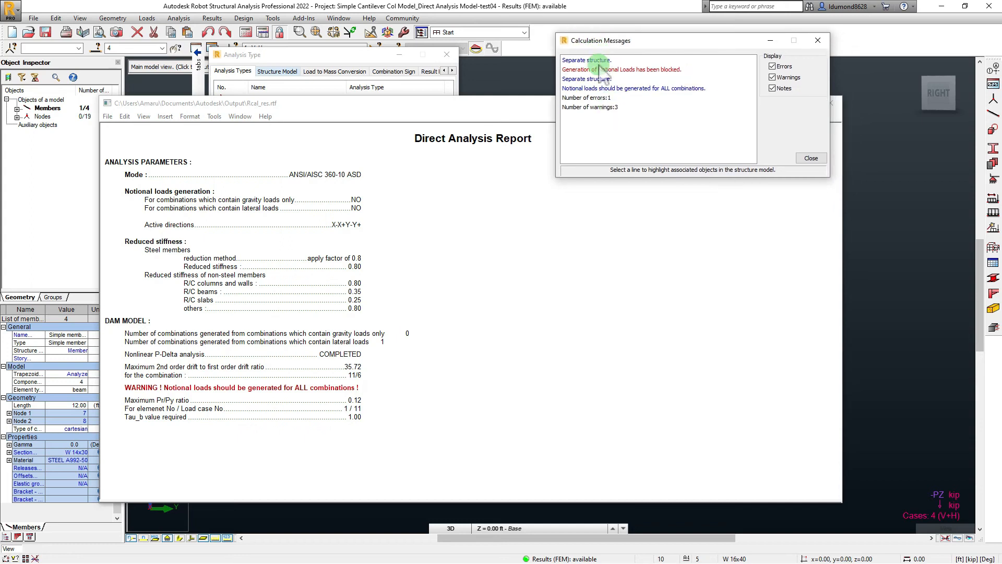
left_click(600, 98)
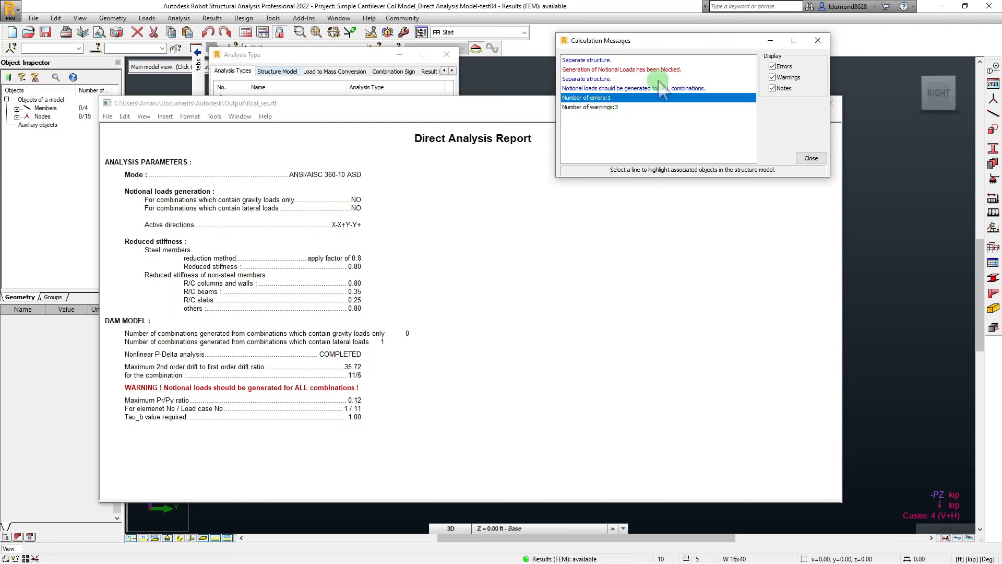
left_click_drag(658, 41, 639, 43)
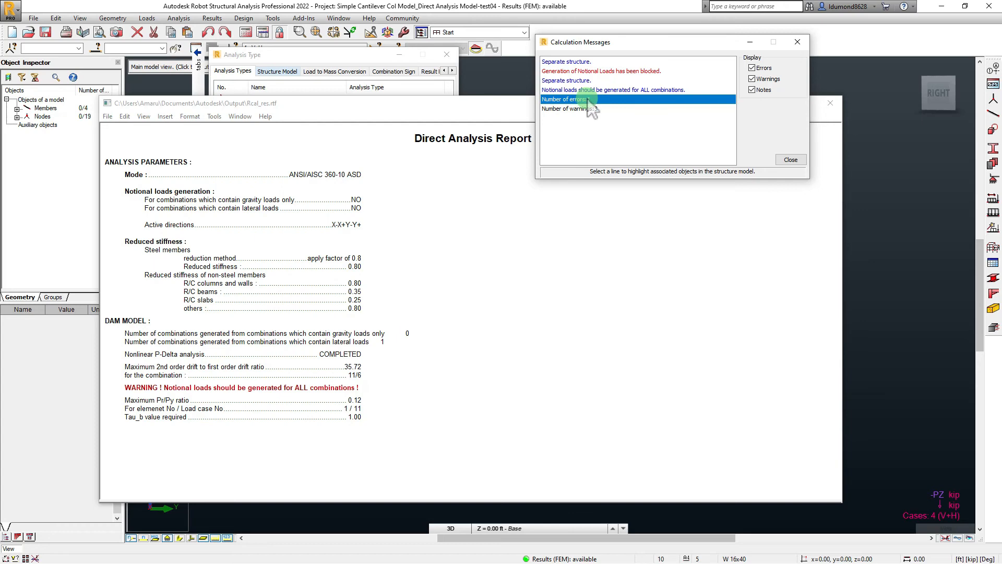
left_click(798, 42)
left_click(830, 103)
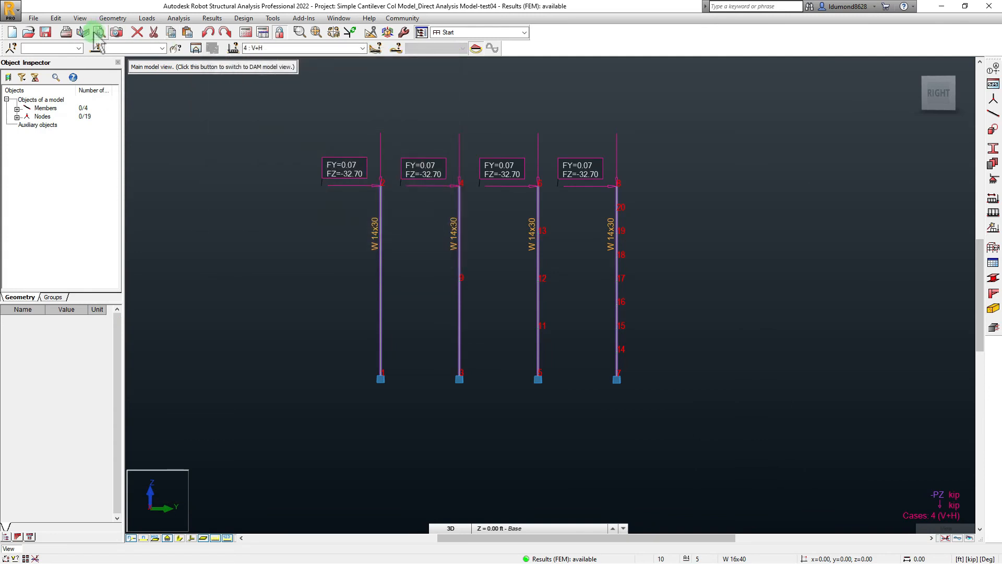
left_click(47, 32)
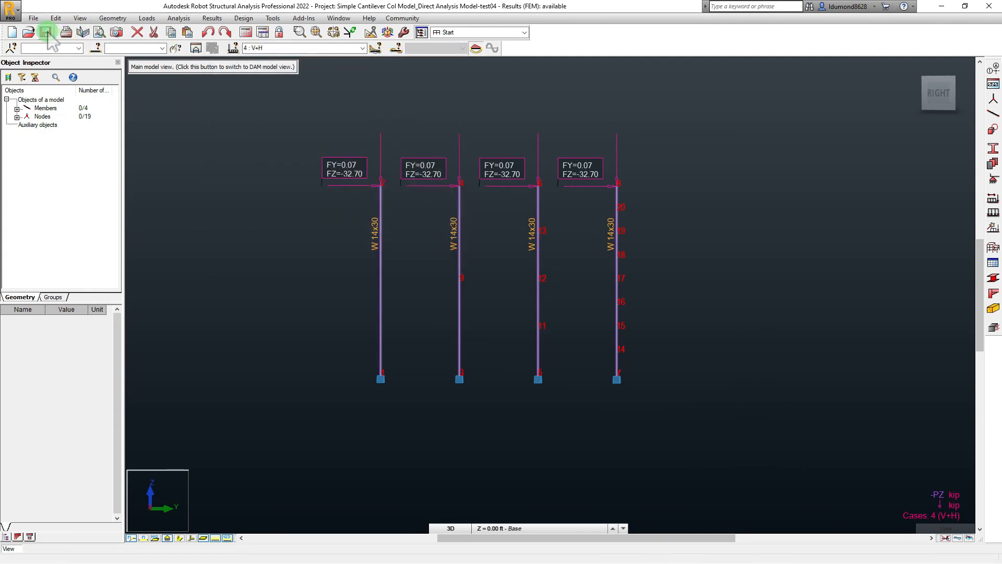
left_click(149, 21)
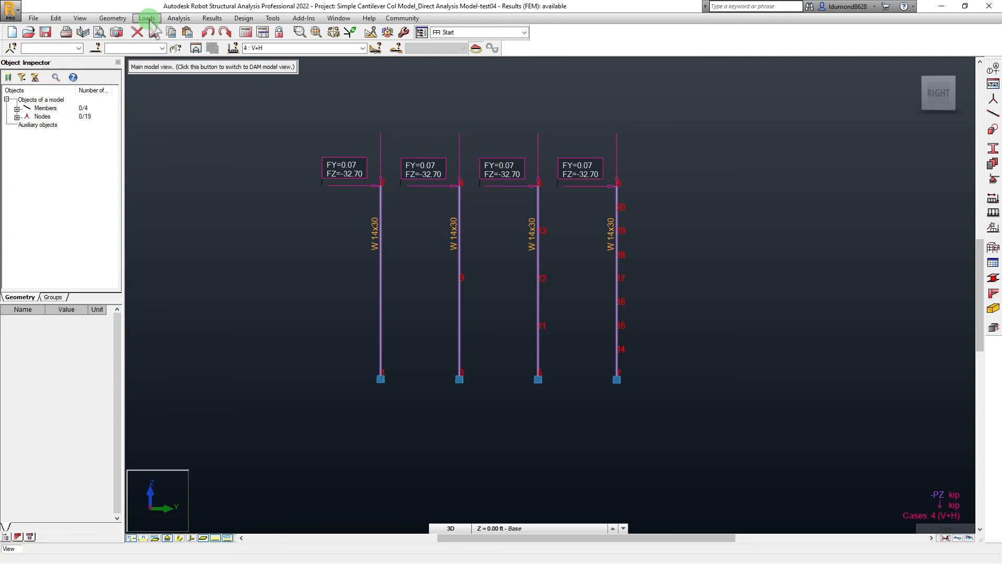
left_click(180, 18)
left_click(185, 44)
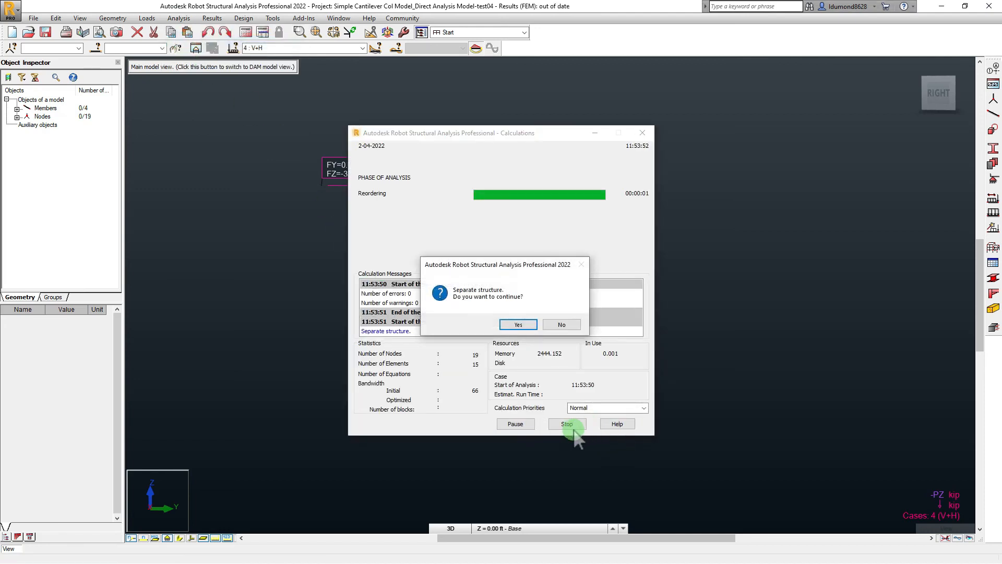
left_click(554, 325)
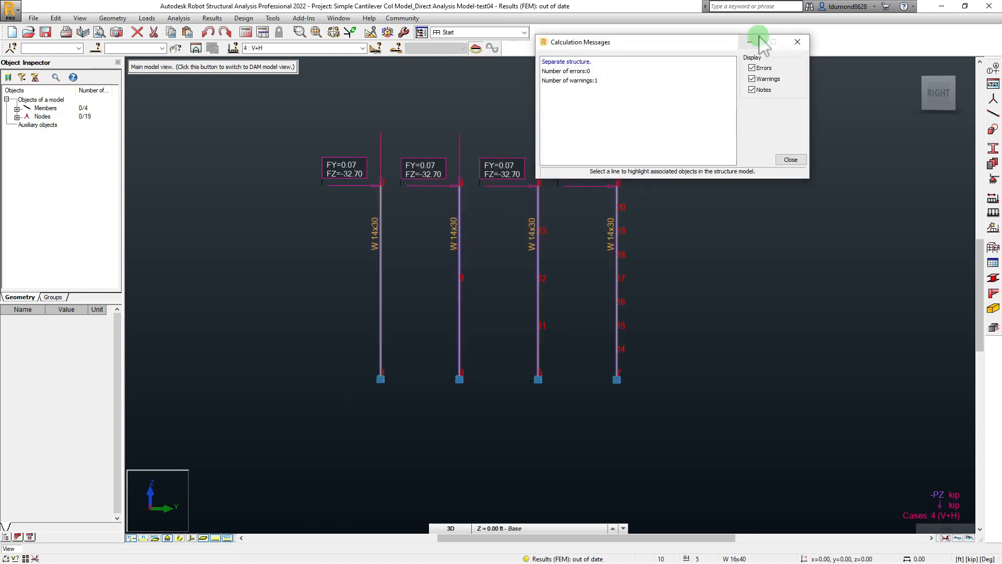
left_click(797, 42)
Step: Set the Direct Analysis Method parameters to generate notional loads for gravity-only combinations, with active directions X+, X-, Y+ and Y- all disabled
left_click(178, 18)
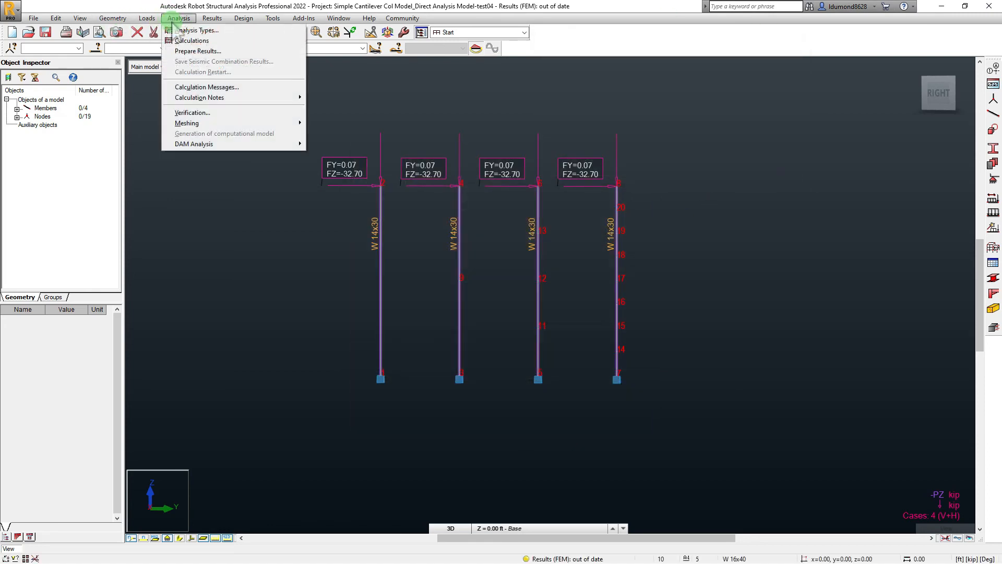
left_click(189, 30)
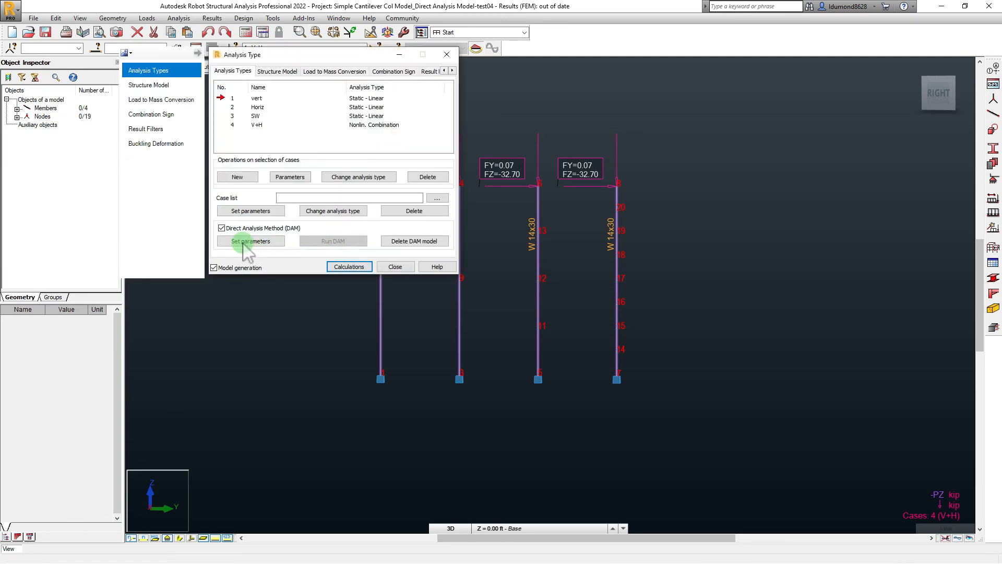
left_click(237, 241)
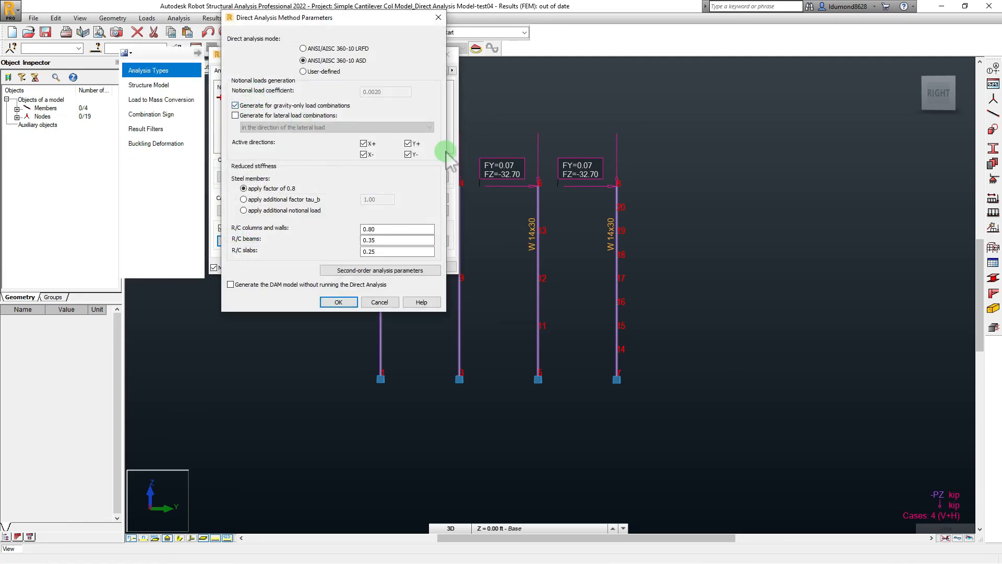
left_click(364, 155)
left_click(407, 155)
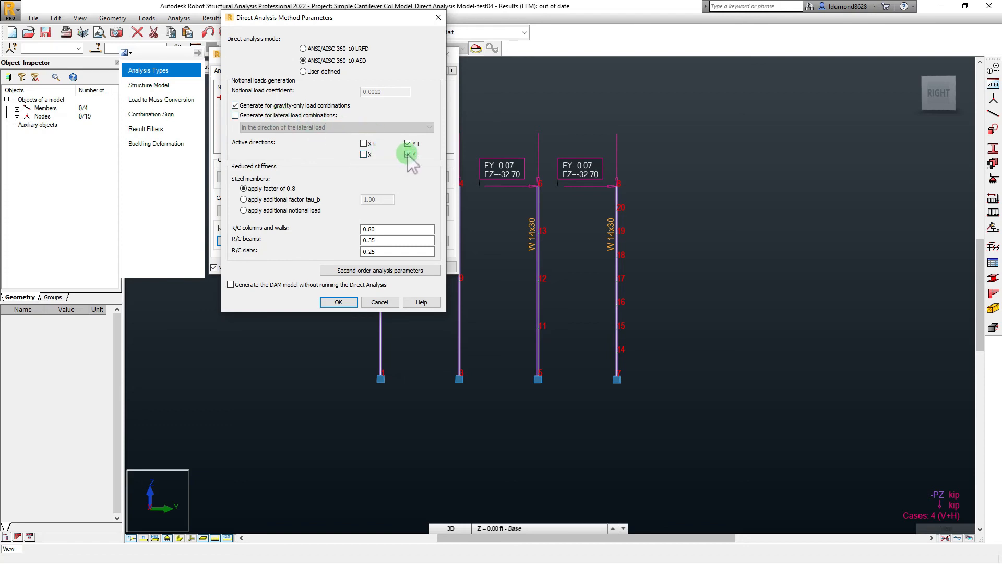
left_click(408, 144)
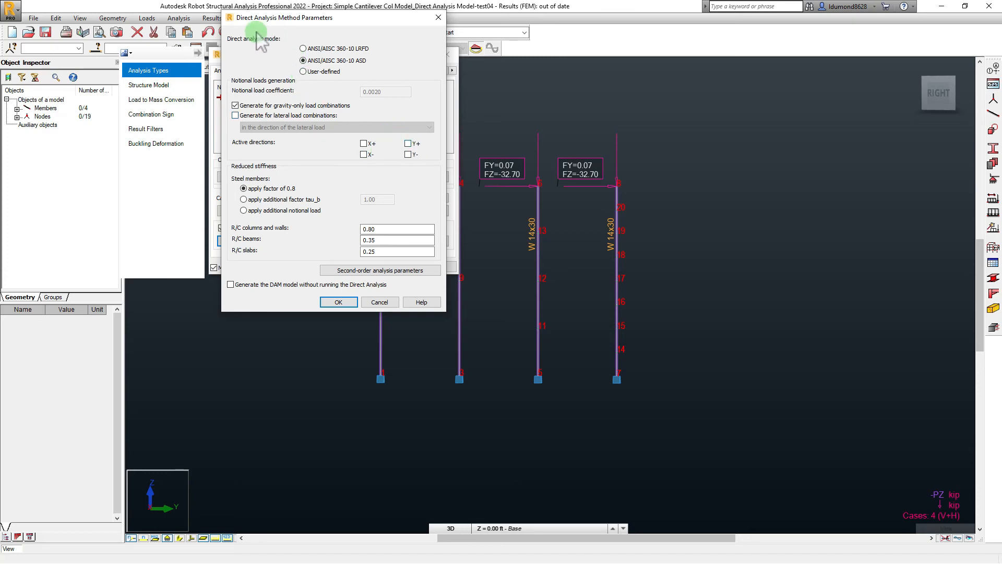
left_click_drag(261, 18, 346, 52)
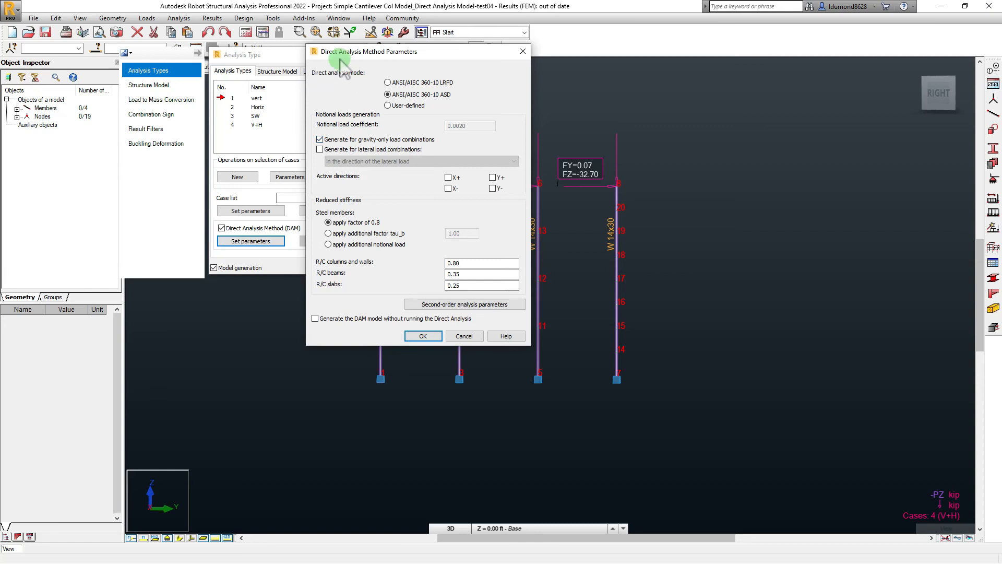
left_click_drag(341, 52, 347, 45)
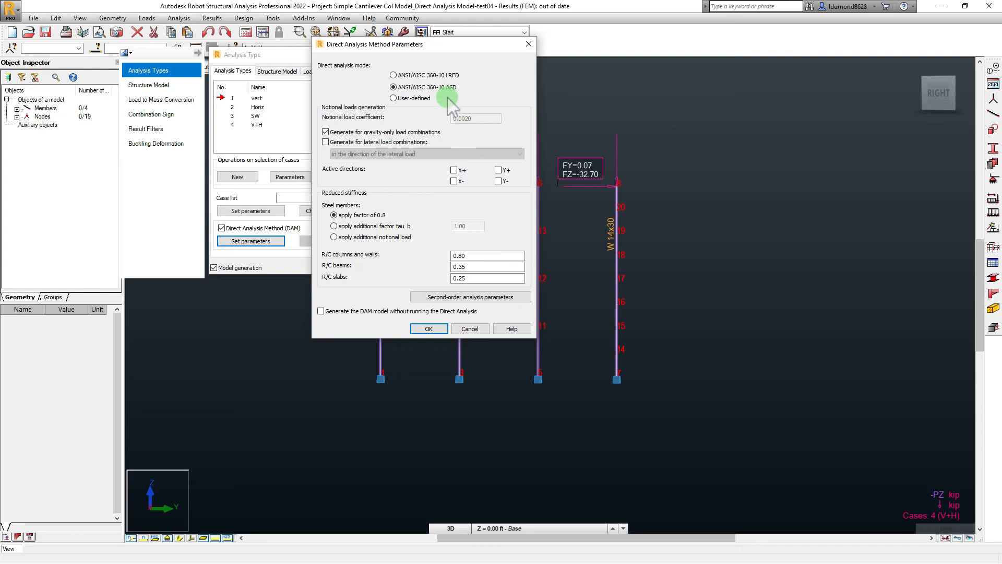
left_click_drag(402, 44, 490, 68)
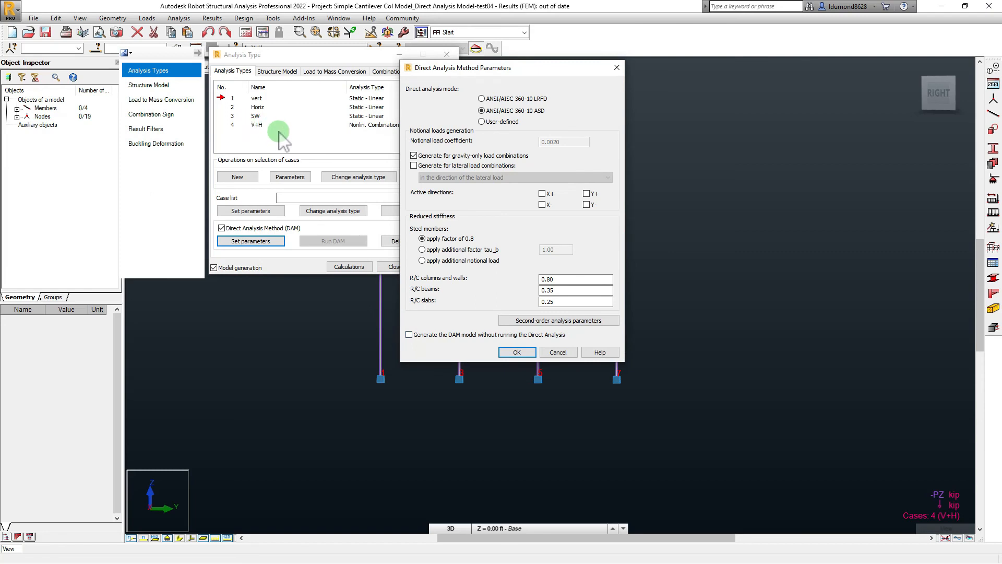
left_click(518, 354)
Step: Run the calculations, continuing past the separate structure, blocked active directions and missing notional loads questions to produce a new Direct Analysis Report
left_click(348, 268)
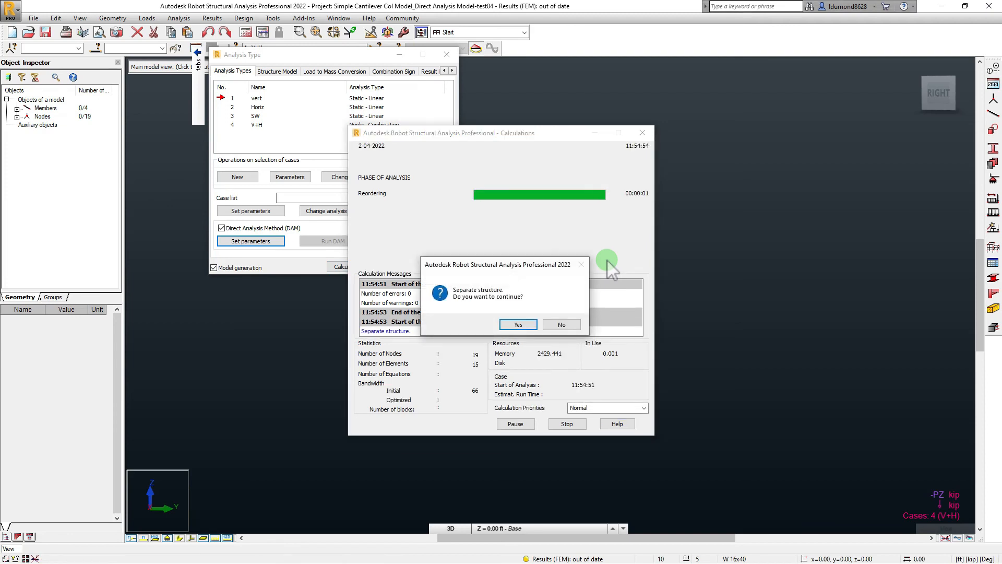
left_click(517, 324)
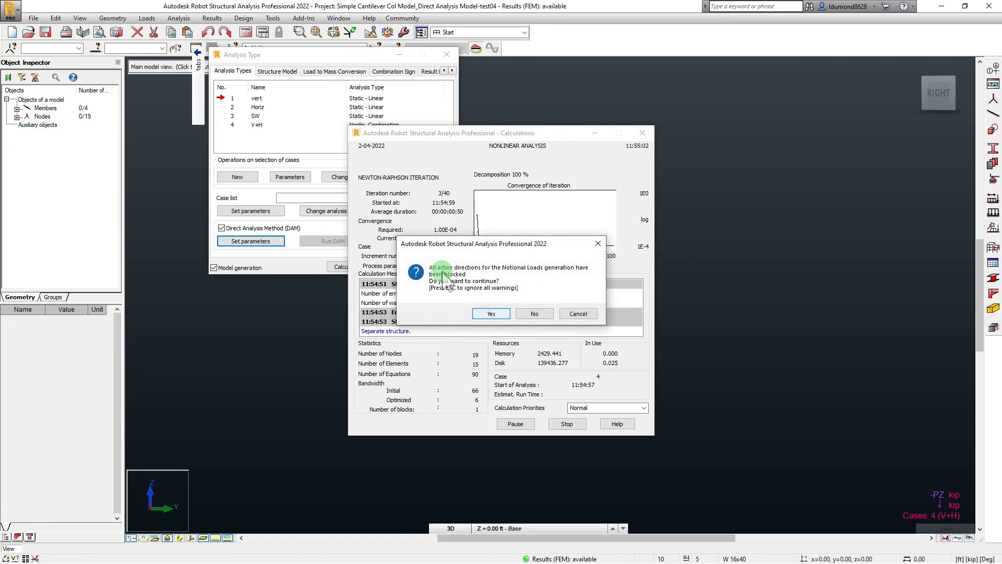
left_click(480, 312)
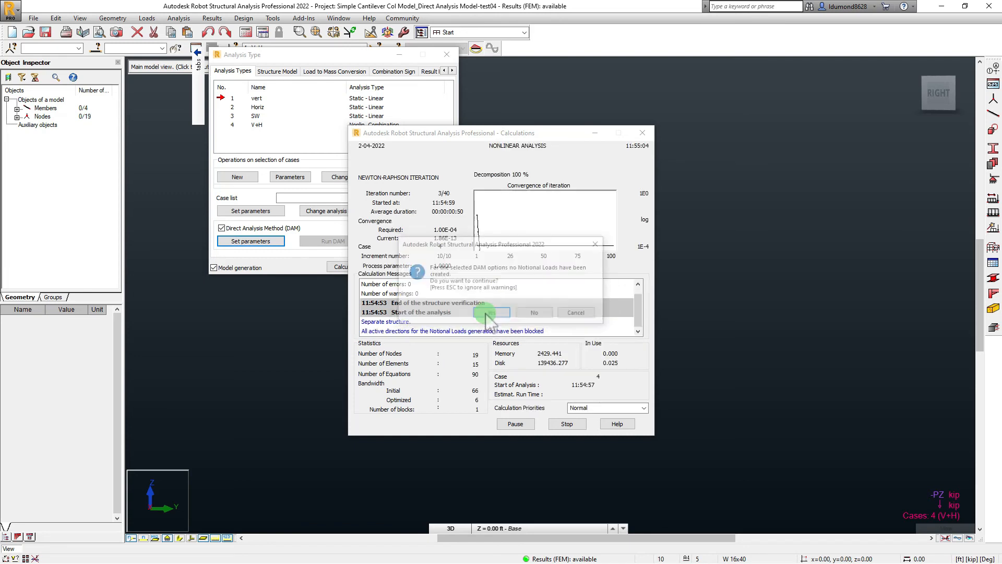
left_click(488, 314)
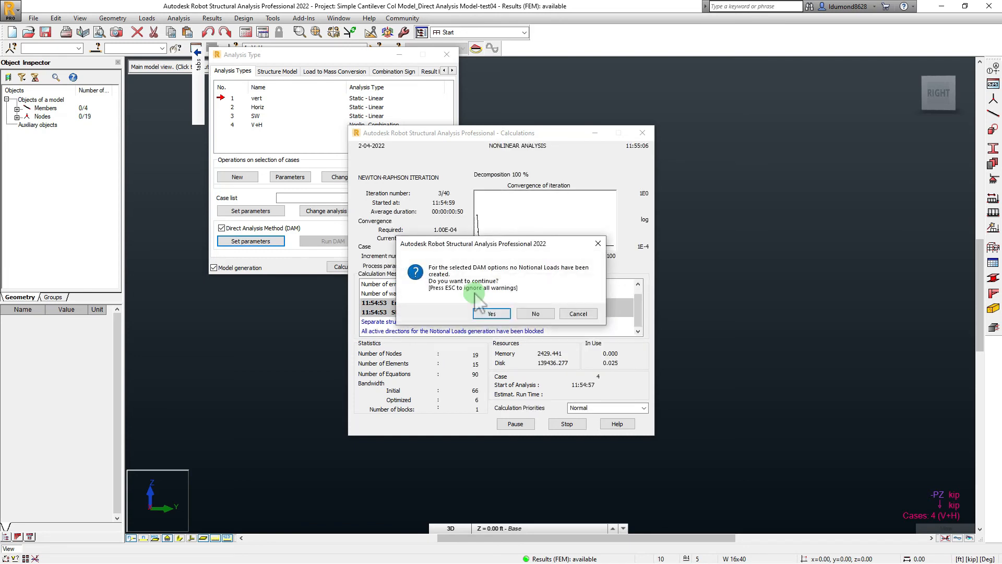
left_click_drag(442, 221, 448, 138)
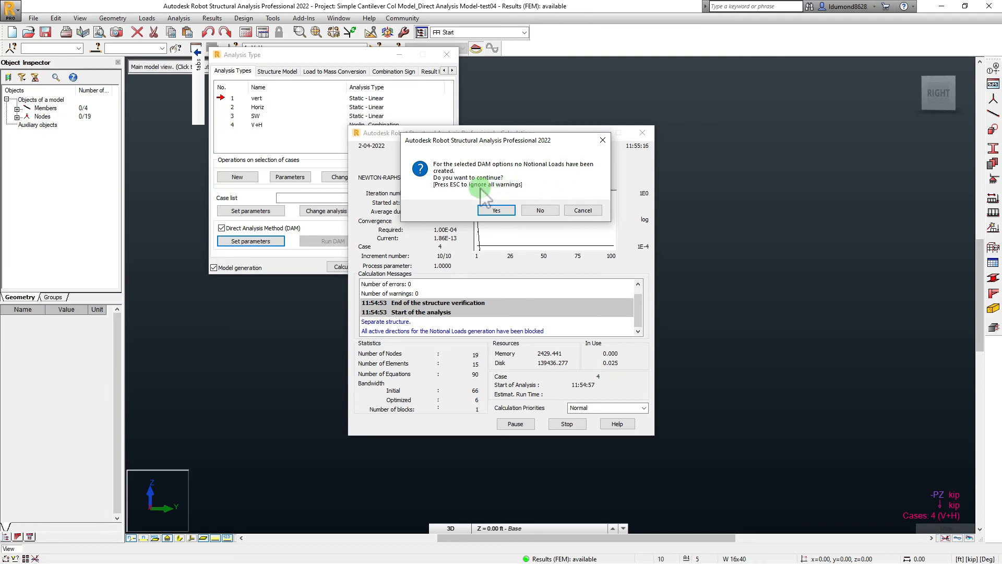
left_click(497, 209)
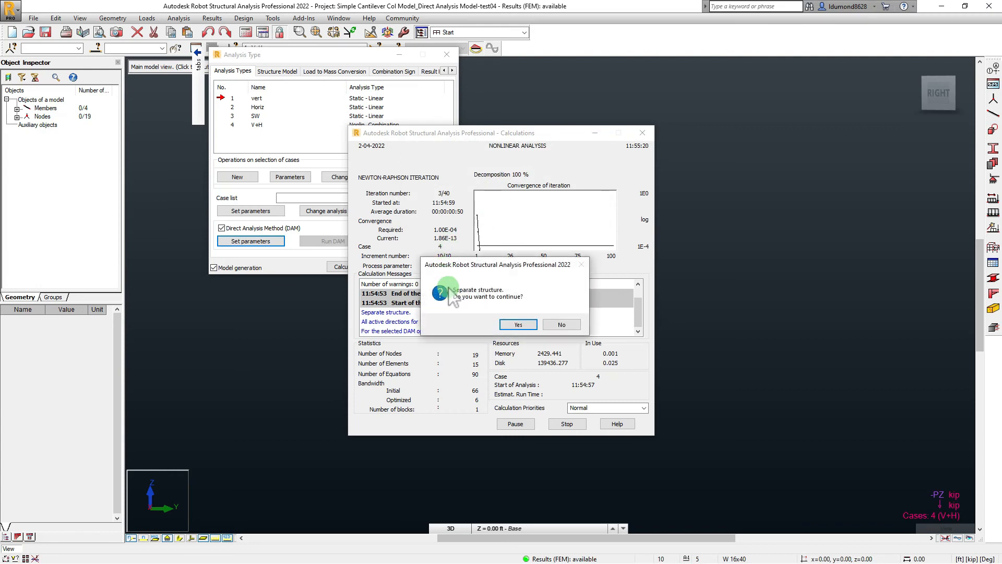
left_click(516, 326)
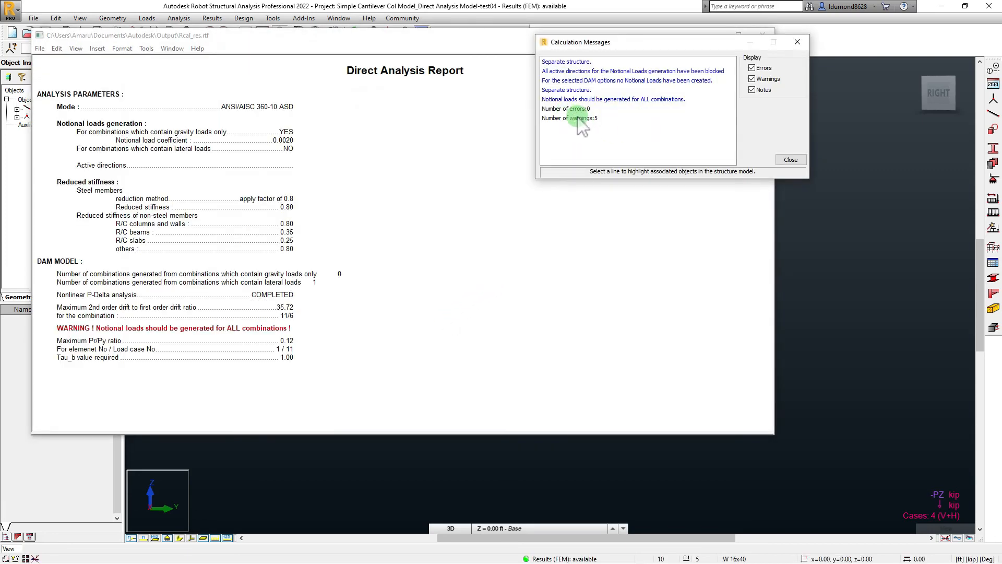
Step: Review the individual calculation messages and the error entry beside the Direct Analysis Report, and close both windows
left_click(560, 61)
left_click(561, 71)
left_click(562, 81)
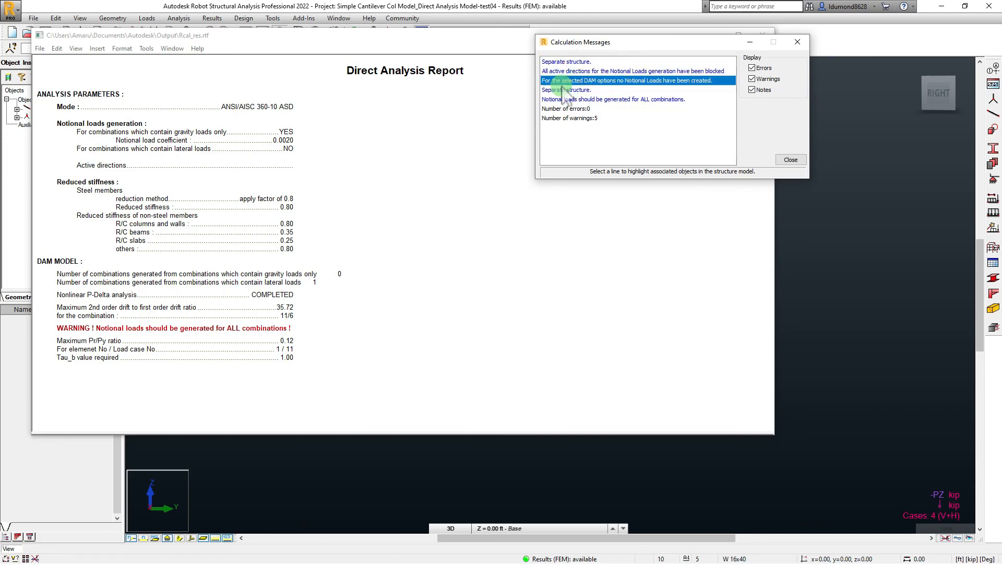
left_click(563, 90)
left_click(566, 99)
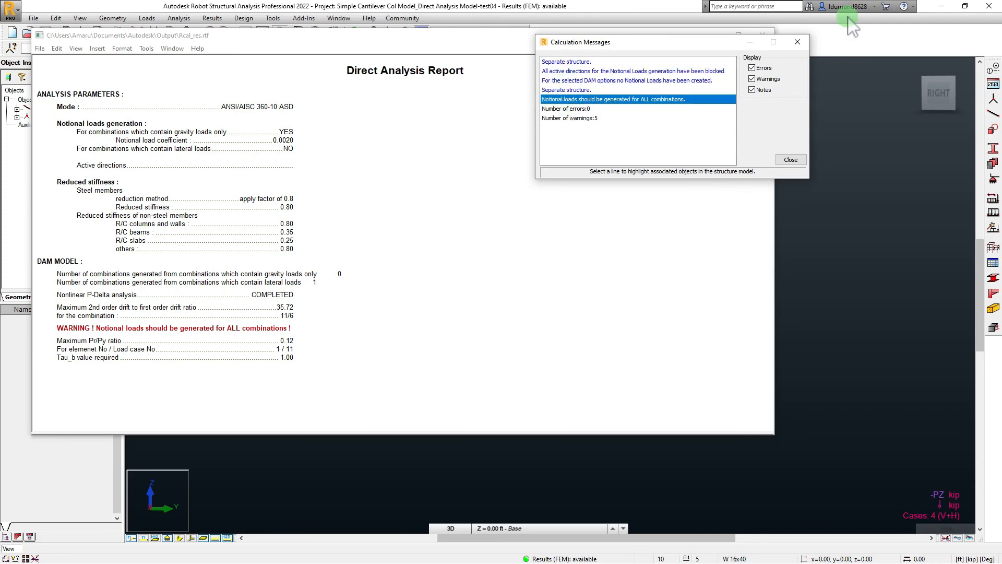
left_click_drag(725, 43, 677, 77)
left_click(570, 134)
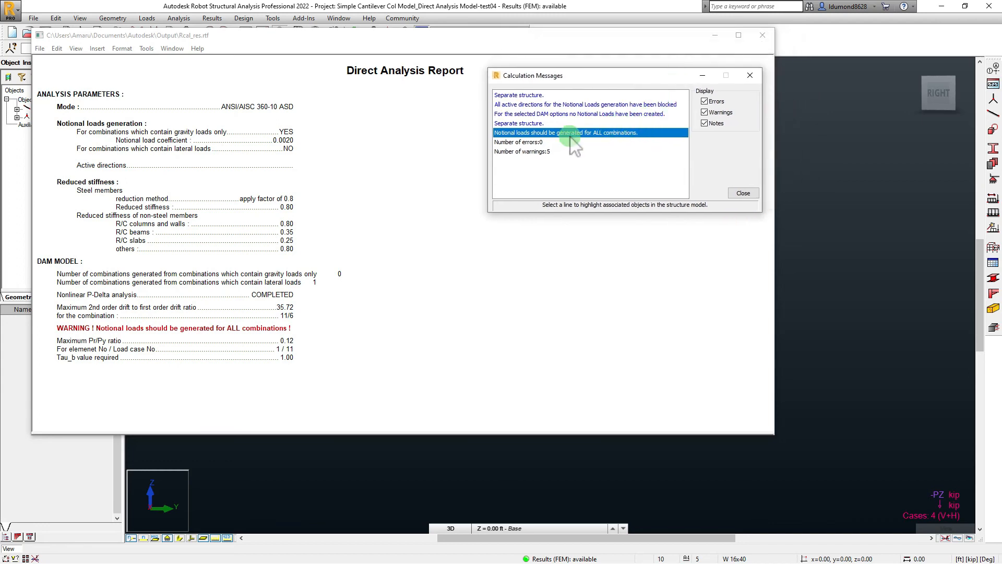
left_click(523, 142)
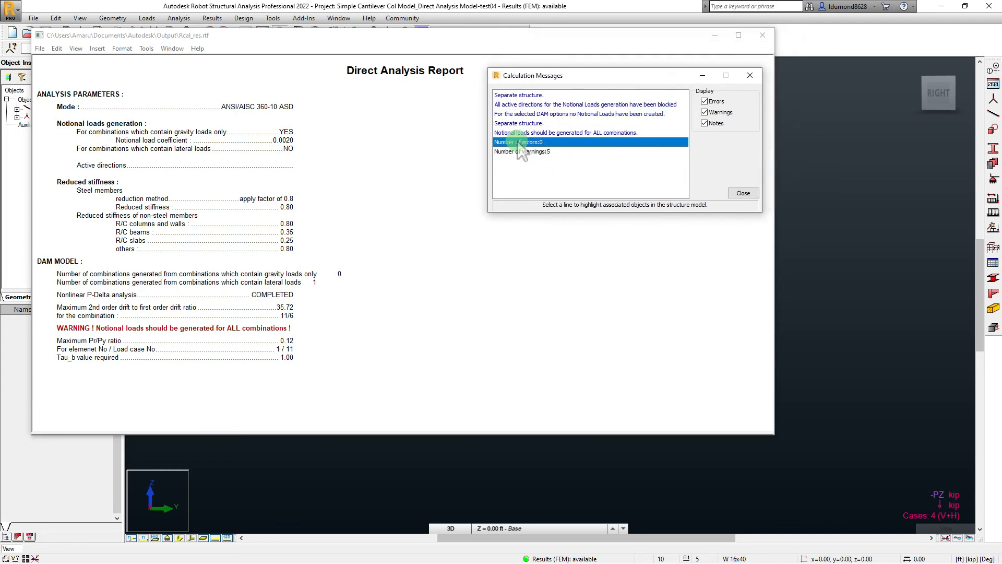
left_click(737, 193)
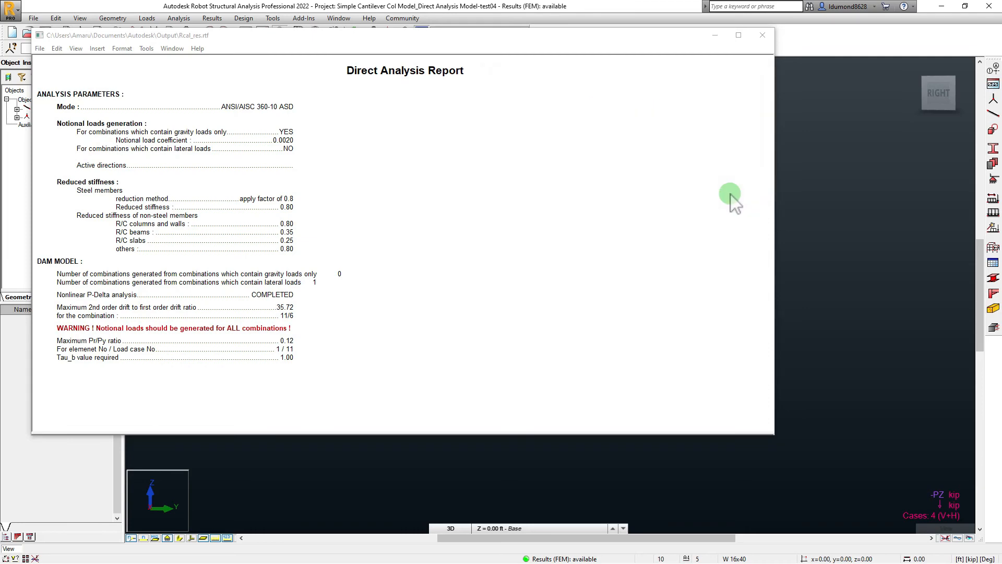
left_click(766, 34)
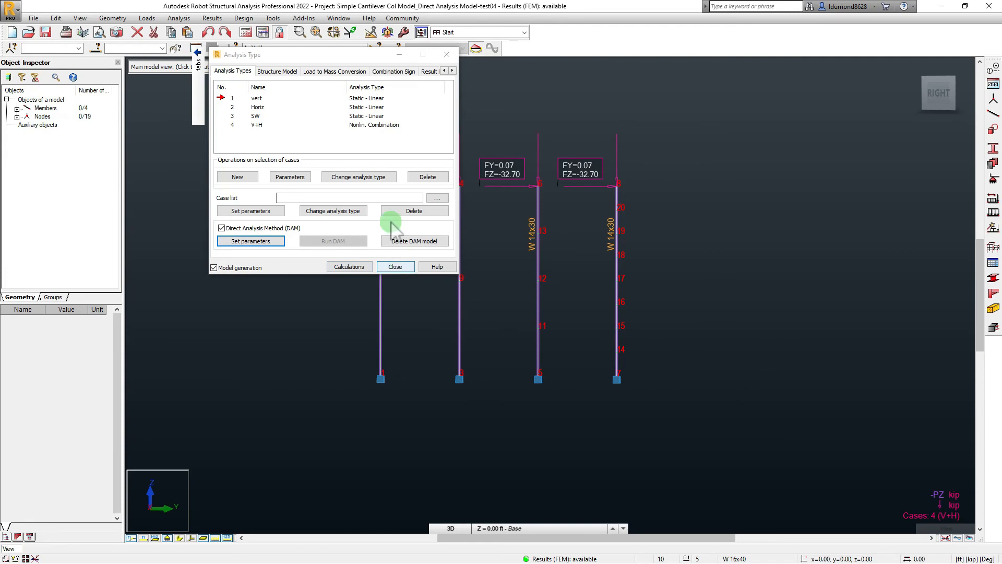
Step: Close the Analysis Type dialog and save the project
left_click_drag(342, 57, 259, 99)
left_click(364, 309)
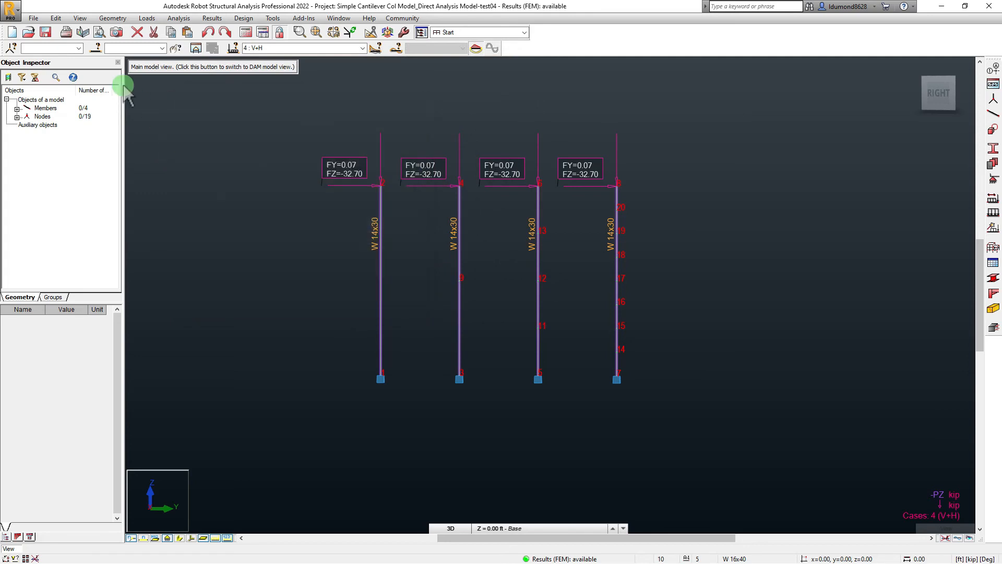
left_click(47, 34)
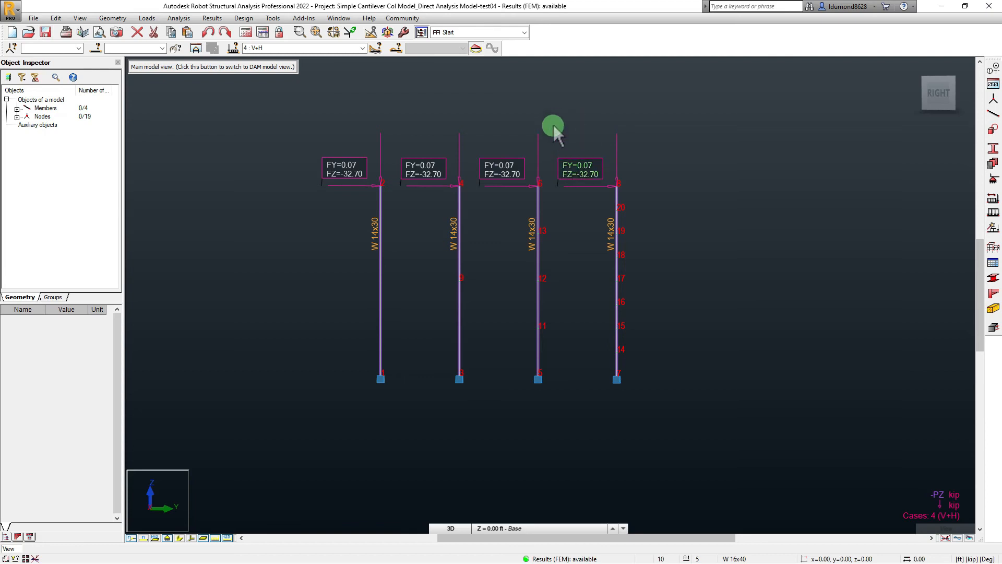
middle_click_drag(552, 118, 543, 135)
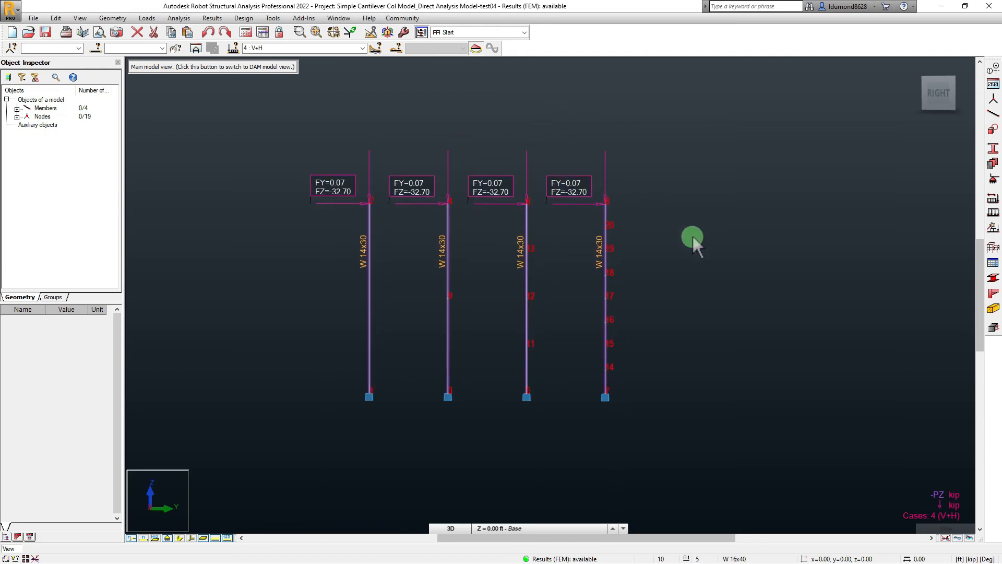
mouse_move(693, 237)
middle_mouse_down()
mouse_move(709, 224)
mouse_move(695, 217)
middle_mouse_up()
scroll(674, 223, "up", 1)
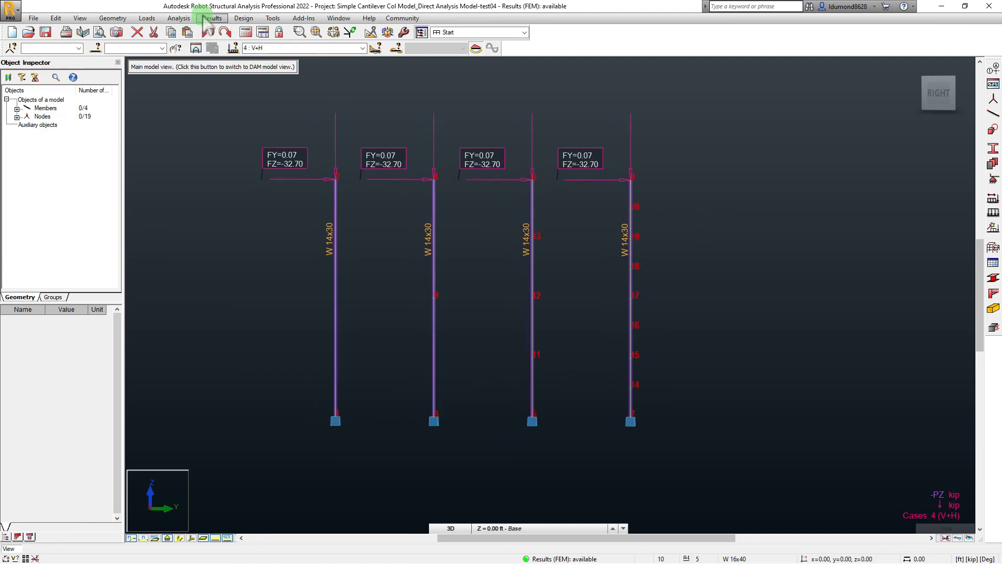
left_click(243, 18)
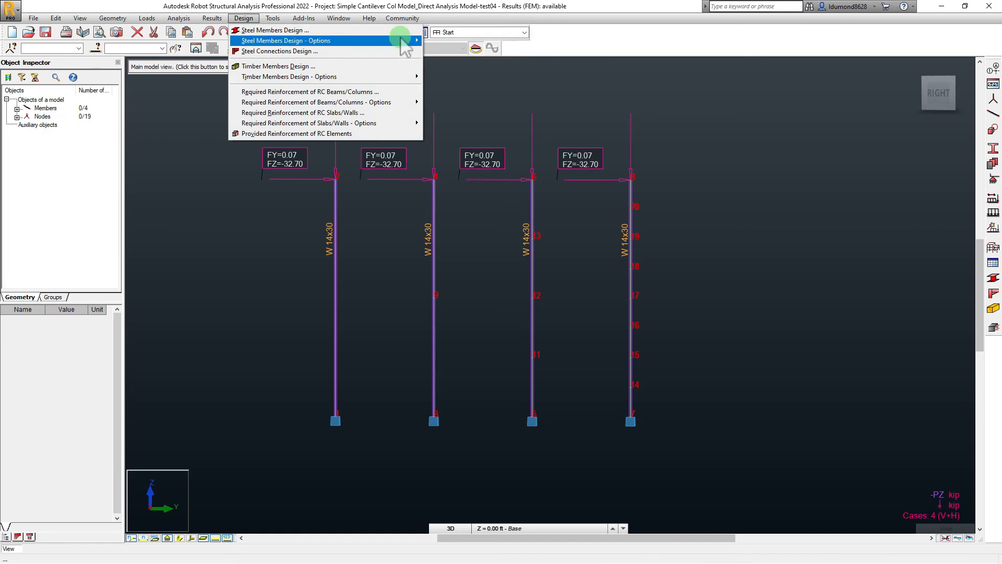
mouse_move(407, 44)
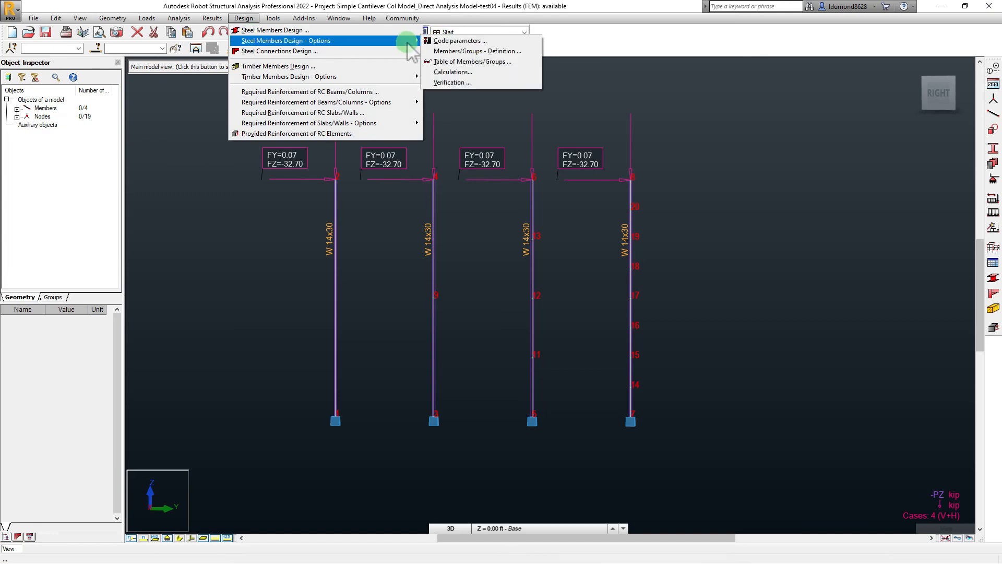
left_click(429, 7)
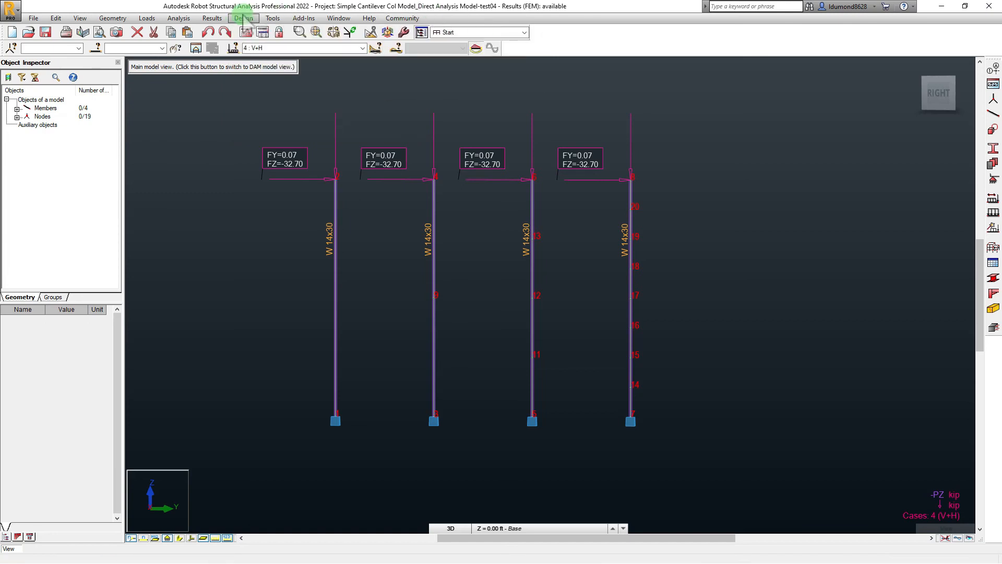
Step: Display the design Ratio map on the members with value labels, and close the Maps on Members settings
left_click(213, 19)
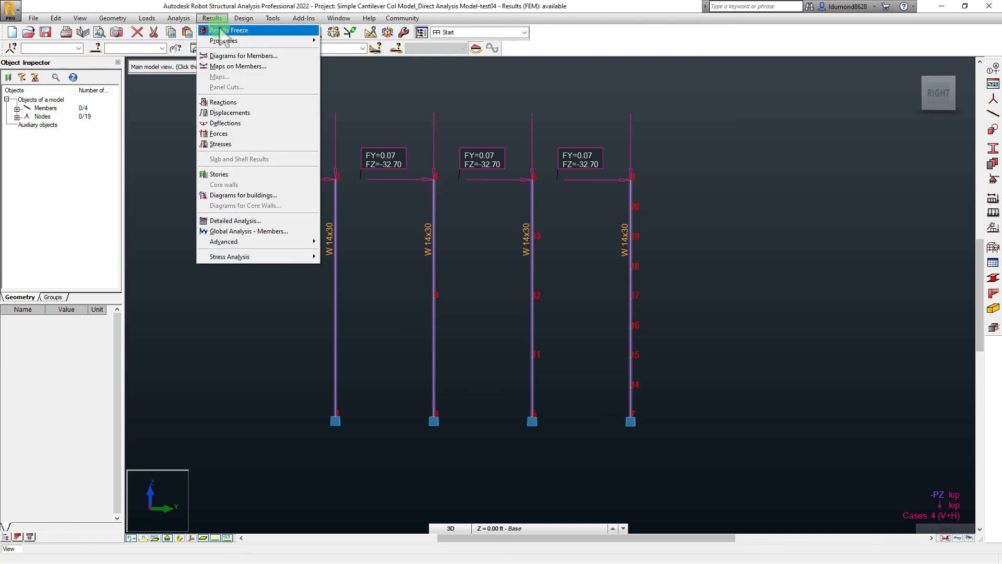
left_click(226, 67)
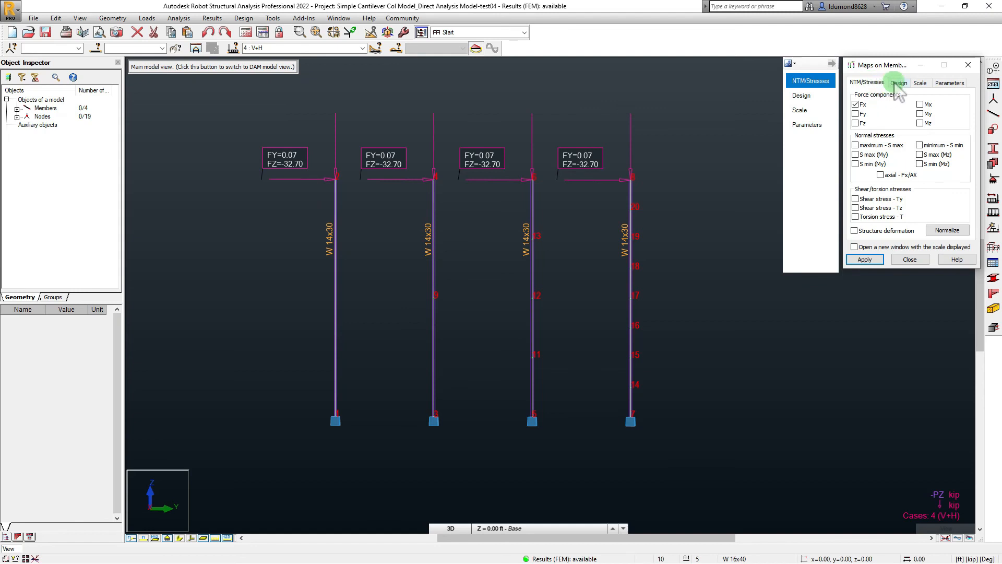
left_click(897, 84)
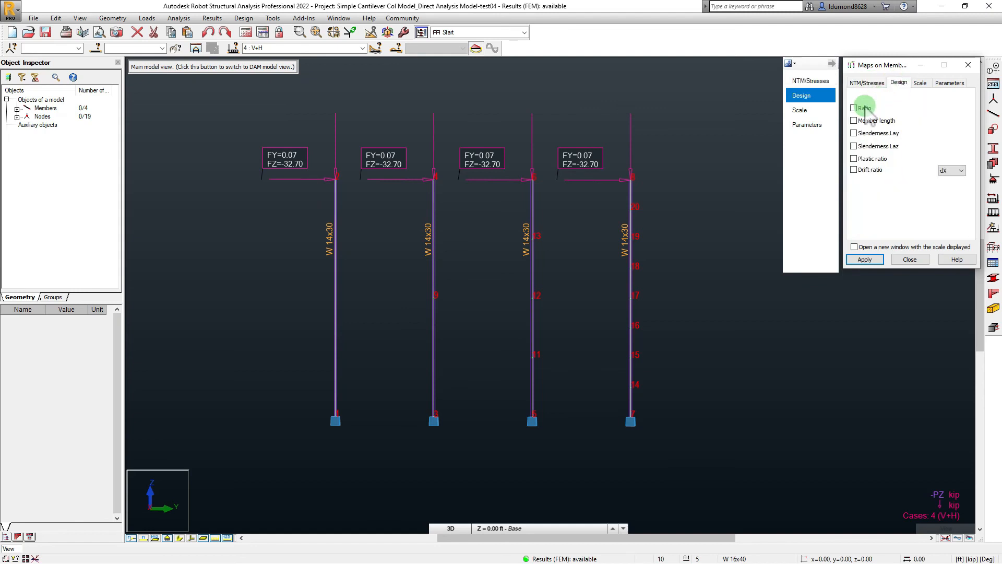
left_click(947, 85)
left_click(821, 126)
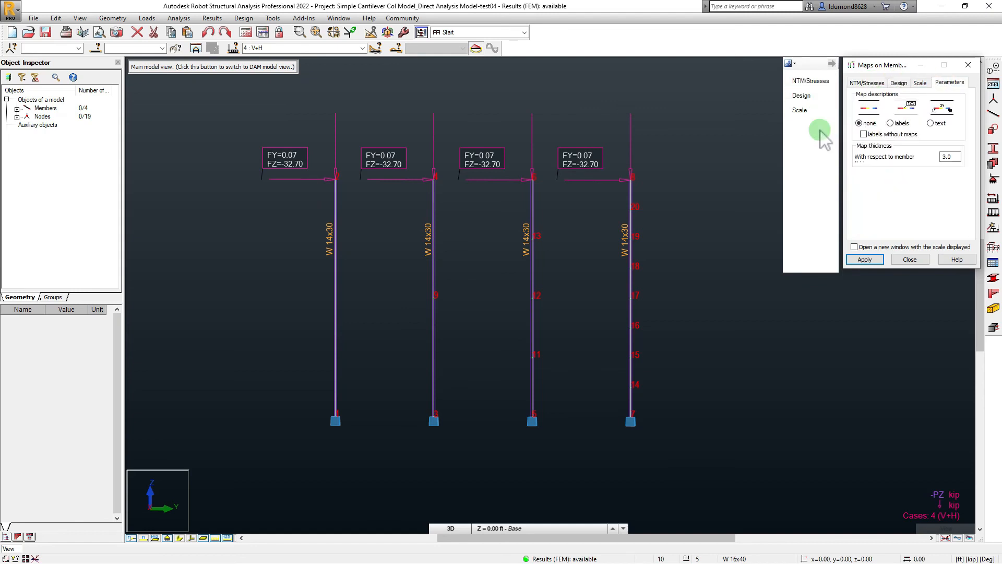
left_click(908, 125)
left_click(880, 261)
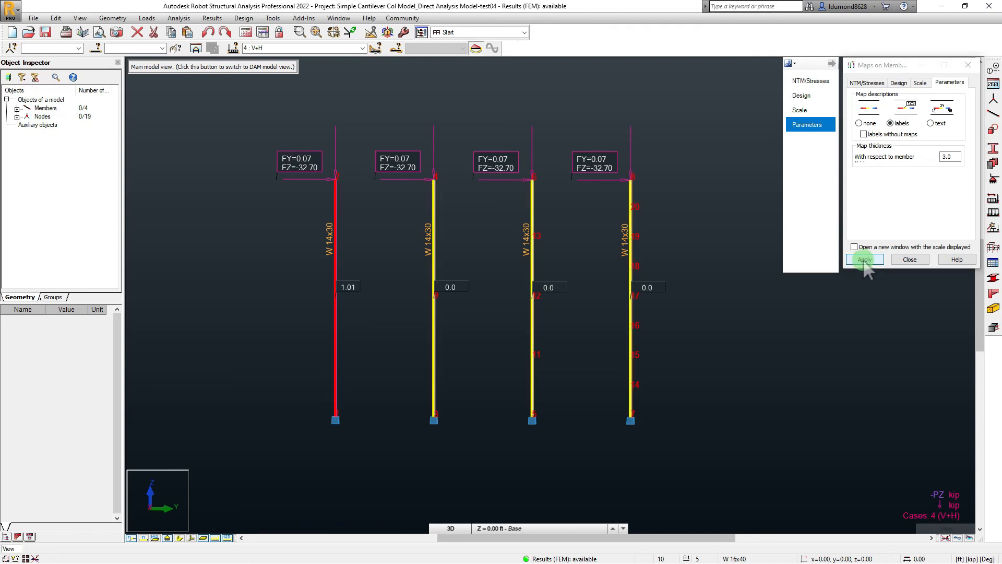
left_click(360, 304)
left_click(350, 292)
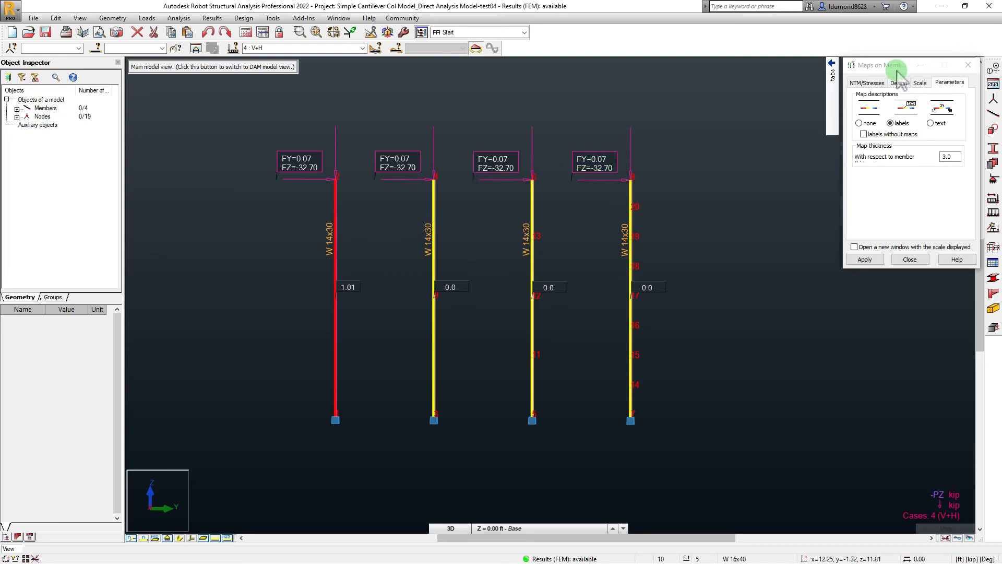
left_click_drag(898, 72, 858, 80)
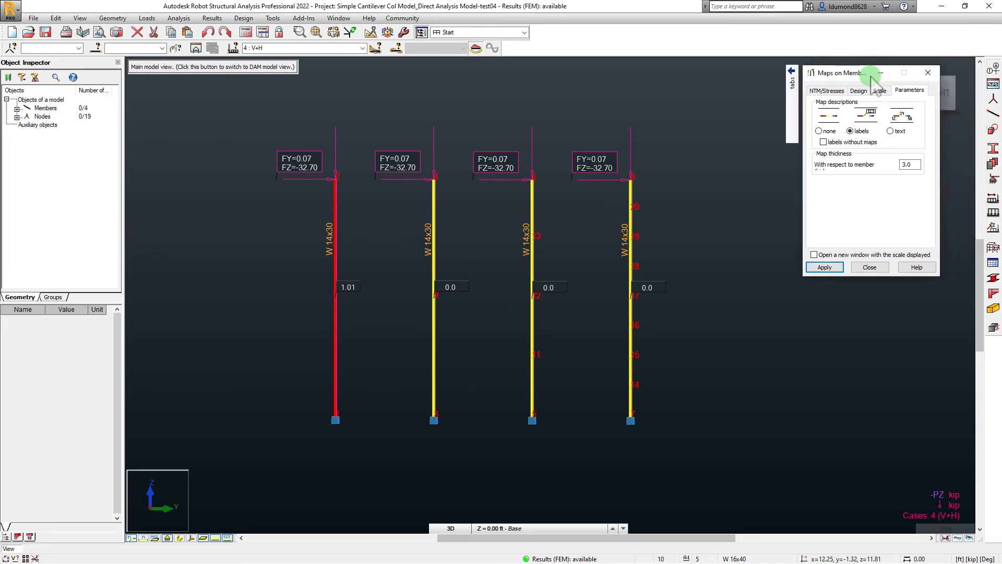
left_click(928, 73)
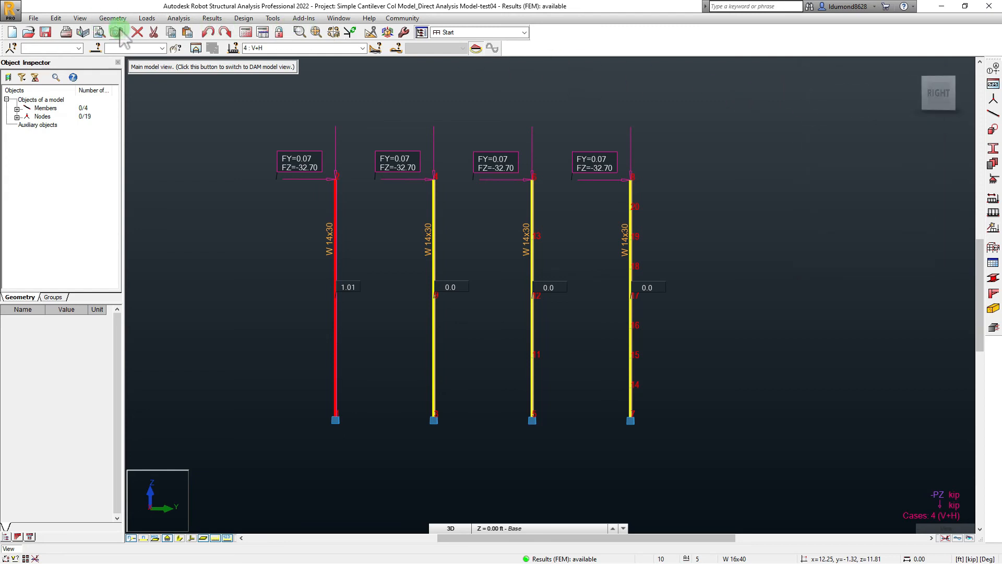
Step: Open steel member verification and set Member verification to all members, 1to4
left_click(244, 19)
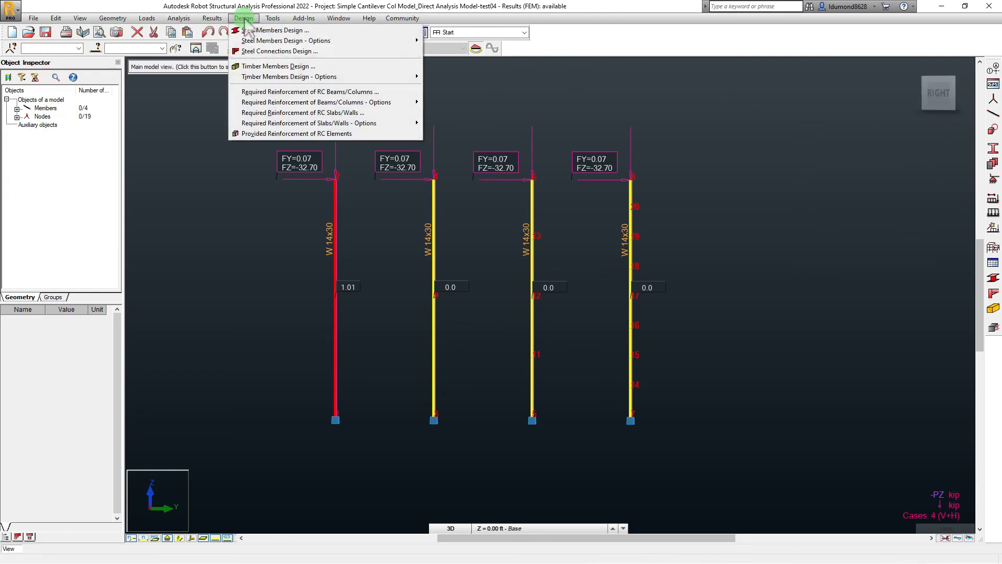
mouse_move(334, 40)
left_click(472, 82)
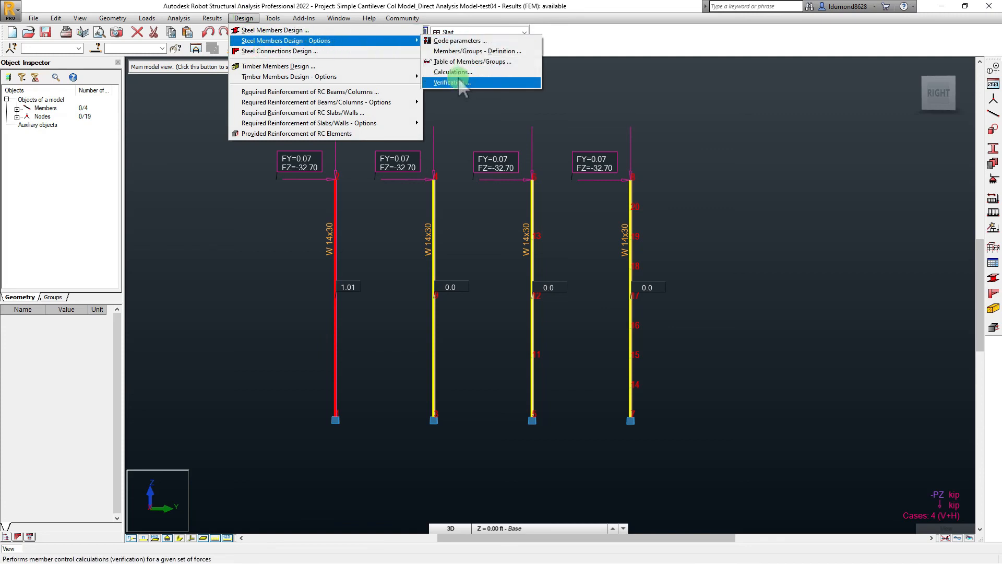
left_click_drag(786, 142, 815, 98)
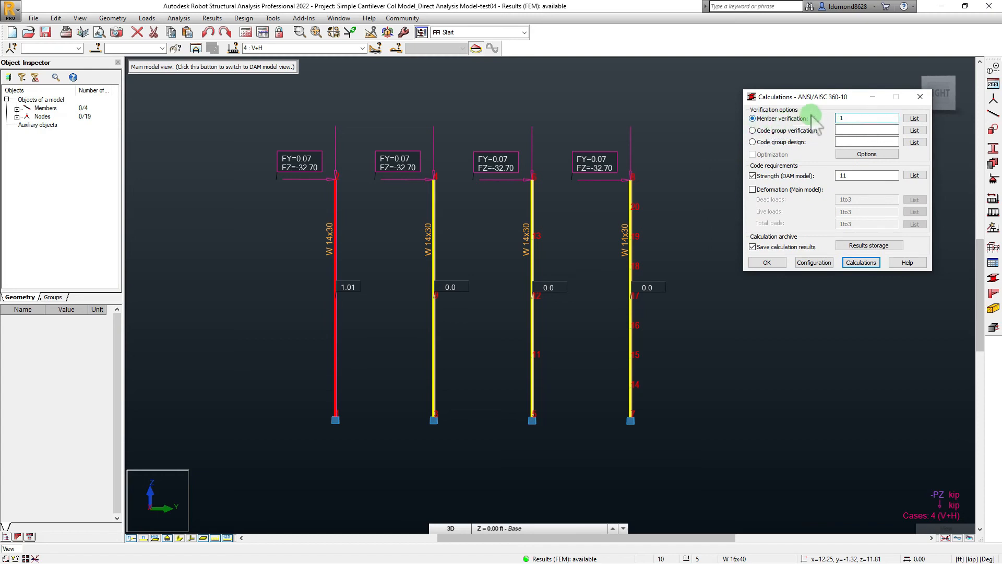
left_click(915, 119)
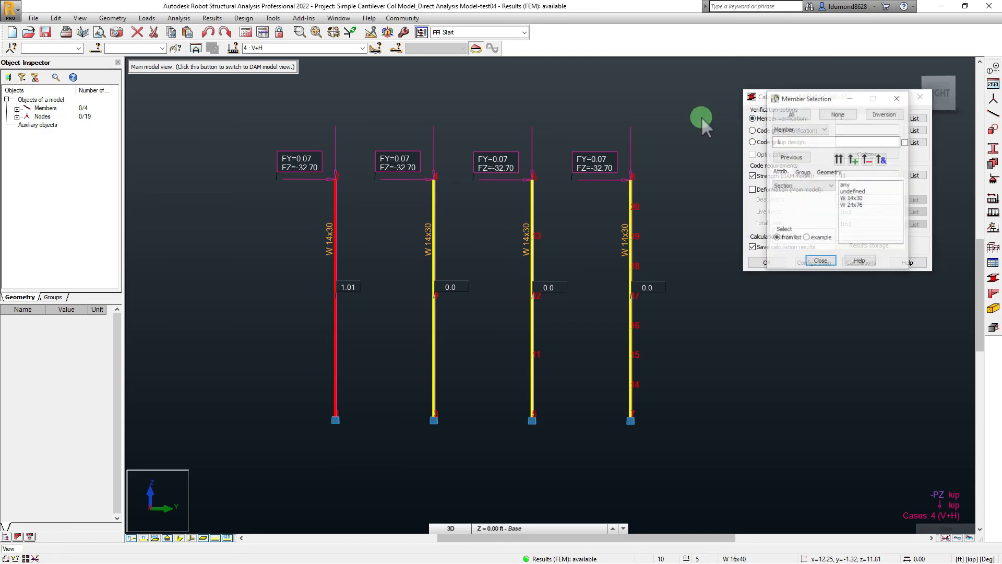
left_click(818, 262)
Step: Accept the calculation configuration with 3 points and the ASD method, and run member verification for load case 11
left_click(823, 264)
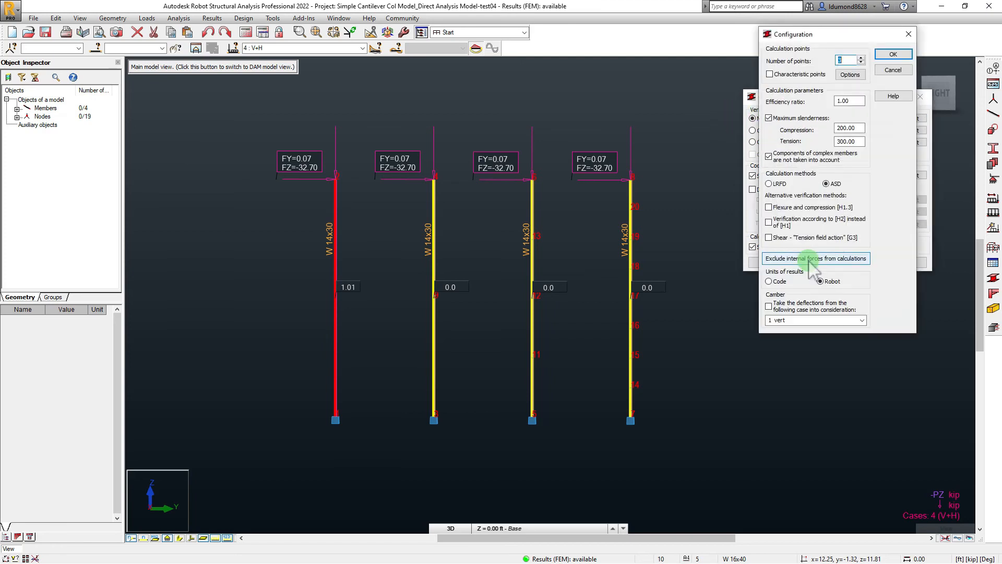
left_click(893, 54)
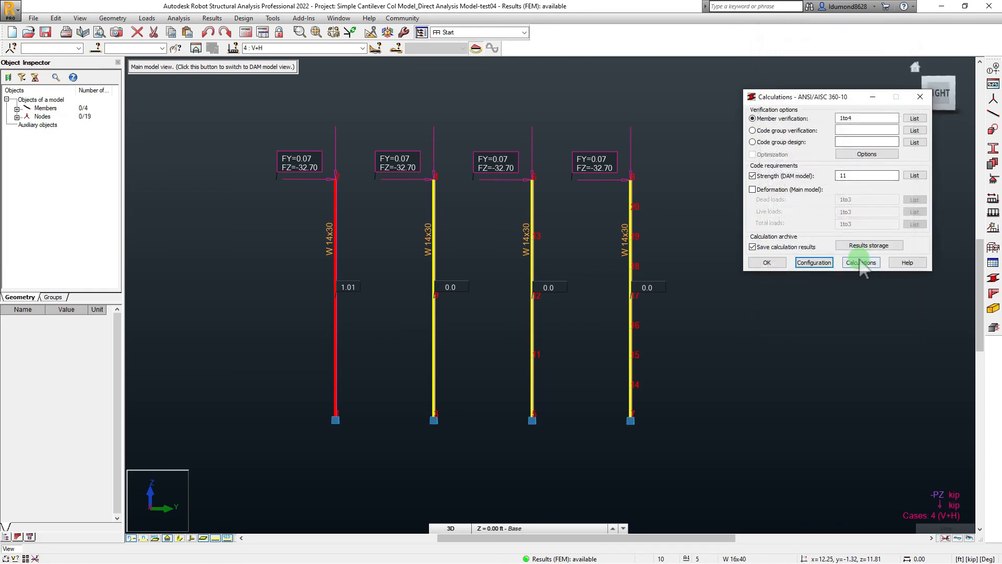
left_click(854, 175)
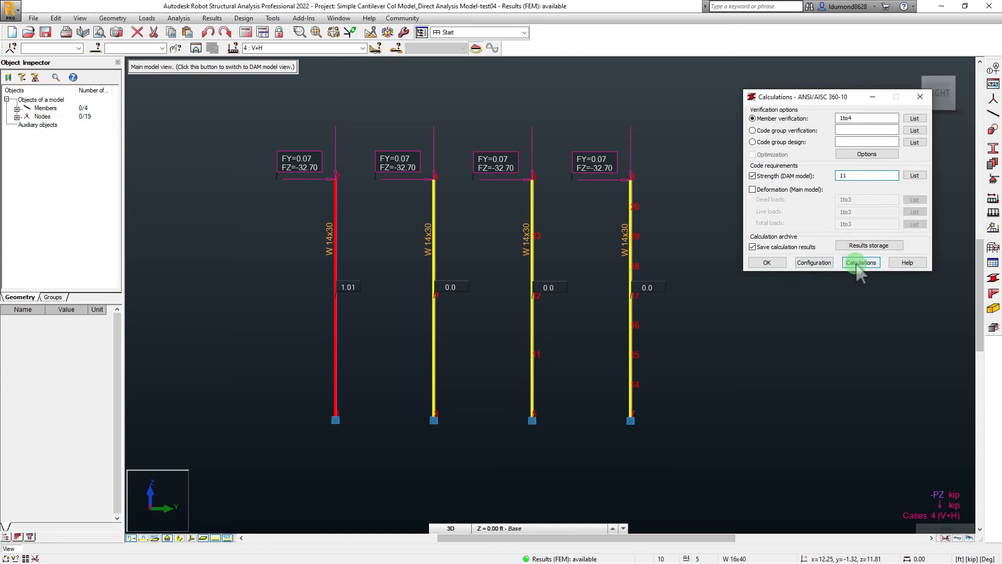
left_click(860, 263)
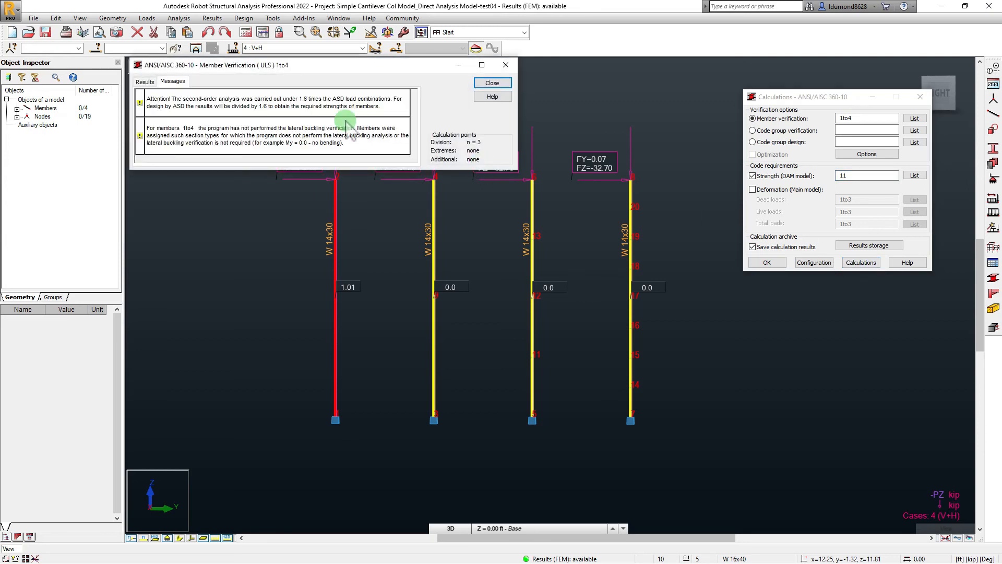
Step: Review the verification messages and the results list for members 1 to 4, widening the Ratio column
left_click(172, 83)
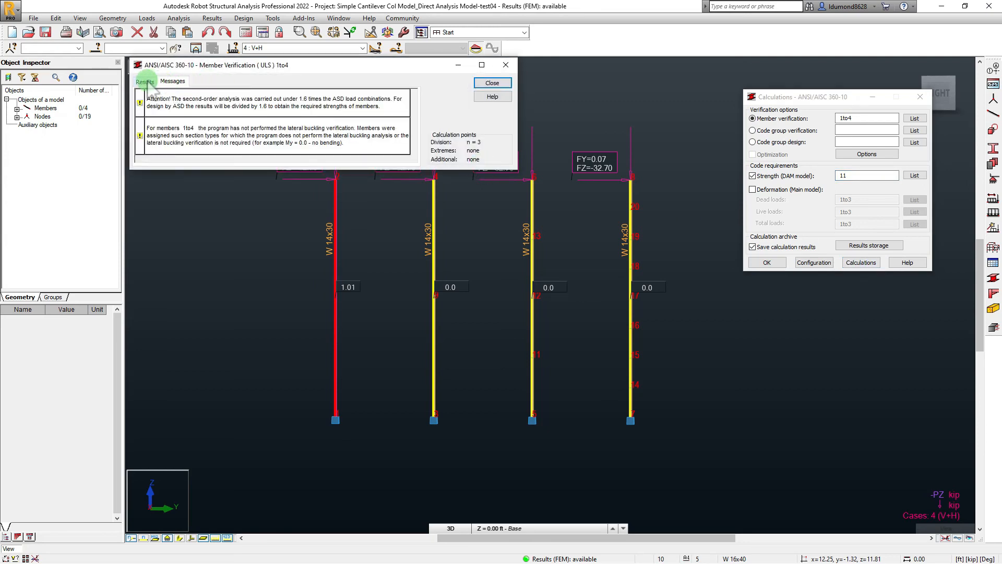
left_click(144, 81)
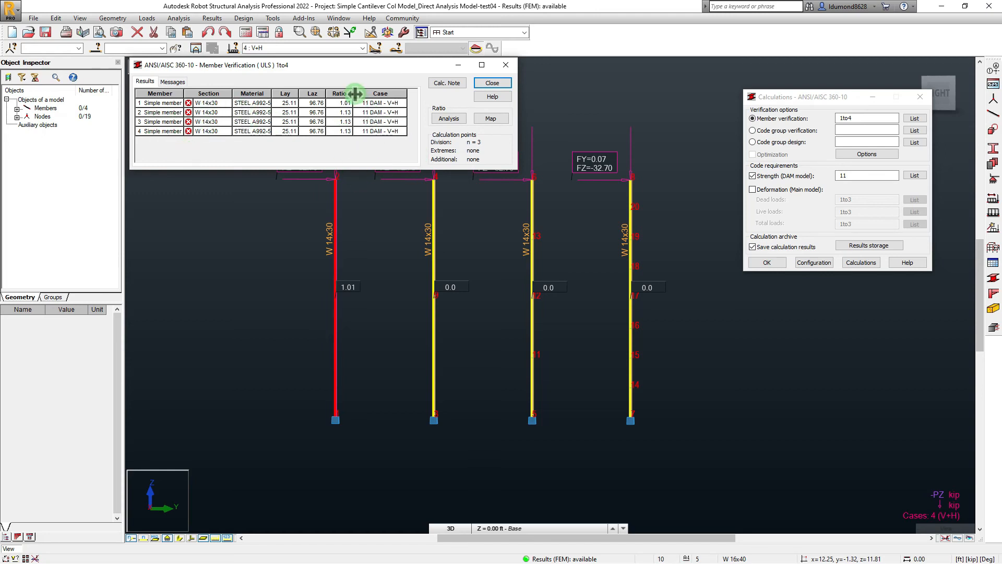
left_click_drag(355, 94, 364, 95)
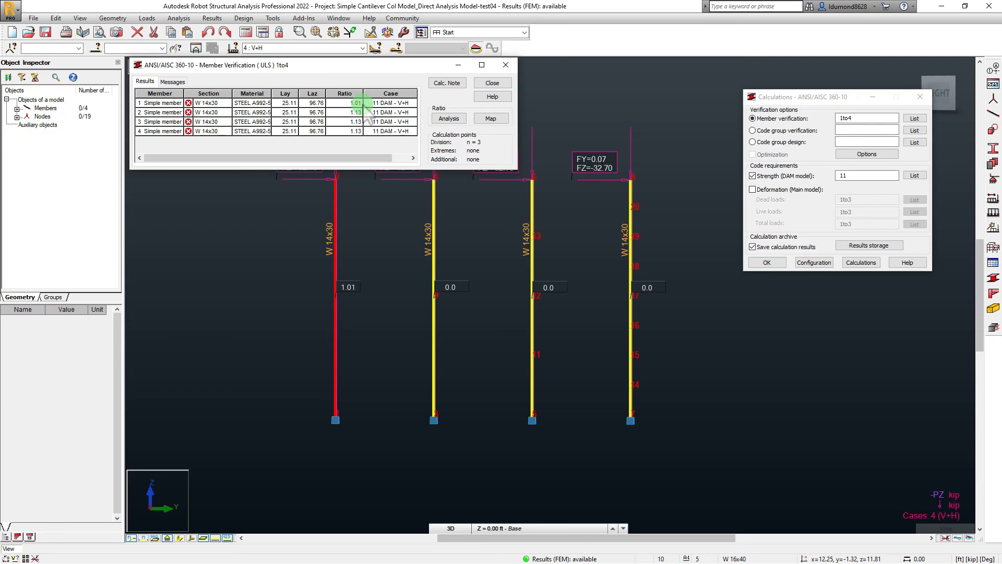
Step: Inspect the simplified code results of member 2, and close the results and Member Verification windows
double_click(357, 112)
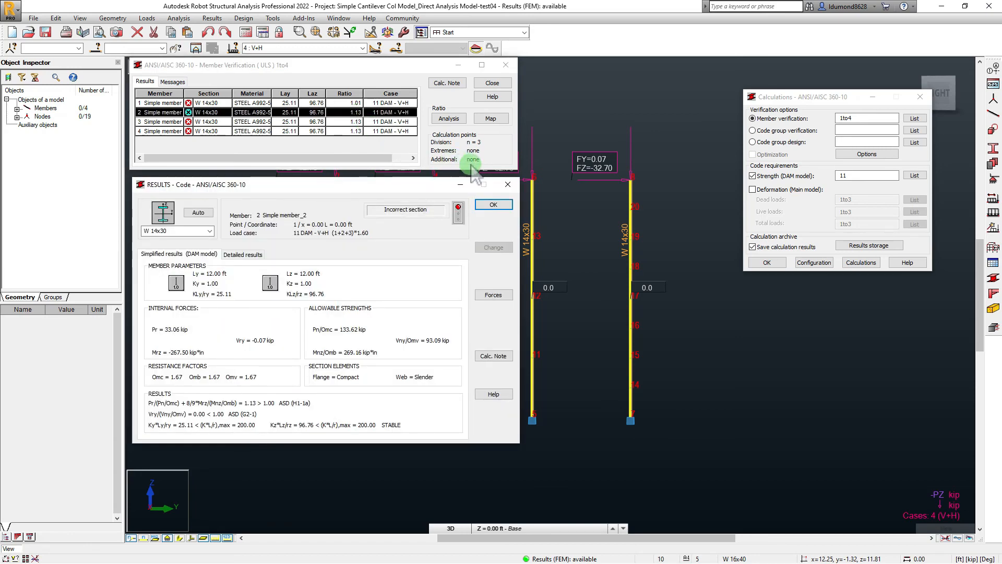
left_click(494, 204)
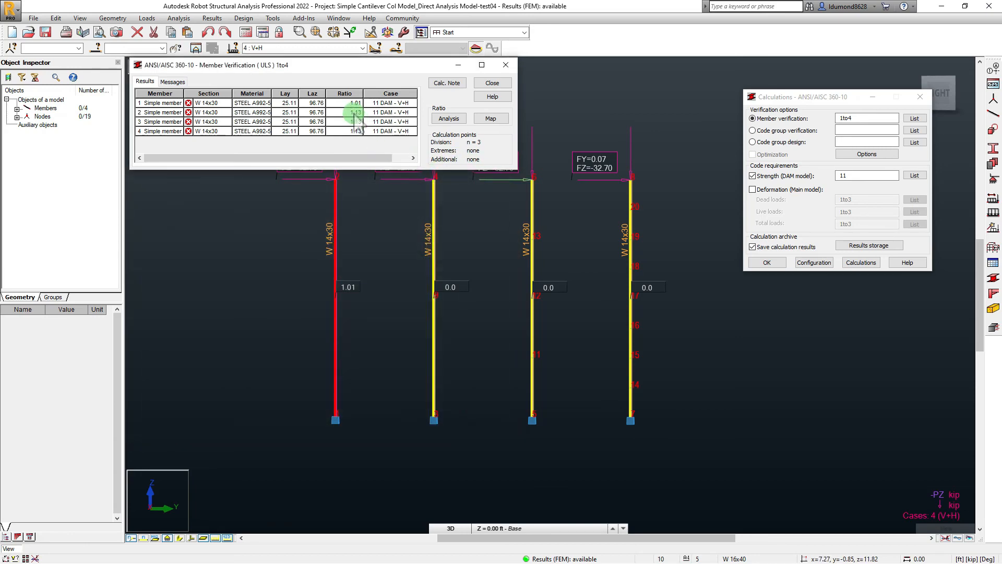
double_click(357, 112)
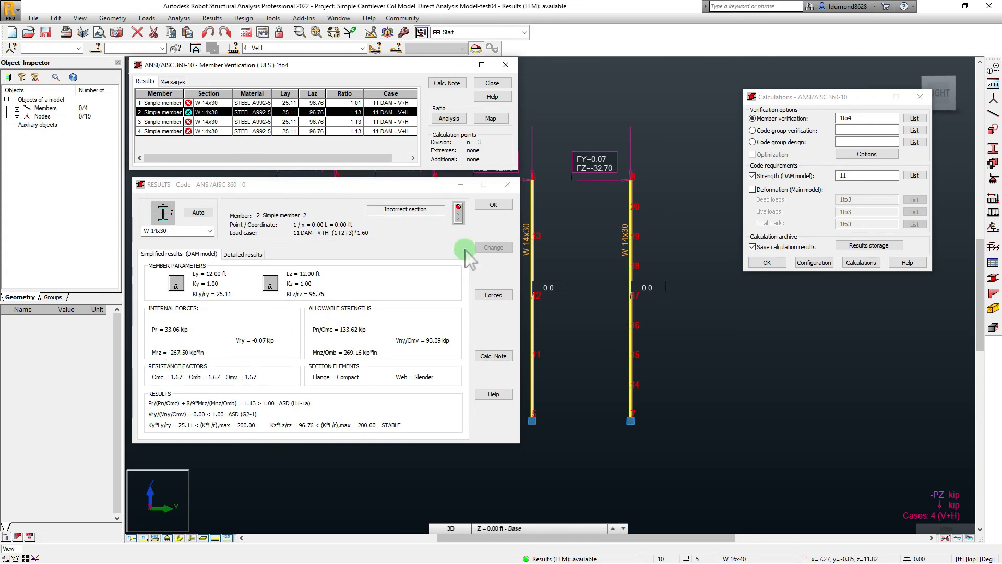
left_click(508, 184)
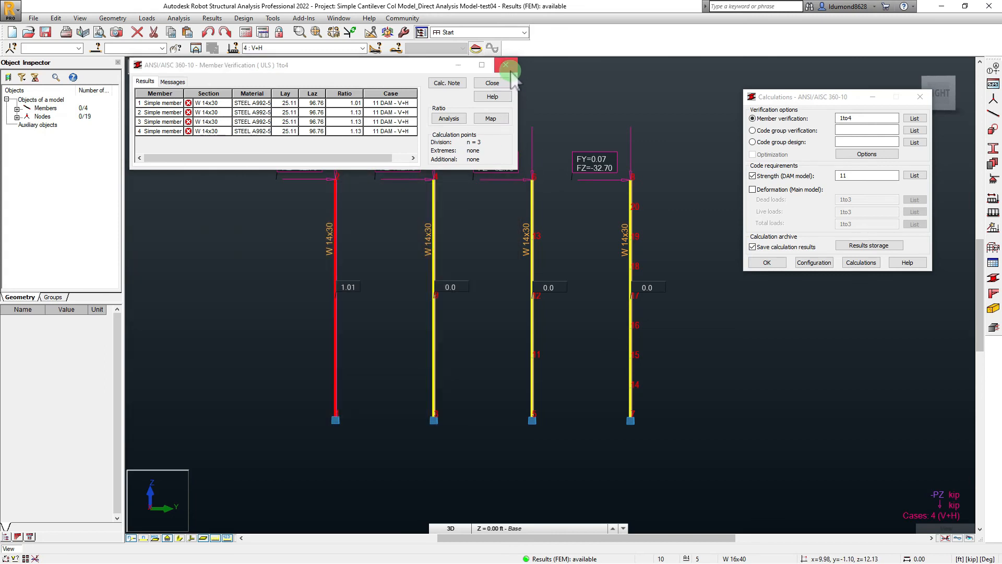
left_click(506, 66)
Step: Open the member diagrams in the main model view and apply the Mz Moment diagram to the columns
left_click(264, 152)
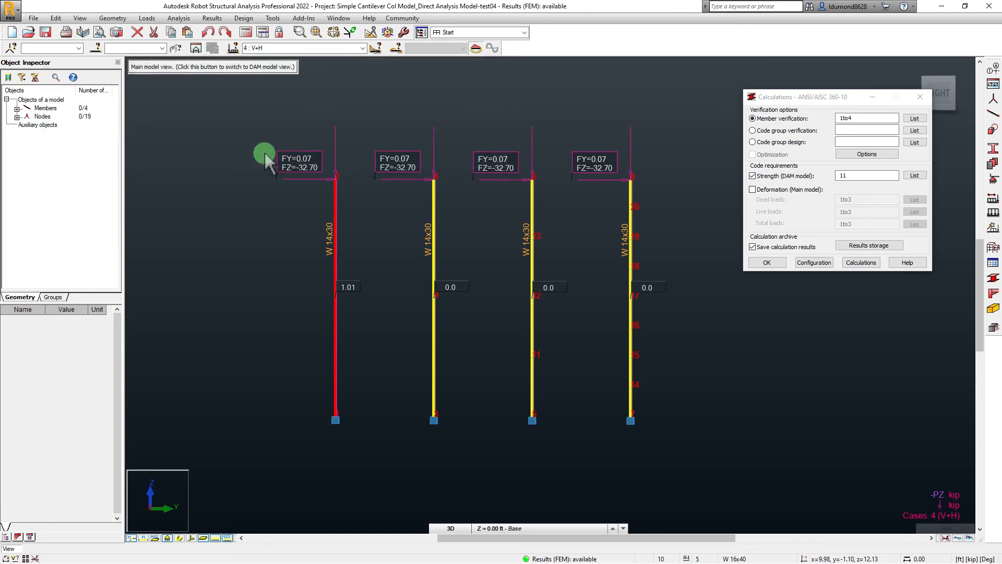
left_click(212, 18)
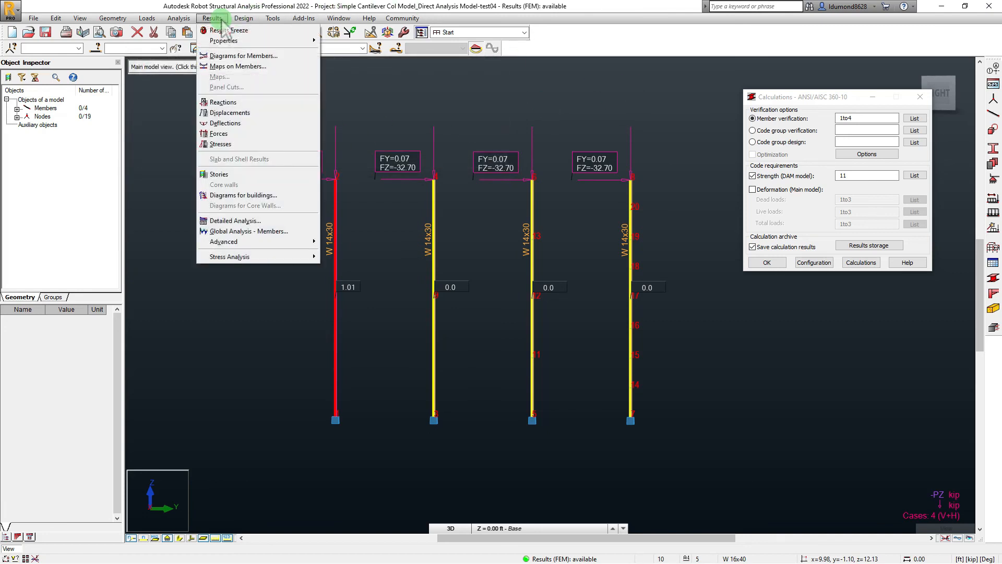
left_click(232, 57)
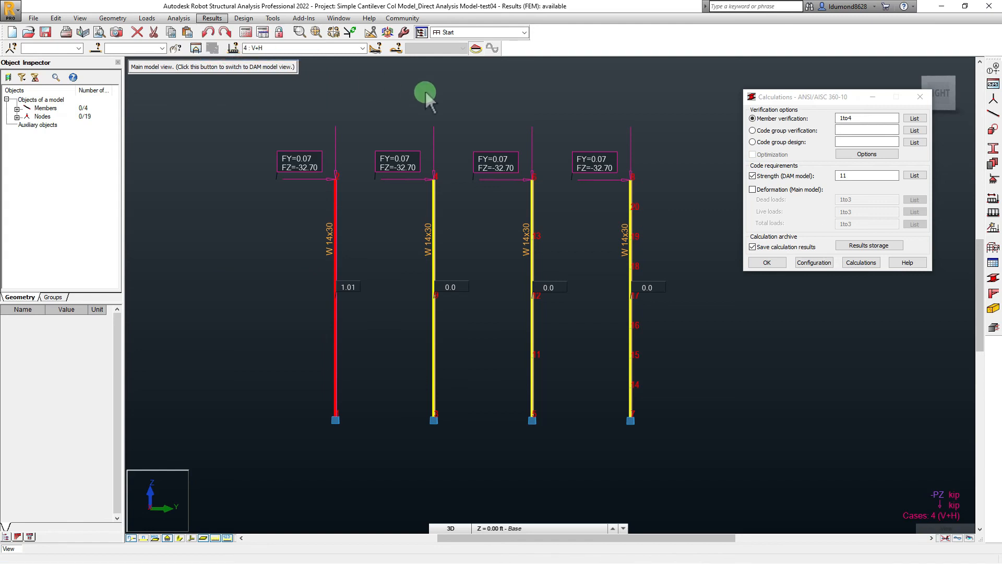
left_click(665, 172)
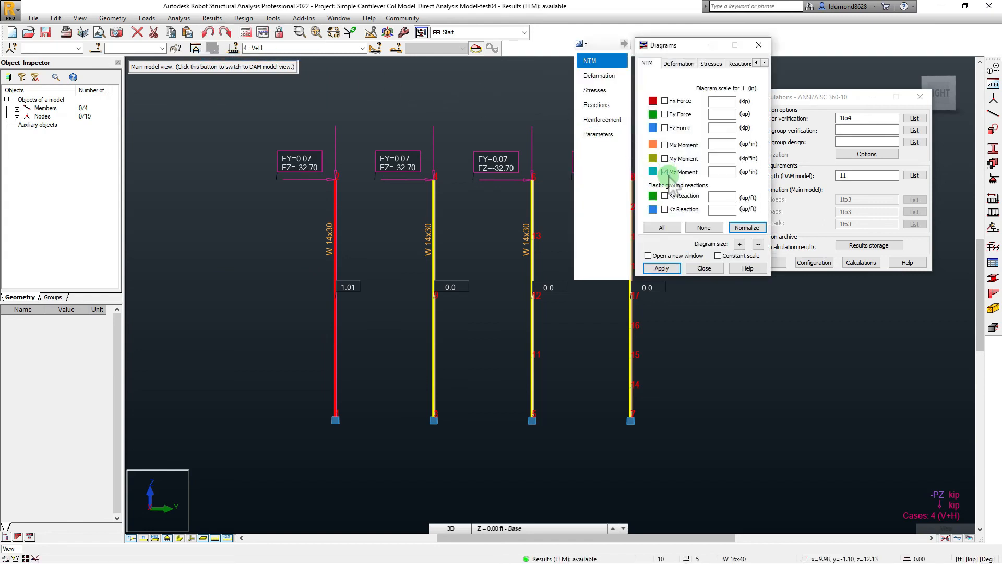
left_click(152, 189)
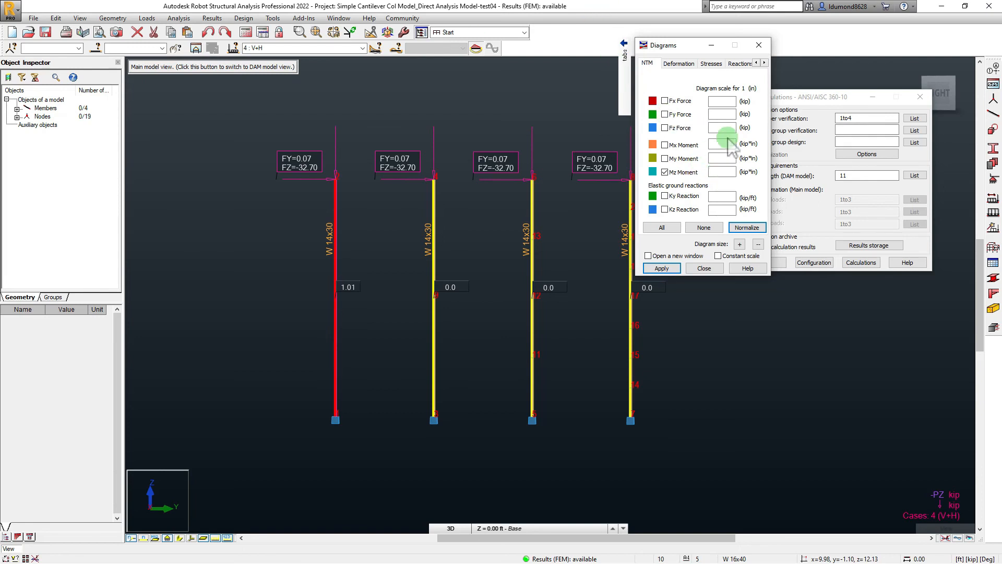
left_click(663, 268)
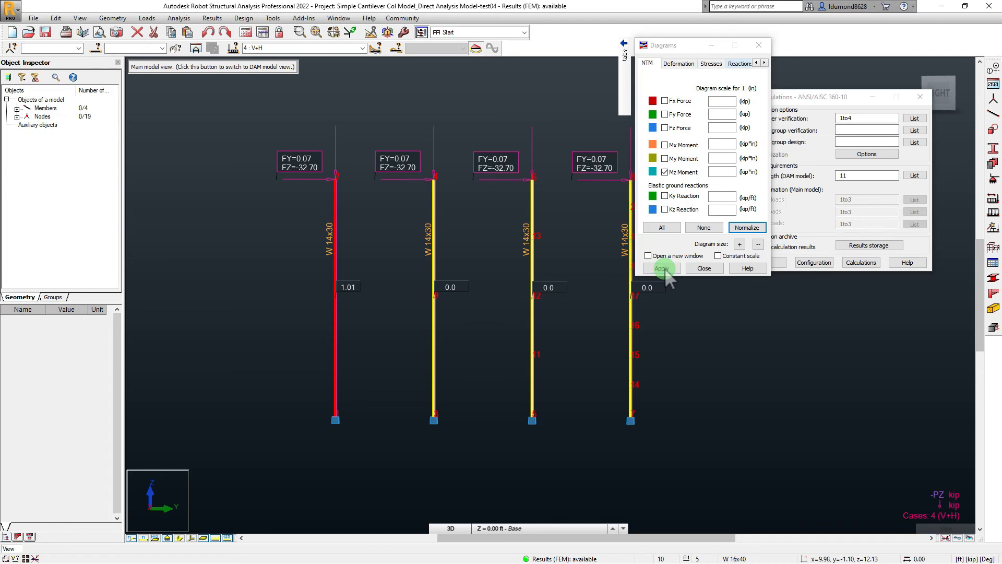
Step: Review the diagram display parameters, apply them with labels and local extremes, and return to the force and moment components
left_click(764, 63)
left_click(764, 62)
left_click(733, 63)
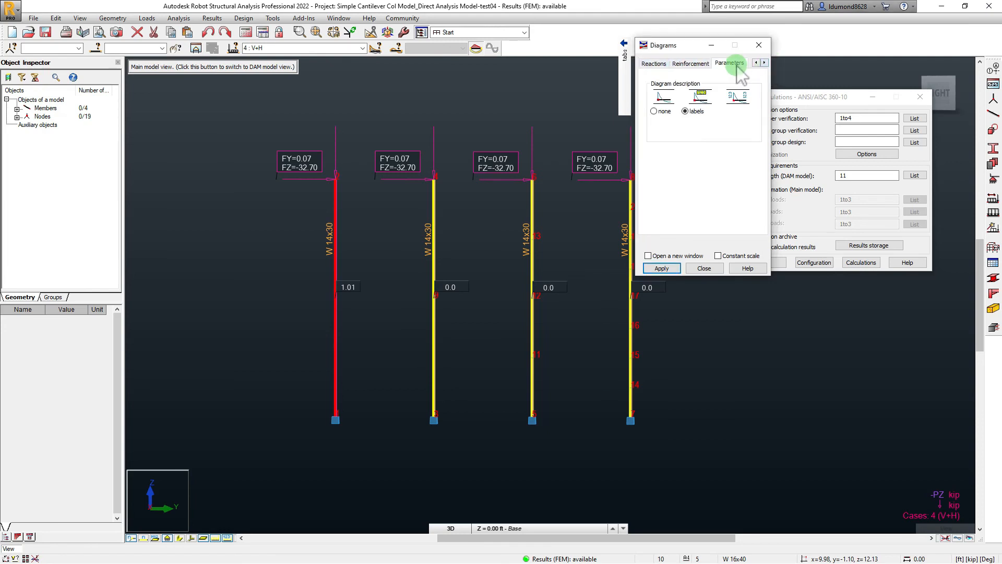
left_click(662, 268)
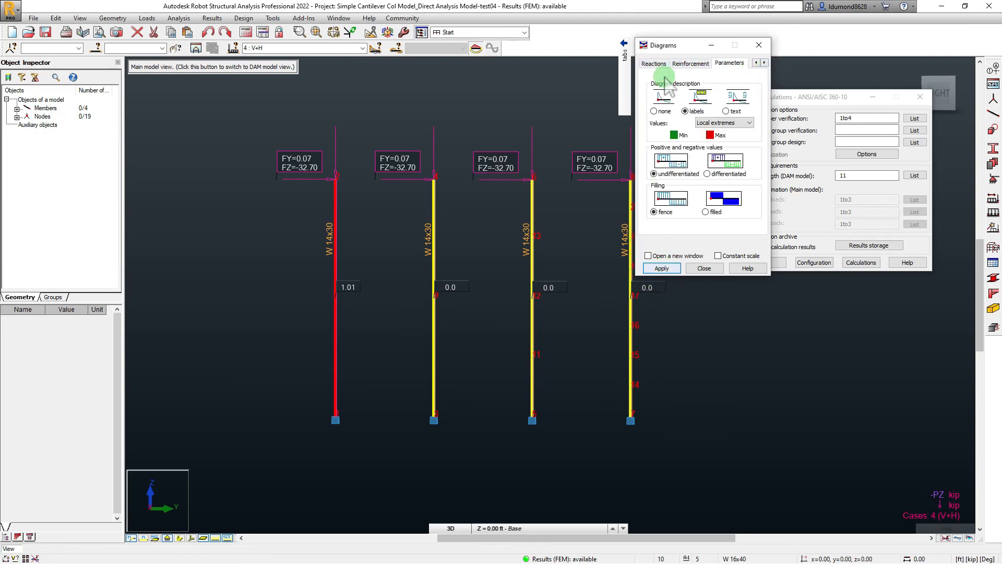
left_click(652, 64)
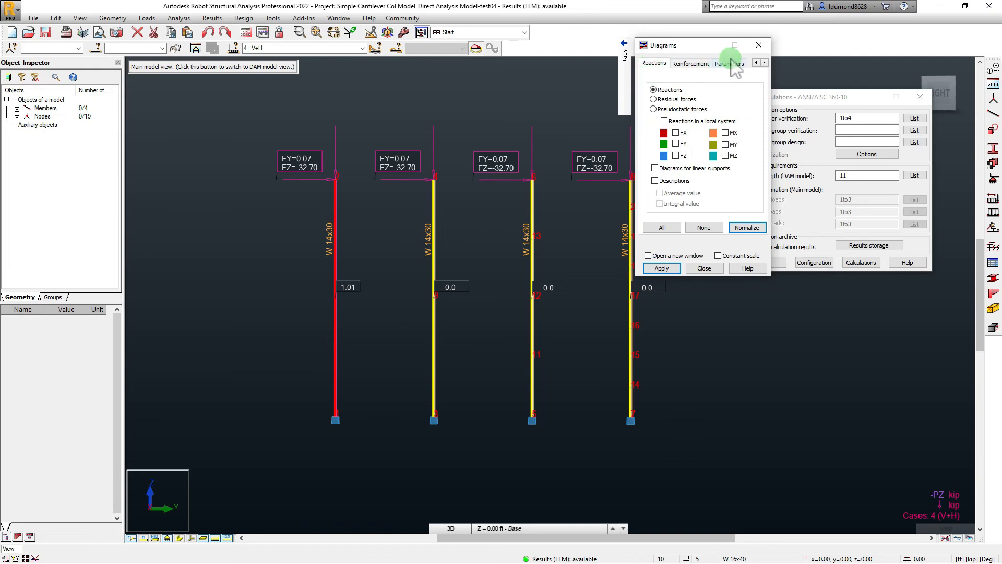
left_click(756, 63)
left_click(756, 62)
left_click(756, 63)
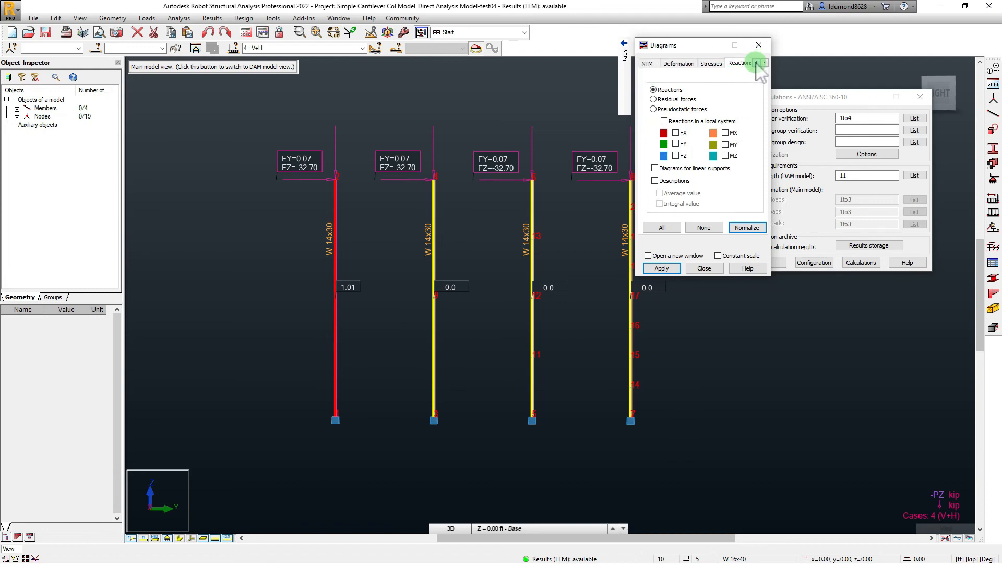
left_click(647, 64)
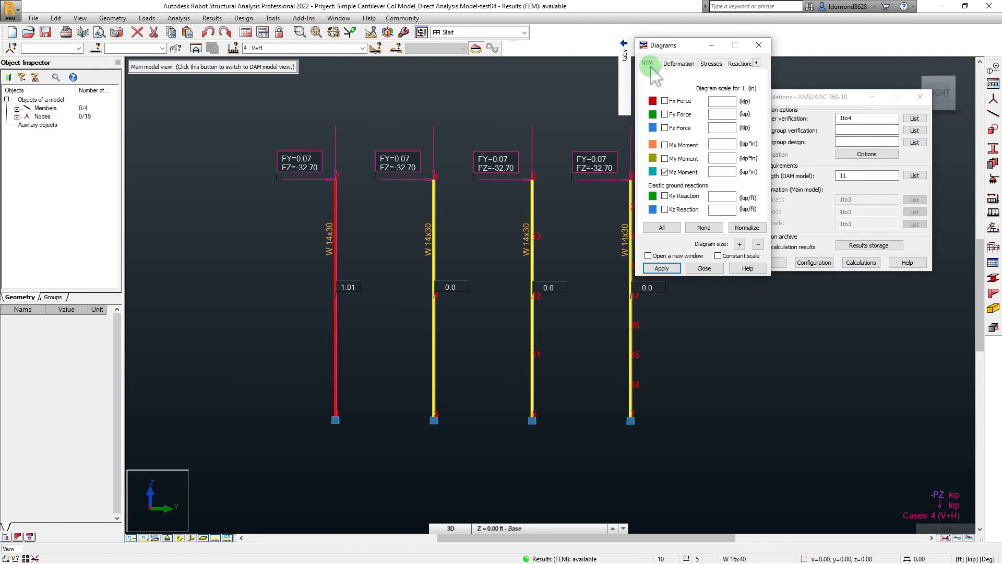
Step: Normalize the moment diagram scales, leave only Mz Moment enabled by excluding My Moment, apply the diagram and close its settings
left_click(697, 159)
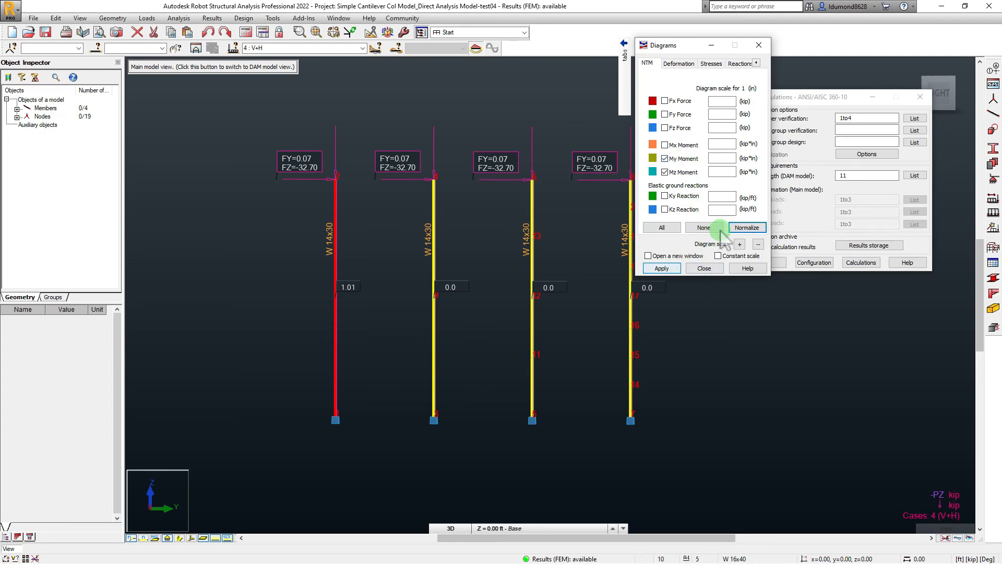
left_click(747, 228)
left_click(631, 286)
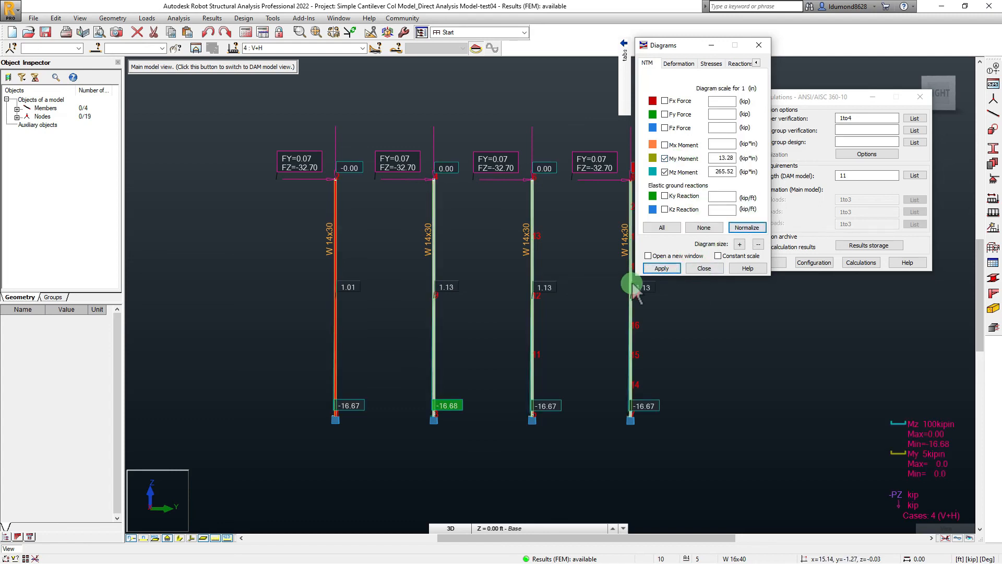
left_click(665, 159)
left_click(662, 267)
left_click(704, 267)
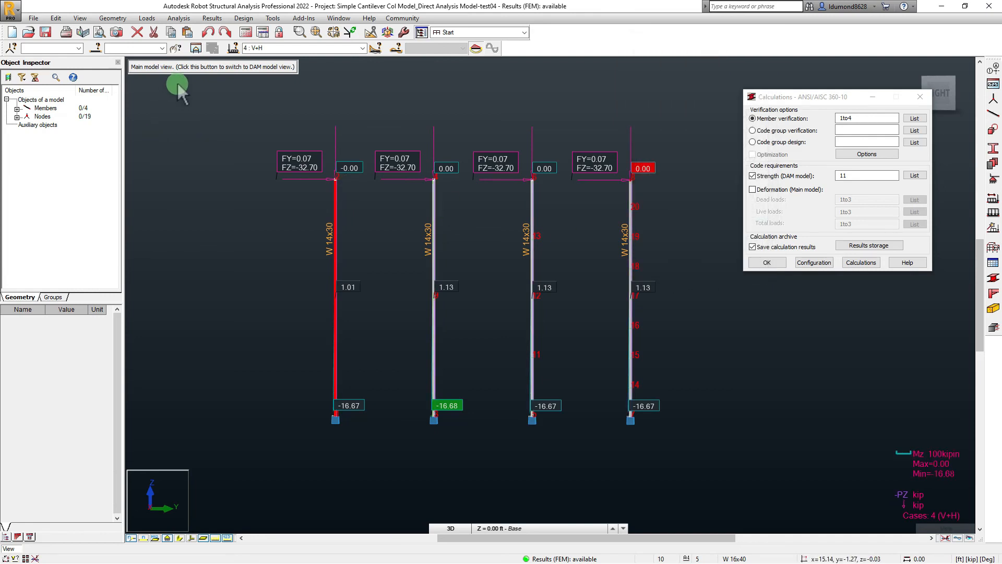
Step: Switch to the DAM model view and compare the Mz moment diagrams and base moments of the four columns
left_click(162, 68)
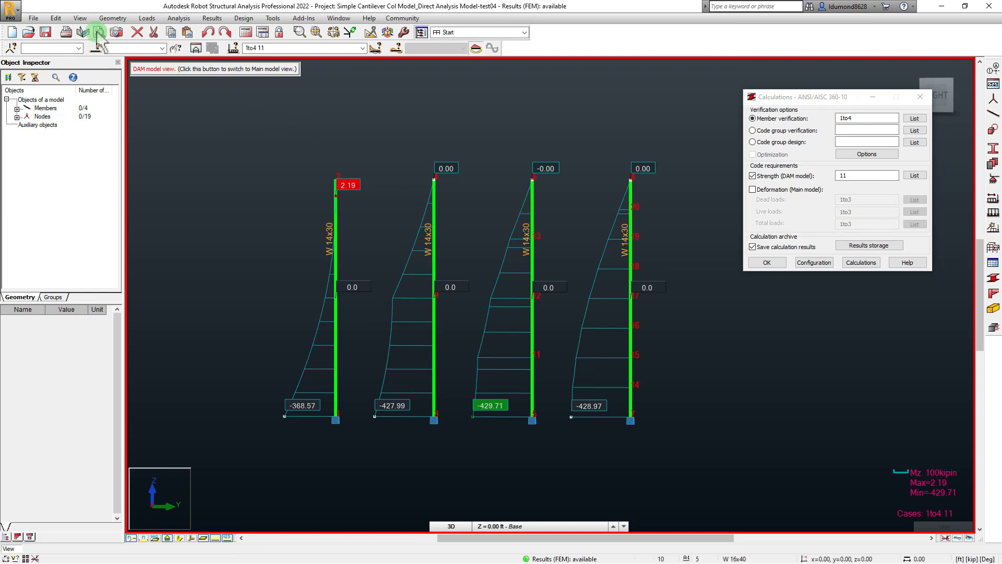
scroll(402, 177, "down", 2)
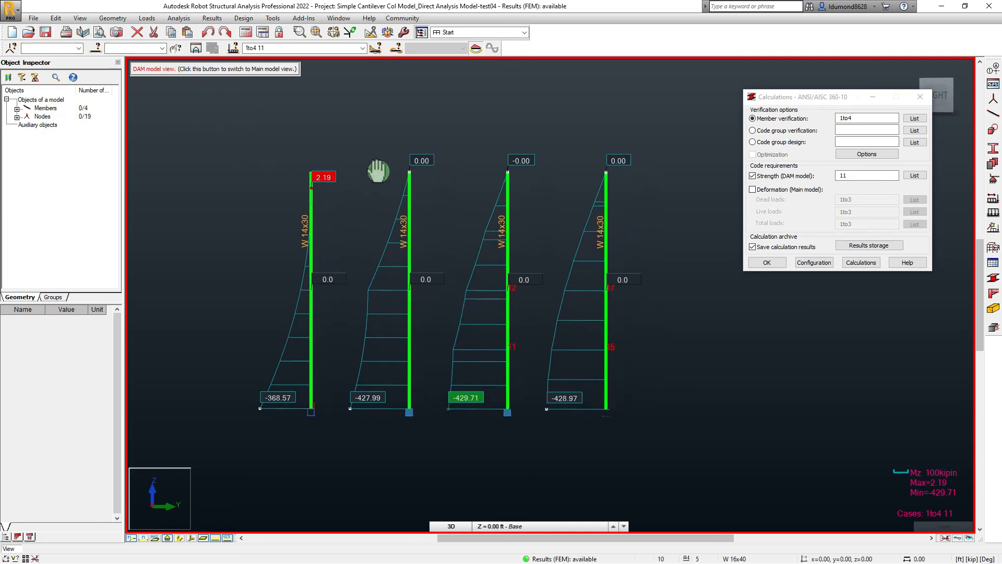
scroll(442, 287, "up", 1)
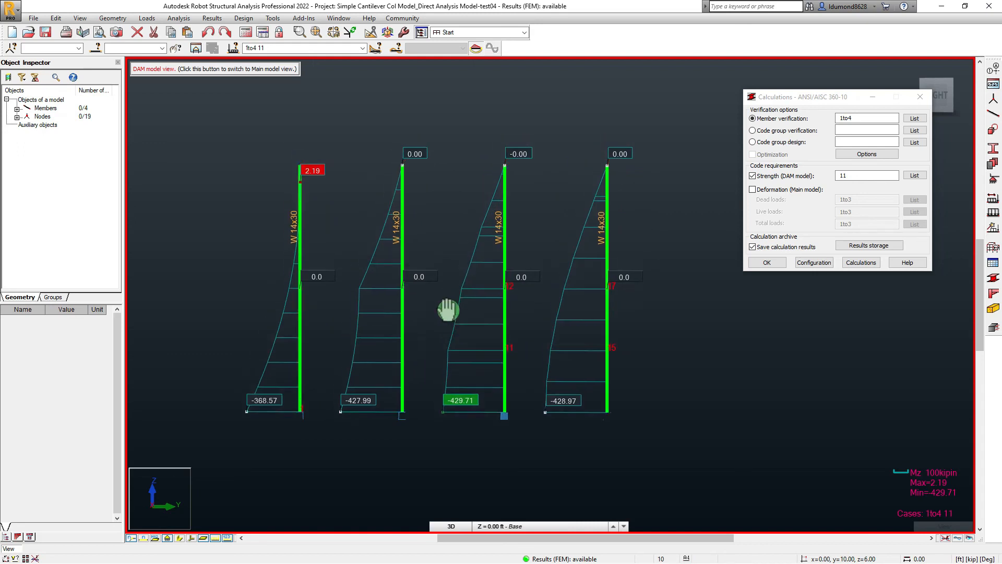
scroll(500, 223, "down", 1)
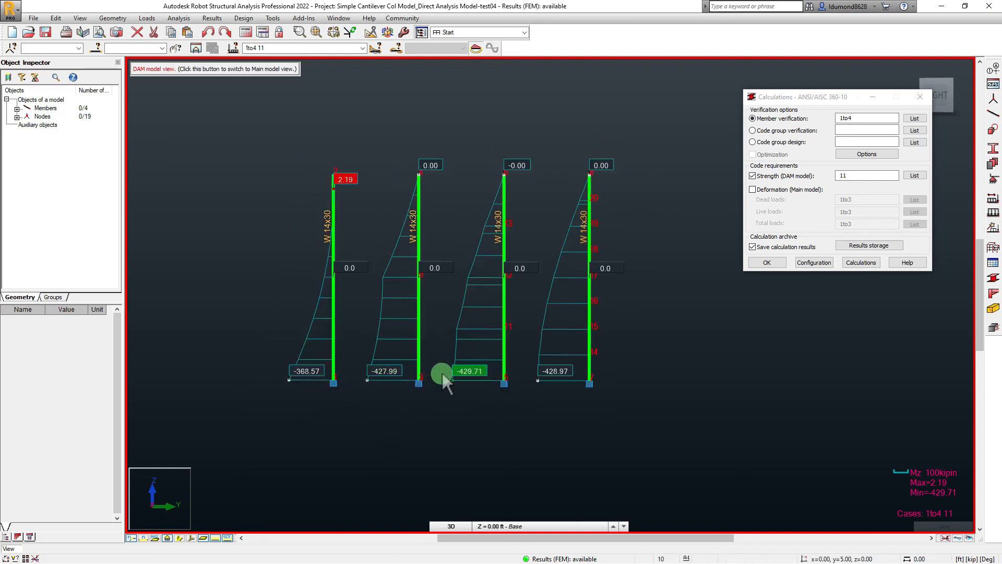
scroll(483, 366, "up", 1)
middle_click_drag(483, 367, 510, 383)
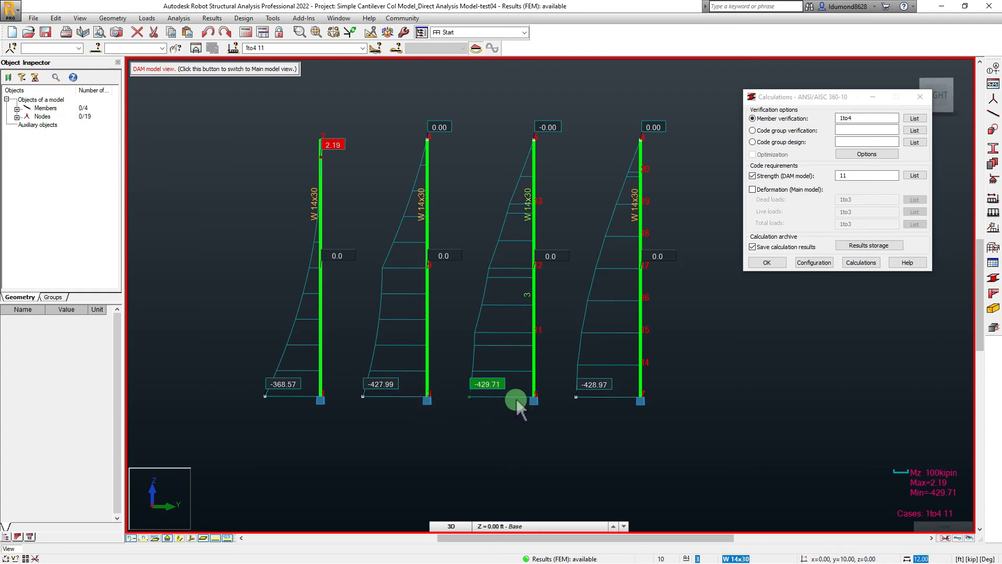
middle_click_drag(494, 389, 489, 391)
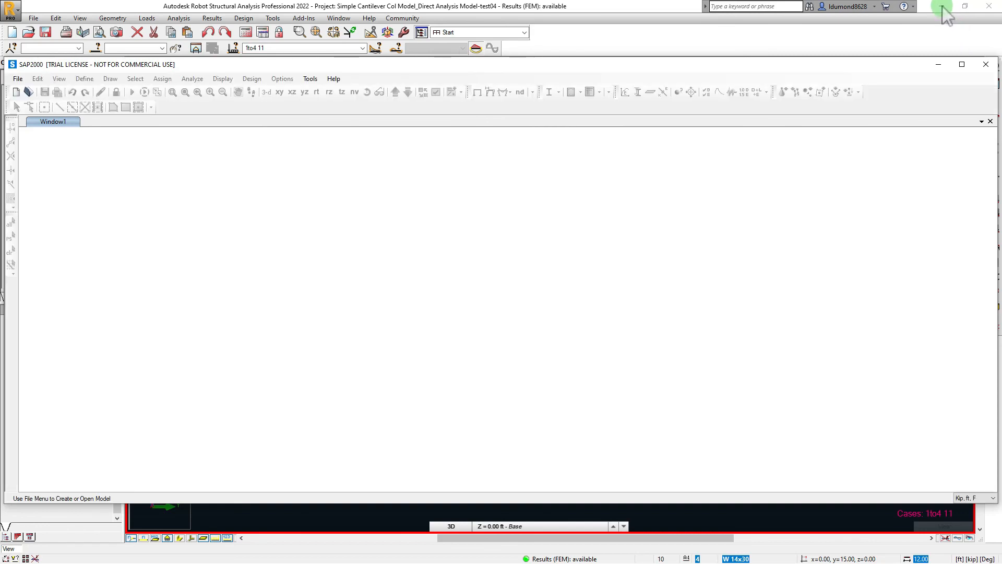
Step: Minimize the SAP2000 window and re-examine the base moments of the third and neighbouring columns in the DAM model view
left_click(941, 64)
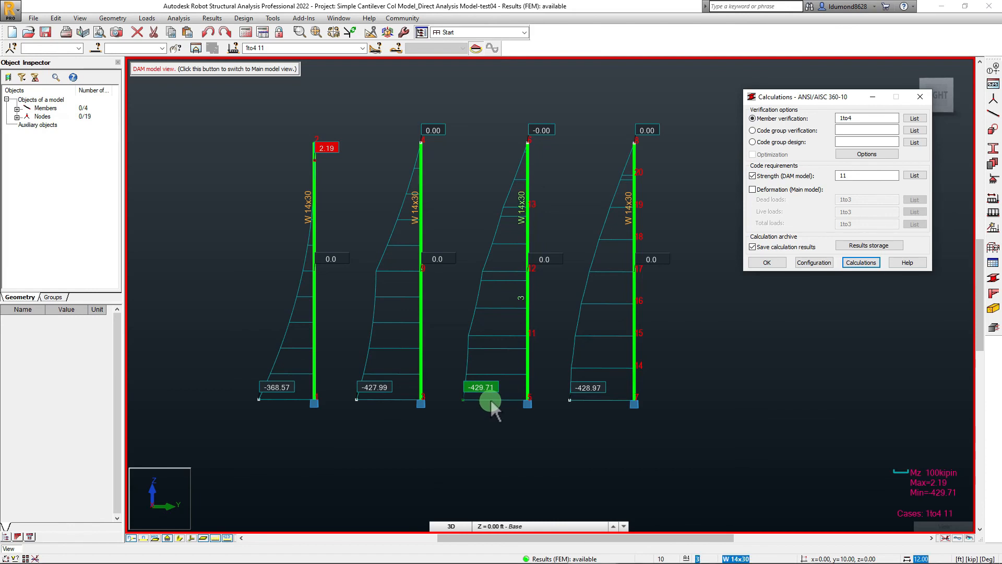
scroll(490, 397, "up", 1)
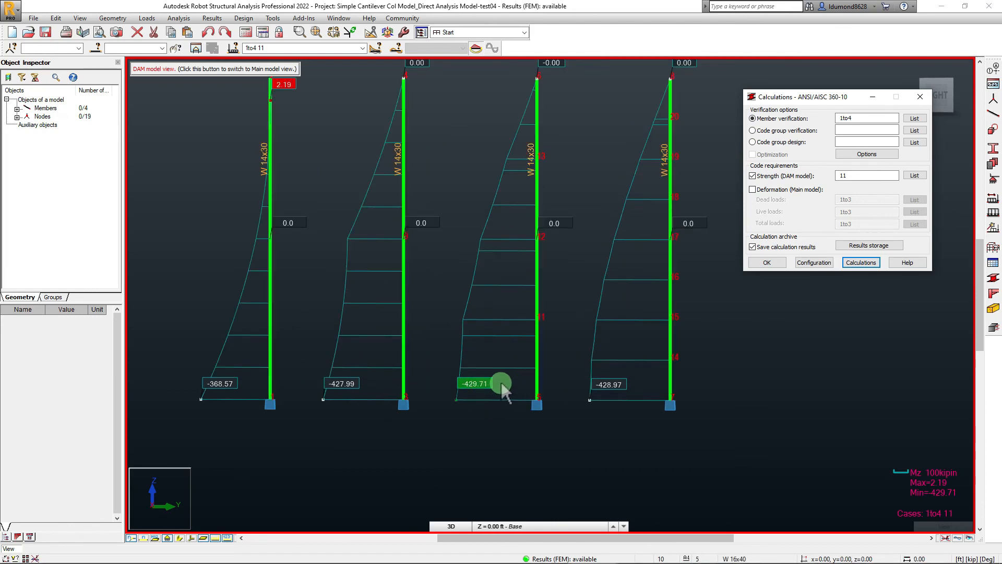
middle_click_drag(501, 382, 504, 405)
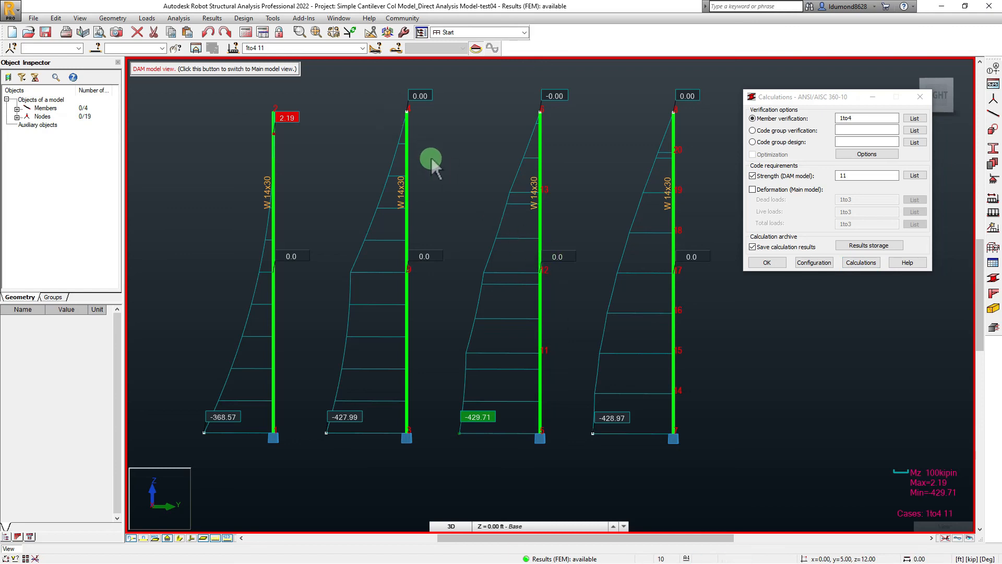
scroll(444, 180, "down", 2)
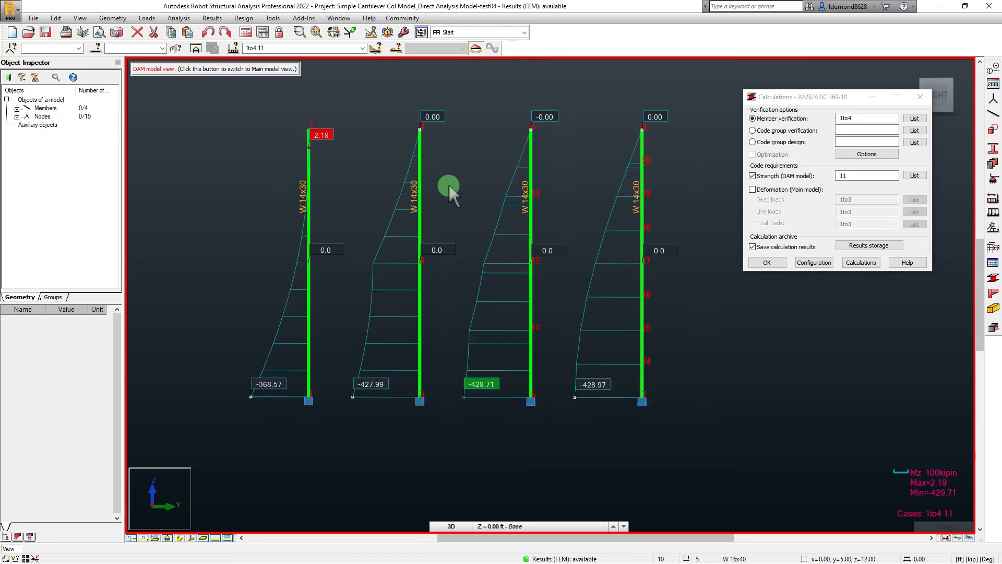
Step: Apply the design Ratio map to the members in the DAM model view and close the map settings
left_click(449, 187)
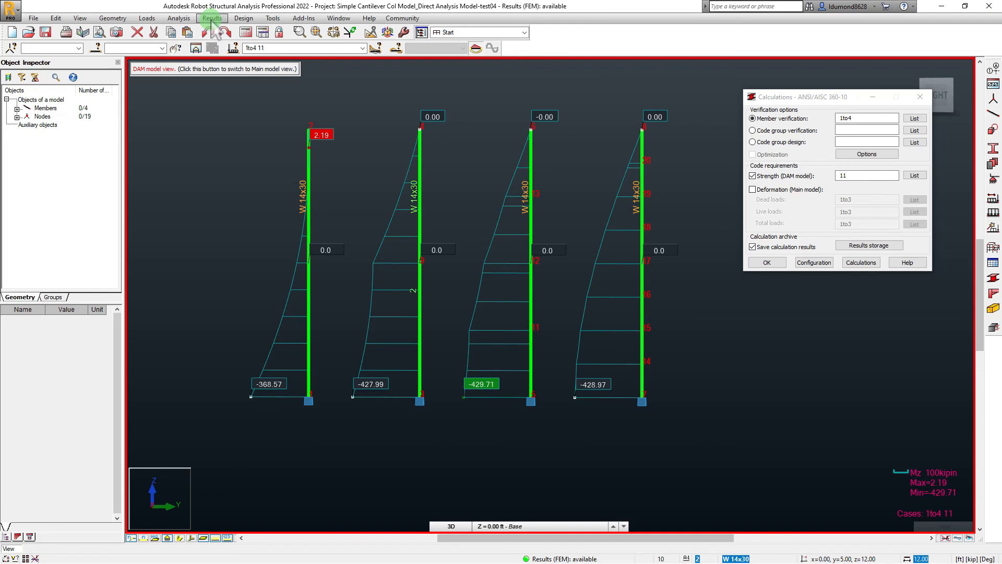
left_click(212, 18)
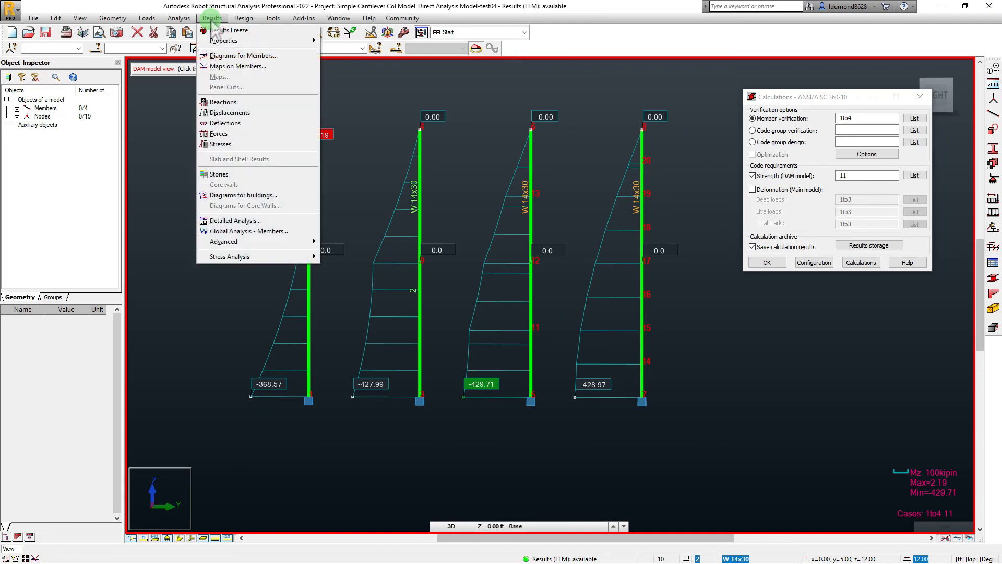
left_click(224, 67)
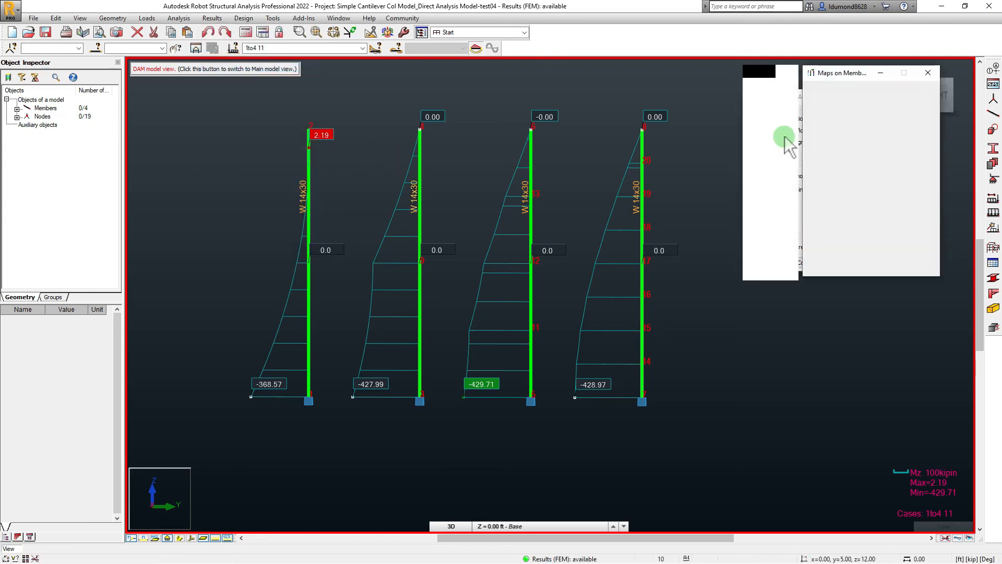
left_click(858, 91)
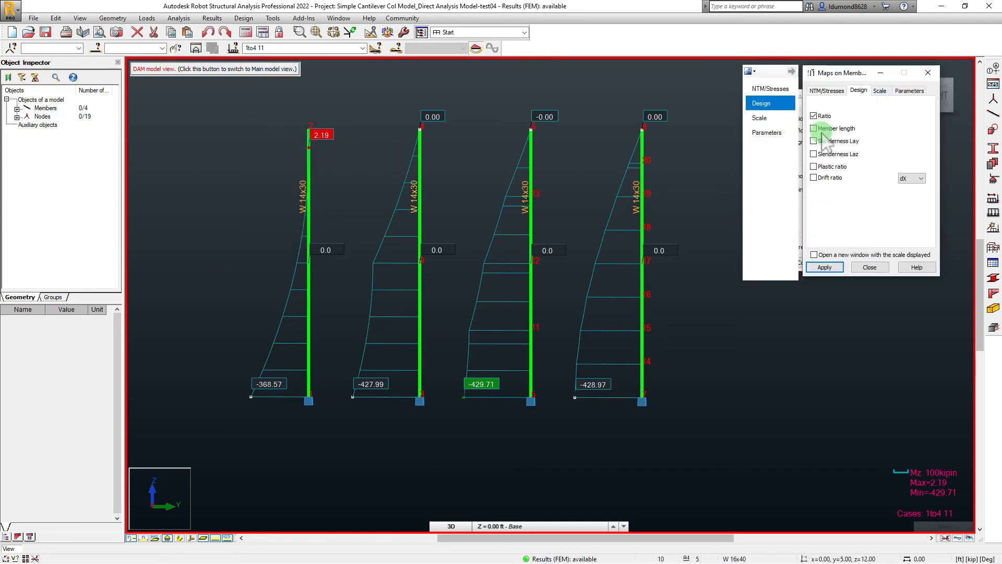
left_click(824, 267)
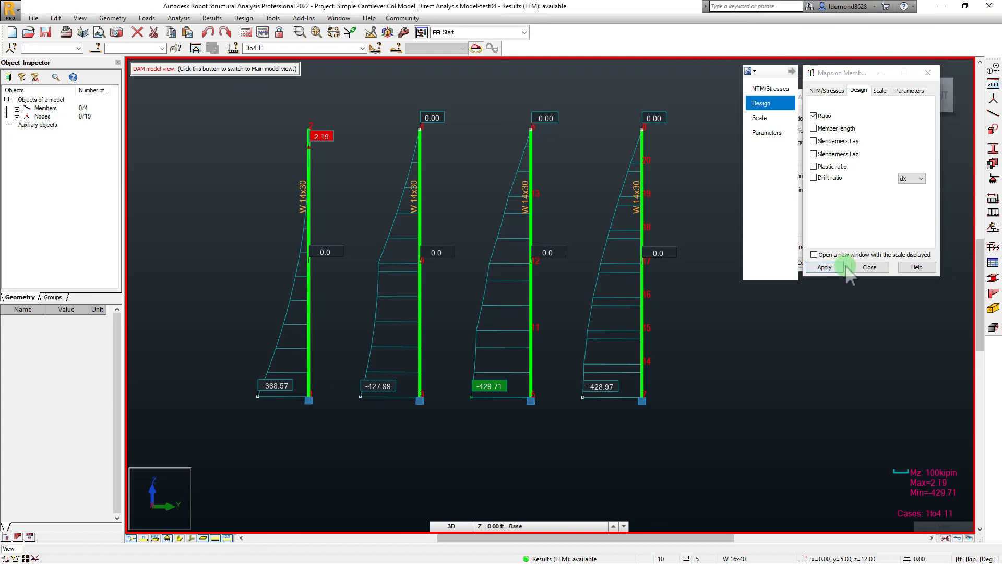
left_click(870, 267)
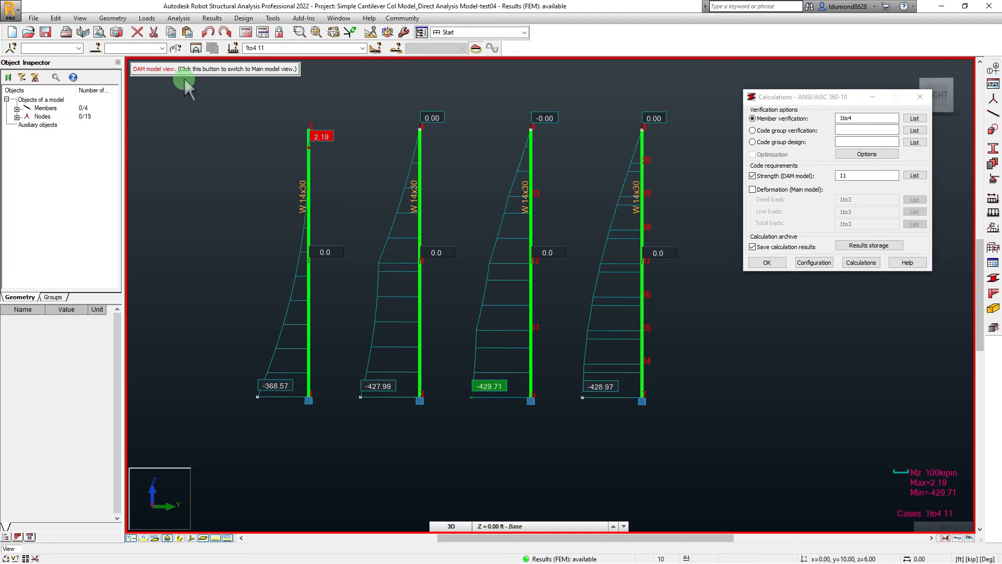
Step: Toggle between the DAM and main model views, and inspect the four columns' design ratios in the main model view
left_click(168, 69)
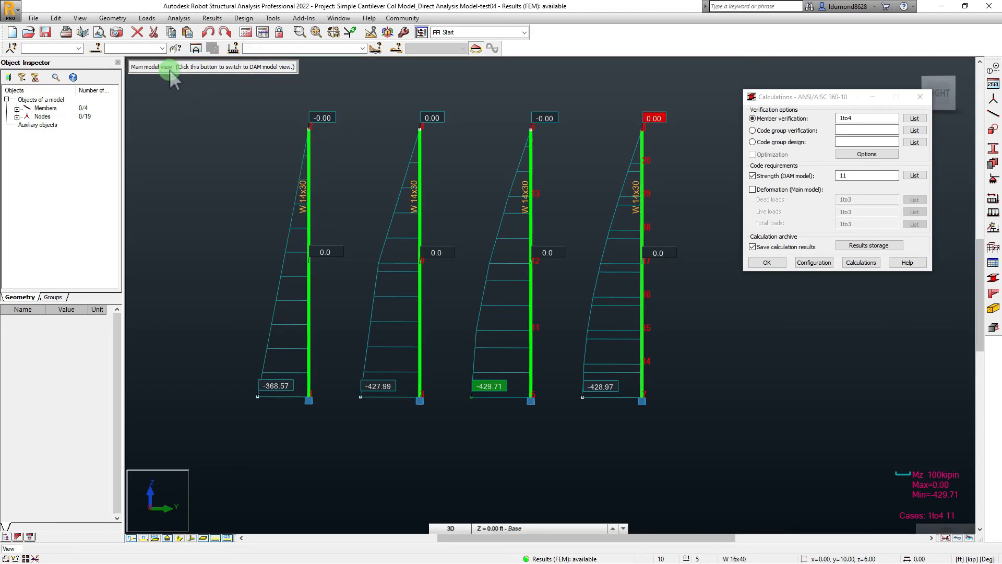
left_click(169, 71)
left_click(169, 70)
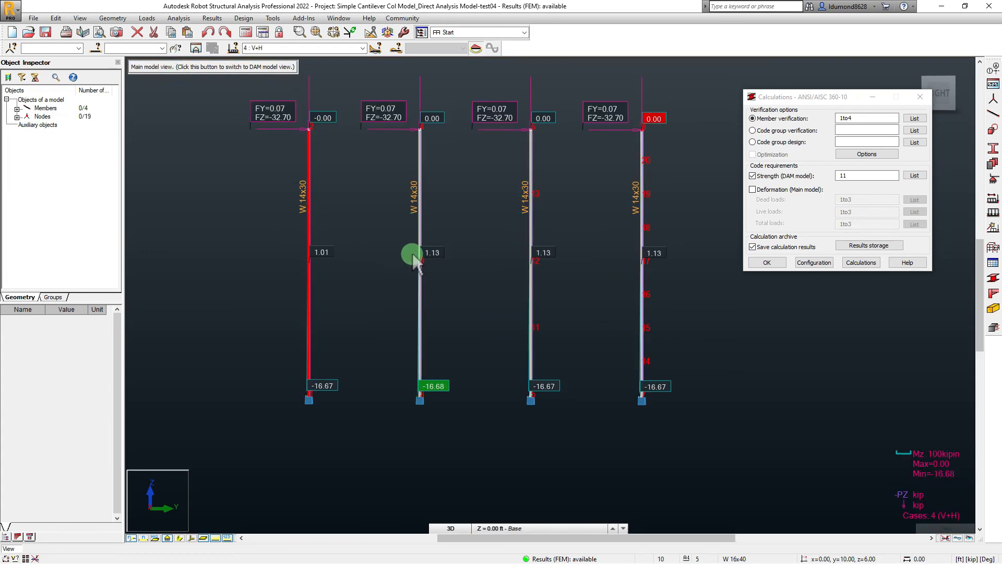
mouse_move(497, 268)
middle_mouse_down()
mouse_move(491, 284)
mouse_move(510, 275)
middle_mouse_up()
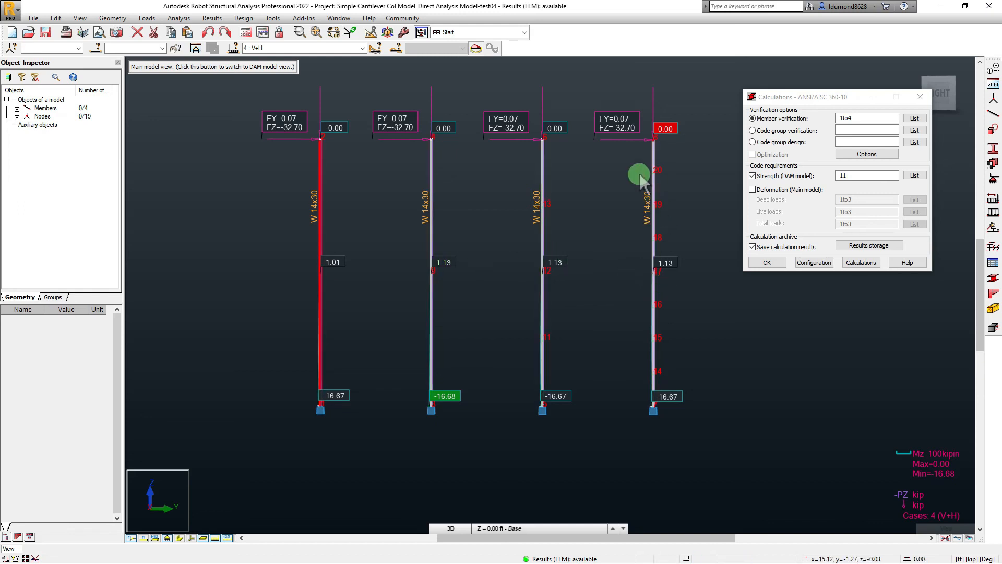
Step: Open the member maps settings for the main model view and close the steel design calculations window
left_click(219, 19)
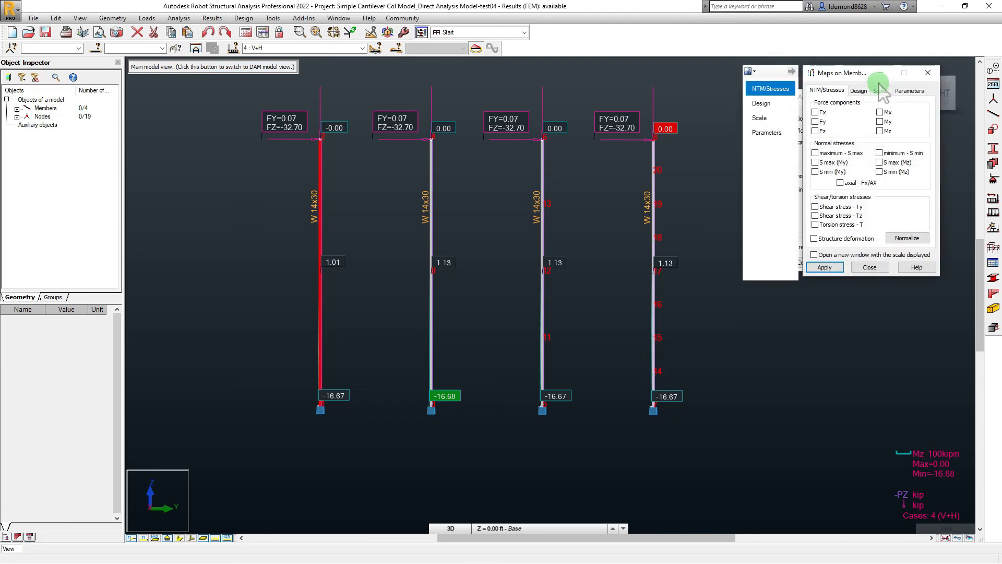
left_click_drag(849, 75, 845, 62)
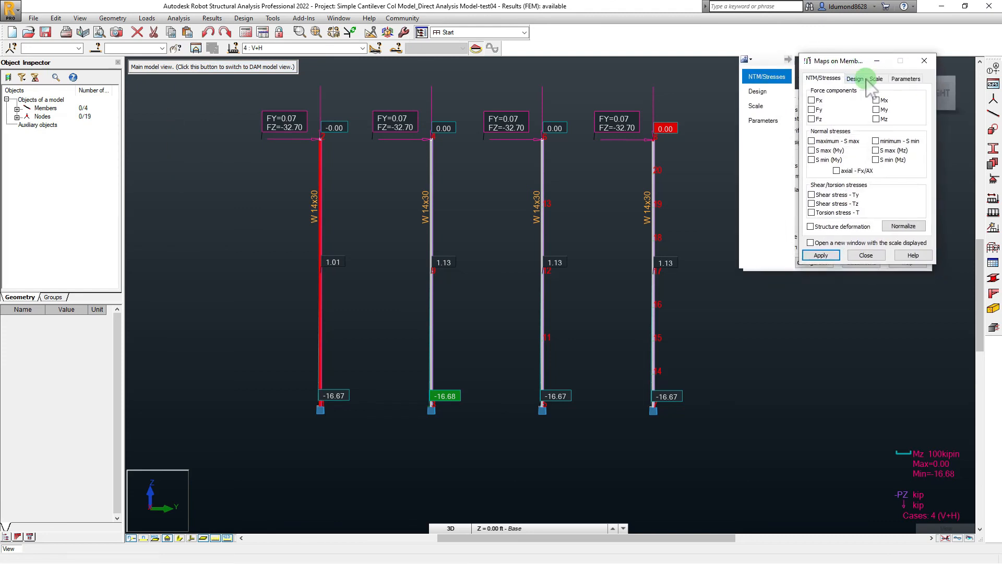
left_click(208, 18)
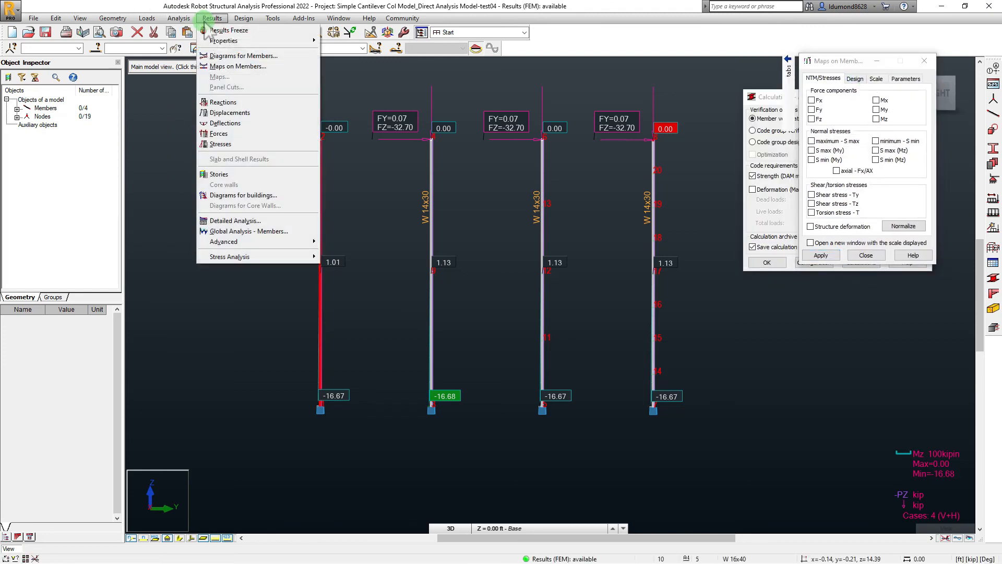
left_click(567, 5)
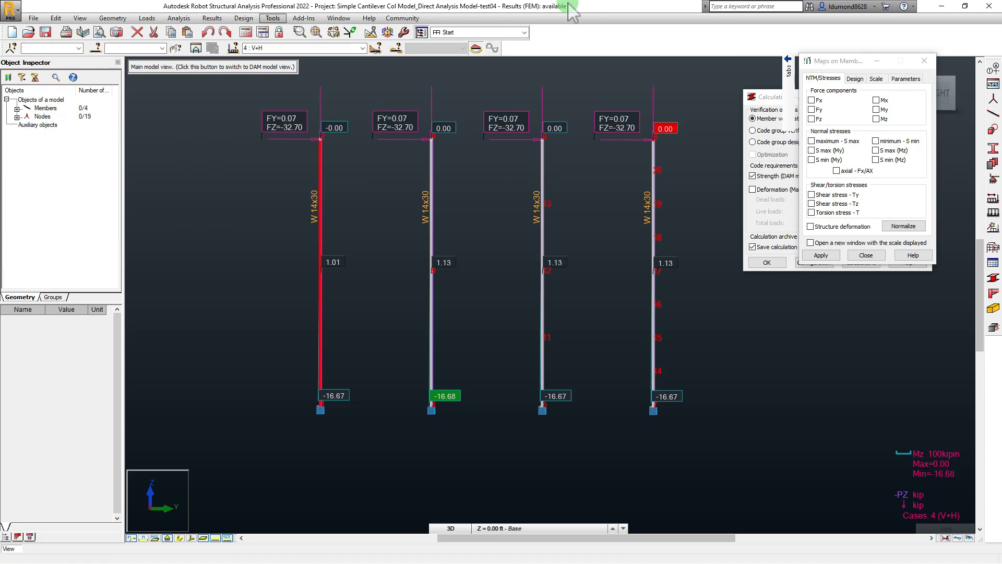
left_click(754, 97)
left_click(920, 97)
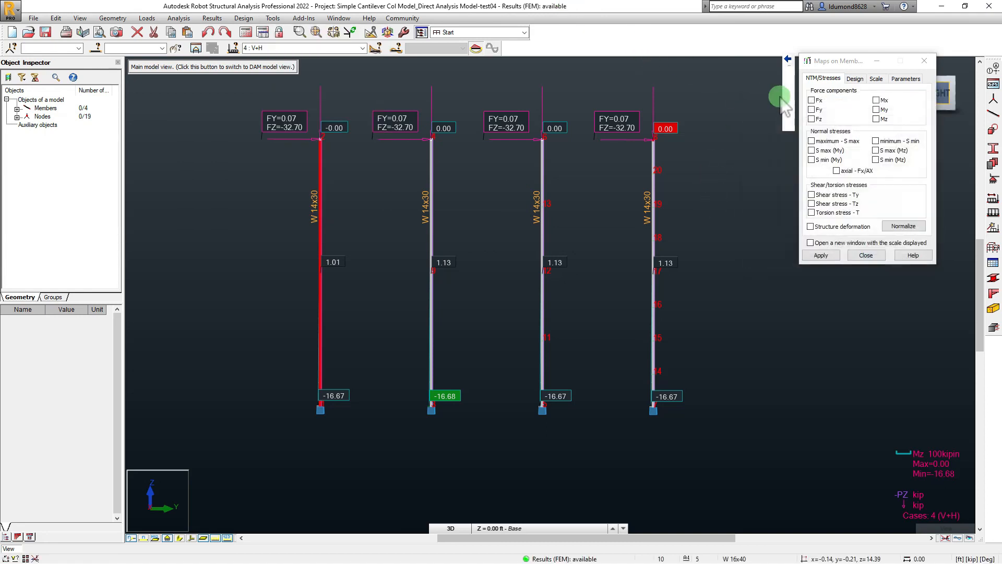
left_click(845, 68)
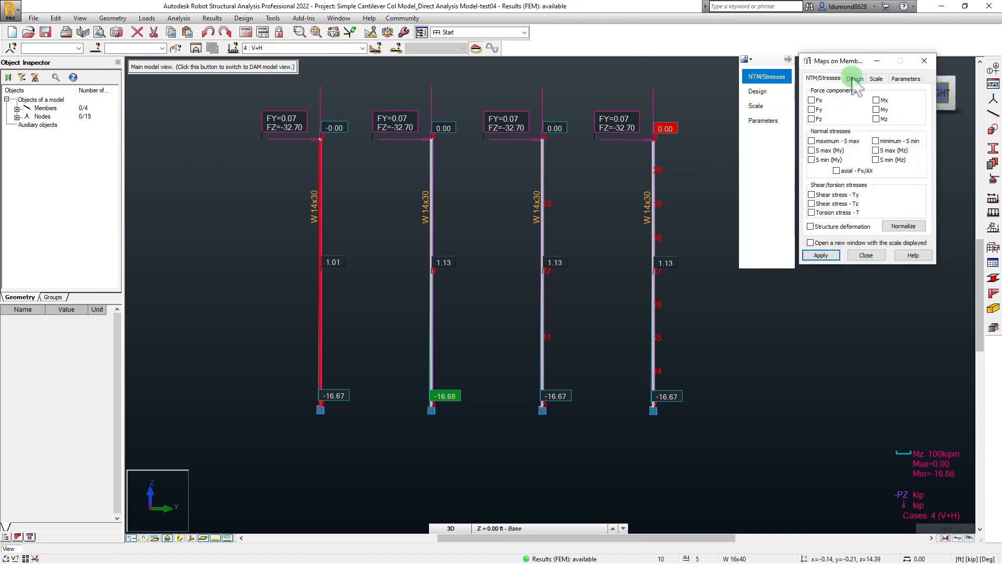
Step: Check that the member map uses the design Ratio and that its descriptions are set to labels
left_click(854, 79)
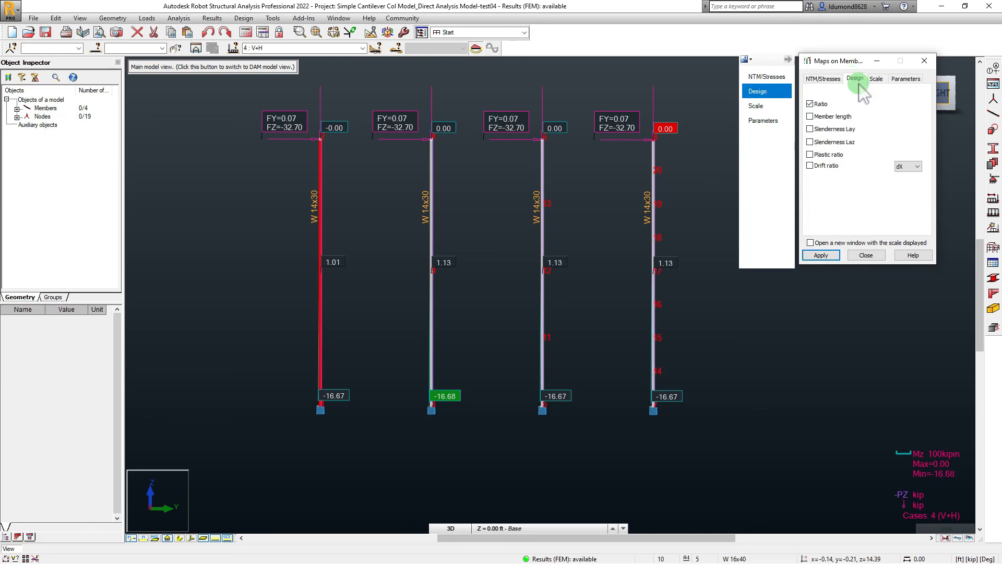
left_click(904, 78)
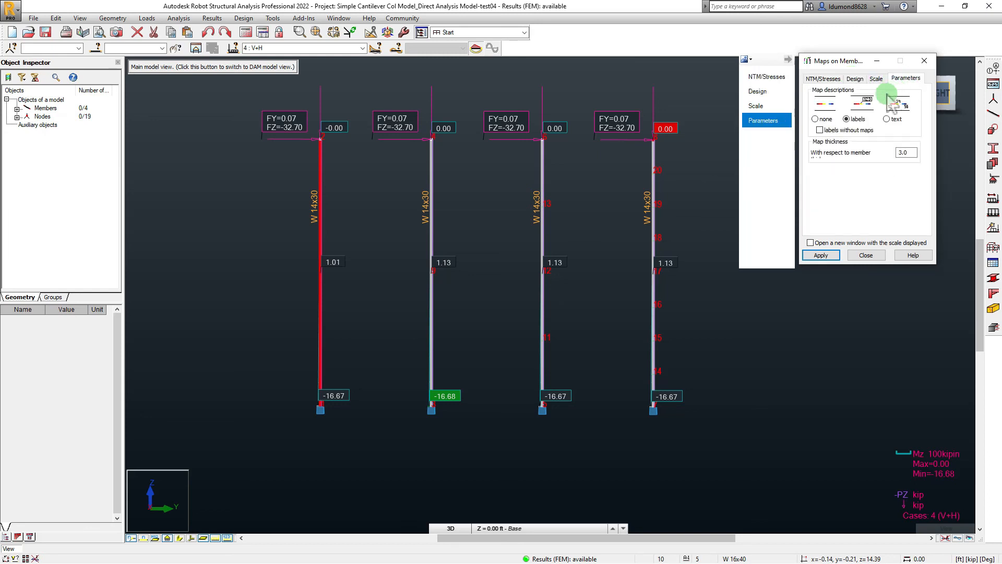
left_click(846, 119)
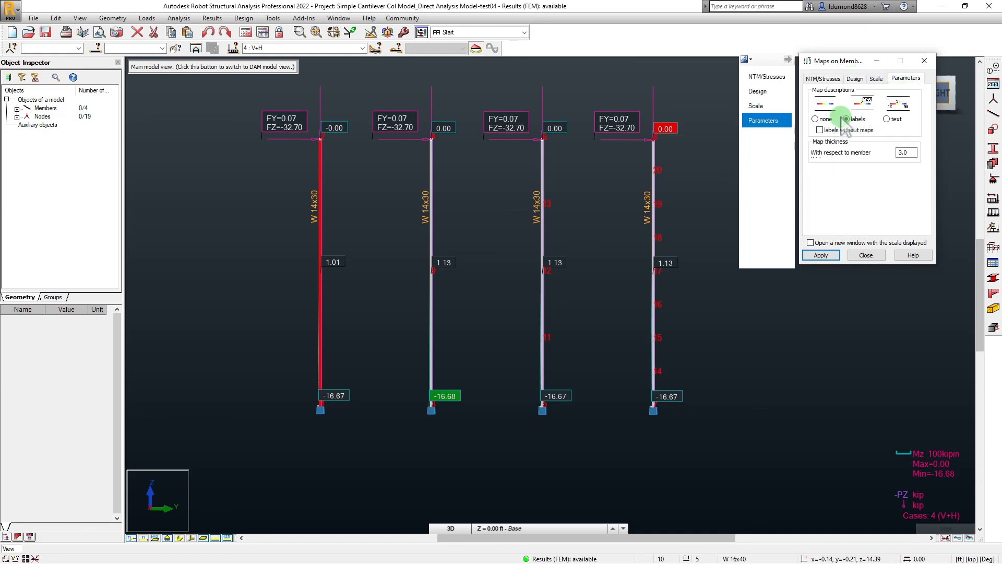
Step: Set the color palette of the member map scale to Simple
left_click(877, 79)
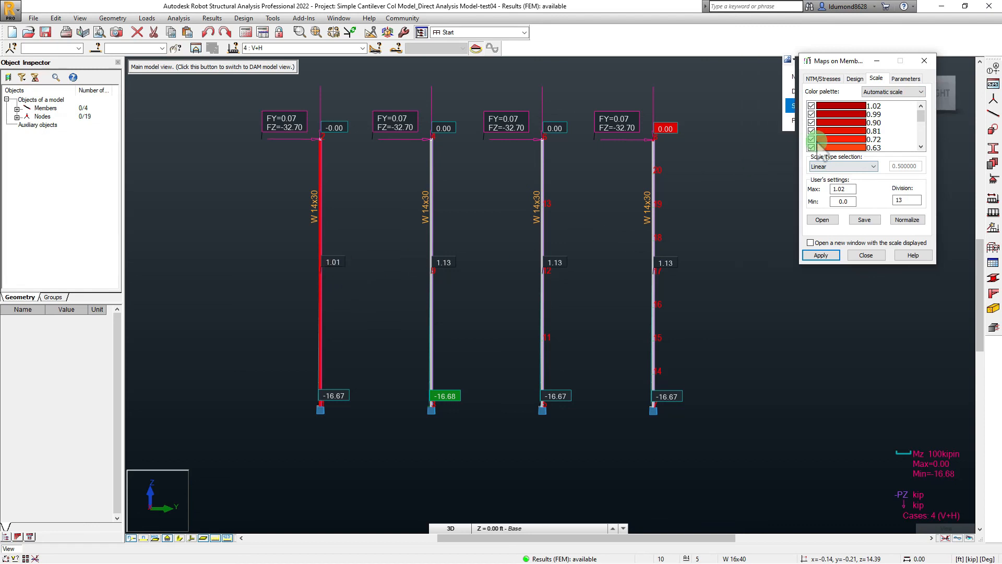
left_click(883, 93)
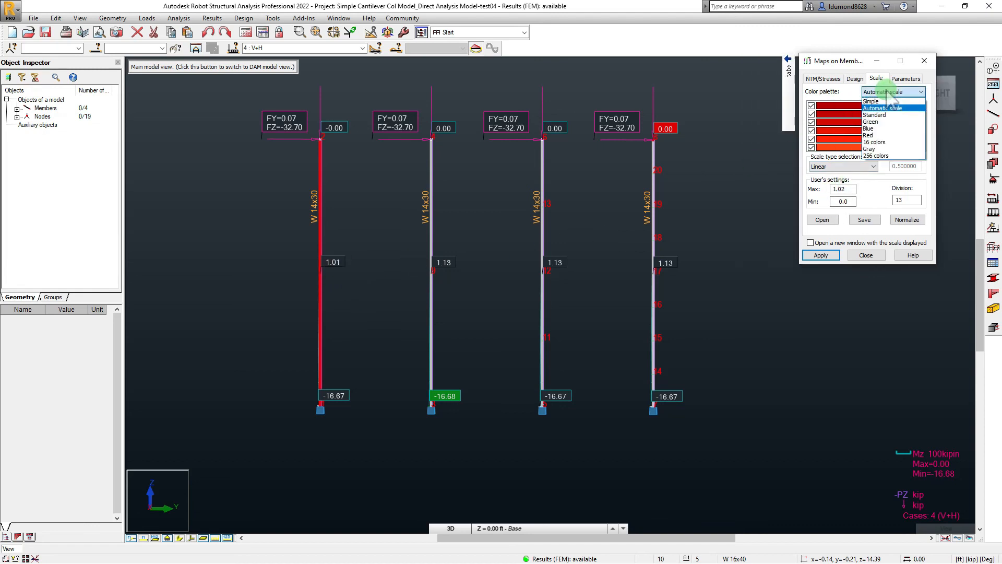
left_click(884, 101)
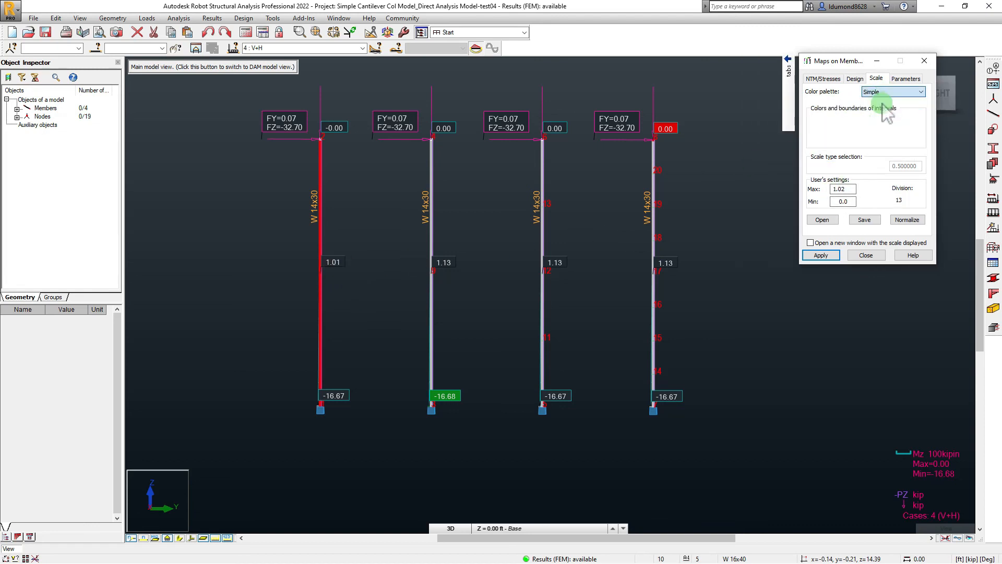
Step: Set the boundary between the green and red intervals to 1.0 and apply the member map
double_click(892, 120)
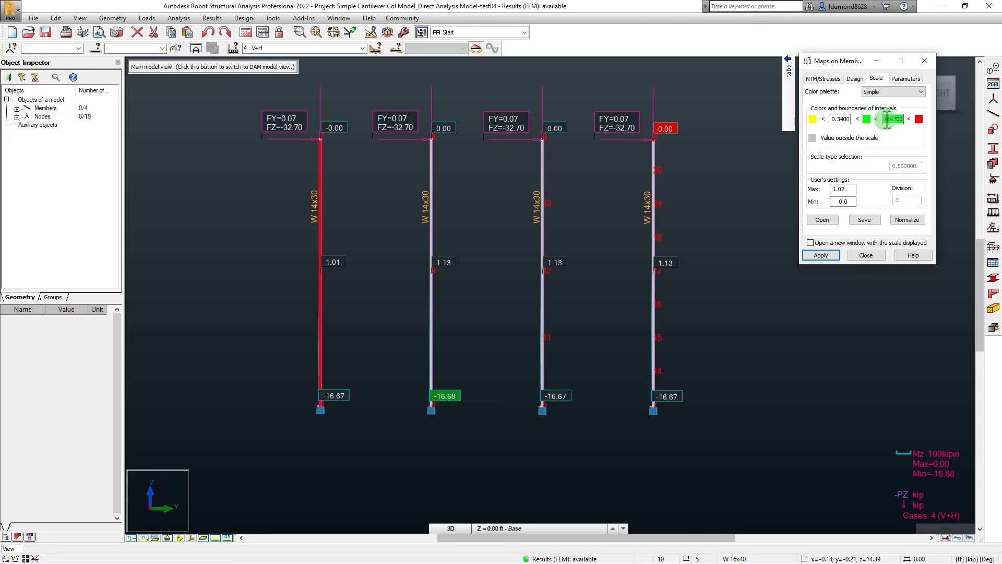
left_click_drag(887, 120, 930, 121)
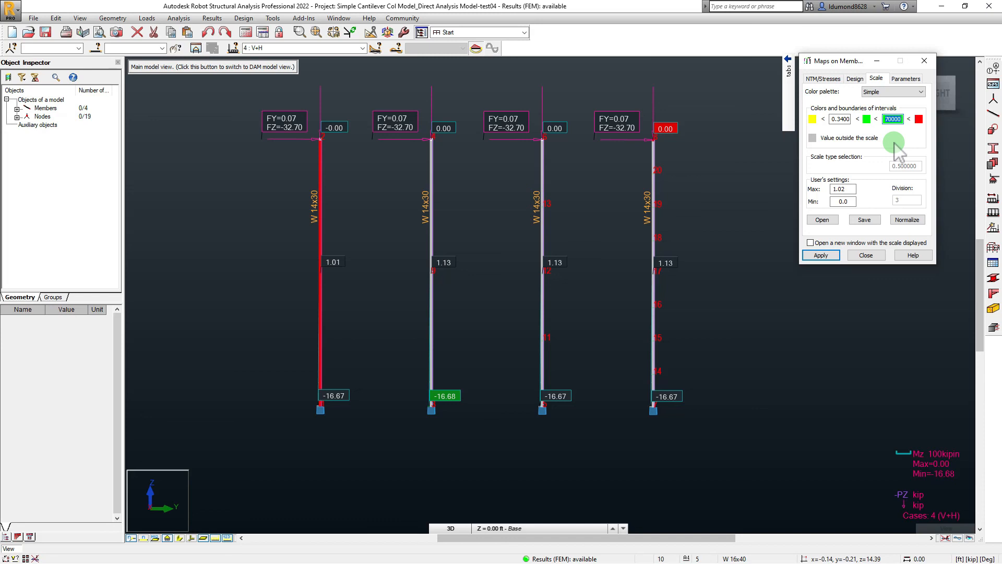
left_click(920, 125)
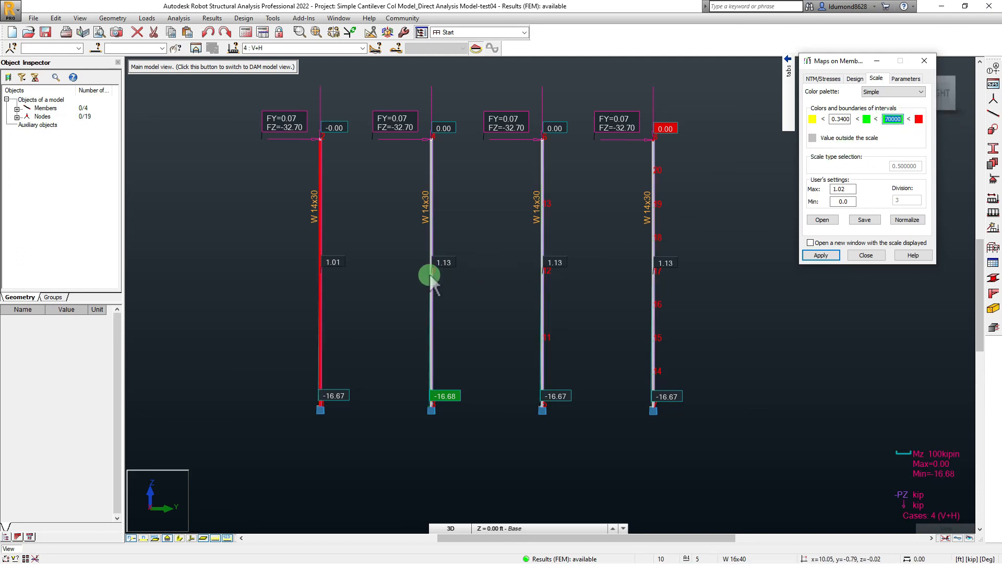
left_click(890, 119)
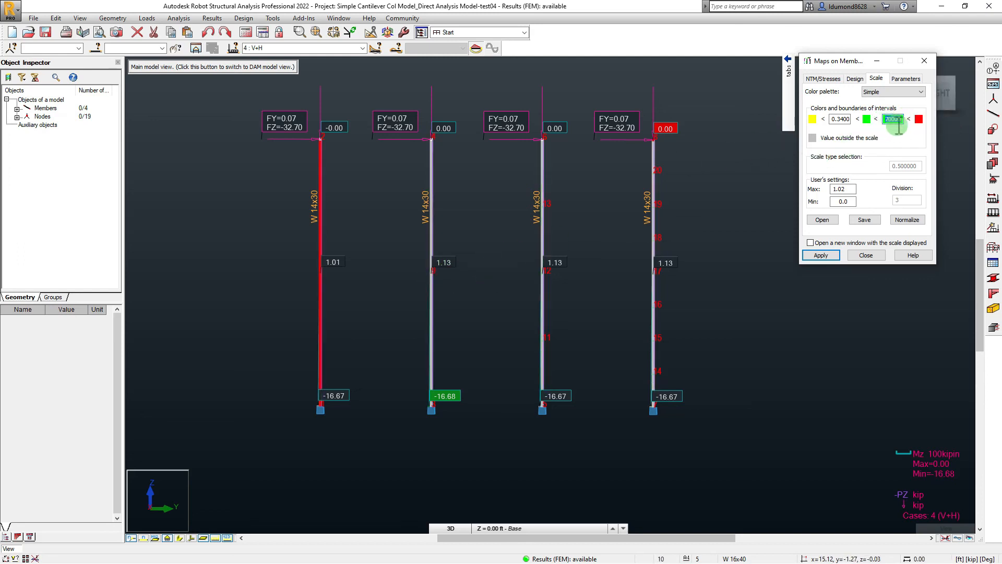
left_click(881, 119)
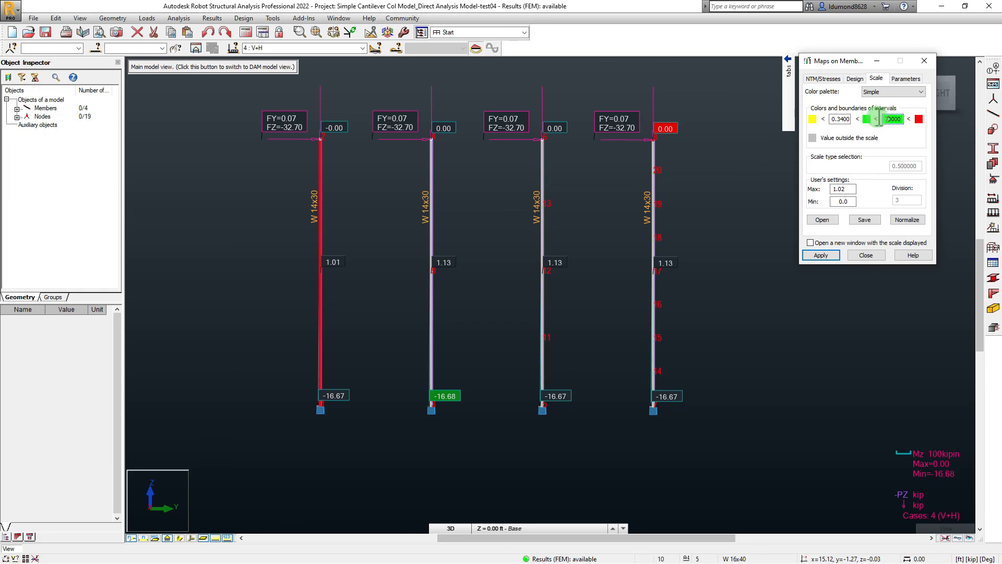
left_click(886, 119)
left_click_drag(888, 119, 912, 119)
key("Delete")
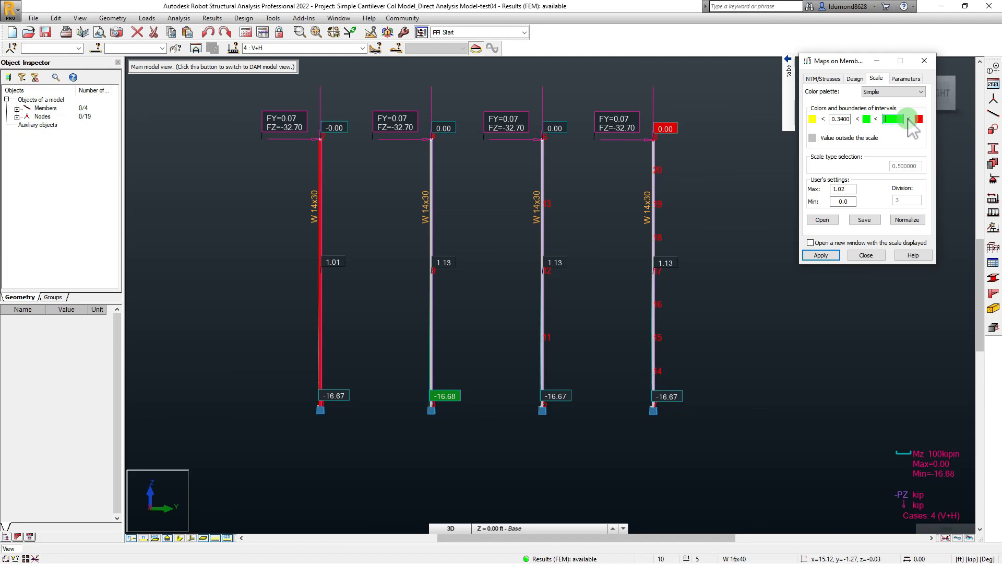
type("1.0")
left_click(830, 256)
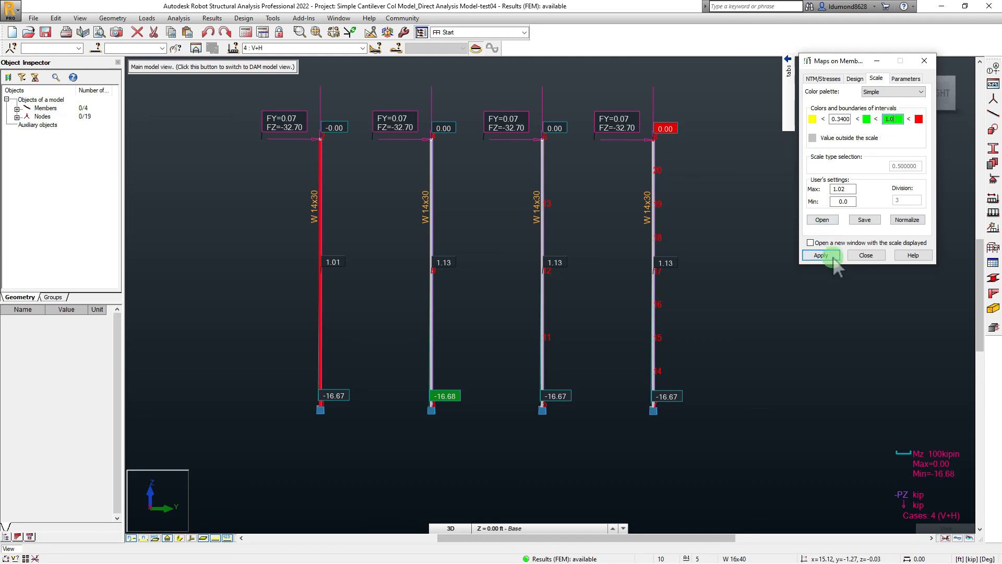
left_click(833, 266)
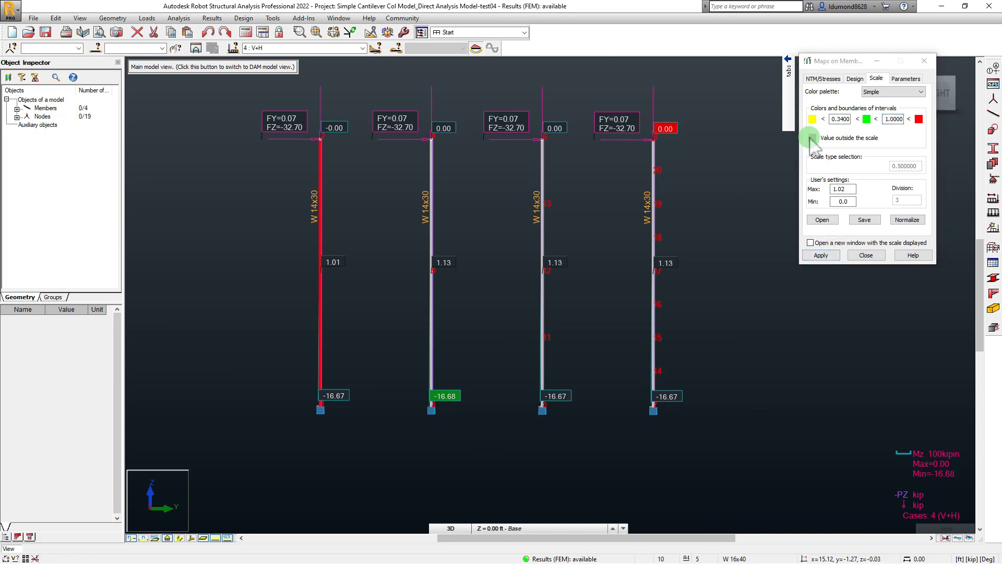
Step: Set the boundary between the green and red intervals to 1.5 and apply the member map
double_click(891, 123)
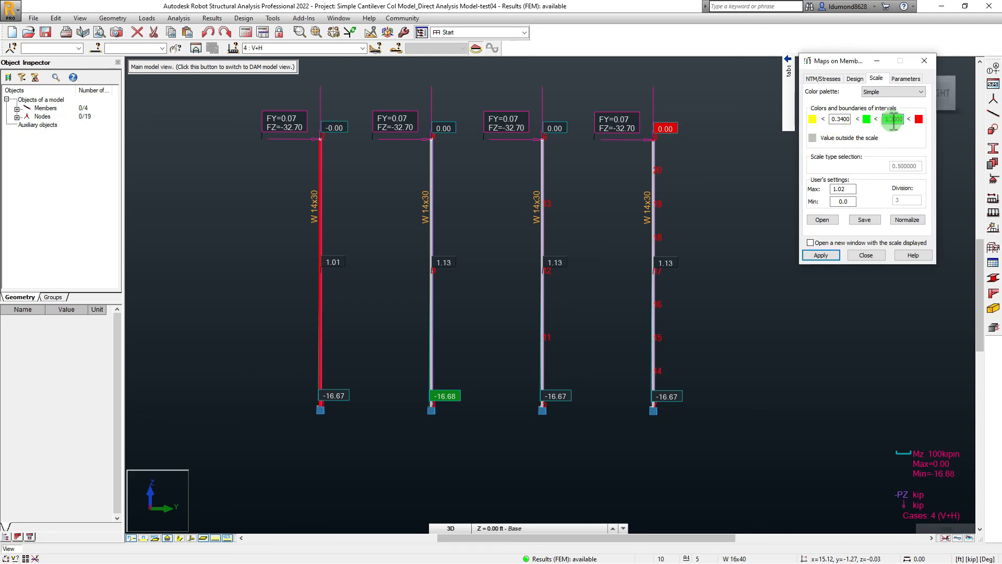
key("BackSpace")
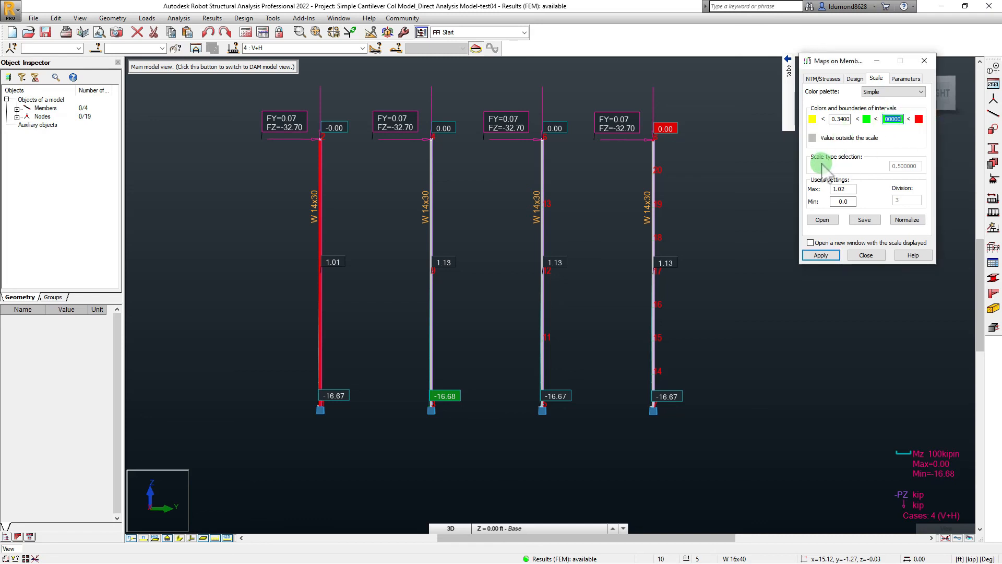
double_click(896, 122)
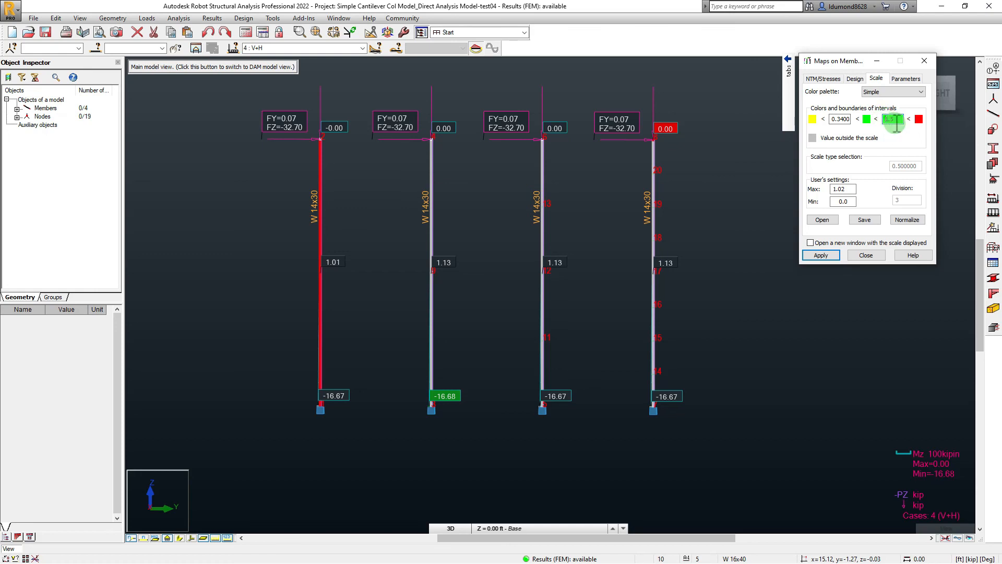
left_click(822, 256)
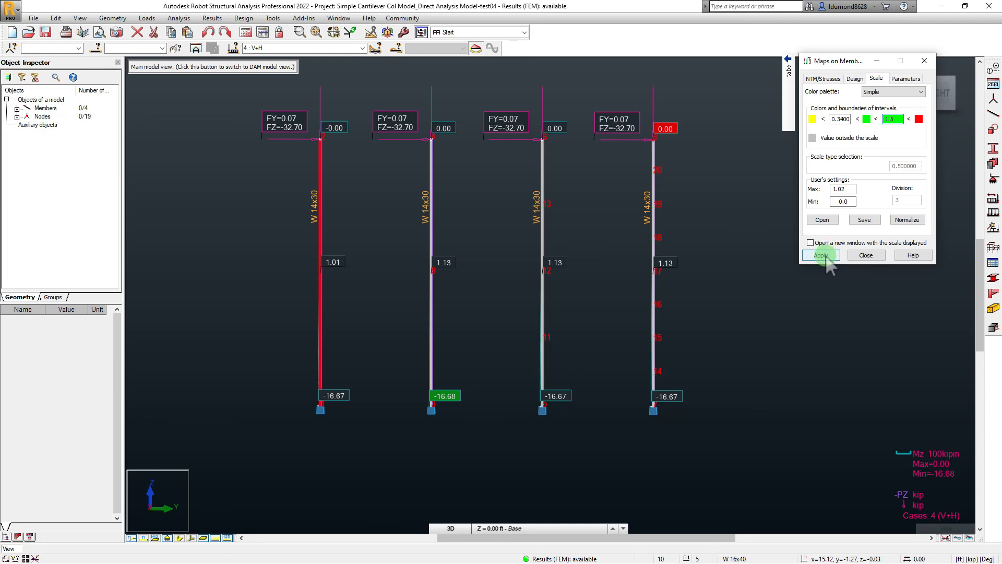
left_click(825, 259)
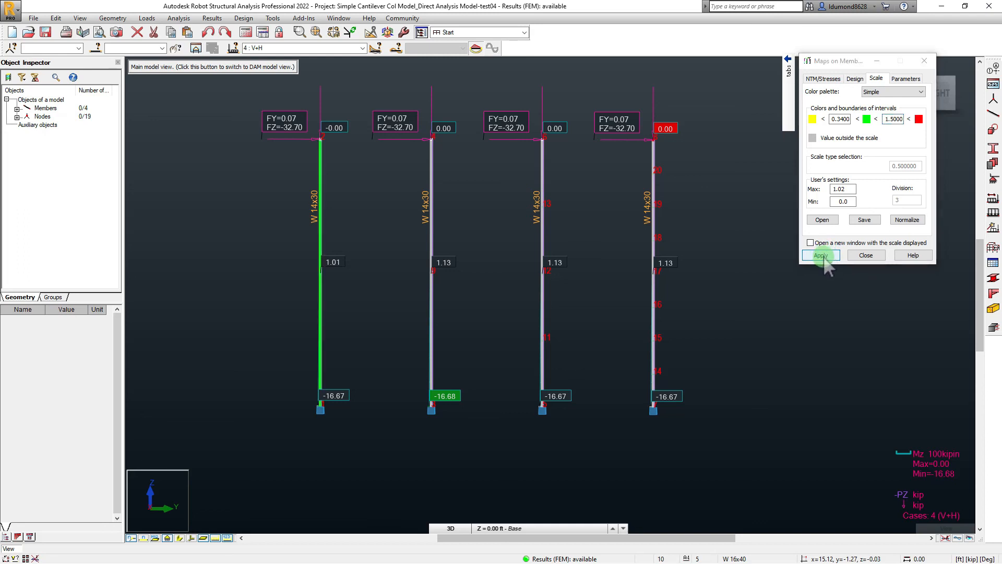
Step: Set the color for values outside the scale to red and apply the member map
double_click(893, 119)
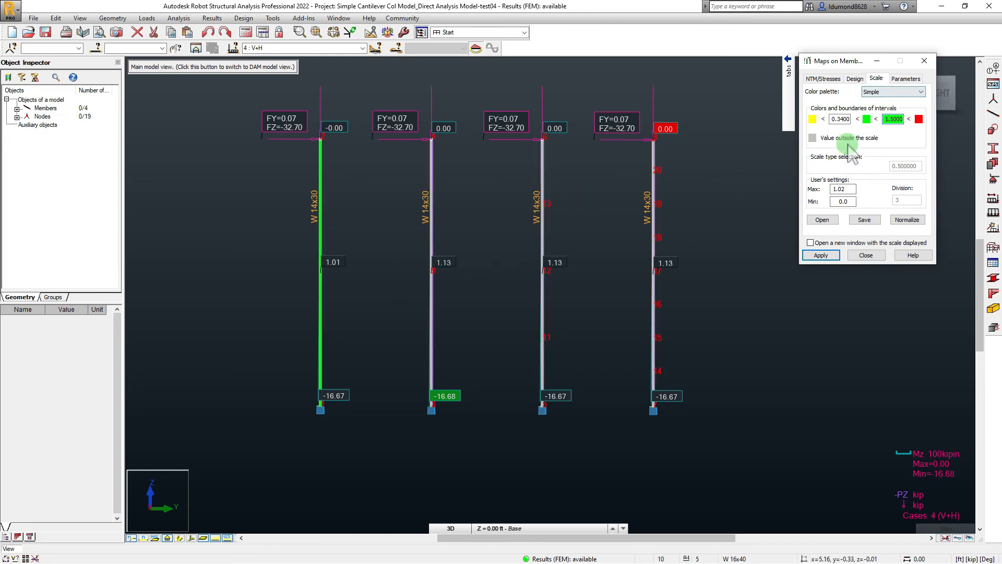
left_click(813, 138)
left_click(819, 117)
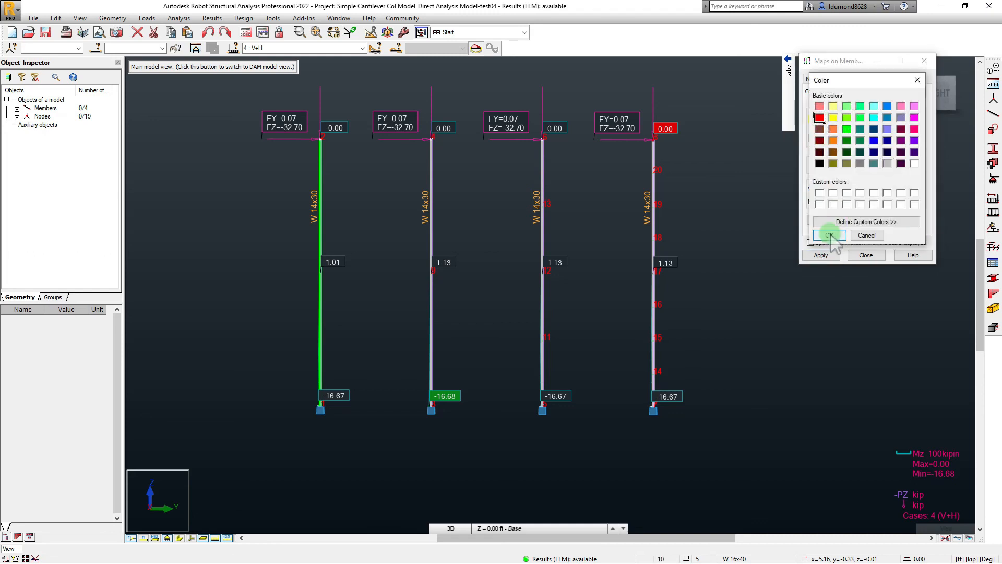
left_click(829, 235)
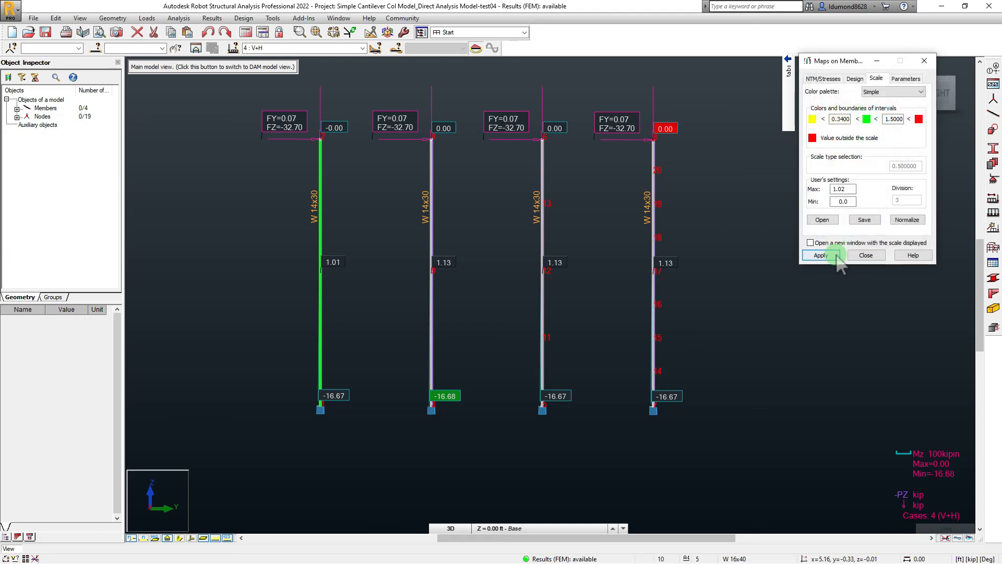
left_click(833, 255)
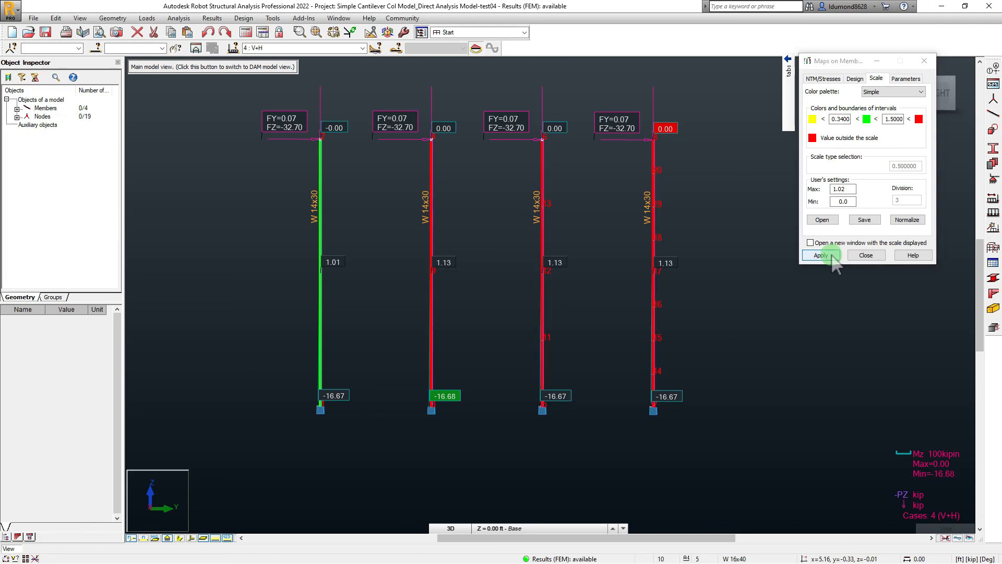
double_click(894, 119)
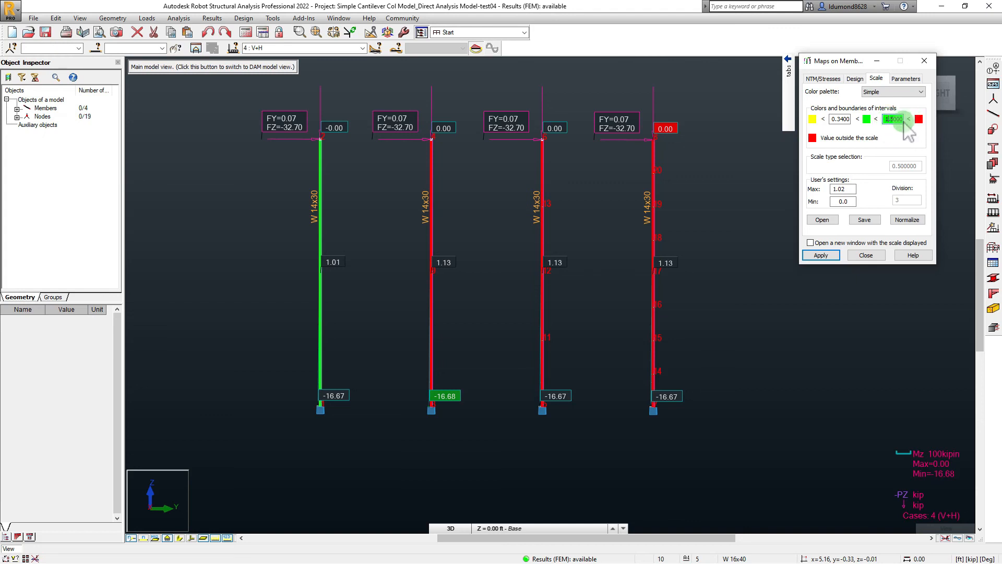
left_click(867, 120)
left_click(891, 118)
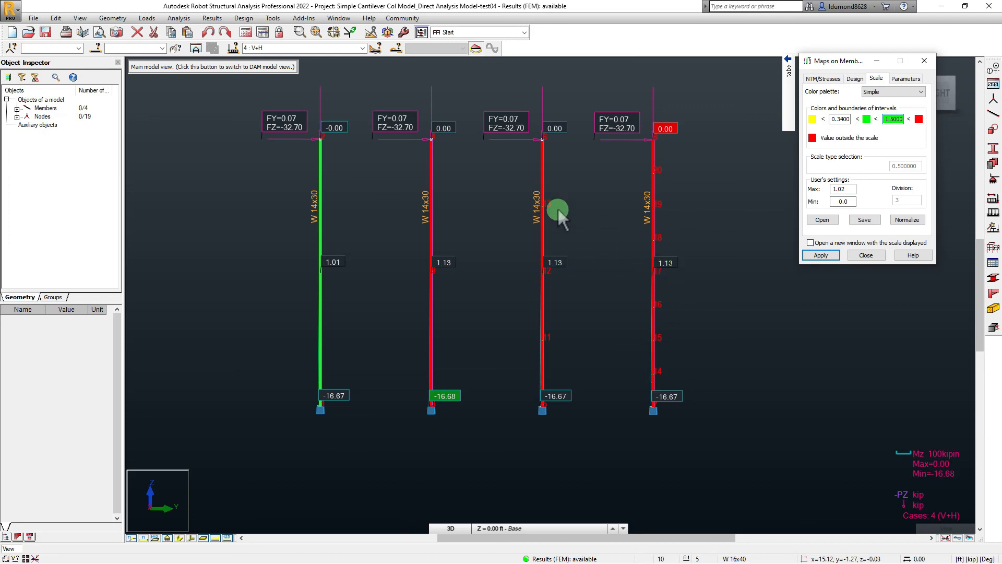
Step: Inspect the recolored ratio maps of the four columns, switching to the DAM model view and back to the main model view
scroll(658, 271, "up", 3)
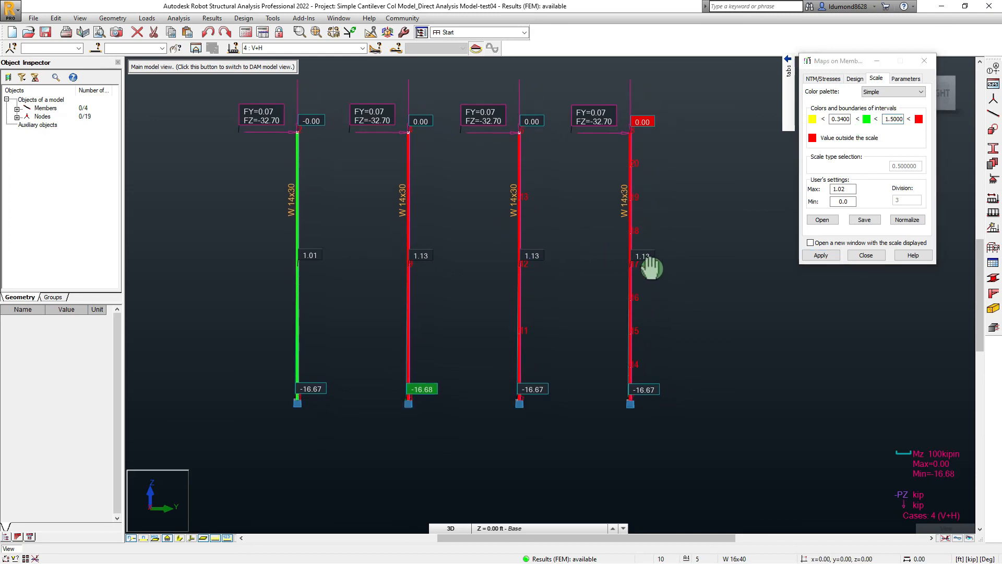
scroll(465, 212, "down", 2)
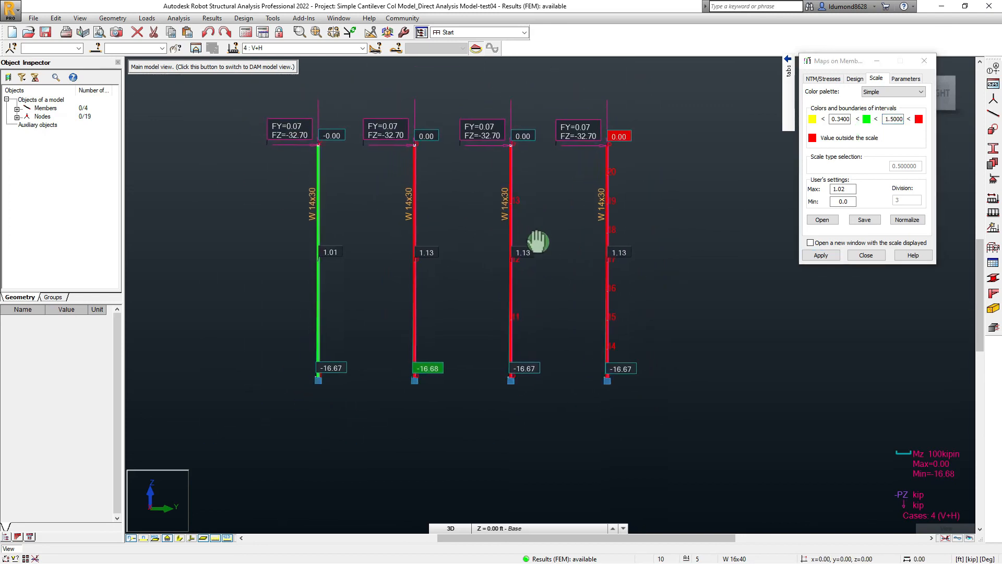
mouse_move(586, 282)
middle_mouse_down("shift")
mouse_move(561, 286)
mouse_move(570, 284)
middle_mouse_up("shift")
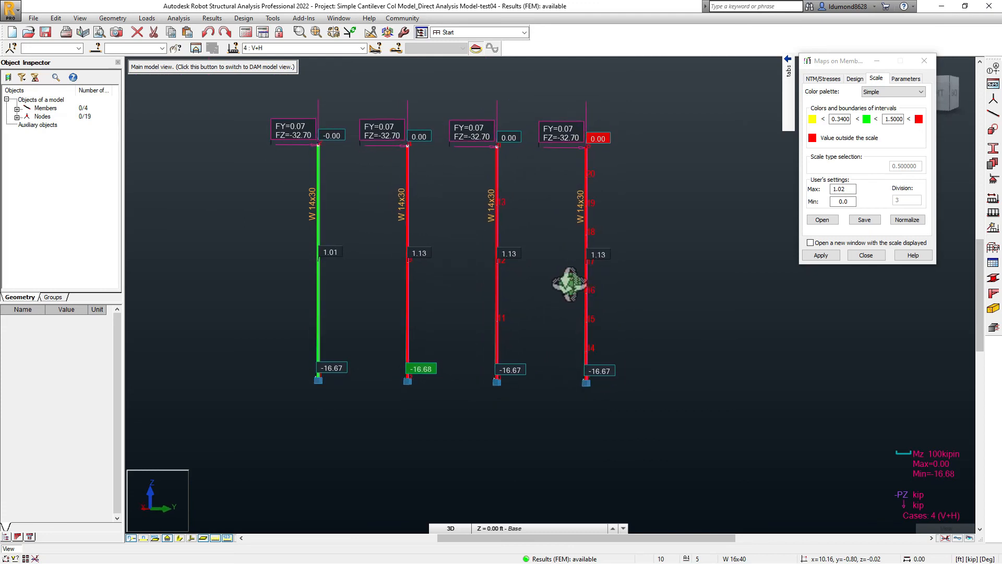
left_click(242, 70)
left_click(242, 70)
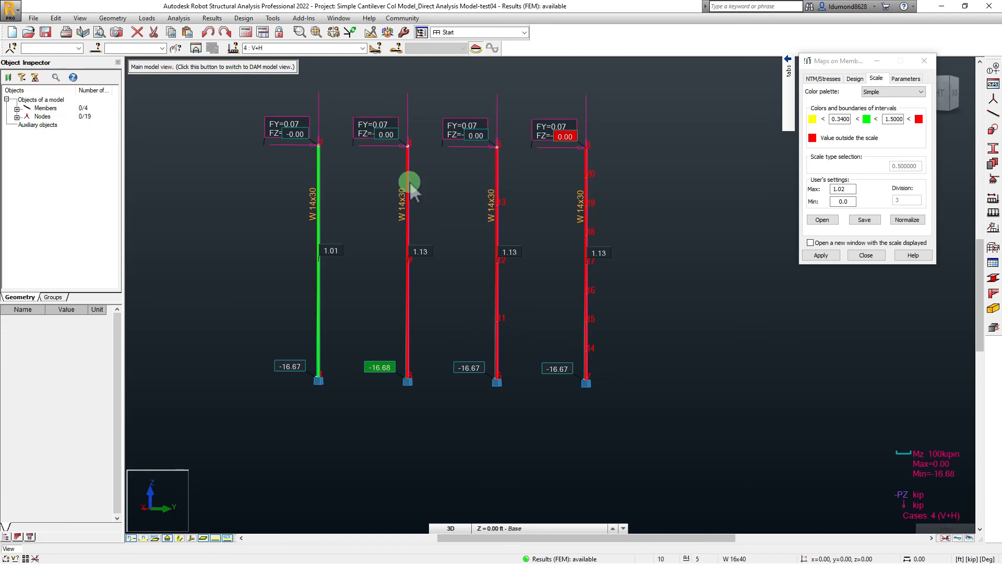
Step: Set the member map scale's maximum to 1.5 and apply the map
middle_click_drag(703, 283, 698, 309)
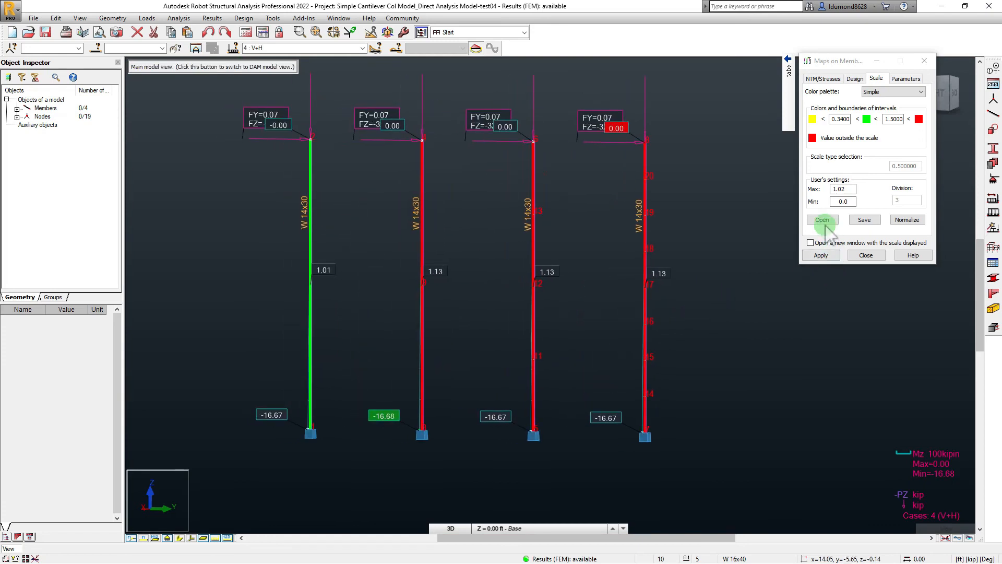
left_click(844, 202)
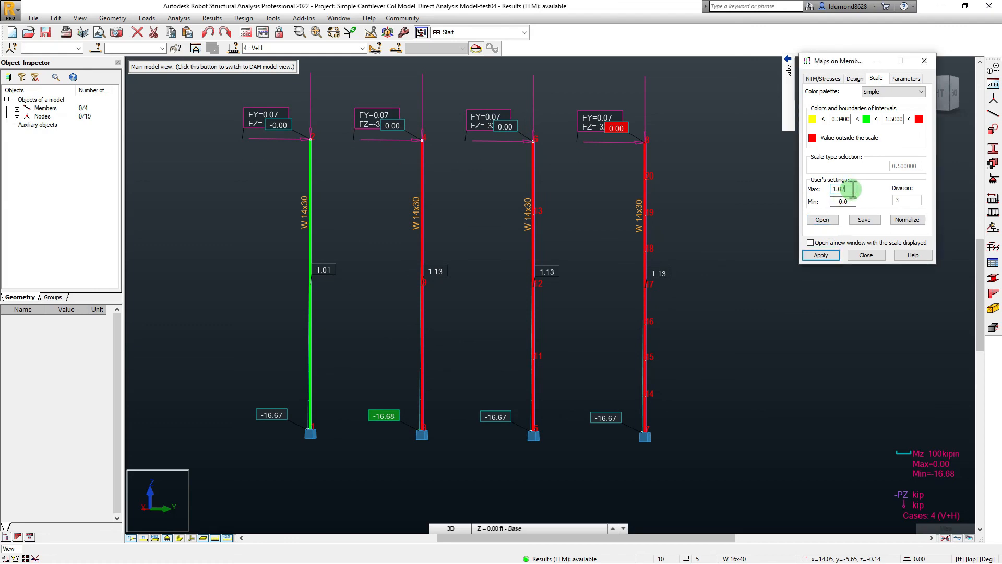
left_click(851, 188)
left_click_drag(846, 188, 812, 201)
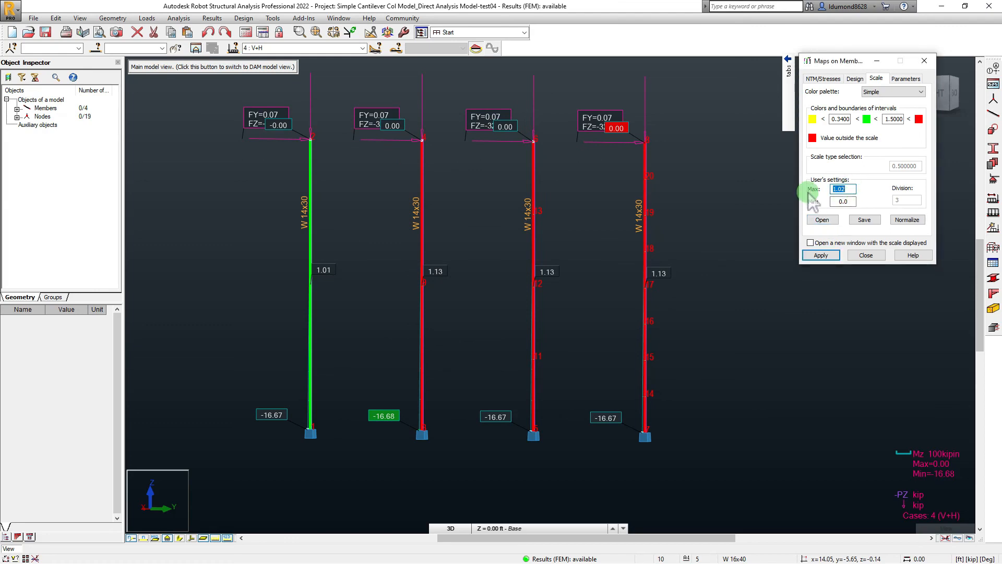
type("1.5")
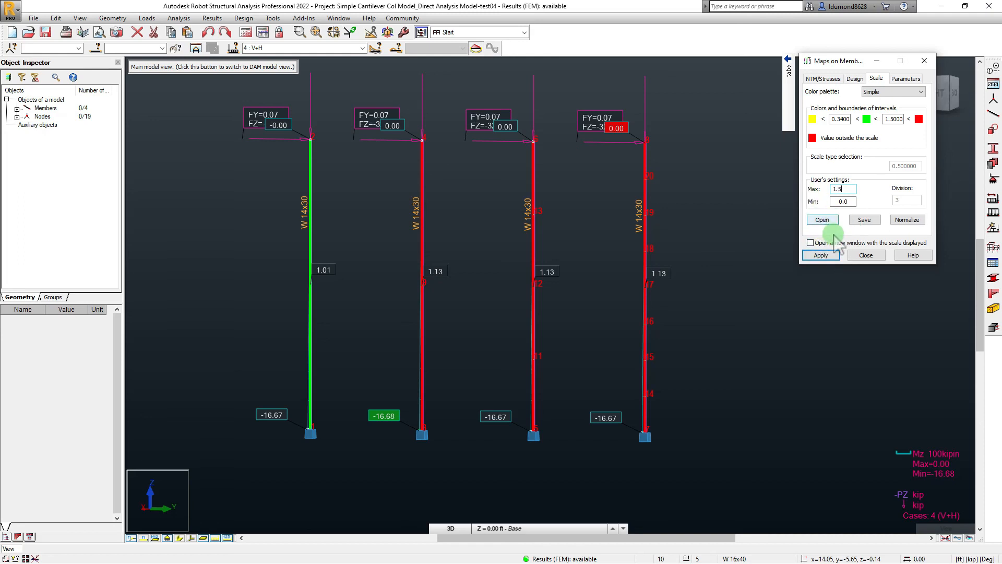
left_click(823, 255)
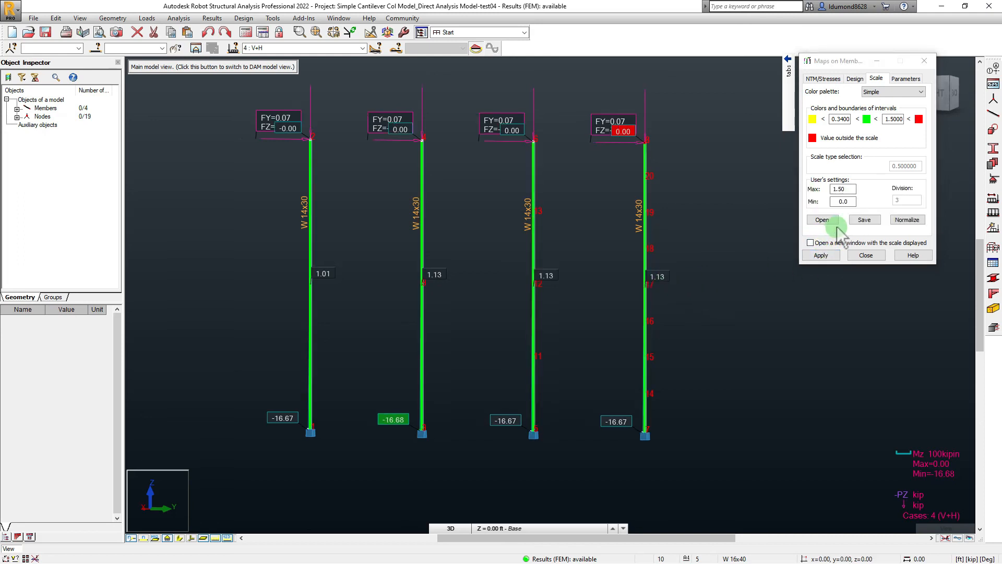
Step: Set the member map scale's maximum to 1 and apply the map
left_click(851, 190)
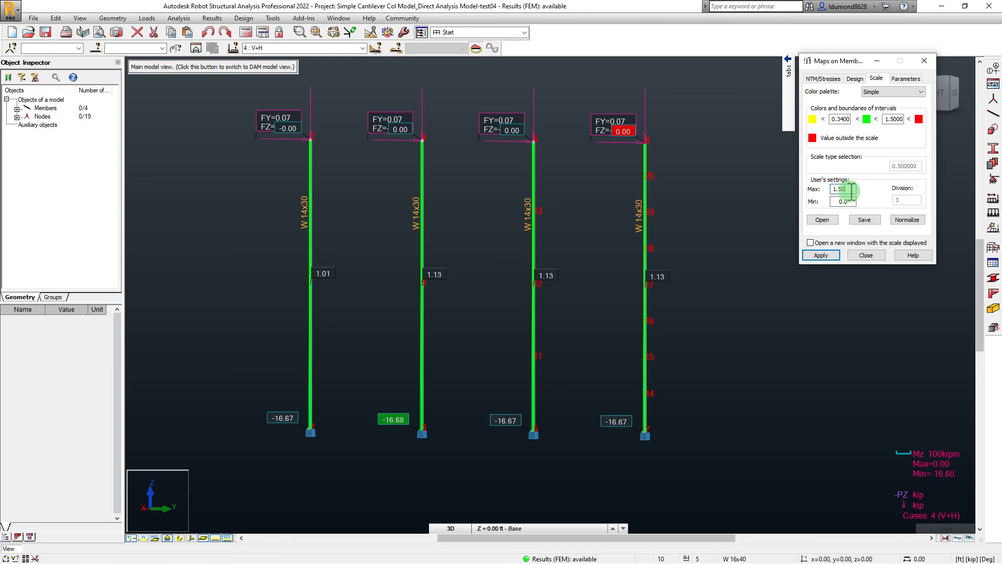
left_click_drag(851, 190, 746, 200)
type("1")
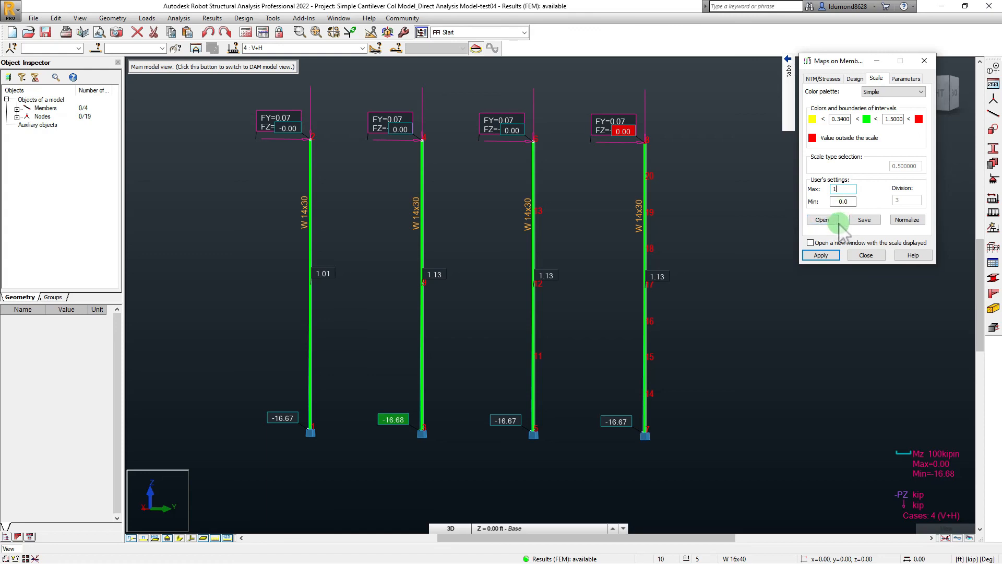
left_click(820, 255)
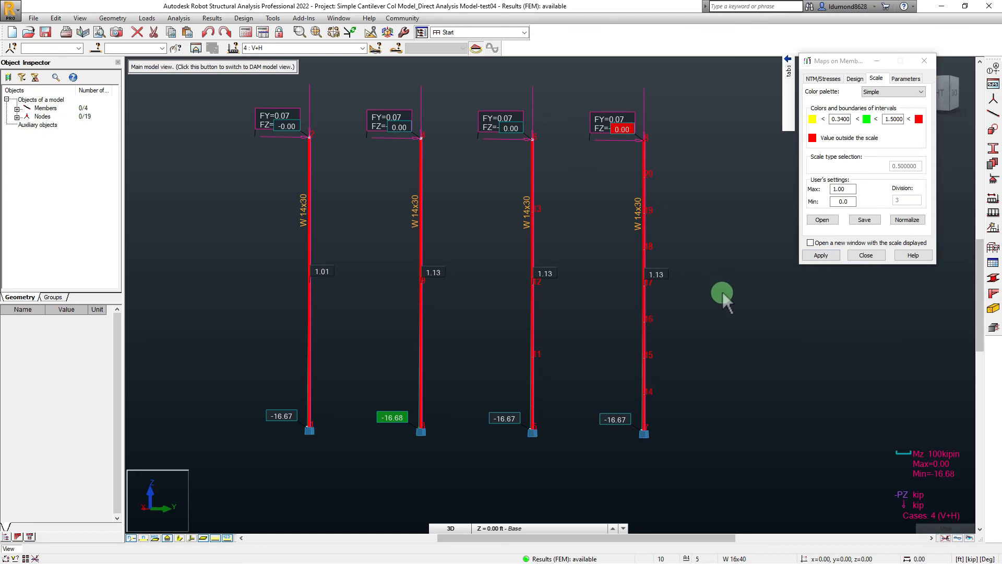
middle_click_drag(723, 292, 718, 292, "shift")
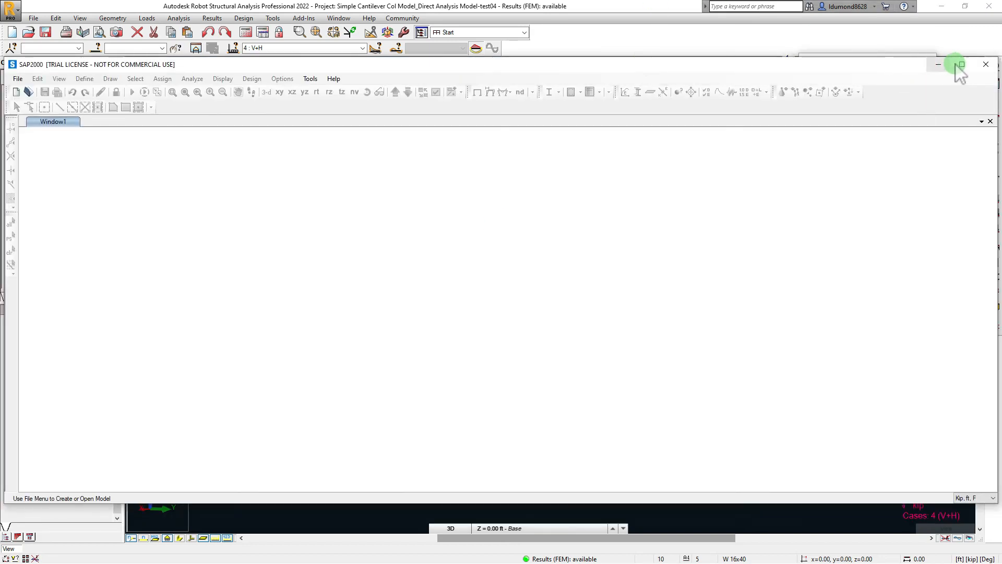
Step: Switch to SAP2000 in a maximized window and open the recent model W-Shape Col_Typ_Direct Analysis Method-03
left_click(961, 64)
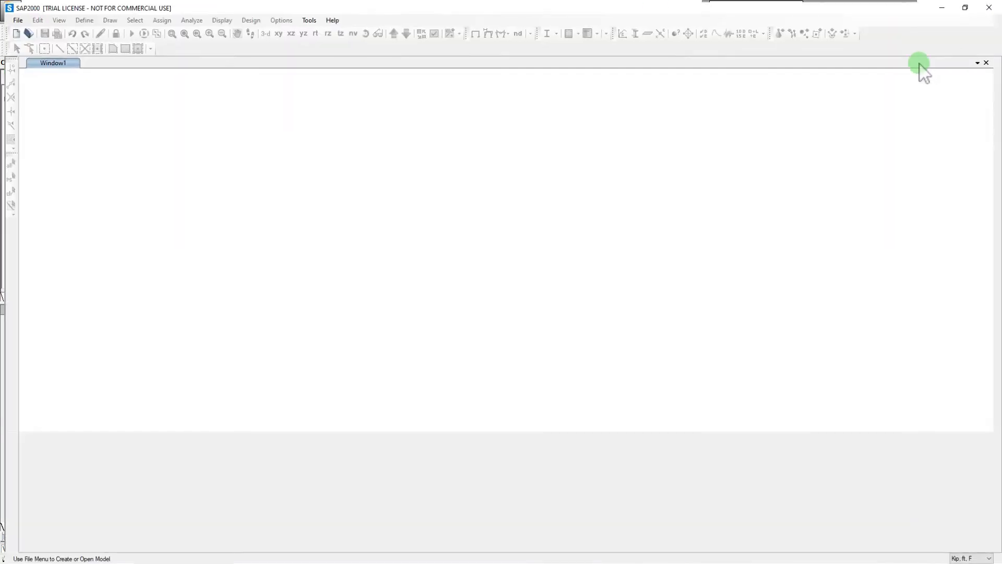
left_click(13, 19)
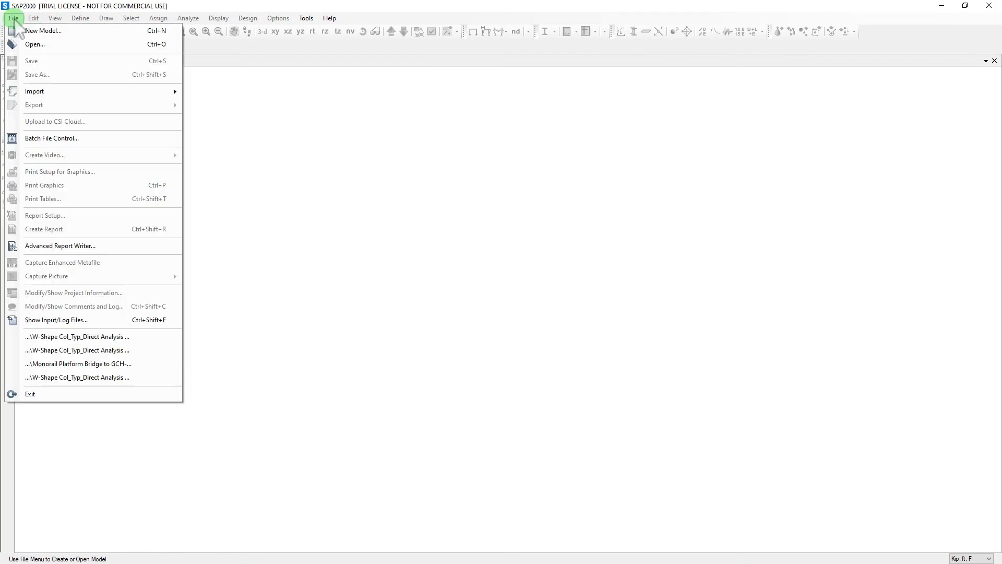
left_click(112, 337)
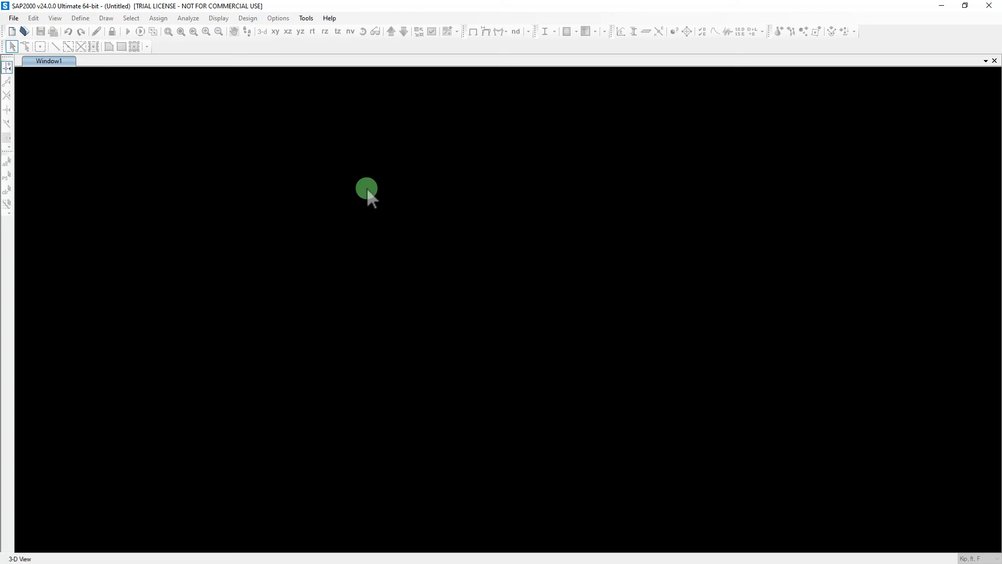
left_click(215, 88)
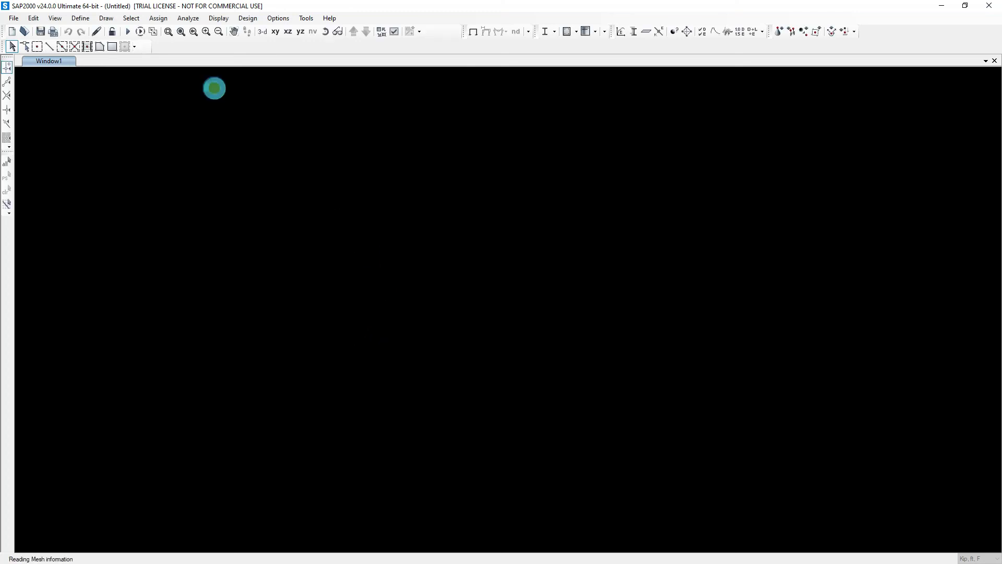
left_click(408, 216)
left_click(428, 223)
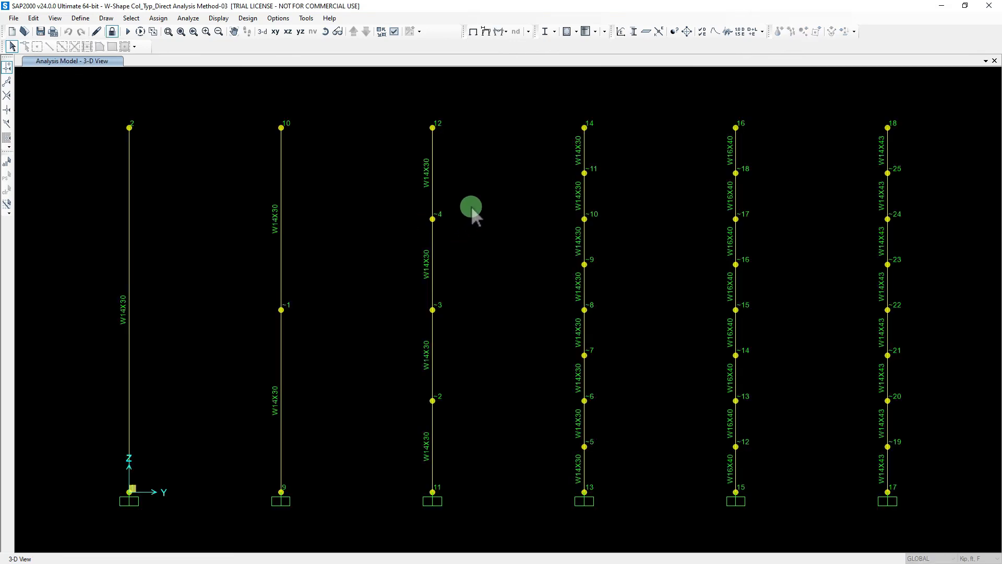
middle_click_drag(471, 206, 458, 206)
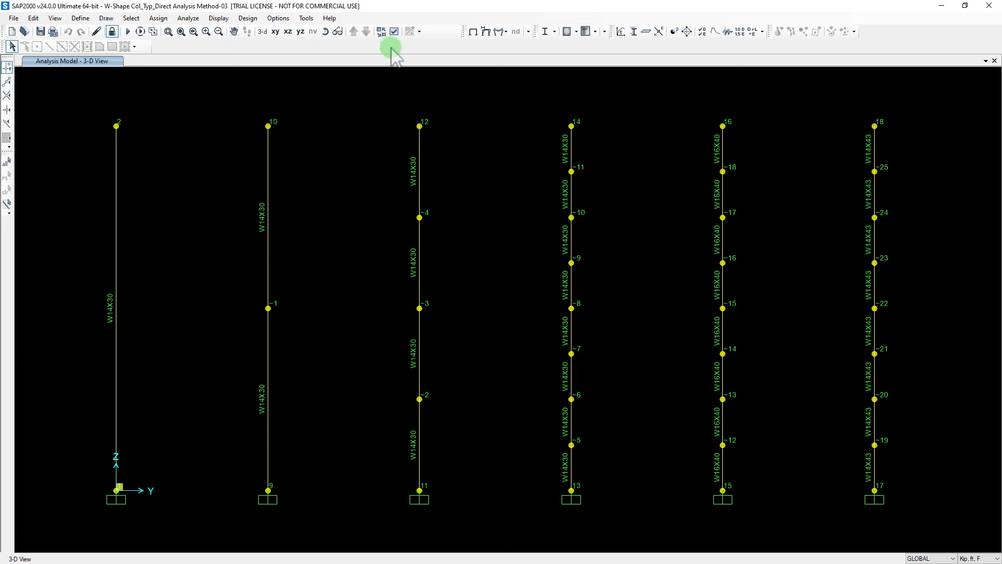
Step: Examine the loads assigned to the top joint of the fourth column, joint 14
left_click(572, 125)
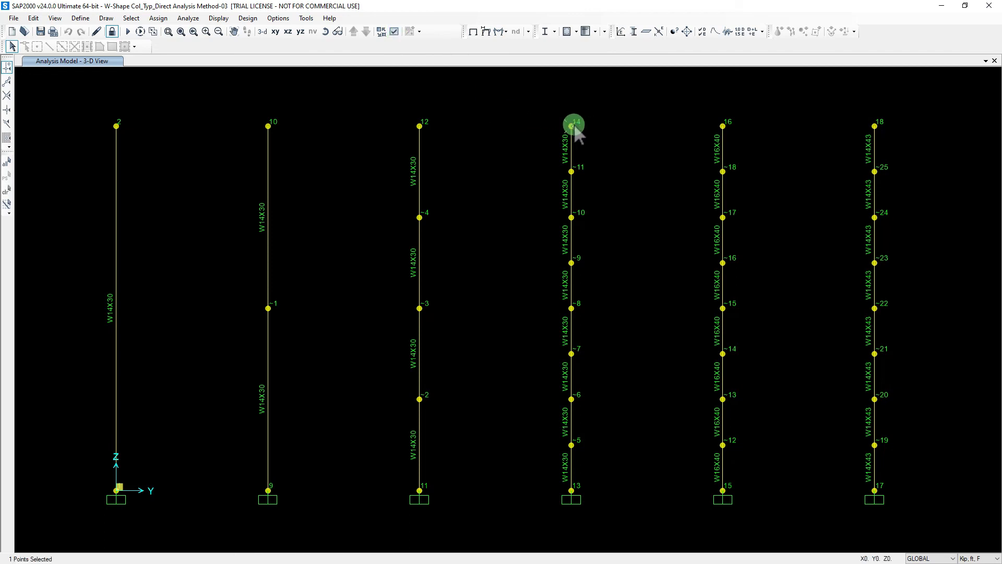
right_click(574, 126)
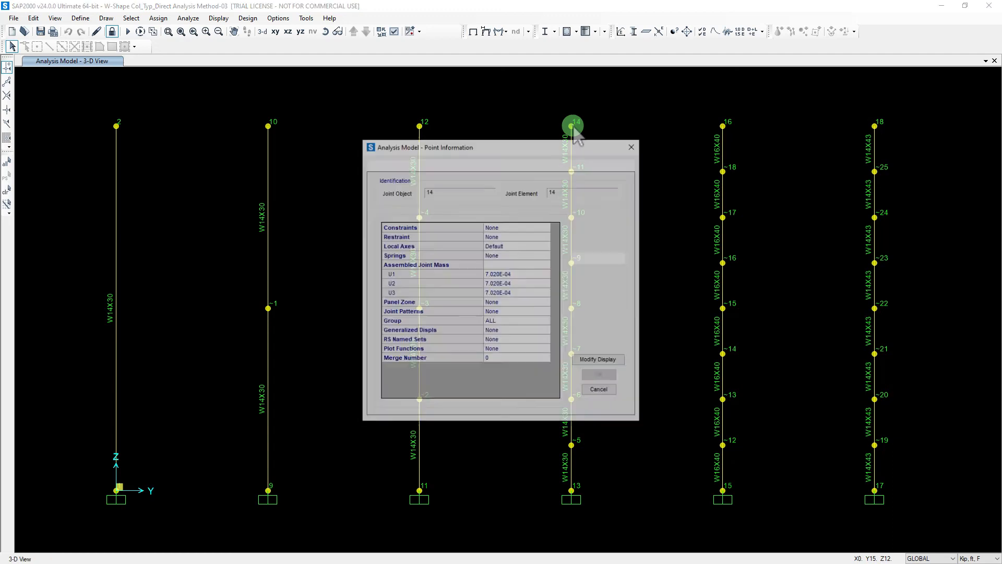
left_click(444, 164)
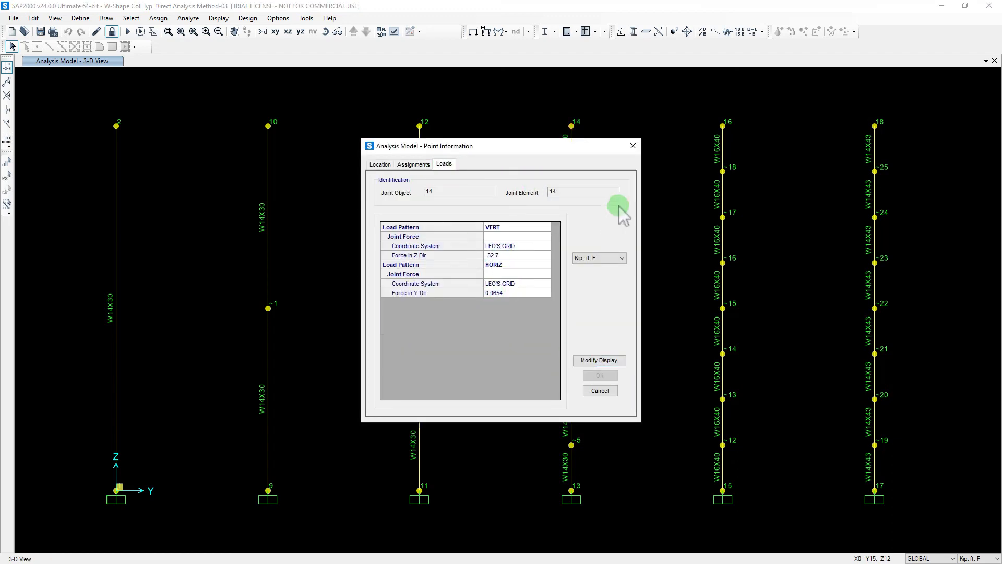
left_click(632, 147)
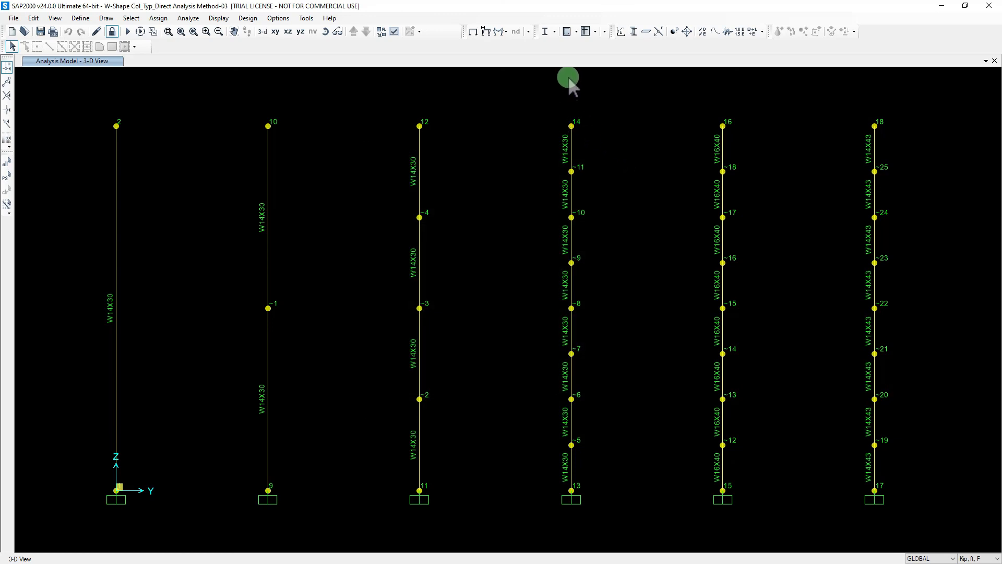
Step: Run the steel design check and display the Maximum Stress Ratios design output on the columns
left_click(545, 33)
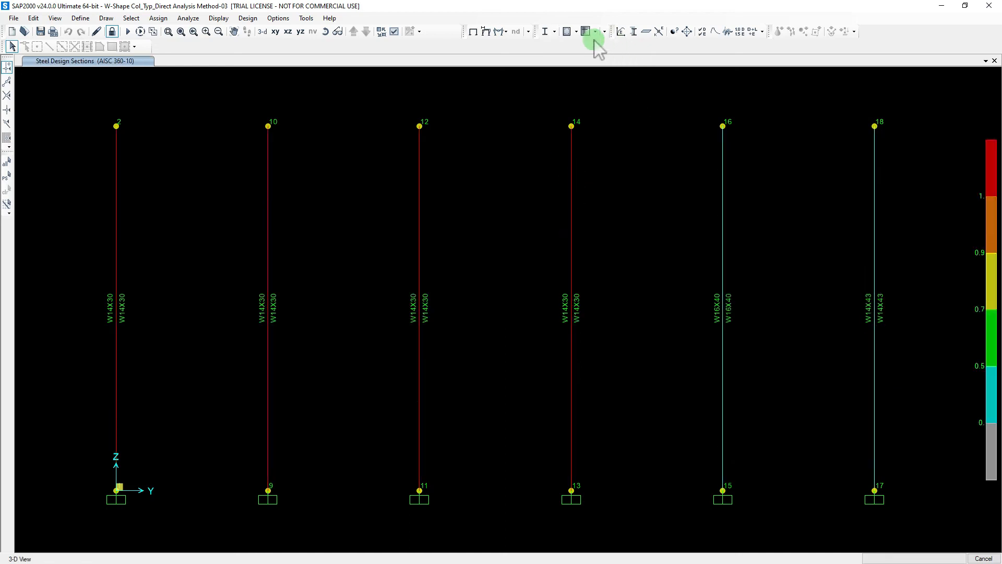
left_click(556, 33)
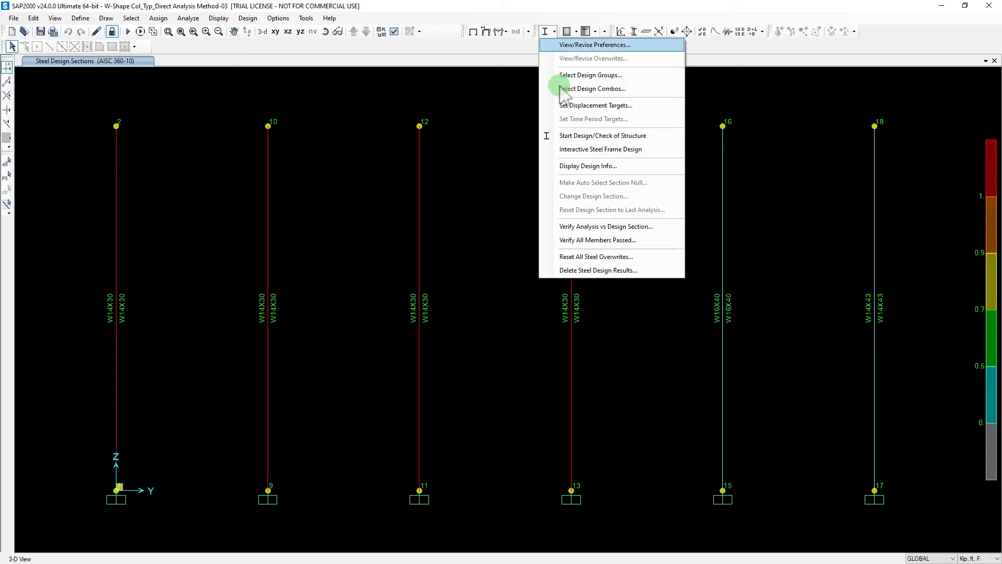
left_click(577, 167)
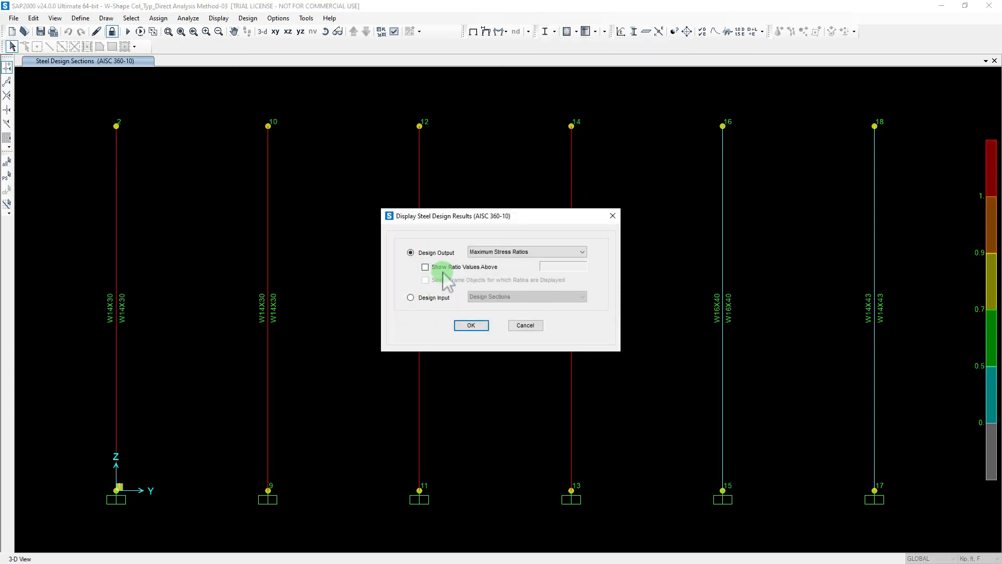
left_click(442, 270)
left_click(471, 325)
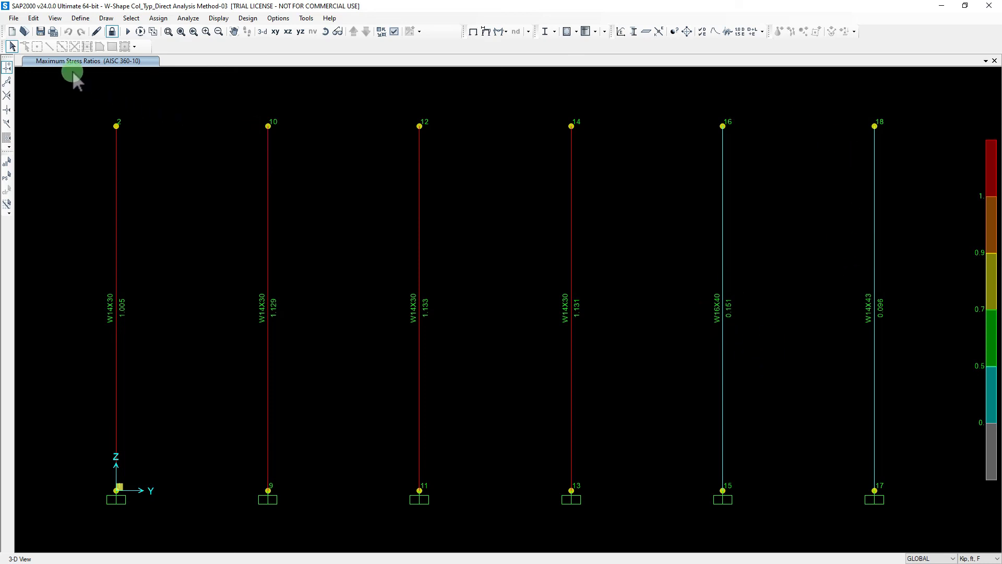
Step: Save the SAP2000 model and switch back to Robot Structural Analysis
left_click(40, 32)
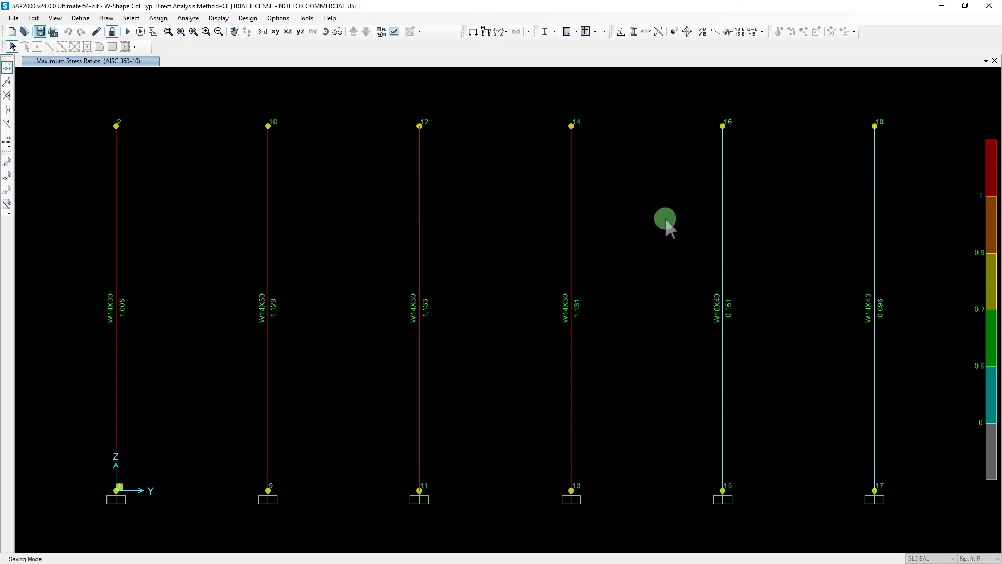
left_click(943, 8)
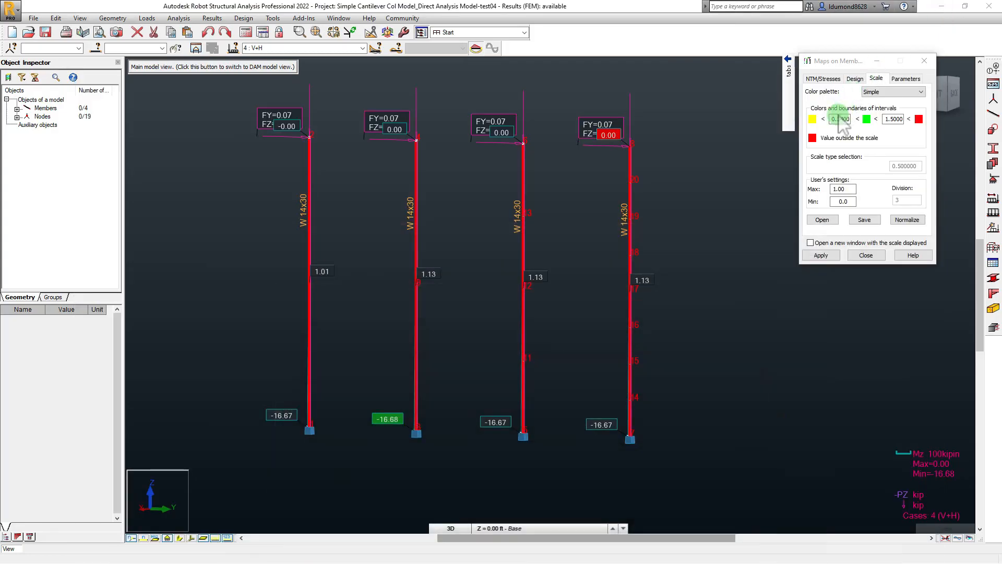
left_click(823, 61)
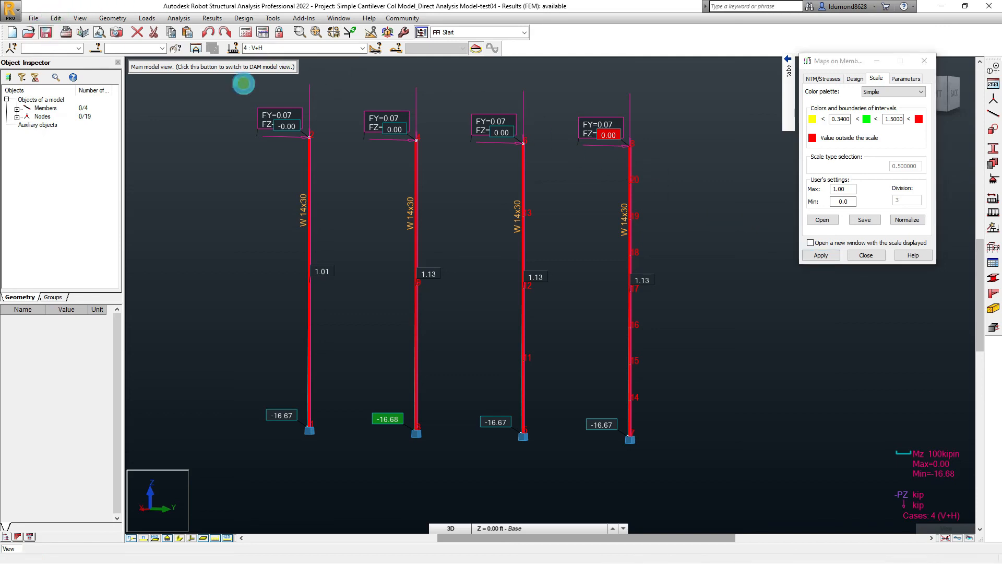
Step: Review the color-mapped design ratios of the four columns and save the project
left_click(668, 170)
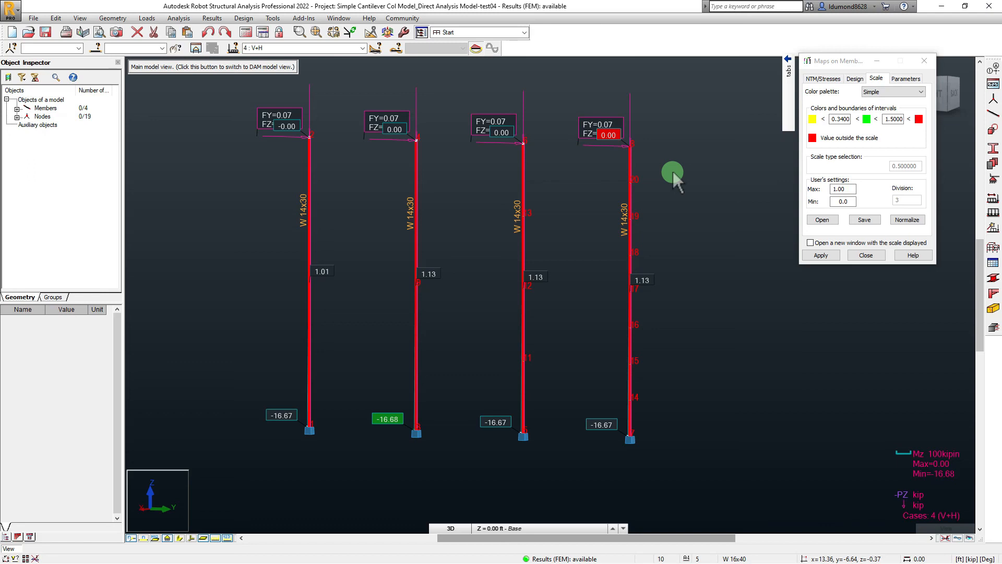
mouse_move(672, 171)
middle_mouse_down()
mouse_move(699, 163)
mouse_move(684, 170)
middle_mouse_up()
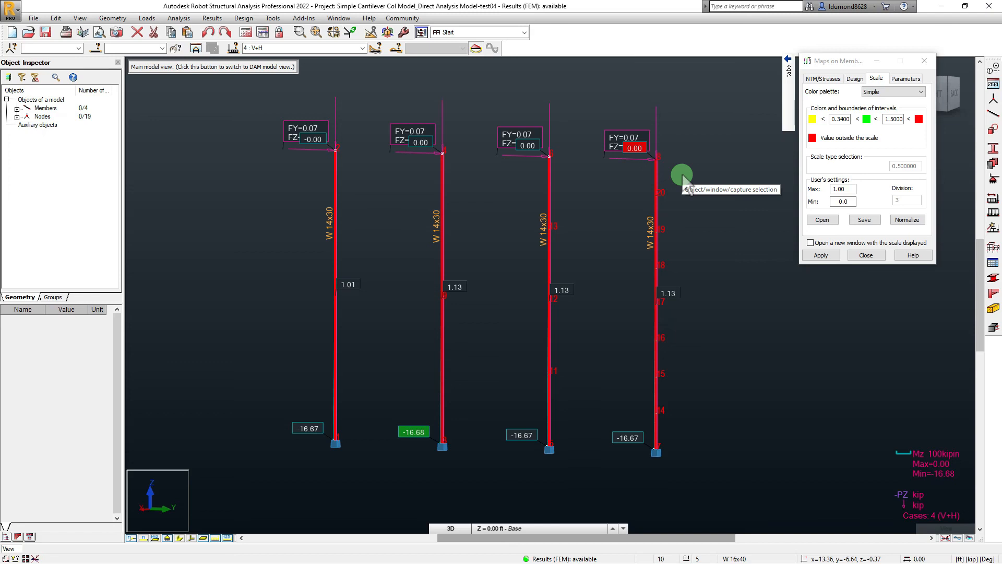
middle_click_drag(693, 168, 697, 163)
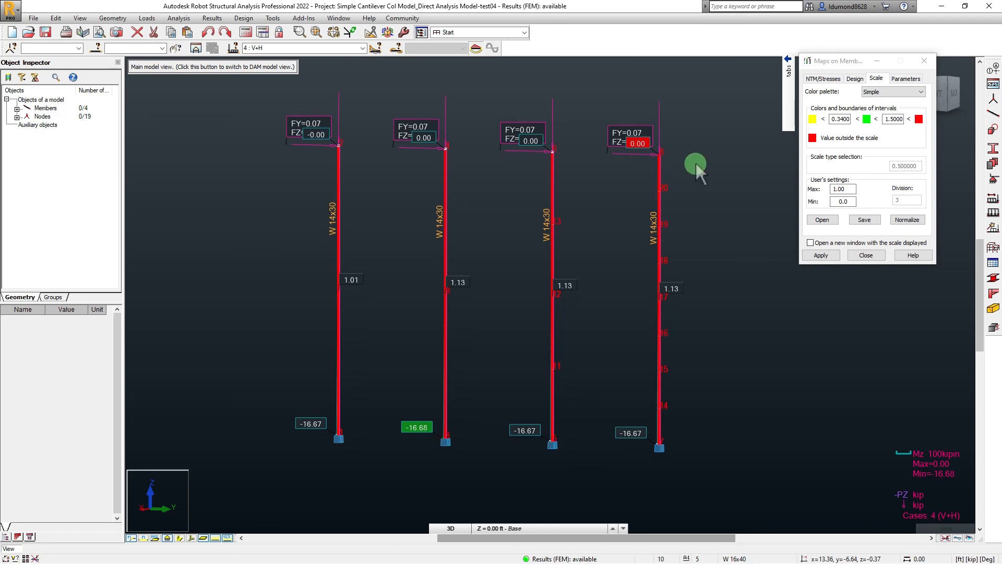
scroll(697, 163, "up", 2)
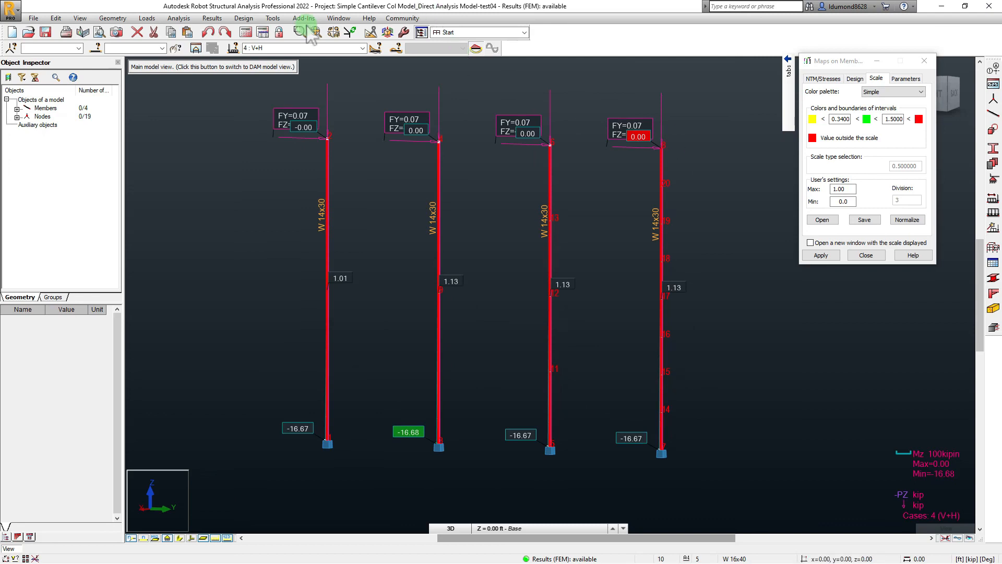
left_click(46, 32)
left_click_drag(632, 199, 741, 488)
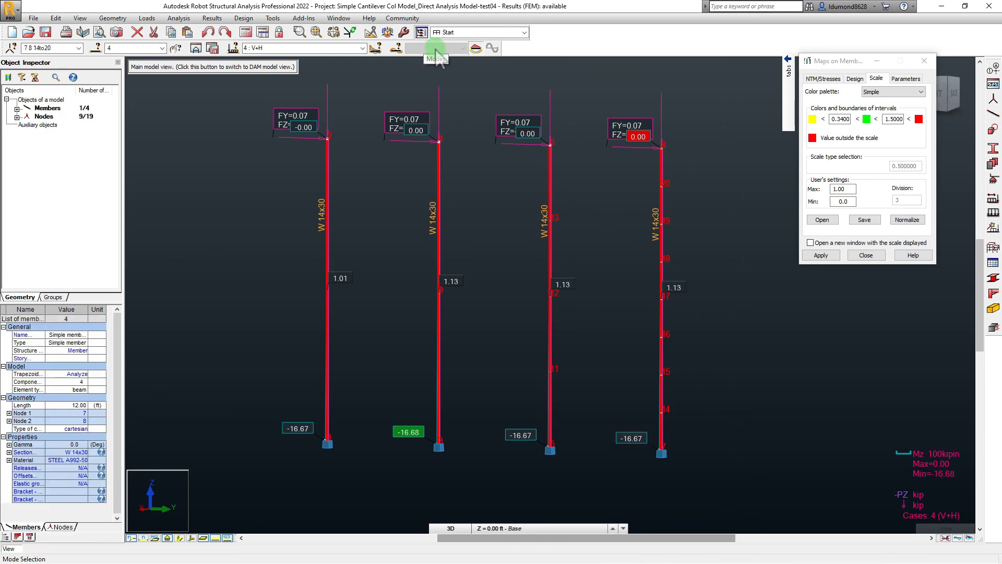
left_click(56, 19)
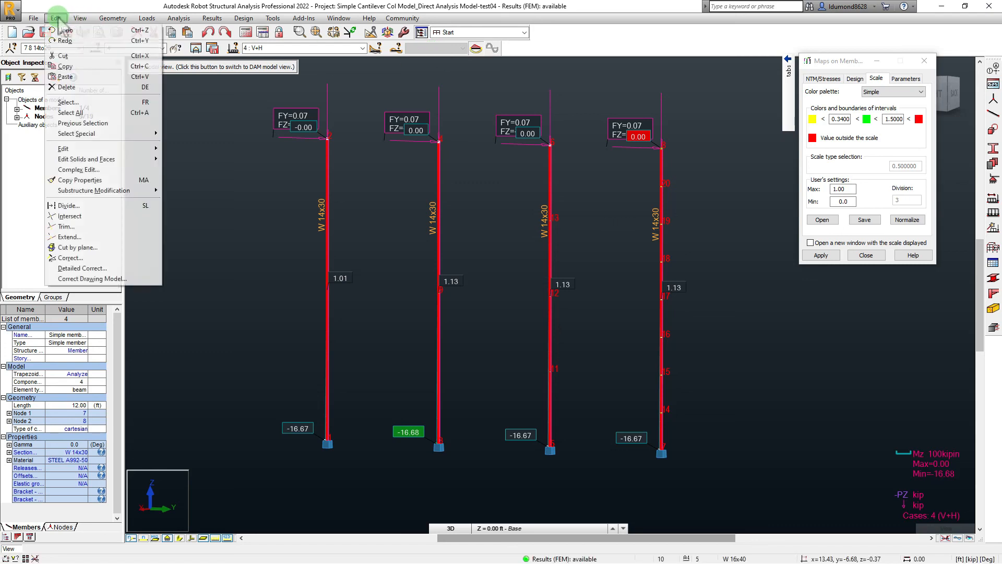
left_click(92, 113)
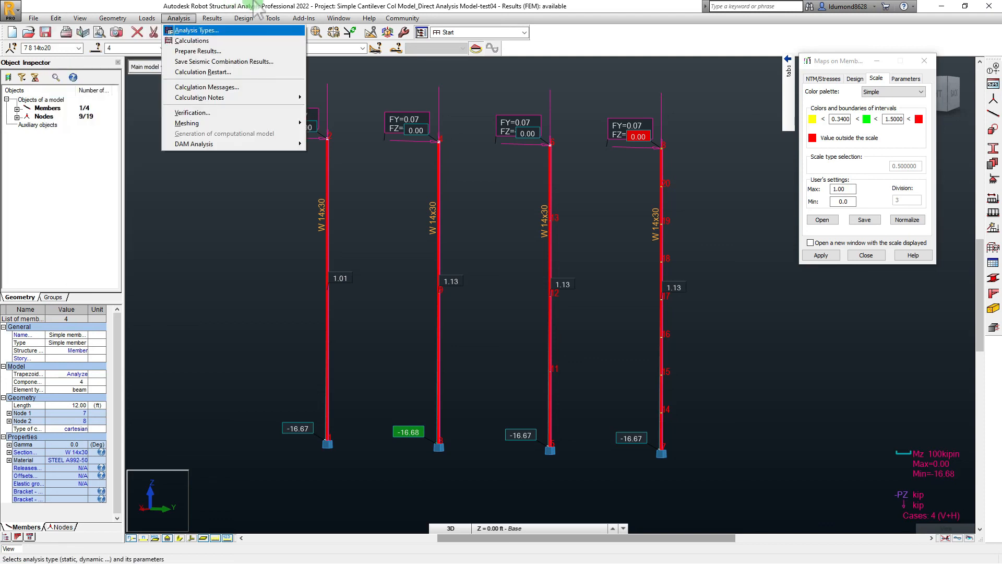
left_click(662, 205)
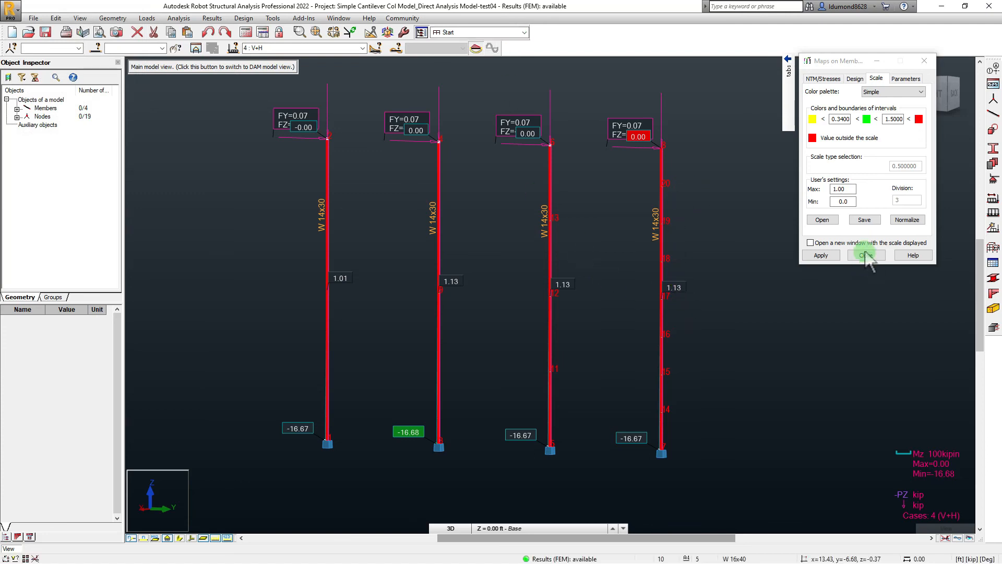
Step: Close the member maps settings and remove the Mz moment diagram from all four columns
left_click(824, 78)
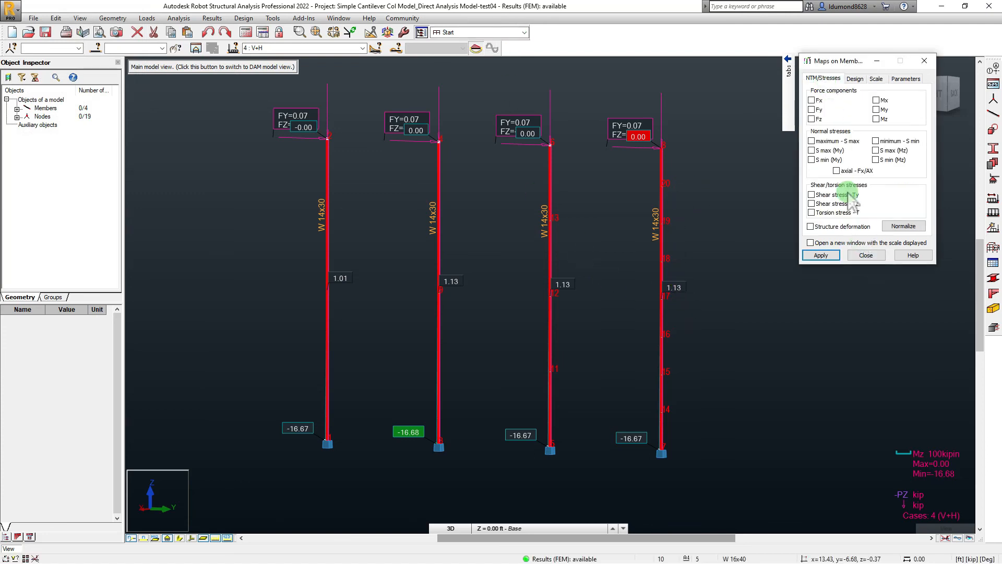
left_click(924, 60)
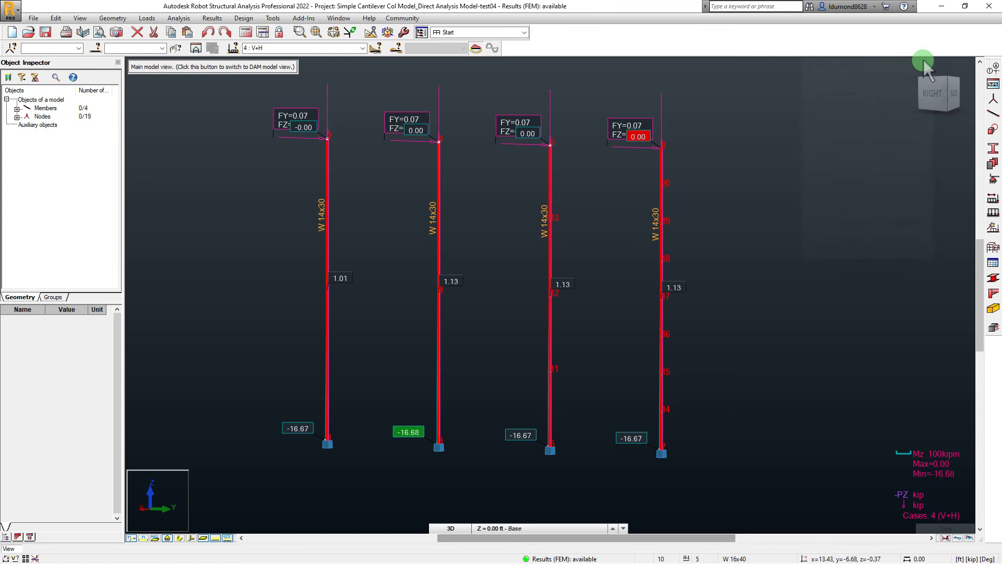
left_click(178, 18)
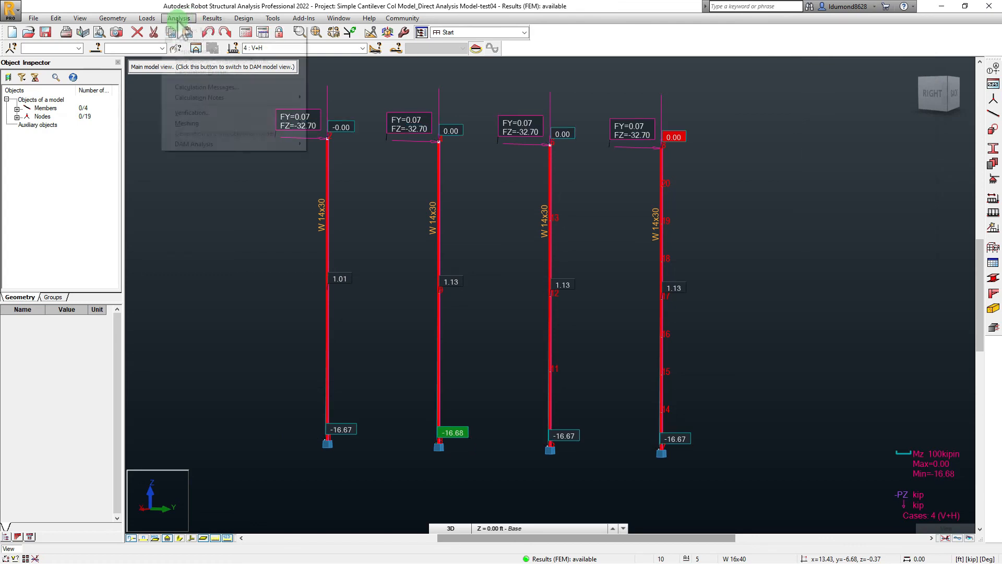
mouse_move(211, 18)
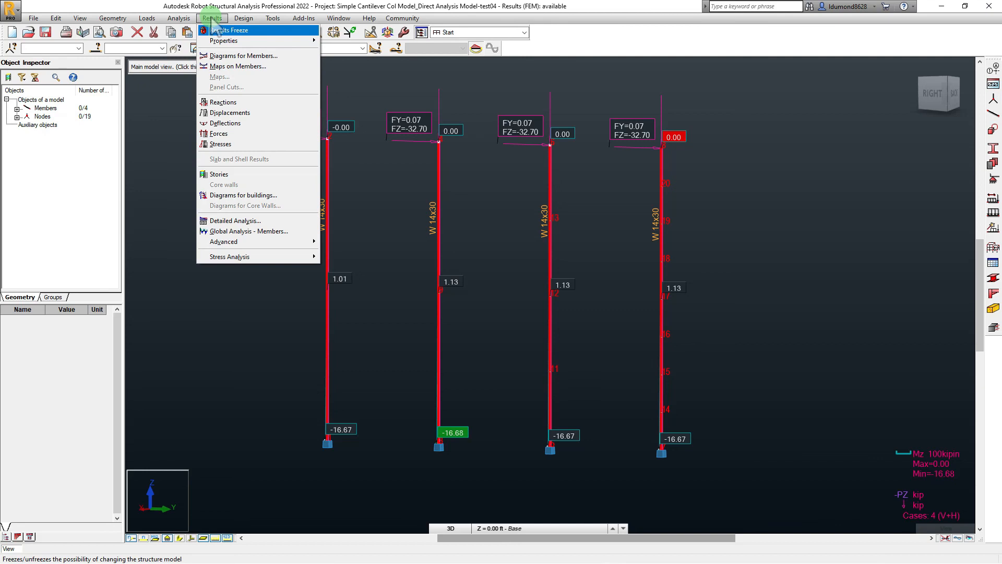
left_click(230, 55)
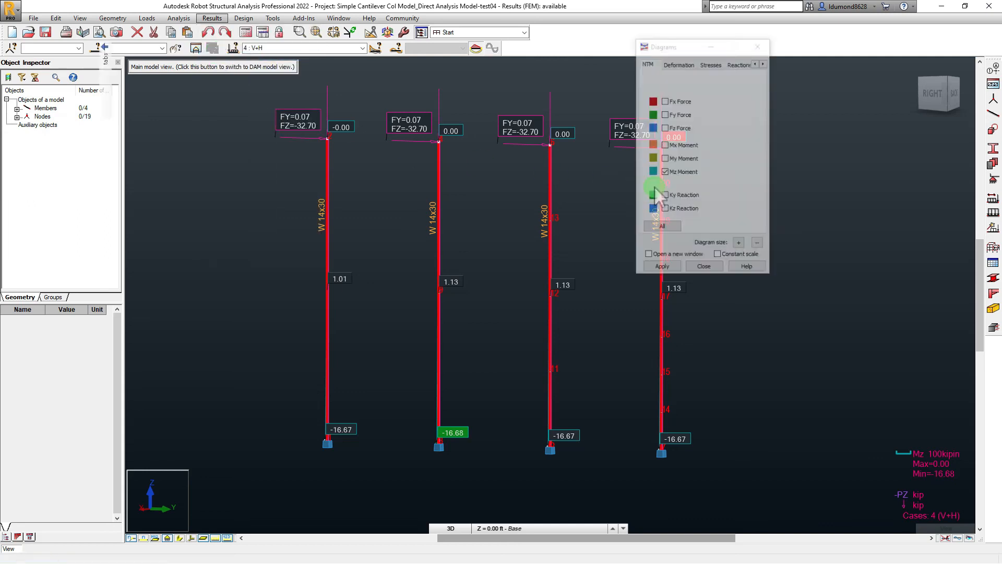
left_click(702, 227)
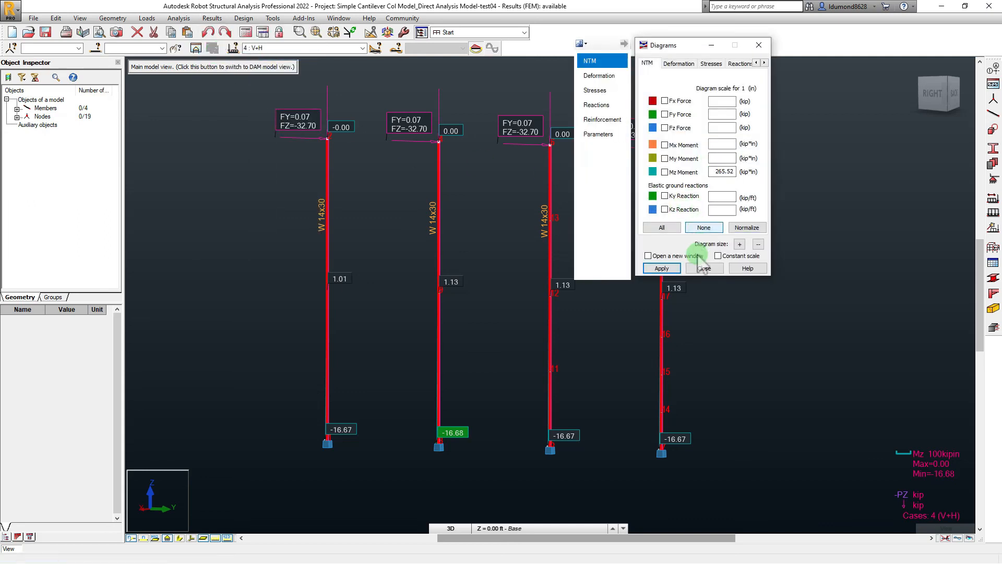
left_click(676, 268)
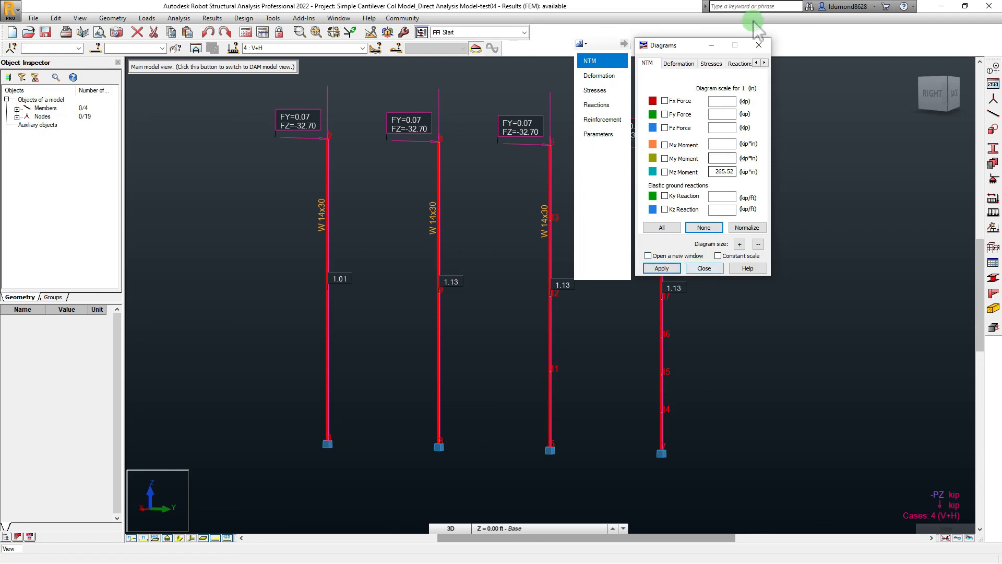
left_click(759, 45)
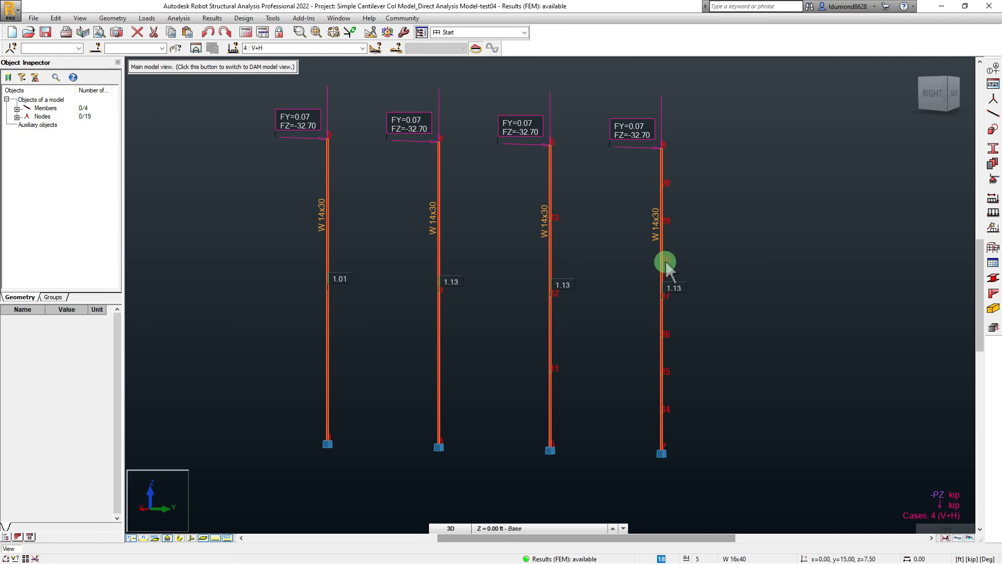
Step: Assign the W 16x40 section to the fourth column and accept changing its material to the section's default
left_click_drag(715, 291, 638, 272)
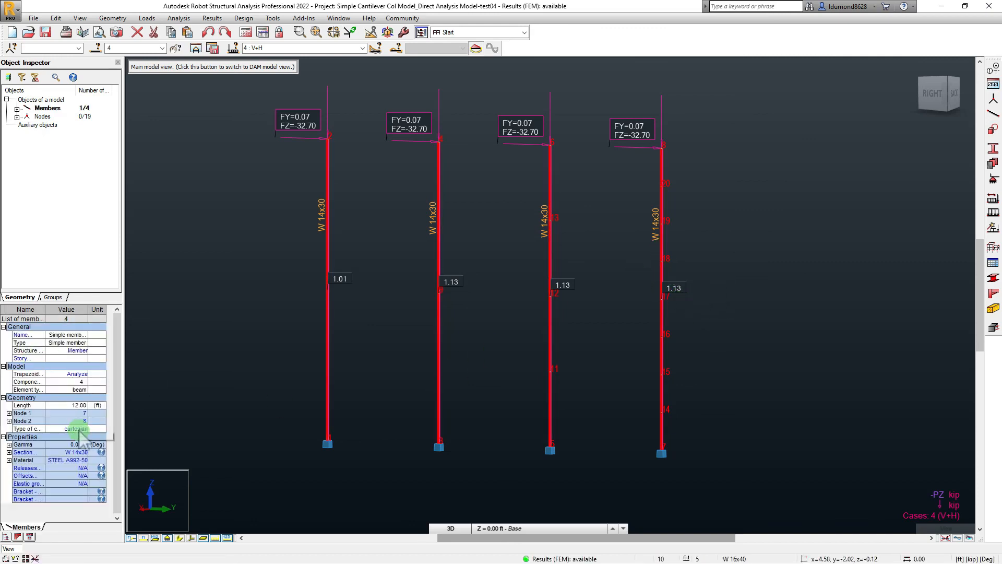
left_click(73, 452)
left_click(83, 452)
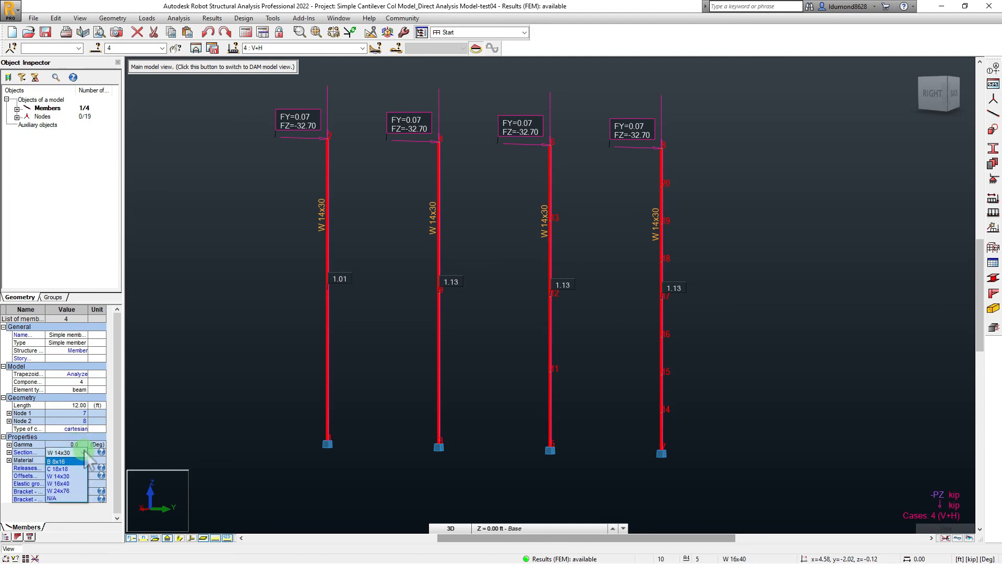
left_click(145, 437)
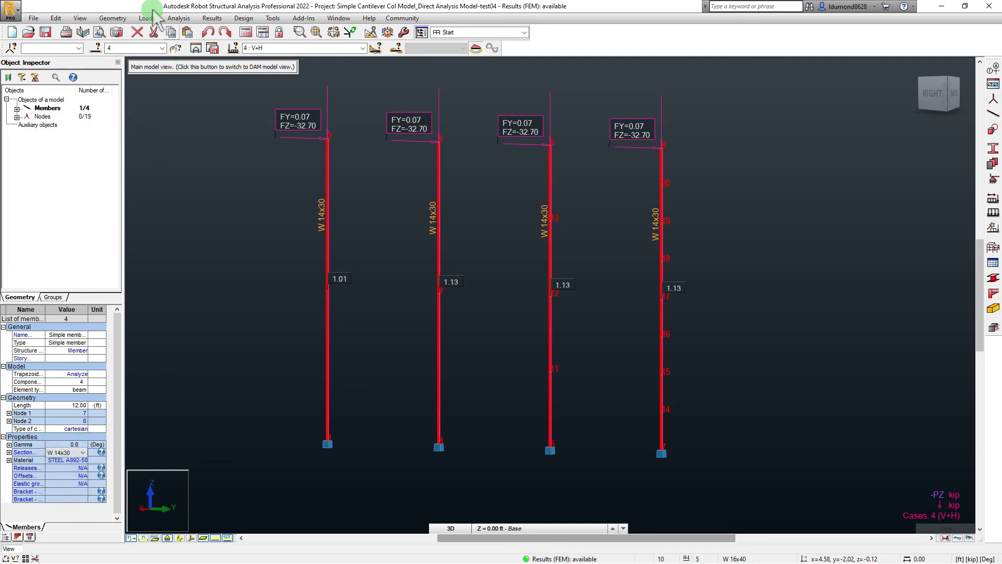
left_click(80, 18)
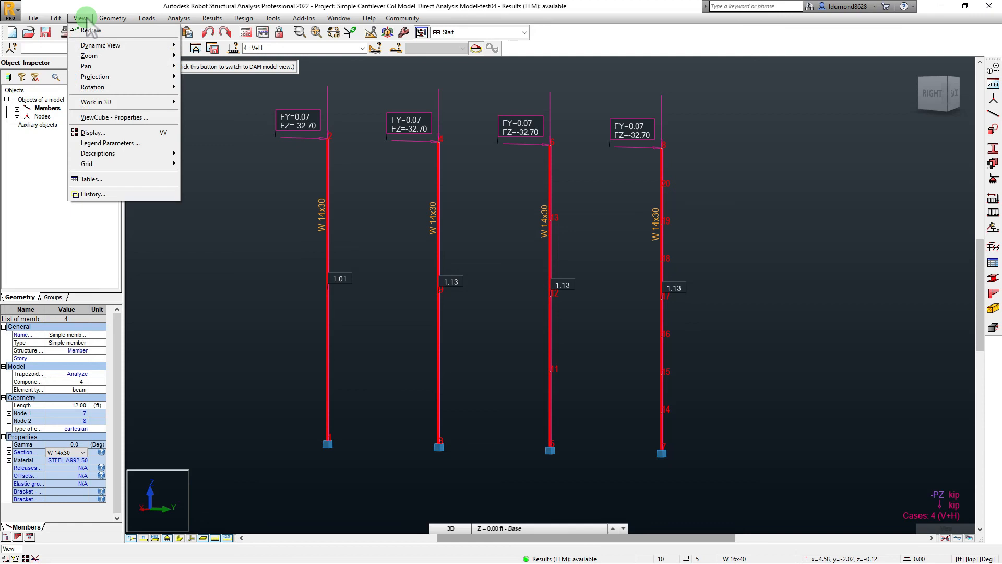
mouse_move(112, 18)
mouse_move(161, 211)
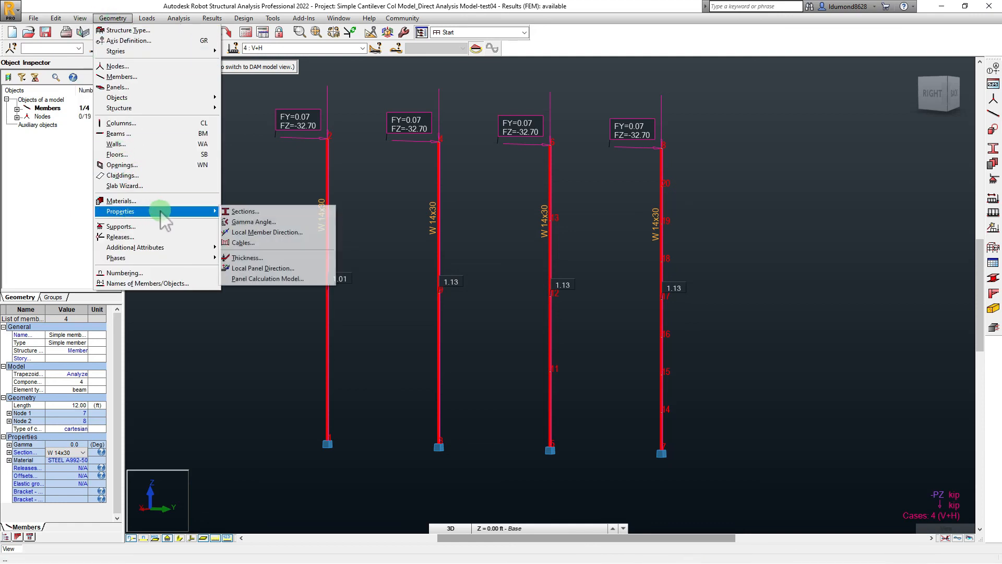
left_click(245, 212)
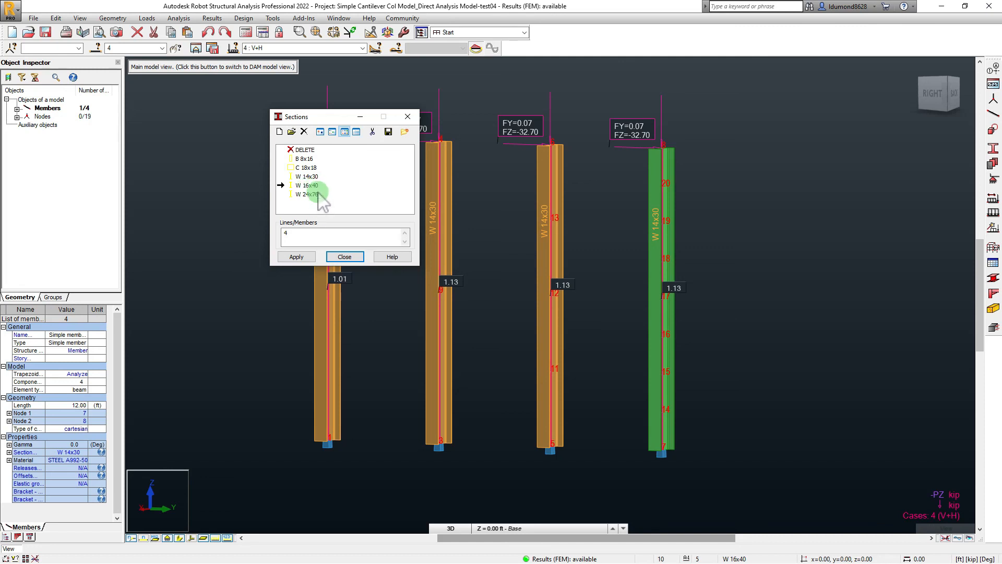
left_click(311, 186)
left_click(296, 257)
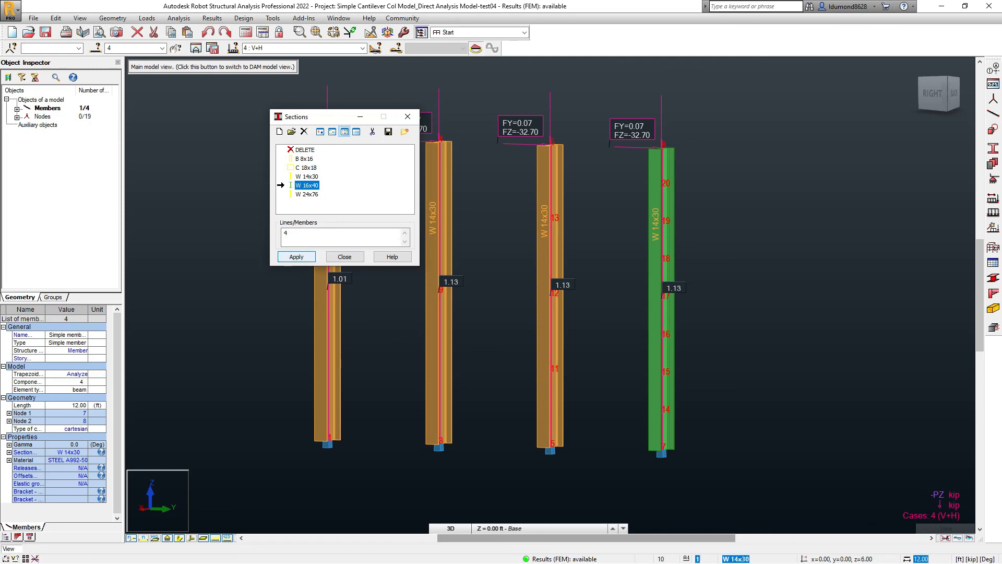
left_click(304, 254)
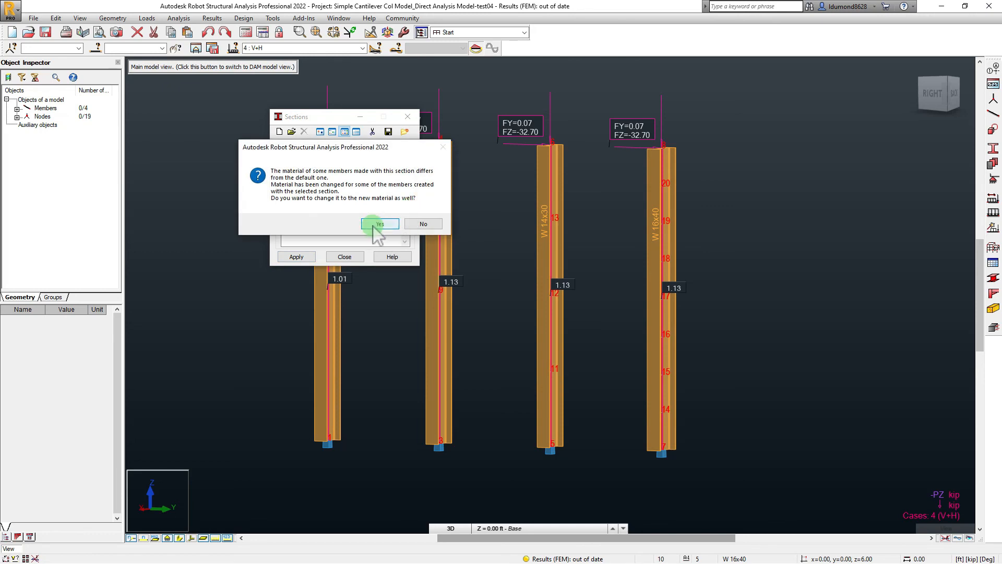
left_click(370, 223)
left_click(408, 117)
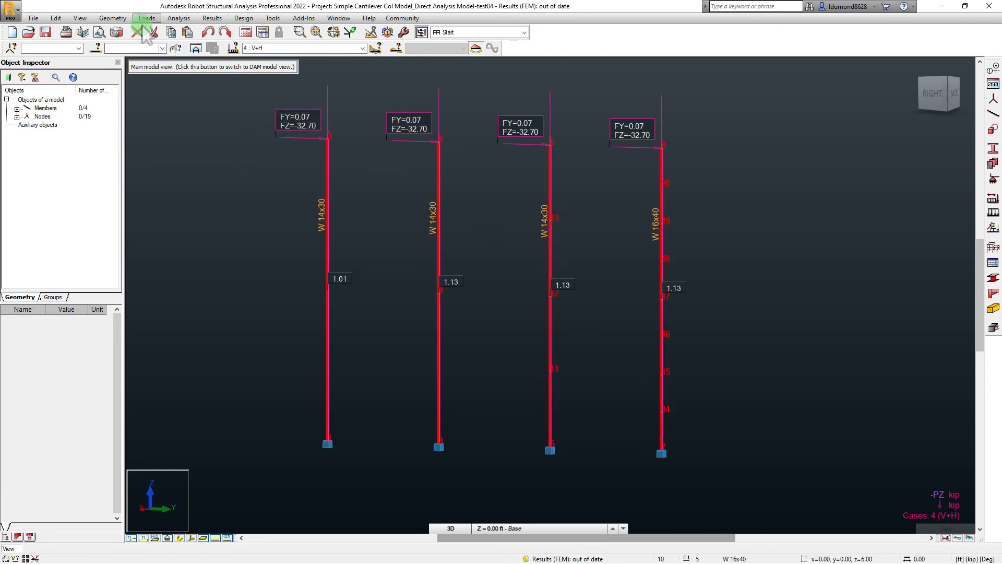
Step: Rerun the structural calculations, continuing past the notional load and separate structure warnings, and close the messages and Direct Analysis Report
left_click(178, 18)
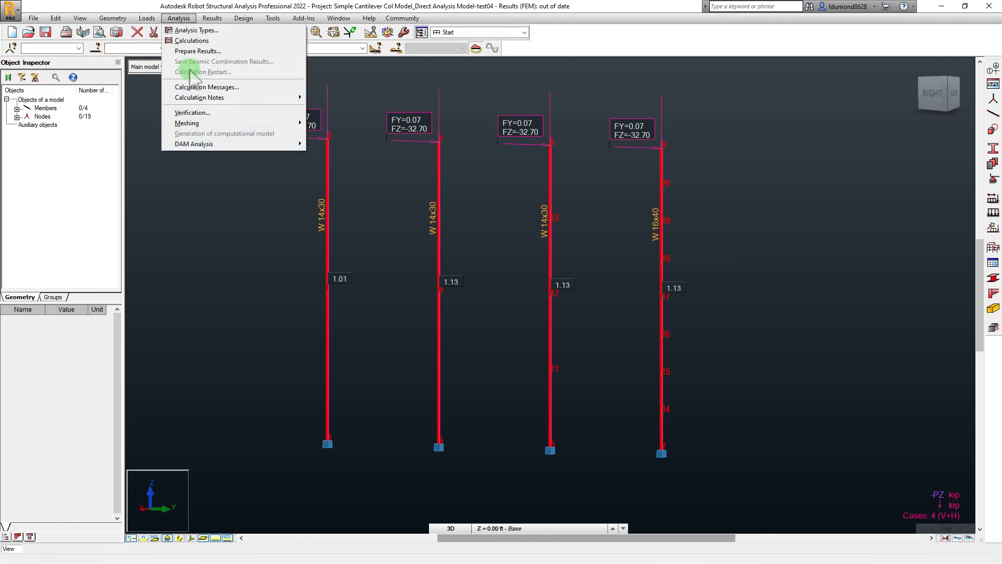
left_click(162, 5)
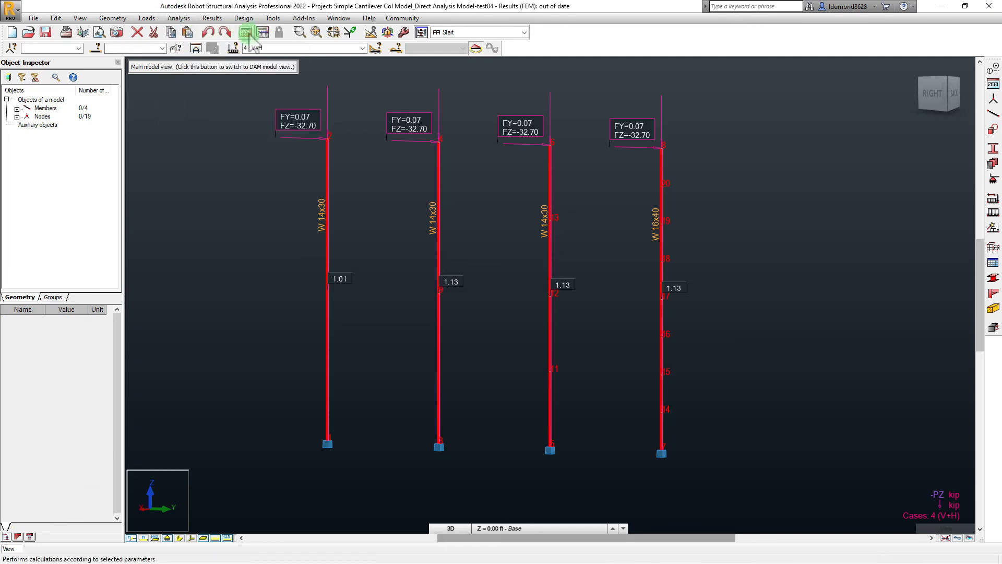
left_click(246, 32)
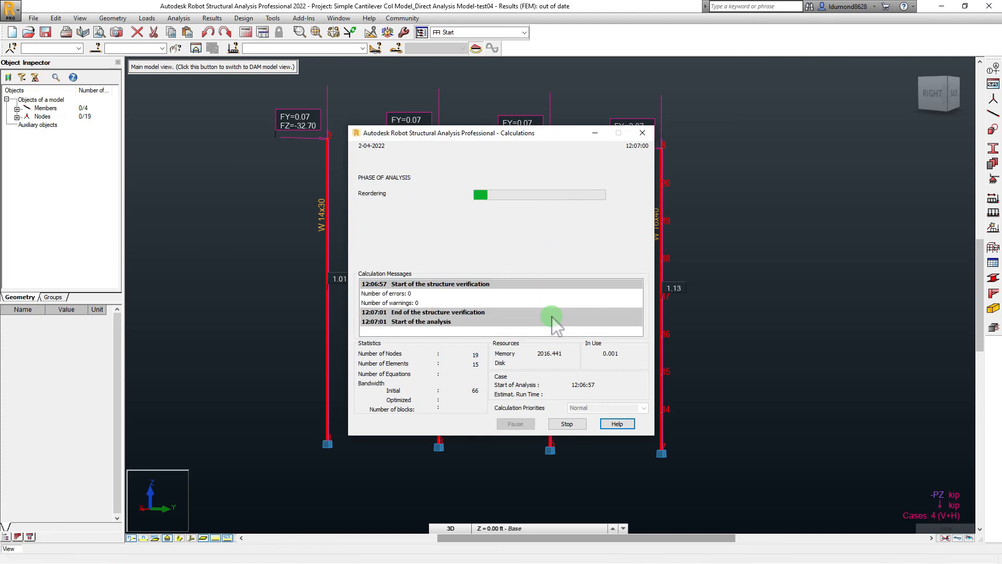
left_click(525, 323)
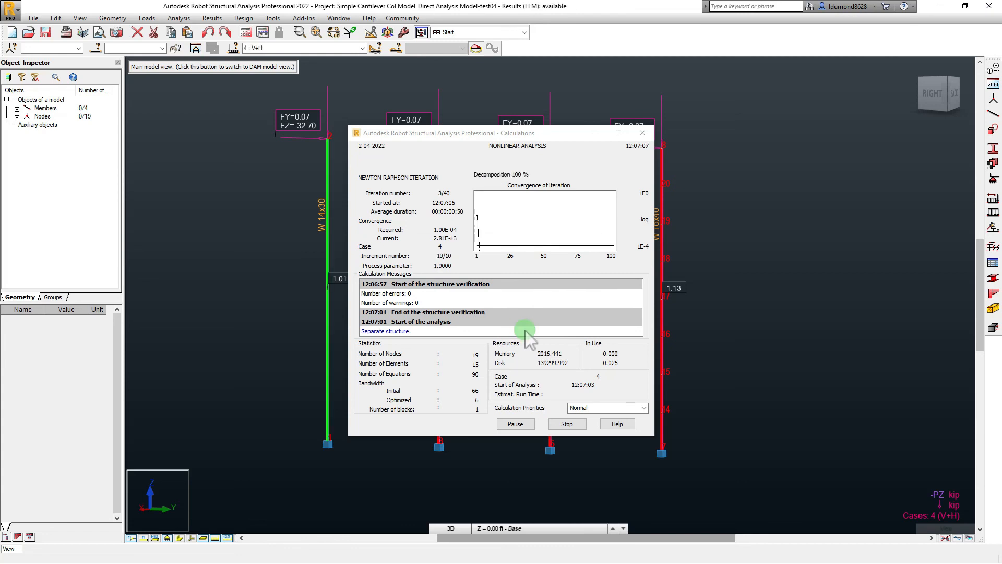
left_click(493, 314)
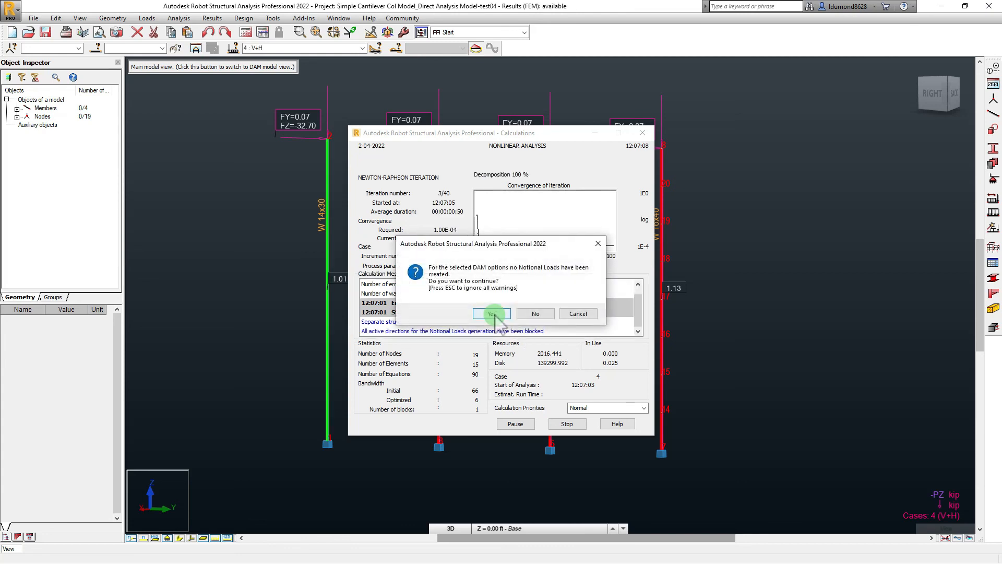
left_click(493, 313)
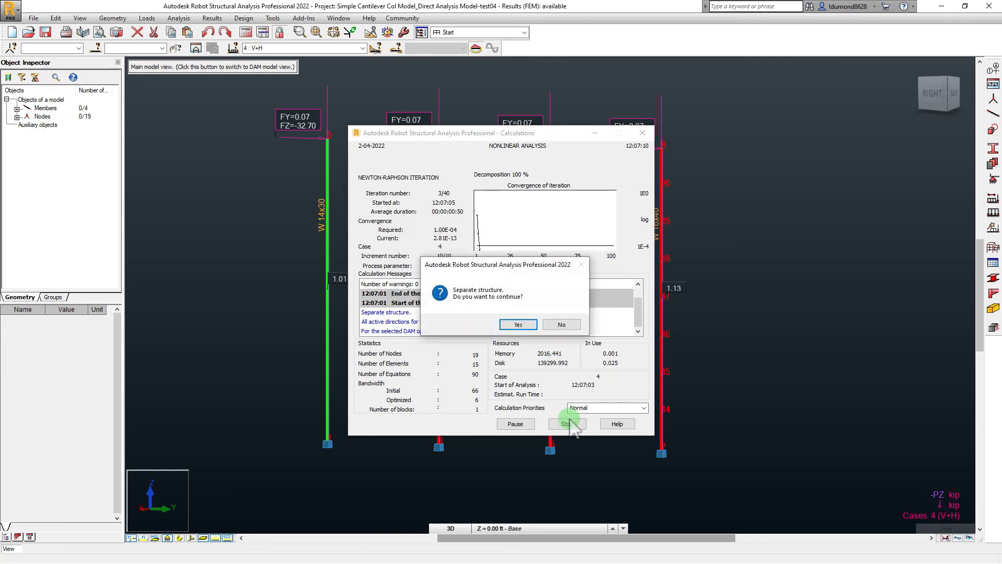
left_click(509, 321)
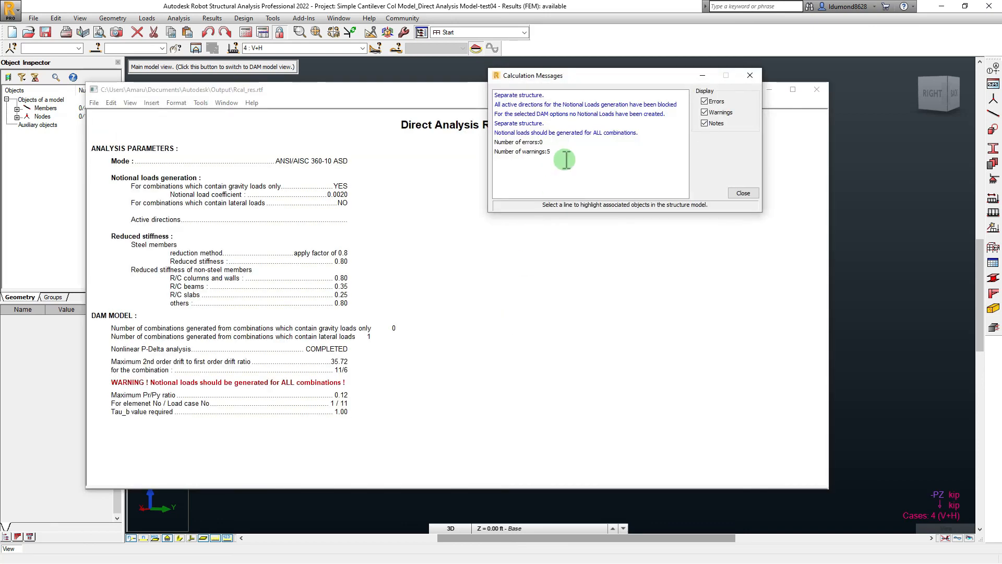
left_click(744, 193)
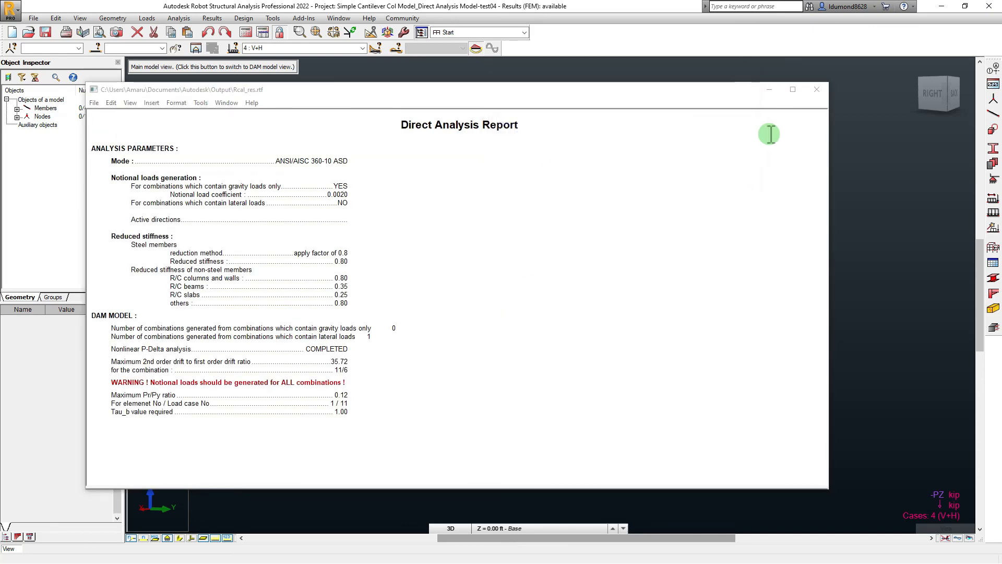
left_click(812, 92)
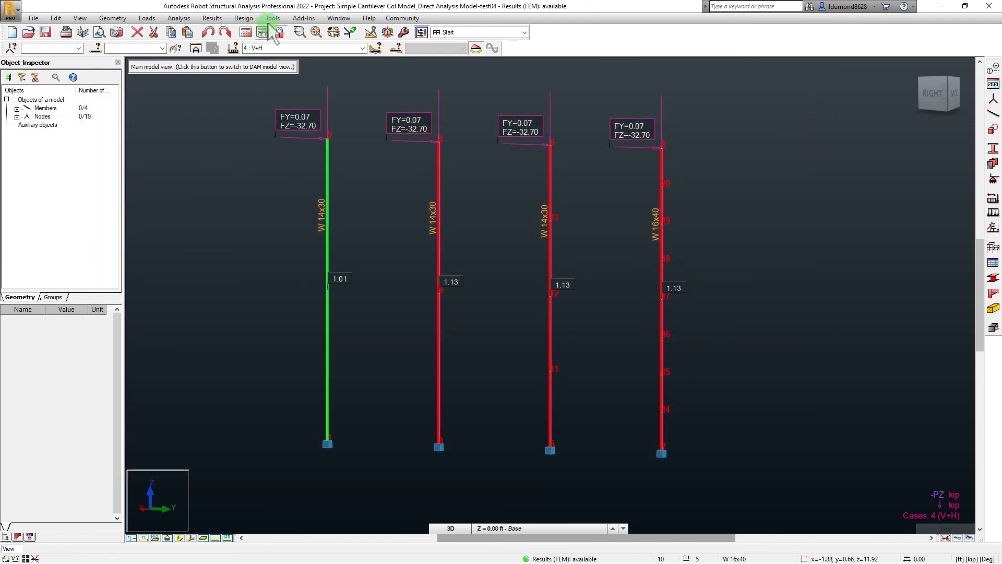
Step: Run the ANSI/AISC 360-10 verification for members 1to4, check the results table, and close it without archiving
left_click(254, 18)
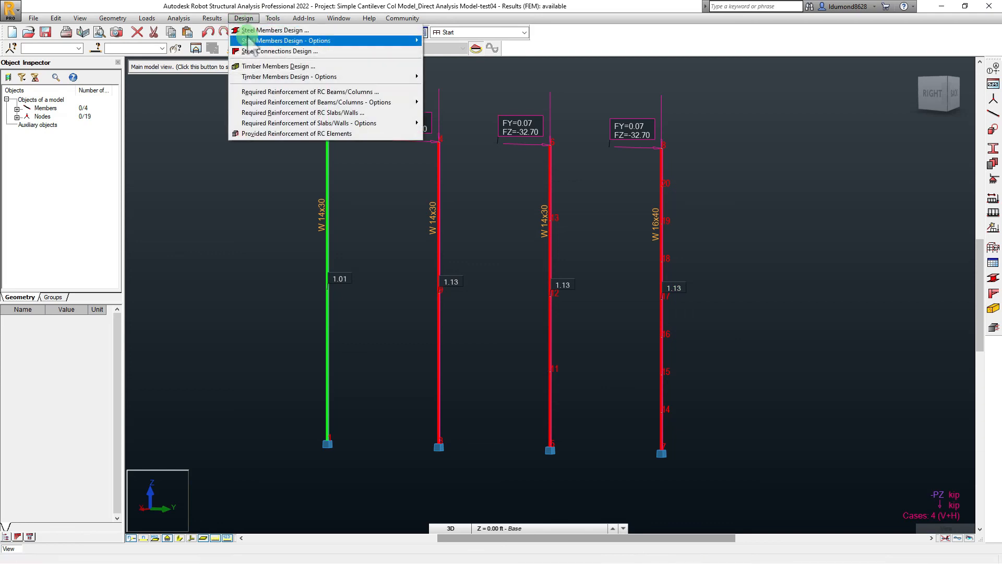
mouse_move(292, 40)
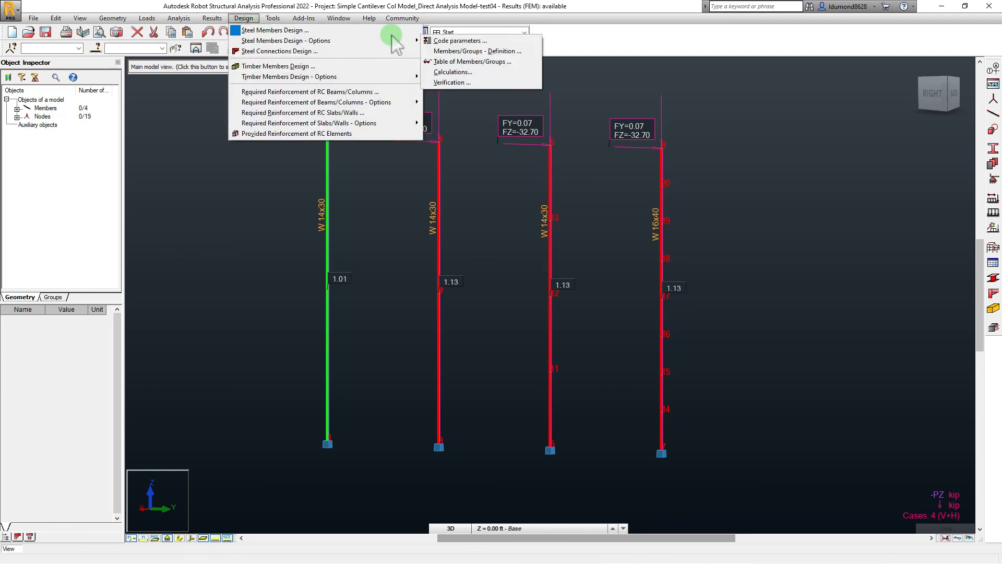
left_click(459, 71)
left_click(857, 263)
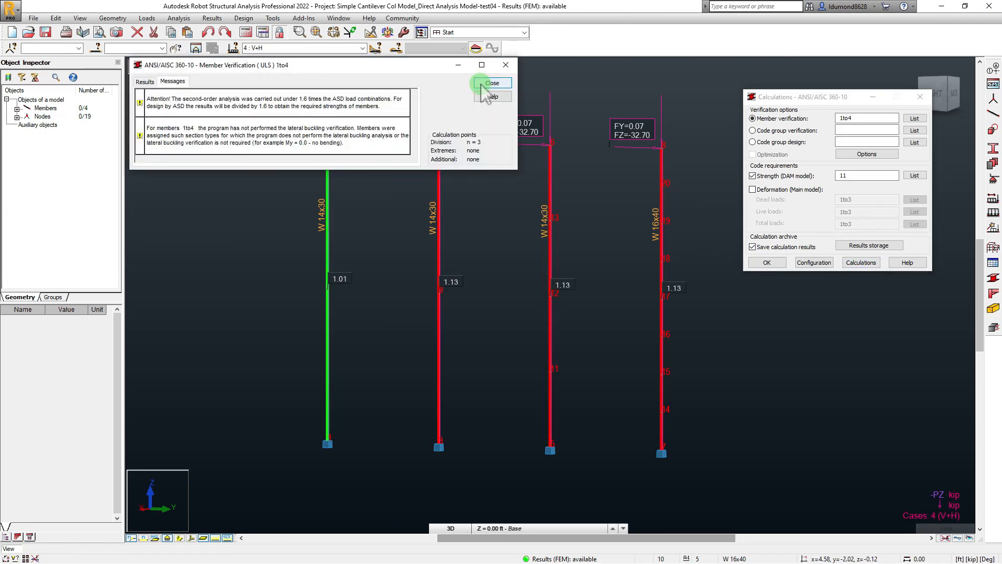
left_click(148, 83)
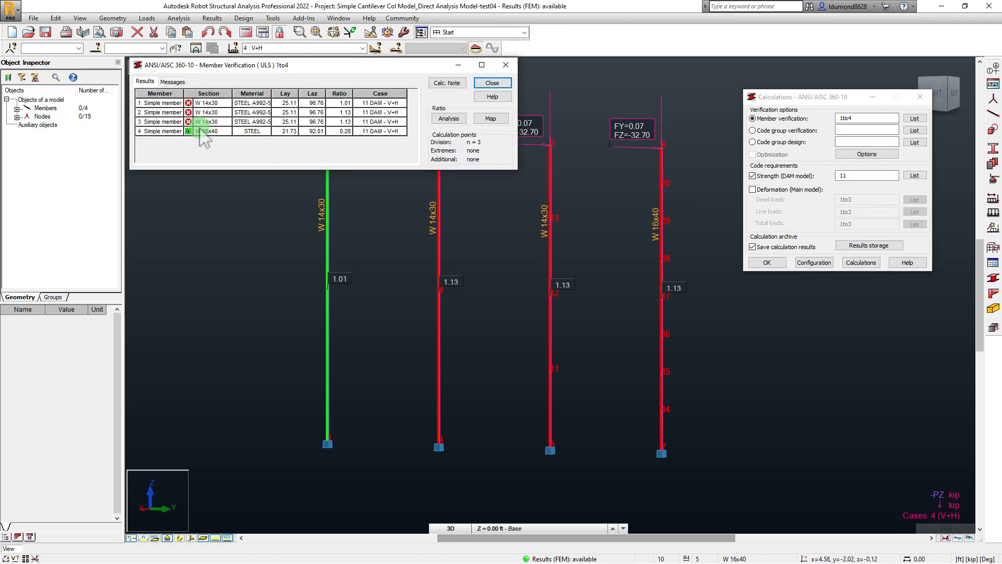
left_click(491, 84)
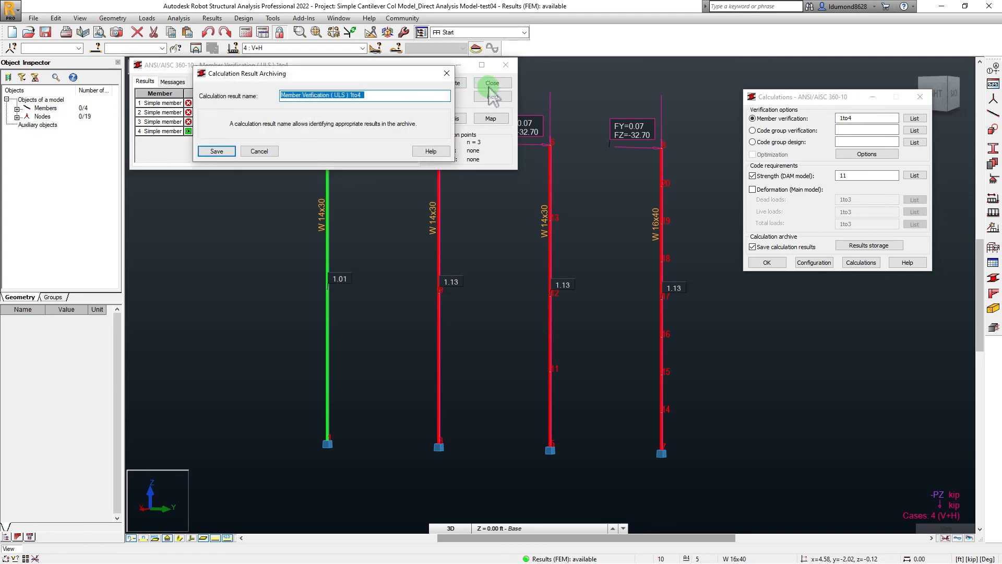
left_click(259, 151)
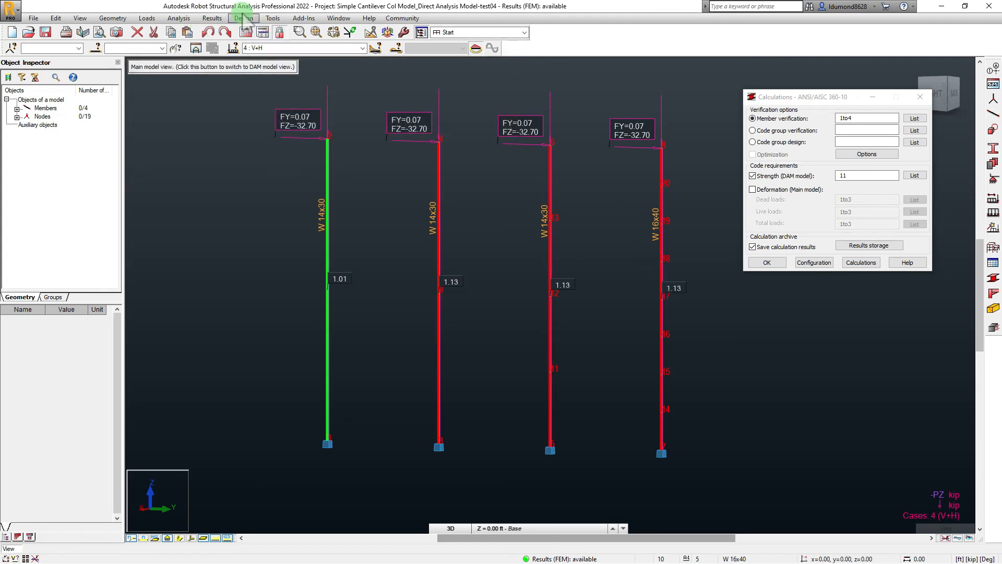
Step: Refresh the color map of design ratios on the four columns
left_click(212, 18)
left_click(262, 67)
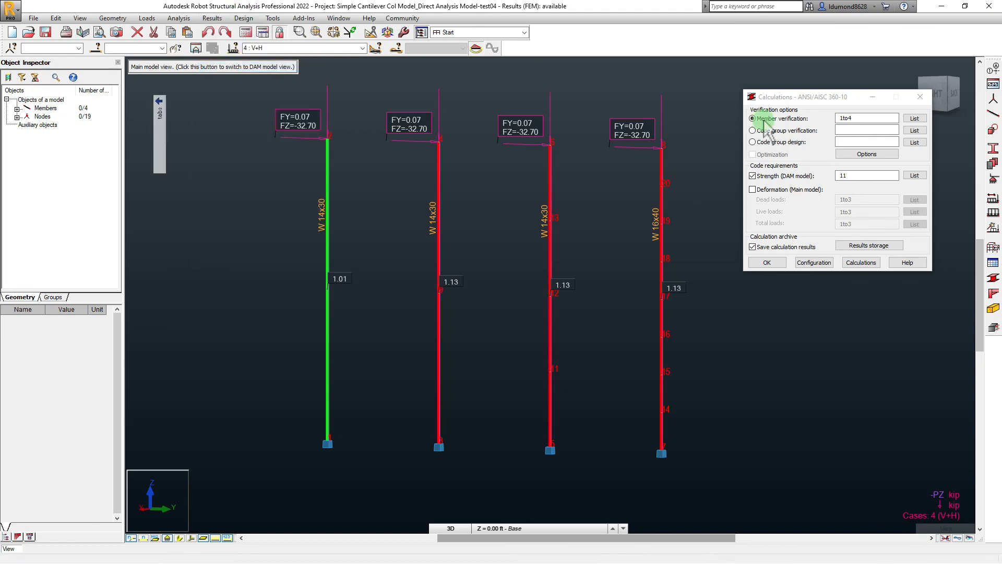
left_click(855, 79)
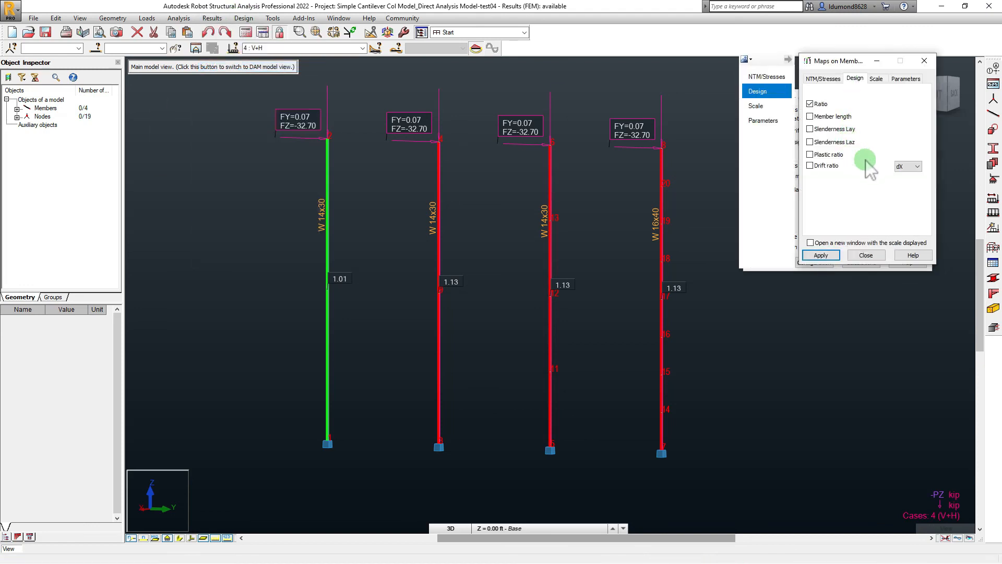
left_click(822, 258)
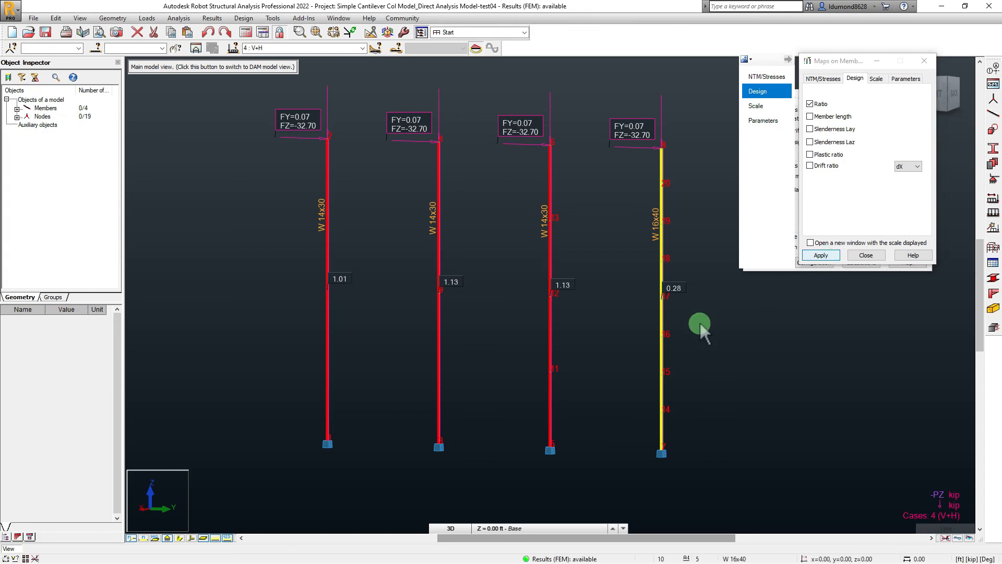
Step: Close the member maps settings, rerun the ANSI/AISC 360-10 verification for members 1to4, and show its results table
left_click(867, 256)
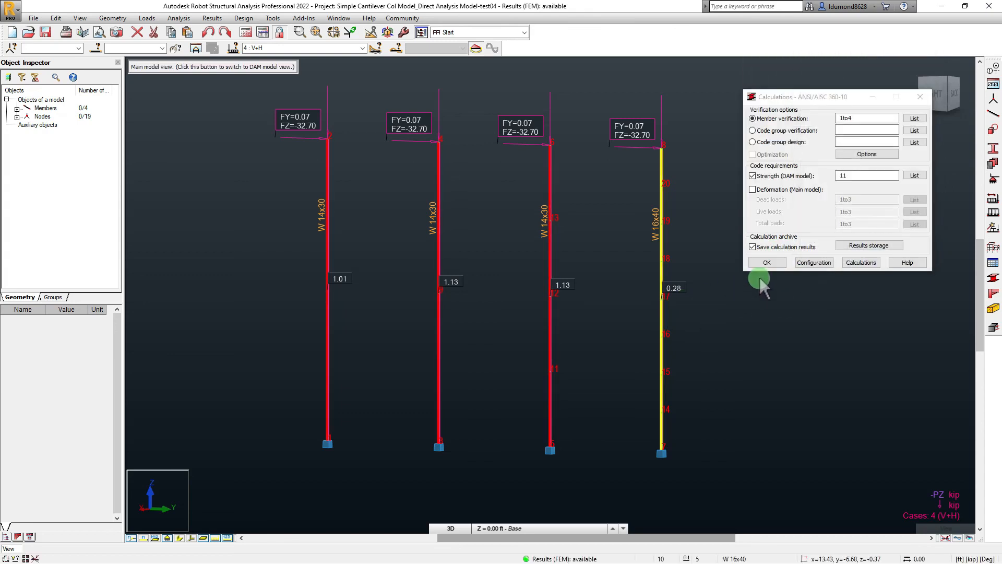
left_click(859, 263)
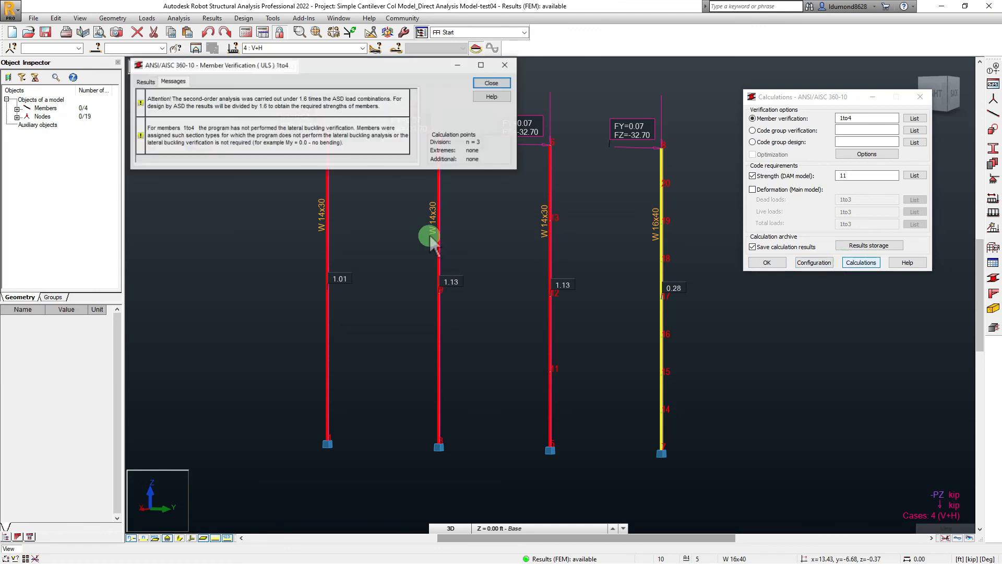
left_click(145, 82)
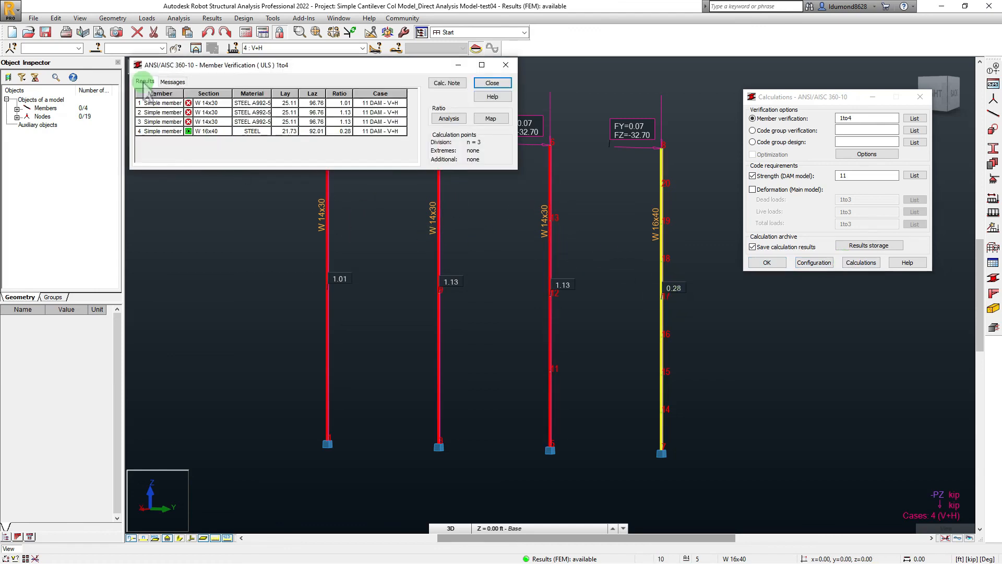
Step: Examine the simplified code-check results for member 4 with the W 16x40 section, and close the verification results without archiving
double_click(346, 131)
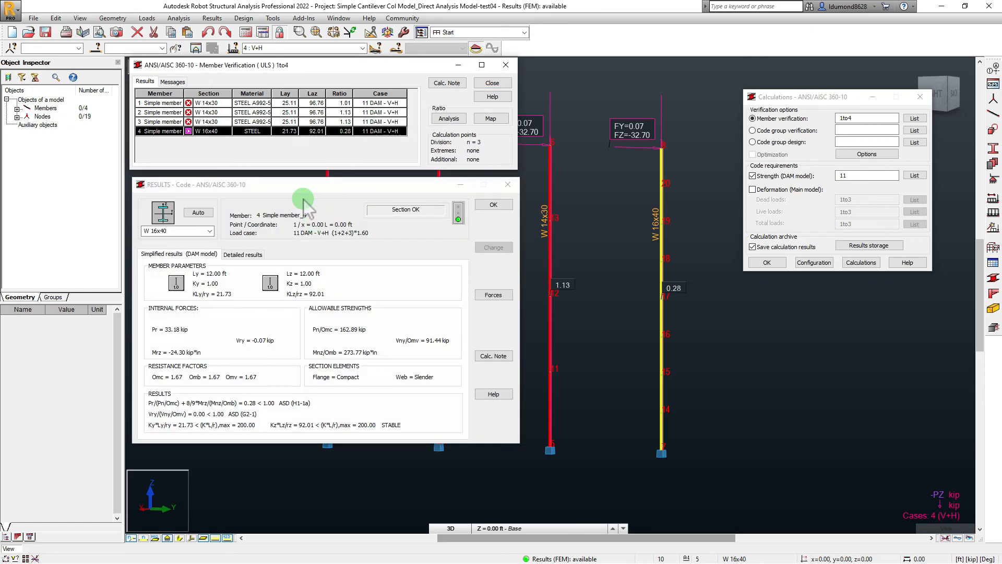
left_click_drag(313, 184, 328, 104)
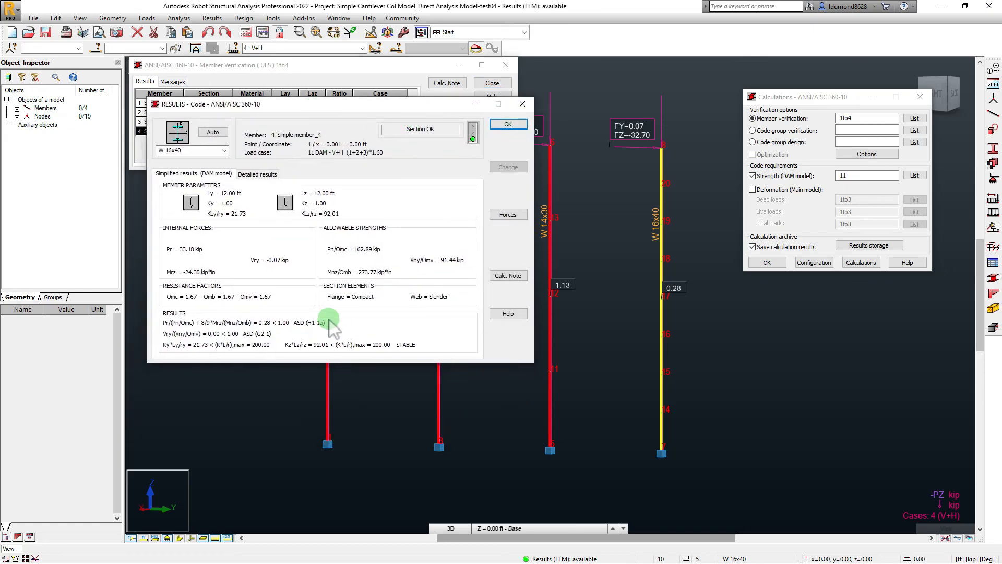
left_click(510, 124)
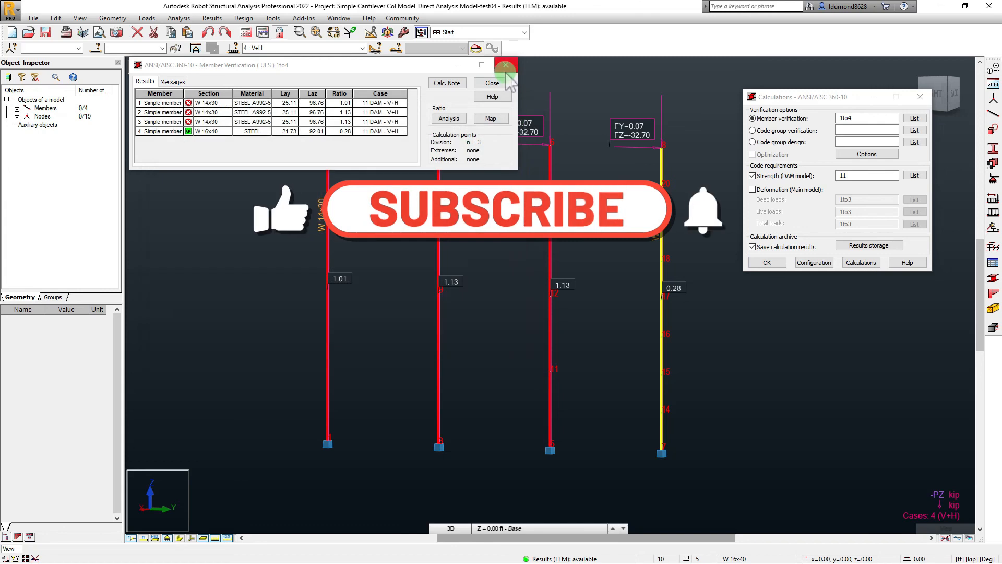
left_click(505, 65)
left_click(253, 153)
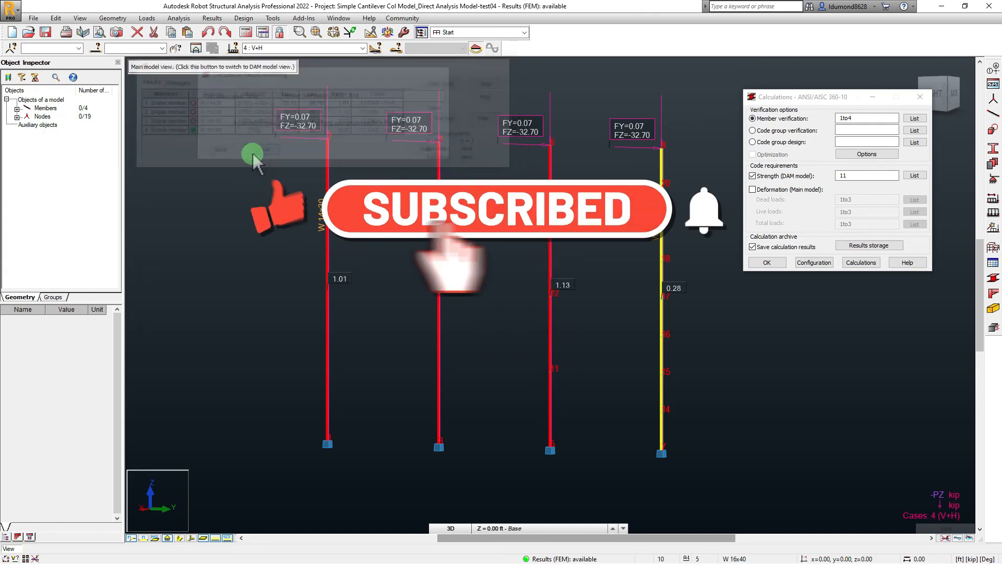